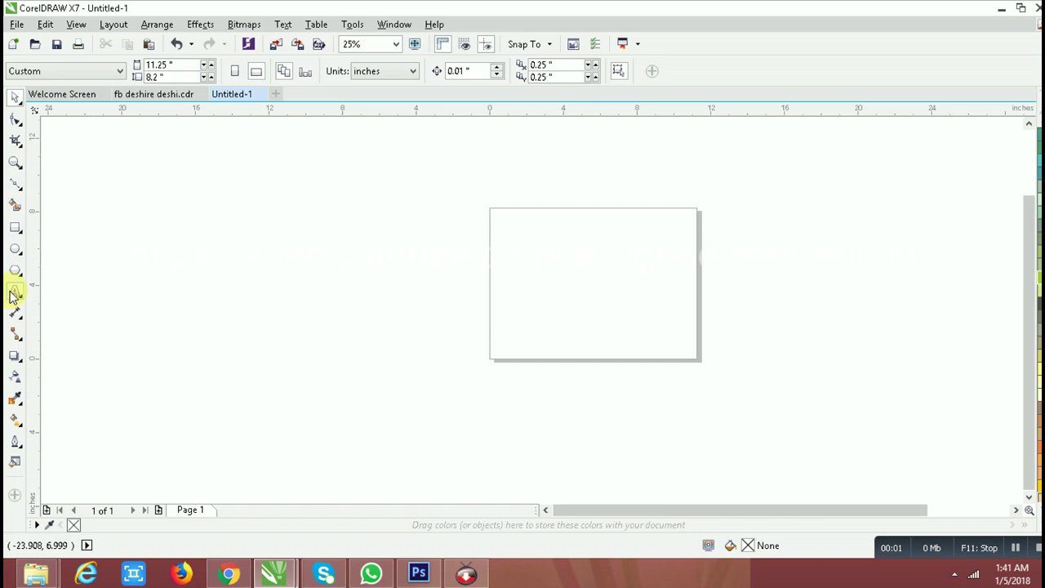
Type the opening caption line, enlarge it and move it to the top of the page.
{"action": "left_click", "coordinate": [15, 292]}
{"action": "left_click", "coordinate": [237, 261]}
{"action": "type", "text": "Text"}
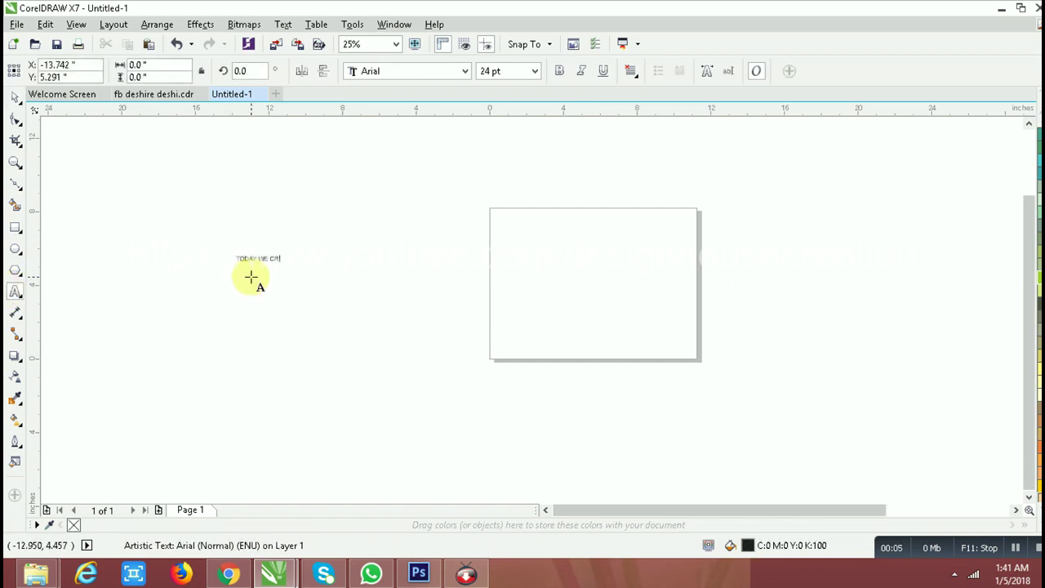
{"action": "key", "text": "ctrl+space"}
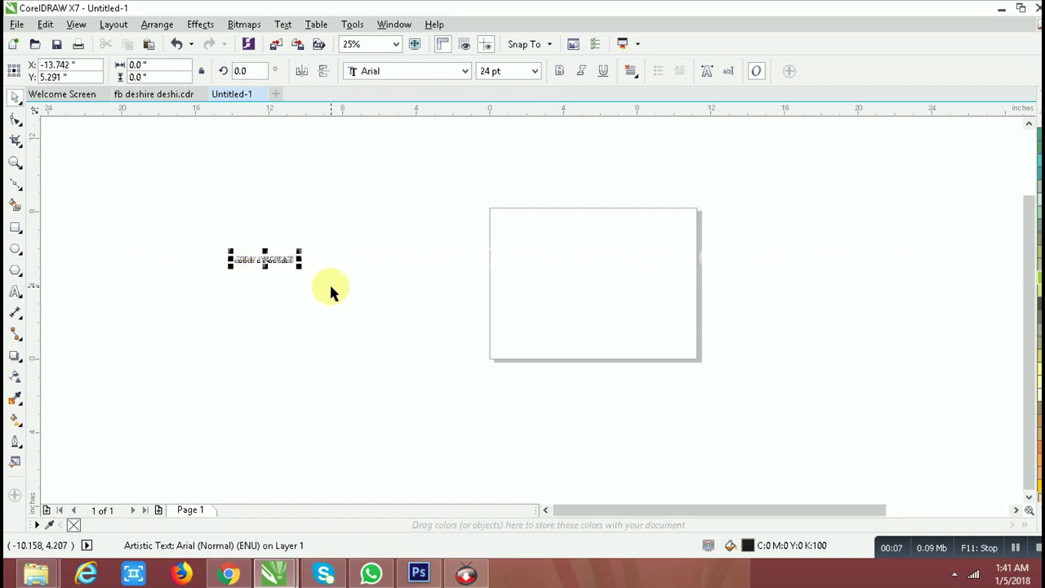
{"action": "left_click_drag", "start_coordinate": [299, 264], "coordinate": [375, 314]}
{"action": "left_click_drag", "start_coordinate": [346, 261], "coordinate": [676, 225]}
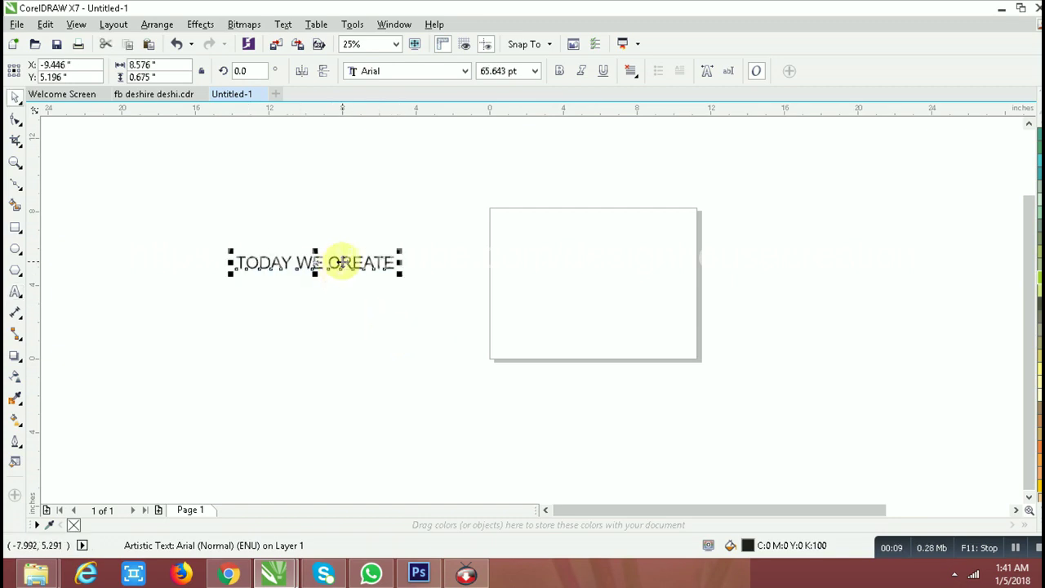
{"action": "scroll", "coordinate": [675, 222], "scroll_direction": "up", "scroll_amount": 1}
Extend the caption with 'PRODUCT DESIGN' and a new line 'READY TAKE ONE IMAGE FROM GOOGL'.
{"action": "key", "text": "F8"}
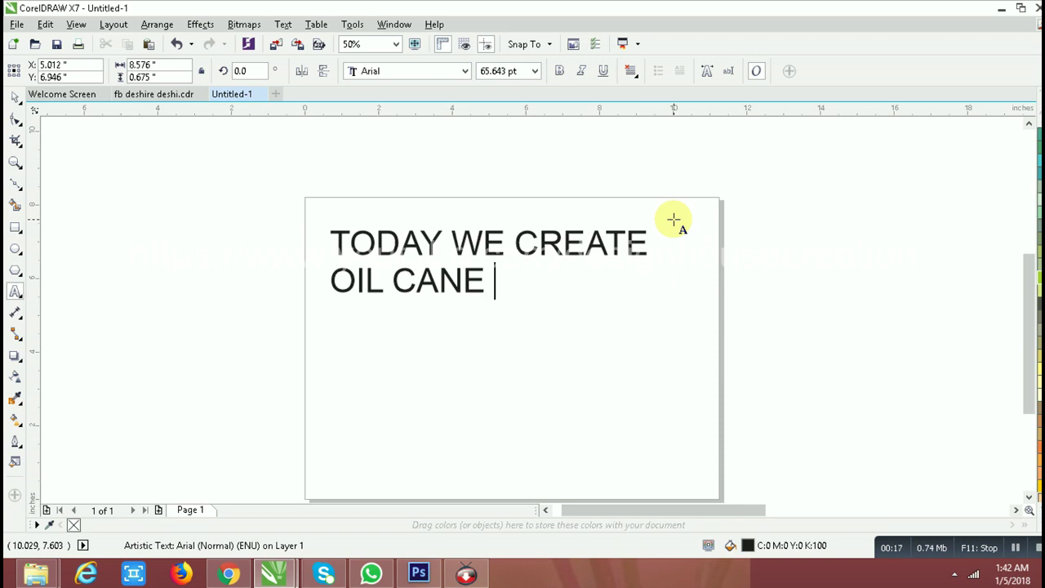
{"action": "type", "text": "PRODUCT"}
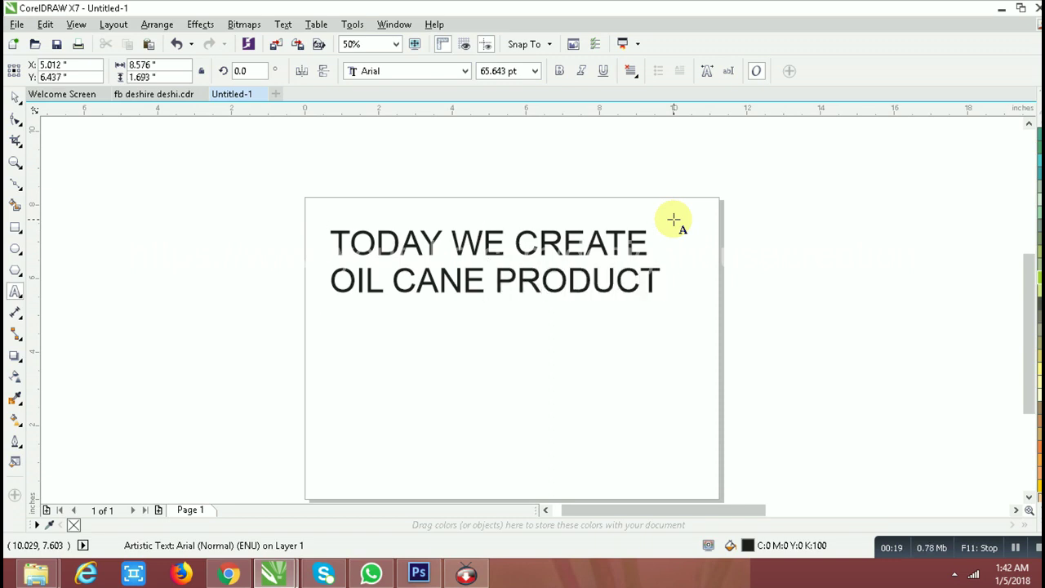
{"action": "type", "text": " DESIGN"}
{"action": "key", "text": "ctrl+space"}
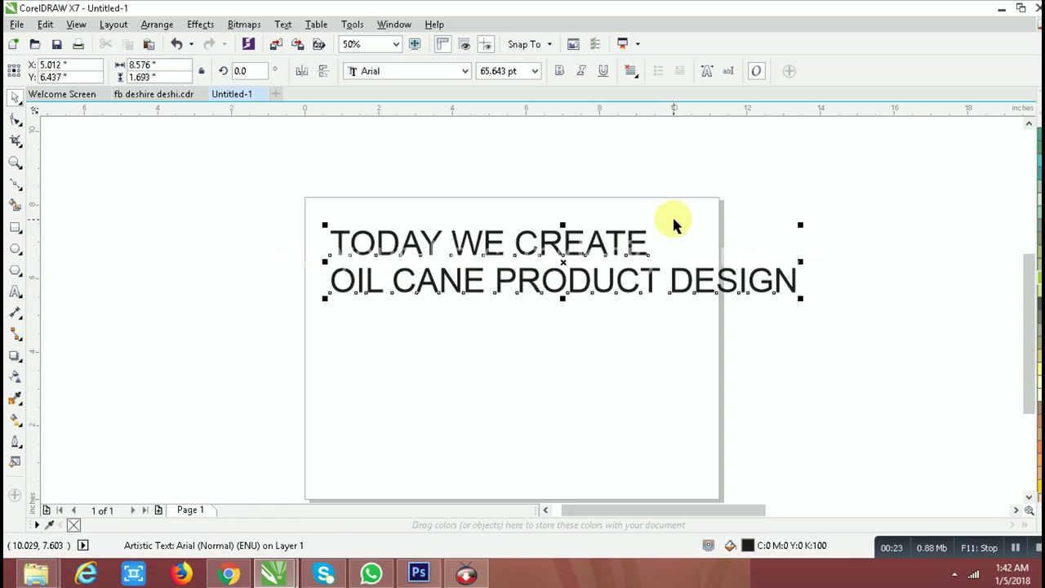
{"action": "key", "text": "ctrl+space"}
{"action": "key", "text": "Return"}
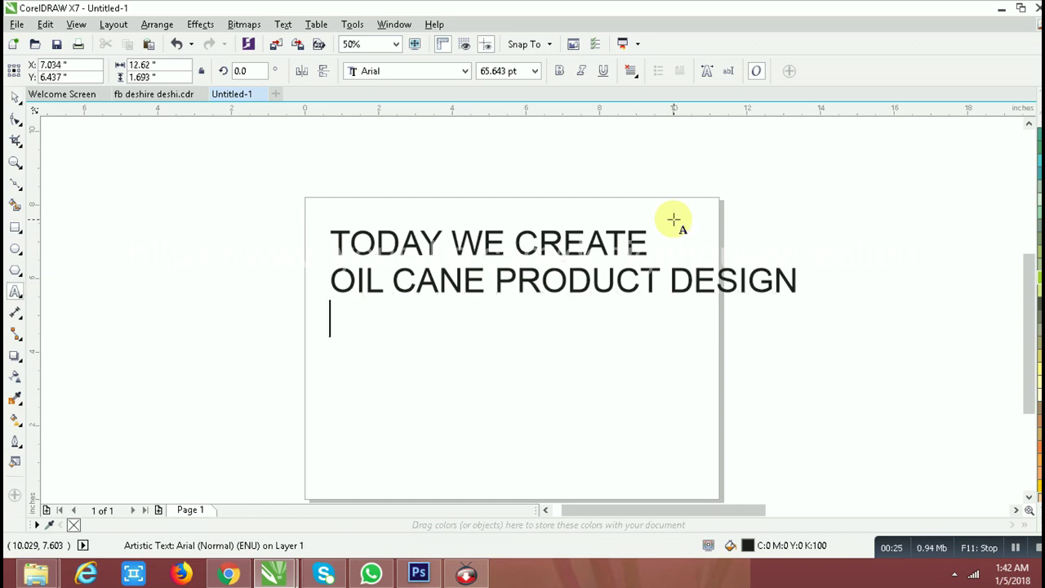
{"action": "type", "text": "READY TA"}
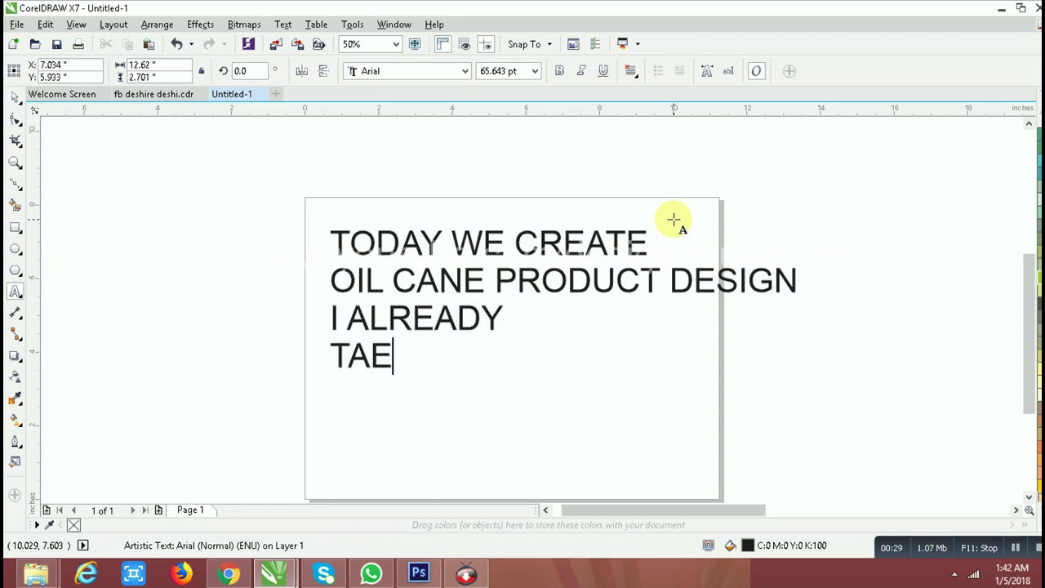
{"action": "type", "text": "KE "}
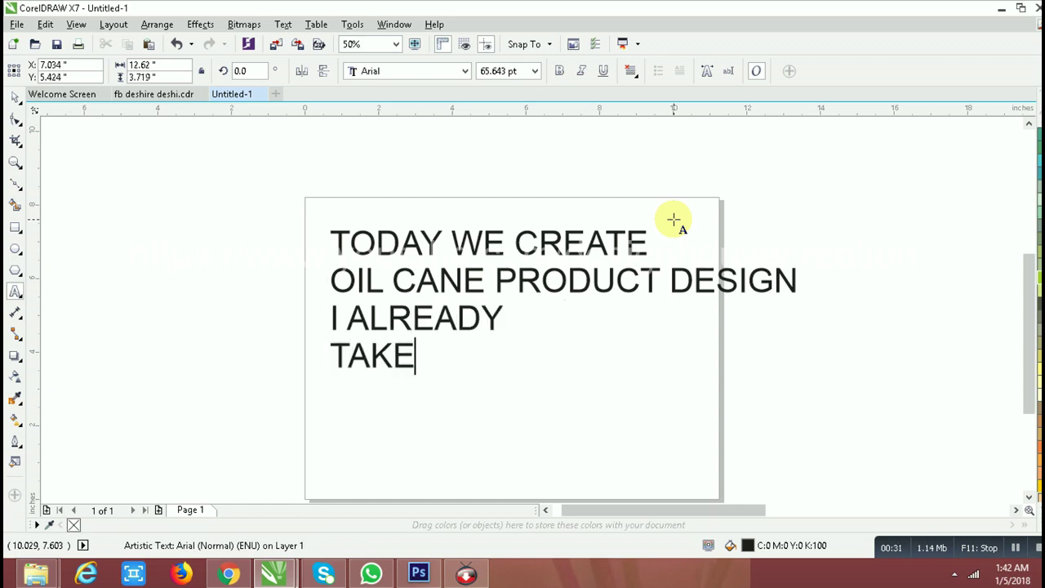
{"action": "type", "text": "ONE "}
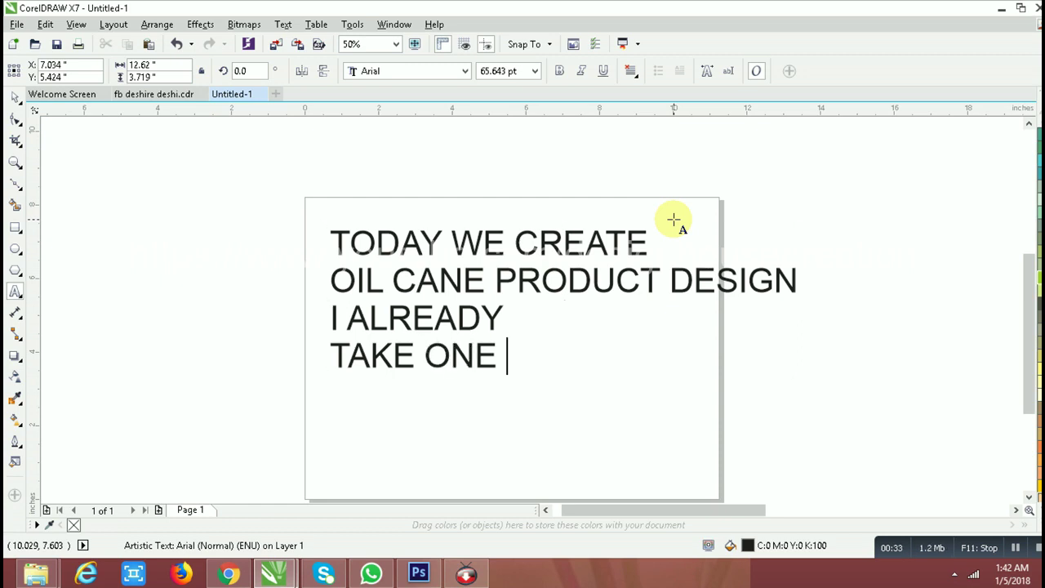
{"action": "type", "text": "IMAGE FROM G"}
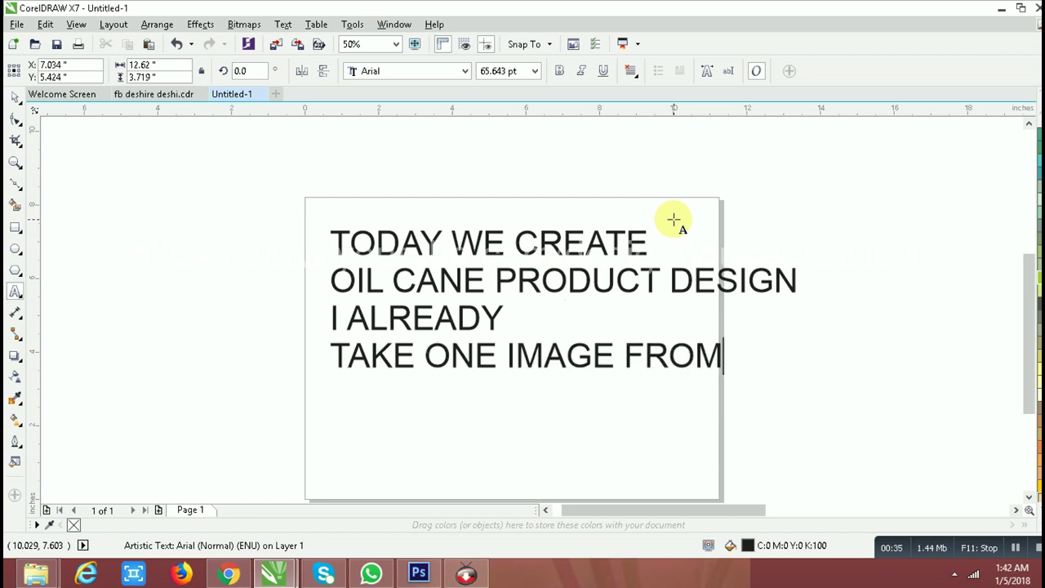
{"action": "type", "text": "OOGLE"}
Add the final caption line 'CREATE MOCKUP HERE', correcting the typos.
{"action": "key", "text": "Return"}
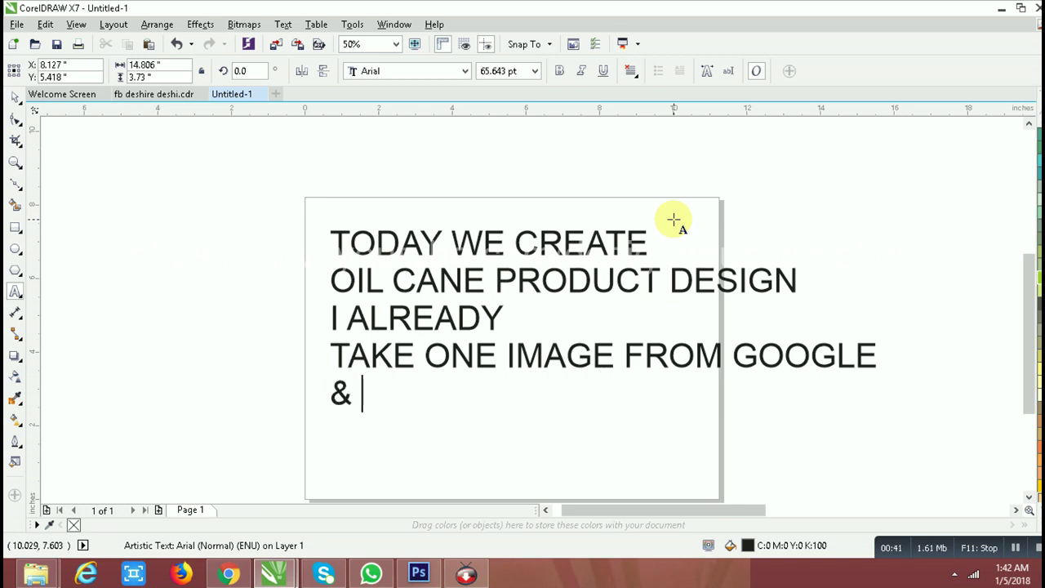
{"action": "type", "text": "CREATE MOCKU"}
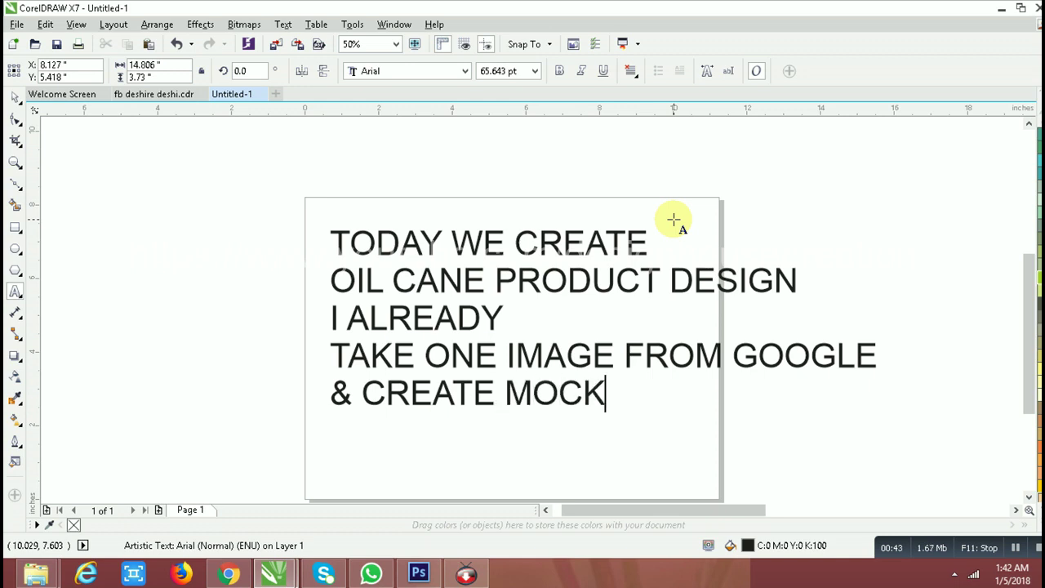
{"action": "type", "text": "O"}
{"action": "key", "text": "BackSpace"}
{"action": "type", "text": "P HR"}
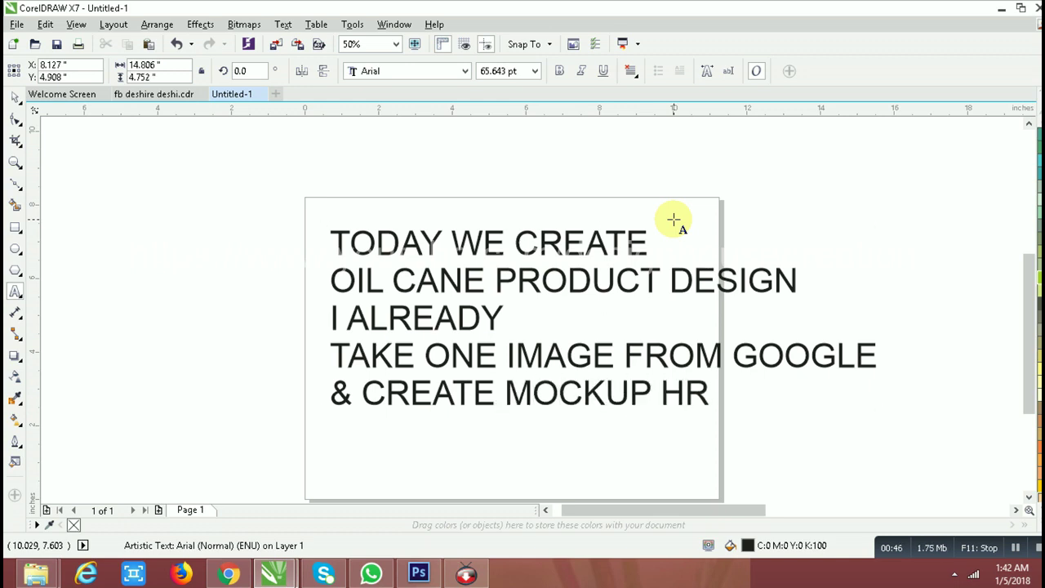
{"action": "key", "text": "BackSpace"}
{"action": "type", "text": "ERE..."}
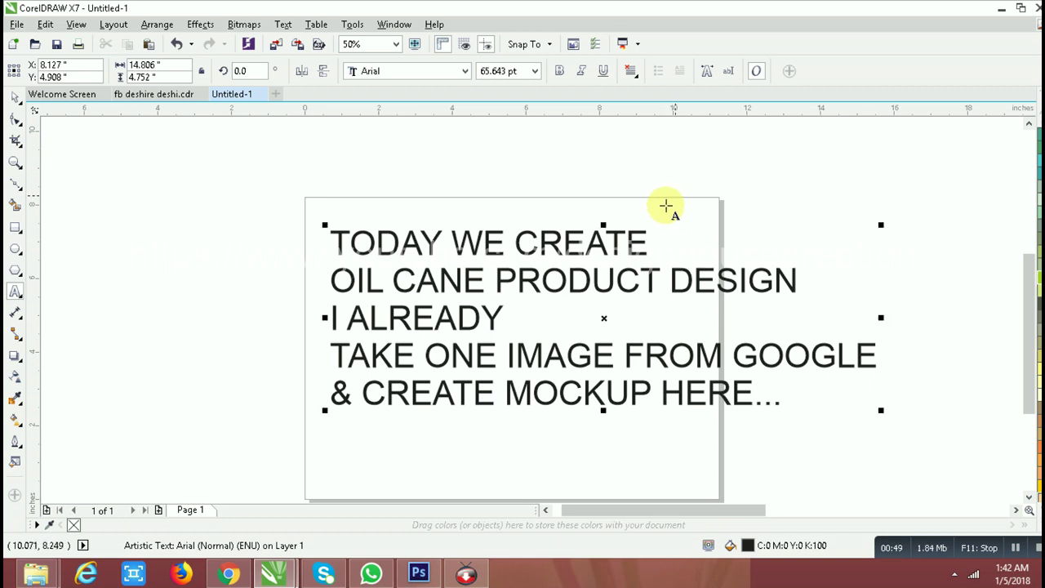
Delete the caption and move the jug photo, ellipse and outline onto the page.
{"action": "left_click", "coordinate": [16, 98]}
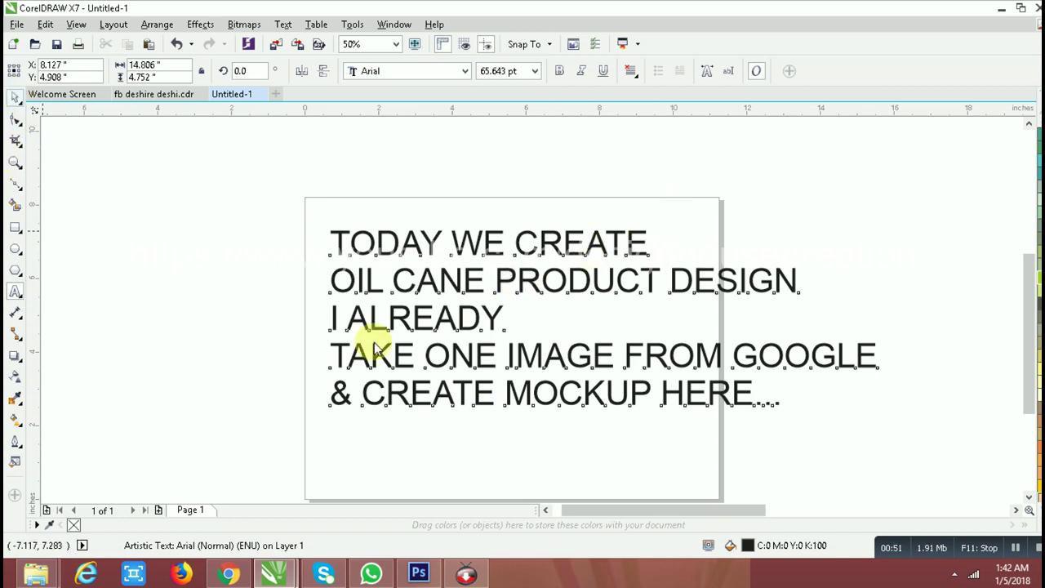
{"action": "scroll", "coordinate": [392, 339], "scroll_direction": "down", "scroll_amount": 3}
{"action": "key", "text": "Delete"}
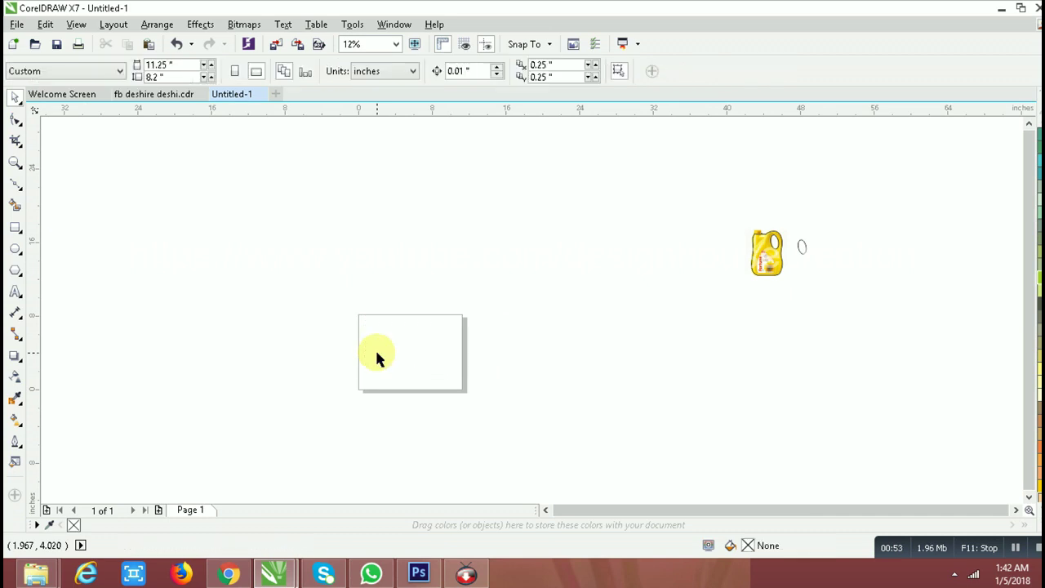
{"action": "left_click_drag", "start_coordinate": [726, 219], "coordinate": [806, 285]}
{"action": "left_click_drag", "start_coordinate": [759, 245], "coordinate": [392, 339]}
{"action": "scroll", "coordinate": [370, 350], "scroll_direction": "up", "scroll_amount": 2}
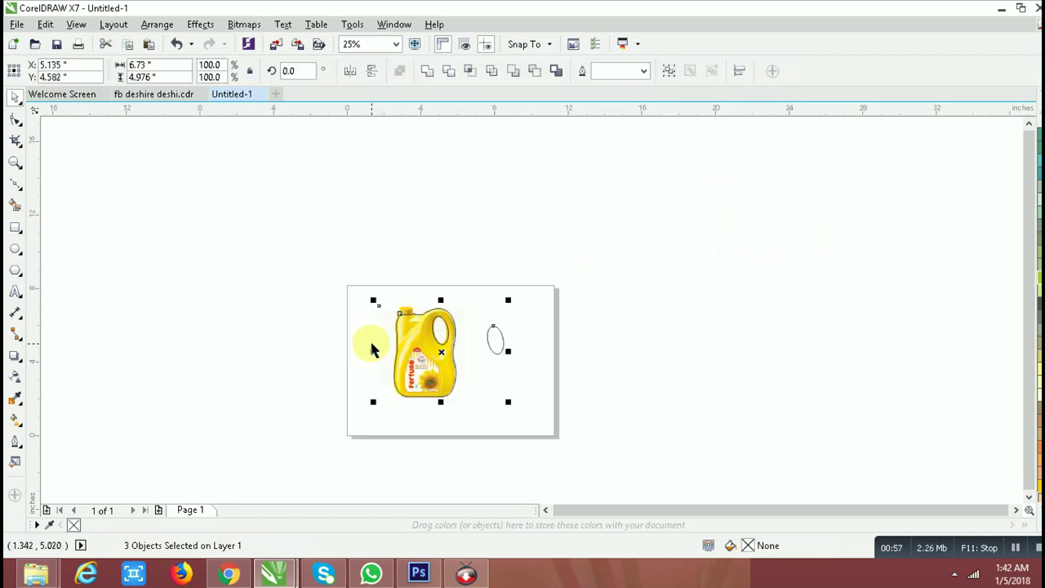
{"action": "scroll", "coordinate": [374, 349], "scroll_direction": "up", "scroll_amount": 4}
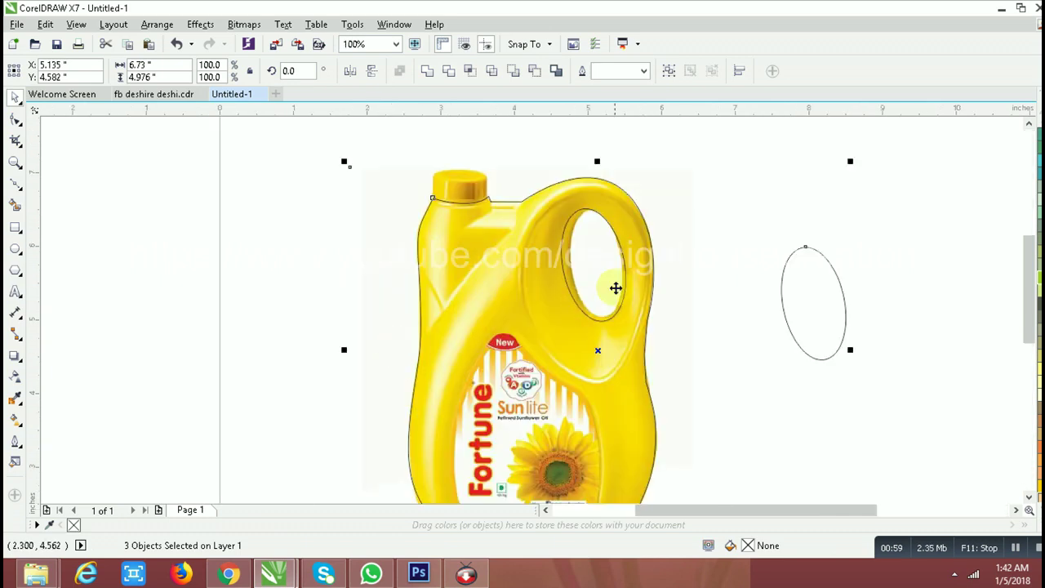
Delete the loose ellipse and place the jug outline to the right of the photo.
{"action": "left_click", "coordinate": [794, 278]}
{"action": "left_click", "coordinate": [791, 201]}
{"action": "left_click", "coordinate": [811, 260]}
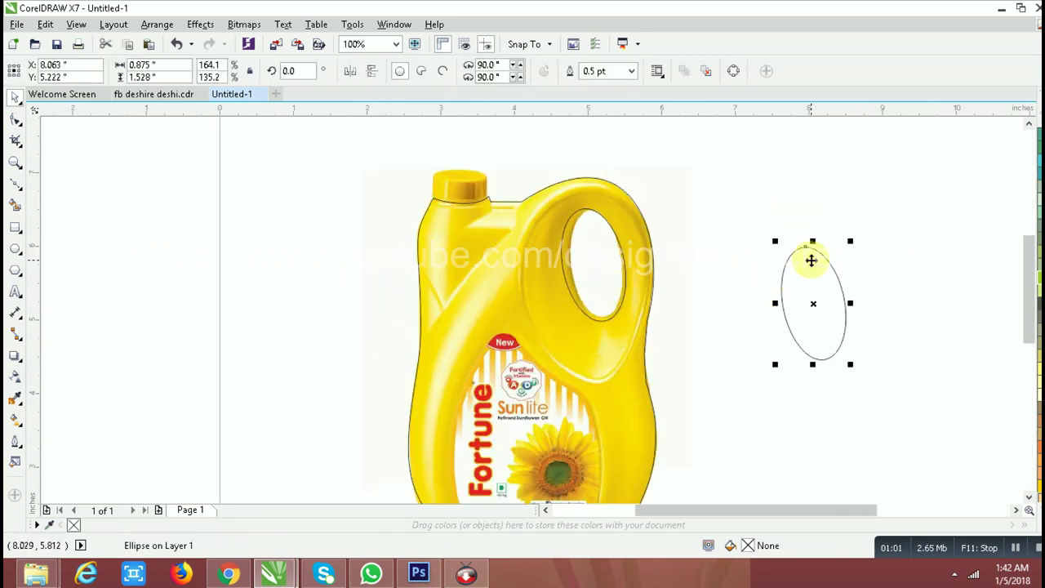
{"action": "key", "text": "Delete"}
{"action": "scroll", "coordinate": [472, 246], "scroll_direction": "down", "scroll_amount": 2}
{"action": "left_click", "coordinate": [473, 243]}
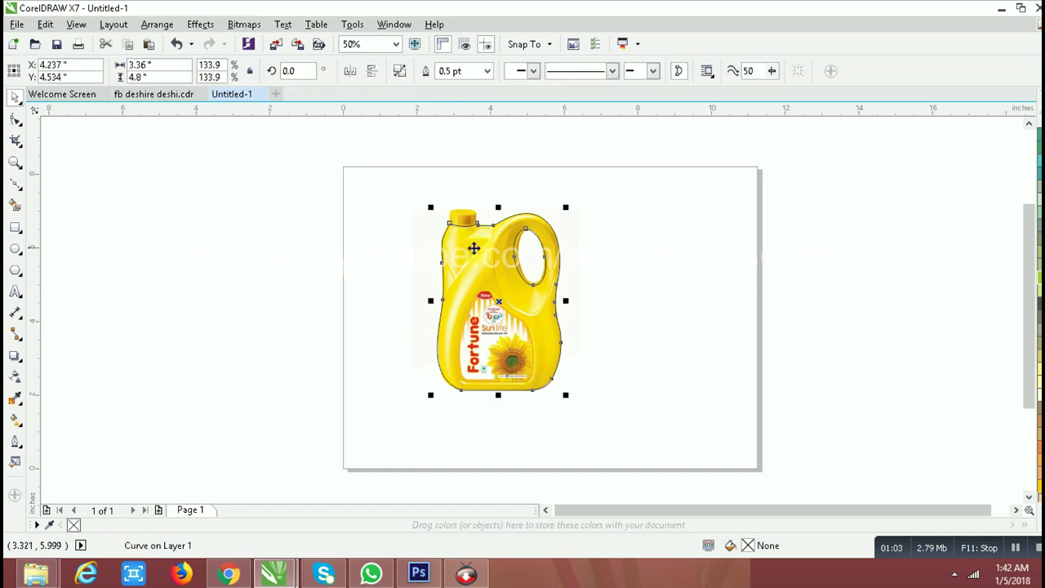
{"action": "left_click_drag", "start_coordinate": [576, 257], "coordinate": [632, 259]}
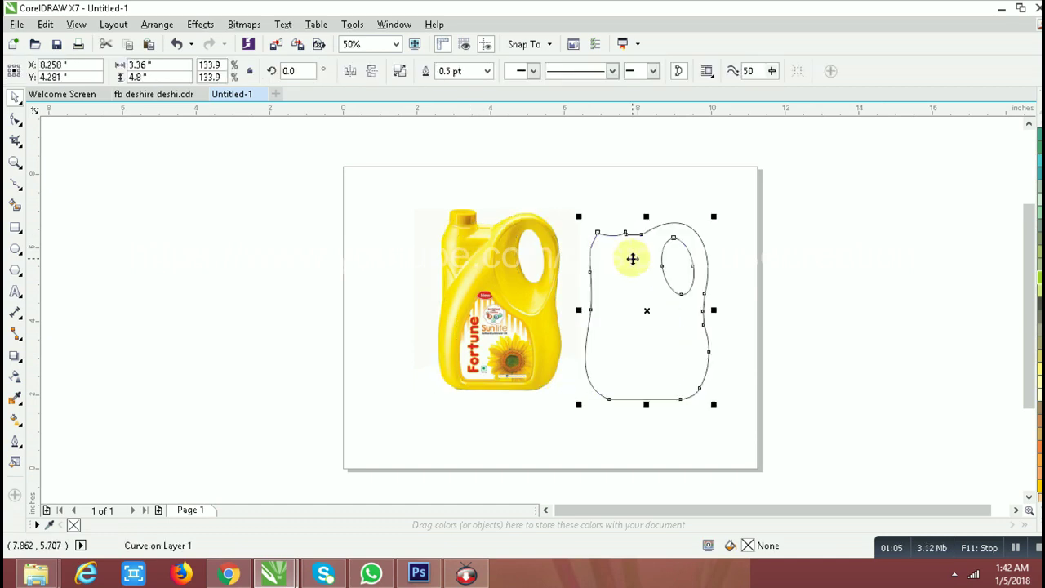
{"action": "scroll", "coordinate": [542, 278], "scroll_direction": "up", "scroll_amount": 1}
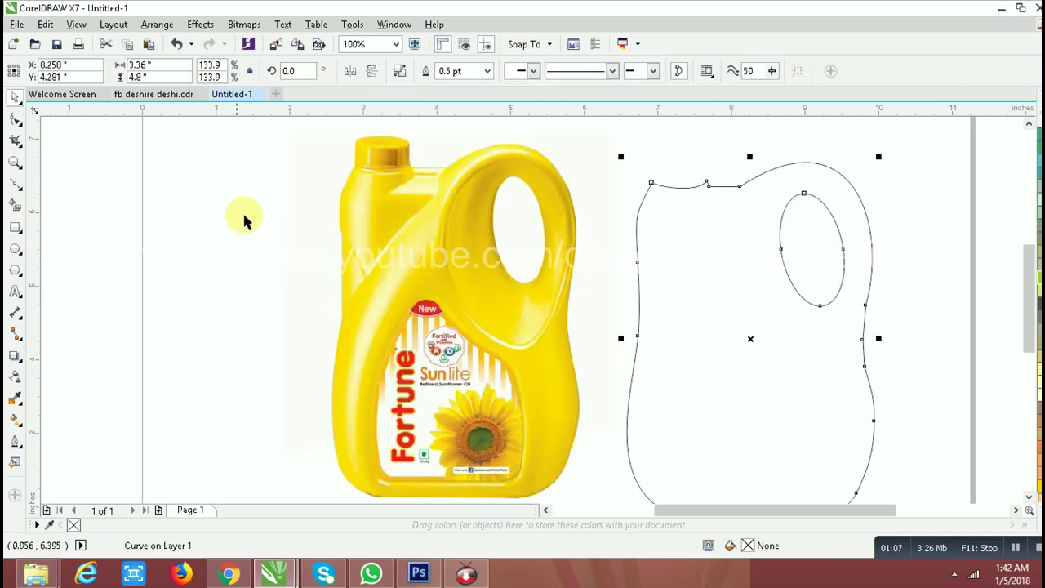
{"action": "left_click", "coordinate": [13, 191]}
Start a Bezier trace at the jug's left edge below the cap, down to the bend.
{"action": "left_click", "coordinate": [60, 217]}
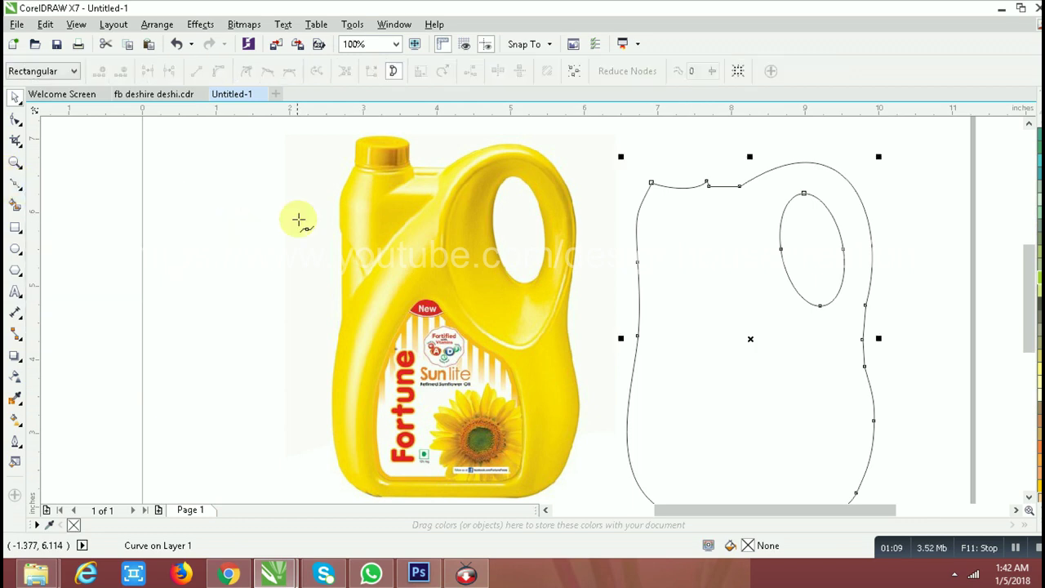
{"action": "left_click", "coordinate": [343, 190]}
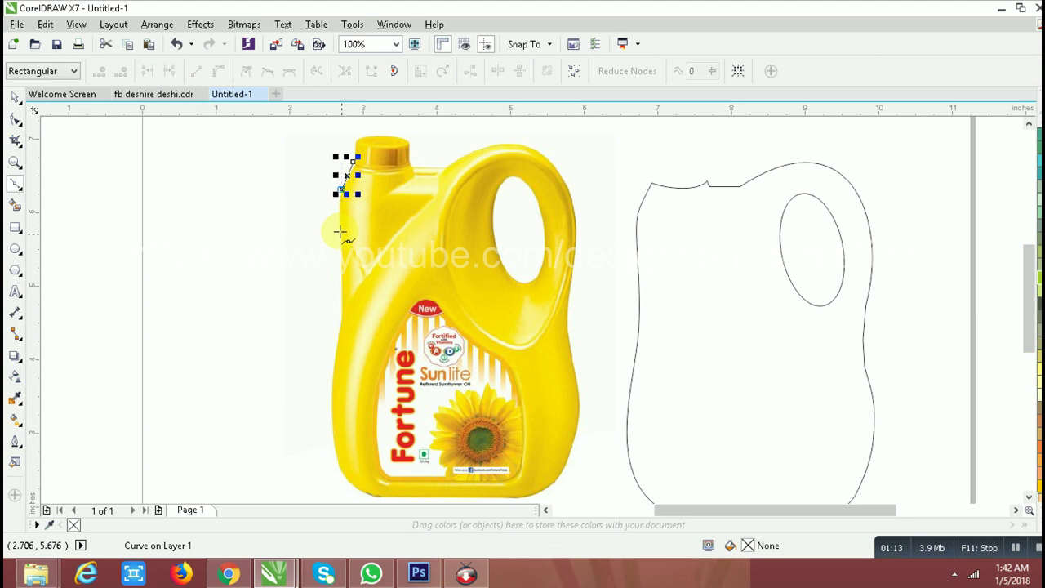
{"action": "scroll", "coordinate": [339, 232], "scroll_direction": "up", "scroll_amount": 2}
{"action": "left_click", "coordinate": [344, 219]}
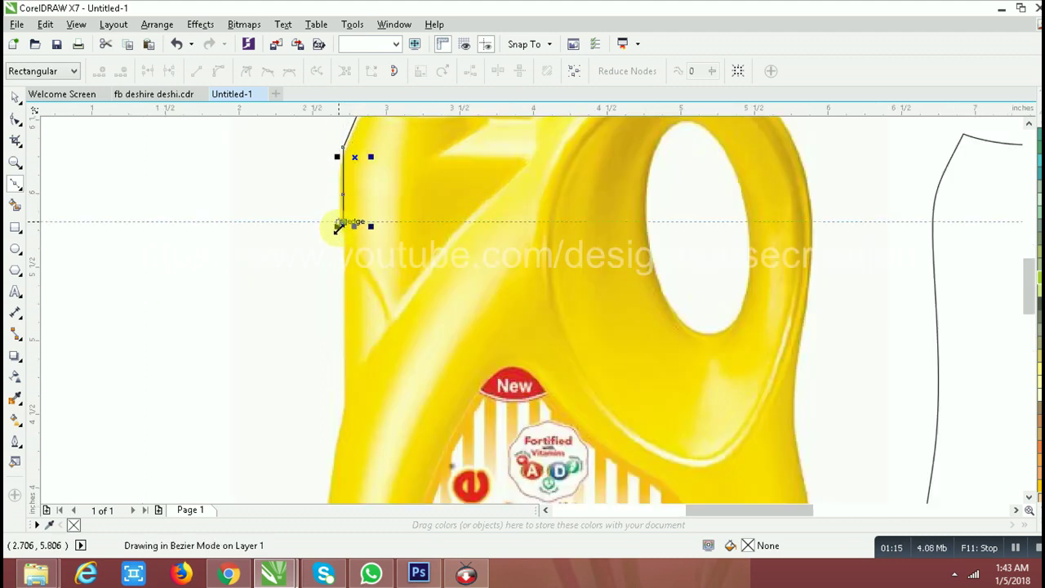
{"action": "scroll", "coordinate": [341, 217], "scroll_direction": "up", "scroll_amount": 2}
{"action": "left_click", "coordinate": [337, 211]}
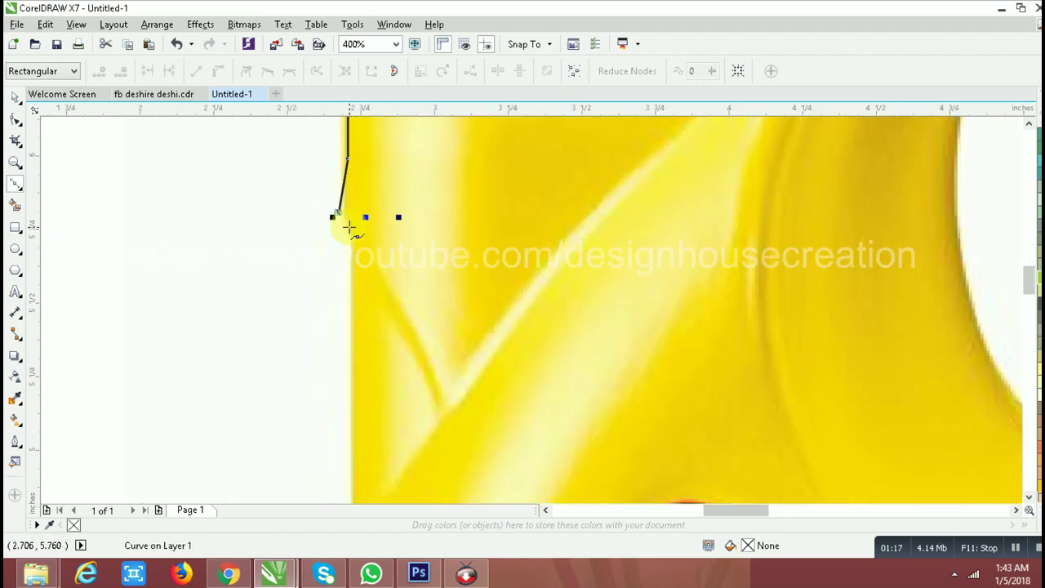
{"action": "left_click", "coordinate": [354, 226]}
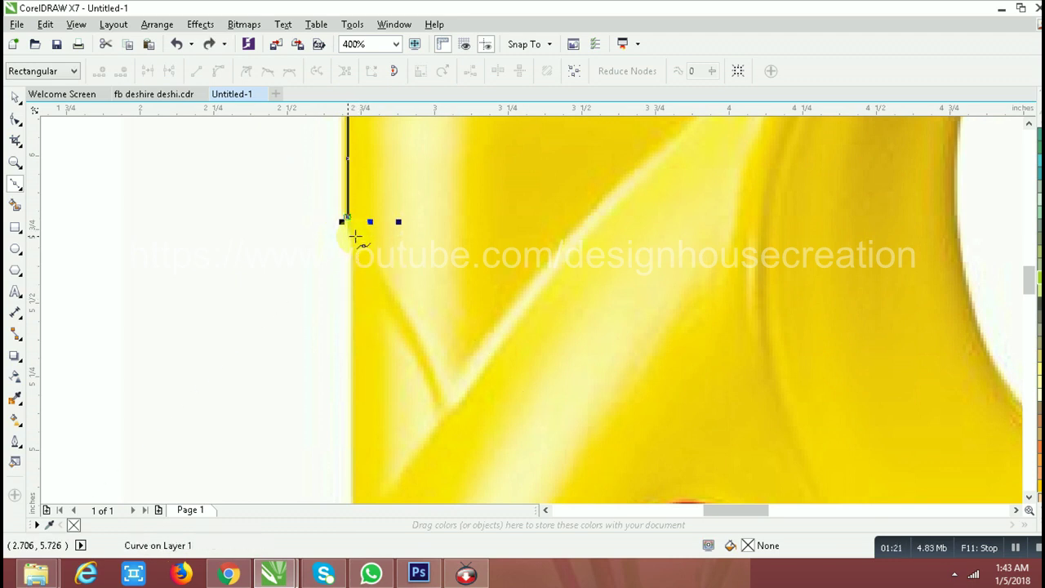
{"action": "scroll", "coordinate": [350, 227], "scroll_direction": "up", "scroll_amount": 6}
{"action": "scroll", "coordinate": [355, 239], "scroll_direction": "down", "scroll_amount": 1}
{"action": "left_click", "coordinate": [357, 240]}
Continue the straight-segment trace down the bottle's left side.
{"action": "scroll", "coordinate": [360, 249], "scroll_direction": "down", "scroll_amount": 1}
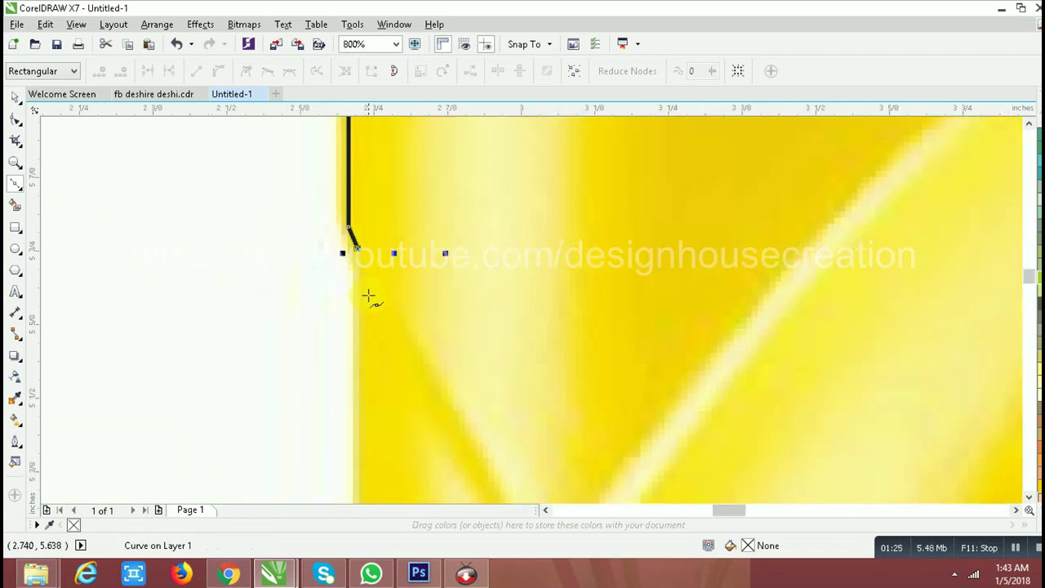
{"action": "scroll", "coordinate": [371, 270], "scroll_direction": "down", "scroll_amount": 3}
{"action": "scroll", "coordinate": [373, 322], "scroll_direction": "down", "scroll_amount": 1}
{"action": "scroll", "coordinate": [376, 322], "scroll_direction": "up", "scroll_amount": 2}
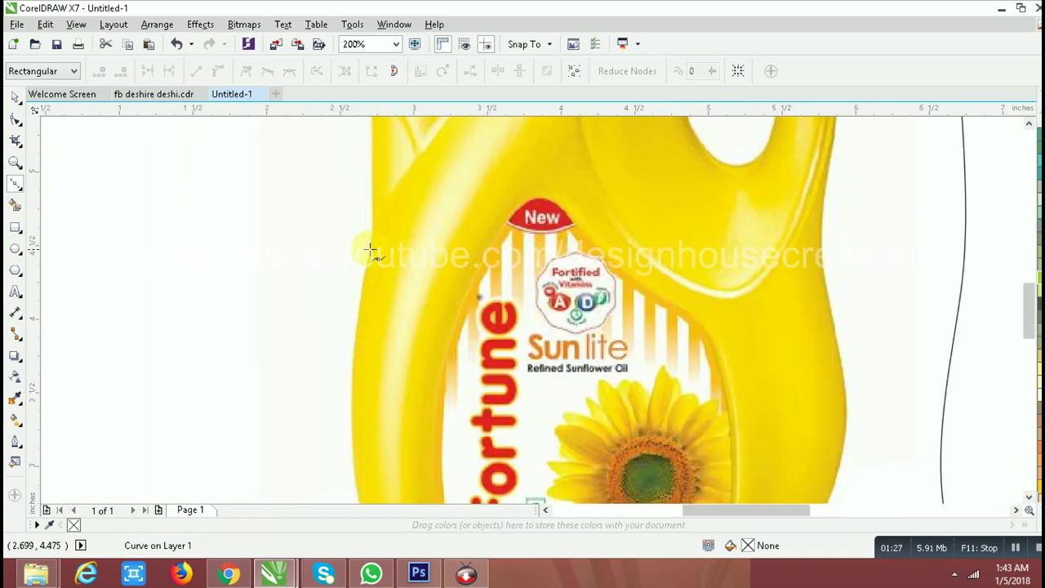
{"action": "left_click", "coordinate": [360, 286]}
{"action": "left_click", "coordinate": [360, 349]}
{"action": "key", "text": "space"}
{"action": "left_click", "coordinate": [347, 395]}
{"action": "left_click", "coordinate": [347, 444]}
Trace the bottom-left corner and along the bottle's bottom, undoing misplaced nodes.
{"action": "scroll", "coordinate": [345, 436], "scroll_direction": "down", "scroll_amount": 2}
{"action": "scroll", "coordinate": [345, 357], "scroll_direction": "up", "scroll_amount": 1}
{"action": "left_click", "coordinate": [333, 374]}
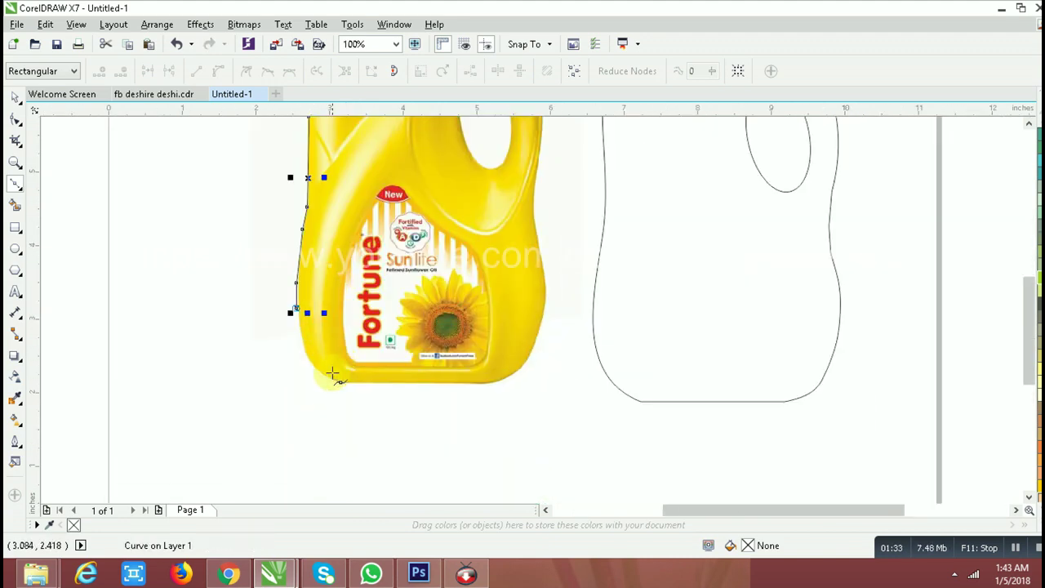
{"action": "left_click_drag", "start_coordinate": [334, 382], "coordinate": [362, 388]}
{"action": "scroll", "coordinate": [343, 388], "scroll_direction": "up", "scroll_amount": 1}
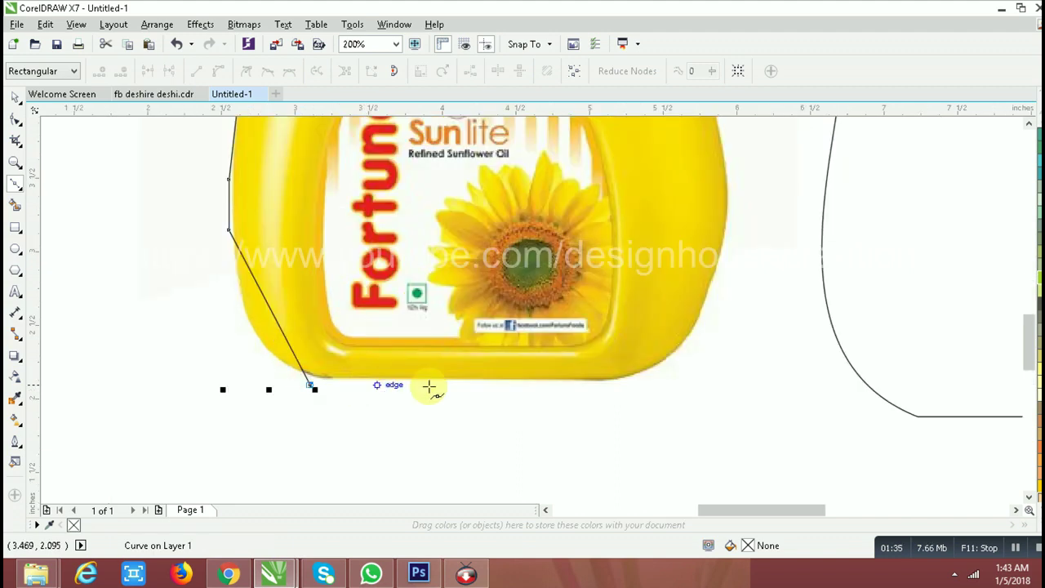
{"action": "key", "text": "ctrl+z"}
{"action": "left_click", "coordinate": [329, 380]}
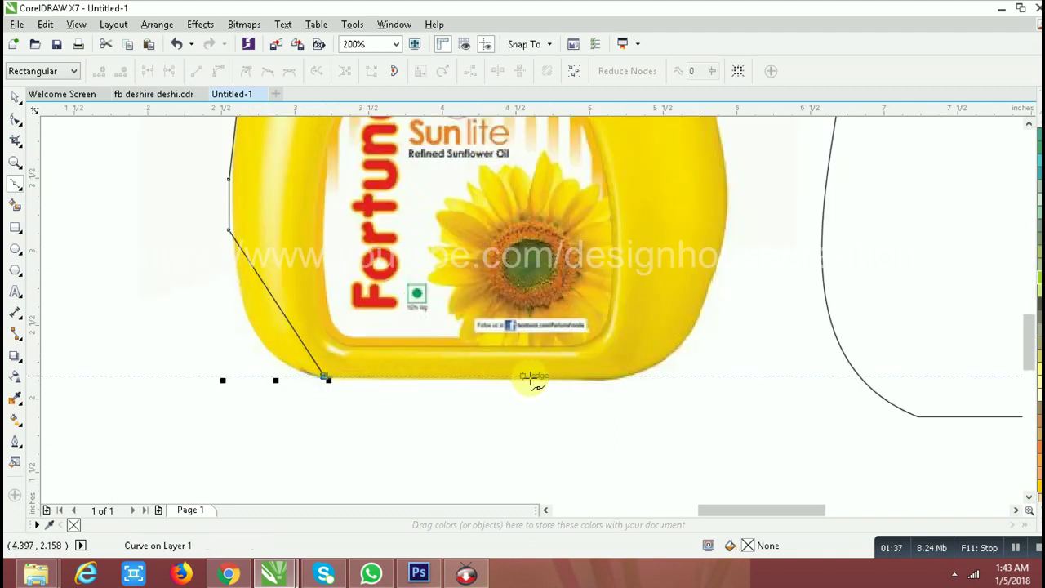
{"action": "left_click_drag", "start_coordinate": [600, 379], "coordinate": [694, 343]}
{"action": "key", "text": "ctrl+z"}
{"action": "left_click", "coordinate": [597, 380]}
{"action": "left_click", "coordinate": [597, 380]}
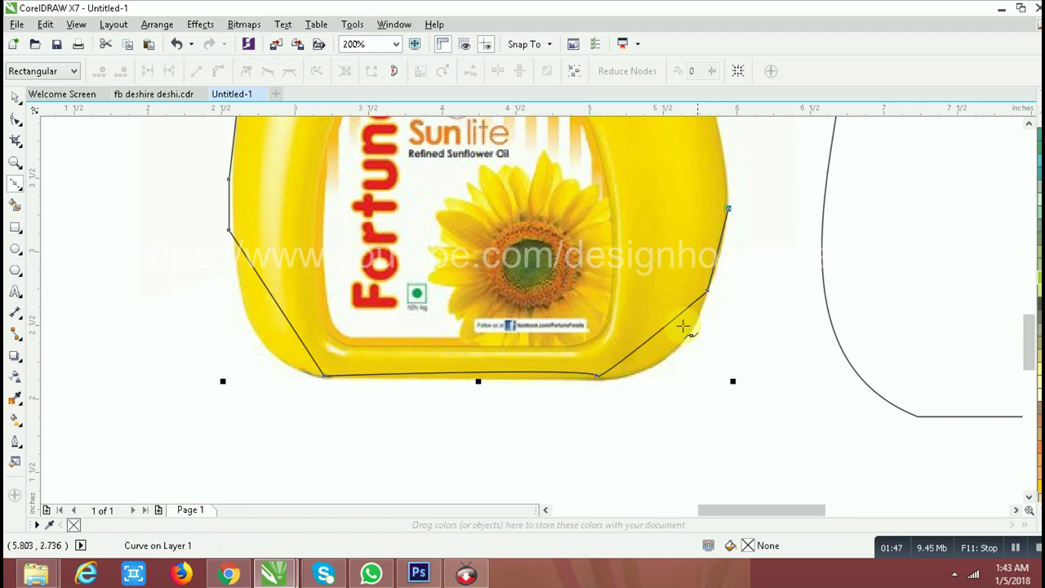
Trace nodes up the handle's right side and along the handle top.
{"action": "scroll", "coordinate": [668, 335], "scroll_direction": "down", "scroll_amount": 1}
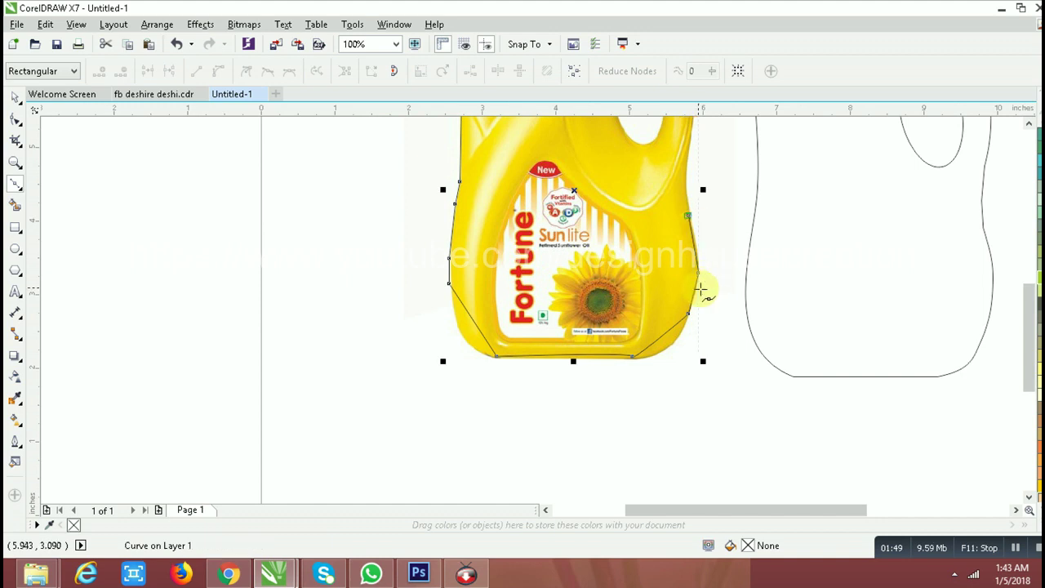
{"action": "scroll", "coordinate": [700, 245], "scroll_direction": "down", "scroll_amount": 1}
{"action": "scroll", "coordinate": [700, 211], "scroll_direction": "up", "scroll_amount": 1}
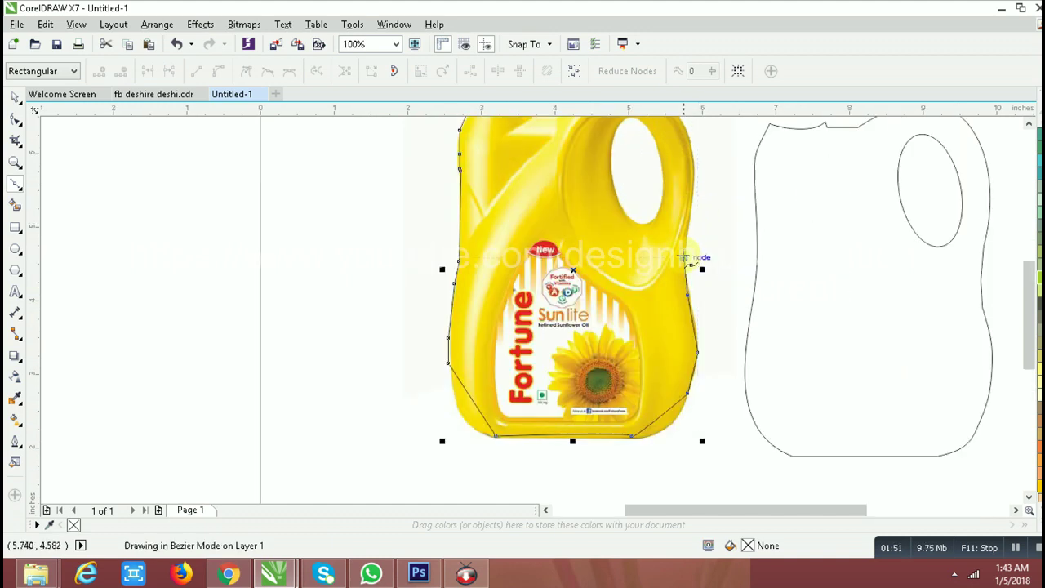
{"action": "scroll", "coordinate": [690, 245], "scroll_direction": "down", "scroll_amount": 1}
{"action": "scroll", "coordinate": [679, 233], "scroll_direction": "up", "scroll_amount": 1}
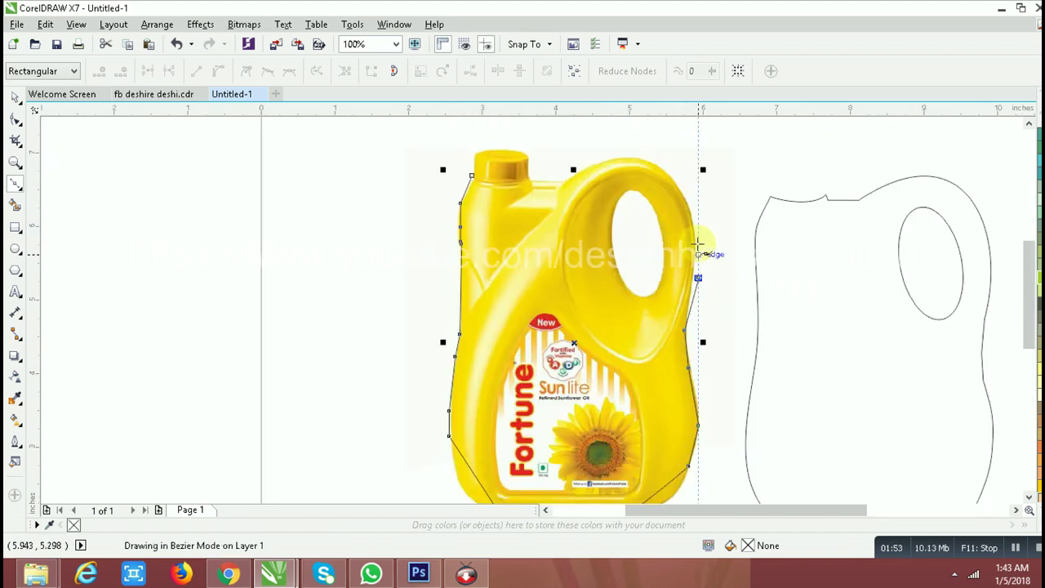
{"action": "scroll", "coordinate": [707, 237], "scroll_direction": "up", "scroll_amount": 1}
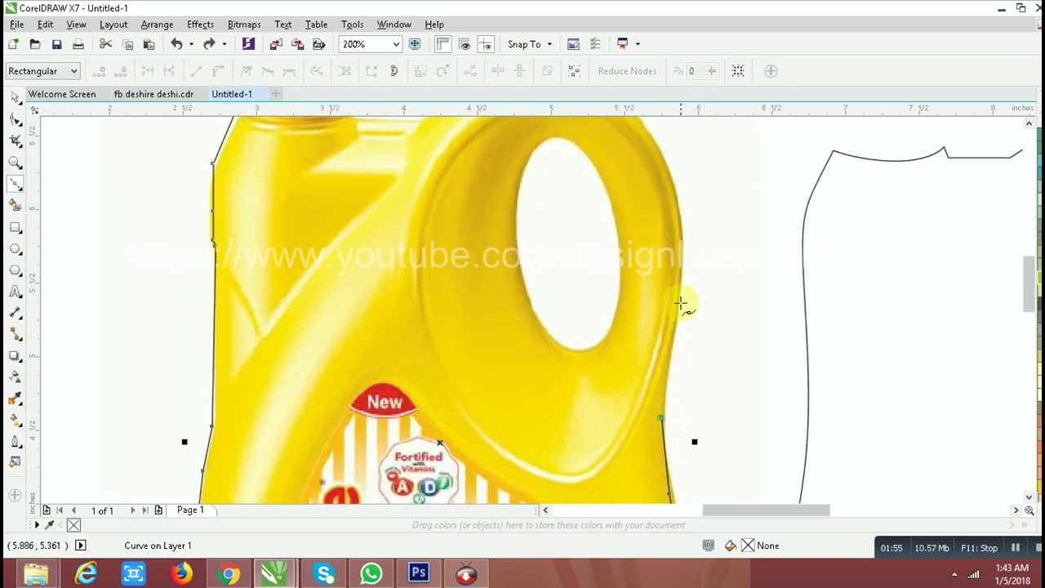
{"action": "left_click", "coordinate": [688, 221]}
{"action": "left_click", "coordinate": [662, 149]}
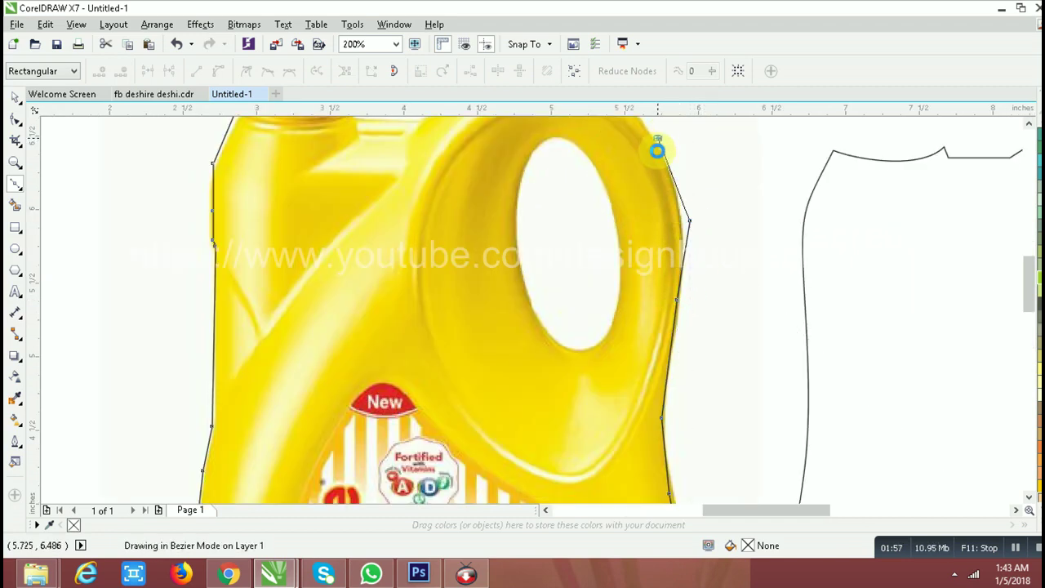
{"action": "scroll", "coordinate": [672, 238], "scroll_direction": "down", "scroll_amount": 1}
{"action": "scroll", "coordinate": [671, 238], "scroll_direction": "up", "scroll_amount": 1}
{"action": "left_click", "coordinate": [643, 169]}
{"action": "left_click", "coordinate": [570, 169]}
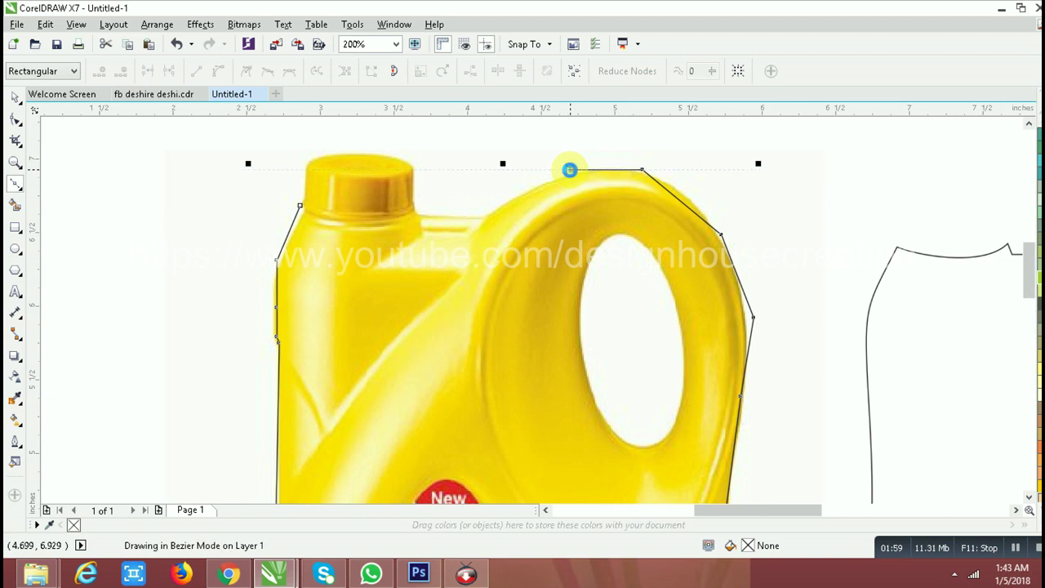
Trace across the shoulder and cap base, then close the outline at the start node.
{"action": "left_click", "coordinate": [491, 216]}
{"action": "scroll", "coordinate": [432, 205], "scroll_direction": "up", "scroll_amount": 1}
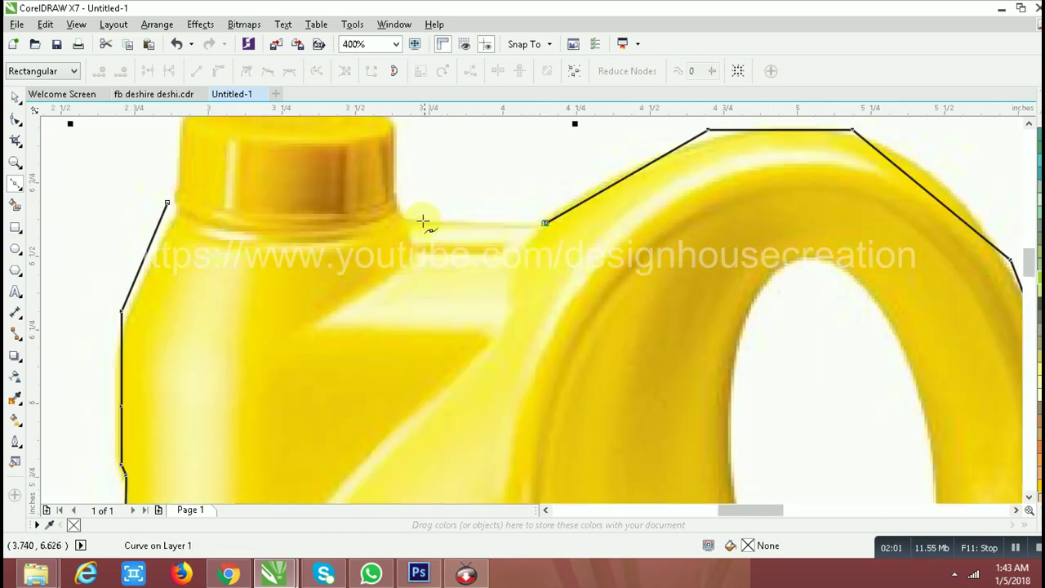
{"action": "left_click", "coordinate": [408, 220]}
{"action": "left_click", "coordinate": [398, 199]}
{"action": "left_click", "coordinate": [372, 219]}
{"action": "left_click", "coordinate": [298, 219]}
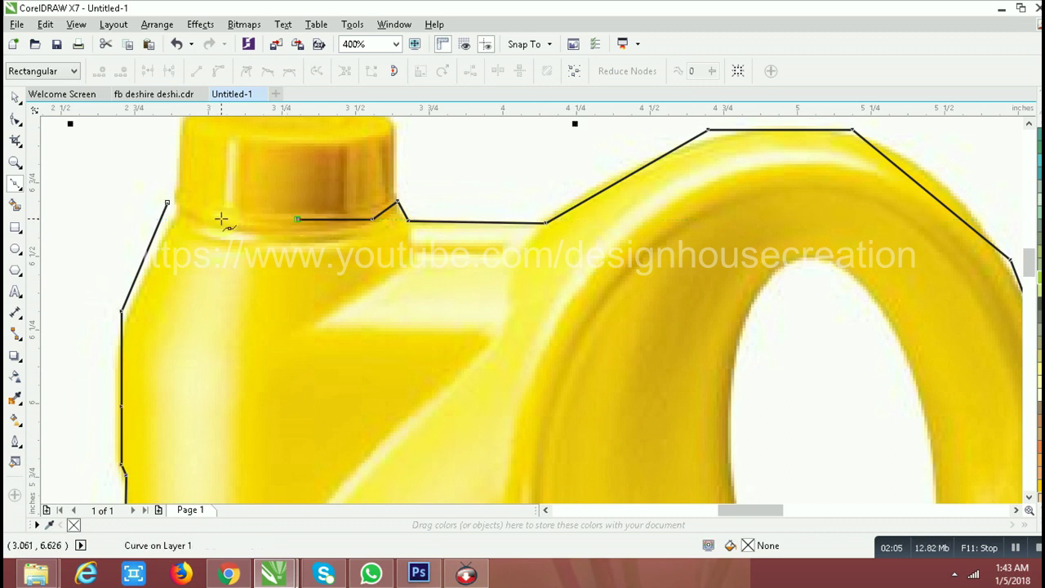
{"action": "key", "text": "ctrl+z"}
{"action": "left_click", "coordinate": [322, 230]}
{"action": "left_click", "coordinate": [167, 202]}
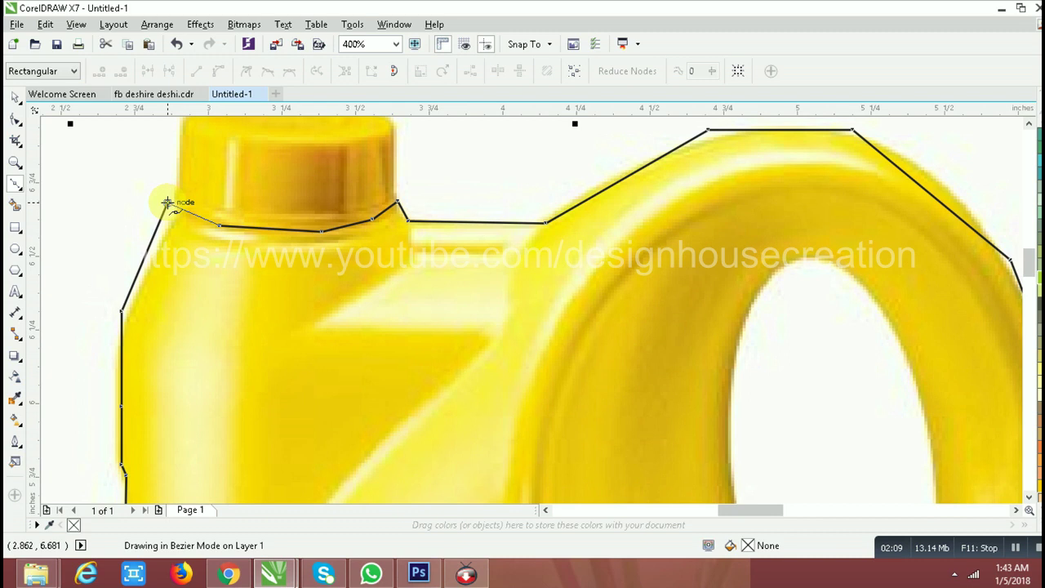
Delete the four nodes along the handle top with the Shape tool.
{"action": "scroll", "coordinate": [352, 206], "scroll_direction": "down", "scroll_amount": 1}
{"action": "left_click", "coordinate": [18, 117]}
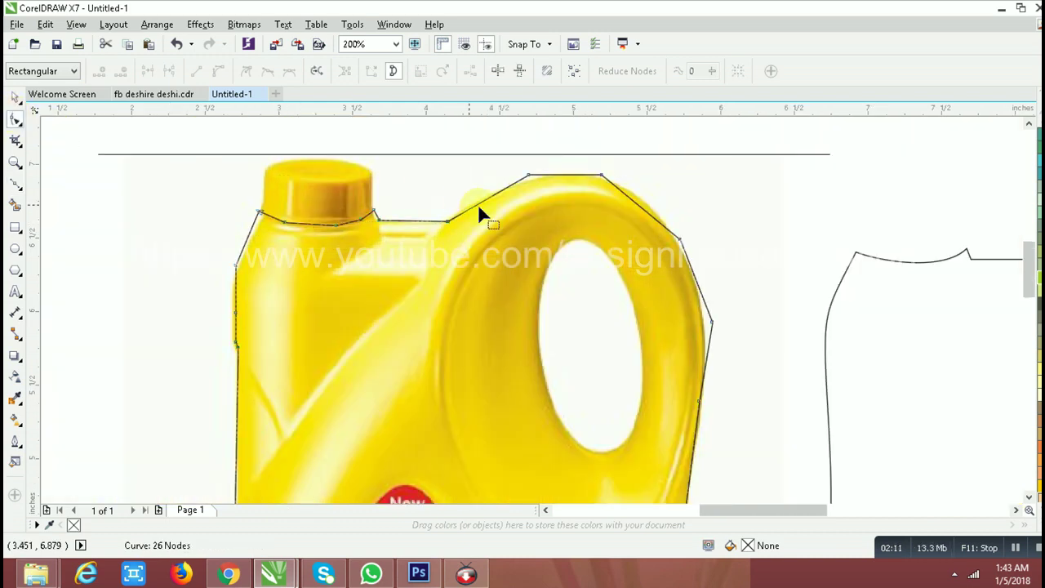
{"action": "left_click_drag", "start_coordinate": [743, 313], "coordinate": [742, 315]}
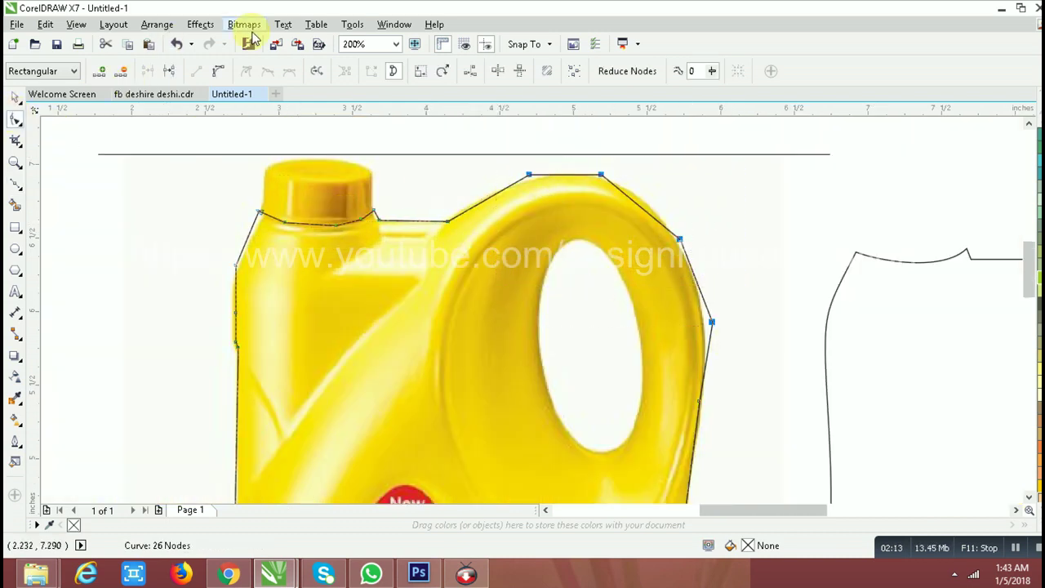
{"action": "left_click", "coordinate": [120, 73]}
{"action": "scroll", "coordinate": [537, 217], "scroll_direction": "down", "scroll_amount": 2}
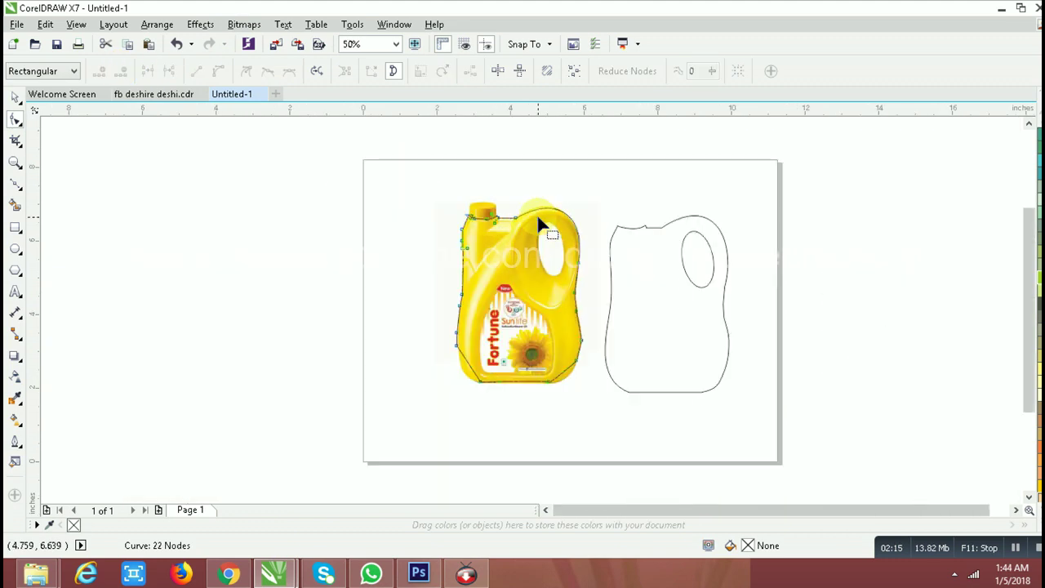
{"action": "key", "text": "space"}
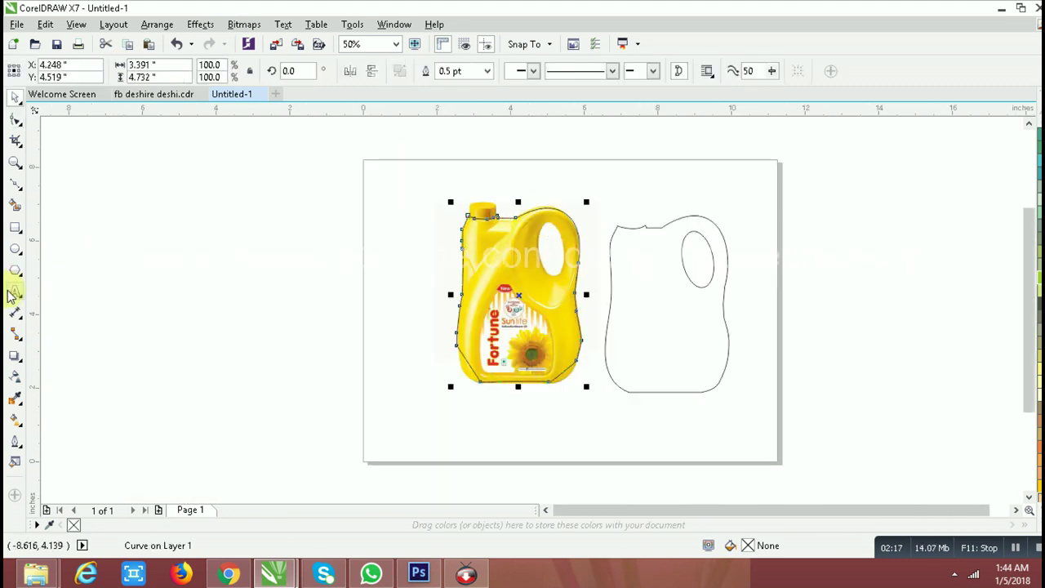
{"action": "left_click", "coordinate": [11, 294]}
{"action": "left_click", "coordinate": [185, 294]}
{"action": "type", "text": "LIKE THIS I ALREADY CREATE MOCKUP"}
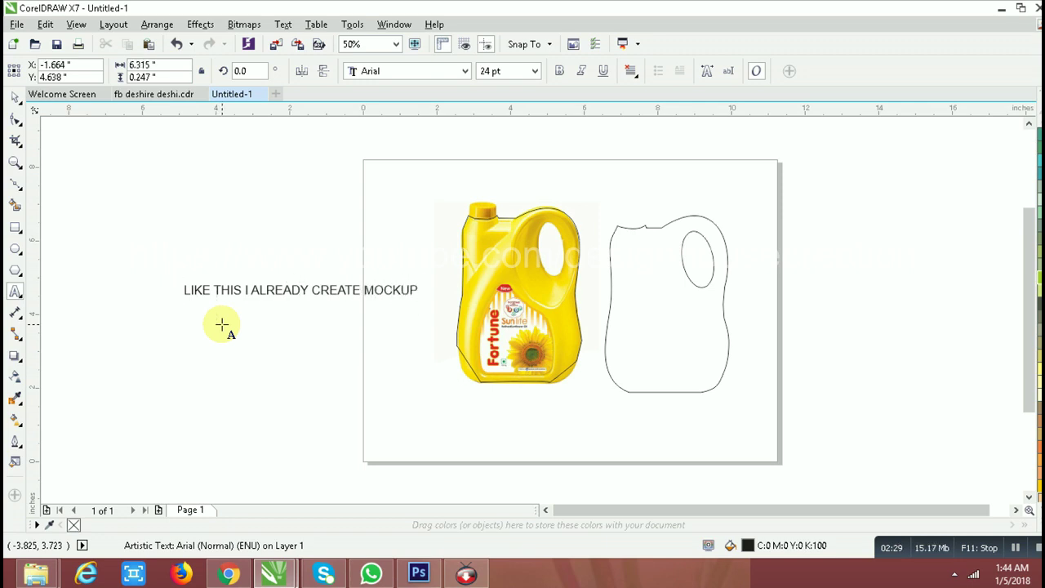
{"action": "key", "text": "Delete"}
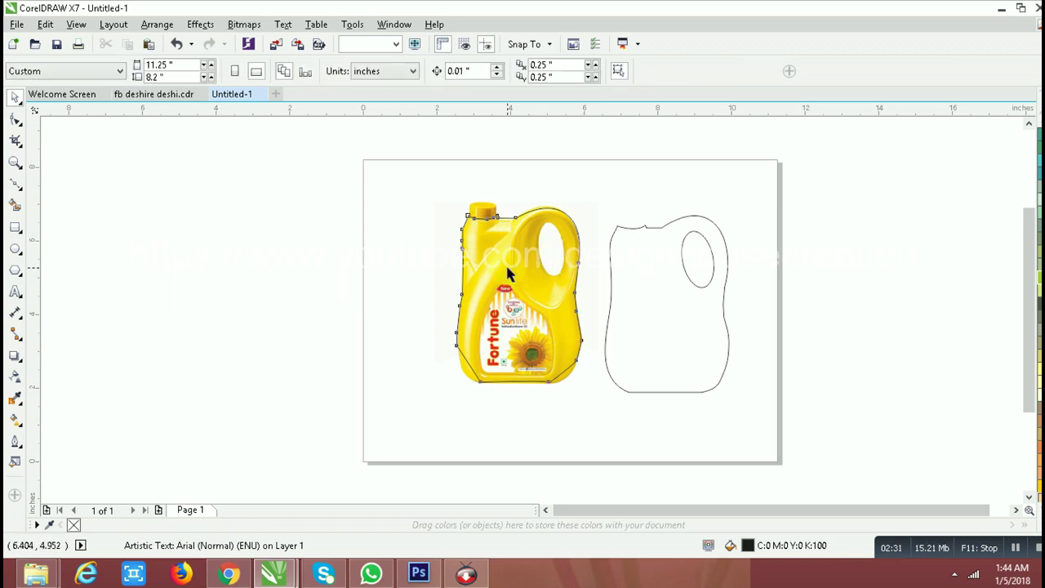
{"action": "left_click", "coordinate": [685, 230]}
Drag the bottle photo onto the right-hand outline and fine-tune its alignment while zooming.
{"action": "left_click", "coordinate": [542, 237]}
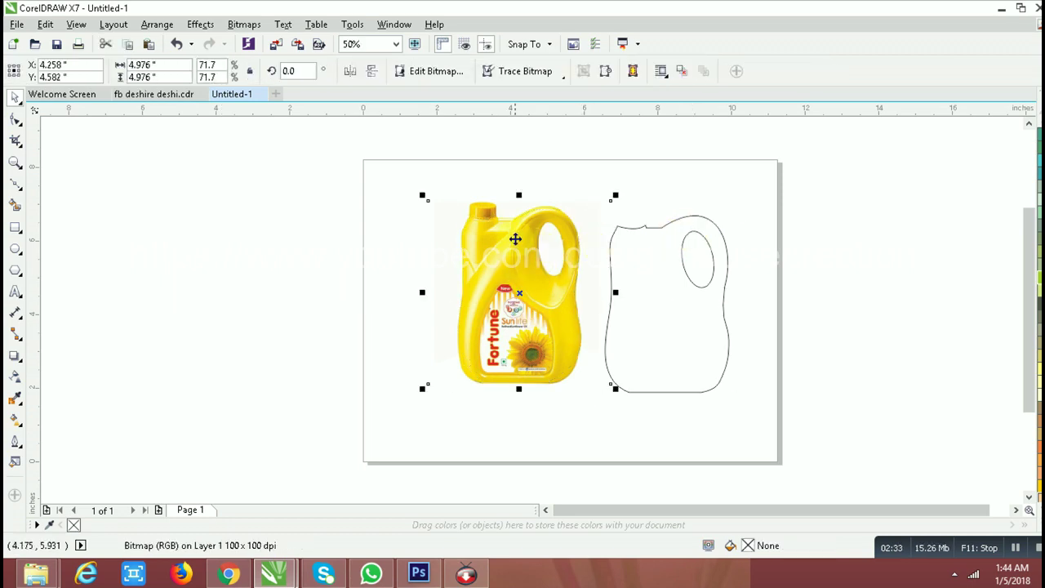
{"action": "scroll", "coordinate": [708, 235], "scroll_direction": "up", "scroll_amount": 1}
{"action": "left_click_drag", "start_coordinate": [327, 222], "coordinate": [603, 227]}
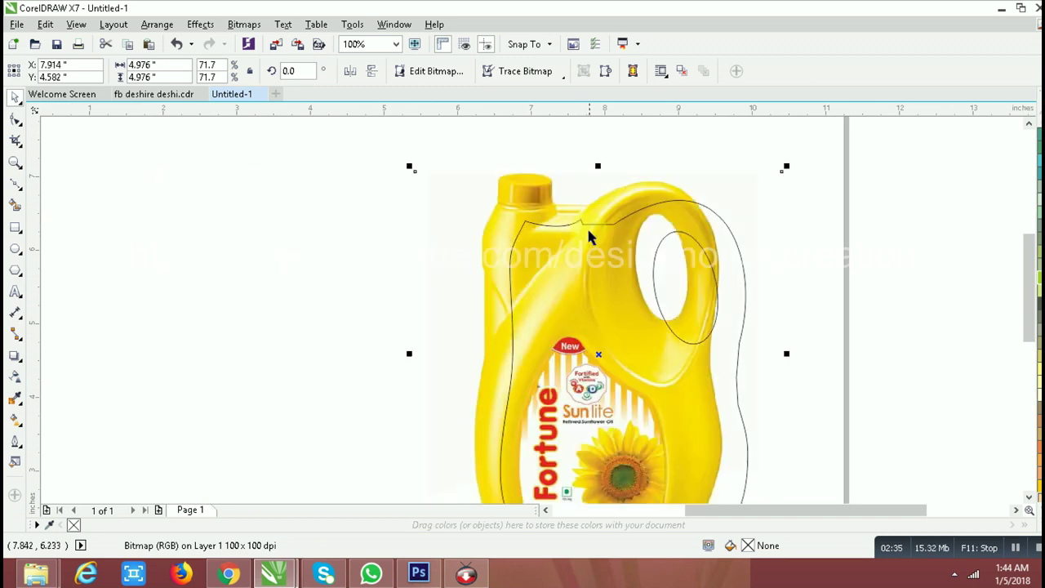
{"action": "mouse_move", "coordinate": [529, 188]}
{"action": "left_mouse_down"}
{"action": "mouse_move", "coordinate": [562, 206]}
{"action": "mouse_move", "coordinate": [546, 212]}
{"action": "left_mouse_up"}
{"action": "scroll", "coordinate": [541, 204], "scroll_direction": "up", "scroll_amount": 1}
{"action": "scroll", "coordinate": [562, 206], "scroll_direction": "up", "scroll_amount": 1}
{"action": "scroll", "coordinate": [471, 156], "scroll_direction": "down", "scroll_amount": 1}
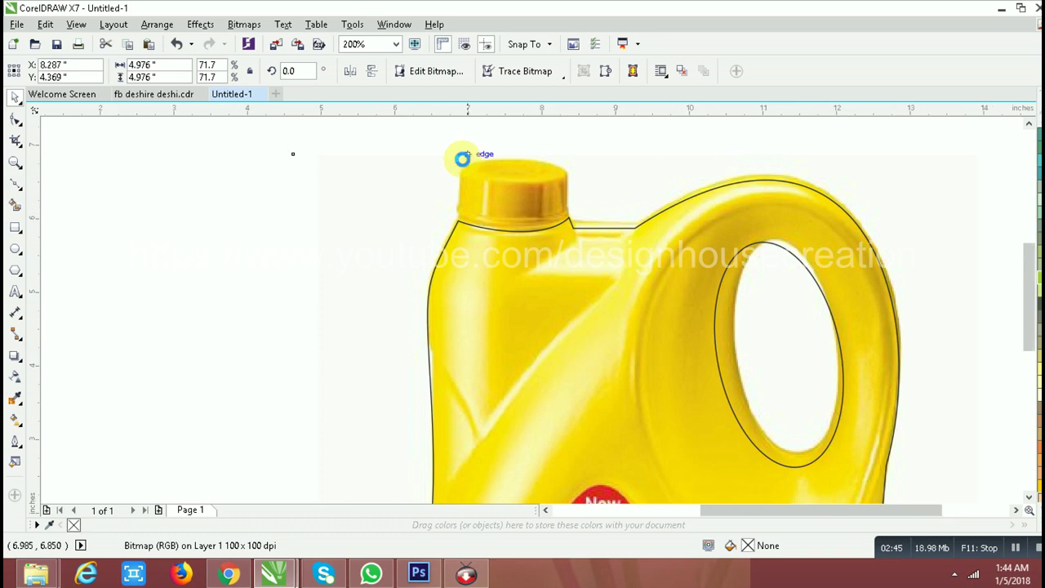
{"action": "scroll", "coordinate": [460, 158], "scroll_direction": "down", "scroll_amount": 2}
{"action": "scroll", "coordinate": [540, 187], "scroll_direction": "up", "scroll_amount": 1}
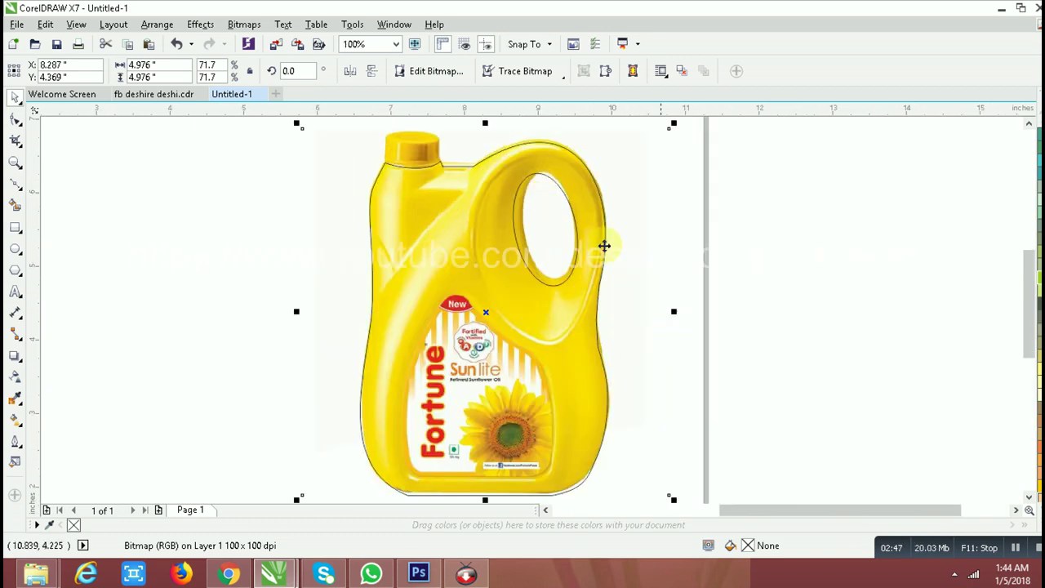
{"action": "scroll", "coordinate": [424, 135], "scroll_direction": "up", "scroll_amount": 2}
{"action": "scroll", "coordinate": [427, 133], "scroll_direction": "down", "scroll_amount": 4}
{"action": "scroll", "coordinate": [450, 246], "scroll_direction": "up", "scroll_amount": 2}
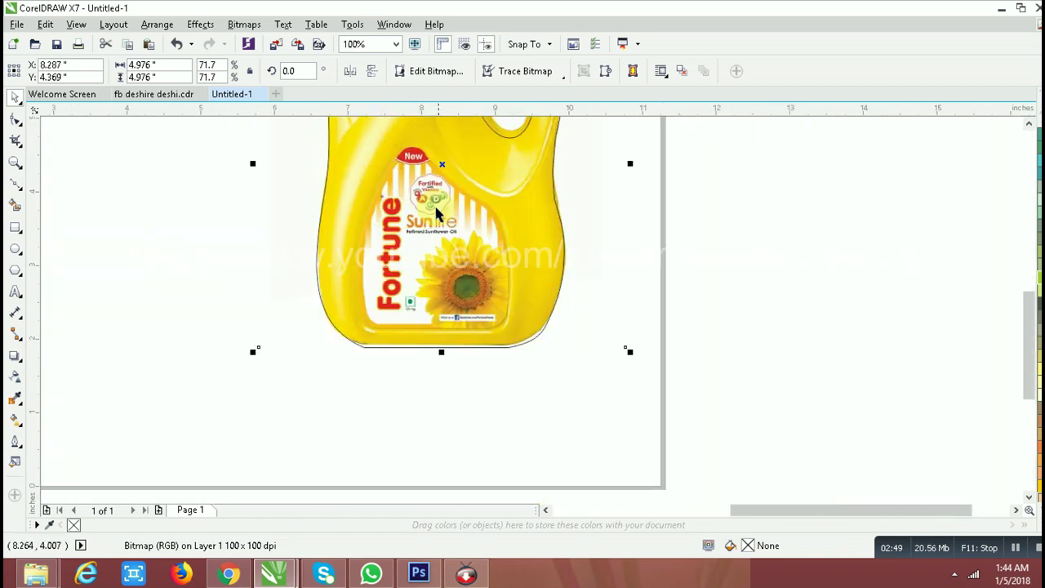
{"action": "scroll", "coordinate": [435, 203], "scroll_direction": "up", "scroll_amount": 2}
Nudge the outline up to the bottle's bottom and reshape its bottom-left corner.
{"action": "left_click", "coordinate": [426, 315]}
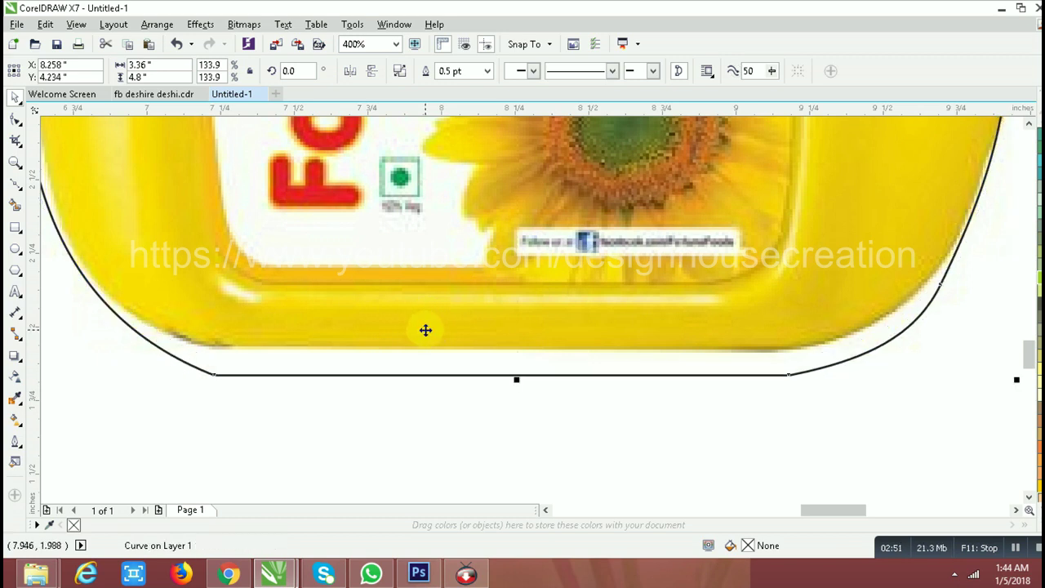
{"action": "left_click_drag", "start_coordinate": [437, 351], "coordinate": [438, 340]}
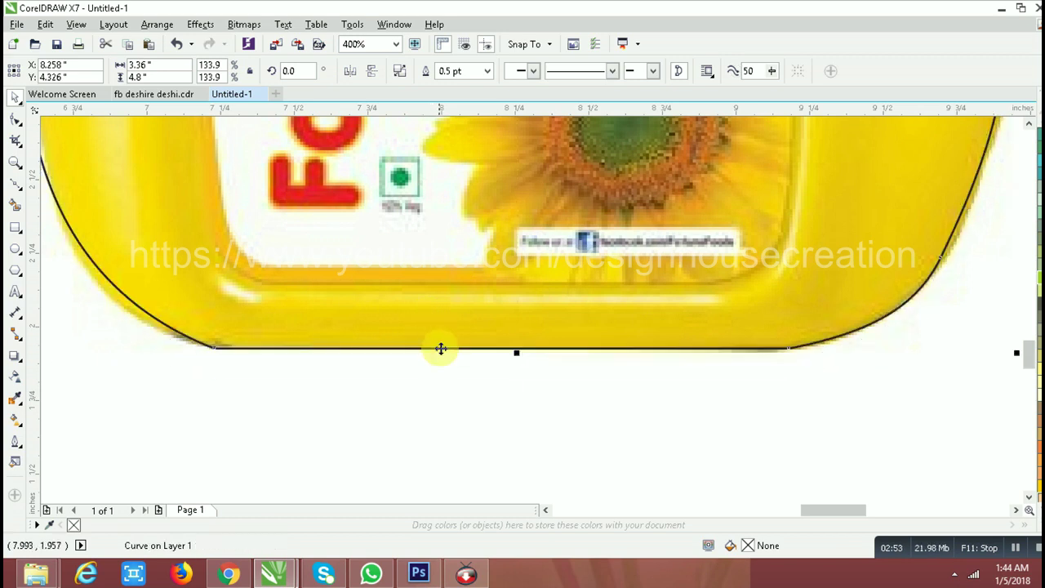
{"action": "scroll", "coordinate": [438, 348], "scroll_direction": "down", "scroll_amount": 4}
{"action": "scroll", "coordinate": [400, 369], "scroll_direction": "up", "scroll_amount": 1}
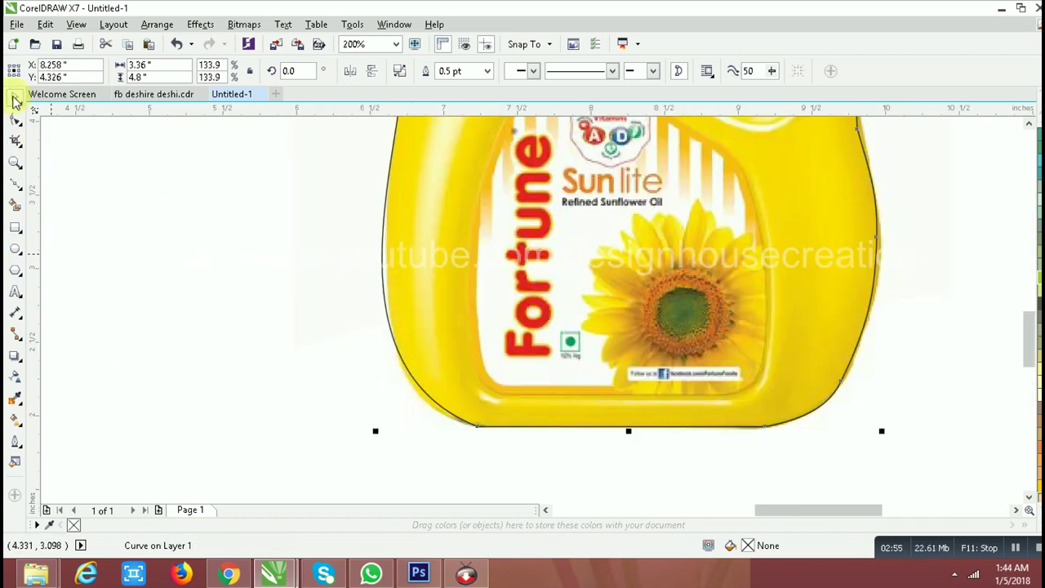
{"action": "left_click", "coordinate": [16, 123]}
{"action": "mouse_move", "coordinate": [478, 426]}
{"action": "left_mouse_down"}
{"action": "mouse_move", "coordinate": [326, 372]}
{"action": "mouse_move", "coordinate": [354, 395]}
{"action": "left_mouse_up"}
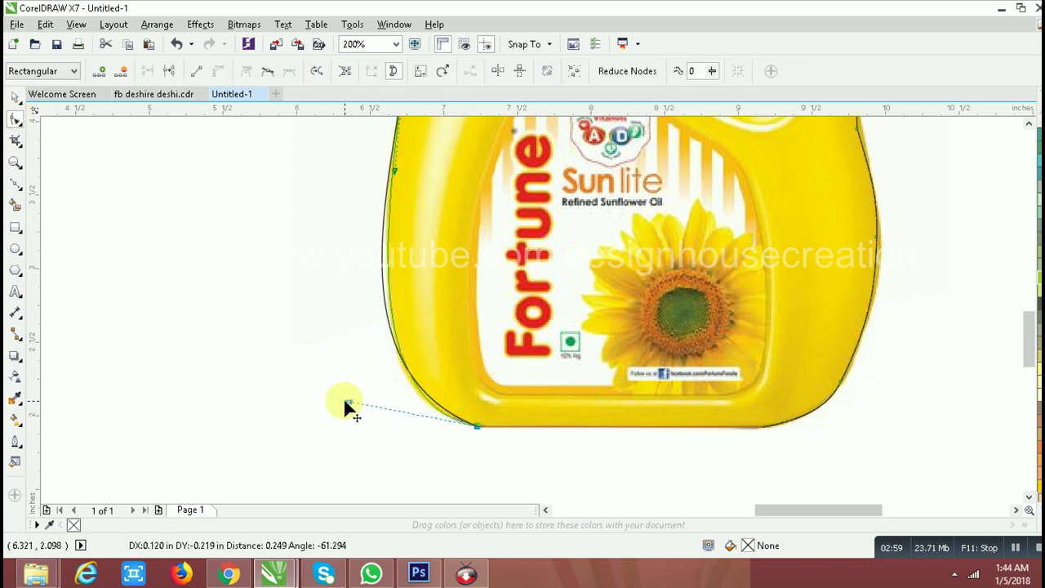
{"action": "key", "text": "space"}
{"action": "key", "text": "space"}
Move the right-edge node onto the bottle's edge, then zoom toward the cap.
{"action": "left_click", "coordinate": [878, 240]}
{"action": "scroll", "coordinate": [878, 240], "scroll_direction": "up", "scroll_amount": 2}
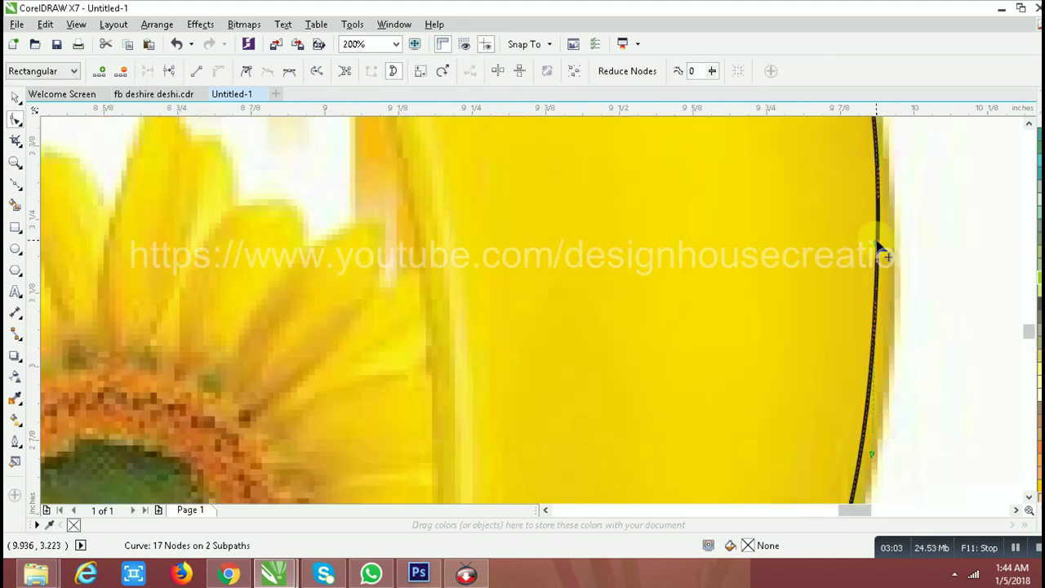
{"action": "scroll", "coordinate": [868, 412], "scroll_direction": "down", "scroll_amount": 1}
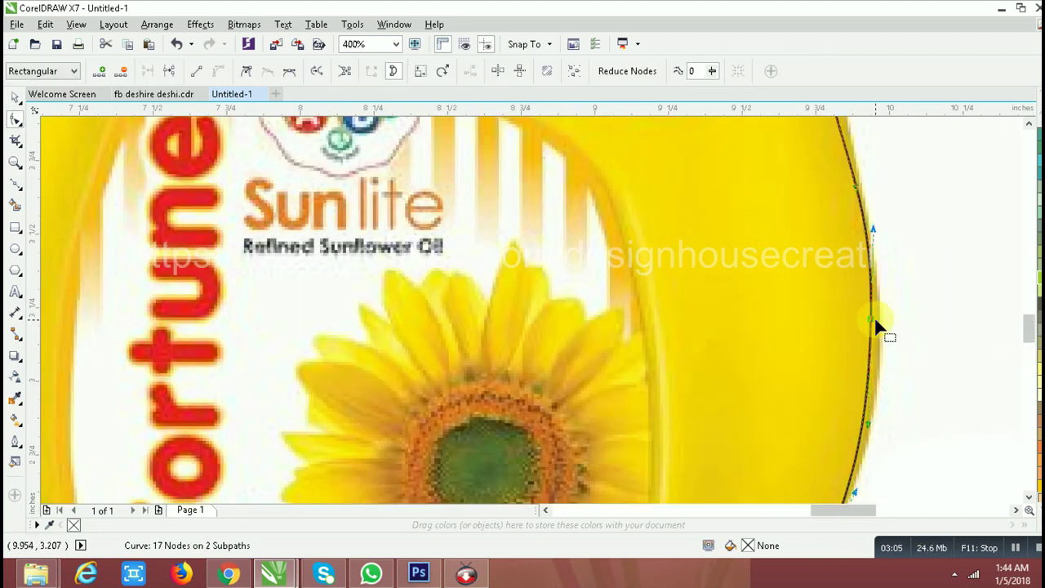
{"action": "left_click_drag", "start_coordinate": [874, 325], "coordinate": [880, 325]}
{"action": "scroll", "coordinate": [880, 323], "scroll_direction": "down", "scroll_amount": 1}
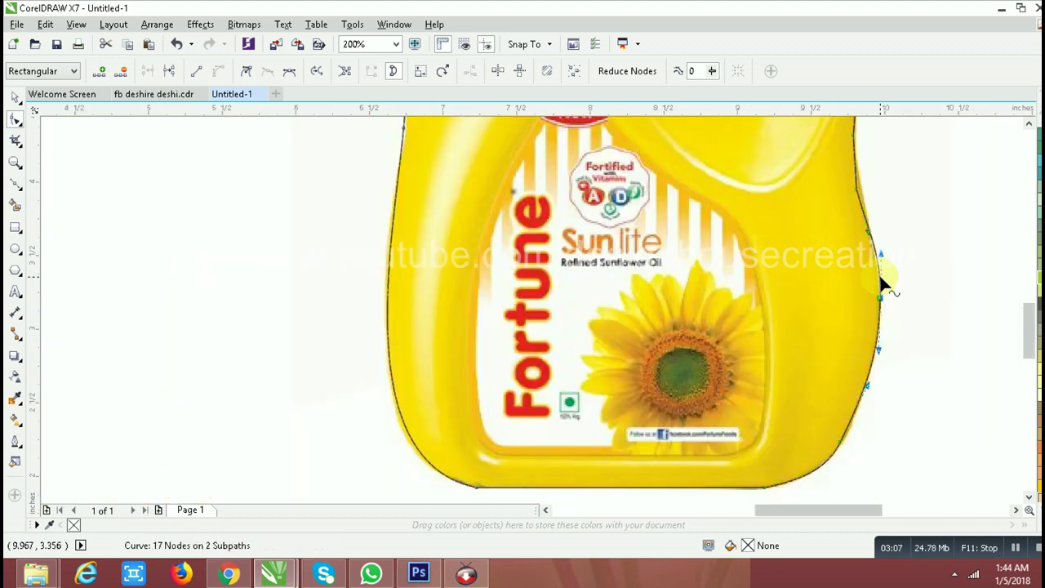
{"action": "key", "text": "space"}
{"action": "scroll", "coordinate": [776, 278], "scroll_direction": "down", "scroll_amount": 2}
{"action": "scroll", "coordinate": [761, 218], "scroll_direction": "up", "scroll_amount": 1}
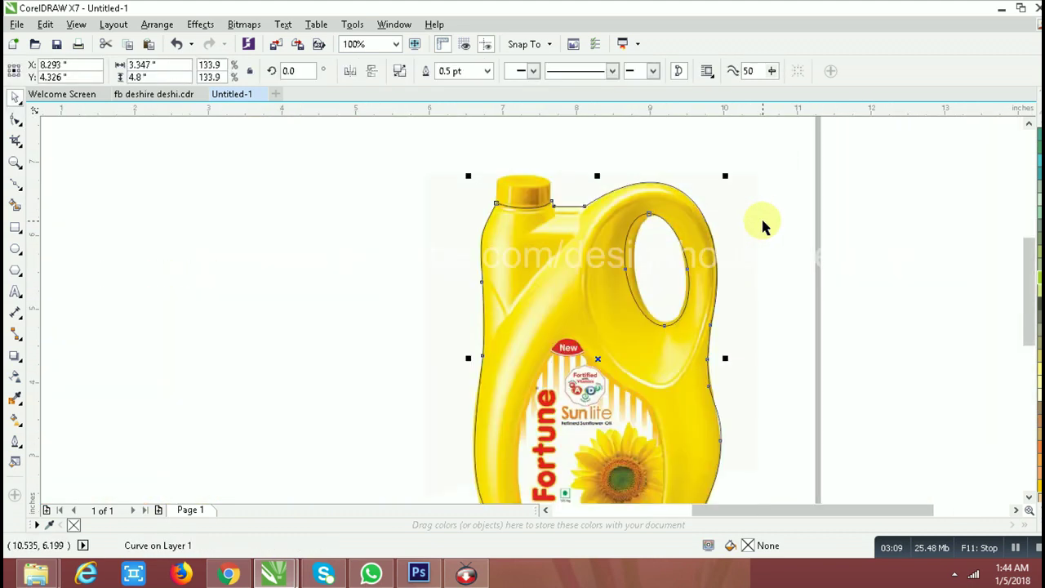
{"action": "scroll", "coordinate": [517, 205], "scroll_direction": "down", "scroll_amount": 1}
{"action": "scroll", "coordinate": [513, 205], "scroll_direction": "up", "scroll_amount": 2}
{"action": "scroll", "coordinate": [516, 191], "scroll_direction": "up", "scroll_amount": 1}
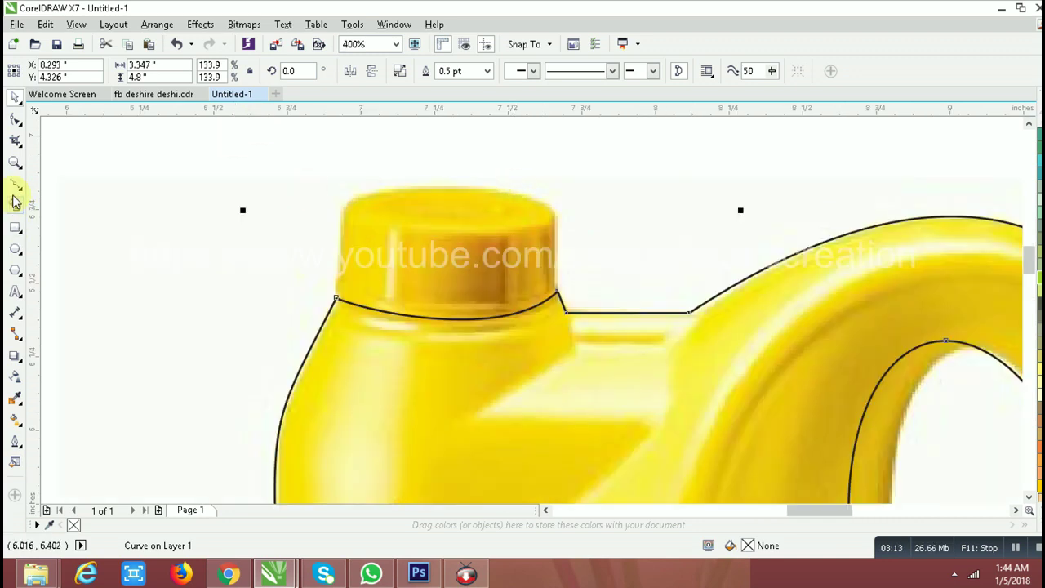
Draw an ellipse over the cap top and add perspective, tilting both sides to fit the rim.
{"action": "left_click", "coordinate": [16, 249]}
{"action": "left_click_drag", "start_coordinate": [334, 177], "coordinate": [561, 244]}
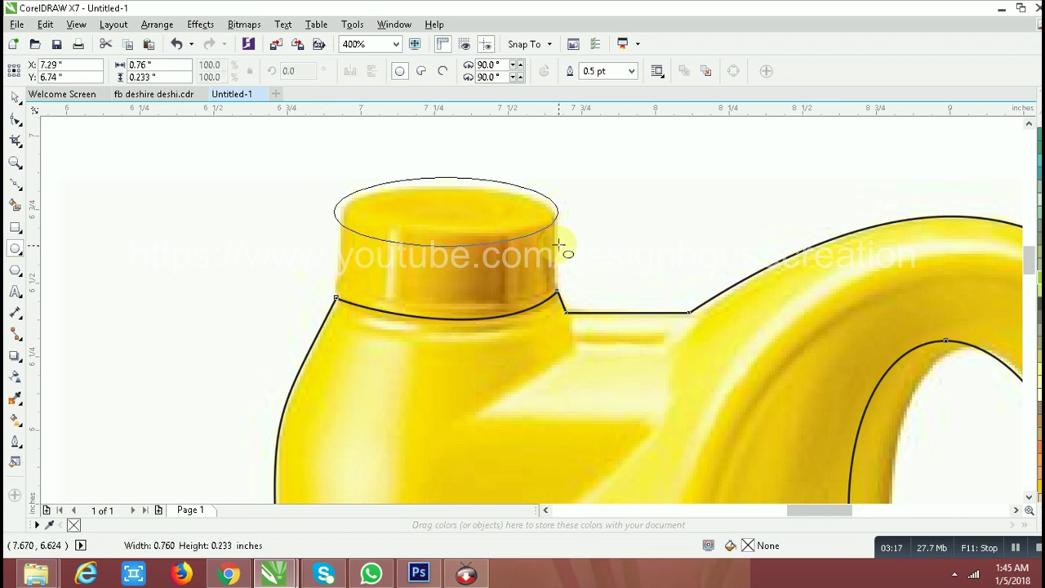
{"action": "scroll", "coordinate": [520, 223], "scroll_direction": "up", "scroll_amount": 1}
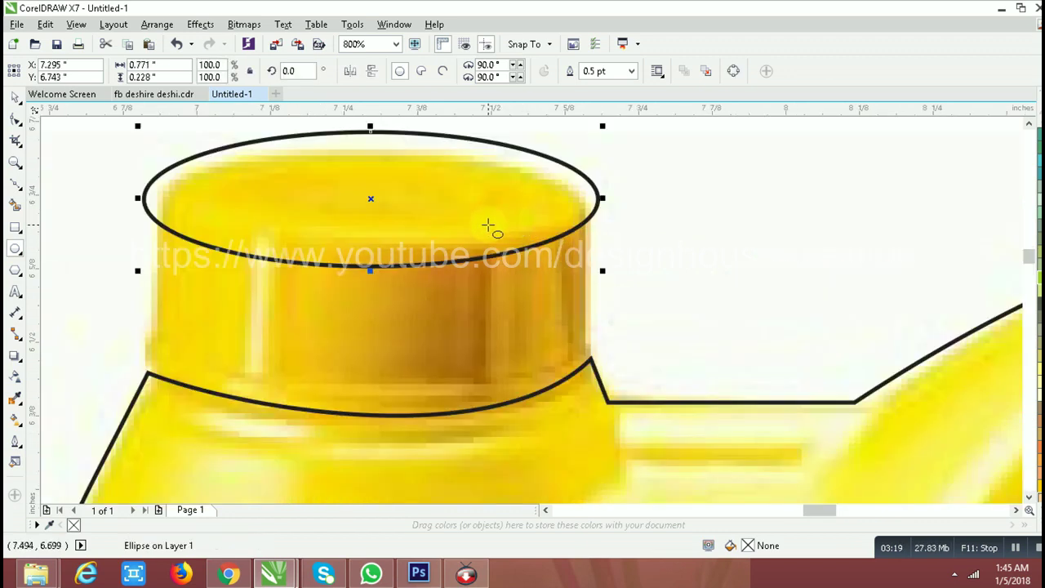
{"action": "left_click", "coordinate": [200, 24]}
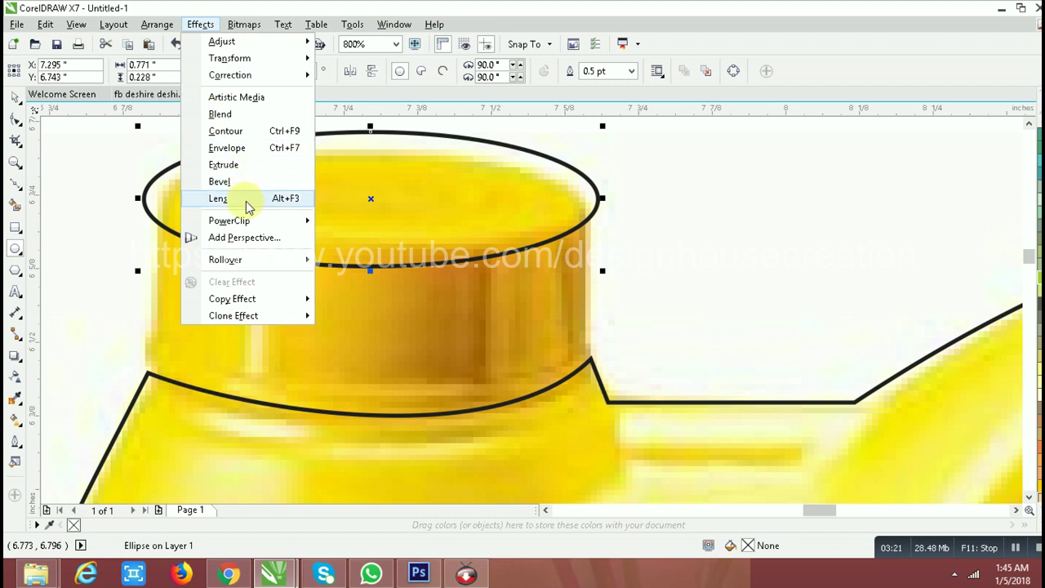
{"action": "left_click", "coordinate": [241, 237]}
{"action": "left_click_drag", "start_coordinate": [143, 131], "coordinate": [170, 153]}
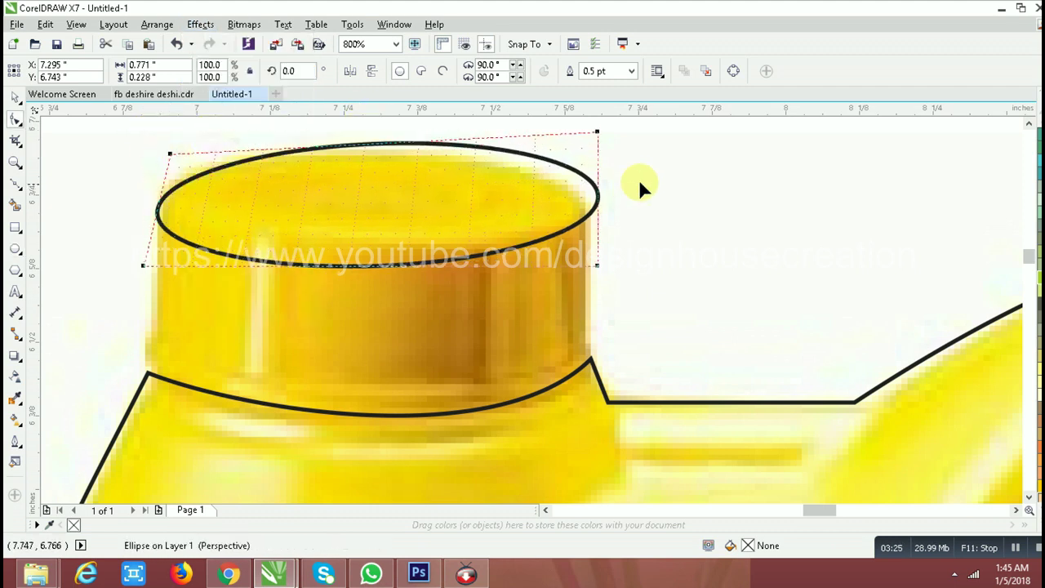
{"action": "left_click_drag", "start_coordinate": [597, 131], "coordinate": [574, 160]}
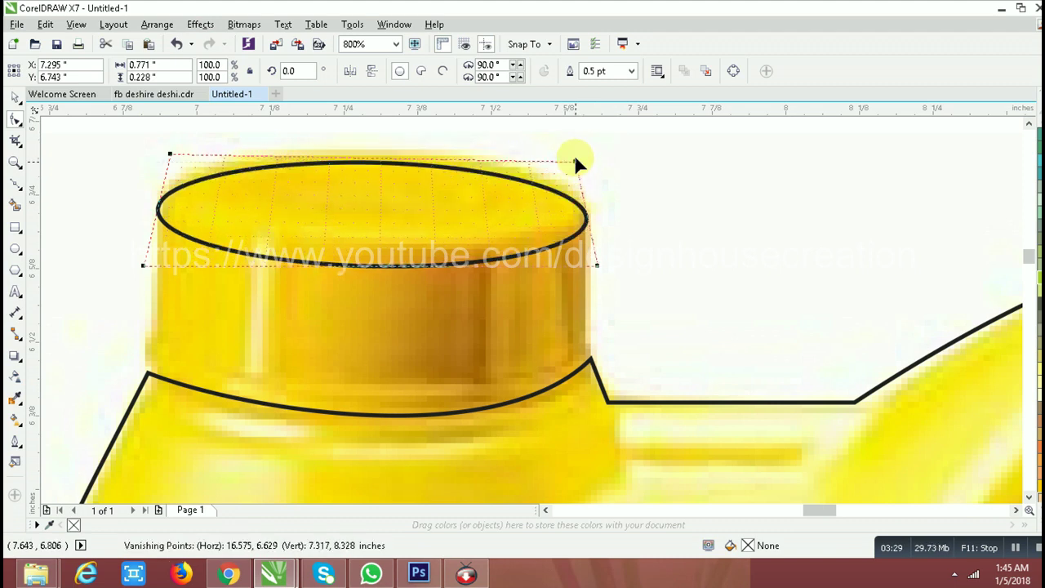
{"action": "key", "text": "space"}
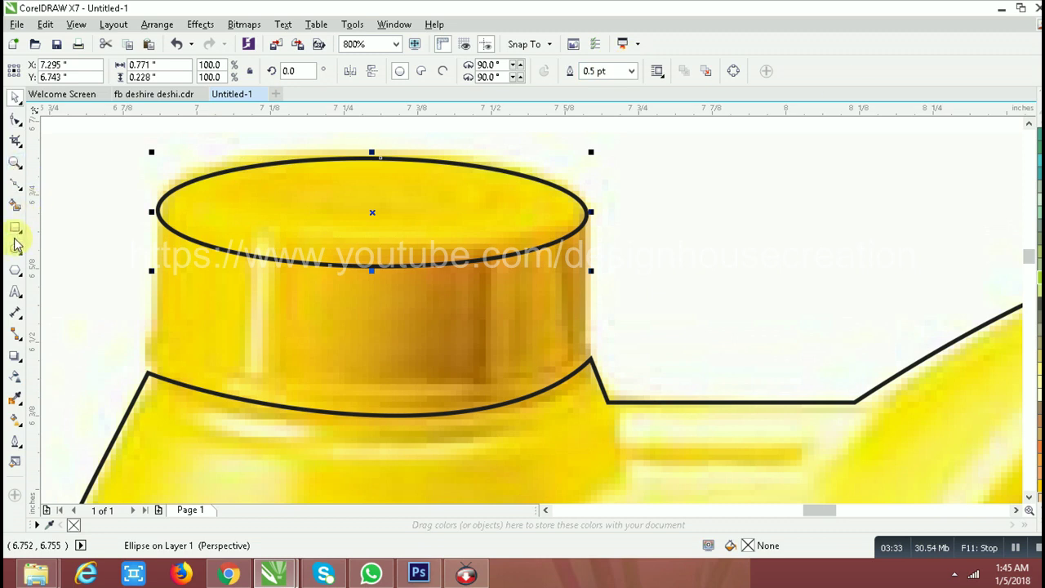
{"action": "left_click", "coordinate": [200, 23]}
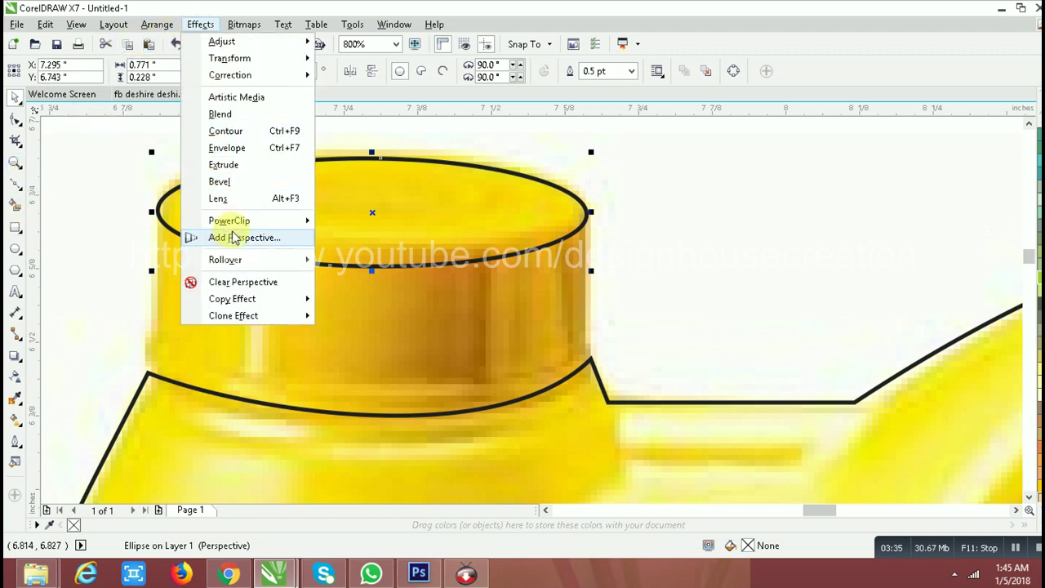
{"action": "left_click", "coordinate": [474, 211]}
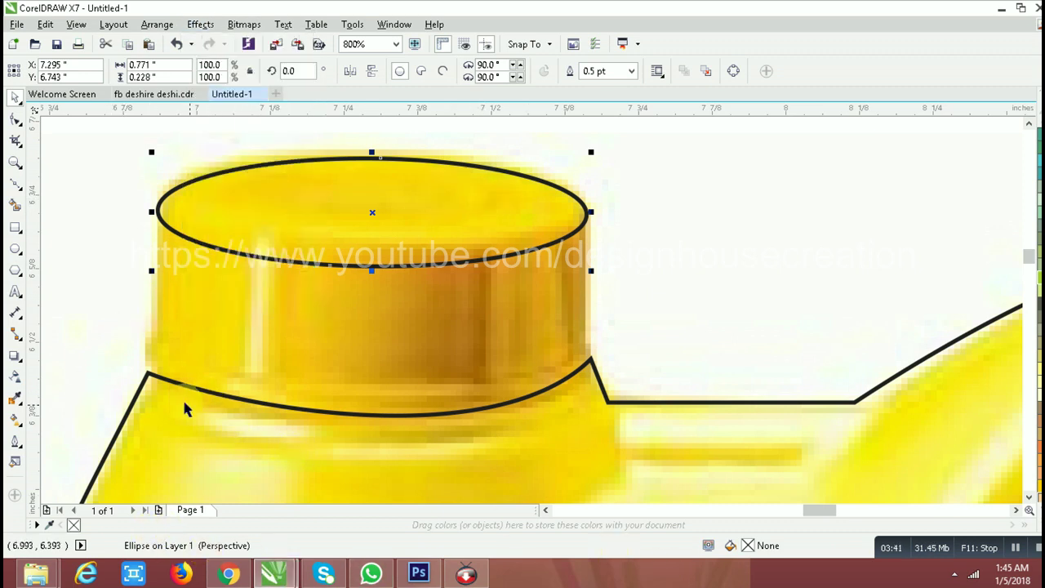
{"action": "left_click", "coordinate": [17, 185]}
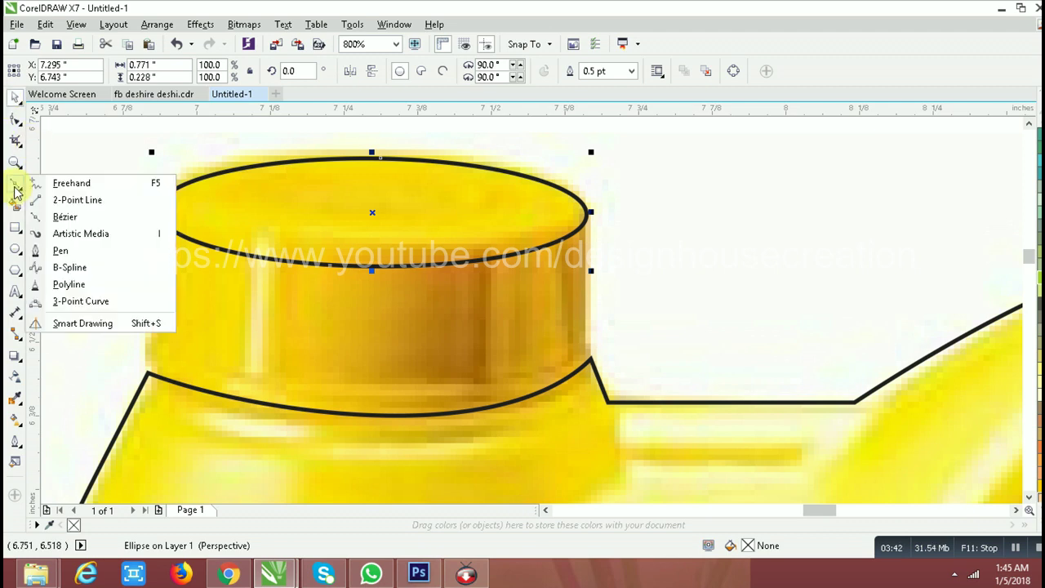
Trace the cap side with a closed Bézier curve from its lower-left corner, over the ellipse top and back.
{"action": "left_click", "coordinate": [66, 216]}
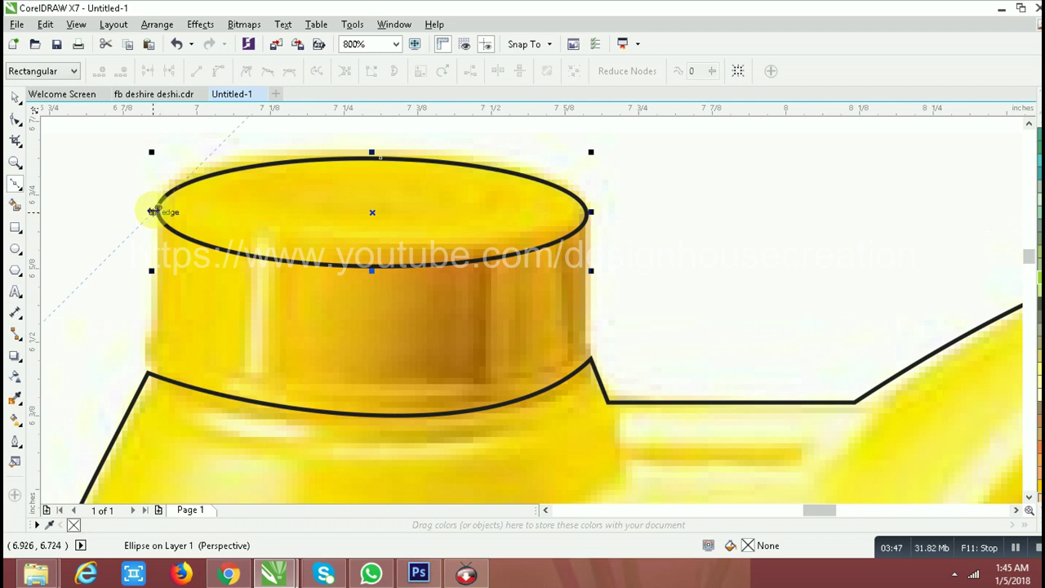
{"action": "left_click", "coordinate": [143, 369]}
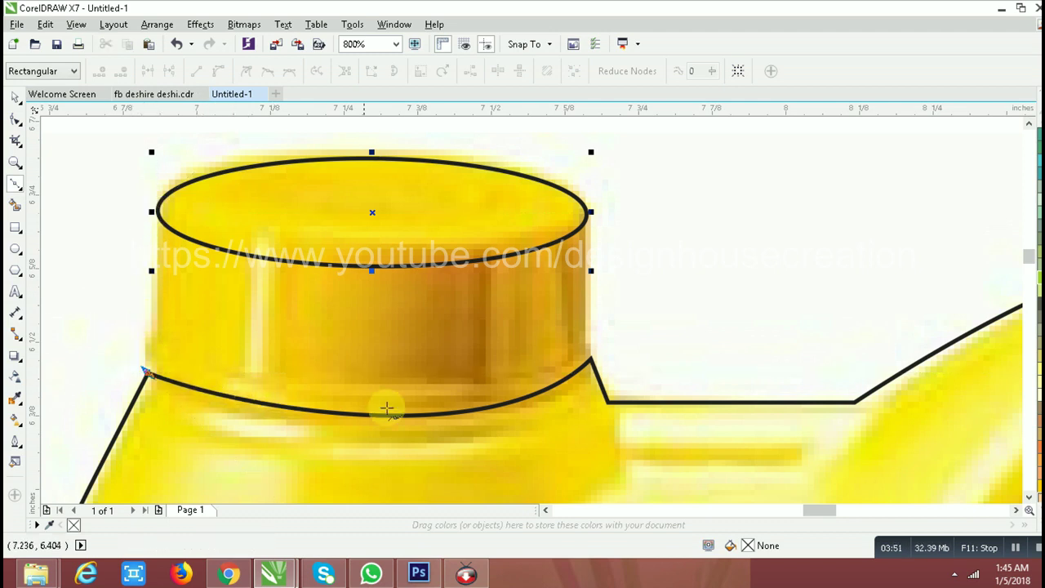
{"action": "left_click_drag", "start_coordinate": [395, 416], "coordinate": [458, 417]}
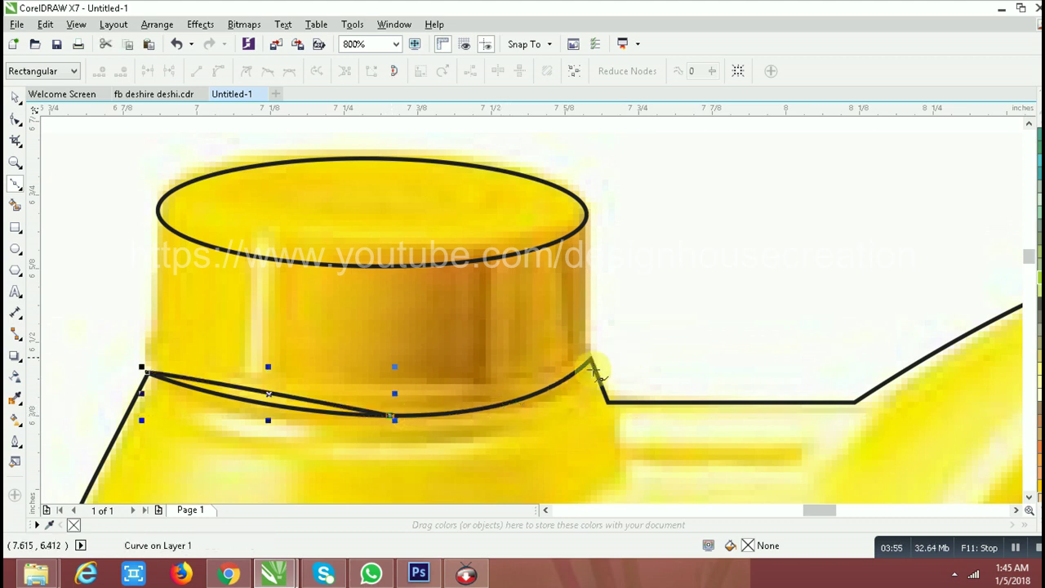
{"action": "left_click", "coordinate": [590, 363]}
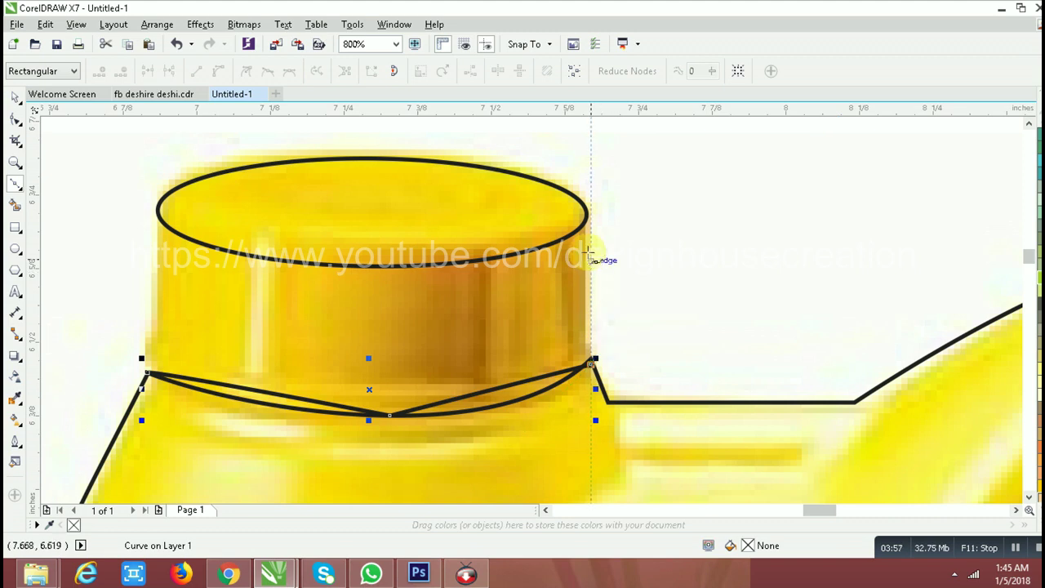
{"action": "left_click", "coordinate": [584, 220]}
{"action": "left_click", "coordinate": [400, 188]}
{"action": "left_click", "coordinate": [257, 197]}
{"action": "left_click", "coordinate": [157, 213]}
{"action": "left_click", "coordinate": [147, 372]}
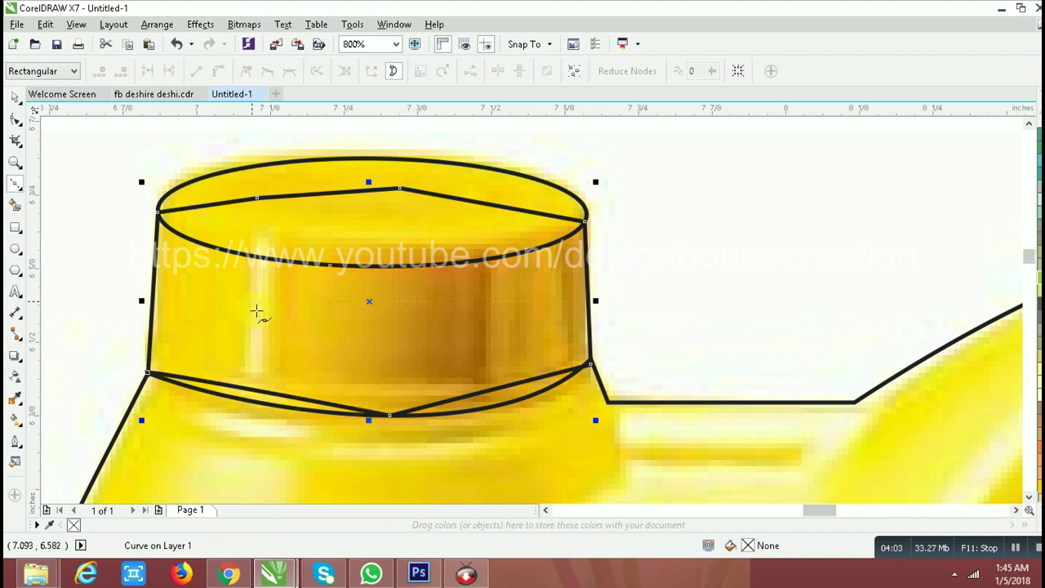
Delete the bottom middle node and bow the lower edge down to follow the cap base.
{"action": "left_click", "coordinate": [15, 118]}
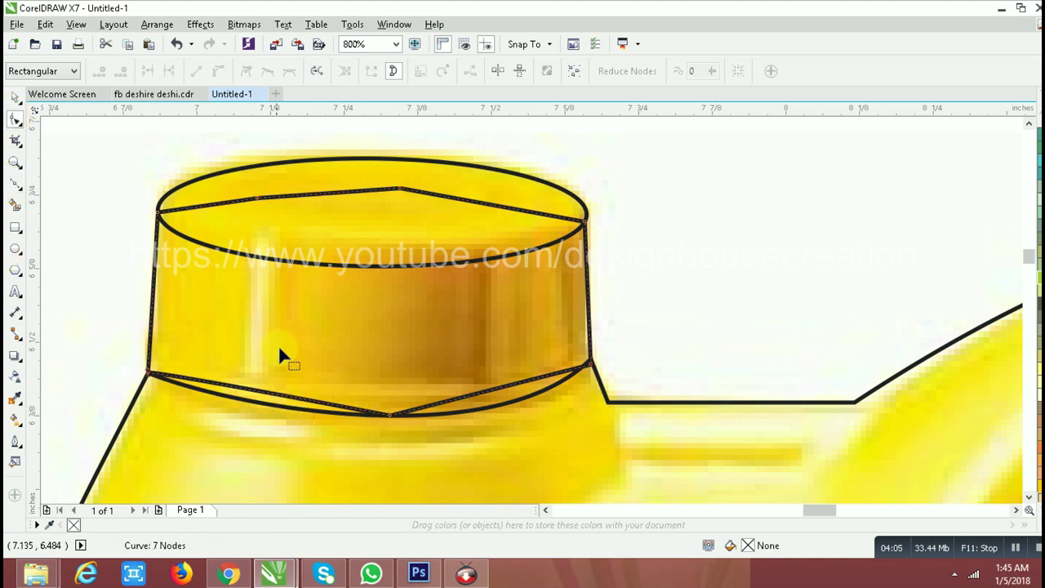
{"action": "left_click_drag", "start_coordinate": [547, 439], "coordinate": [572, 443]}
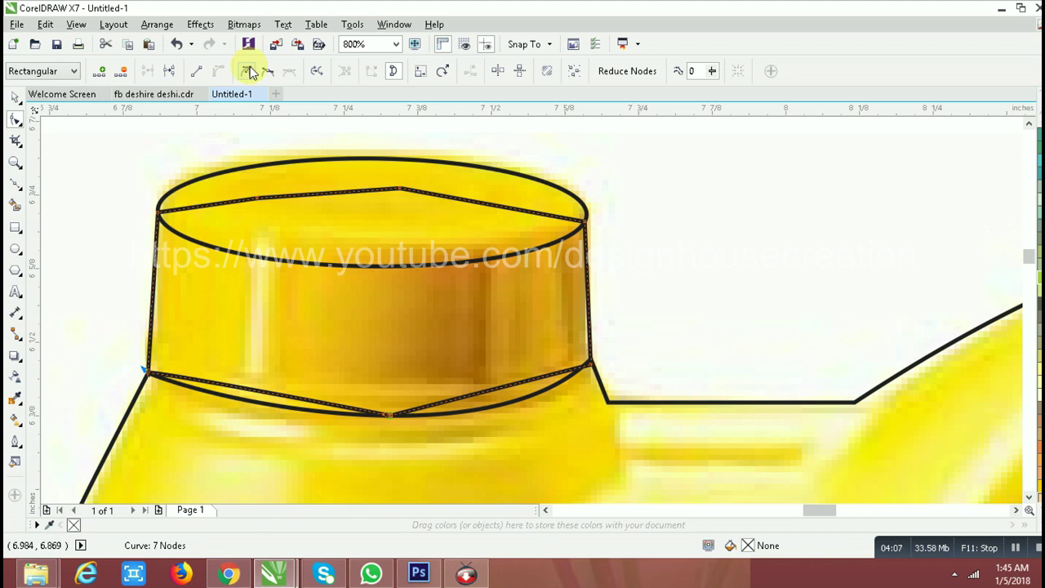
{"action": "left_click", "coordinate": [127, 71]}
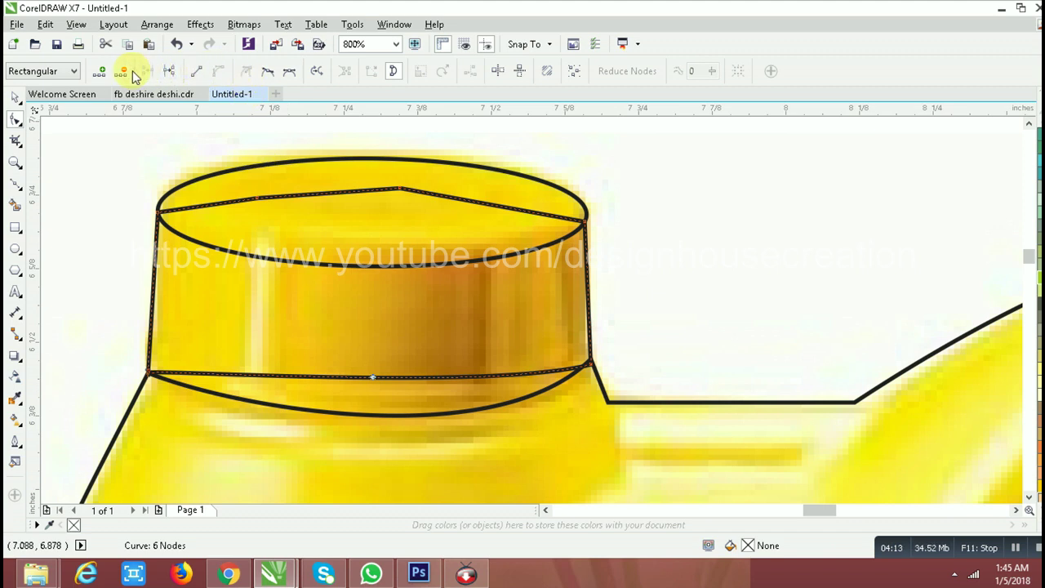
{"action": "mouse_move", "coordinate": [356, 376]}
{"action": "left_mouse_down"}
{"action": "mouse_move", "coordinate": [367, 419]}
{"action": "mouse_move", "coordinate": [393, 426]}
{"action": "left_mouse_up"}
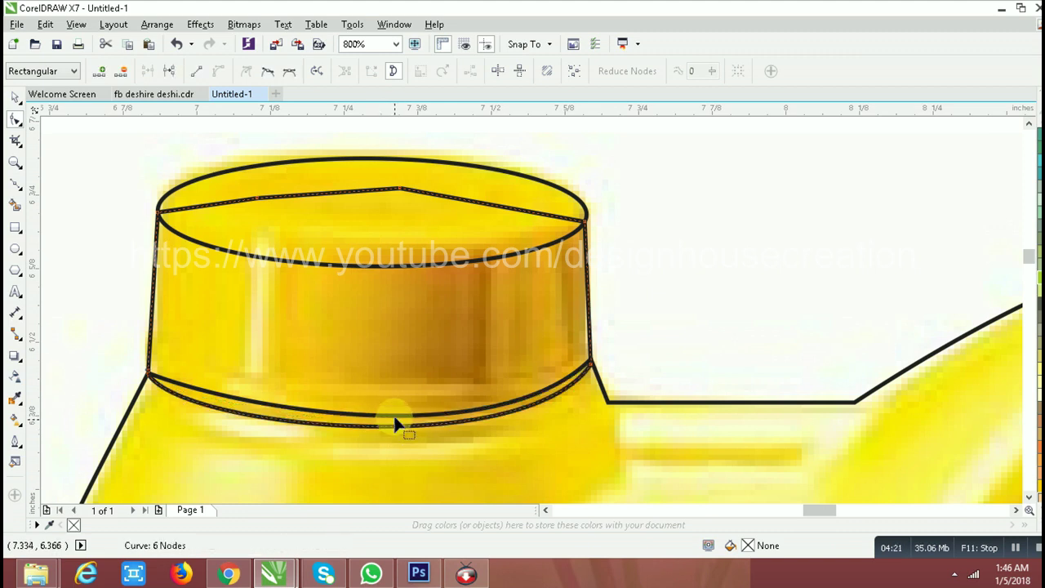
{"action": "key", "text": "space"}
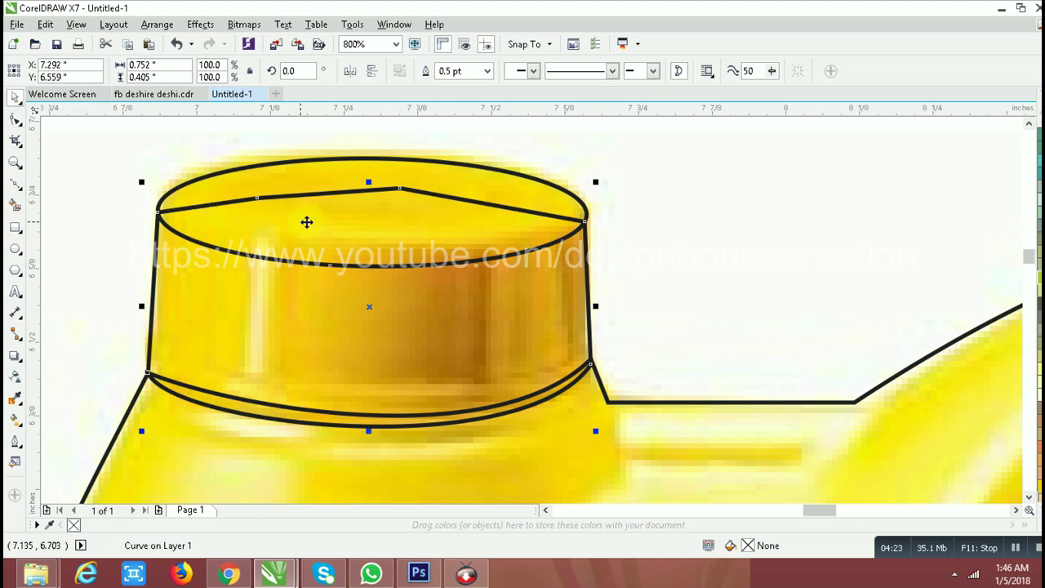
Smooth the top segment, then try trimming the cap side with the ellipse and undo it.
{"action": "key", "text": "space"}
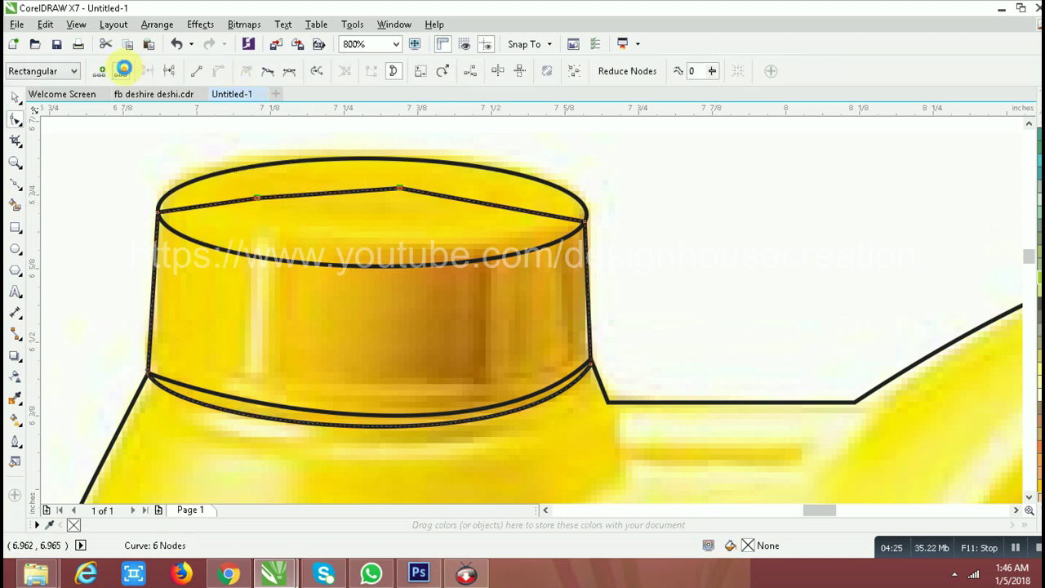
{"action": "left_click", "coordinate": [123, 70]}
{"action": "key", "text": "space"}
{"action": "left_click", "coordinate": [517, 174]}
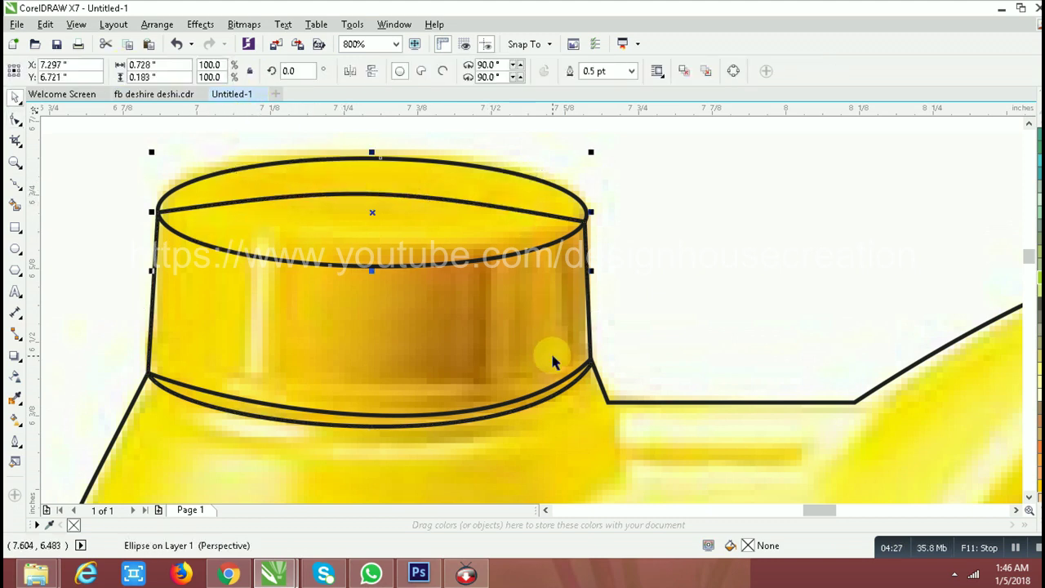
{"action": "left_click", "coordinate": [467, 205], "text": "shift"}
{"action": "left_click", "coordinate": [449, 72]}
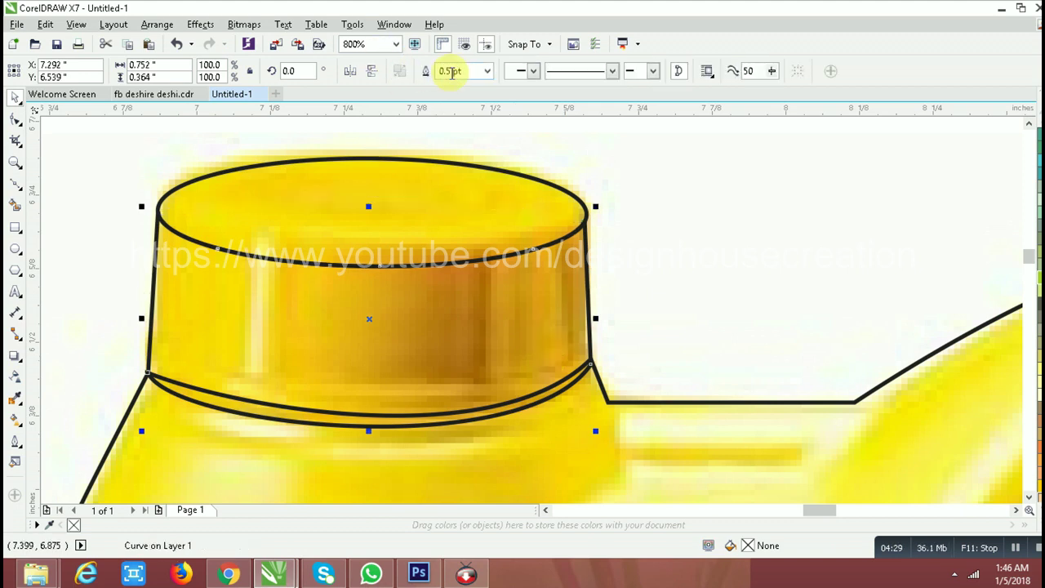
{"action": "key", "text": "ctrl+z"}
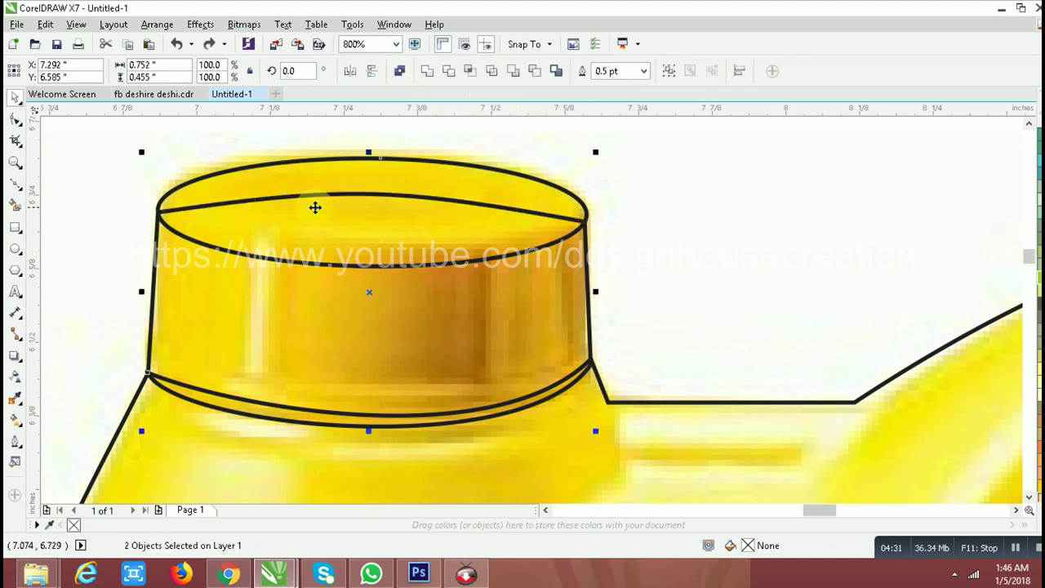
Move the ellipse and cap side to the right and test yellow fills, then undo them.
{"action": "left_click_drag", "start_coordinate": [498, 227], "coordinate": [895, 219]}
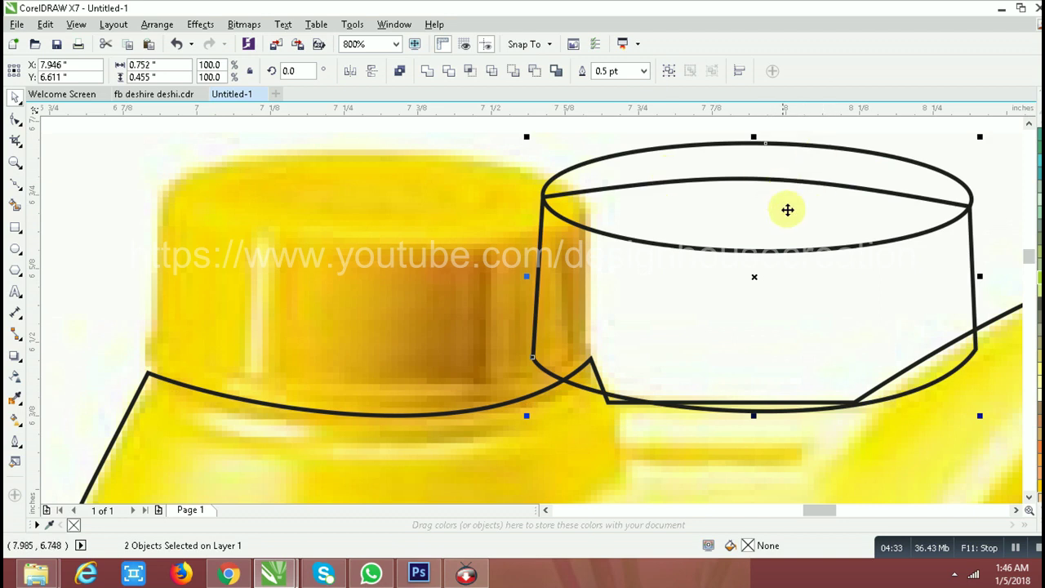
{"action": "left_click", "coordinate": [625, 194]}
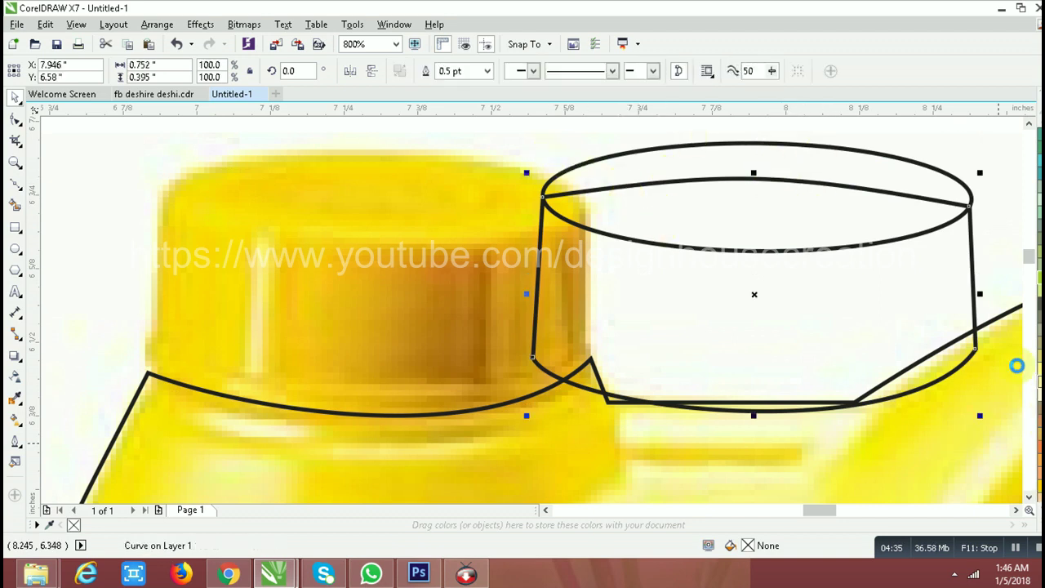
{"action": "left_click", "coordinate": [1020, 363]}
{"action": "left_click", "coordinate": [708, 164]}
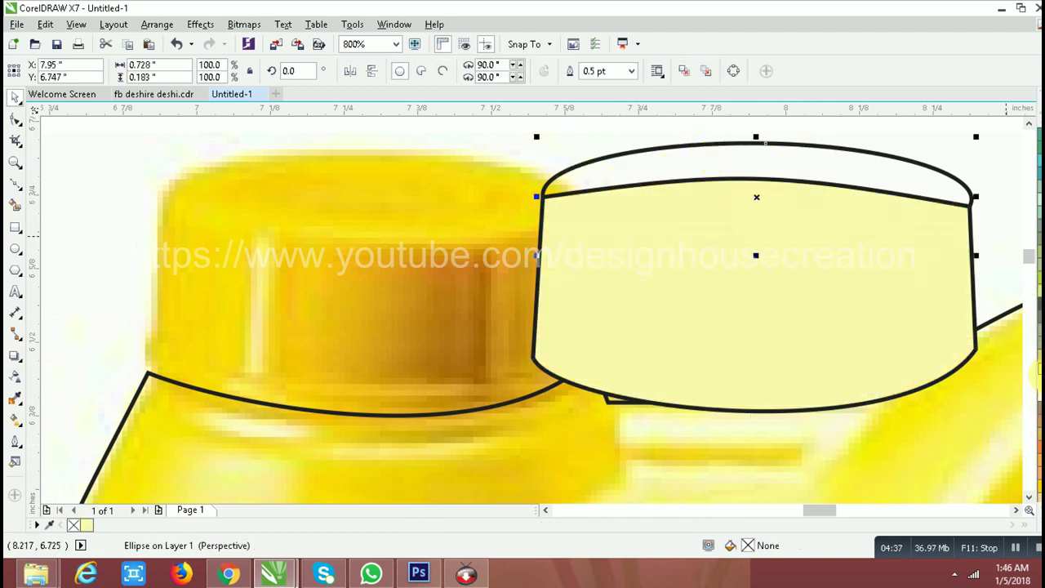
{"action": "left_click", "coordinate": [1035, 373]}
{"action": "key", "text": "ctrl+z"}
{"action": "key", "text": "ctrl+z"}
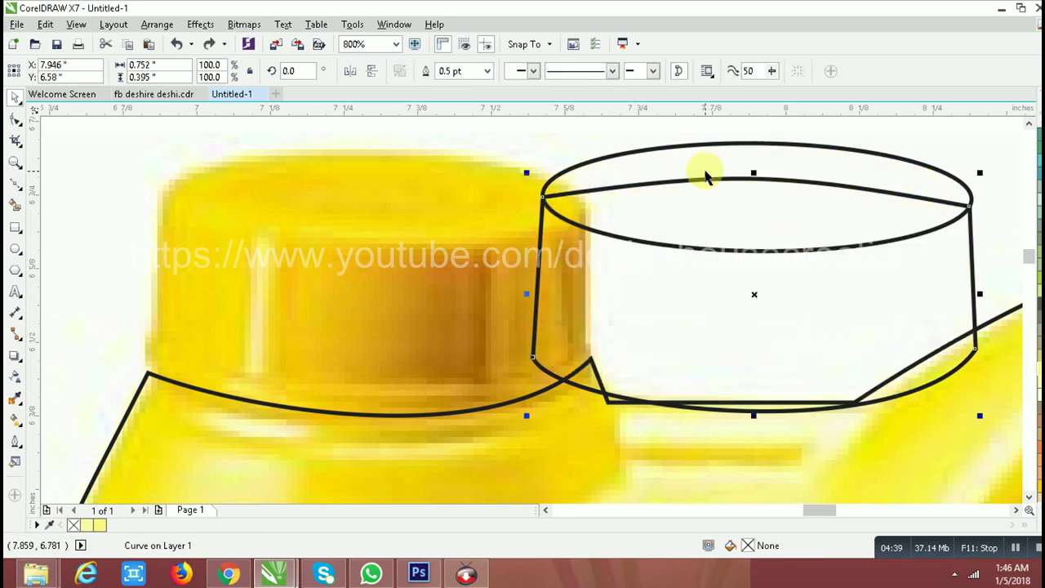
Weld the top ellipse and cup side into one curve, undoing a stray ellipse move.
{"action": "left_click", "coordinate": [621, 186], "text": "shift"}
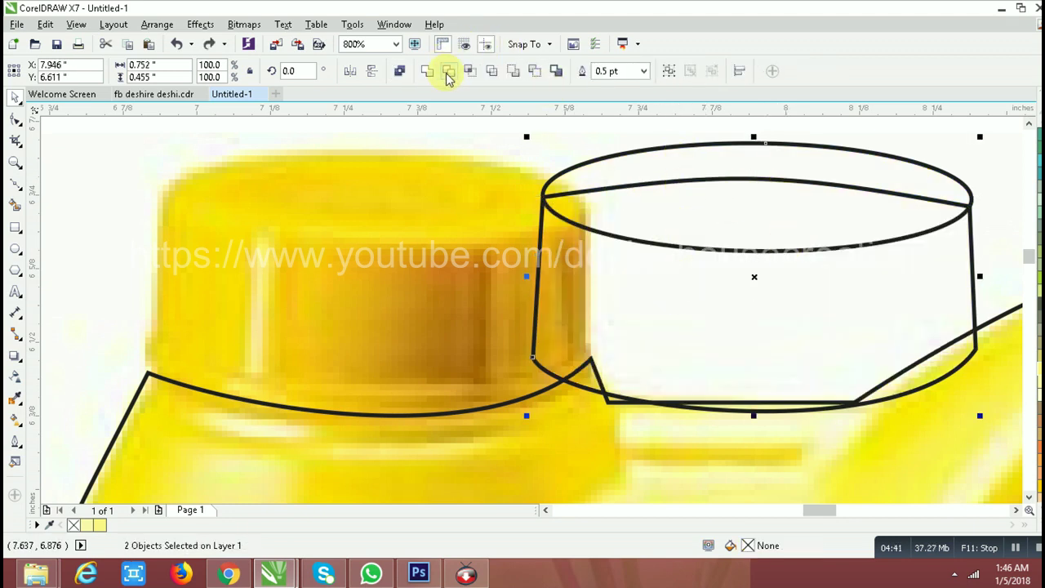
{"action": "left_click", "coordinate": [448, 72]}
{"action": "left_click", "coordinate": [729, 206]}
{"action": "left_click_drag", "start_coordinate": [773, 188], "coordinate": [389, 206]}
{"action": "key", "text": "ctrl+z"}
{"action": "key", "text": "ctrl+z"}
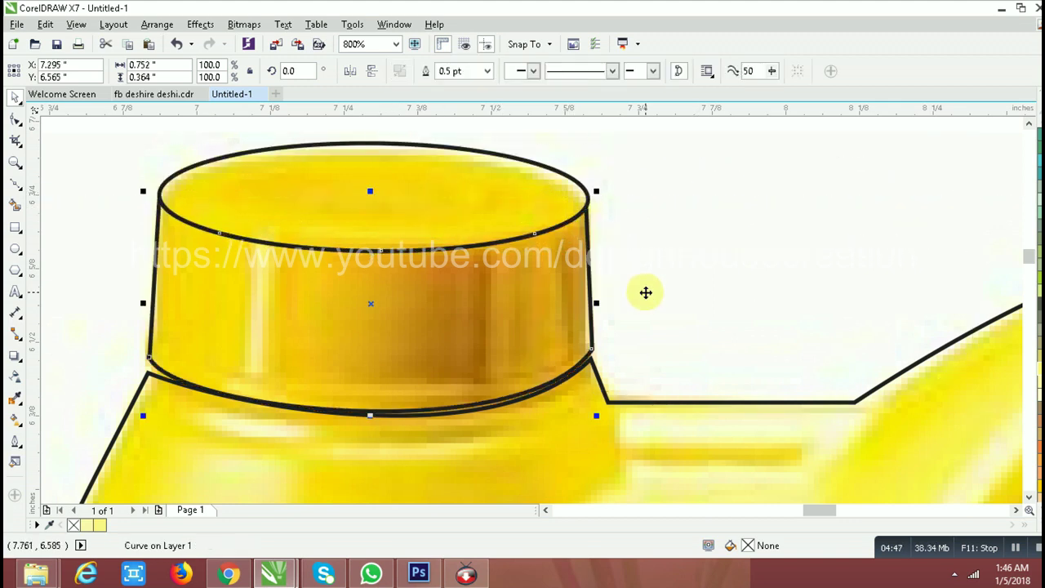
Nudge the welded outline's lower rim nodes slightly down over the cap base.
{"action": "key", "text": "F10"}
{"action": "left_click", "coordinate": [149, 373]}
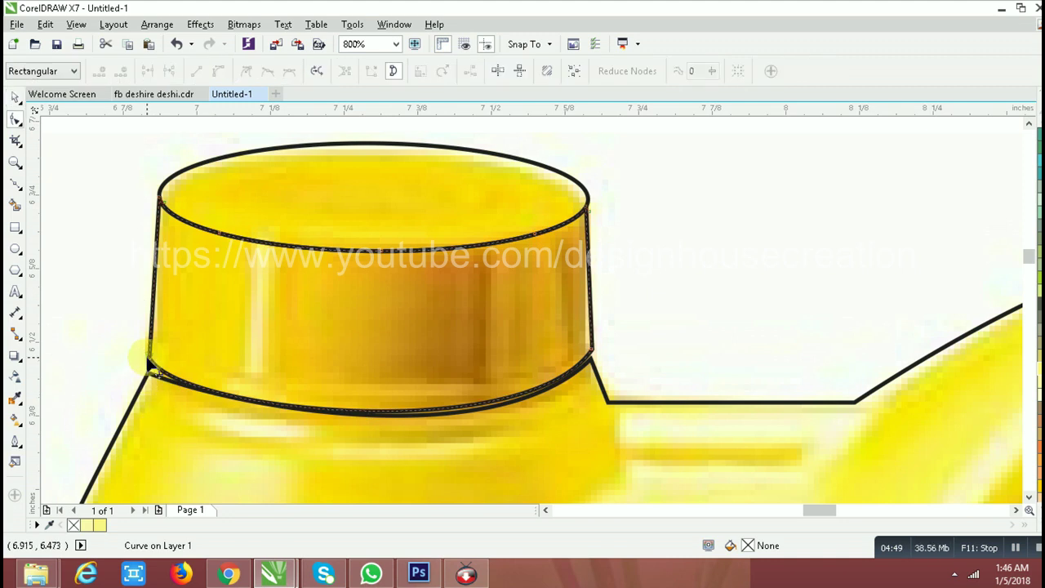
{"action": "left_click_drag", "start_coordinate": [722, 409], "coordinate": [721, 404]}
{"action": "key", "text": "Down"}
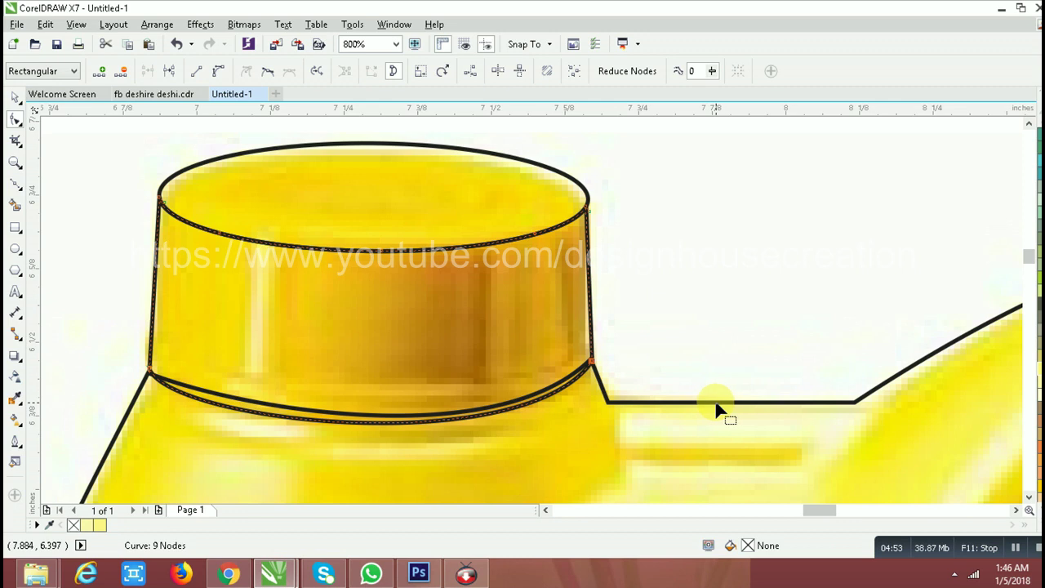
{"action": "key", "text": "space"}
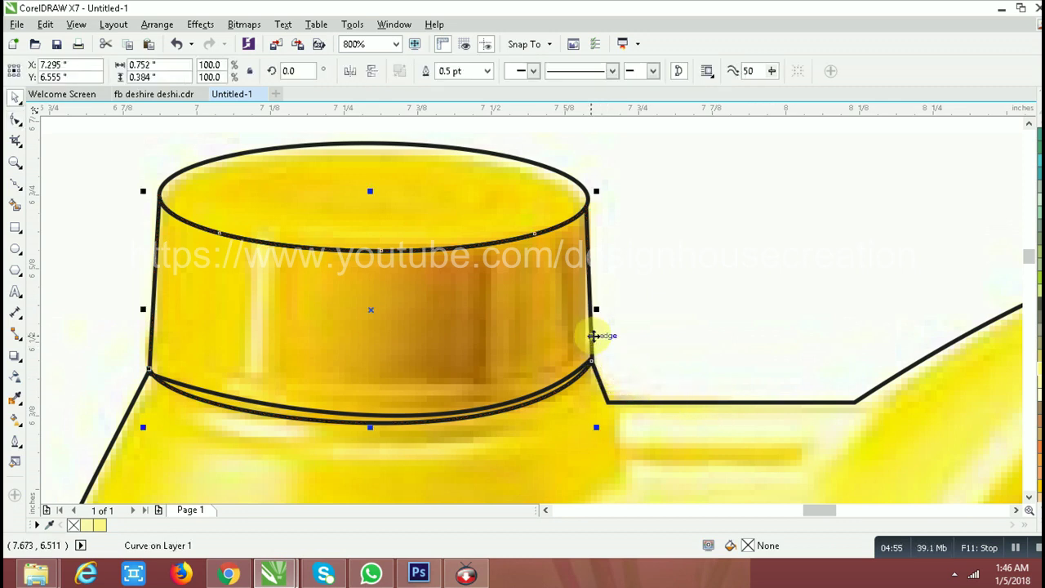
{"action": "key", "text": "space"}
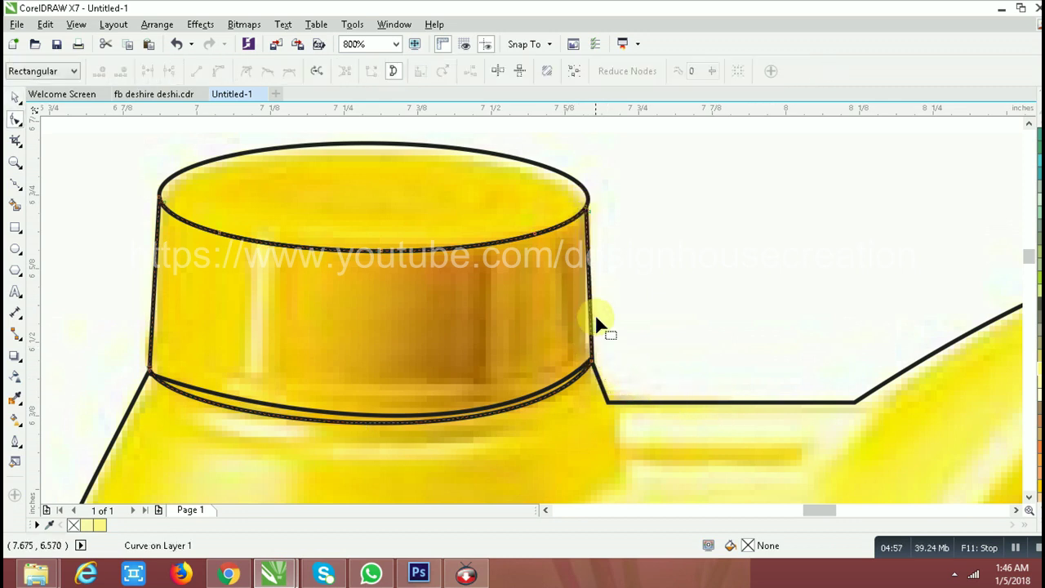
{"action": "key", "text": "space"}
{"action": "key", "text": "space"}
{"action": "key", "text": "space"}
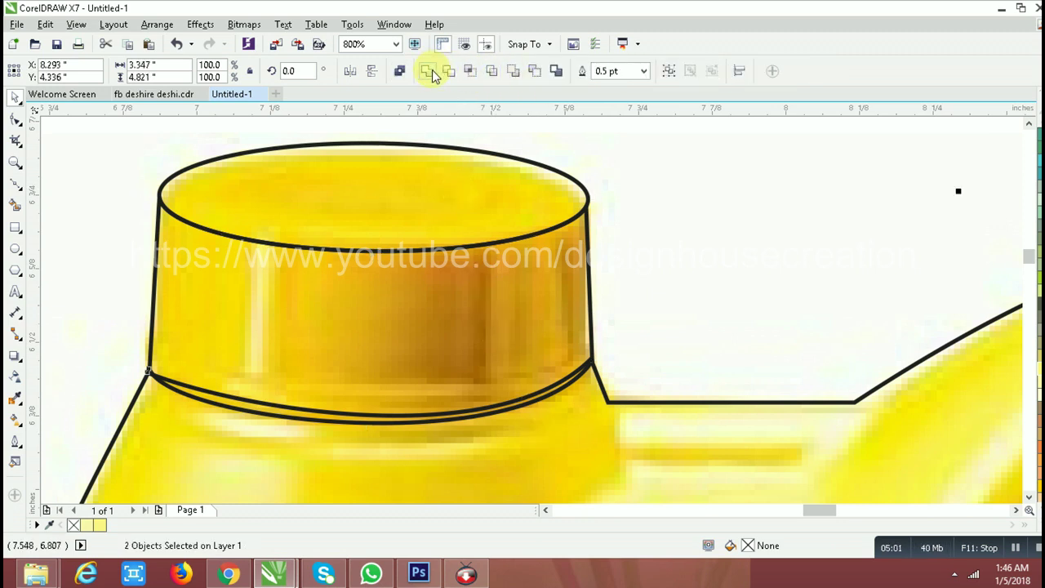
Delete the extra bottom rim curve, restore it, and reselect the whole cup outline.
{"action": "key", "text": "Delete"}
{"action": "key", "text": "ctrl+z"}
{"action": "left_click", "coordinate": [689, 285]}
{"action": "left_click", "coordinate": [530, 294]}
{"action": "scroll", "coordinate": [495, 280], "scroll_direction": "down", "scroll_amount": 1}
{"action": "scroll", "coordinate": [511, 282], "scroll_direction": "up", "scroll_amount": 1}
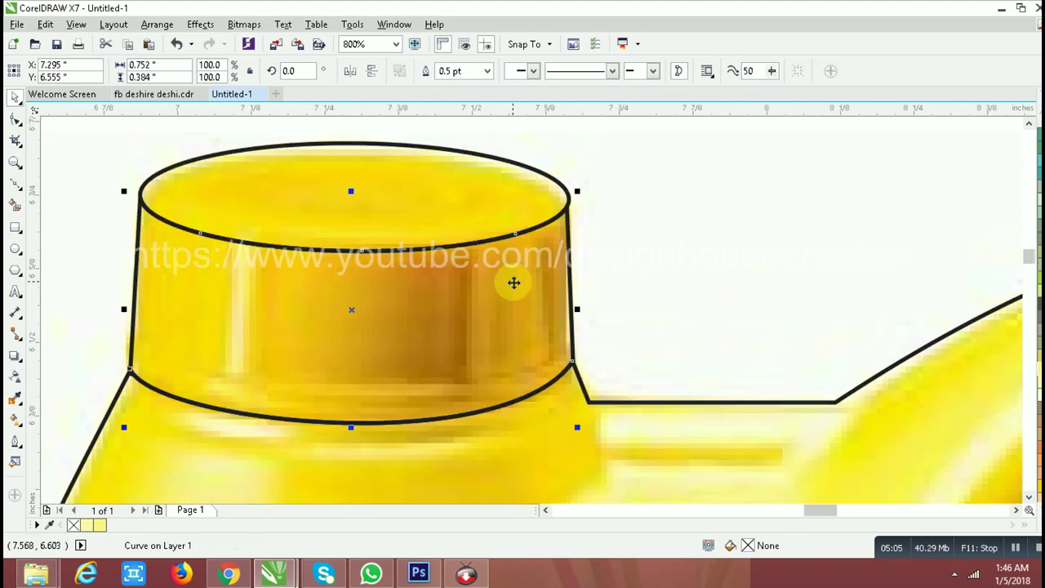
Draw a thin upright rectangle beside the cap, filled light yellow with no outline.
{"action": "left_click", "coordinate": [15, 227]}
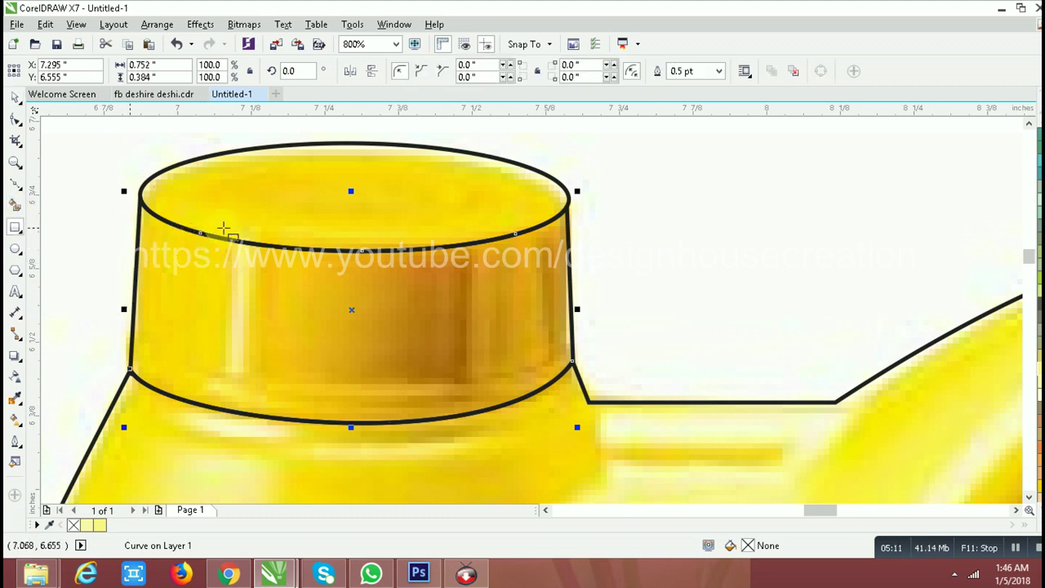
{"action": "scroll", "coordinate": [221, 229], "scroll_direction": "down", "scroll_amount": 1}
{"action": "mouse_move", "coordinate": [464, 211]}
{"action": "left_mouse_down"}
{"action": "mouse_move", "coordinate": [479, 242]}
{"action": "mouse_move", "coordinate": [471, 314]}
{"action": "left_mouse_up"}
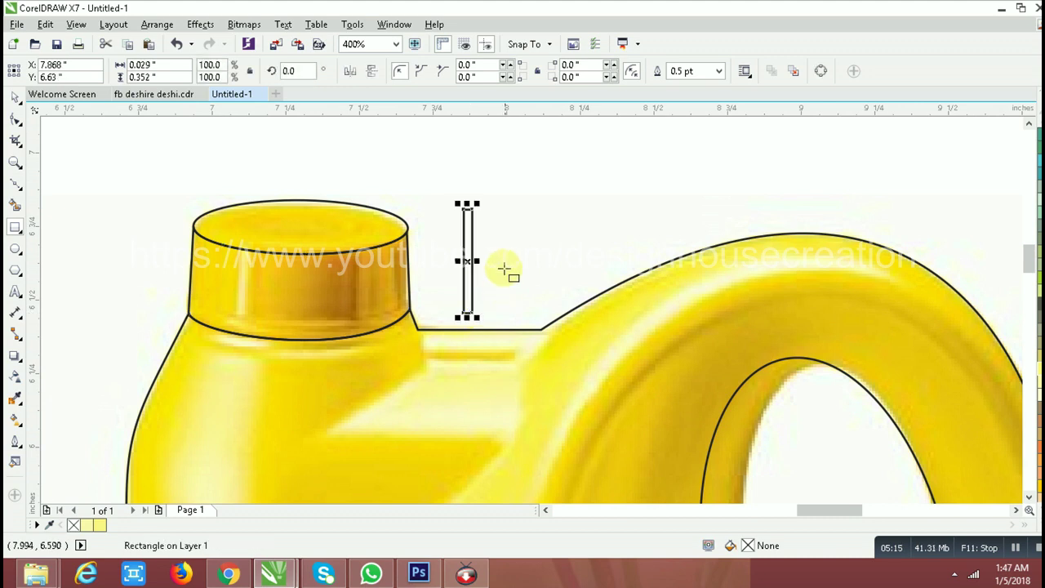
{"action": "scroll", "coordinate": [504, 270], "scroll_direction": "up", "scroll_amount": 1}
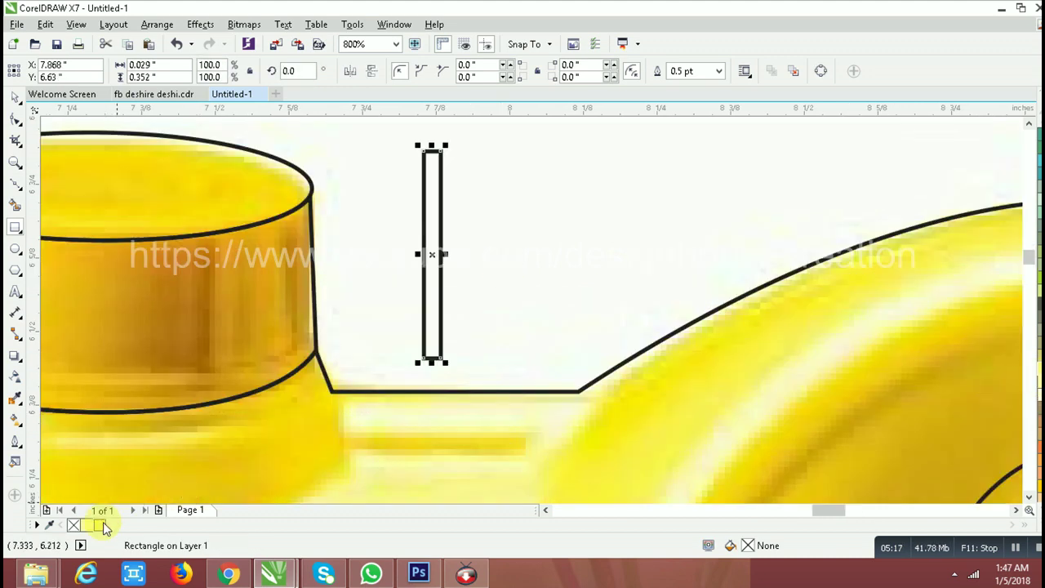
{"action": "left_click", "coordinate": [102, 525]}
{"action": "right_click", "coordinate": [74, 525]}
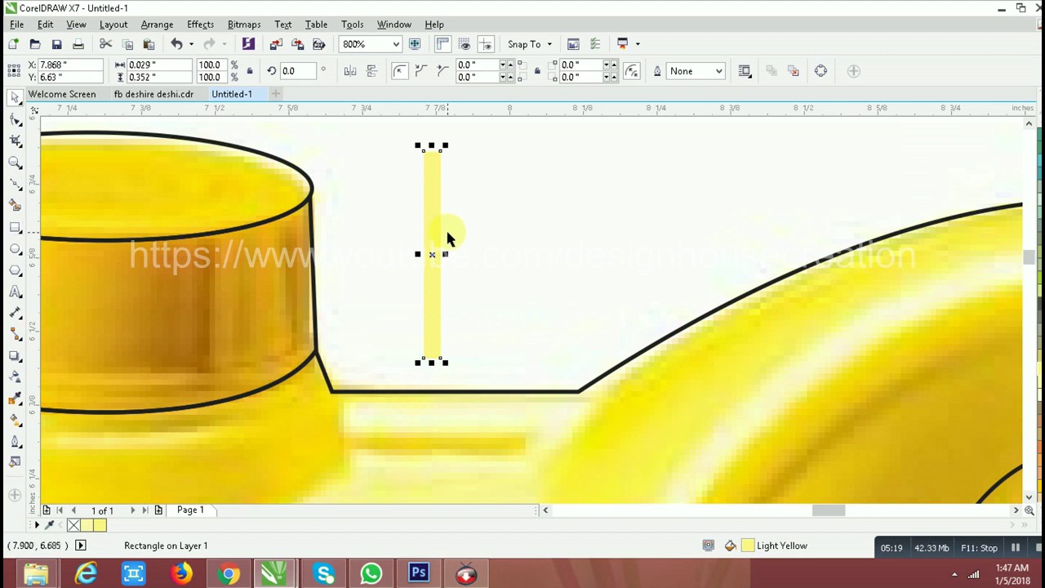
Copy the strip to its right, narrow the copy to 34%, and fill it Chalk.
{"action": "scroll", "coordinate": [447, 237], "scroll_direction": "up", "scroll_amount": 1}
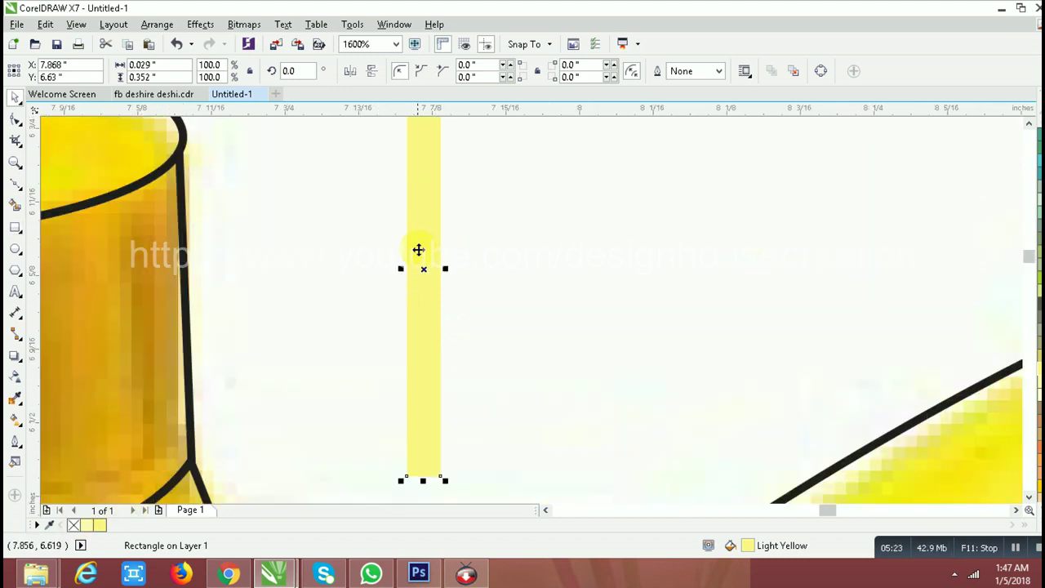
{"action": "left_click_drag", "start_coordinate": [424, 213], "coordinate": [471, 220]}
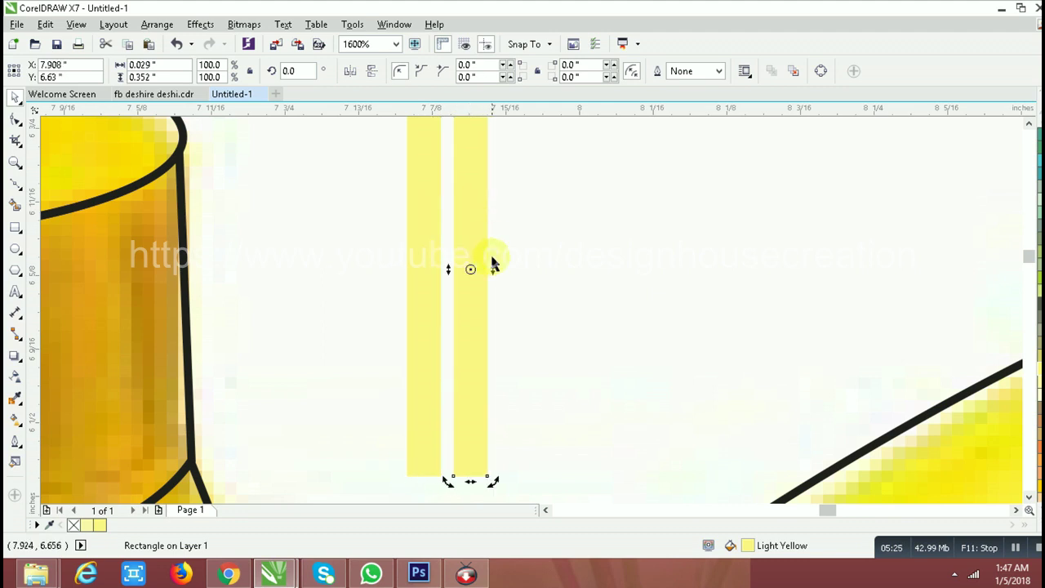
{"action": "left_click", "coordinate": [481, 269]}
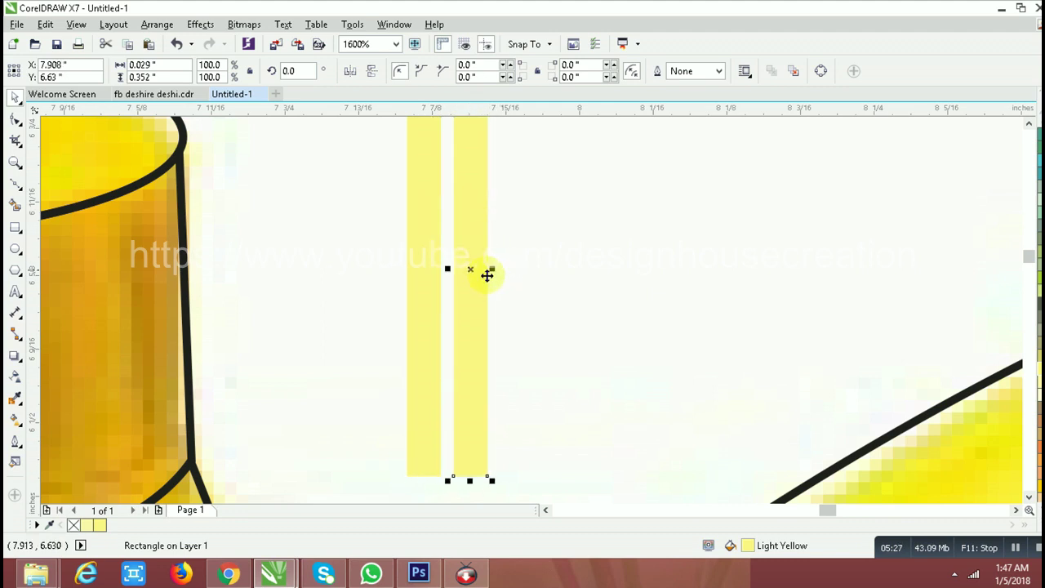
{"action": "left_click_drag", "start_coordinate": [494, 270], "coordinate": [466, 269]}
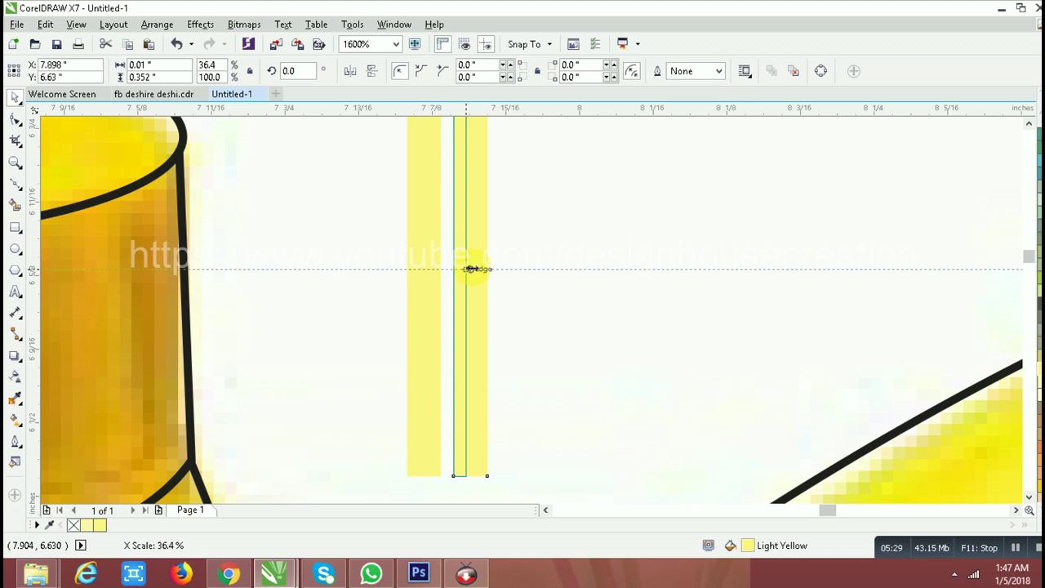
{"action": "left_click", "coordinate": [88, 525]}
Reposition the narrow strip and add another light-yellow narrow strip further right.
{"action": "scroll", "coordinate": [406, 324], "scroll_direction": "down", "scroll_amount": 1}
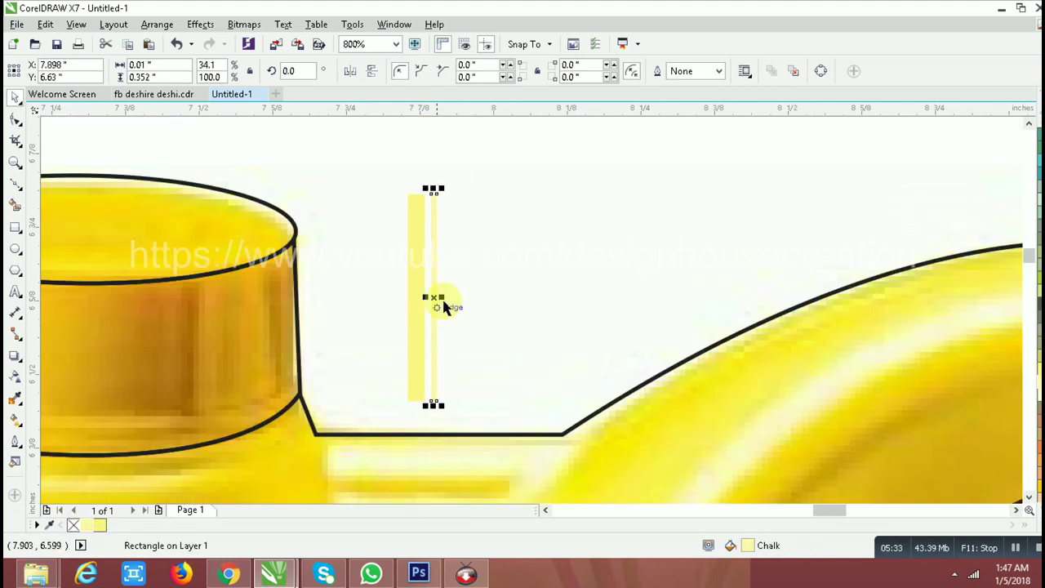
{"action": "scroll", "coordinate": [444, 303], "scroll_direction": "up", "scroll_amount": 1}
{"action": "scroll", "coordinate": [428, 280], "scroll_direction": "up", "scroll_amount": 1}
{"action": "mouse_move", "coordinate": [424, 279]}
{"action": "left_mouse_down"}
{"action": "mouse_move", "coordinate": [407, 279]}
{"action": "mouse_move", "coordinate": [443, 280]}
{"action": "left_mouse_up"}
{"action": "key", "text": "Tab"}
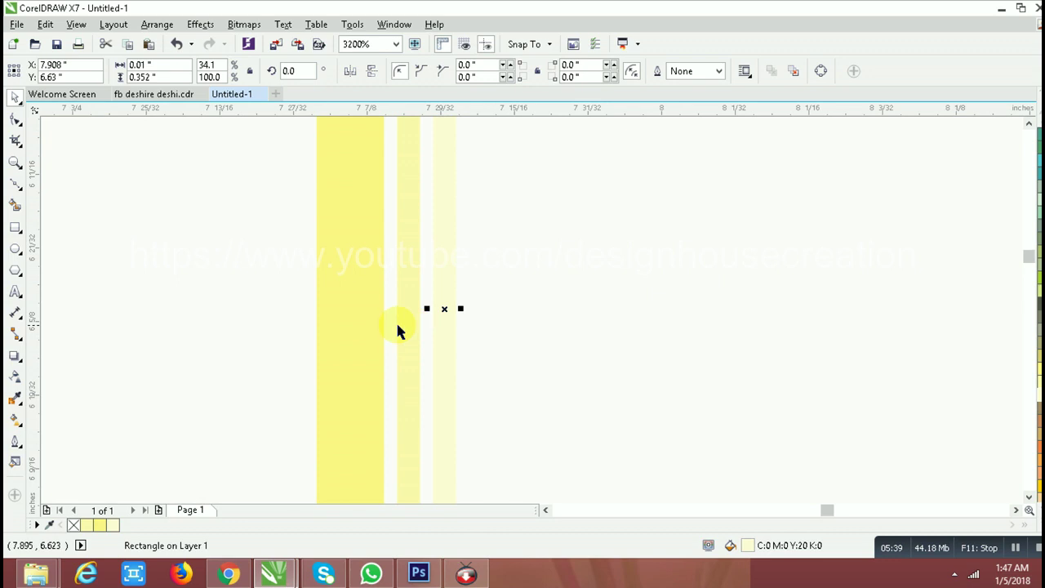
{"action": "left_click_drag", "start_coordinate": [454, 275], "coordinate": [490, 275]}
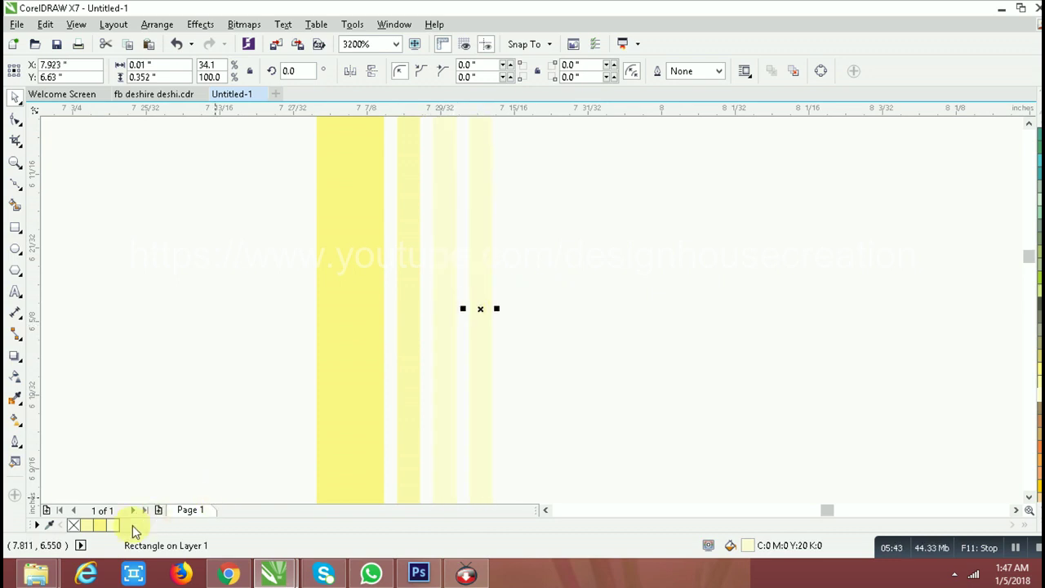
{"action": "left_click", "coordinate": [98, 525]}
{"action": "scroll", "coordinate": [360, 318], "scroll_direction": "down", "scroll_amount": 1}
{"action": "scroll", "coordinate": [360, 318], "scroll_direction": "down", "scroll_amount": 1}
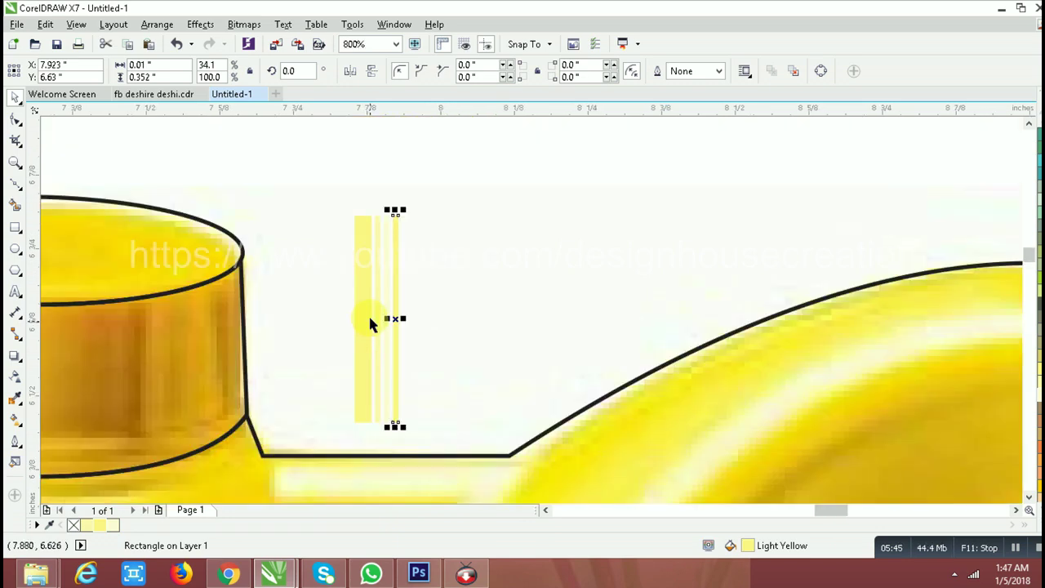
{"action": "left_click", "coordinate": [387, 299]}
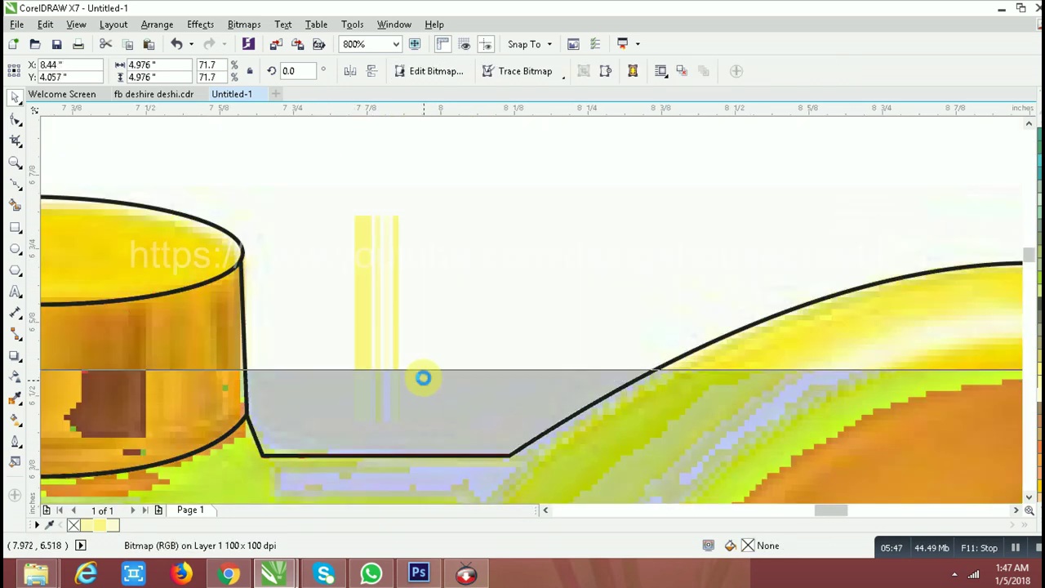
Group the four strips and repeat the group twice more to the right.
{"action": "scroll", "coordinate": [386, 270], "scroll_direction": "down", "scroll_amount": 1}
{"action": "left_click_drag", "start_coordinate": [340, 181], "coordinate": [436, 374]}
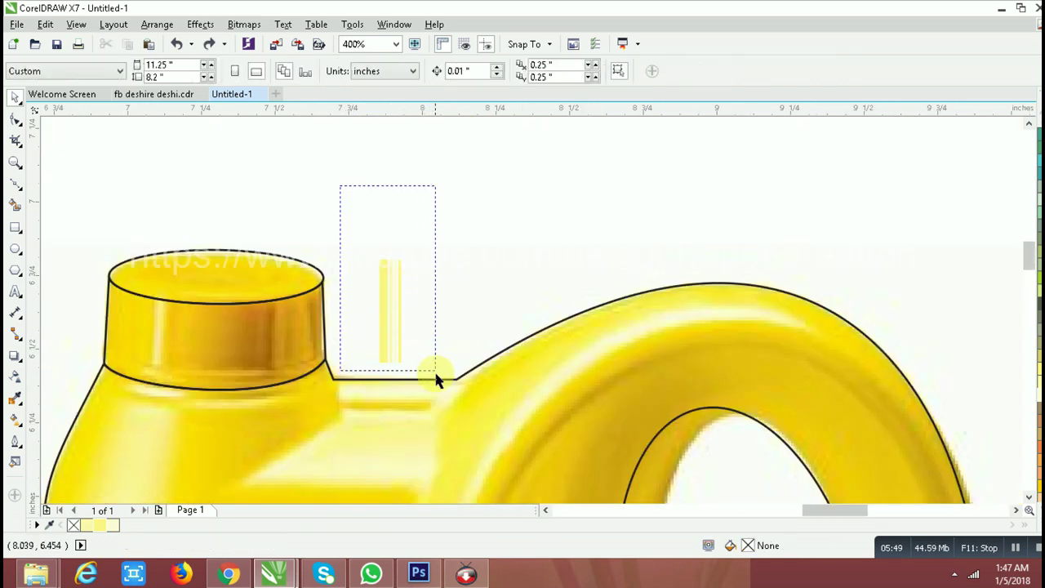
{"action": "key", "text": "ctrl+g"}
{"action": "scroll", "coordinate": [386, 292], "scroll_direction": "up", "scroll_amount": 1}
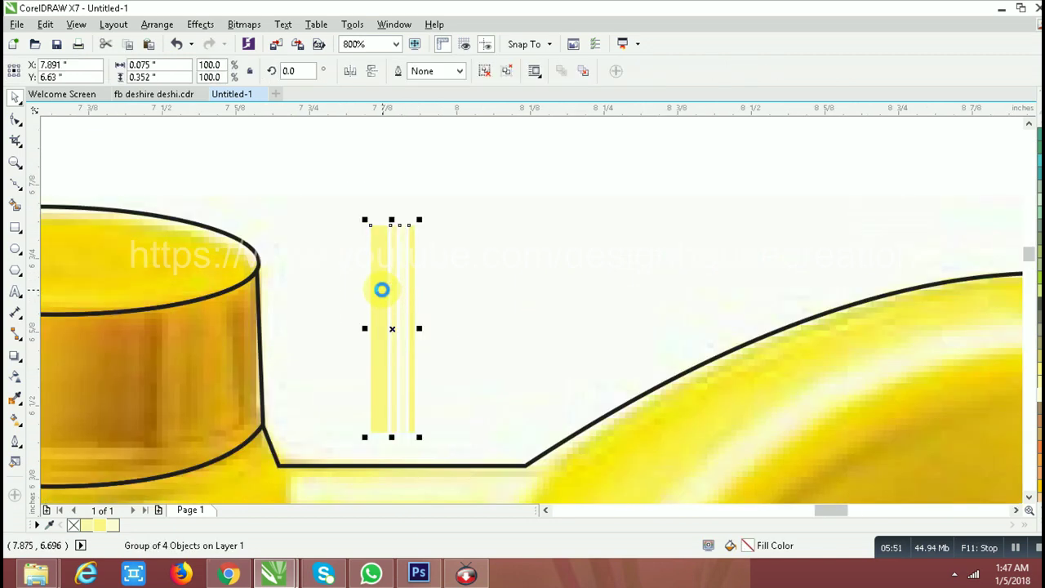
{"action": "left_click_drag", "start_coordinate": [373, 276], "coordinate": [438, 283]}
{"action": "scroll", "coordinate": [420, 278], "scroll_direction": "up", "scroll_amount": 1}
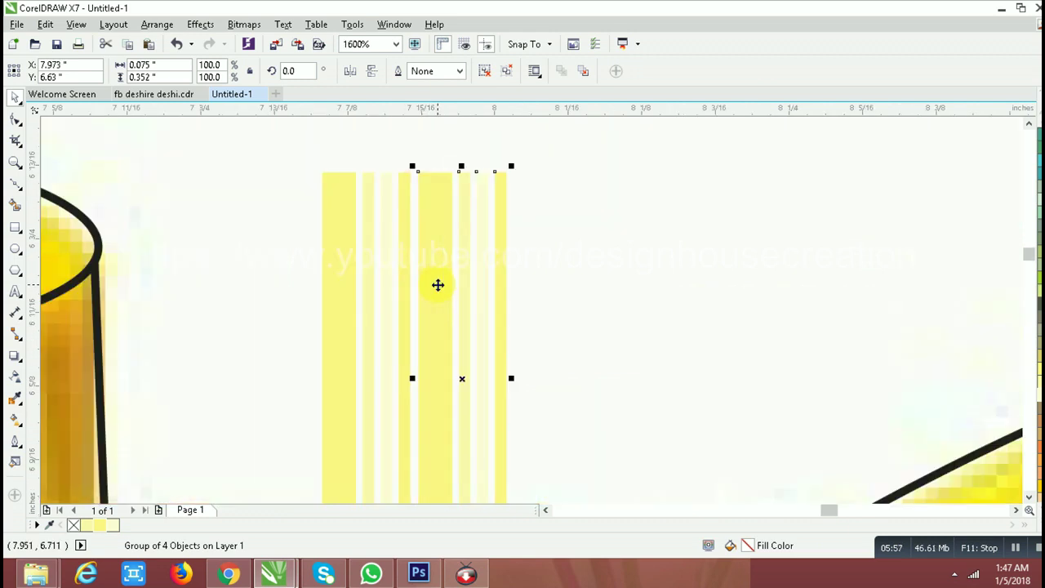
{"action": "key", "text": "ctrl+d"}
{"action": "scroll", "coordinate": [435, 279], "scroll_direction": "down", "scroll_amount": 1}
{"action": "key", "text": "ctrl+d"}
Select a strip inside the group, then the bottle's outline curve.
{"action": "left_click", "coordinate": [425, 276], "text": "ctrl"}
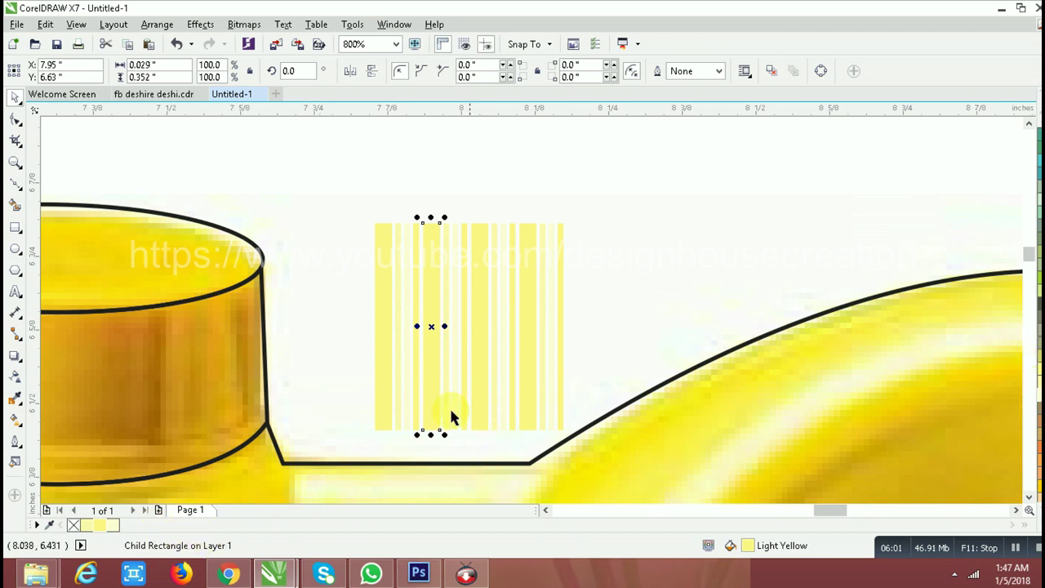
{"action": "scroll", "coordinate": [490, 246], "scroll_direction": "down", "scroll_amount": 1}
{"action": "scroll", "coordinate": [493, 257], "scroll_direction": "down", "scroll_amount": 2}
{"action": "scroll", "coordinate": [493, 257], "scroll_direction": "up", "scroll_amount": 3}
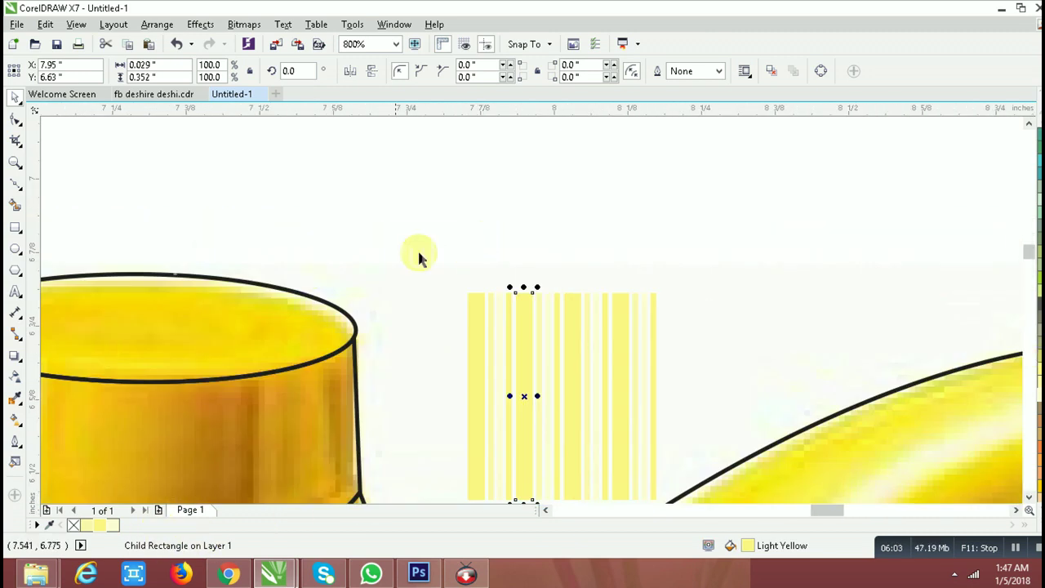
{"action": "scroll", "coordinate": [419, 258], "scroll_direction": "down", "scroll_amount": 3}
{"action": "left_click", "coordinate": [402, 357]}
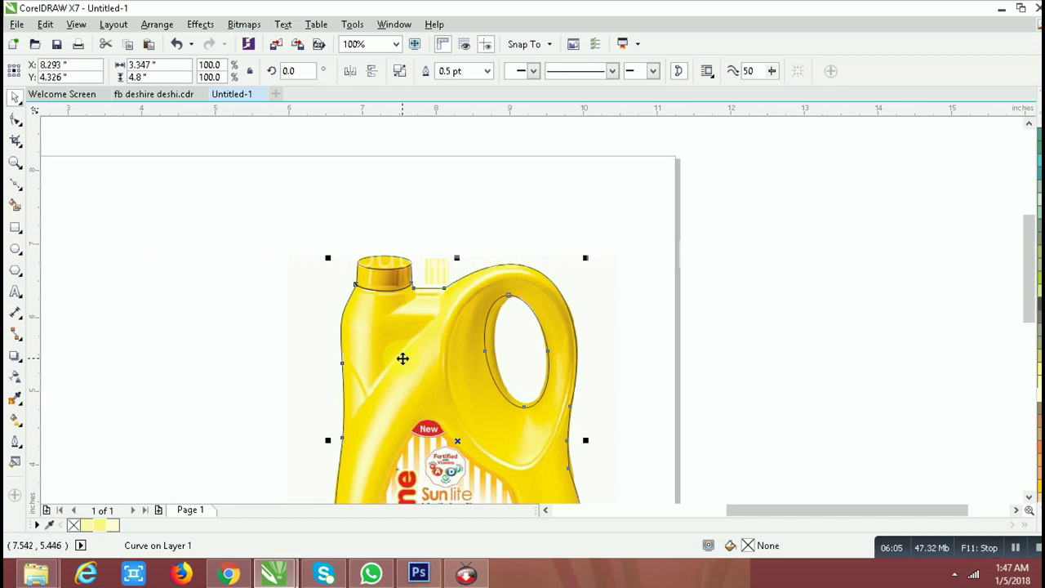
Convert the bottle reference image into a 300 dpi CMYK bitmap.
{"action": "left_click", "coordinate": [390, 370]}
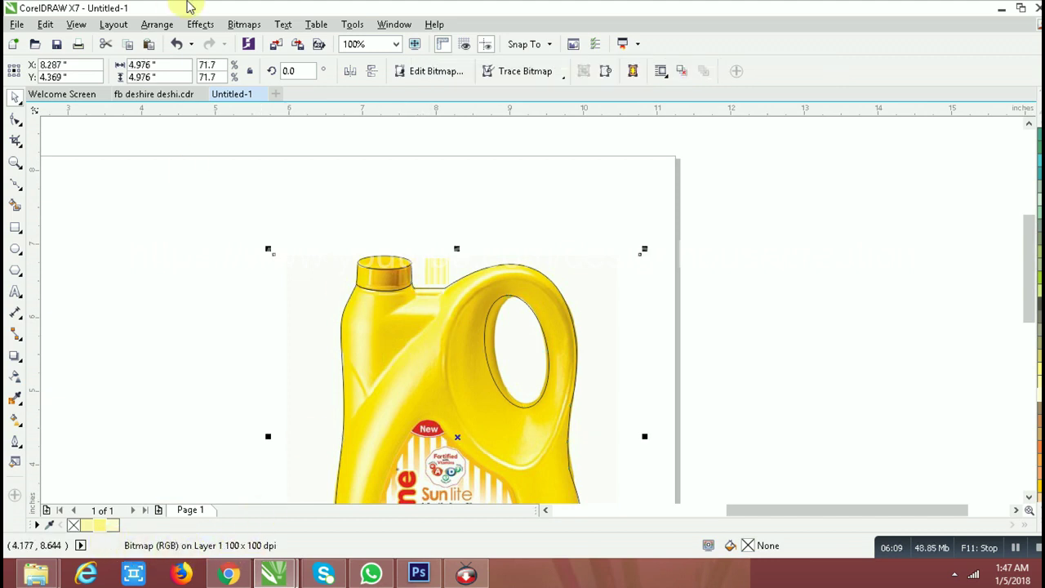
{"action": "left_click", "coordinate": [244, 24]}
{"action": "left_click", "coordinate": [275, 40]}
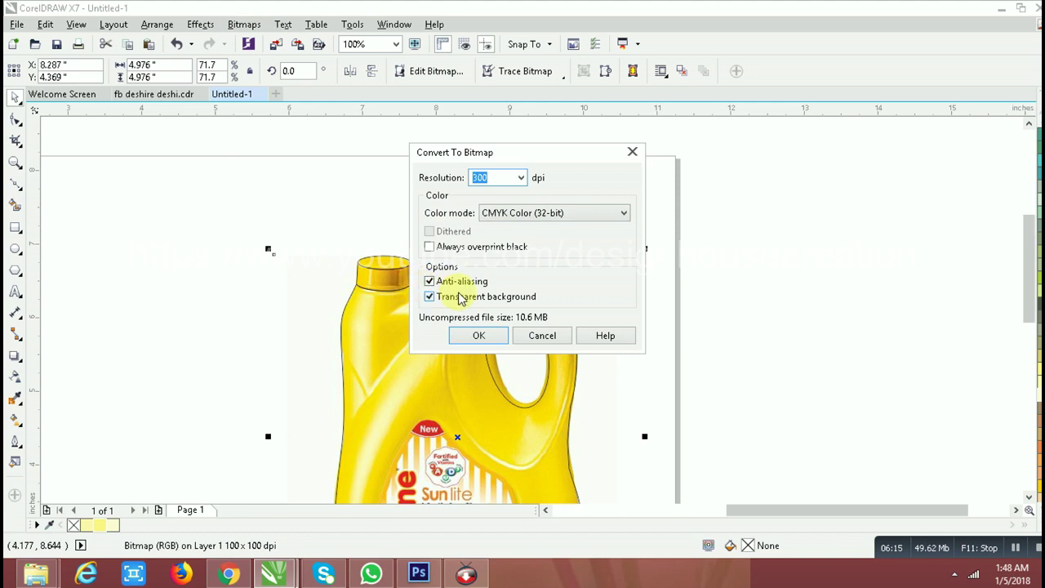
{"action": "left_click", "coordinate": [479, 336]}
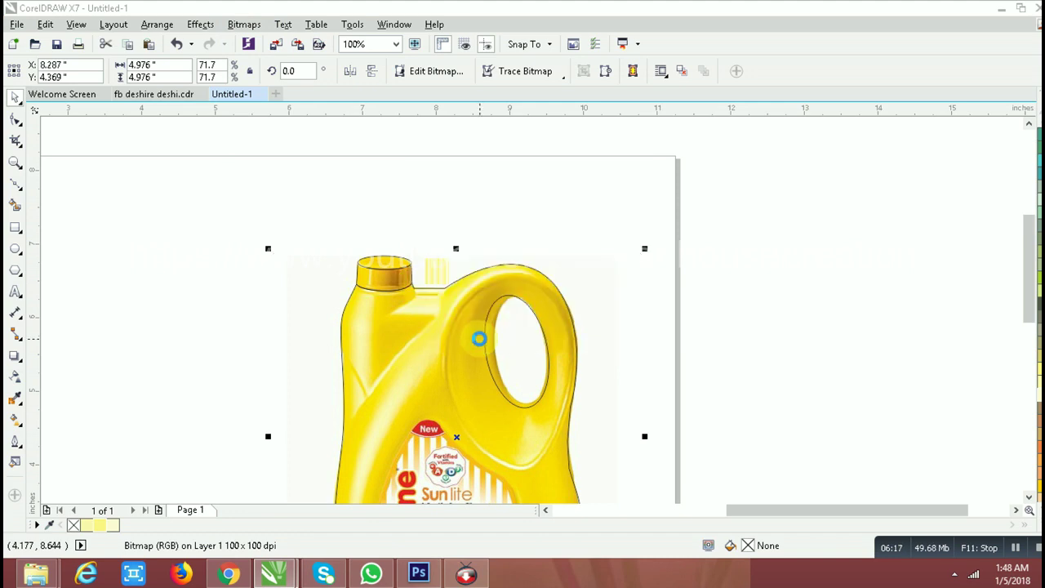
{"action": "left_click", "coordinate": [413, 262]}
Sample brown and gold from the cap with the eyedropper and fill two stripes gold.
{"action": "scroll", "coordinate": [433, 245], "scroll_direction": "up", "scroll_amount": 3}
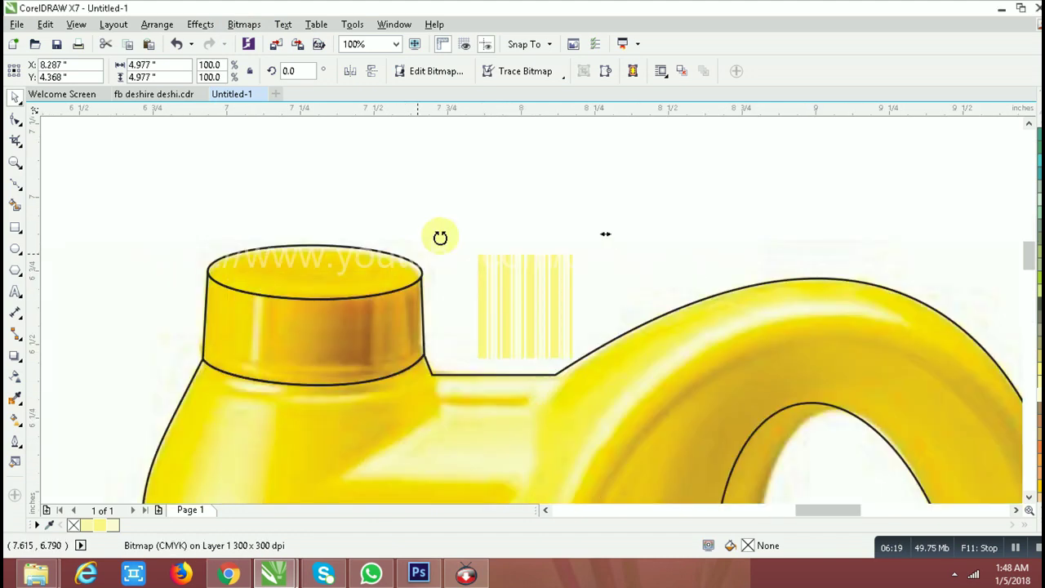
{"action": "left_click", "coordinate": [395, 277]}
{"action": "left_click", "coordinate": [15, 398]}
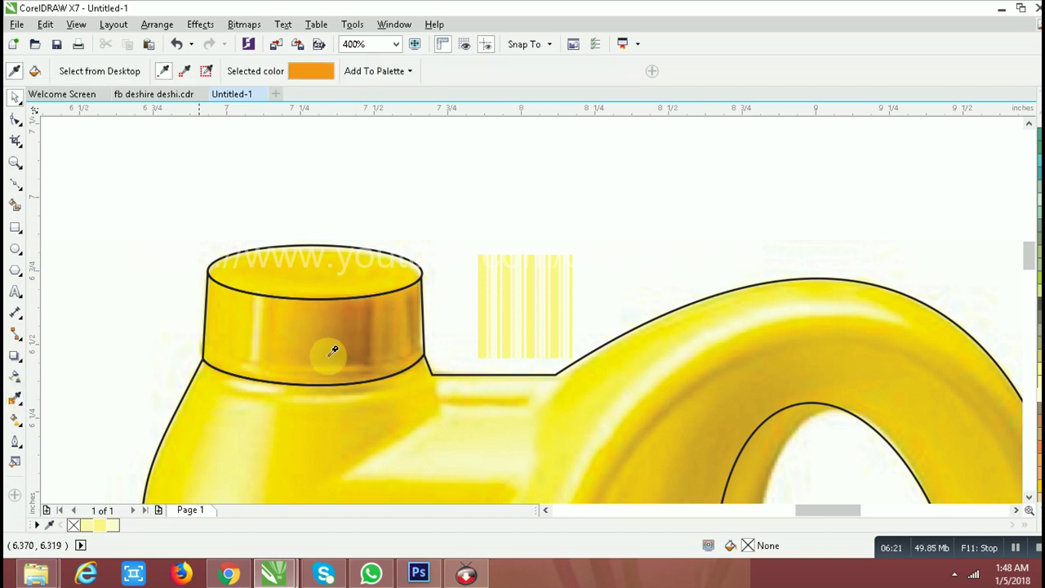
{"action": "left_click", "coordinate": [333, 352]}
{"action": "scroll", "coordinate": [514, 311], "scroll_direction": "up", "scroll_amount": 1}
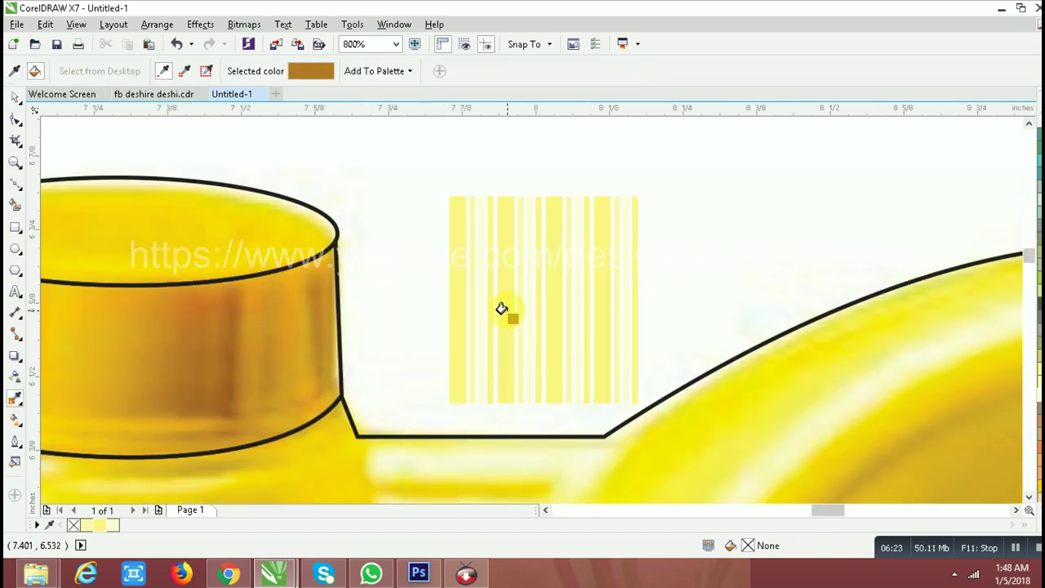
{"action": "left_click", "coordinate": [501, 309]}
{"action": "key", "text": "space"}
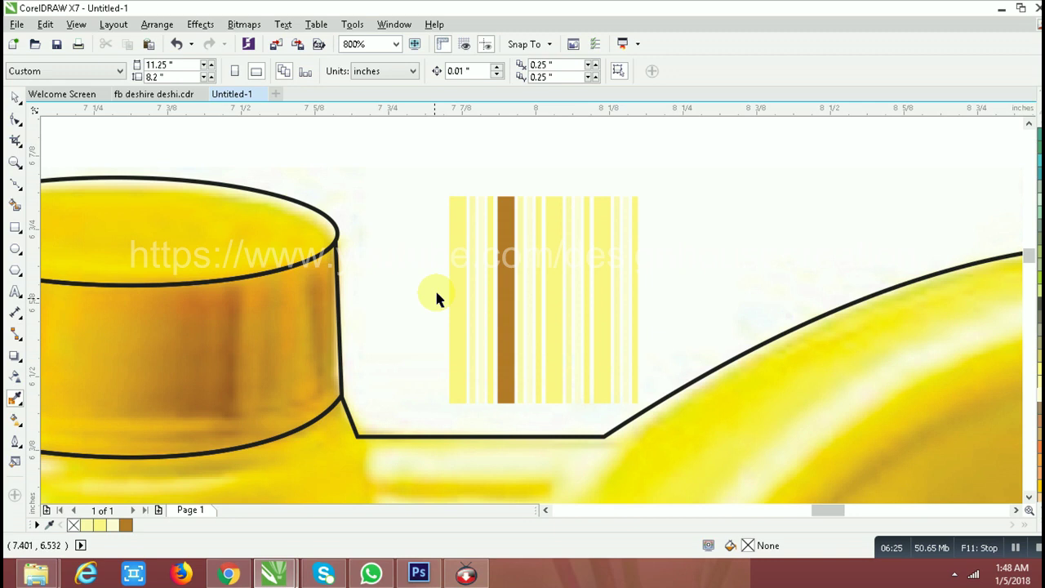
{"action": "key", "text": "space"}
{"action": "left_click", "coordinate": [94, 361]}
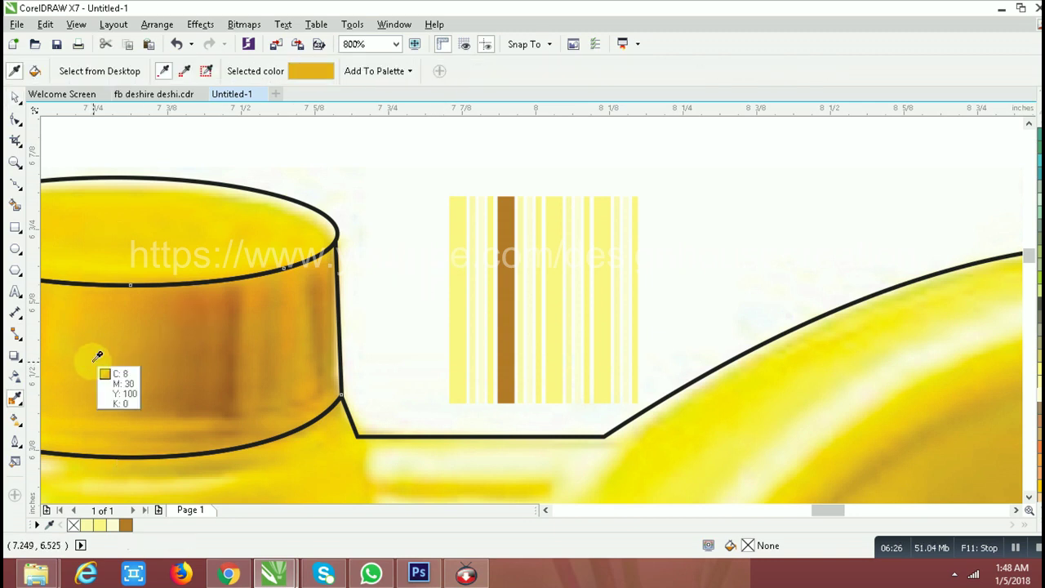
{"action": "left_click", "coordinate": [497, 292]}
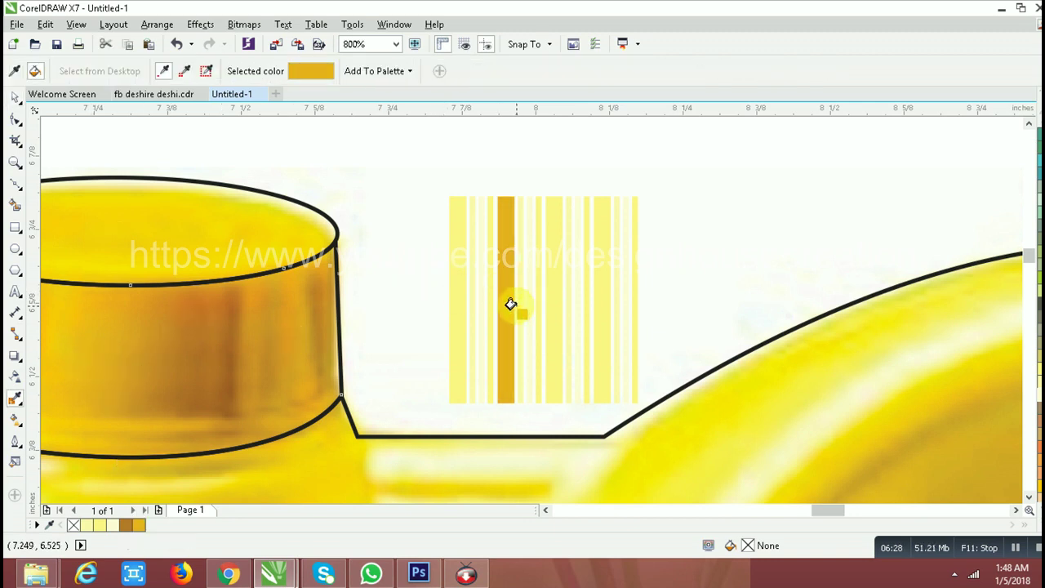
{"action": "scroll", "coordinate": [506, 297], "scroll_direction": "up", "scroll_amount": 2}
{"action": "left_click", "coordinate": [527, 297]}
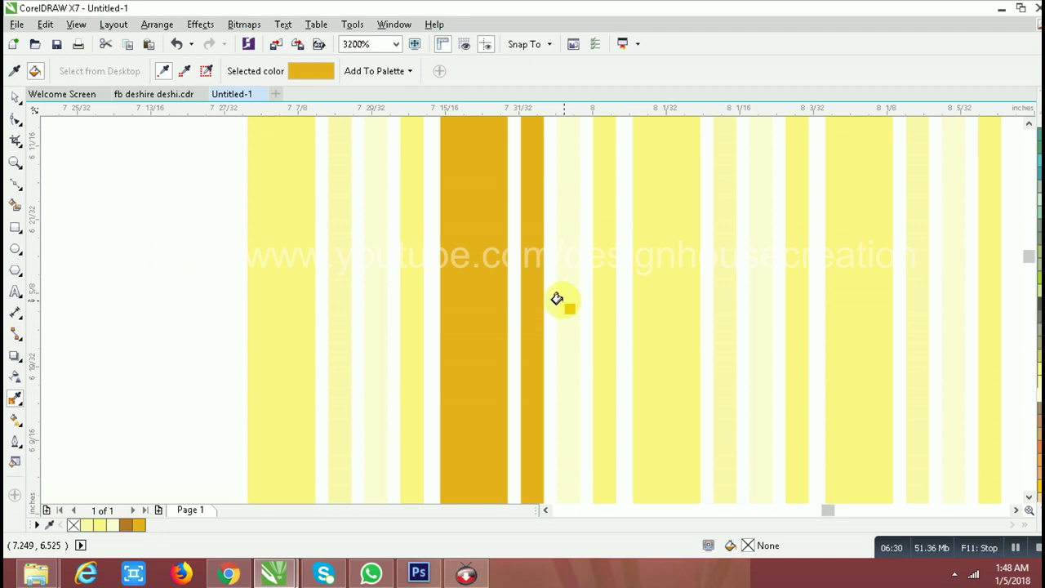
Sample a darker gold, then a brown tone from the cap, and fill a stripe brown.
{"action": "key", "text": "space"}
{"action": "scroll", "coordinate": [358, 385], "scroll_direction": "down", "scroll_amount": 1}
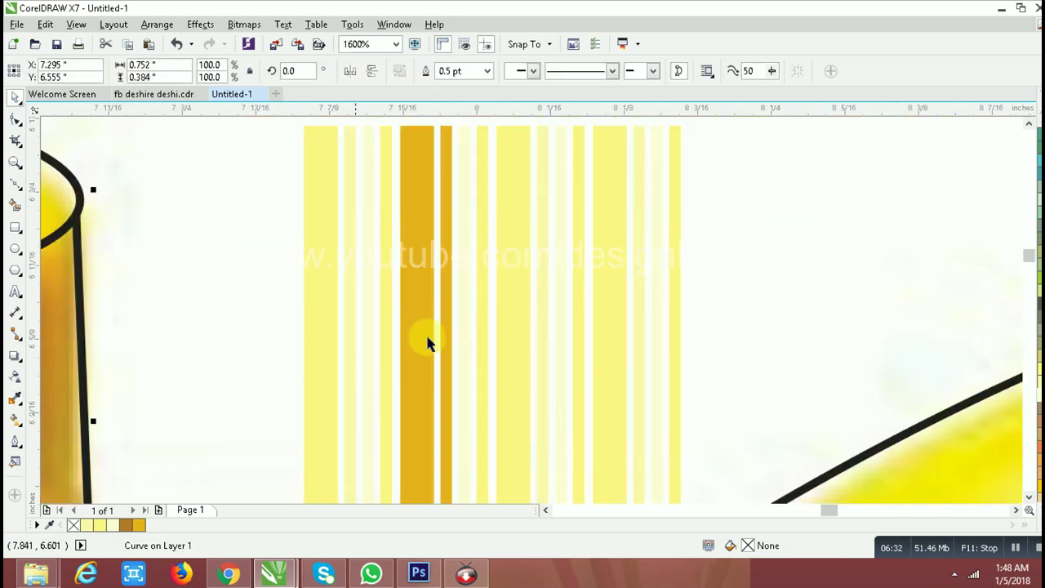
{"action": "scroll", "coordinate": [621, 327], "scroll_direction": "down", "scroll_amount": 1}
{"action": "key", "text": "space"}
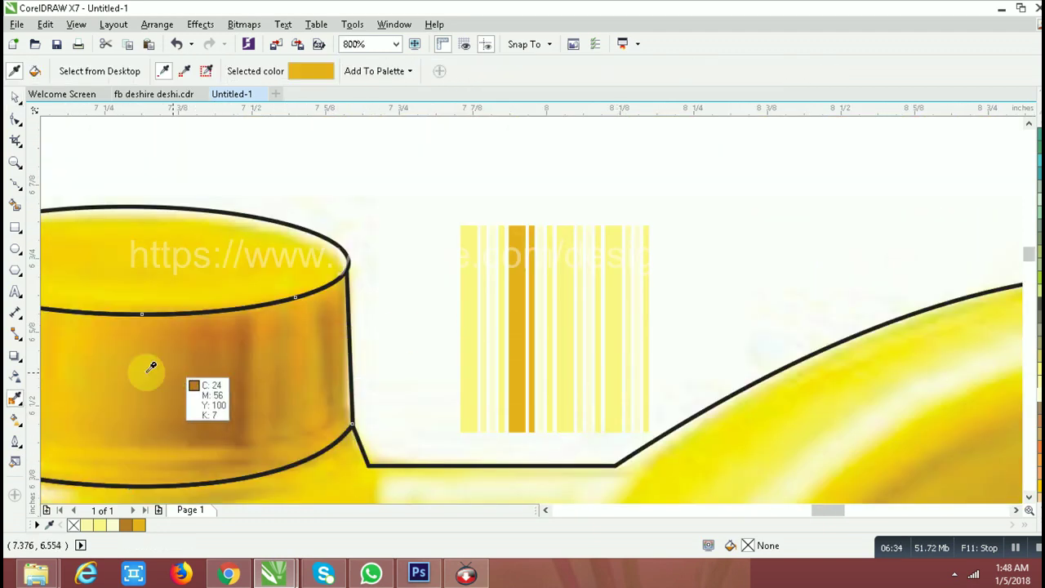
{"action": "left_click", "coordinate": [142, 369]}
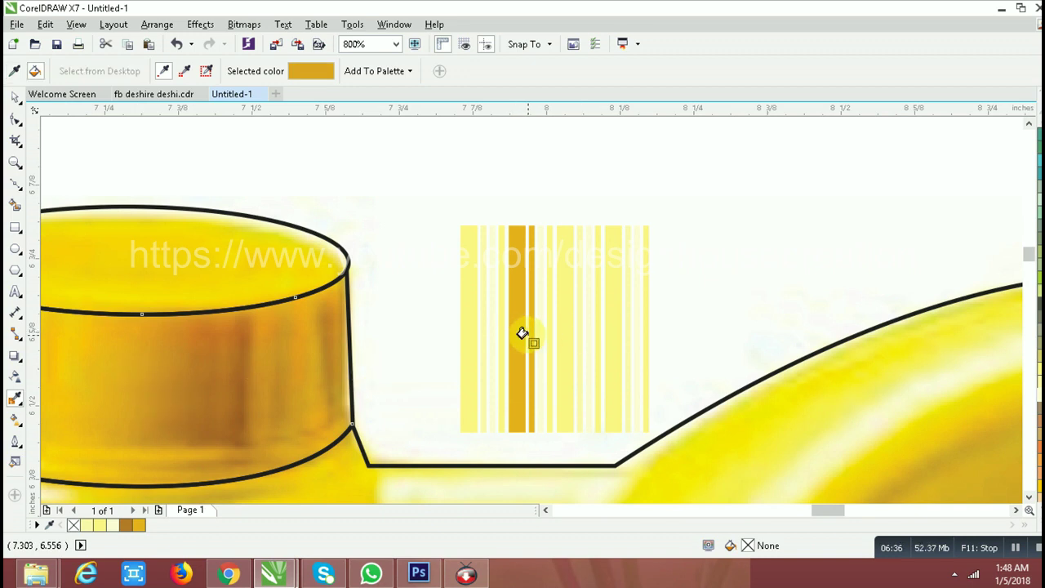
{"action": "scroll", "coordinate": [535, 330], "scroll_direction": "up", "scroll_amount": 1}
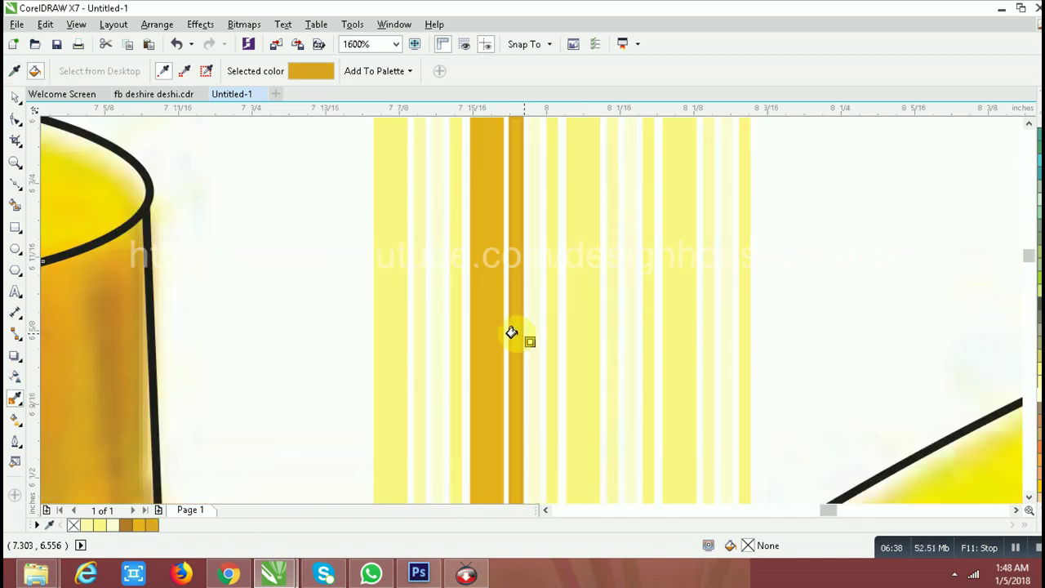
{"action": "scroll", "coordinate": [543, 334], "scroll_direction": "down", "scroll_amount": 1}
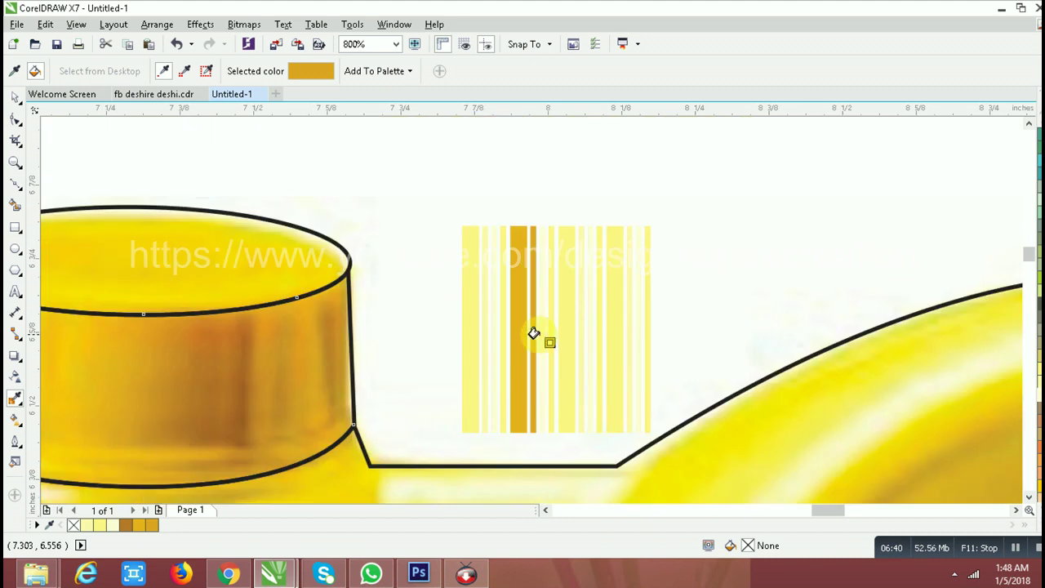
{"action": "key", "text": "space"}
{"action": "left_click", "coordinate": [563, 315], "text": "ctrl"}
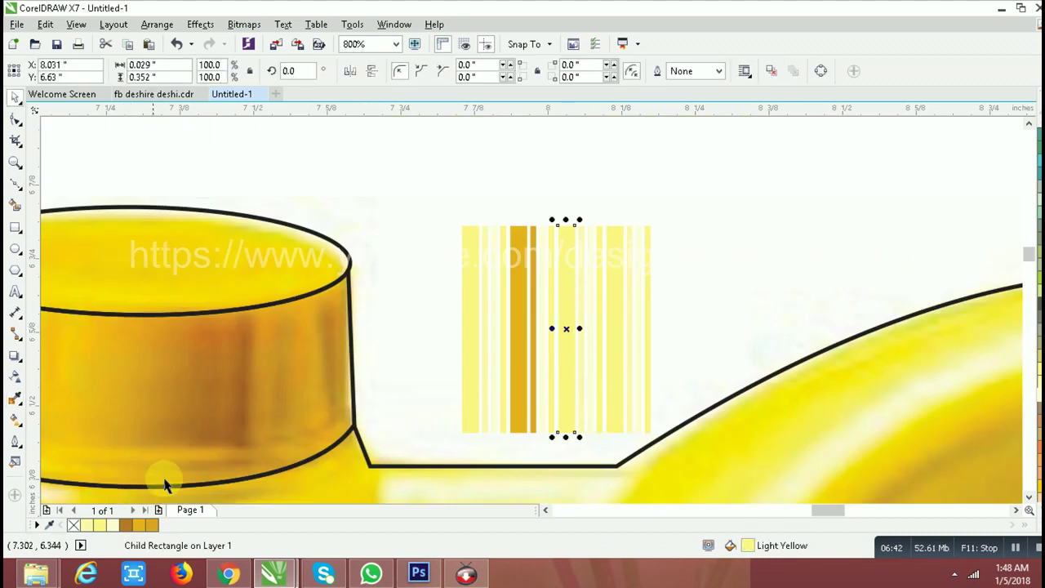
{"action": "key", "text": "i"}
{"action": "left_click", "coordinate": [242, 398]}
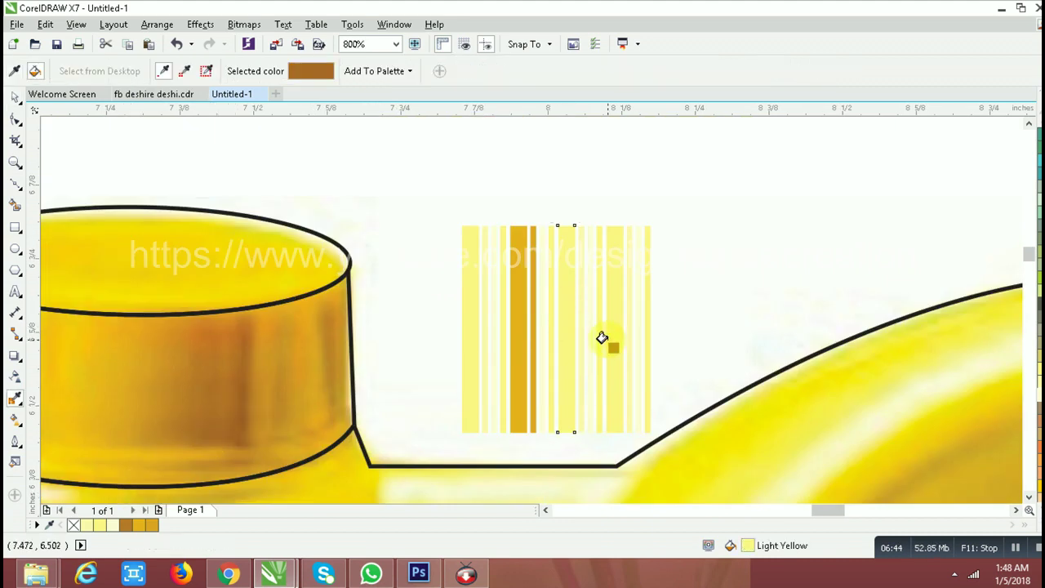
{"action": "left_click", "coordinate": [602, 337]}
Colour two more stripes orange from the palette.
{"action": "key", "text": "space"}
{"action": "scroll", "coordinate": [618, 350], "scroll_direction": "up", "scroll_amount": 1}
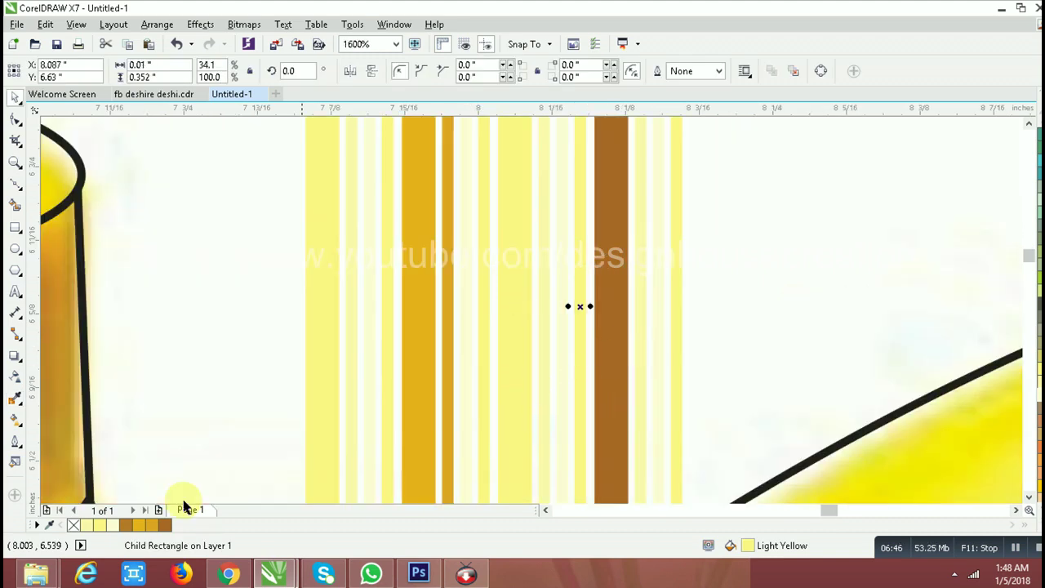
{"action": "left_click", "coordinate": [144, 527]}
{"action": "scroll", "coordinate": [604, 339], "scroll_direction": "down", "scroll_amount": 1}
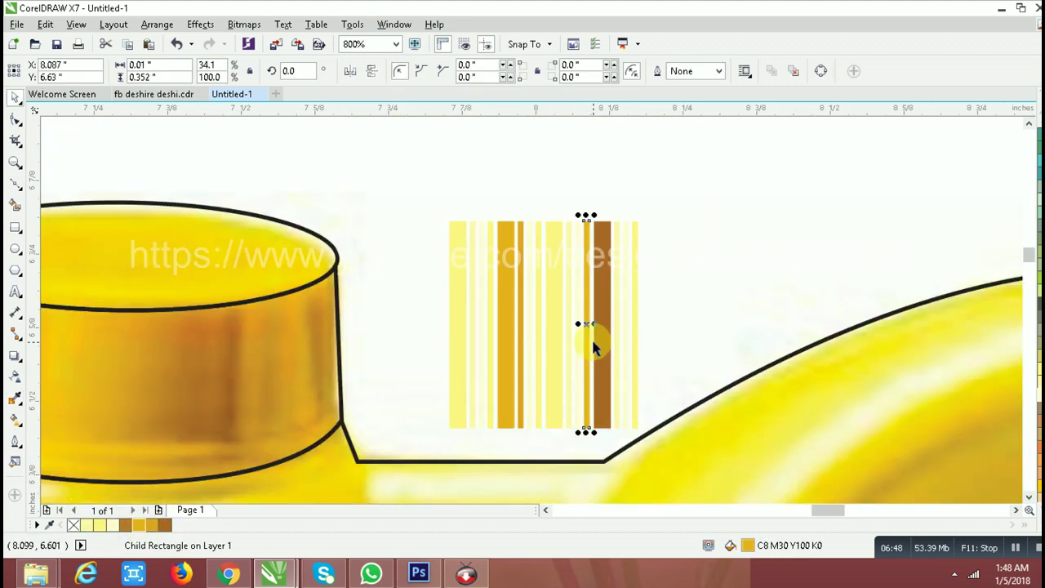
{"action": "scroll", "coordinate": [616, 335], "scroll_direction": "up", "scroll_amount": 1}
{"action": "left_click", "coordinate": [616, 342]}
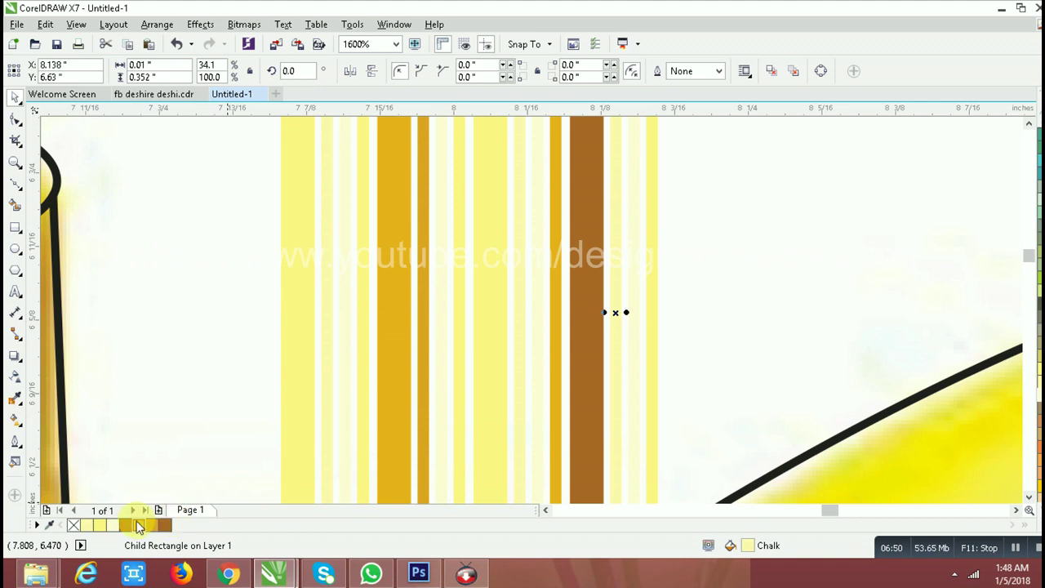
{"action": "left_click", "coordinate": [161, 527]}
{"action": "scroll", "coordinate": [583, 282], "scroll_direction": "down", "scroll_amount": 1}
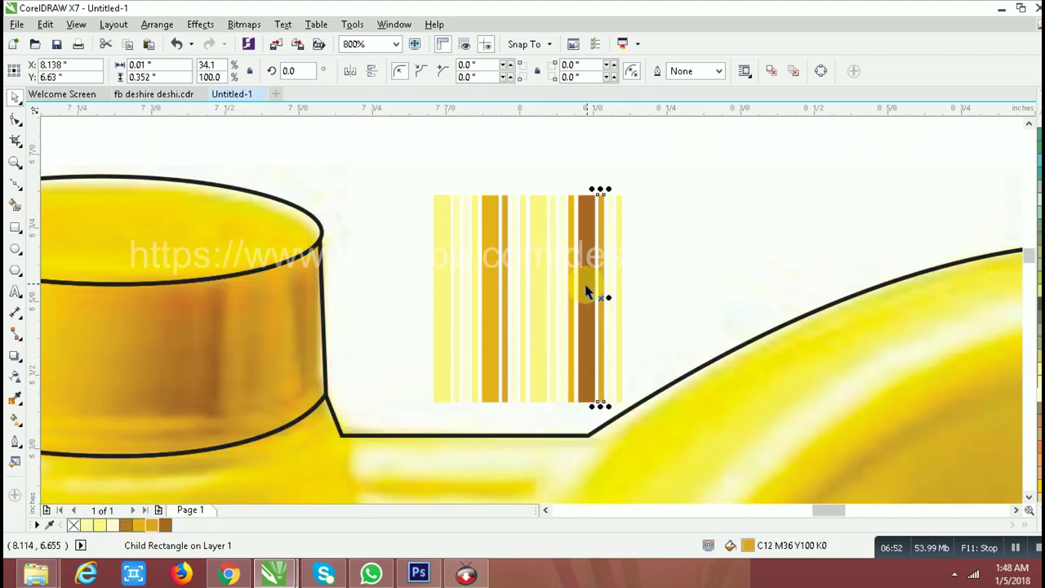
Fill a narrow stripe dark brown and select another light-yellow stripe.
{"action": "left_click", "coordinate": [543, 288]}
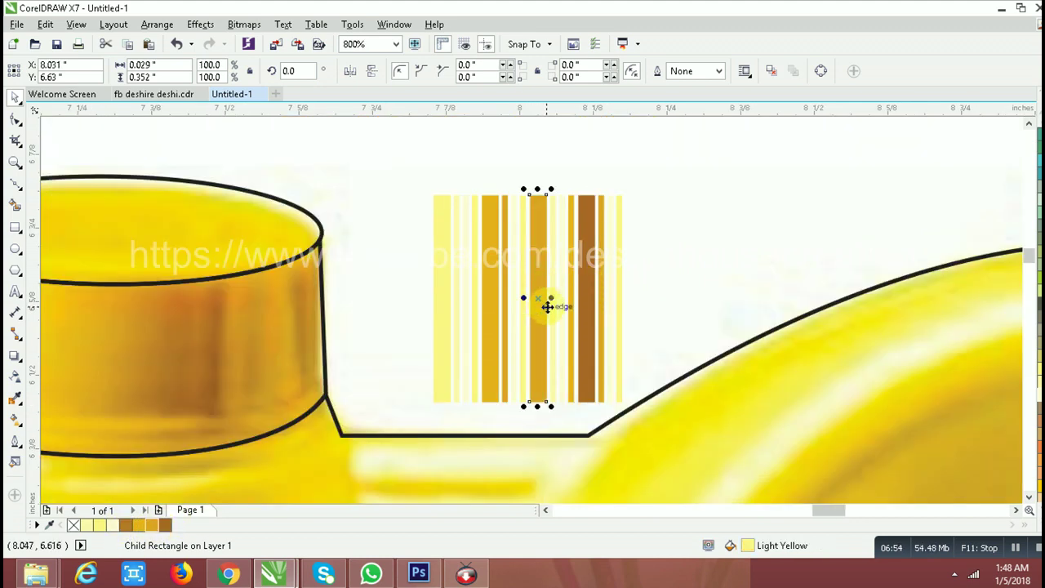
{"action": "scroll", "coordinate": [547, 307], "scroll_direction": "up", "scroll_amount": 1}
{"action": "left_click", "coordinate": [563, 327]}
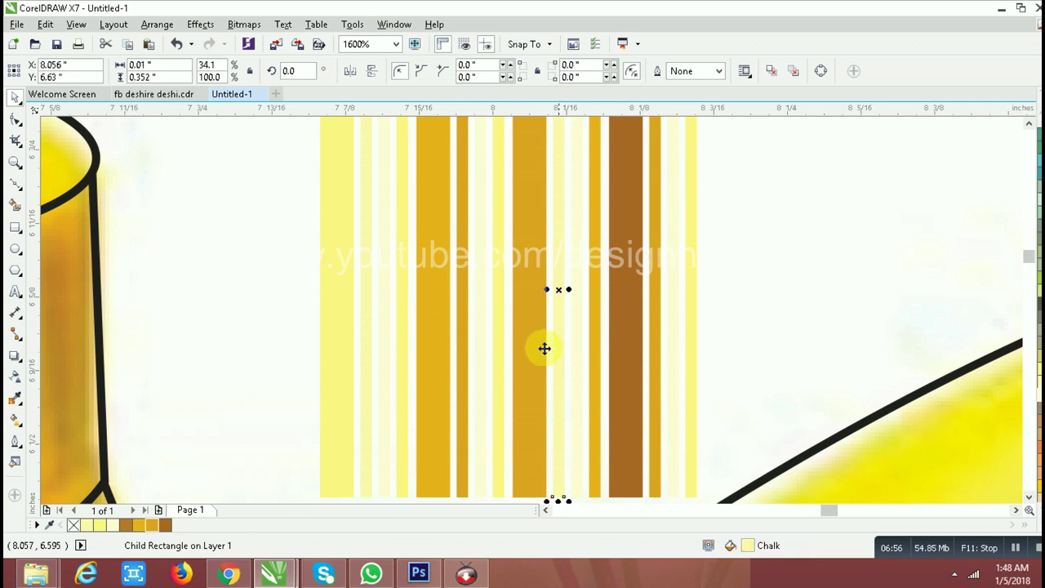
{"action": "left_click", "coordinate": [161, 527]}
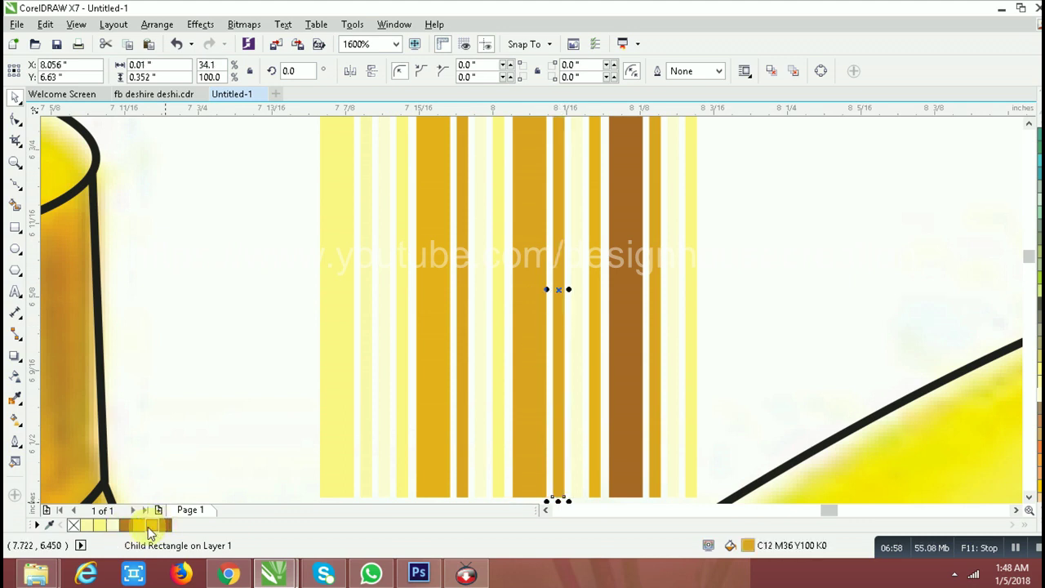
{"action": "left_click", "coordinate": [166, 526]}
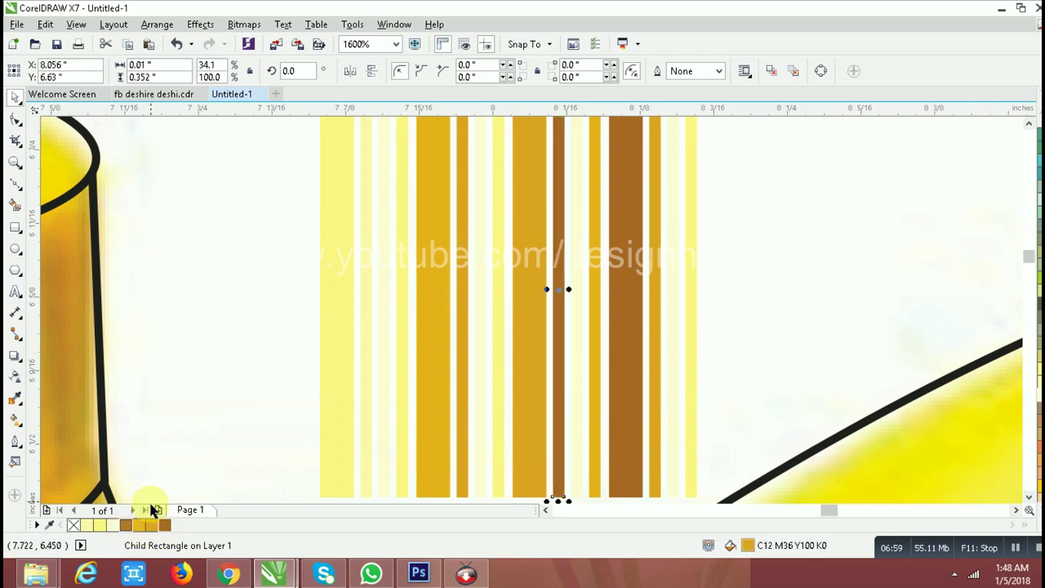
{"action": "left_click", "coordinate": [500, 319]}
{"action": "scroll", "coordinate": [456, 341], "scroll_direction": "down", "scroll_amount": 1}
Group the barcode stripes, enlarge them to about 110%, rotate 180° and position them over the cap.
{"action": "left_click", "coordinate": [655, 188]}
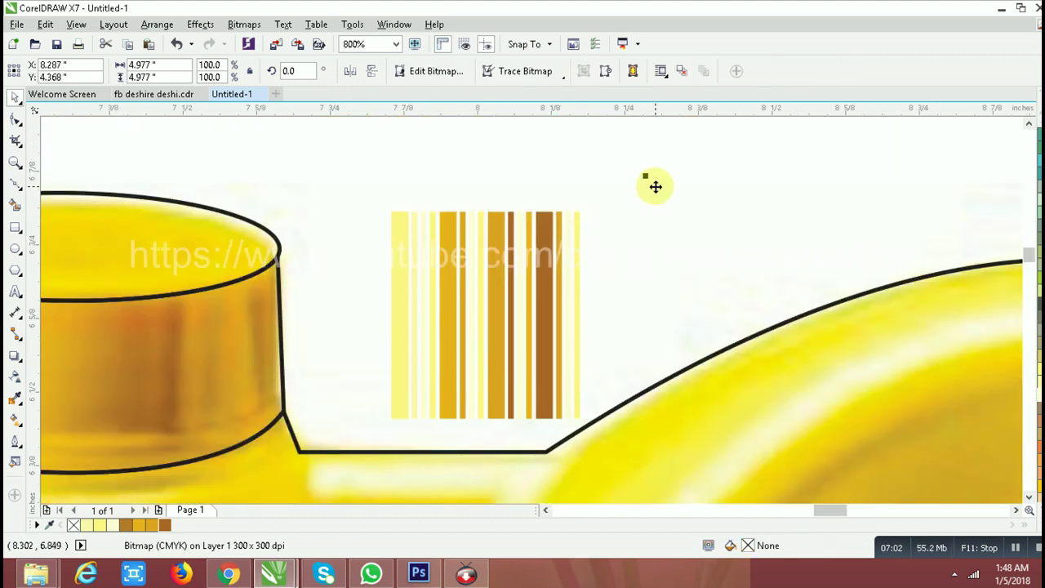
{"action": "scroll", "coordinate": [655, 186], "scroll_direction": "down", "scroll_amount": 1}
{"action": "scroll", "coordinate": [646, 199], "scroll_direction": "down", "scroll_amount": 1}
{"action": "mouse_move", "coordinate": [560, 154]}
{"action": "left_mouse_down"}
{"action": "mouse_move", "coordinate": [660, 255]}
{"action": "mouse_move", "coordinate": [475, 234]}
{"action": "mouse_move", "coordinate": [445, 205]}
{"action": "left_mouse_up"}
{"action": "key", "text": "ctrl+g"}
{"action": "scroll", "coordinate": [474, 232], "scroll_direction": "up", "scroll_amount": 2}
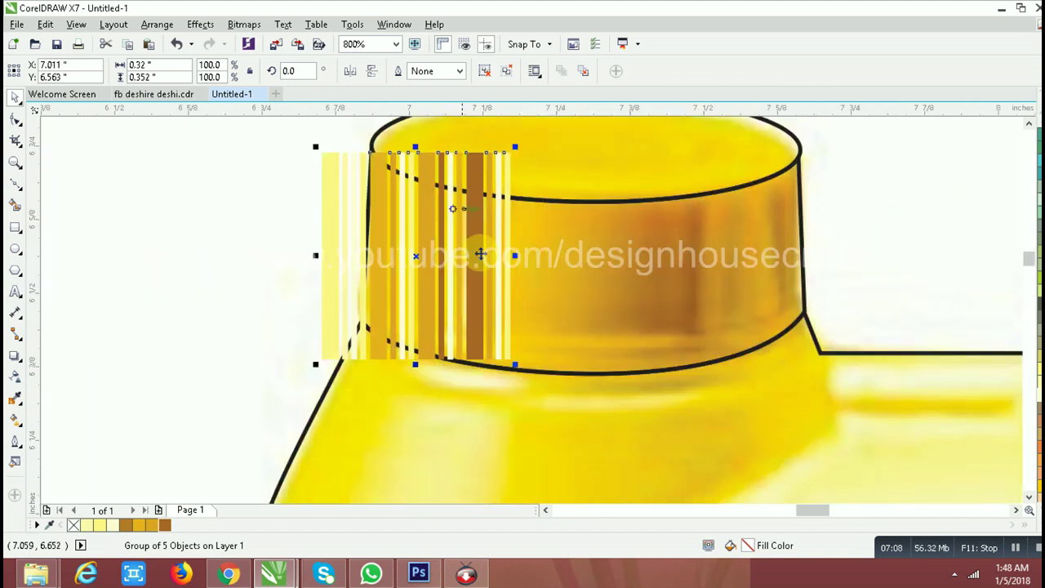
{"action": "left_click_drag", "start_coordinate": [516, 366], "coordinate": [535, 385]}
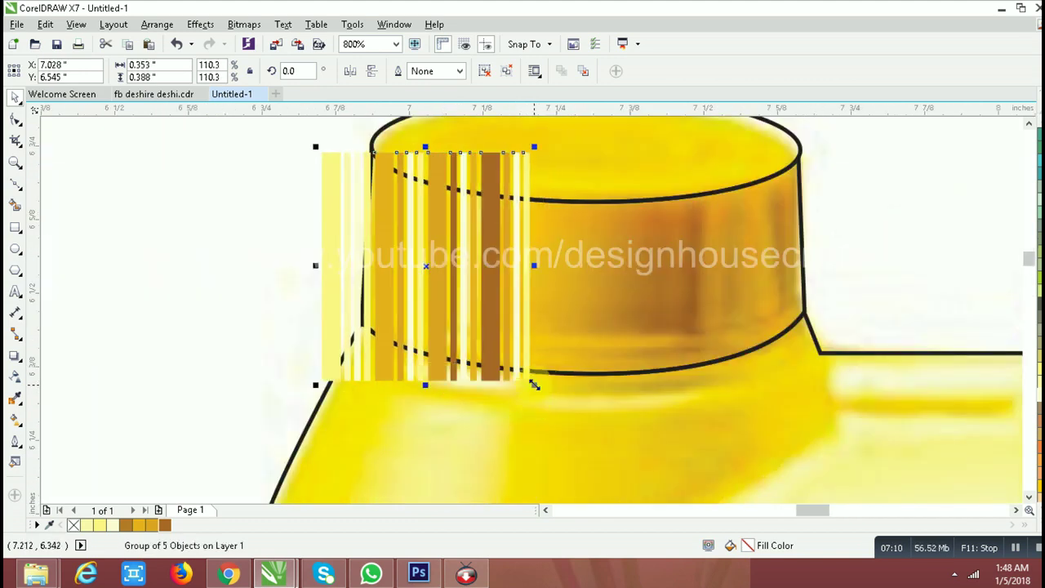
{"action": "mouse_move", "coordinate": [410, 199]}
{"action": "left_mouse_down"}
{"action": "mouse_move", "coordinate": [563, 199]}
{"action": "mouse_move", "coordinate": [531, 166]}
{"action": "left_mouse_up"}
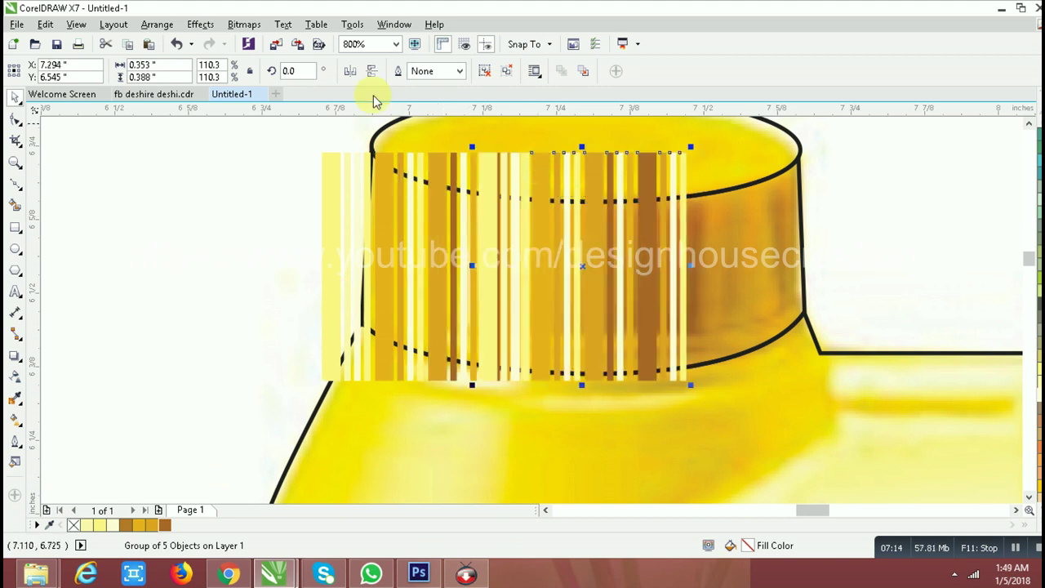
{"action": "left_click", "coordinate": [344, 71]}
{"action": "scroll", "coordinate": [531, 217], "scroll_direction": "up", "scroll_amount": 1}
{"action": "mouse_move", "coordinate": [537, 217]}
{"action": "left_mouse_down"}
{"action": "mouse_move", "coordinate": [652, 222]}
{"action": "mouse_move", "coordinate": [557, 224]}
{"action": "left_mouse_up"}
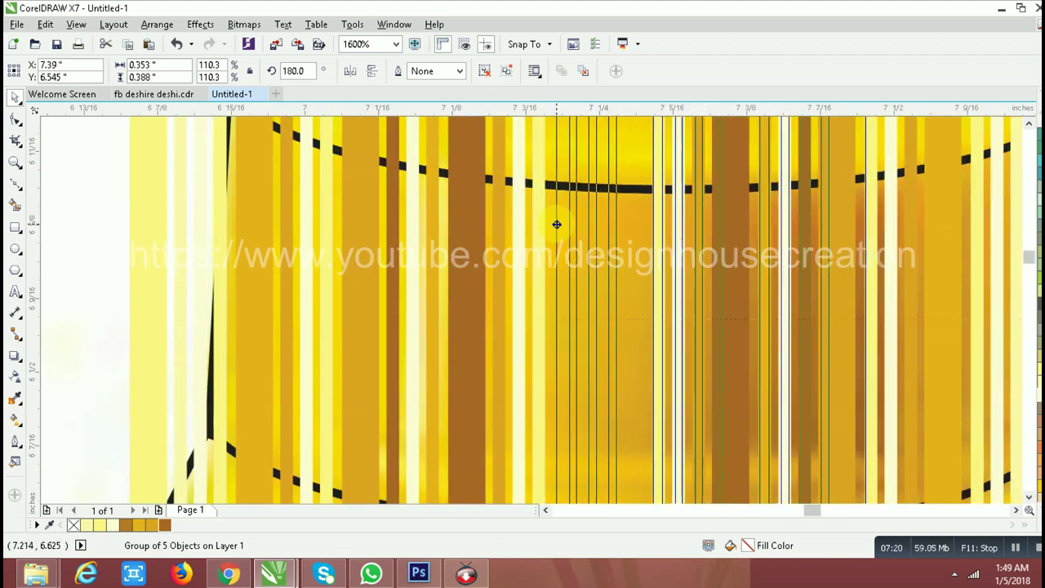
Recolour two light stripes brown, then reselect the stripe pattern and cap objects.
{"action": "left_click", "coordinate": [567, 201], "text": "ctrl"}
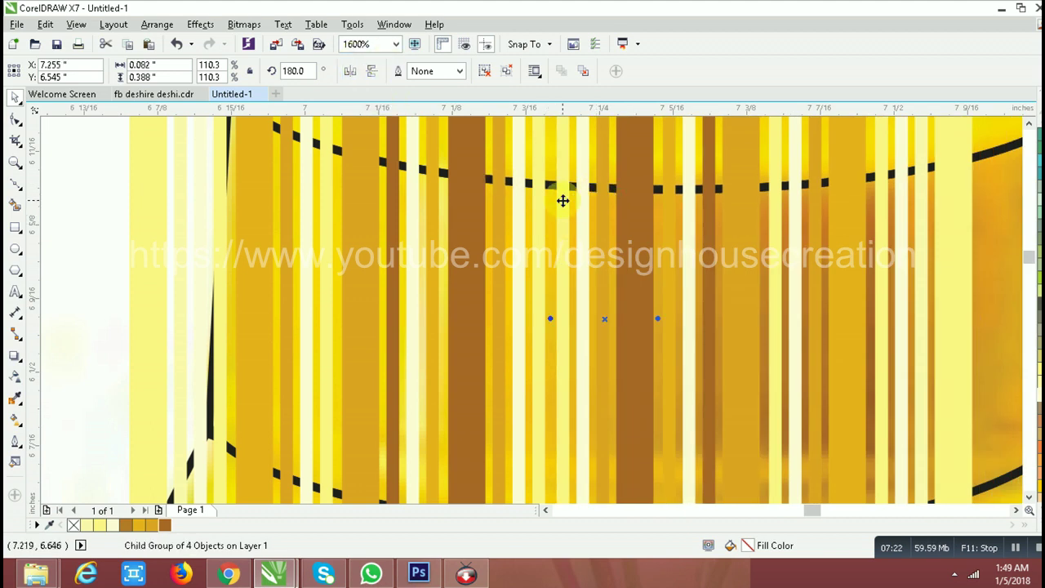
{"action": "key", "text": "ctrl+z"}
{"action": "key", "text": "ctrl+z"}
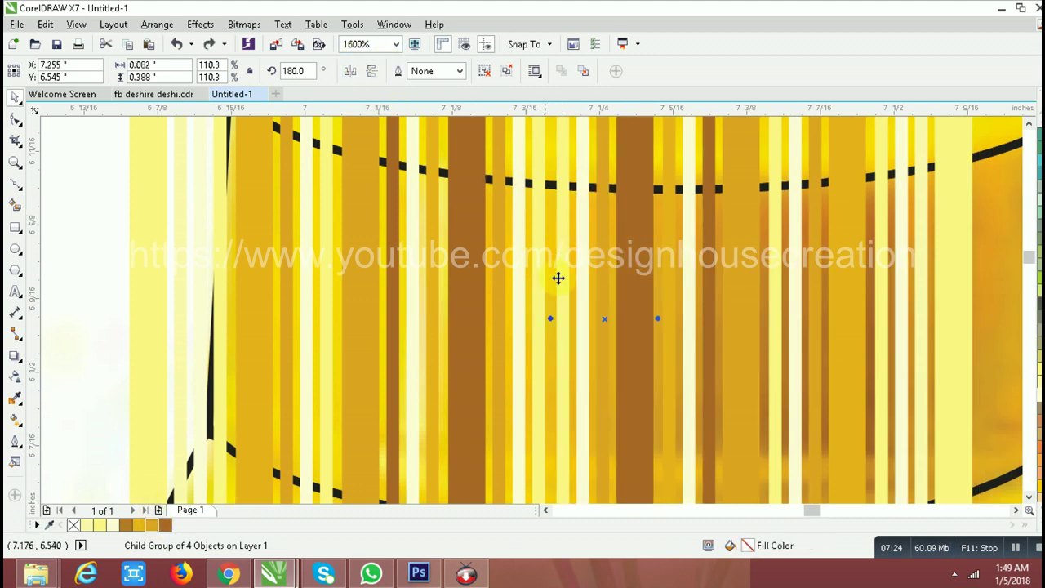
{"action": "left_click", "coordinate": [566, 255], "text": "ctrl"}
{"action": "left_click", "coordinate": [165, 524]}
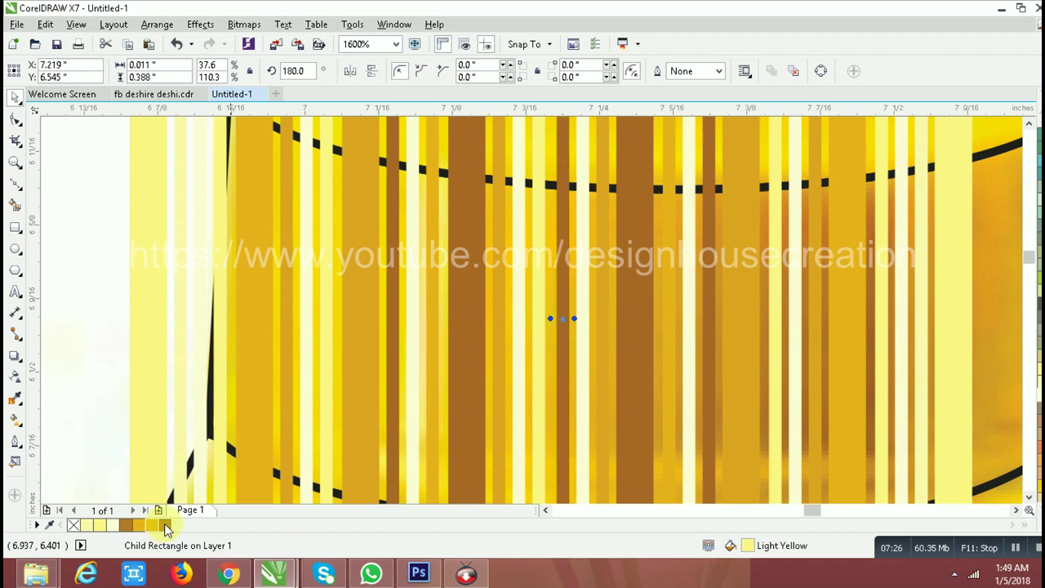
{"action": "scroll", "coordinate": [364, 309], "scroll_direction": "down", "scroll_amount": 2}
{"action": "left_click", "coordinate": [476, 276]}
{"action": "left_click", "coordinate": [333, 294], "text": "shift"}
Move the stripe pattern off the cap to its upper left.
{"action": "scroll", "coordinate": [399, 249], "scroll_direction": "down", "scroll_amount": 1}
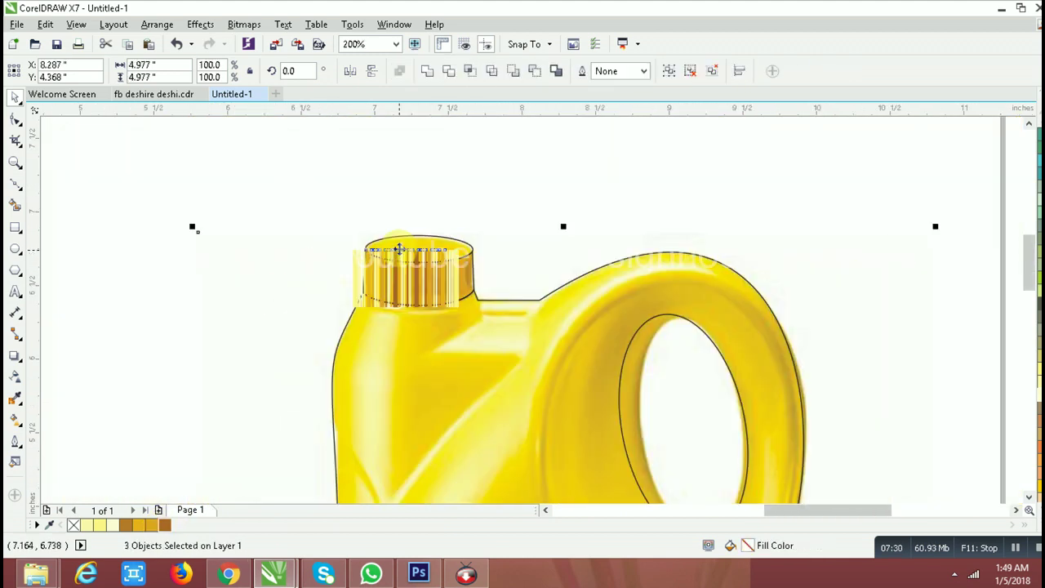
{"action": "left_click_drag", "start_coordinate": [326, 144], "coordinate": [488, 322]}
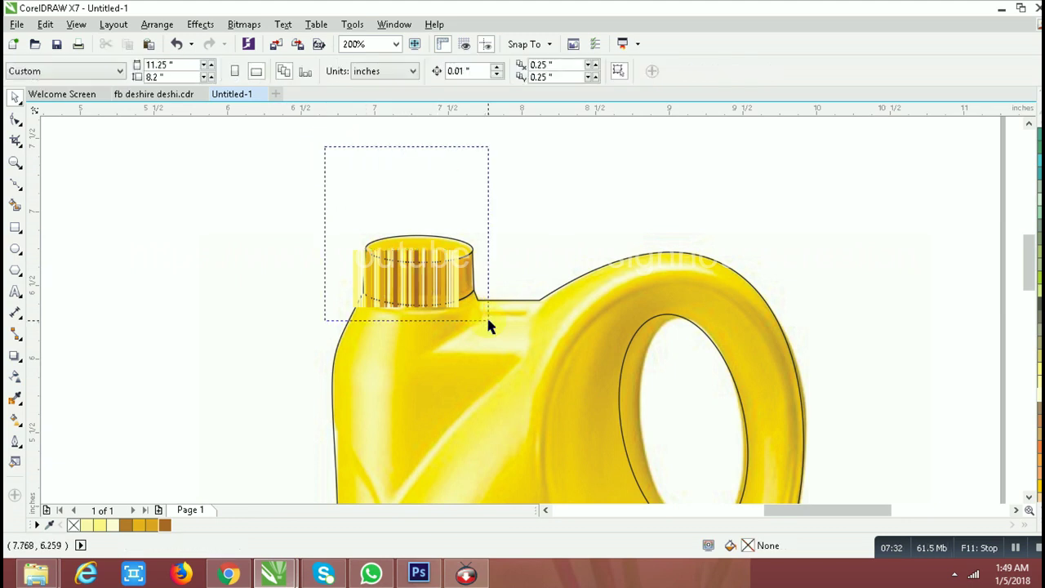
{"action": "left_click", "coordinate": [452, 266], "text": "shift"}
{"action": "scroll", "coordinate": [444, 264], "scroll_direction": "up", "scroll_amount": 1}
{"action": "left_click_drag", "start_coordinate": [448, 265], "coordinate": [294, 268]}
{"action": "key", "text": "ctrl+z"}
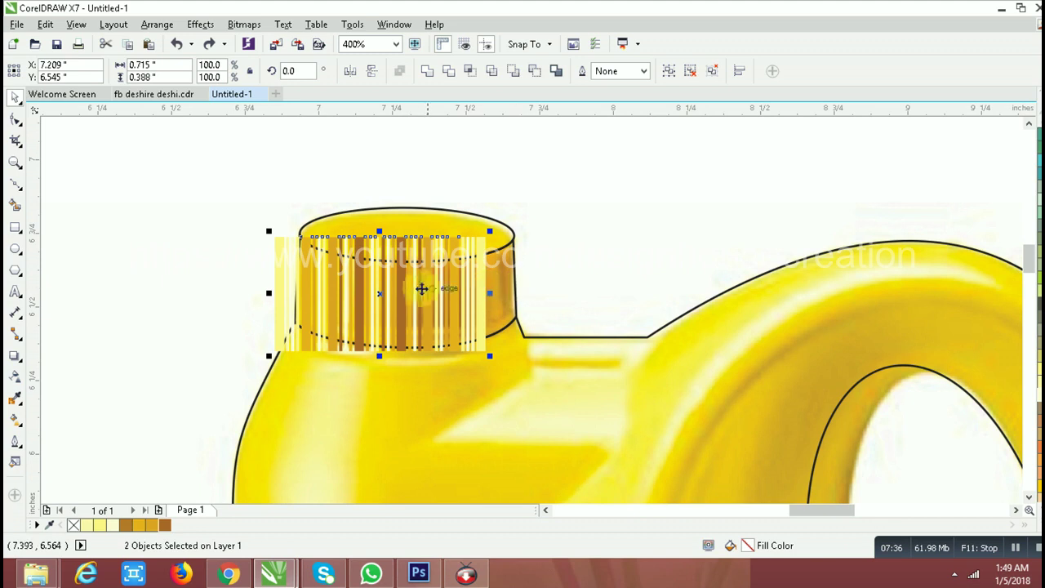
{"action": "left_click_drag", "start_coordinate": [409, 287], "coordinate": [205, 239]}
Ungroup the stripes into 40 bars and regroup them as one group.
{"action": "key", "text": "ctrl+g"}
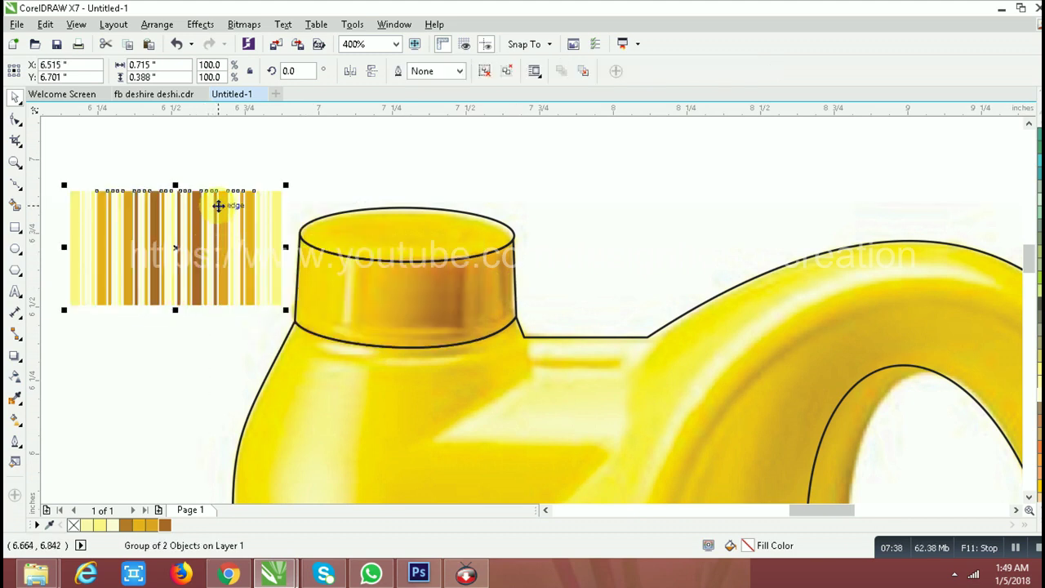
{"action": "left_click", "coordinate": [506, 71]}
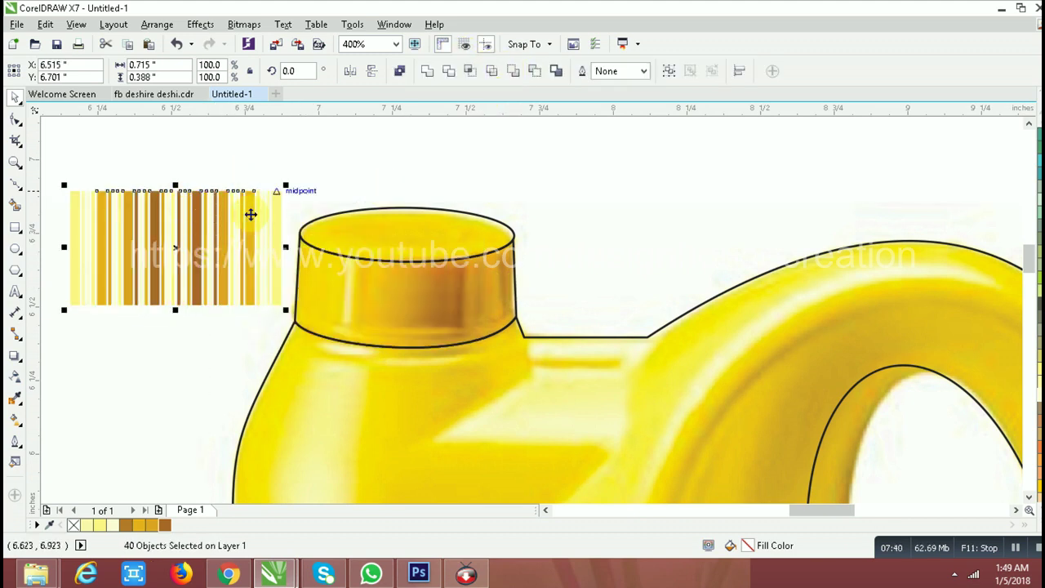
{"action": "key", "text": "ctrl+l"}
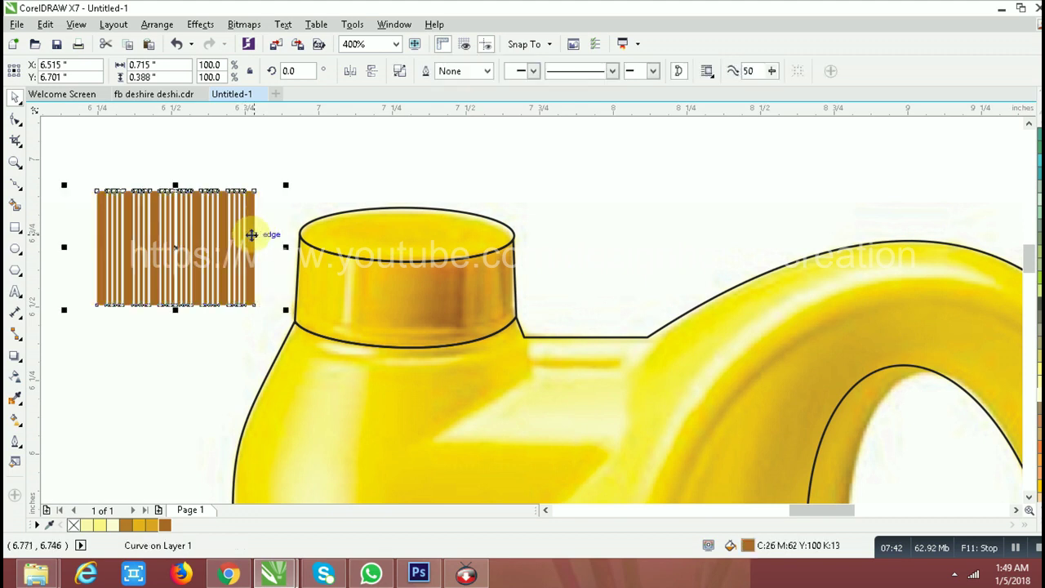
{"action": "key", "text": "ctrl+z"}
{"action": "key", "text": "ctrl+g"}
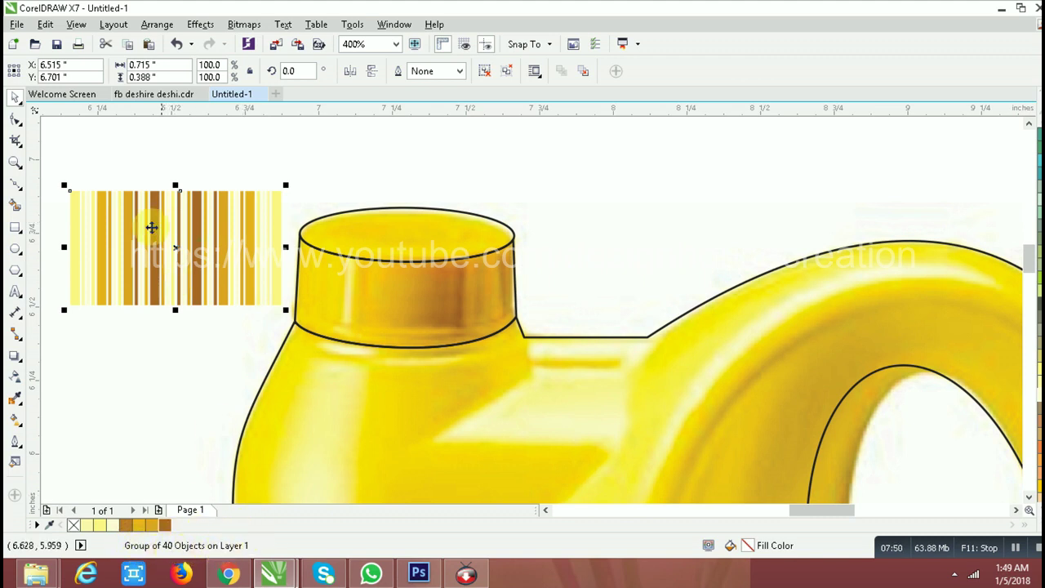
PowerClip the stripe group inside the cap body and convert the clipped stripes to a bitmap.
{"action": "right_click", "coordinate": [194, 204]}
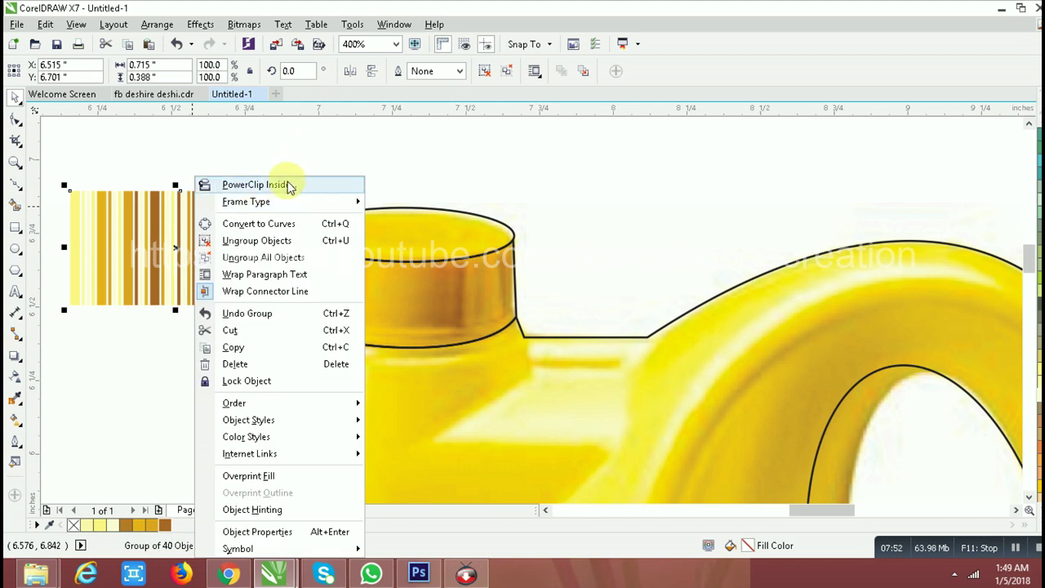
{"action": "left_click", "coordinate": [293, 181]}
{"action": "left_click", "coordinate": [388, 302]}
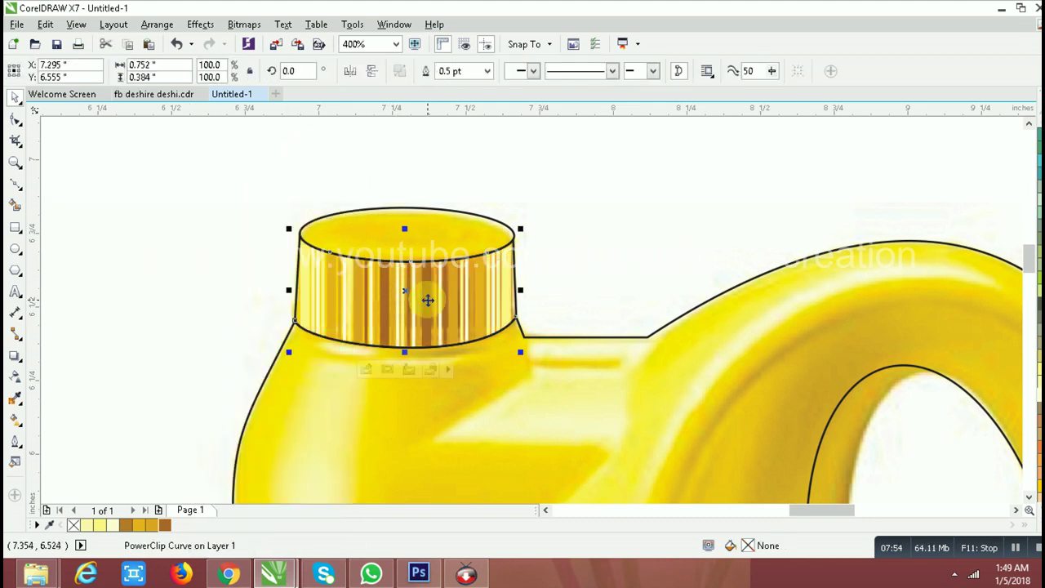
{"action": "left_click", "coordinate": [427, 298], "text": "ctrl"}
{"action": "left_click", "coordinate": [245, 24]}
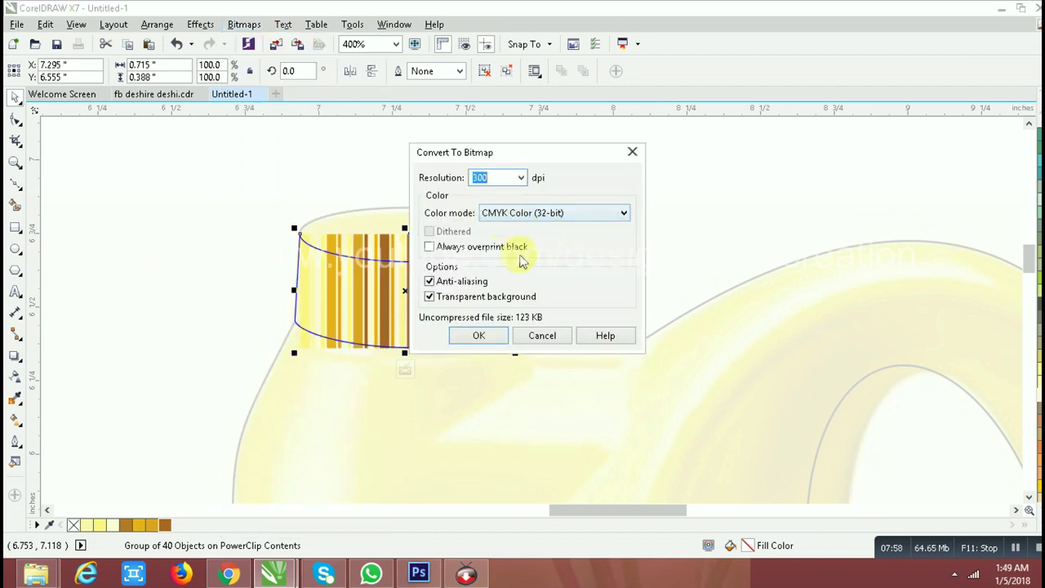
{"action": "left_click", "coordinate": [480, 335]}
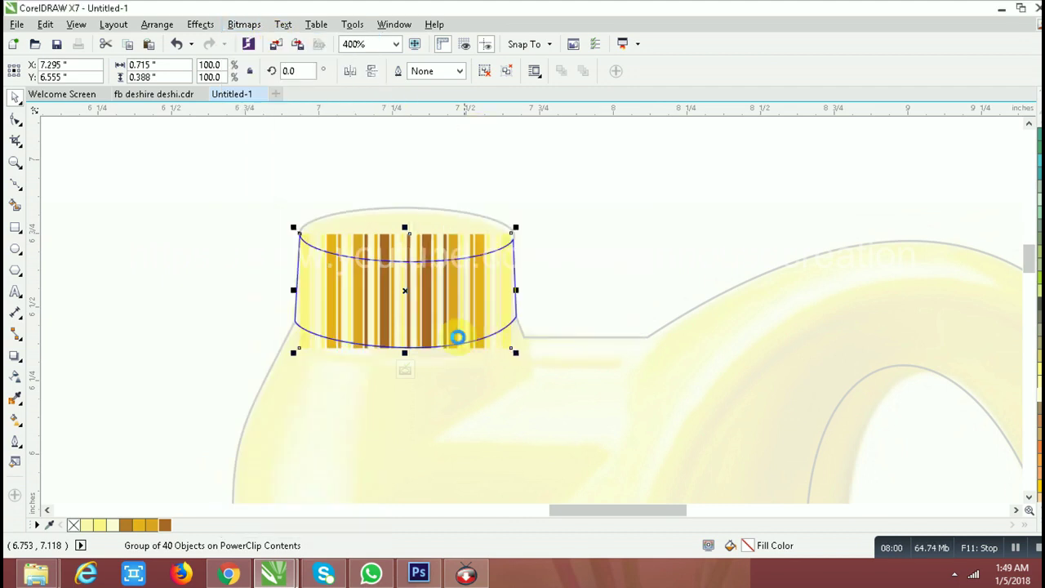
Apply a 3.3-pixel Gaussian Blur to the stripe bitmap and finish editing the PowerClip.
{"action": "scroll", "coordinate": [406, 299], "scroll_direction": "up", "scroll_amount": 1}
{"action": "scroll", "coordinate": [406, 299], "scroll_direction": "up", "scroll_amount": 1}
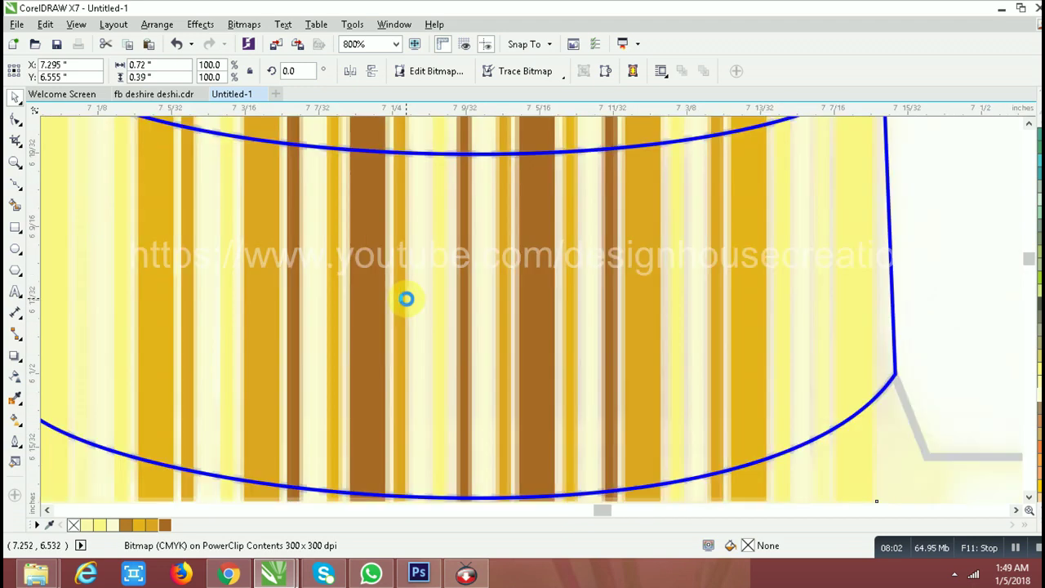
{"action": "scroll", "coordinate": [403, 299], "scroll_direction": "up", "scroll_amount": 1}
{"action": "left_click", "coordinate": [244, 24]}
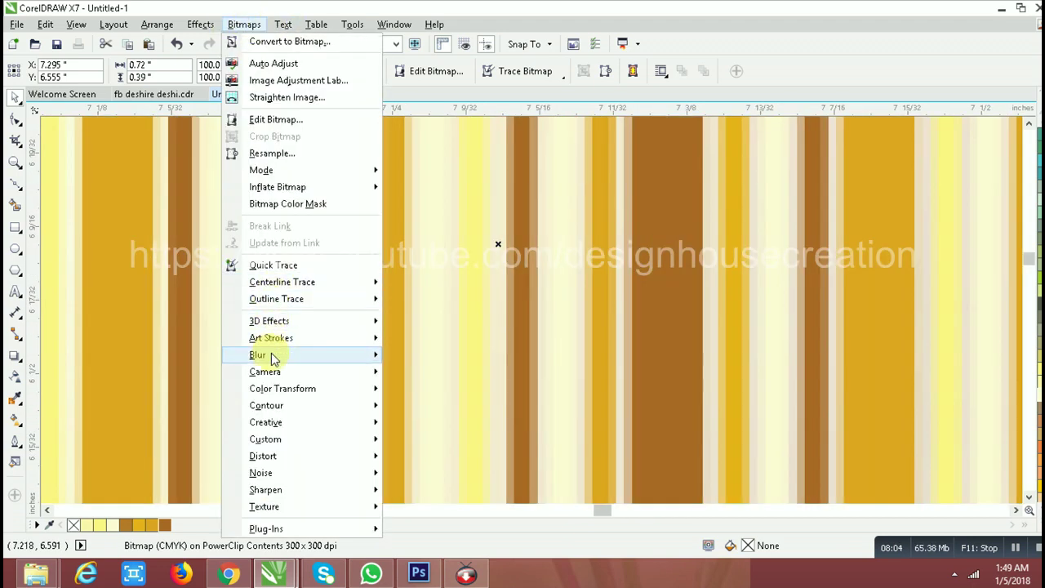
{"action": "mouse_move", "coordinate": [258, 354]}
{"action": "left_click", "coordinate": [408, 372]}
{"action": "left_click", "coordinate": [413, 364]}
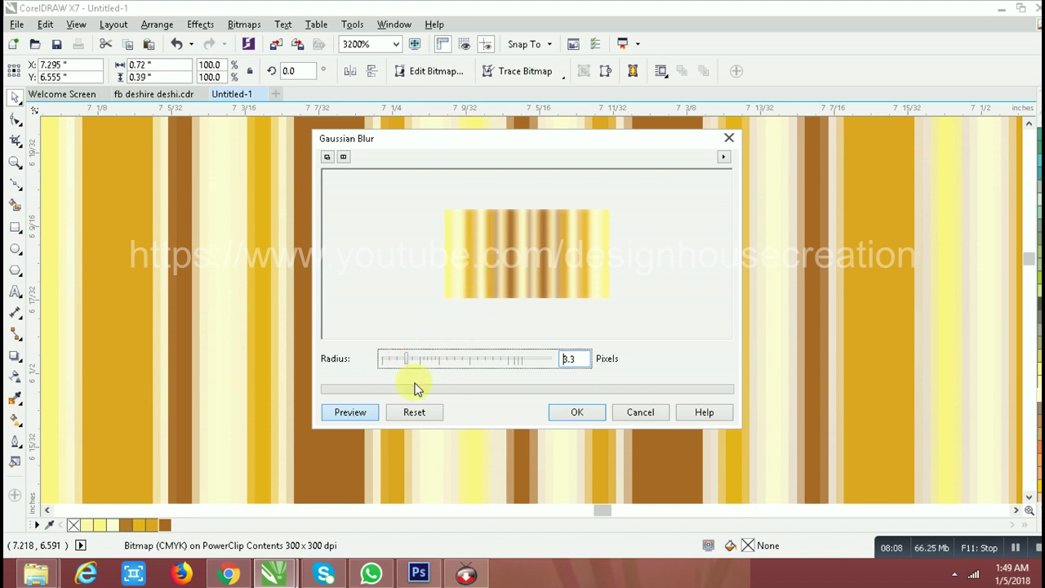
{"action": "left_click", "coordinate": [570, 411]}
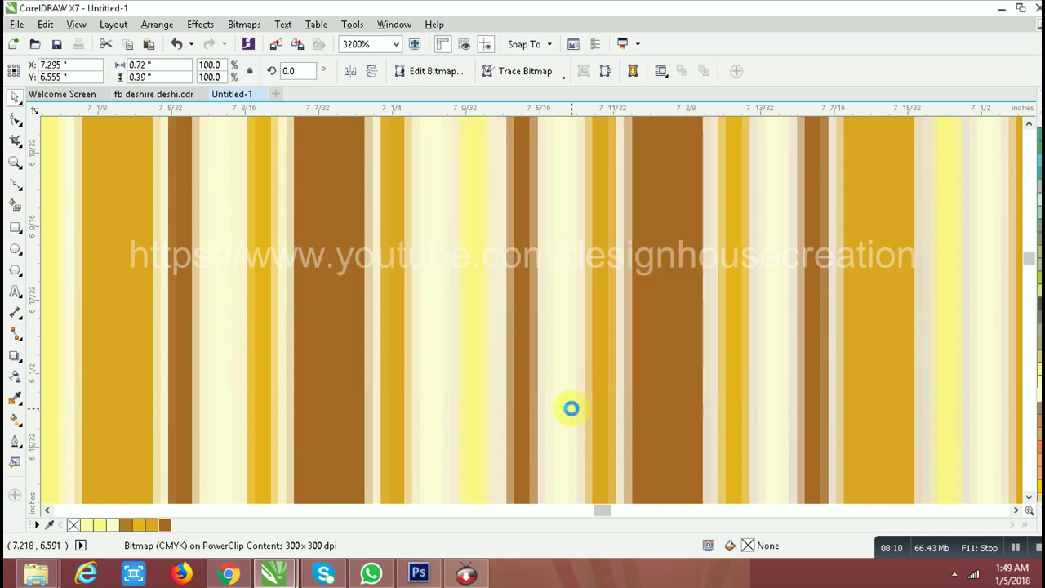
{"action": "scroll", "coordinate": [500, 308], "scroll_direction": "down", "scroll_amount": 2}
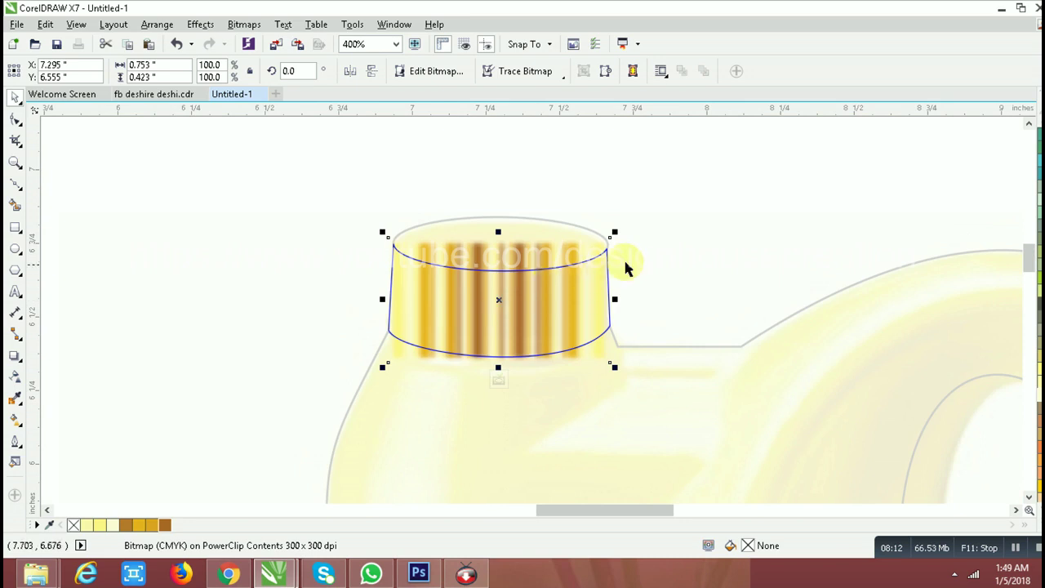
{"action": "left_click", "coordinate": [636, 266], "text": "ctrl"}
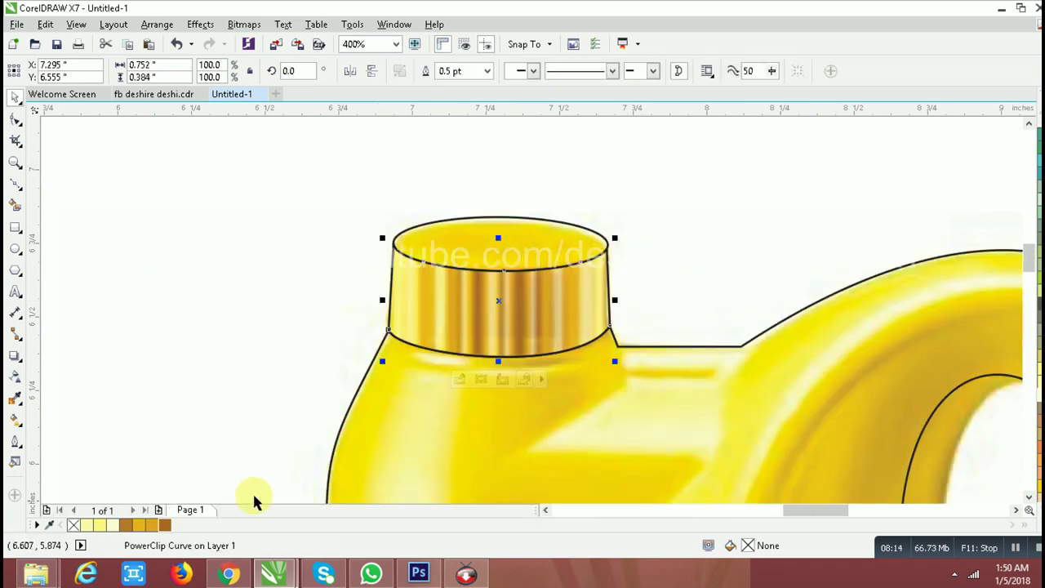
Give the cap body a deep gold fill after trying lighter yellow swatches.
{"action": "left_click", "coordinate": [102, 530]}
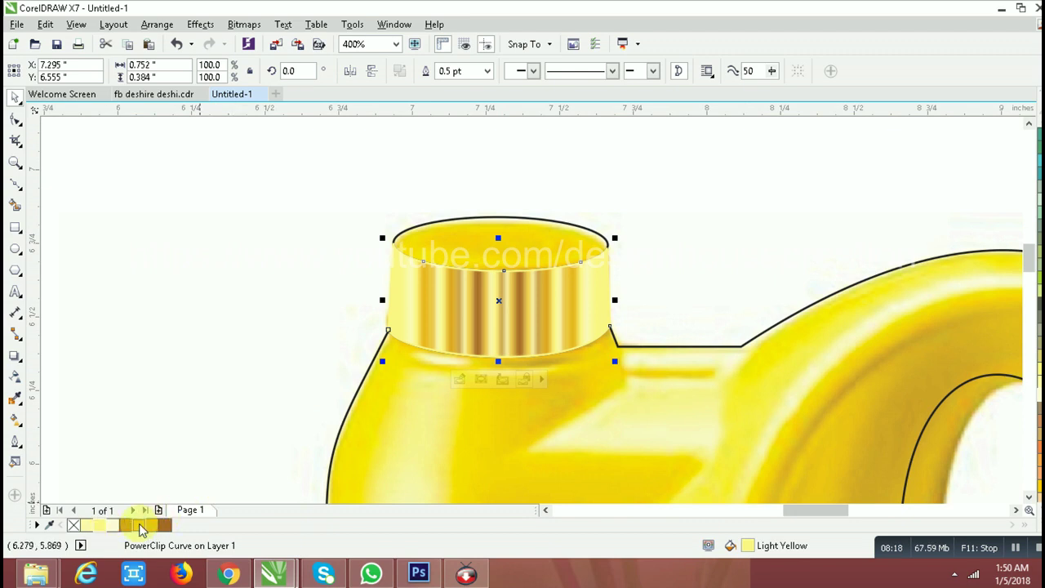
{"action": "left_click", "coordinate": [141, 529]}
{"action": "left_click", "coordinate": [1040, 369]}
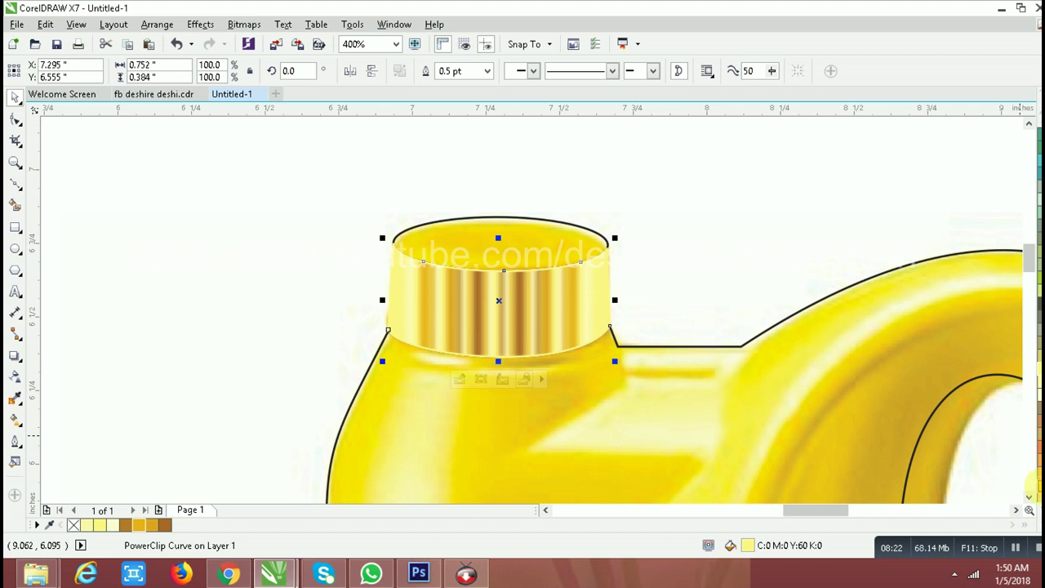
{"action": "left_click", "coordinate": [1039, 483]}
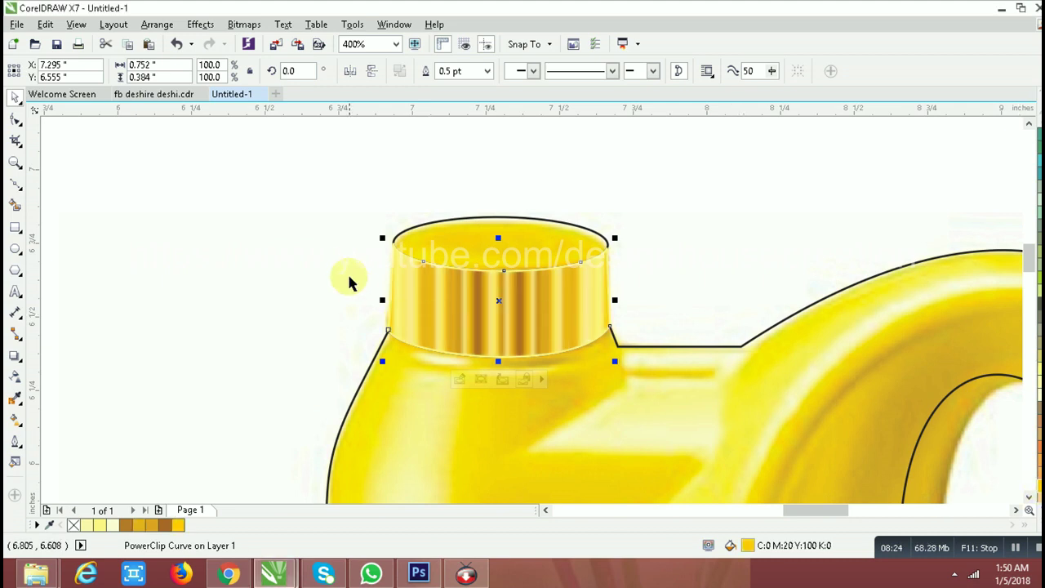
{"action": "left_click", "coordinate": [350, 275]}
{"action": "left_click", "coordinate": [365, 263]}
Fill the cap-top ellipse deep yellow.
{"action": "scroll", "coordinate": [365, 262], "scroll_direction": "down", "scroll_amount": 1}
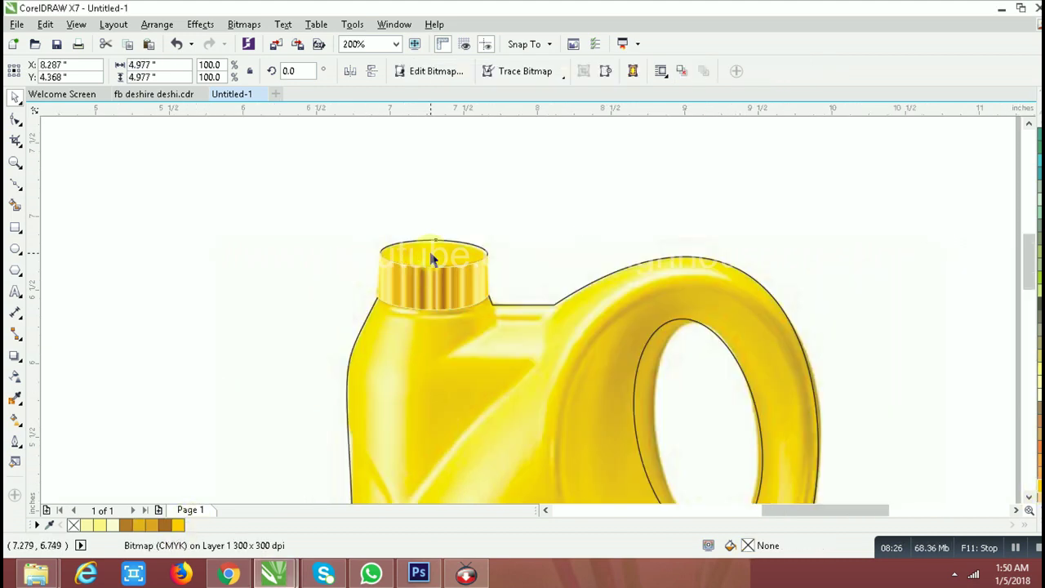
{"action": "left_click", "coordinate": [429, 248]}
{"action": "left_click", "coordinate": [176, 525]}
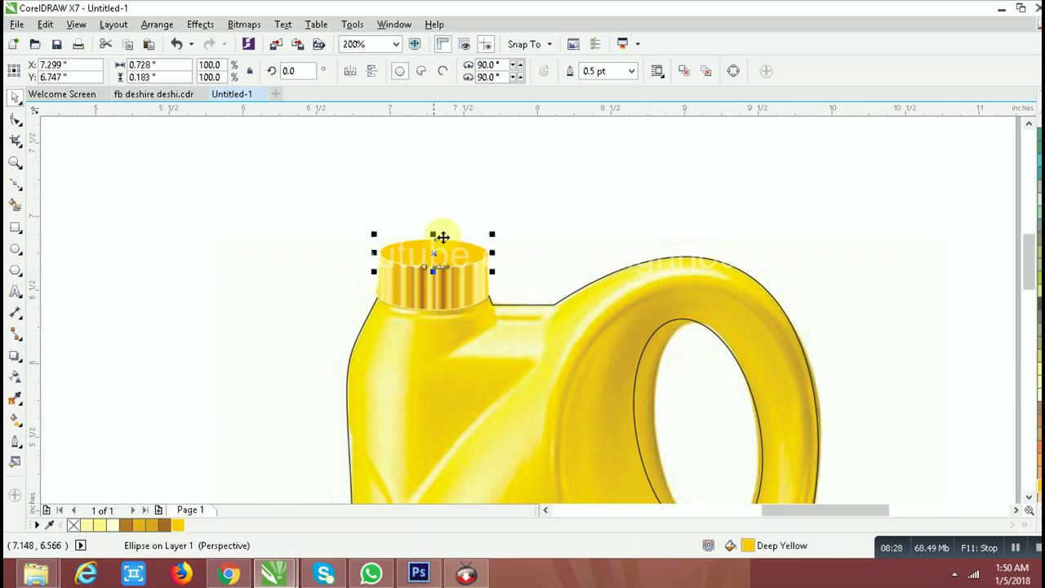
{"action": "scroll", "coordinate": [466, 249], "scroll_direction": "up", "scroll_amount": 1}
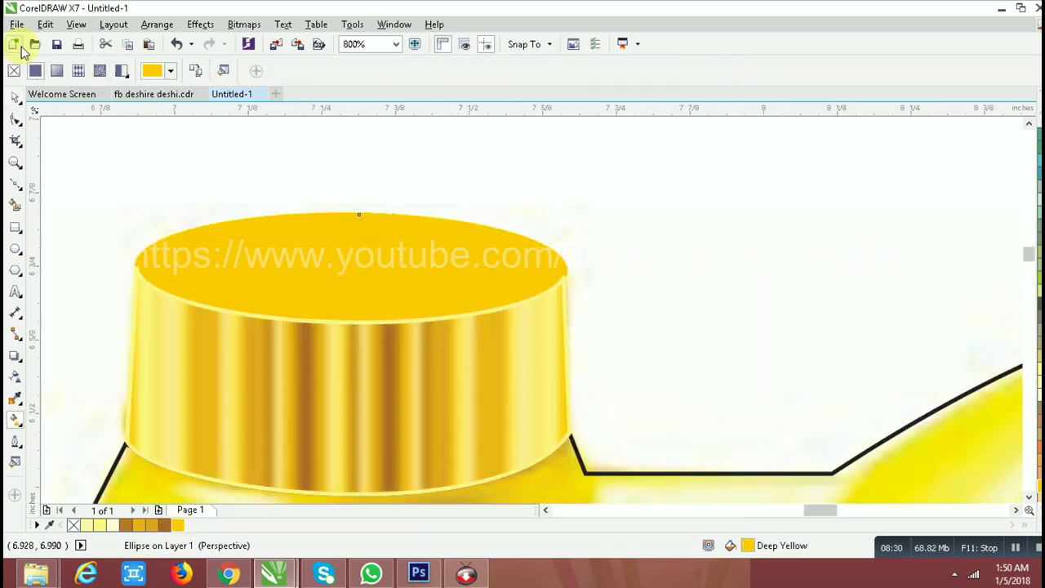
{"action": "scroll", "coordinate": [460, 249], "scroll_direction": "up", "scroll_amount": 1}
Add a darker orange-gold inner ellipse at 87.6% and a deep yellow centre ellipse at about 38.6%.
{"action": "left_click", "coordinate": [357, 238]}
{"action": "left_click", "coordinate": [387, 157]}
{"action": "left_click", "coordinate": [395, 241]}
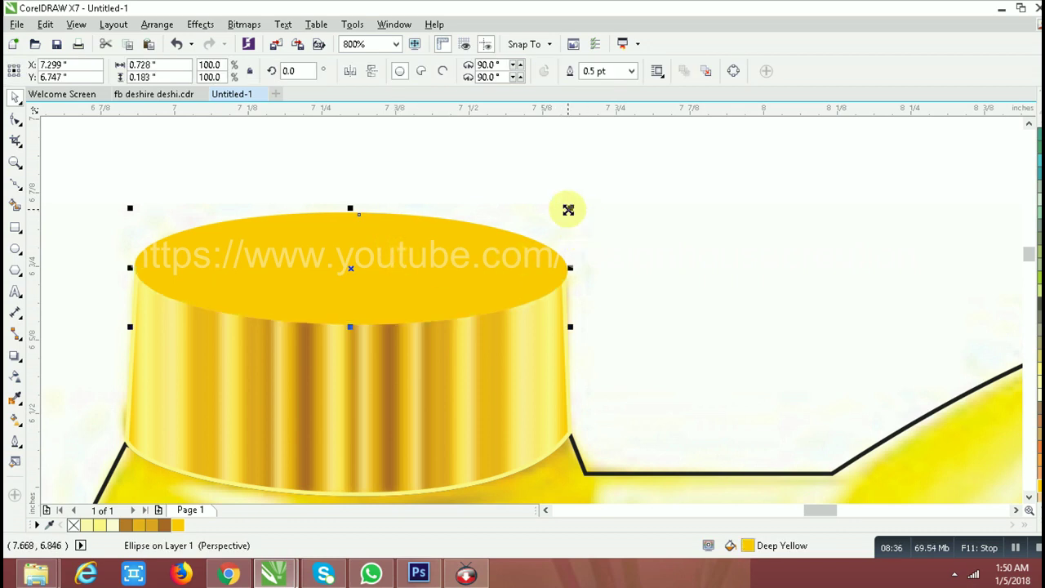
{"action": "left_click_drag", "start_coordinate": [570, 208], "coordinate": [542, 209]}
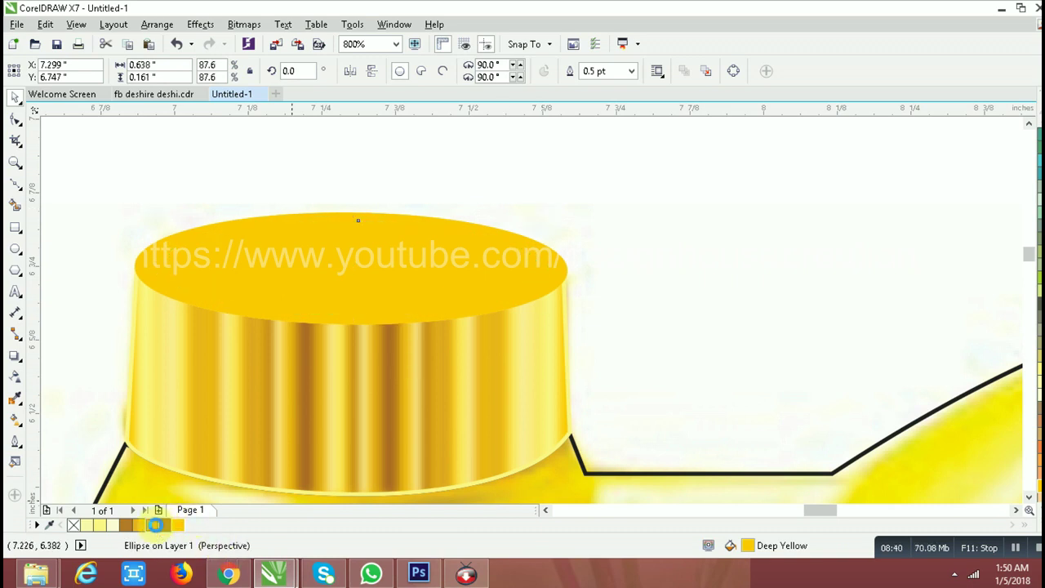
{"action": "left_click", "coordinate": [155, 526]}
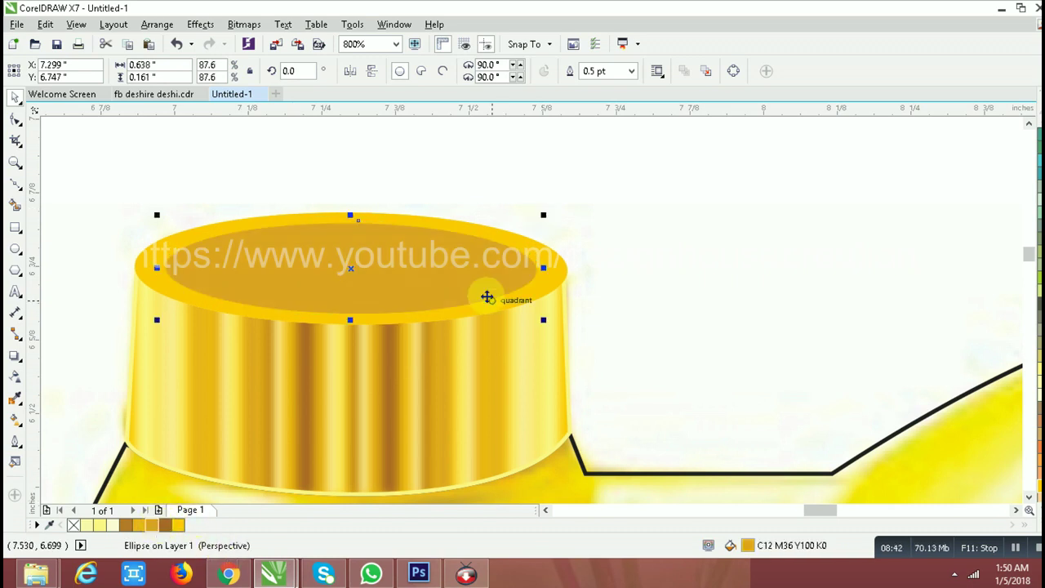
{"action": "left_click_drag", "start_coordinate": [544, 215], "coordinate": [438, 241]}
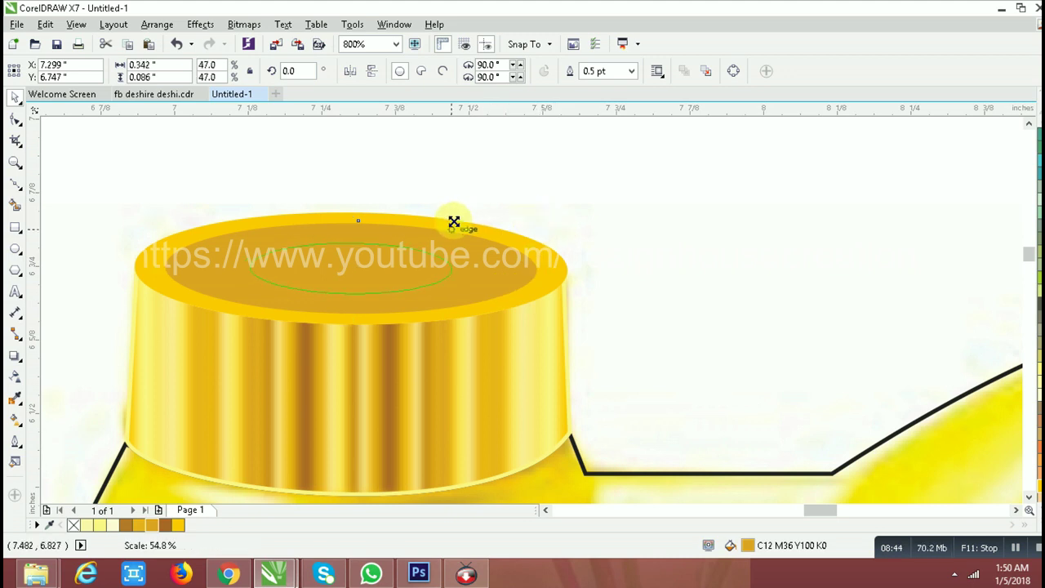
{"action": "left_click", "coordinate": [178, 525]}
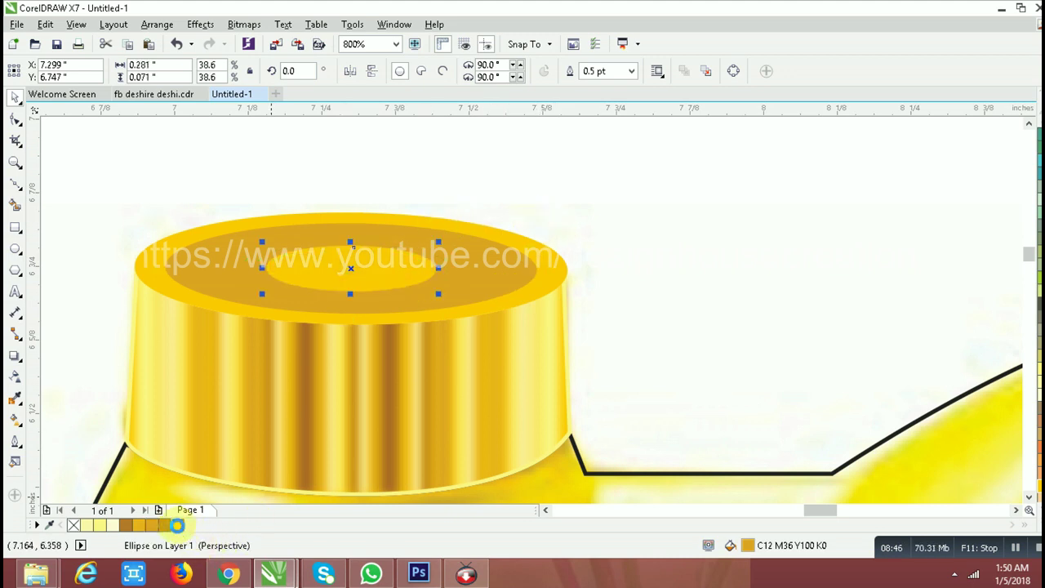
Convert the centre ellipse to a bitmap and Gaussian Blur it at about 8 pixels.
{"action": "left_click", "coordinate": [244, 24]}
{"action": "left_click", "coordinate": [367, 296]}
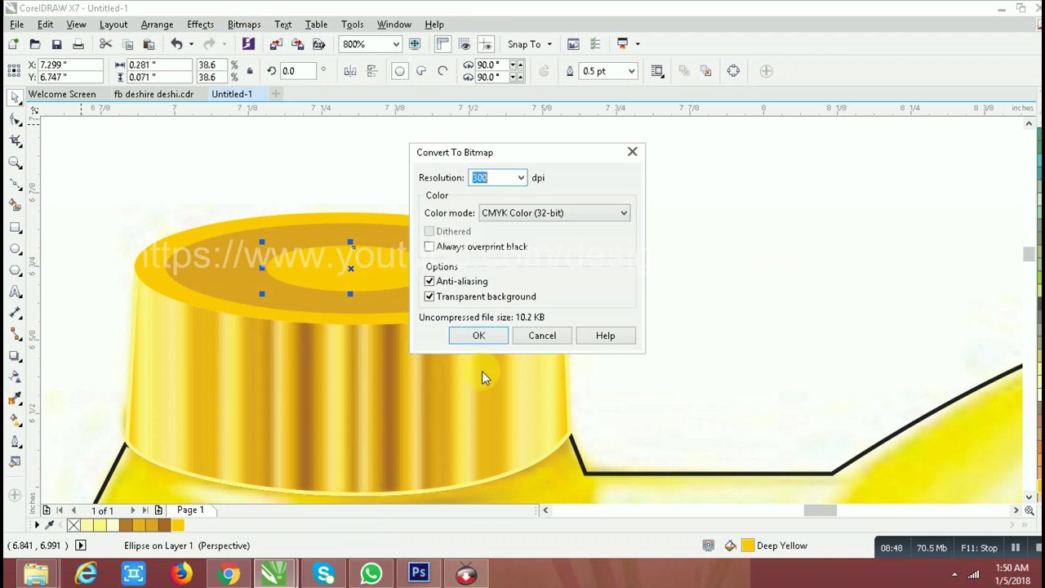
{"action": "left_click", "coordinate": [479, 334]}
{"action": "left_click", "coordinate": [243, 24]}
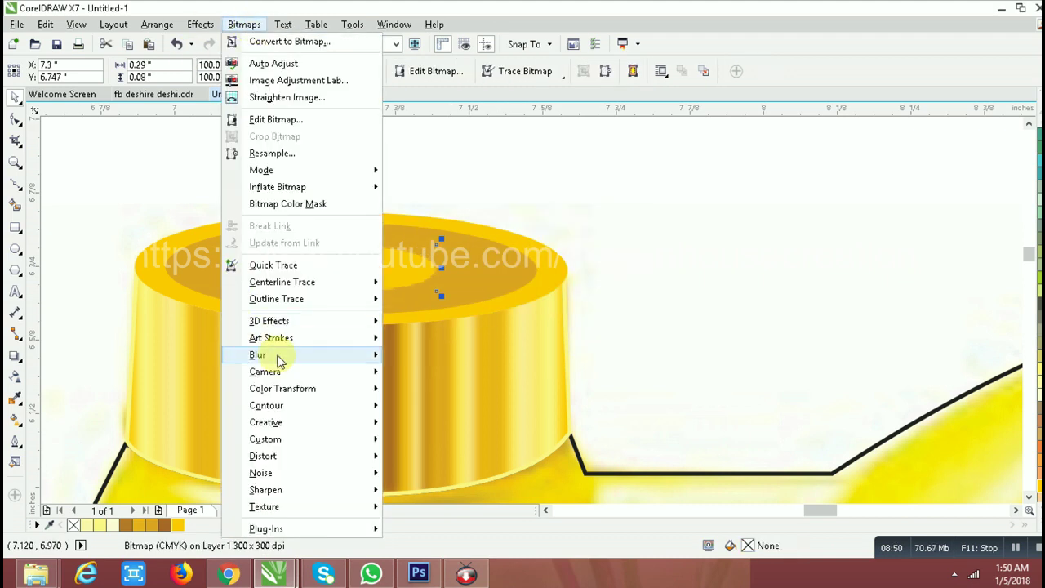
{"action": "mouse_move", "coordinate": [270, 355]}
{"action": "left_click", "coordinate": [437, 372]}
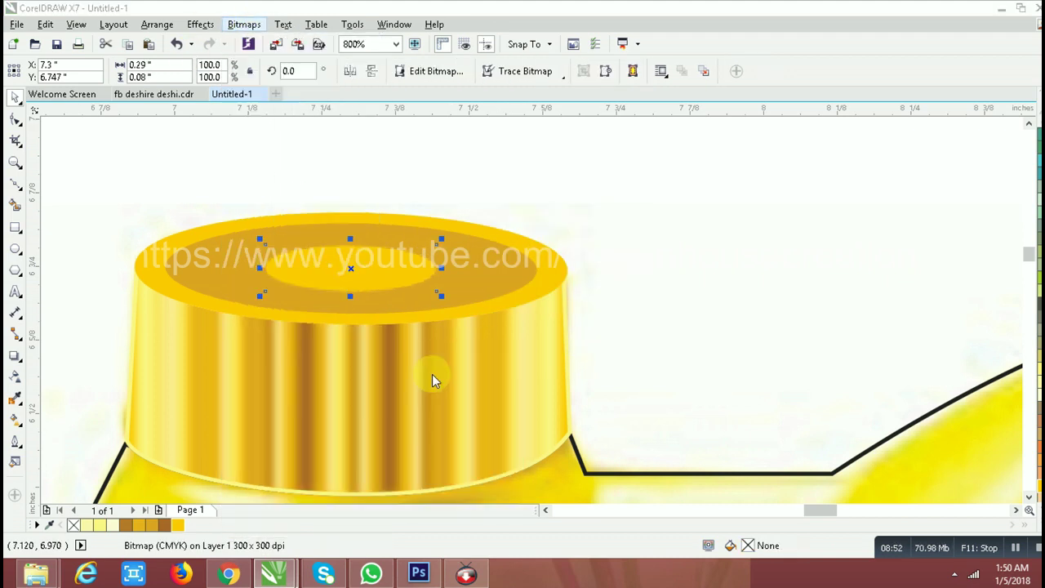
{"action": "left_click", "coordinate": [431, 359]}
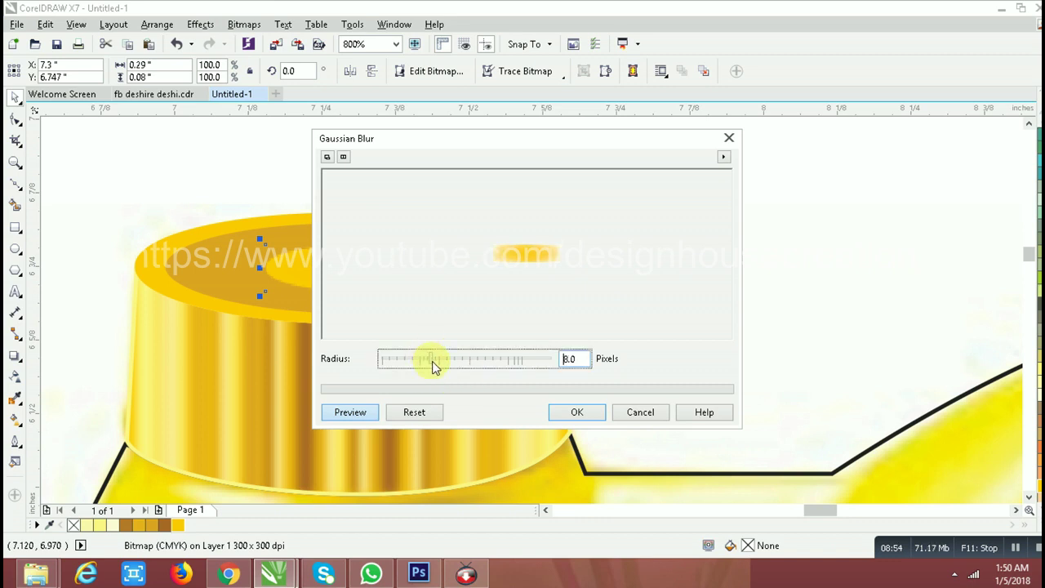
{"action": "left_click", "coordinate": [571, 413]}
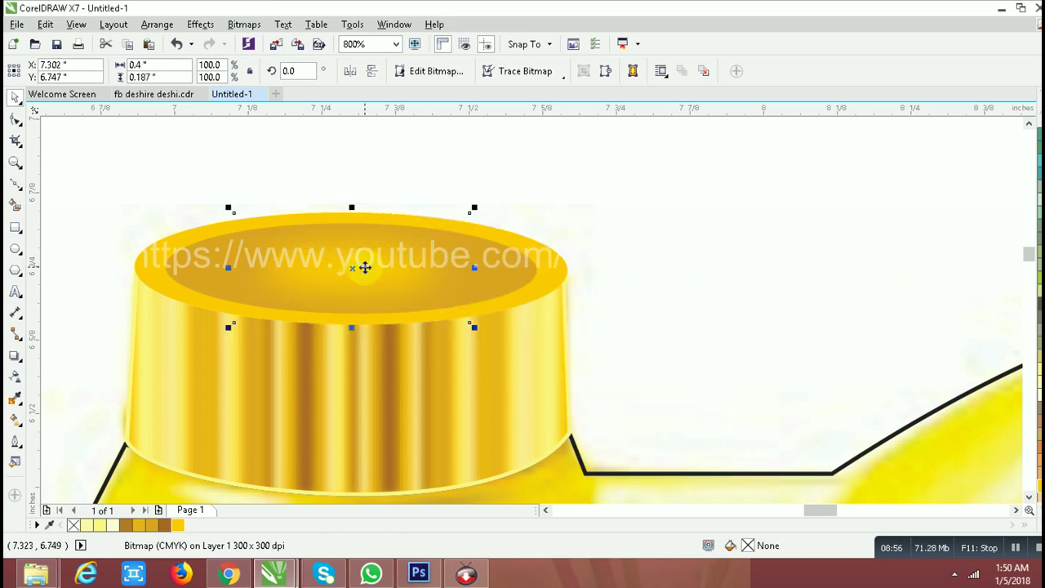
PowerClip the blurred bitmap inside the cap ellipse.
{"action": "right_click", "coordinate": [362, 270]}
{"action": "left_click", "coordinate": [431, 134]}
{"action": "left_click", "coordinate": [194, 268]}
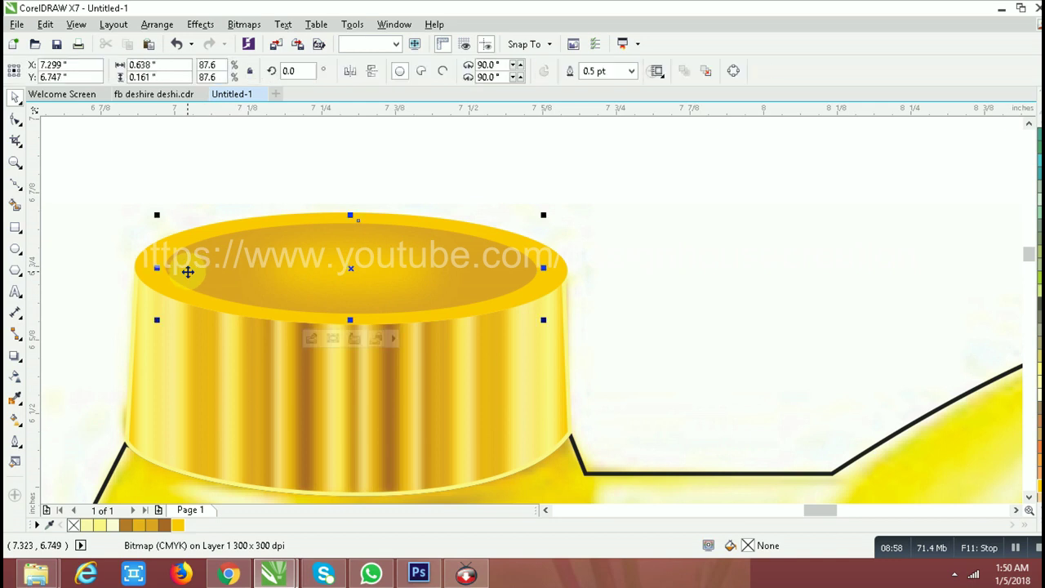
{"action": "scroll", "coordinate": [331, 186], "scroll_direction": "down", "scroll_amount": 1}
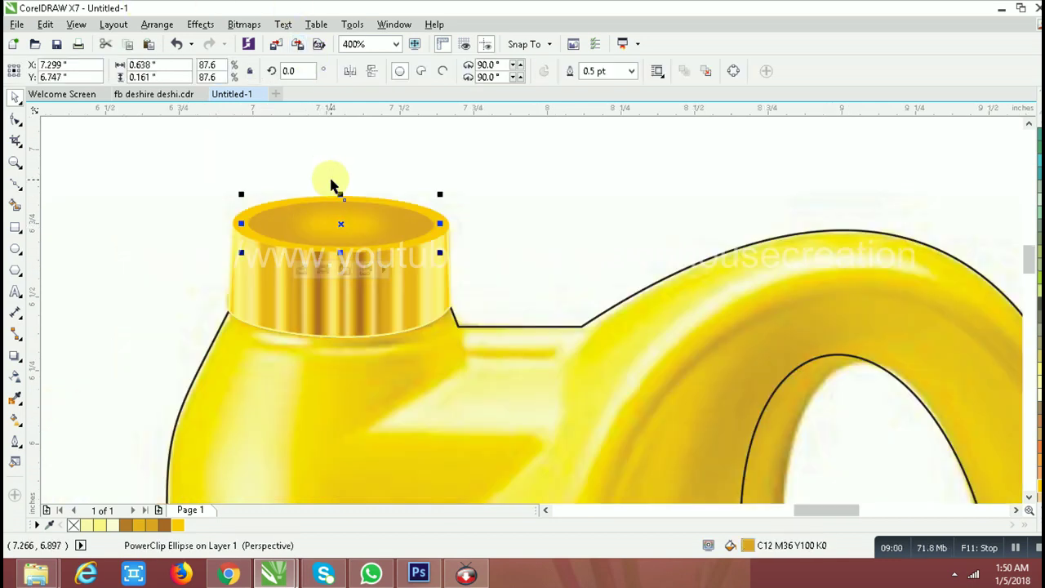
{"action": "scroll", "coordinate": [334, 189], "scroll_direction": "up", "scroll_amount": 1}
Convert the cap-top ellipse to a 300 dpi bitmap and apply an 8-pixel Gaussian Blur.
{"action": "left_click", "coordinate": [244, 24]}
{"action": "left_click", "coordinate": [271, 45]}
{"action": "left_click", "coordinate": [467, 333]}
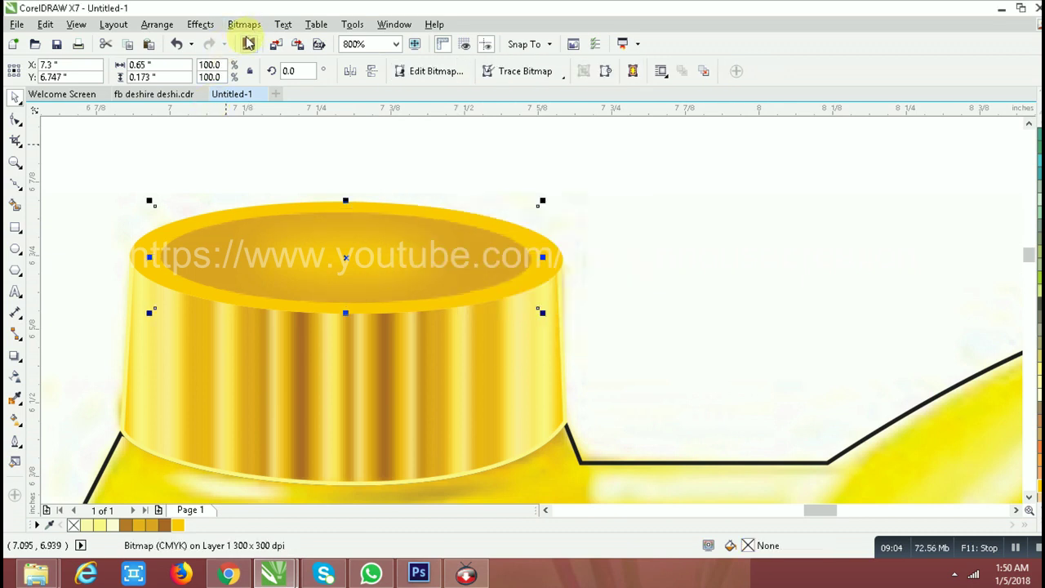
{"action": "left_click", "coordinate": [244, 24]}
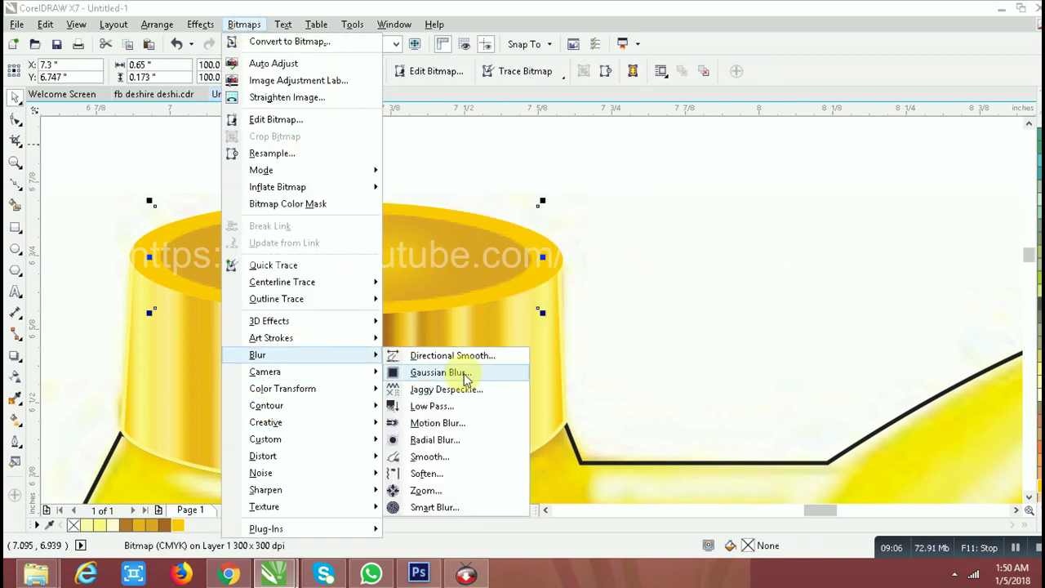
{"action": "left_click", "coordinate": [441, 373]}
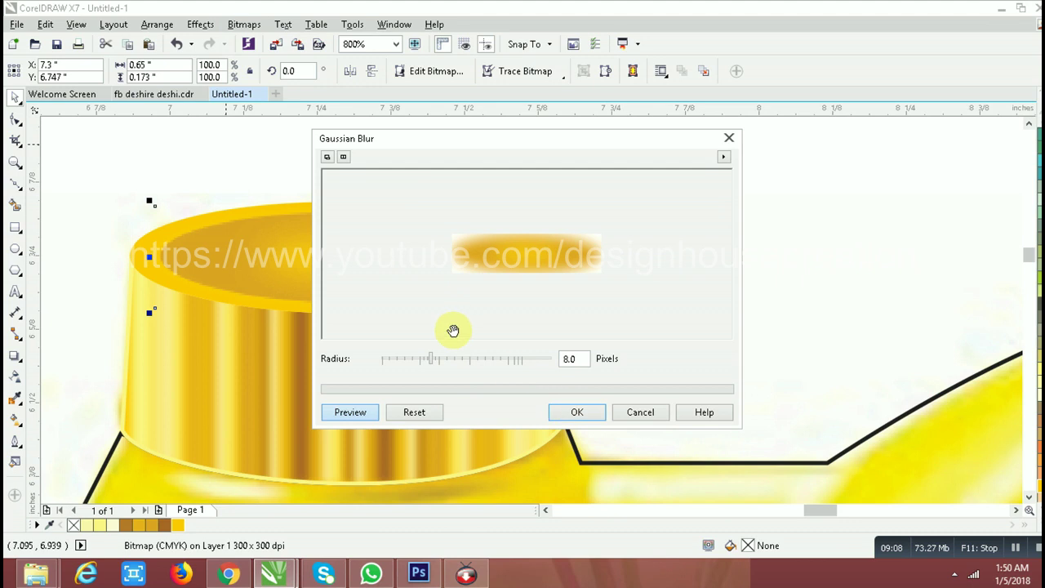
{"action": "left_click", "coordinate": [579, 414]}
{"action": "scroll", "coordinate": [483, 345], "scroll_direction": "down", "scroll_amount": 2}
Move the blurred highlight beside the cap and PowerClip it inside the cap-top ellipse.
{"action": "left_click_drag", "start_coordinate": [460, 327], "coordinate": [674, 203]}
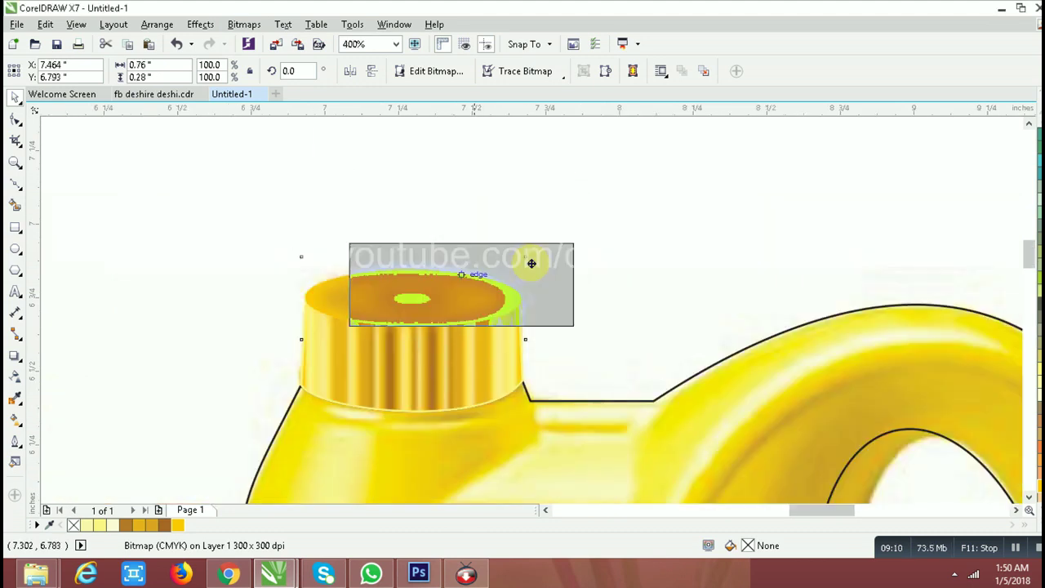
{"action": "right_click", "coordinate": [674, 203]}
{"action": "left_click", "coordinate": [736, 133]}
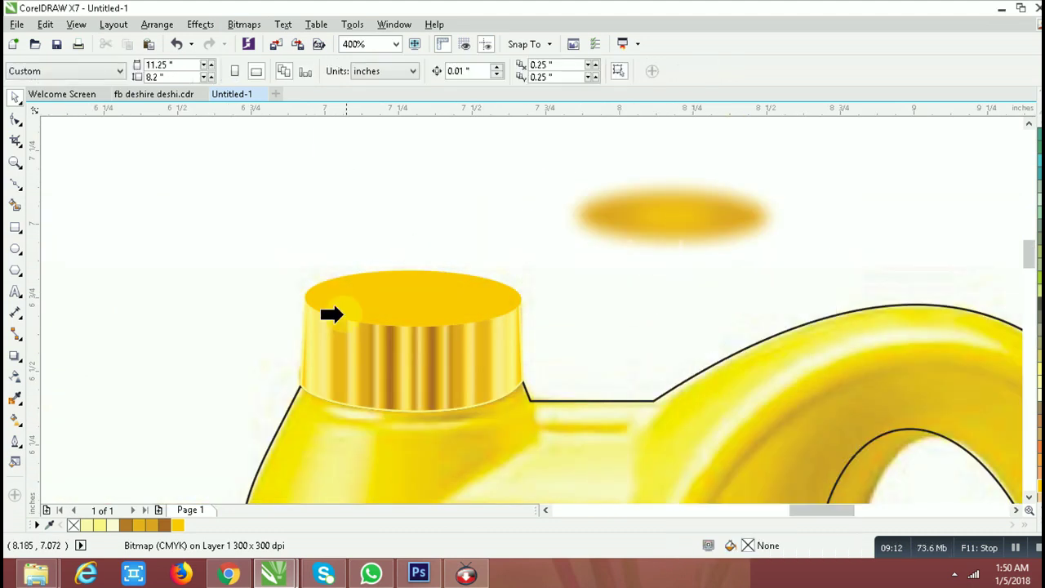
{"action": "left_click", "coordinate": [378, 288]}
{"action": "left_click", "coordinate": [450, 217]}
{"action": "scroll", "coordinate": [443, 219], "scroll_direction": "down", "scroll_amount": 2}
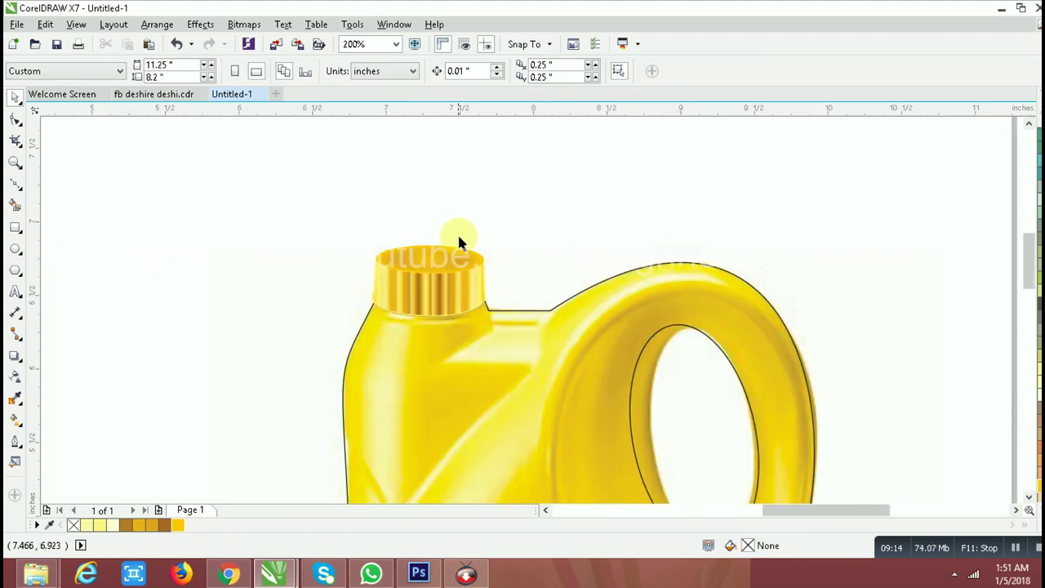
Scale the cap-top ellipse down evenly to 54.4%, centred on the cap.
{"action": "left_click", "coordinate": [460, 245]}
{"action": "scroll", "coordinate": [460, 243], "scroll_direction": "up", "scroll_amount": 2}
{"action": "scroll", "coordinate": [460, 243], "scroll_direction": "up", "scroll_amount": 2}
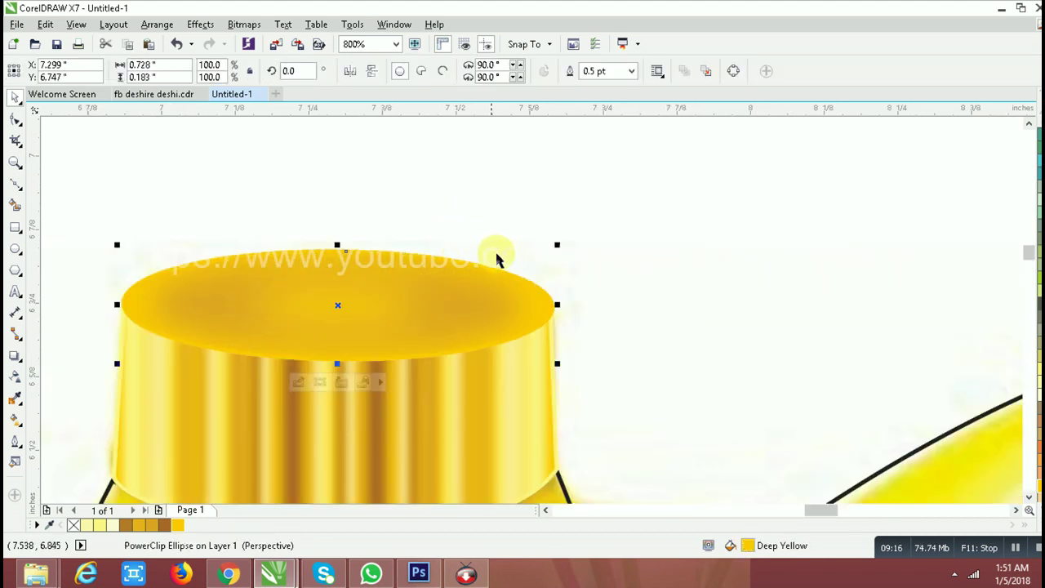
{"action": "left_click_drag", "start_coordinate": [556, 248], "coordinate": [460, 261]}
{"action": "scroll", "coordinate": [441, 268], "scroll_direction": "down", "scroll_amount": 1}
{"action": "scroll", "coordinate": [421, 280], "scroll_direction": "down", "scroll_amount": 1}
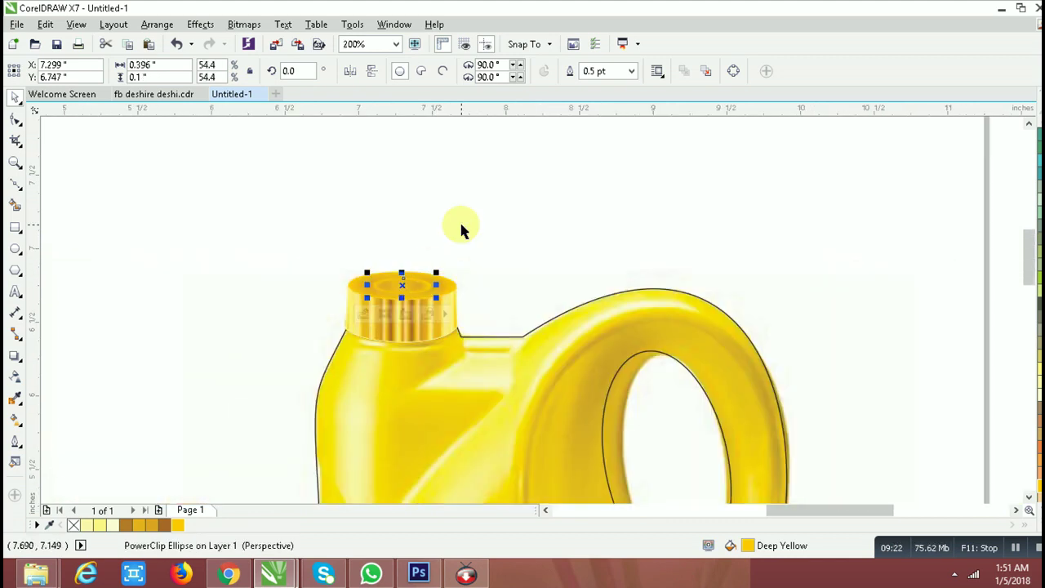
{"action": "left_click", "coordinate": [459, 220]}
{"action": "scroll", "coordinate": [445, 235], "scroll_direction": "down", "scroll_amount": 1}
{"action": "scroll", "coordinate": [560, 311], "scroll_direction": "down", "scroll_amount": 1}
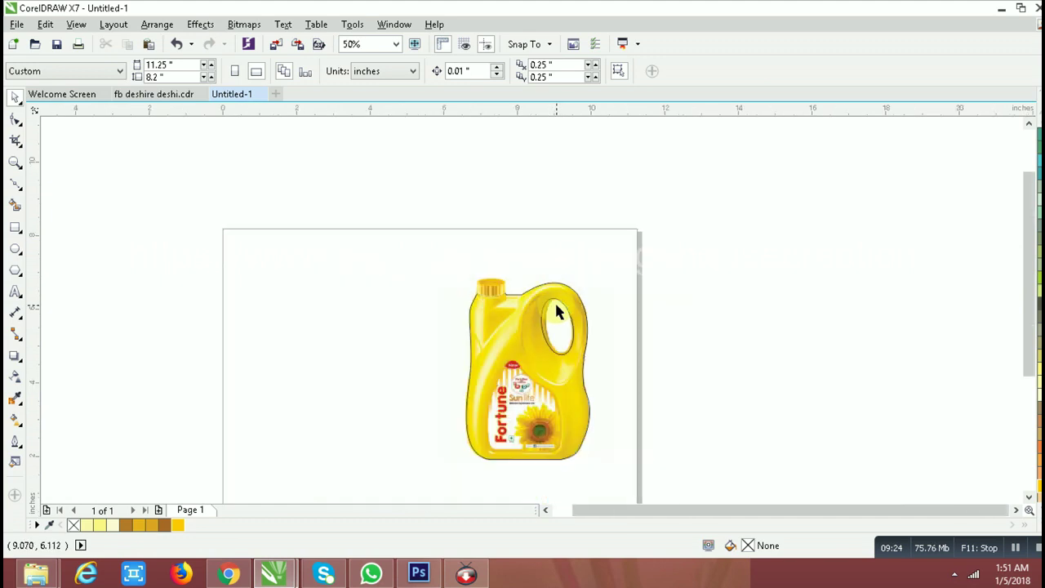
{"action": "scroll", "coordinate": [569, 368], "scroll_direction": "up", "scroll_amount": 1}
{"action": "left_click", "coordinate": [434, 298]}
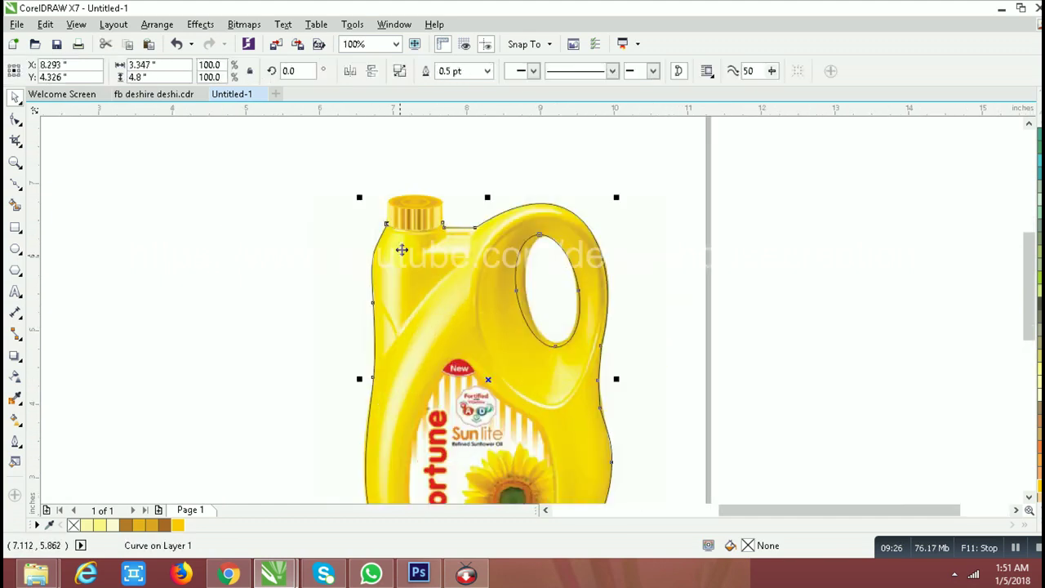
{"action": "scroll", "coordinate": [404, 246], "scroll_direction": "down", "scroll_amount": 1}
{"action": "scroll", "coordinate": [413, 266], "scroll_direction": "up", "scroll_amount": 1}
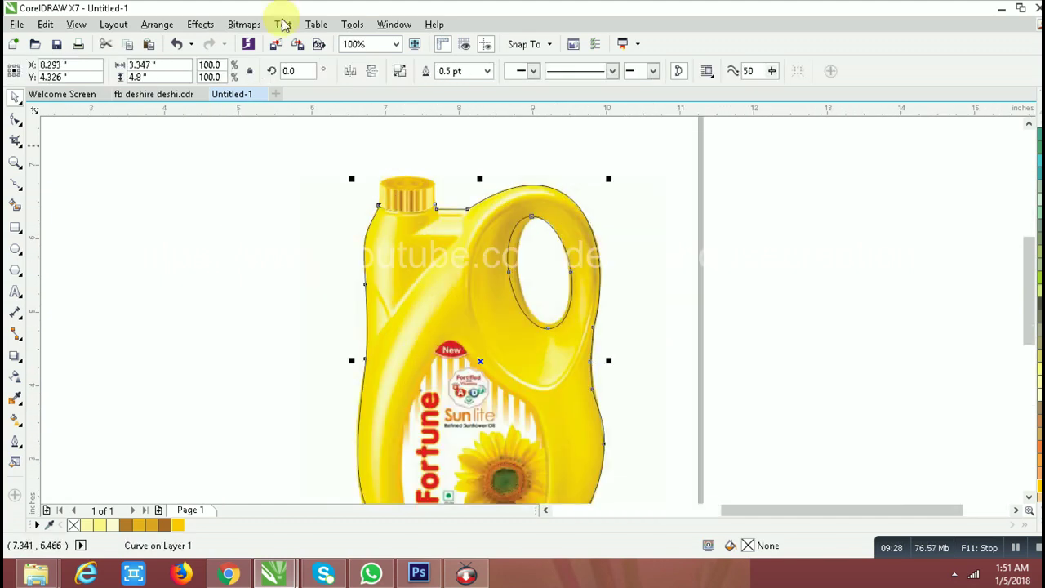
With the Bezier tool, place the highlight's first nodes down the bottle's left side.
{"action": "left_click", "coordinate": [14, 189]}
{"action": "left_click", "coordinate": [53, 215]}
{"action": "scroll", "coordinate": [319, 224], "scroll_direction": "down", "scroll_amount": 1}
{"action": "scroll", "coordinate": [392, 286], "scroll_direction": "up", "scroll_amount": 1}
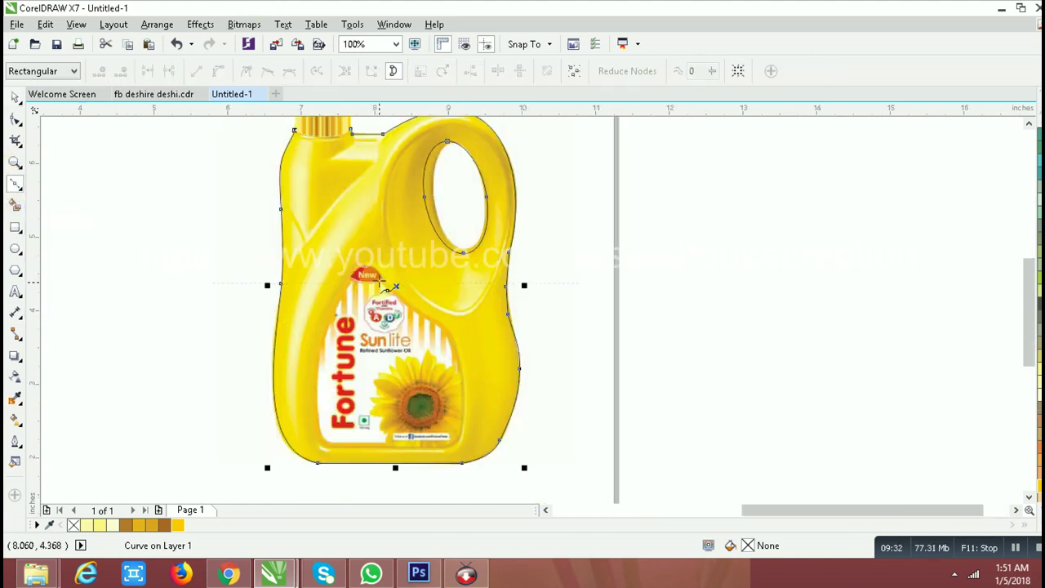
{"action": "scroll", "coordinate": [346, 197], "scroll_direction": "up", "scroll_amount": 1}
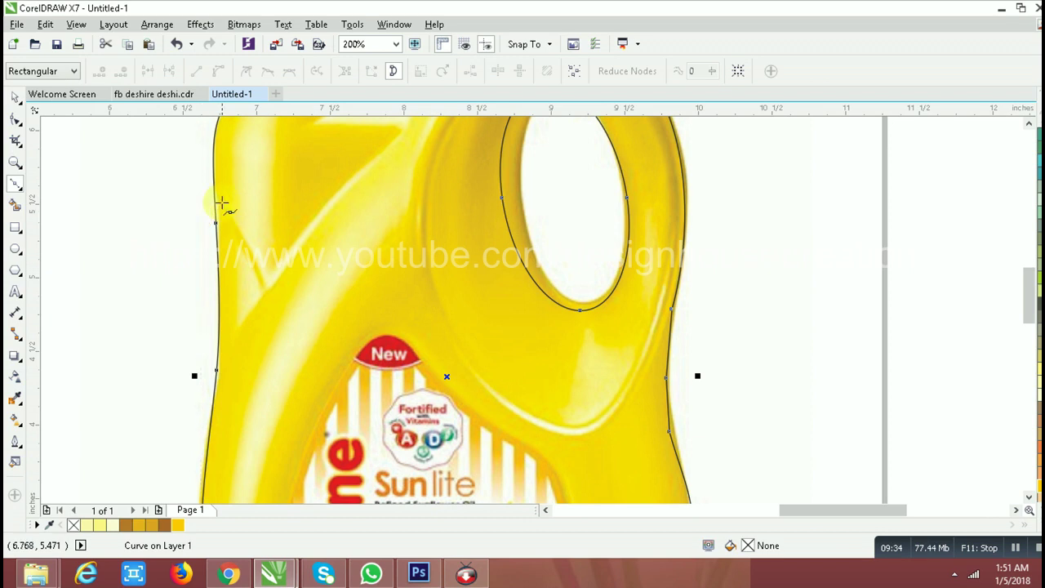
{"action": "left_click", "coordinate": [213, 194]}
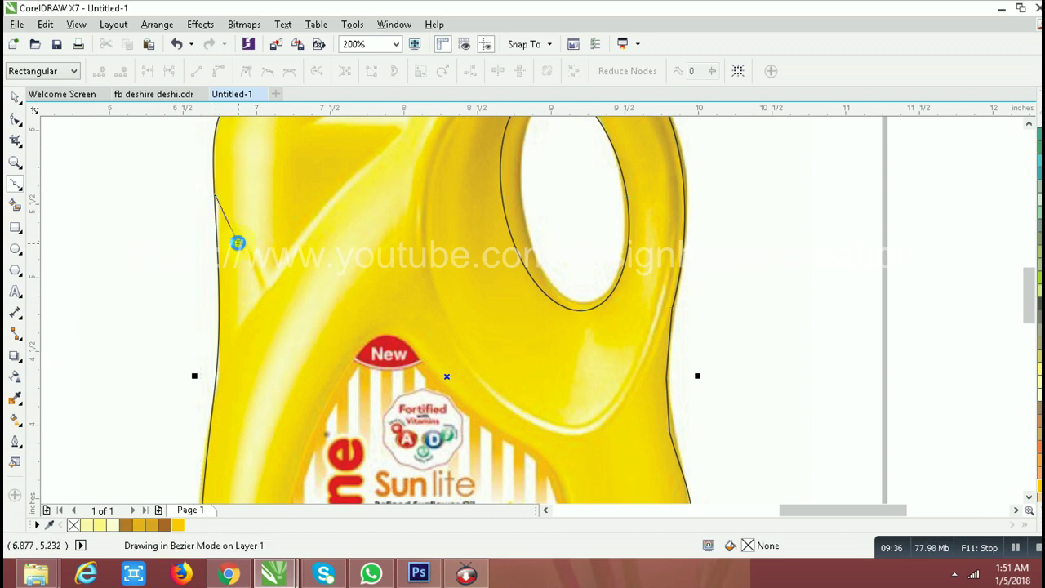
{"action": "left_click", "coordinate": [263, 294]}
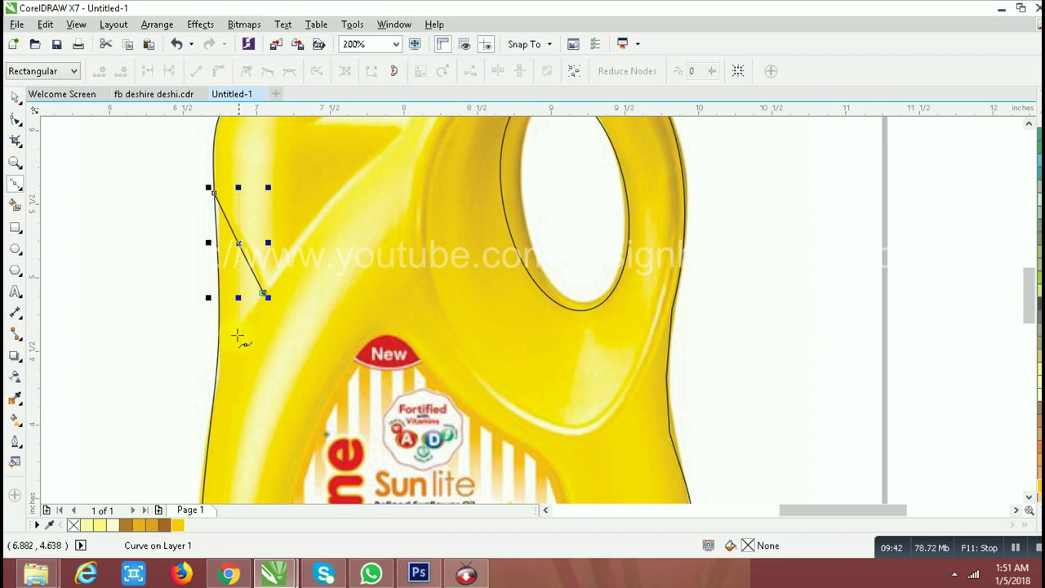
{"action": "left_click", "coordinate": [211, 371]}
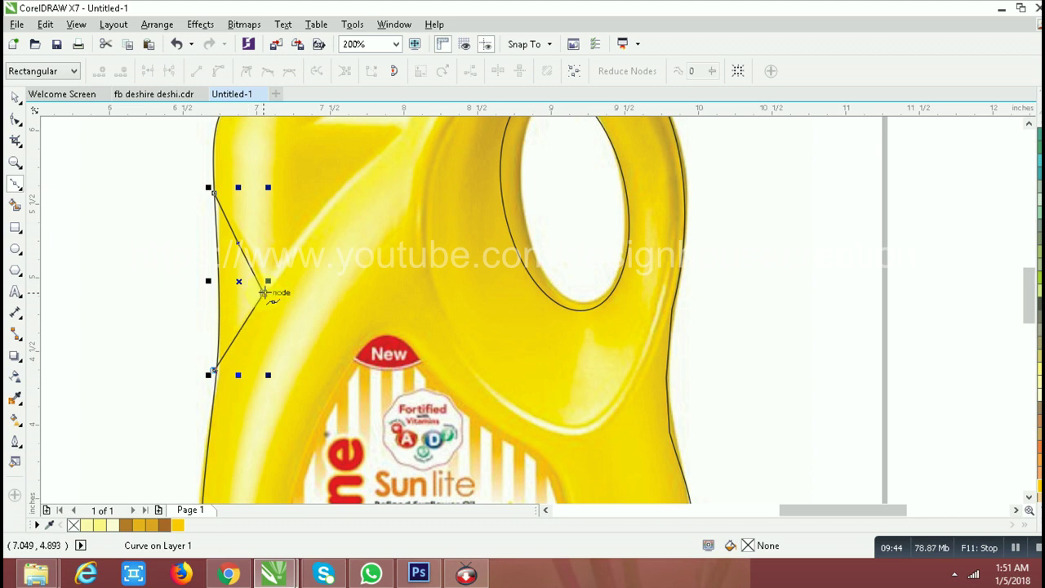
Extend the curve up across the shoulder toward the handle base and close it at the start node.
{"action": "left_click", "coordinate": [212, 374]}
{"action": "left_click_drag", "start_coordinate": [213, 379], "coordinate": [256, 323]}
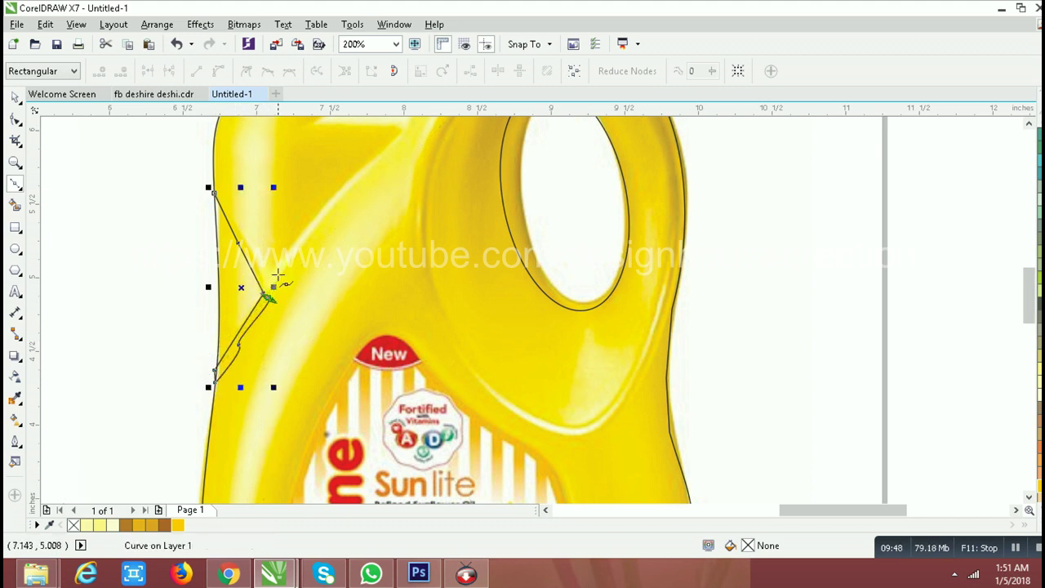
{"action": "left_click", "coordinate": [325, 203]}
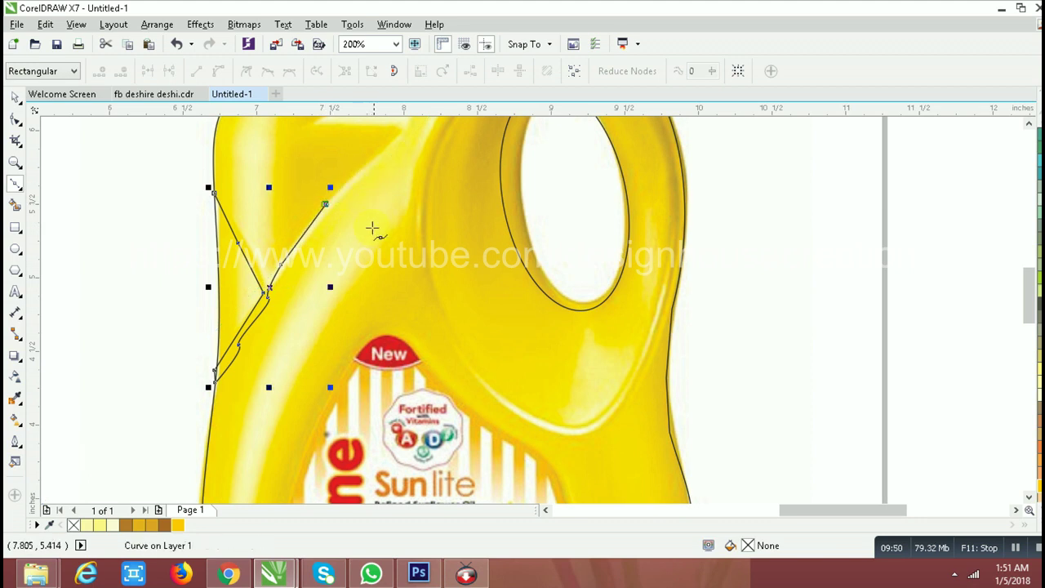
{"action": "scroll", "coordinate": [374, 213], "scroll_direction": "down", "scroll_amount": 1}
{"action": "scroll", "coordinate": [373, 174], "scroll_direction": "up", "scroll_amount": 1}
{"action": "left_click", "coordinate": [404, 188]}
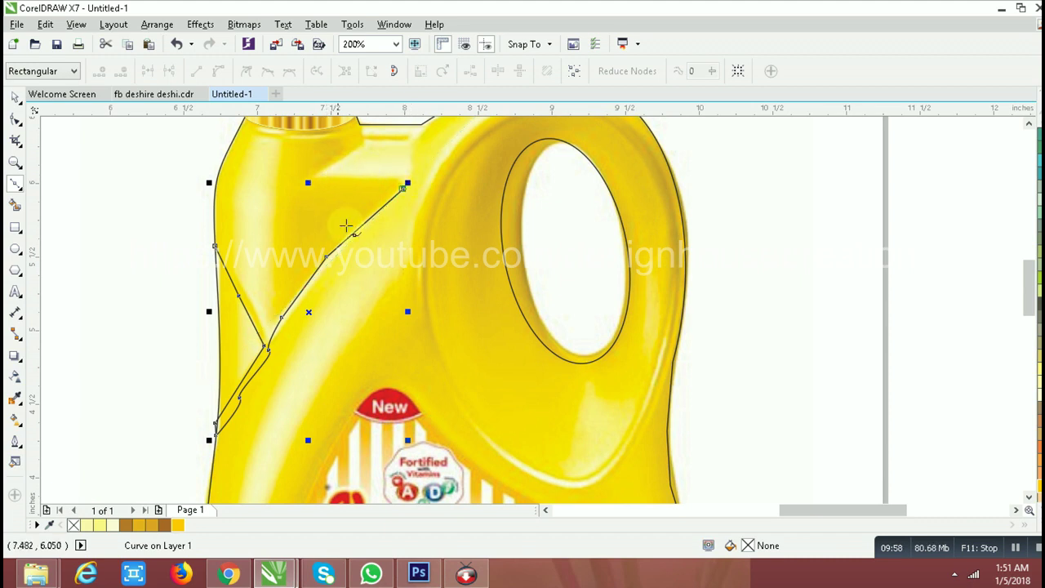
{"action": "mouse_move", "coordinate": [399, 180]}
{"action": "left_mouse_down"}
{"action": "mouse_move", "coordinate": [351, 227]}
{"action": "mouse_move", "coordinate": [343, 252]}
{"action": "left_mouse_up"}
{"action": "mouse_move", "coordinate": [293, 282]}
{"action": "left_mouse_down"}
{"action": "mouse_move", "coordinate": [281, 312]}
{"action": "mouse_move", "coordinate": [249, 294]}
{"action": "left_mouse_up"}
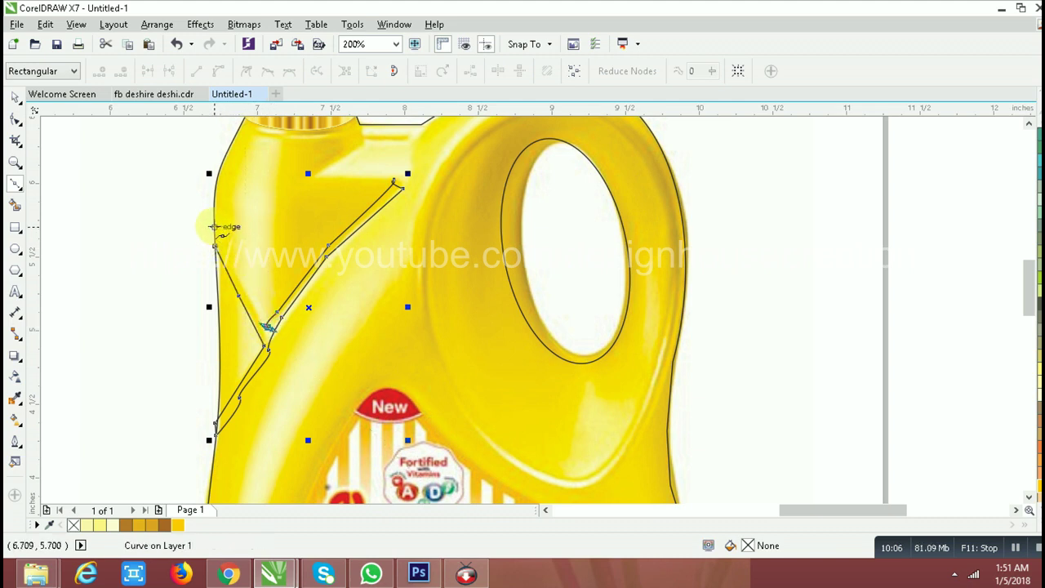
{"action": "left_click", "coordinate": [214, 246]}
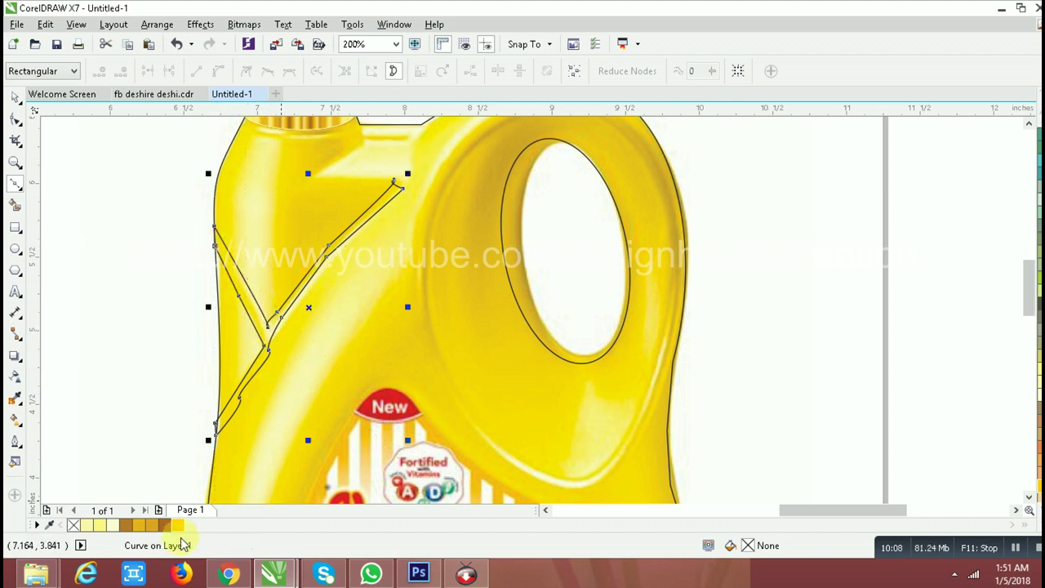
Fill the highlight shape light yellow, remove its outline and delete a lower node.
{"action": "left_click", "coordinate": [101, 526]}
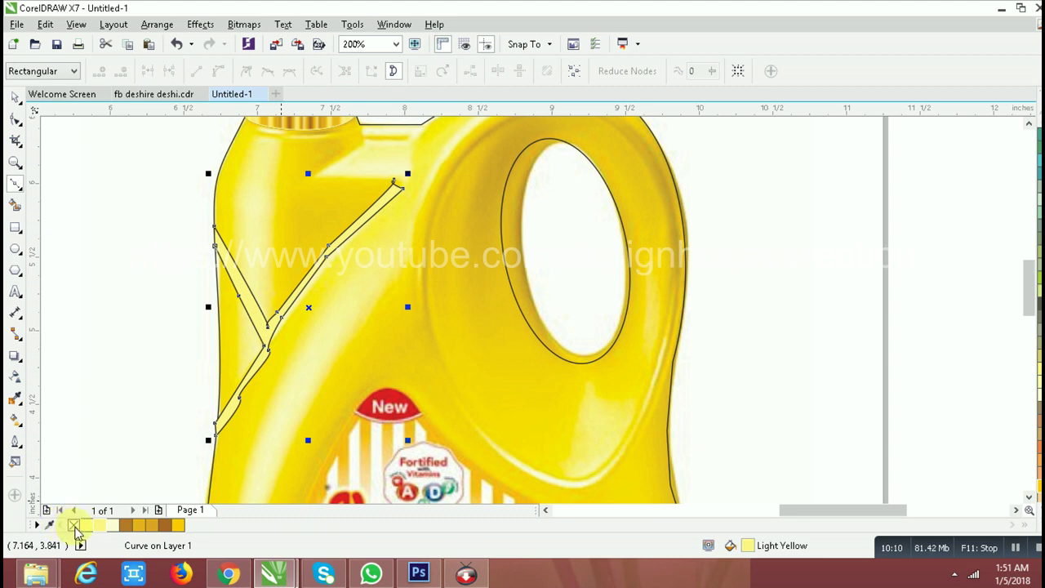
{"action": "right_click", "coordinate": [73, 526]}
{"action": "left_click", "coordinate": [16, 120]}
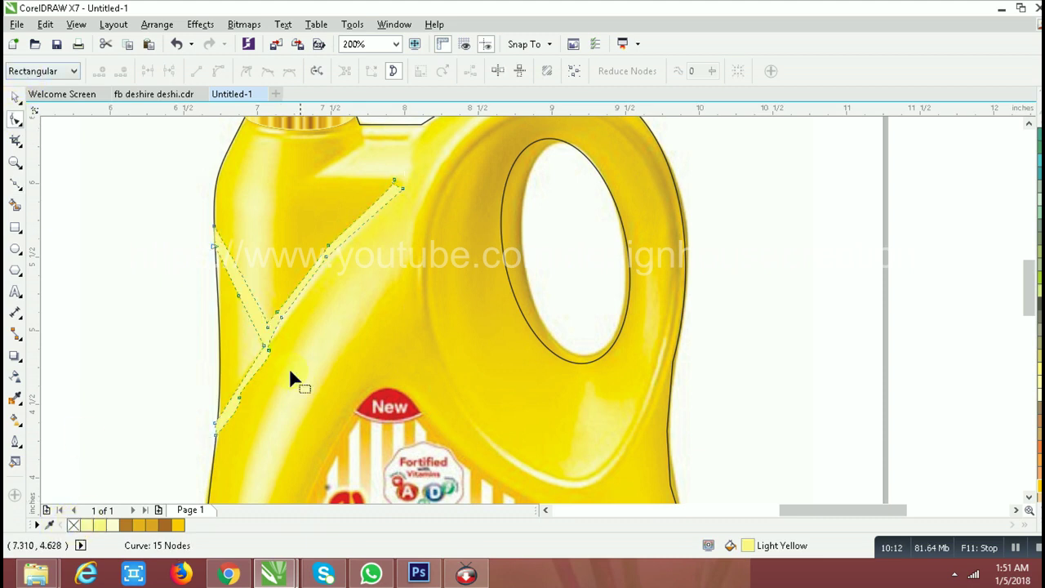
{"action": "left_click_drag", "start_coordinate": [287, 398], "coordinate": [288, 400]}
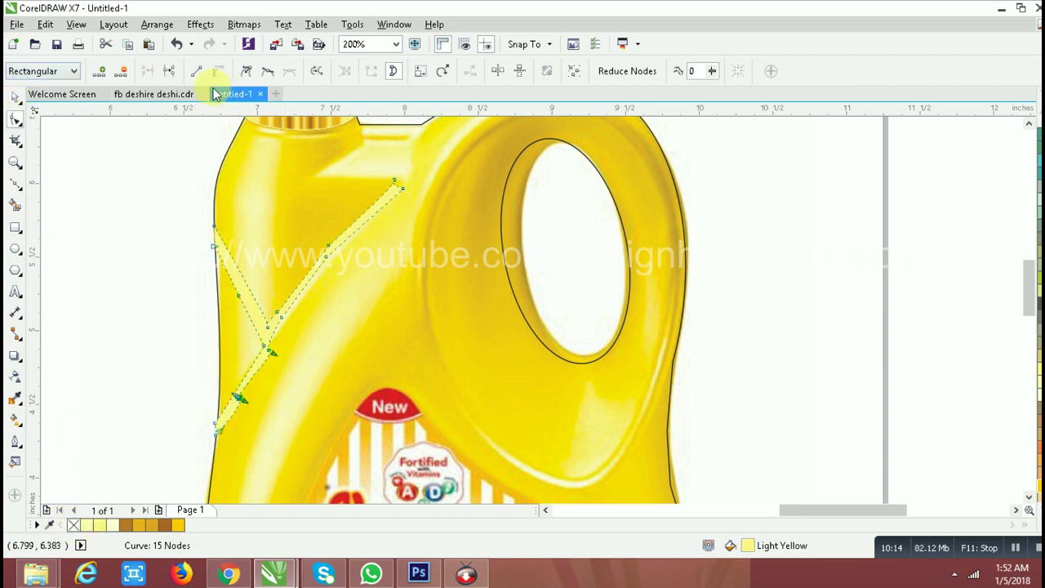
{"action": "left_click", "coordinate": [121, 71]}
Delete the extra nodes around the crossing, leaving an 8-node band.
{"action": "double_click", "coordinate": [270, 346]}
{"action": "double_click", "coordinate": [282, 312]}
{"action": "double_click", "coordinate": [324, 258]}
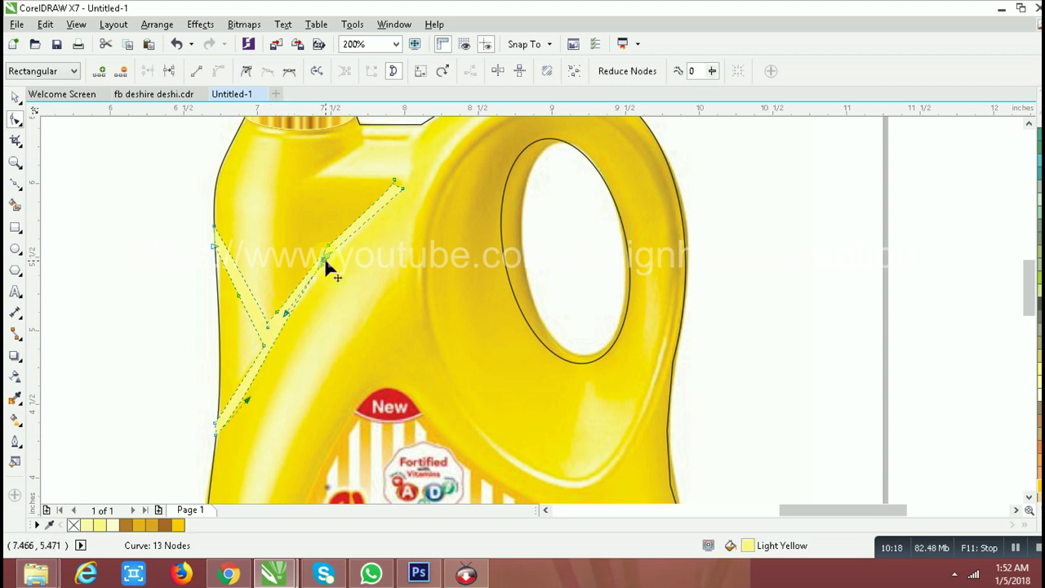
{"action": "double_click", "coordinate": [326, 257]}
{"action": "double_click", "coordinate": [327, 245]}
{"action": "double_click", "coordinate": [276, 312]}
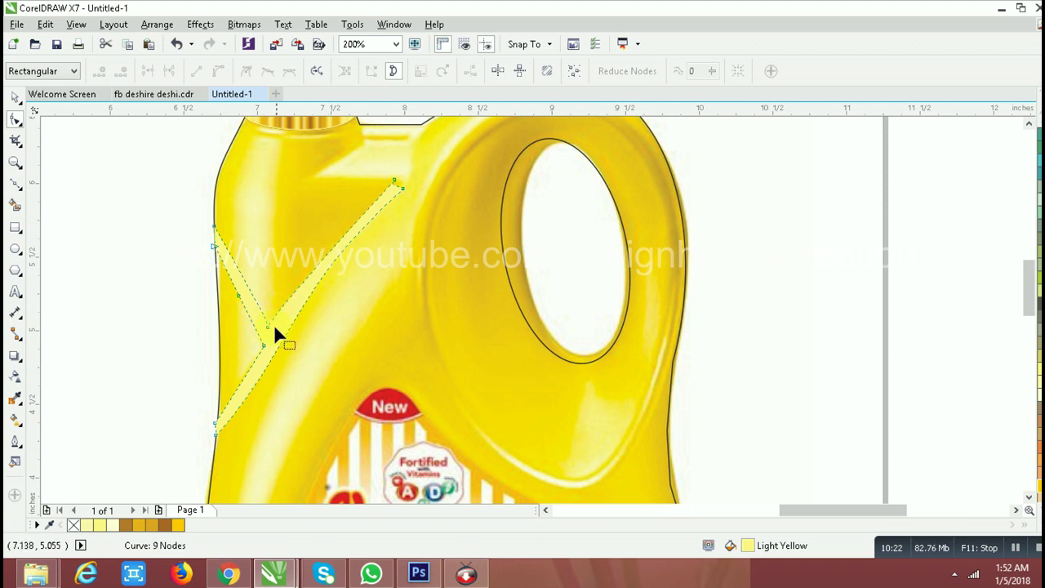
{"action": "double_click", "coordinate": [238, 294]}
Fill the band Pale Yellow and bring up the 300 dpi CMYK Convert To Bitmap settings.
{"action": "key", "text": "space"}
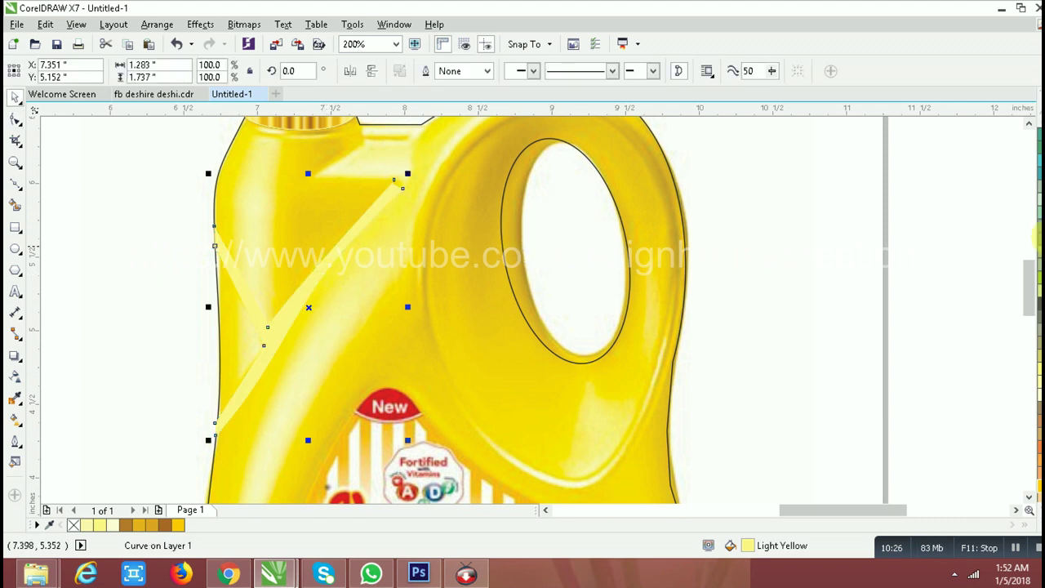
{"action": "left_click", "coordinate": [110, 525]}
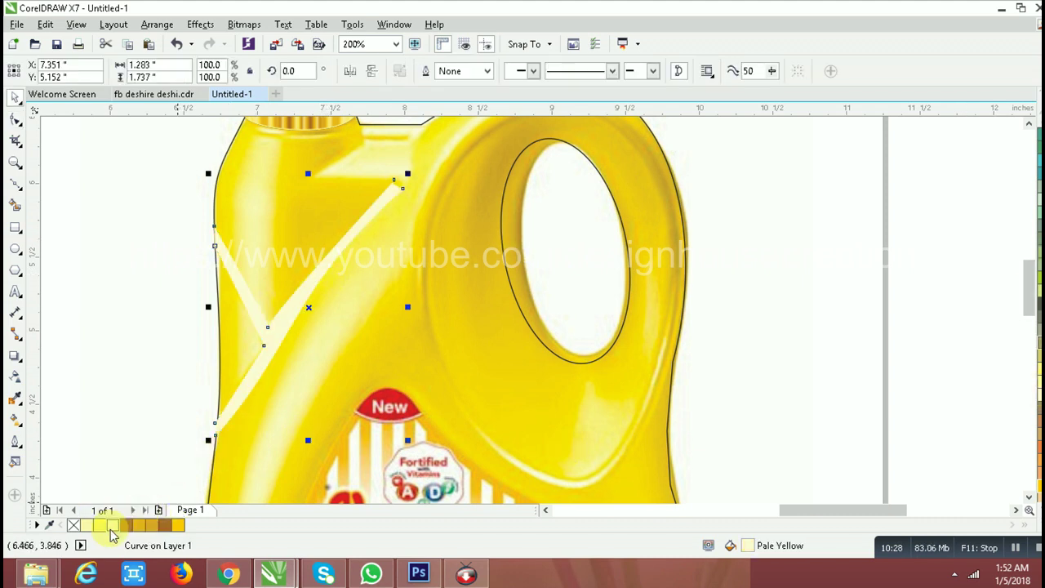
{"action": "left_click", "coordinate": [244, 24]}
{"action": "left_click", "coordinate": [273, 39]}
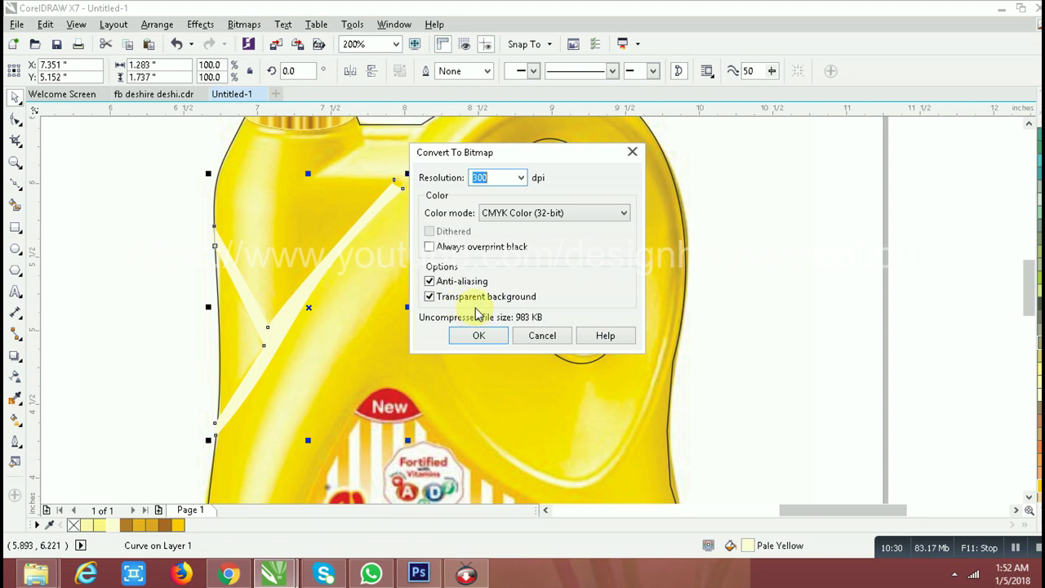
Convert the pale highlight band to a bitmap and apply an 11-pixel Gaussian Blur.
{"action": "left_click", "coordinate": [478, 334]}
{"action": "left_click", "coordinate": [244, 24]}
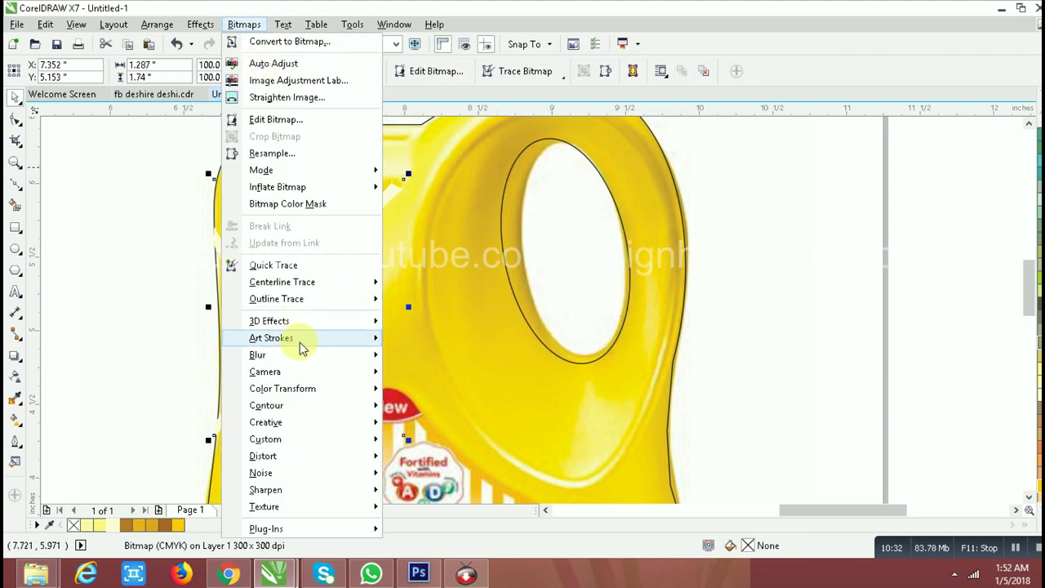
{"action": "mouse_move", "coordinate": [258, 355]}
{"action": "left_click", "coordinate": [432, 373]}
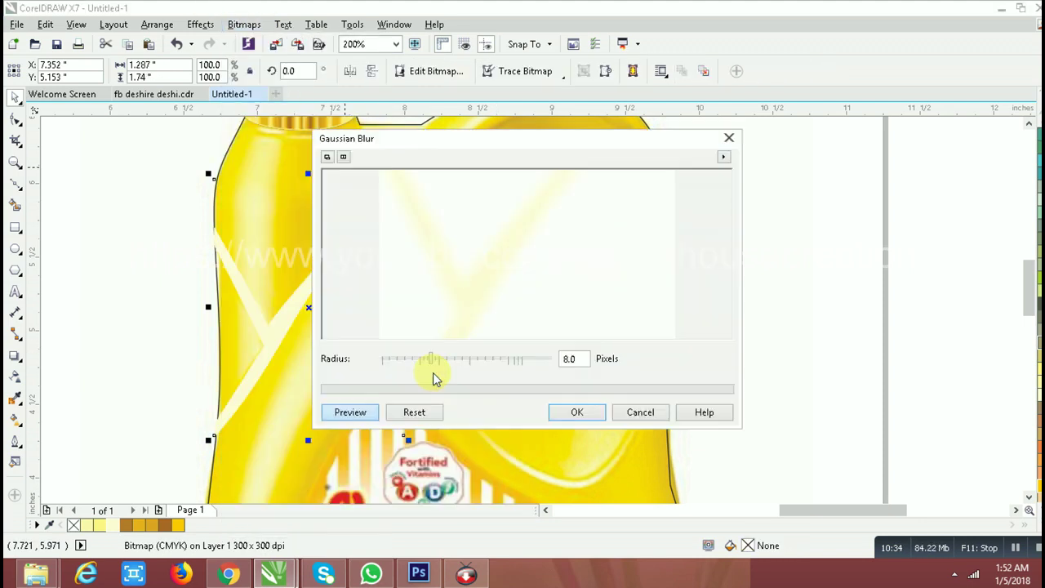
{"action": "left_click_drag", "start_coordinate": [431, 364], "coordinate": [441, 368]}
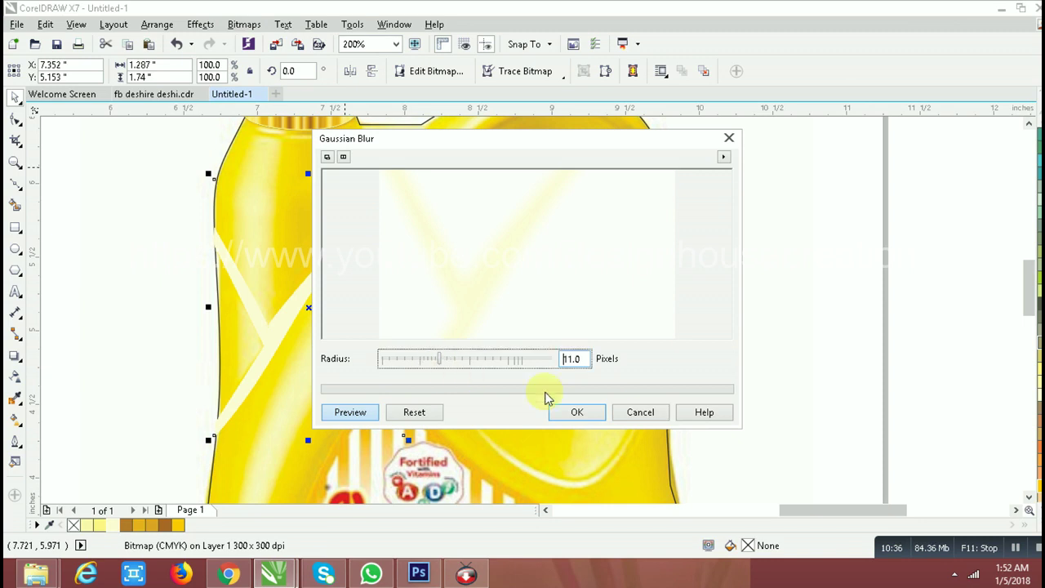
{"action": "left_click", "coordinate": [576, 412]}
PowerClip the blurred highlight bitmap inside the bottle body.
{"action": "right_click", "coordinate": [295, 303]}
{"action": "left_click", "coordinate": [367, 140]}
{"action": "left_click", "coordinate": [301, 219]}
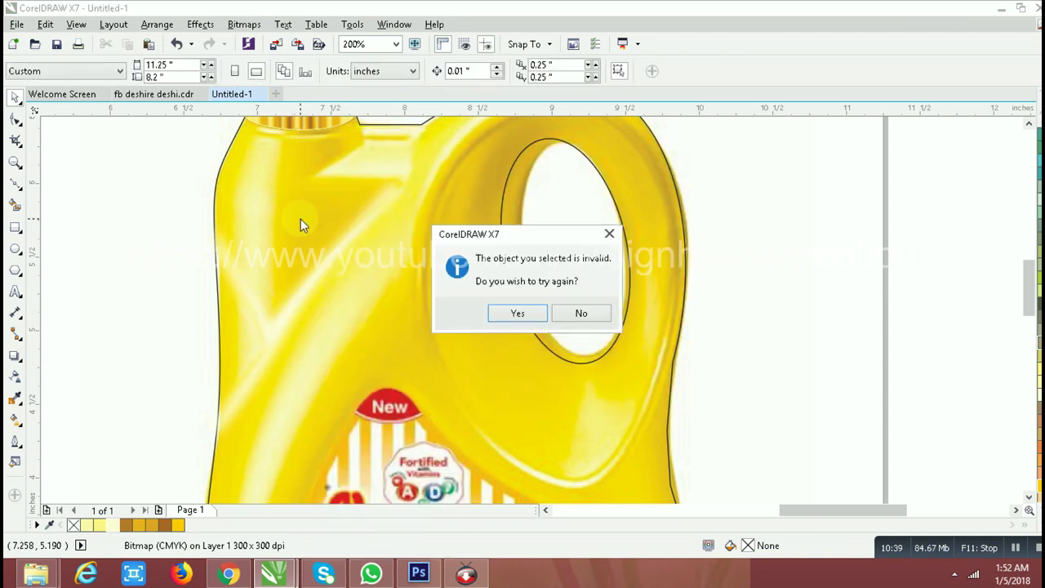
{"action": "left_click", "coordinate": [587, 317]}
{"action": "left_click", "coordinate": [465, 347]}
{"action": "scroll", "coordinate": [460, 327], "scroll_direction": "down", "scroll_amount": 1}
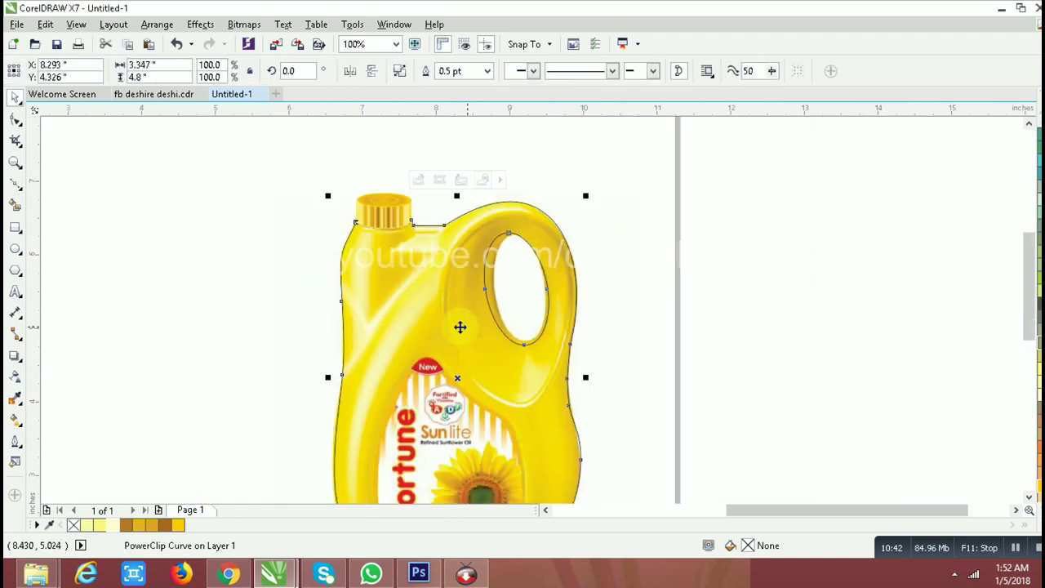
{"action": "scroll", "coordinate": [376, 270], "scroll_direction": "up", "scroll_amount": 1}
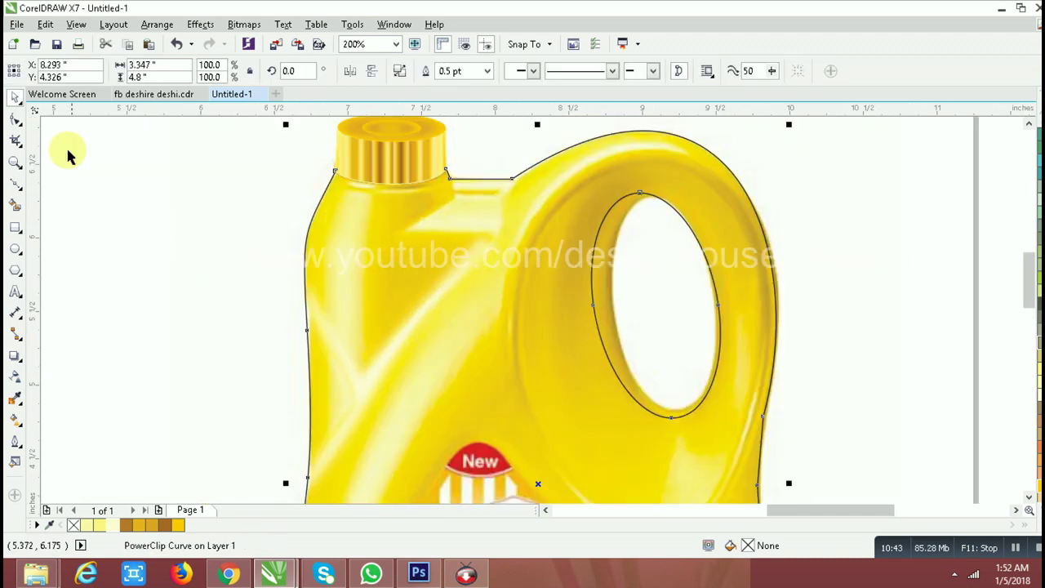
{"action": "left_click", "coordinate": [22, 193]}
With the Bezier tool, trace a highlight outline down the bottle's left edge from below the cap.
{"action": "left_click", "coordinate": [61, 218]}
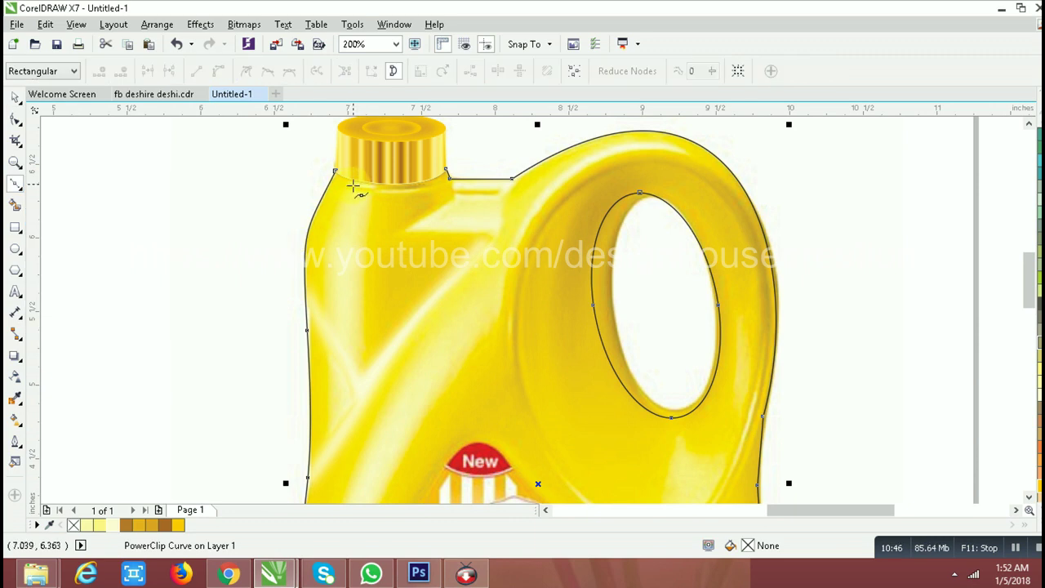
{"action": "left_click", "coordinate": [356, 178]}
{"action": "left_click", "coordinate": [337, 219]}
{"action": "left_click", "coordinate": [327, 257]}
{"action": "left_click", "coordinate": [327, 317]}
{"action": "left_click", "coordinate": [327, 373]}
{"action": "left_click", "coordinate": [327, 413]}
{"action": "left_click", "coordinate": [325, 459]}
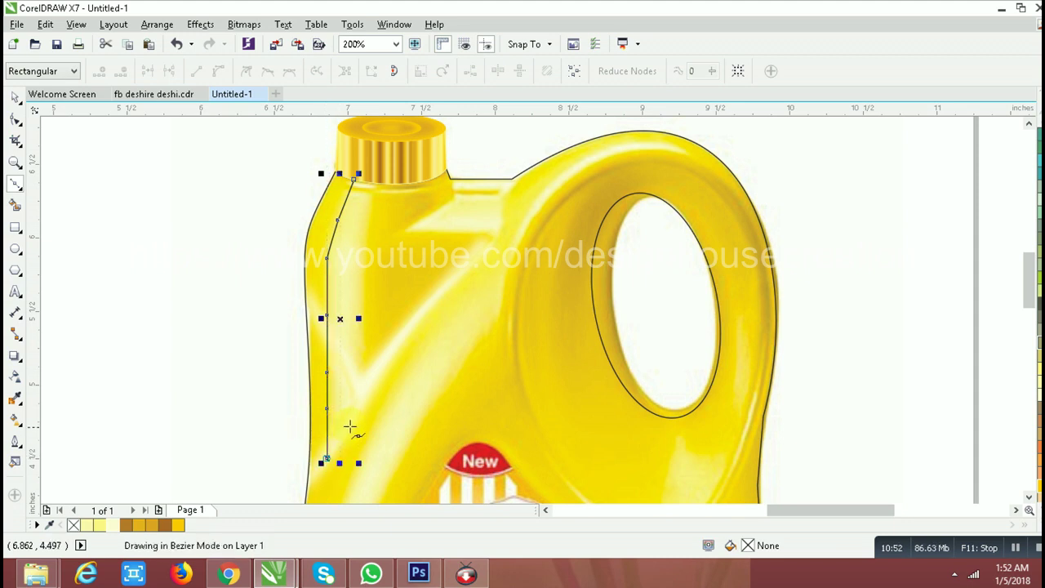
Trace the highlight's inner side back up, close the shape, and fill it Light Yellow.
{"action": "left_click", "coordinate": [353, 418]}
{"action": "double_click", "coordinate": [361, 351]}
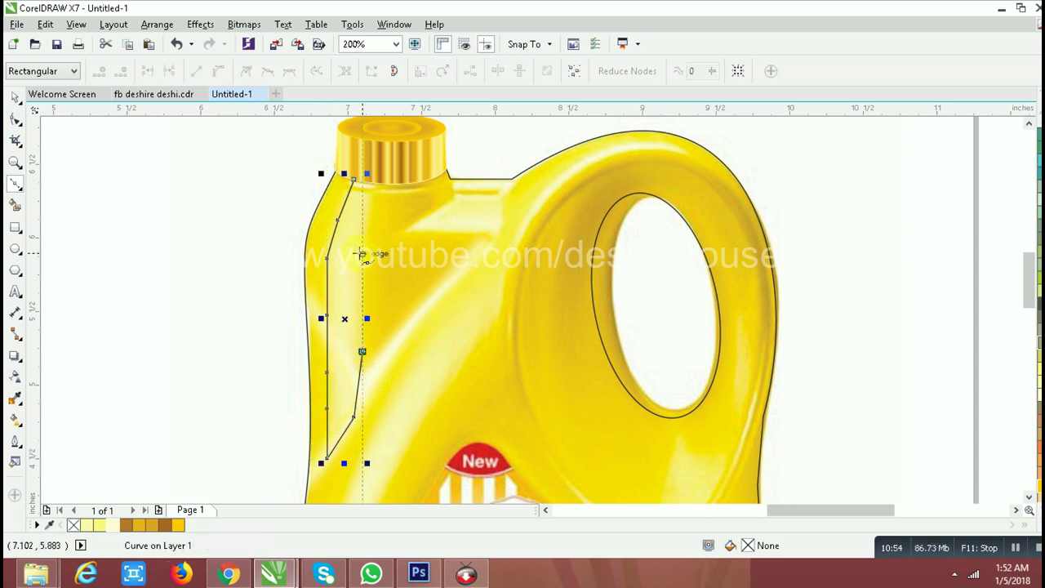
{"action": "left_click", "coordinate": [361, 255]}
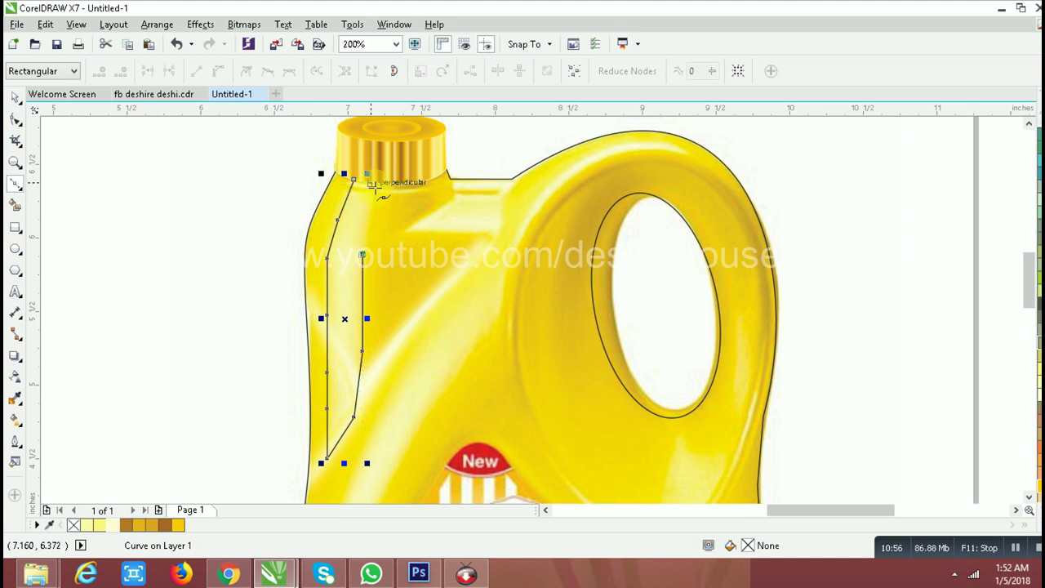
{"action": "left_click", "coordinate": [362, 204]}
{"action": "double_click", "coordinate": [384, 185]}
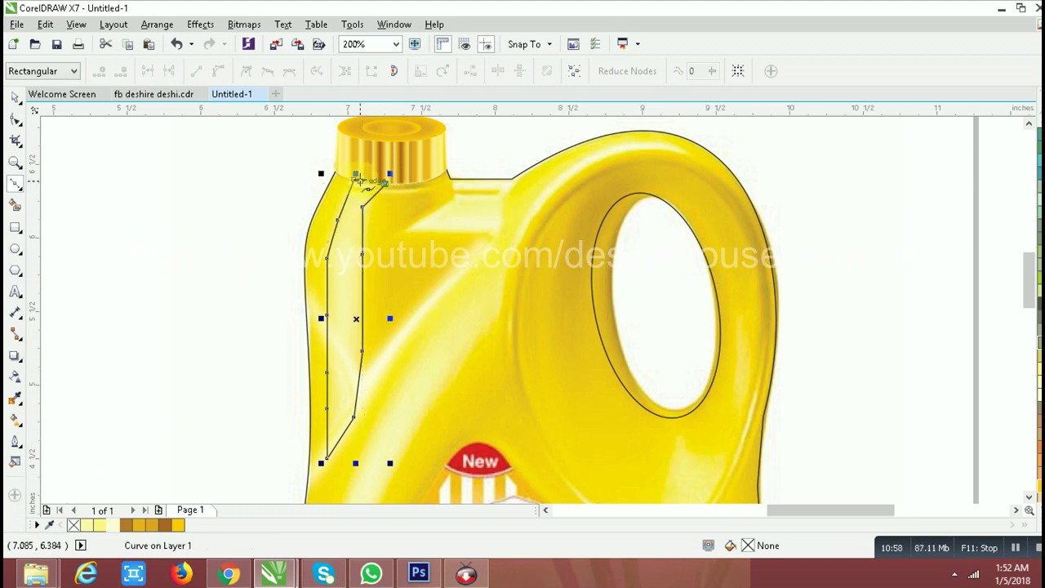
{"action": "left_click", "coordinate": [103, 525]}
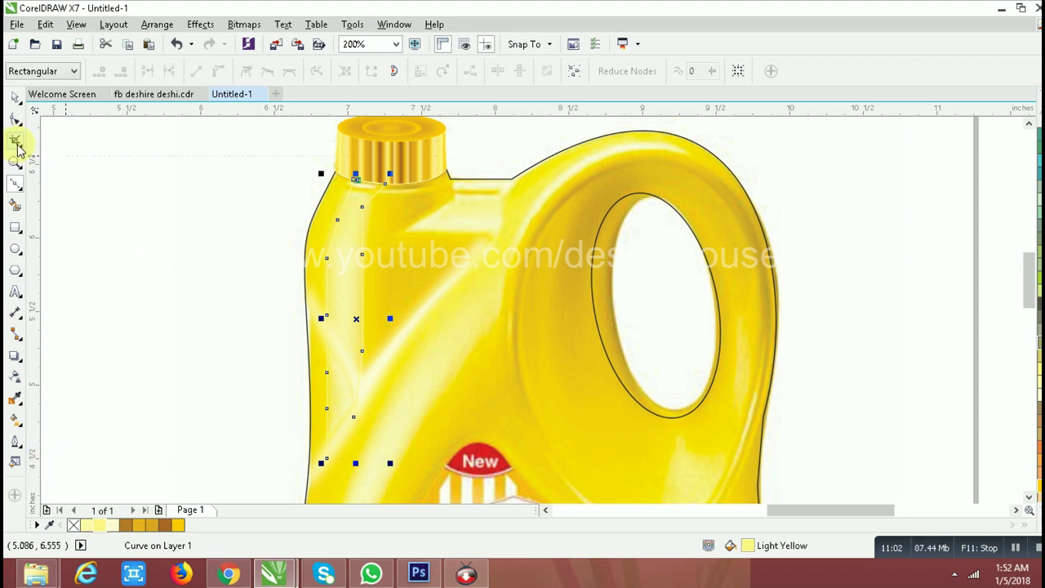
Merge the highlight's duplicate top node and delete its left-edge nodes, leaving 3 nodes.
{"action": "left_click", "coordinate": [15, 118]}
{"action": "scroll", "coordinate": [359, 169], "scroll_direction": "up", "scroll_amount": 4}
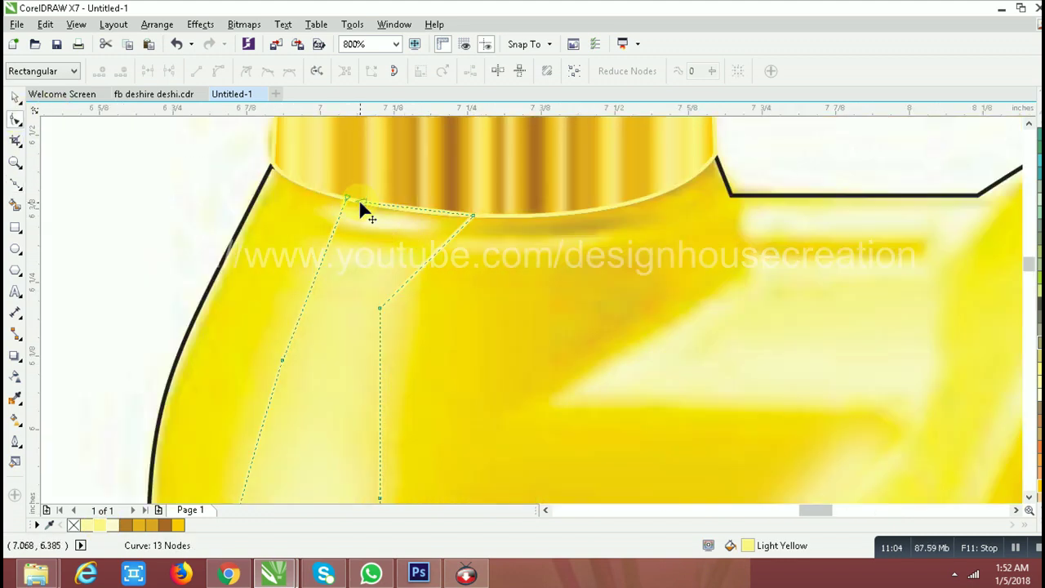
{"action": "left_click_drag", "start_coordinate": [359, 199], "coordinate": [347, 197]}
{"action": "scroll", "coordinate": [344, 200], "scroll_direction": "down", "scroll_amount": 3}
{"action": "scroll", "coordinate": [344, 200], "scroll_direction": "down", "scroll_amount": 2}
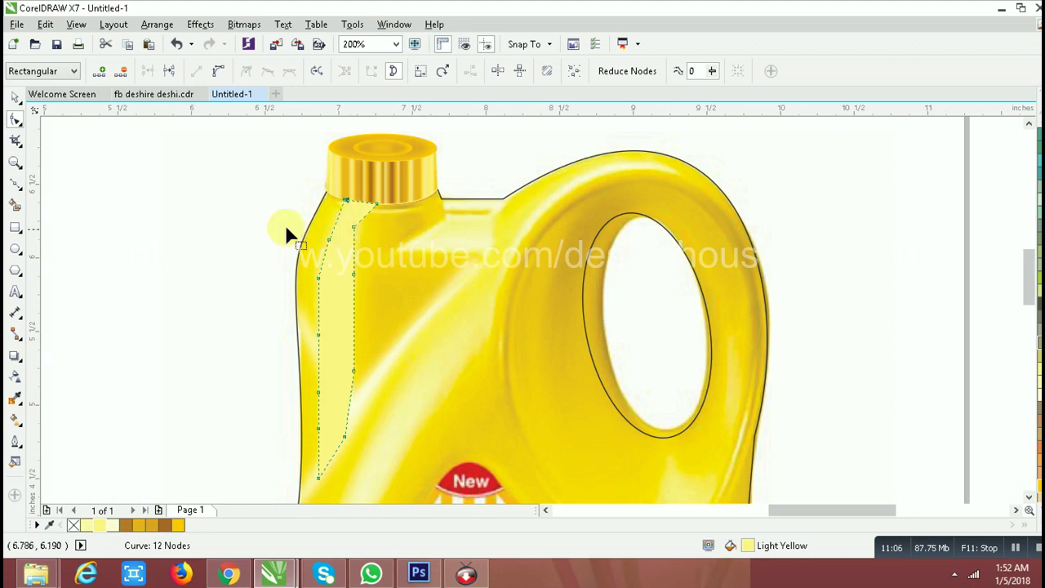
{"action": "left_click_drag", "start_coordinate": [366, 378], "coordinate": [359, 445]}
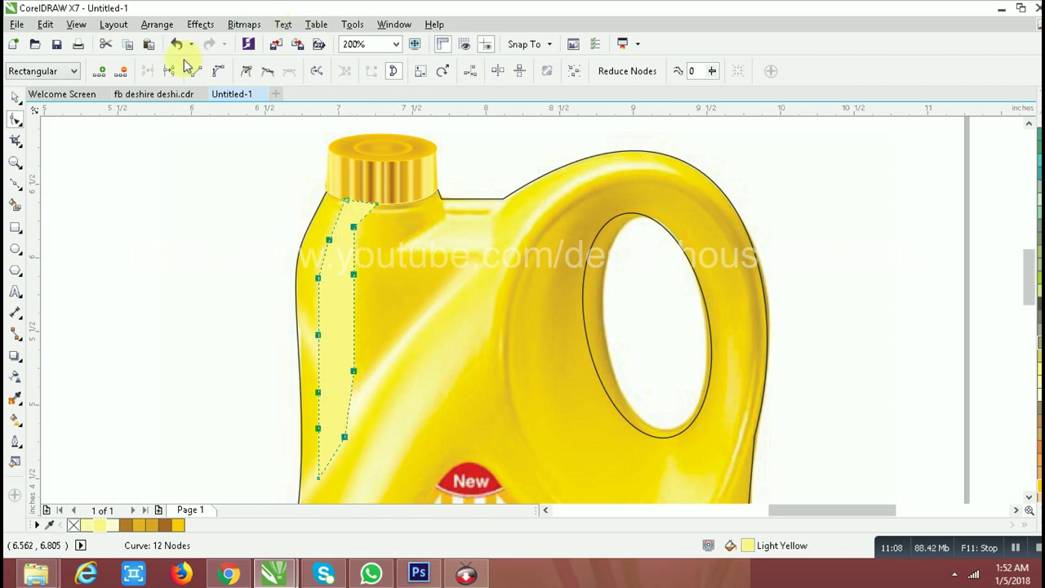
{"action": "left_click", "coordinate": [121, 71]}
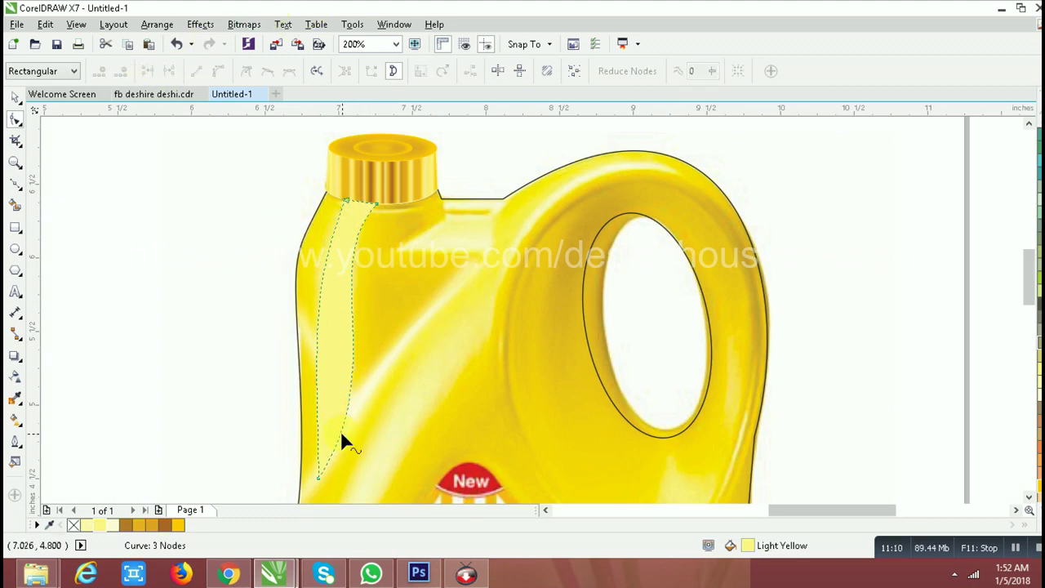
Add nodes along the highlight's edges and bend the segments into smooth curves.
{"action": "double_click", "coordinate": [350, 401]}
{"action": "left_click_drag", "start_coordinate": [349, 398], "coordinate": [351, 333]}
{"action": "double_click", "coordinate": [354, 250]}
{"action": "left_click", "coordinate": [349, 286]}
{"action": "left_click", "coordinate": [208, 72]}
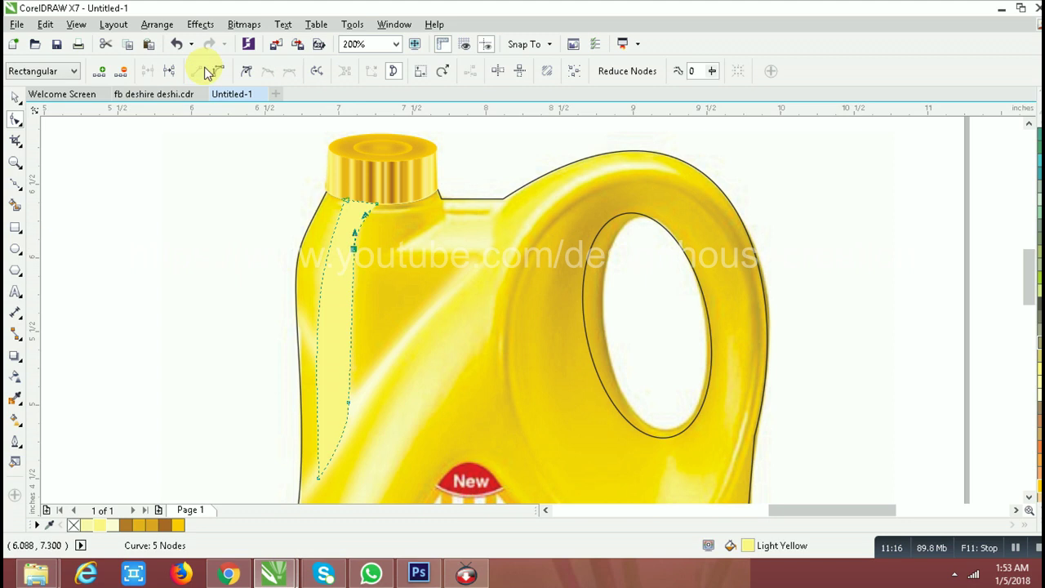
{"action": "double_click", "coordinate": [328, 250]}
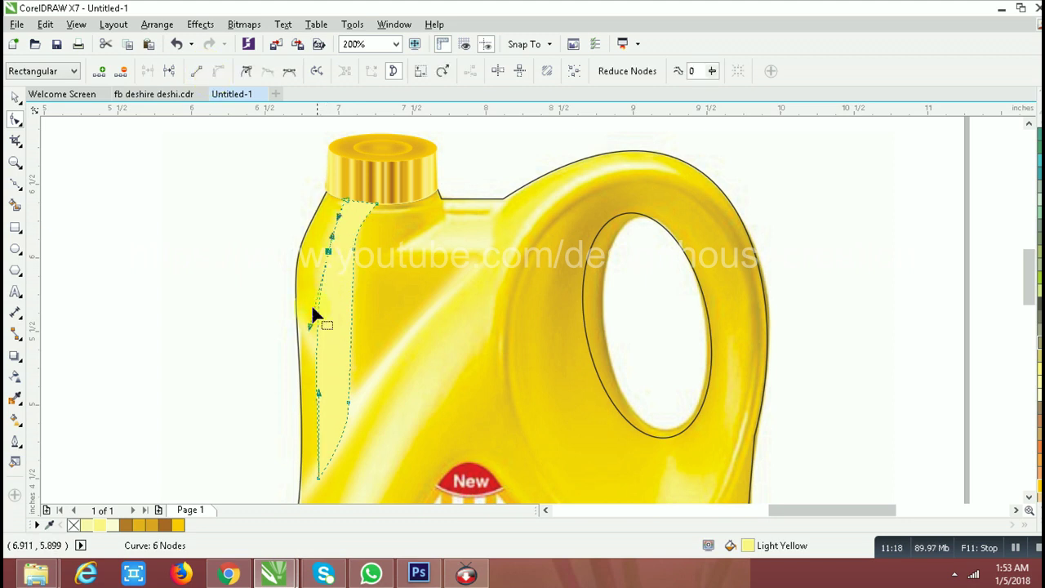
{"action": "double_click", "coordinate": [317, 411]}
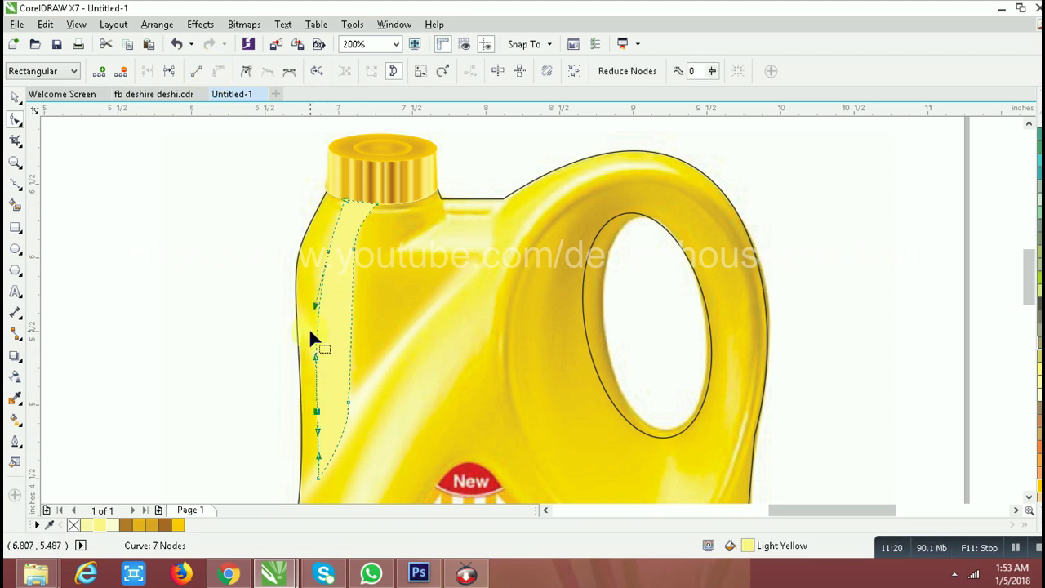
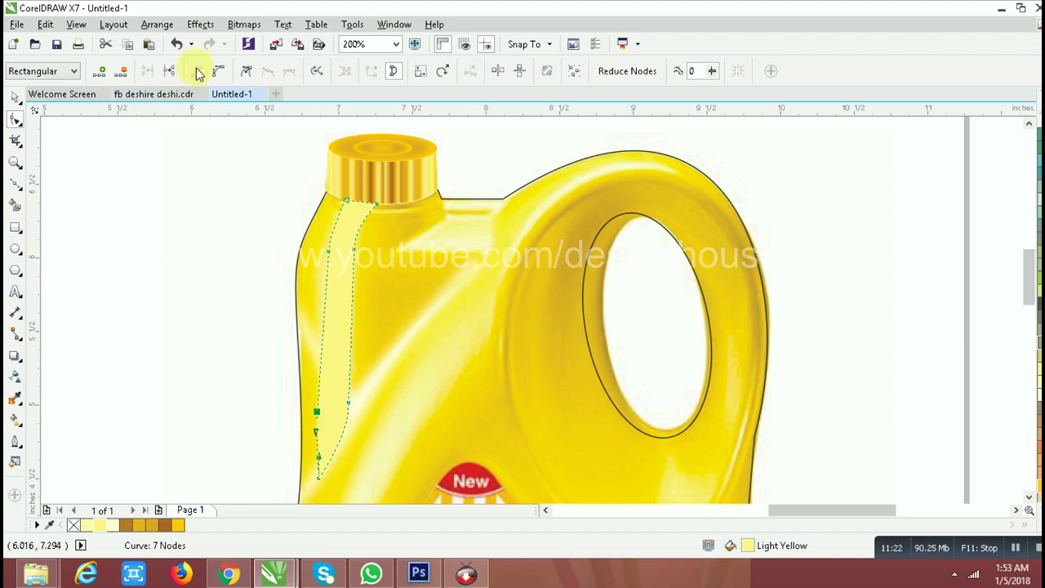
Give the left highlight strip a lighter yellow fill and convert it to a bitmap.
{"action": "key", "text": "space"}
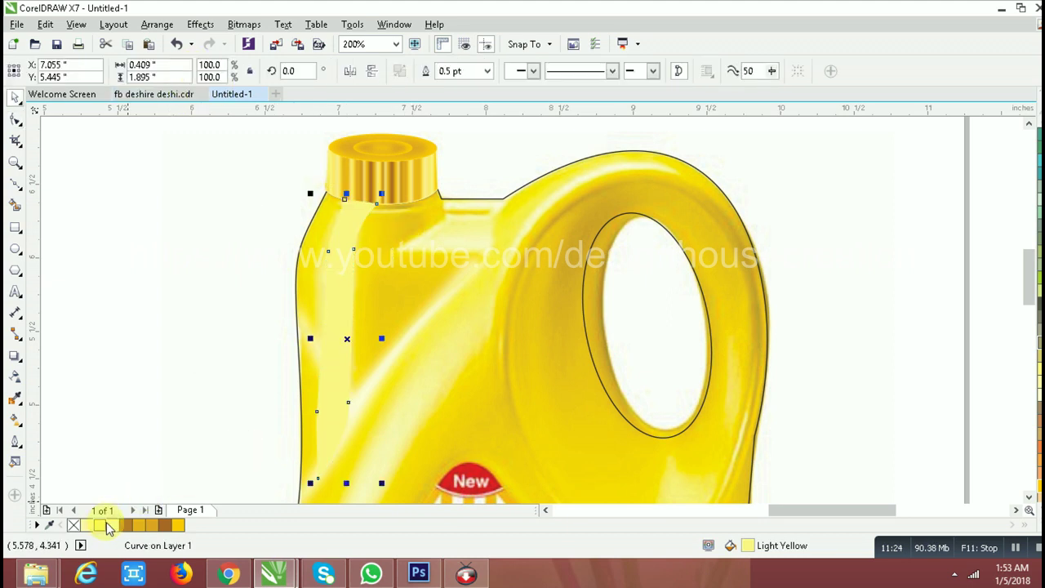
{"action": "left_click", "coordinate": [114, 527]}
{"action": "left_click", "coordinate": [243, 24]}
{"action": "left_click", "coordinate": [261, 40]}
{"action": "left_click", "coordinate": [479, 335]}
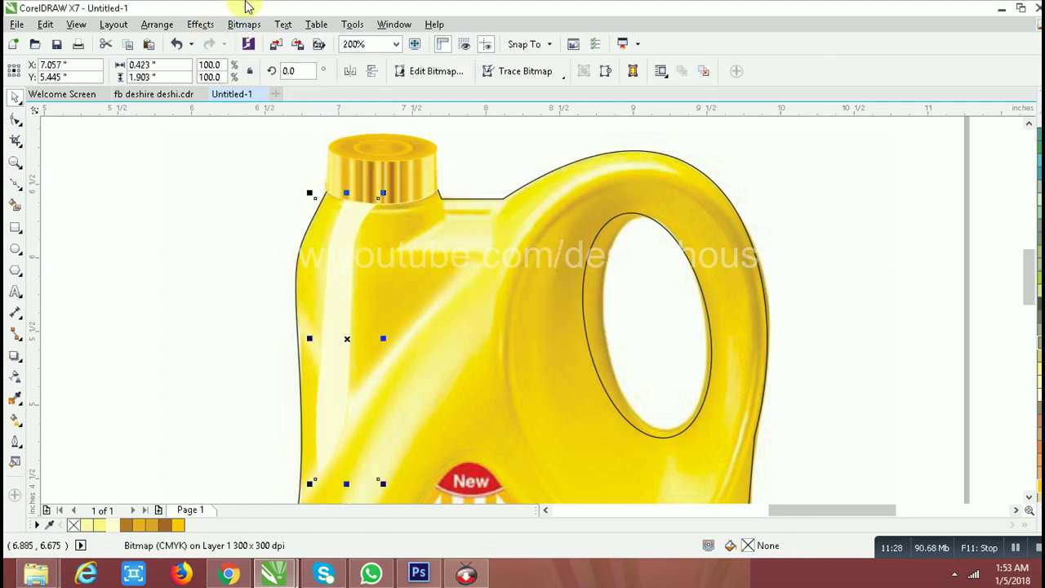
Soften the strip with an 11 px Gaussian Blur and PowerClip it inside the bottle outline.
{"action": "left_click", "coordinate": [244, 23]}
{"action": "mouse_move", "coordinate": [257, 354]}
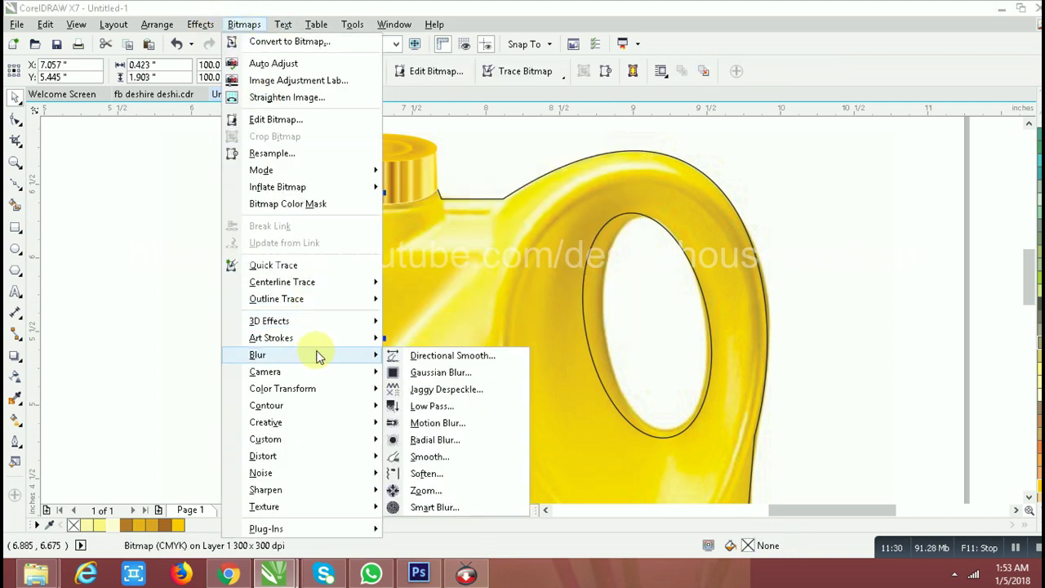
{"action": "left_click", "coordinate": [445, 372]}
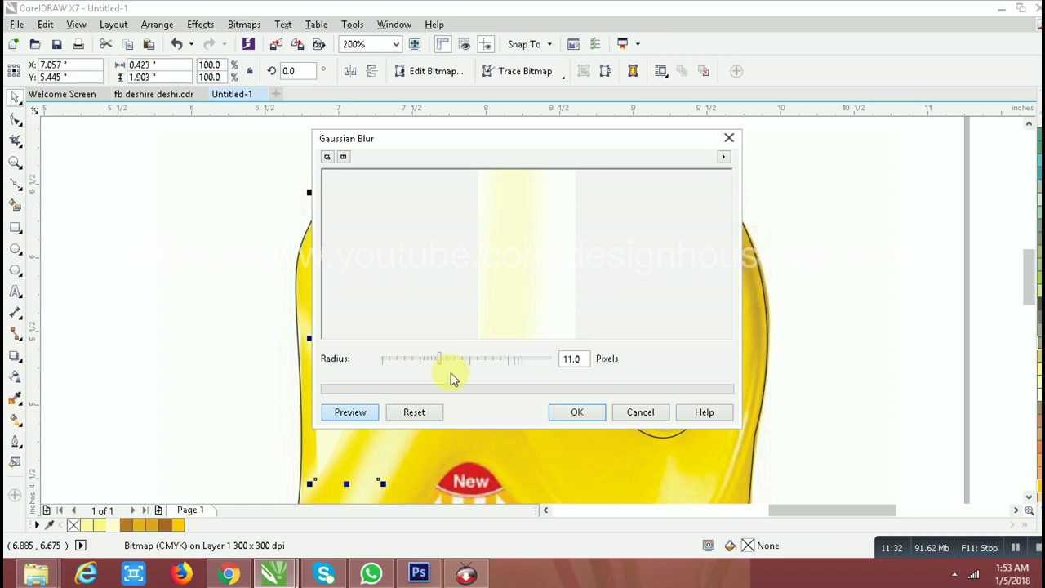
{"action": "left_click", "coordinate": [578, 412]}
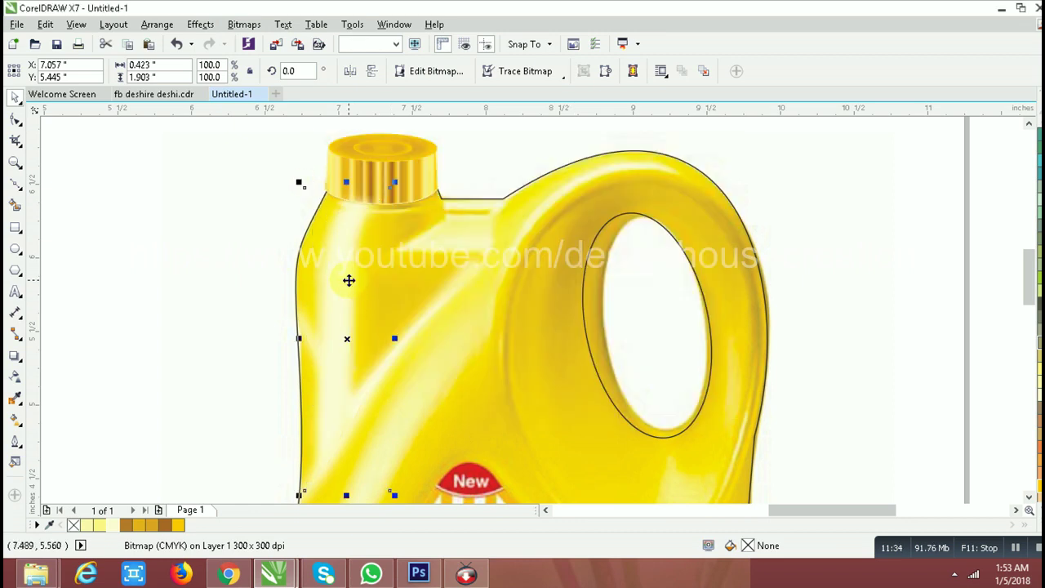
{"action": "right_click", "coordinate": [349, 280]}
{"action": "left_click", "coordinate": [415, 134]}
{"action": "left_click", "coordinate": [419, 270]}
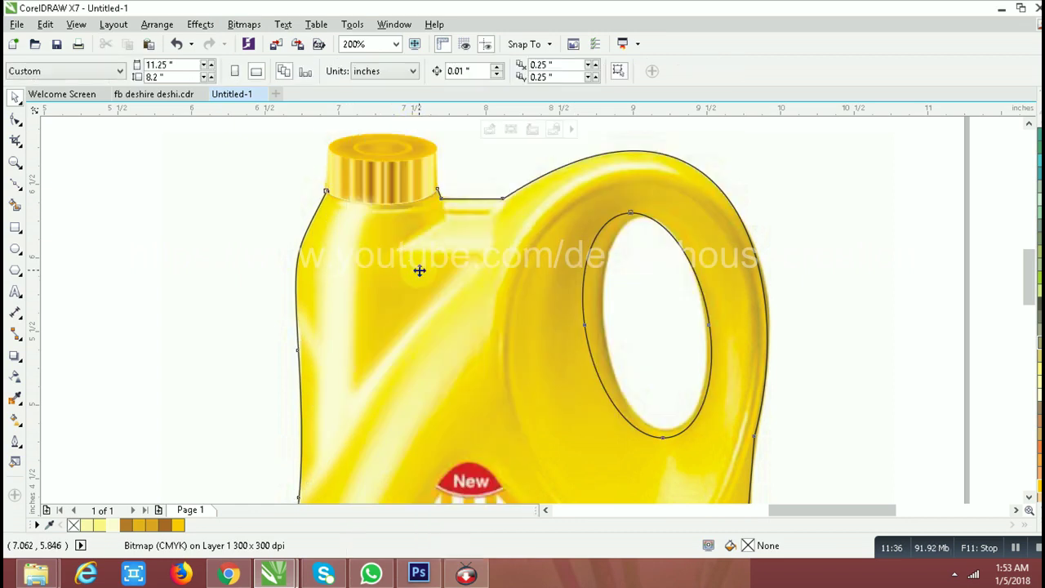
{"action": "scroll", "coordinate": [418, 271], "scroll_direction": "down", "scroll_amount": 1}
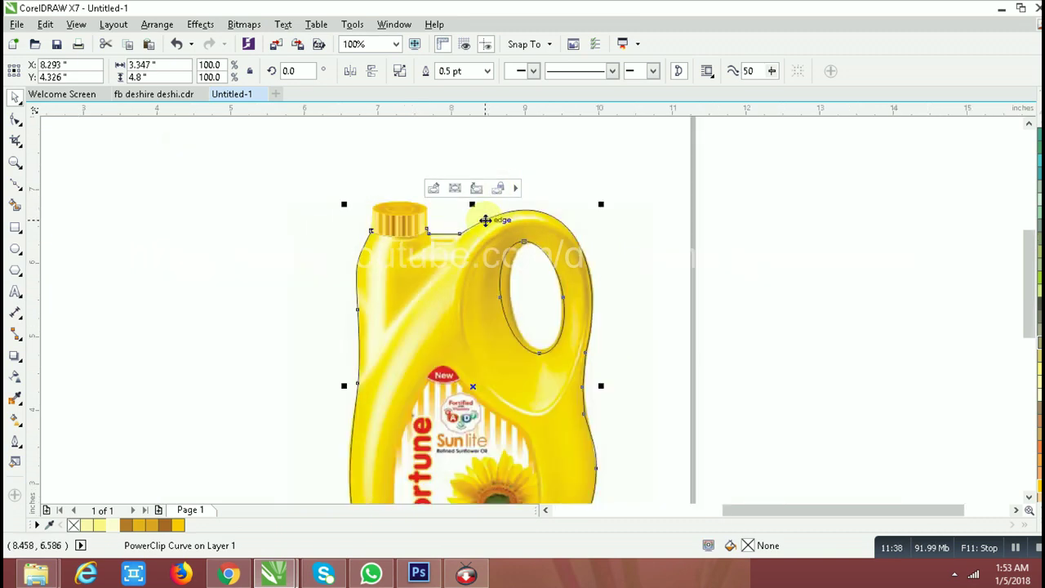
Start a Bezier outline of the shoulder highlight, running from the cap toward the handle base.
{"action": "scroll", "coordinate": [485, 220], "scroll_direction": "up", "scroll_amount": 1}
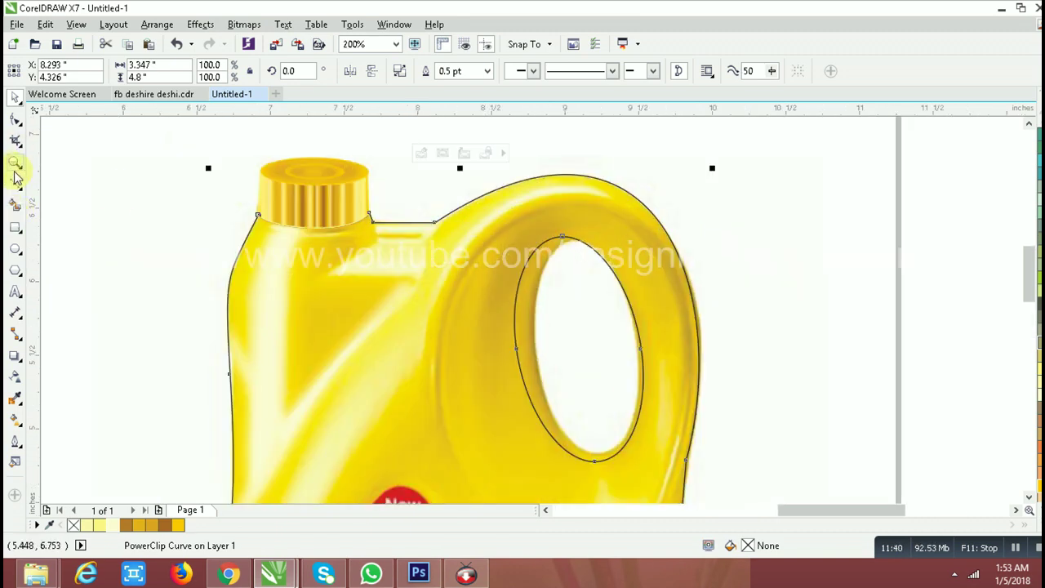
{"action": "left_click", "coordinate": [16, 183]}
{"action": "left_click", "coordinate": [61, 214]}
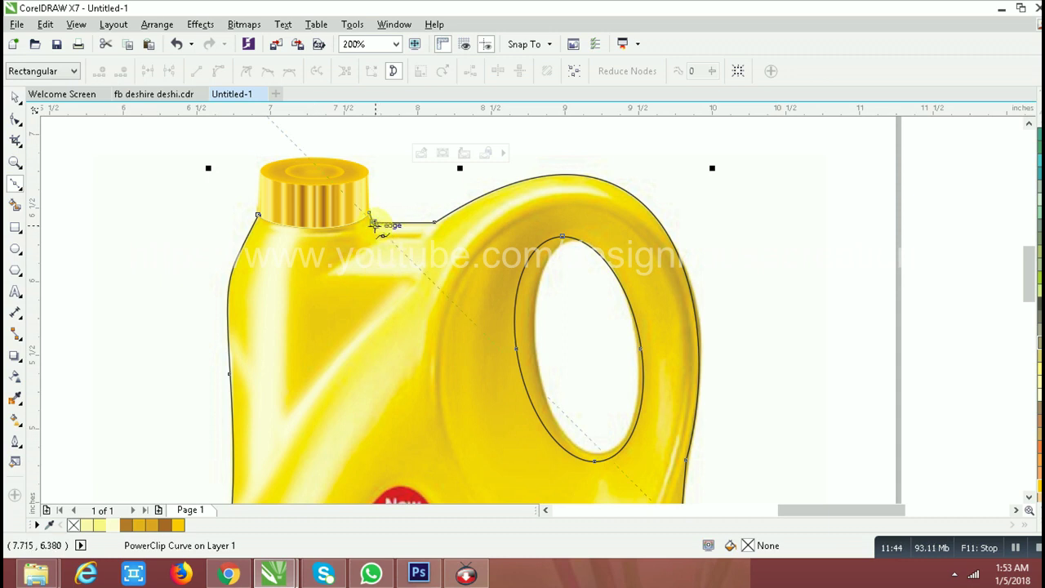
{"action": "left_click", "coordinate": [372, 216]}
{"action": "left_click", "coordinate": [377, 244]}
{"action": "left_click", "coordinate": [327, 272]}
{"action": "left_click", "coordinate": [380, 275]}
{"action": "left_click", "coordinate": [414, 274]}
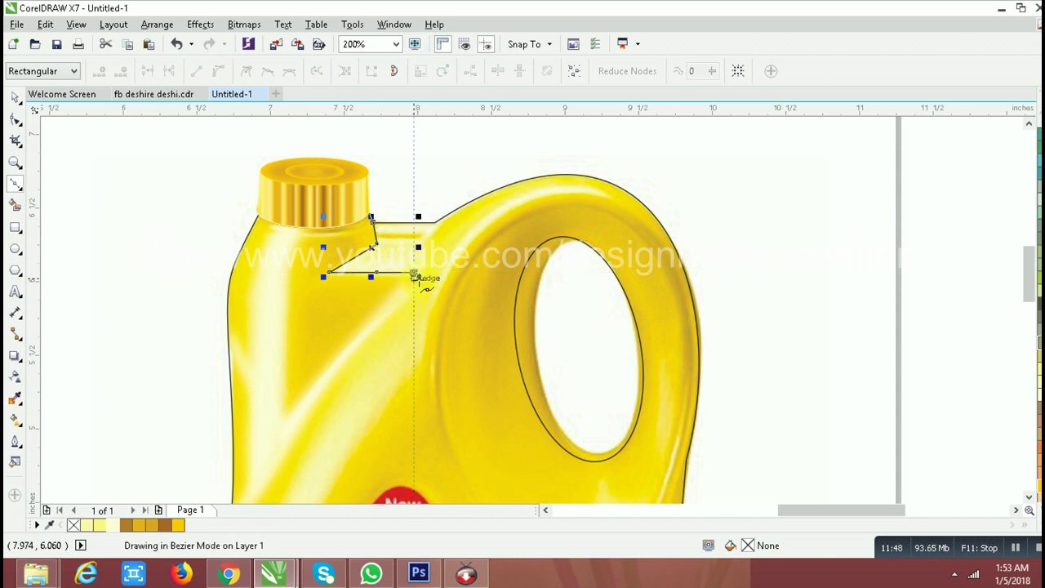
{"action": "left_click", "coordinate": [422, 248]}
{"action": "left_click", "coordinate": [439, 219]}
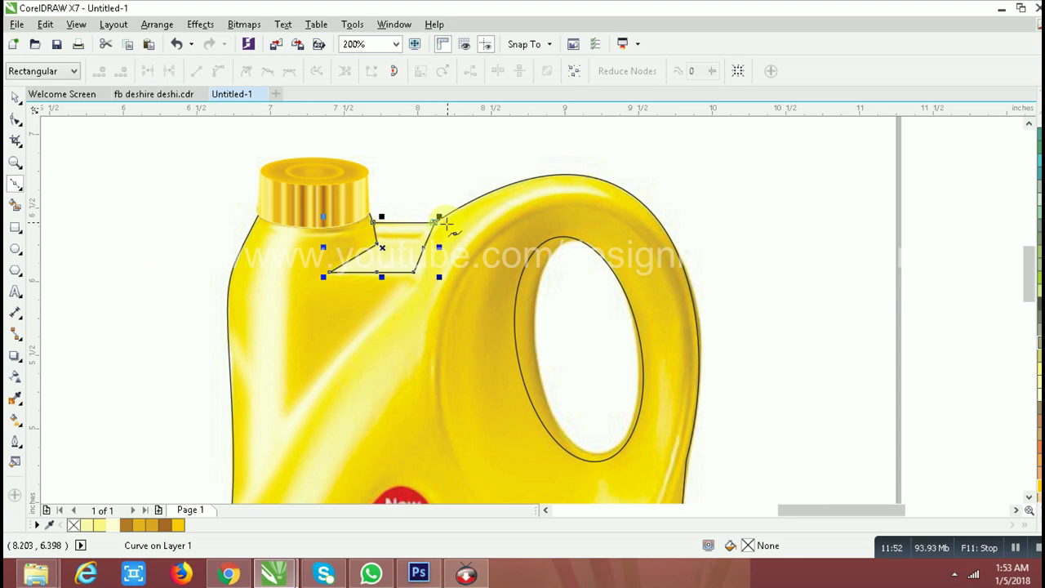
{"action": "key", "text": "ctrl+z"}
{"action": "mouse_move", "coordinate": [442, 228]}
{"action": "left_mouse_down"}
{"action": "mouse_move", "coordinate": [539, 178]}
{"action": "mouse_move", "coordinate": [485, 194]}
{"action": "left_mouse_up"}
{"action": "key", "text": "ctrl+z"}
Continue the highlight outline up the handle's outer edge and back toward the cap.
{"action": "scroll", "coordinate": [459, 221], "scroll_direction": "up", "scroll_amount": 1}
{"action": "left_click", "coordinate": [445, 230]}
{"action": "left_click", "coordinate": [517, 191]}
{"action": "left_click_drag", "start_coordinate": [586, 156], "coordinate": [633, 131]}
{"action": "left_click", "coordinate": [637, 130]}
{"action": "left_click", "coordinate": [479, 152]}
{"action": "left_click", "coordinate": [416, 203]}
{"action": "left_click", "coordinate": [364, 216]}
{"action": "left_click", "coordinate": [278, 249]}
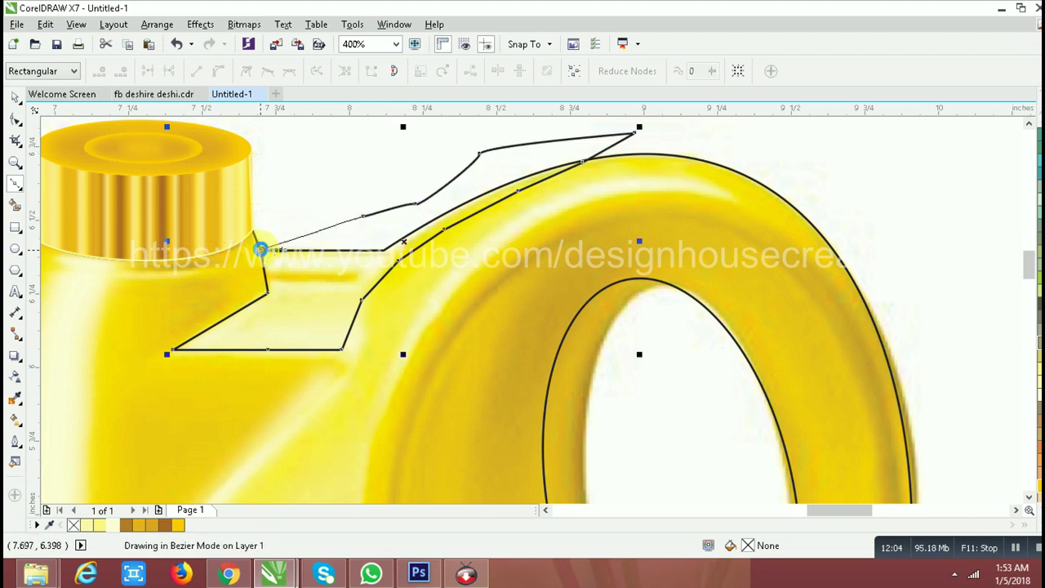
Fill the highlight Pale Yellow, remove its outline, and delete extra nodes down to 8.
{"action": "left_click", "coordinate": [115, 525]}
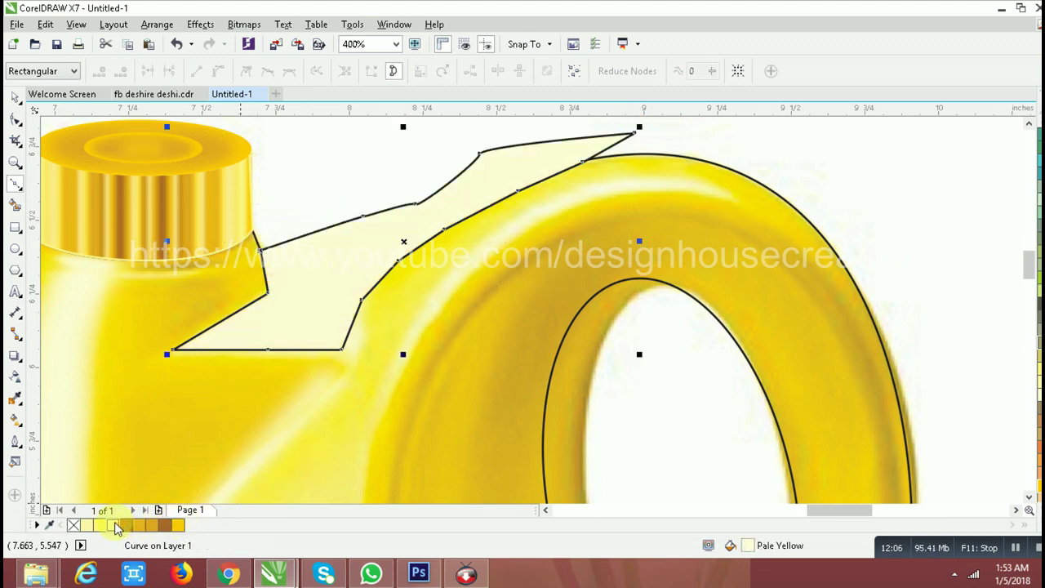
{"action": "right_click", "coordinate": [115, 525]}
{"action": "left_click", "coordinate": [15, 97]}
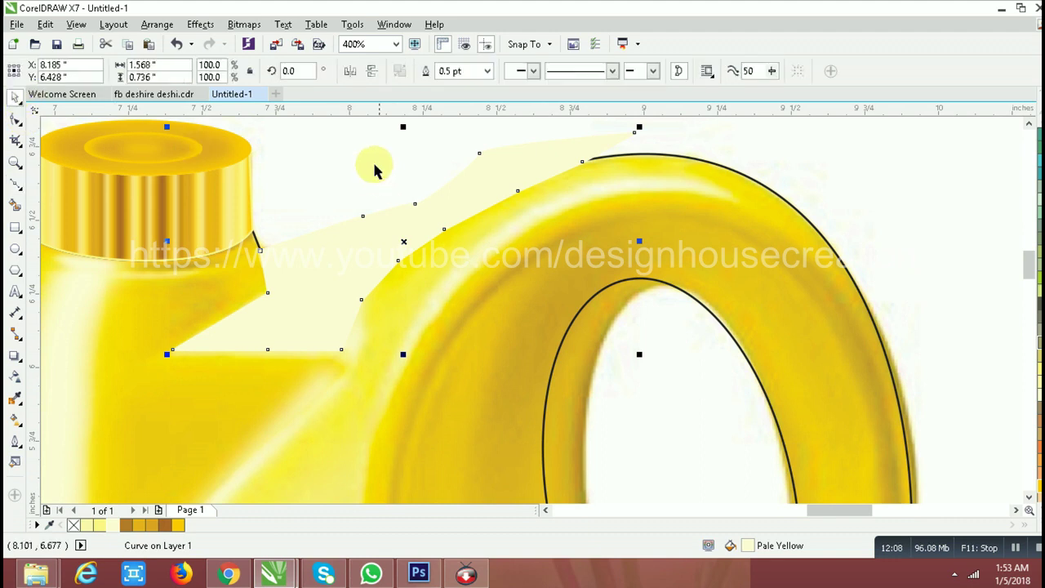
{"action": "left_click", "coordinate": [15, 119]}
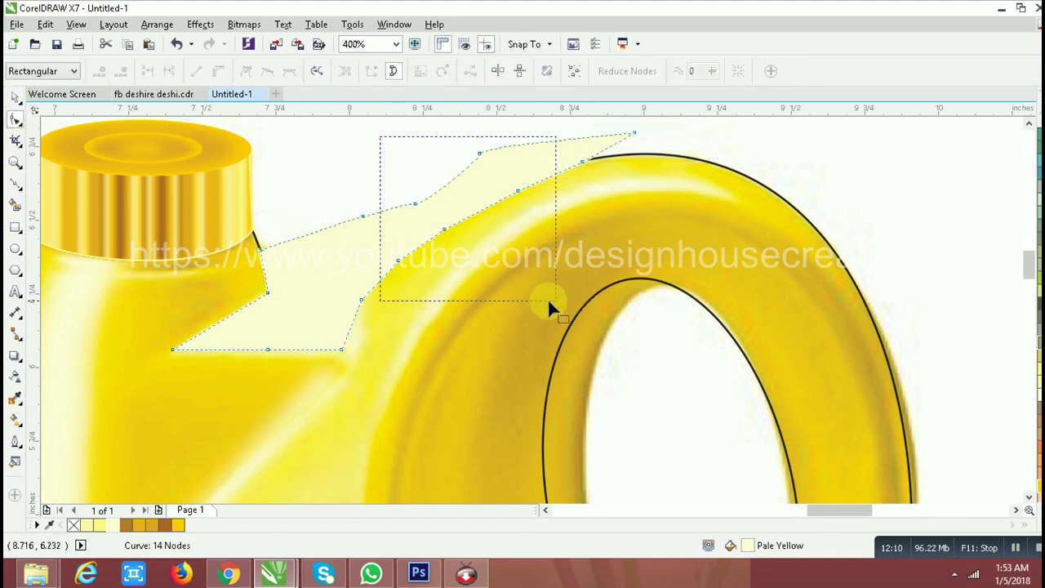
{"action": "left_click_drag", "start_coordinate": [571, 318], "coordinate": [594, 330]}
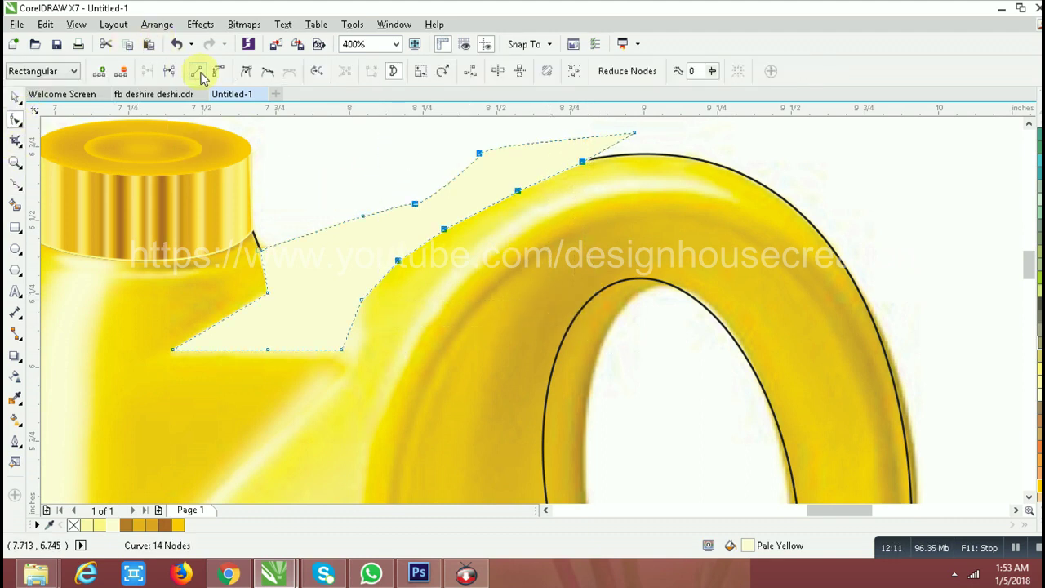
{"action": "left_click", "coordinate": [119, 71]}
{"action": "double_click", "coordinate": [360, 299]}
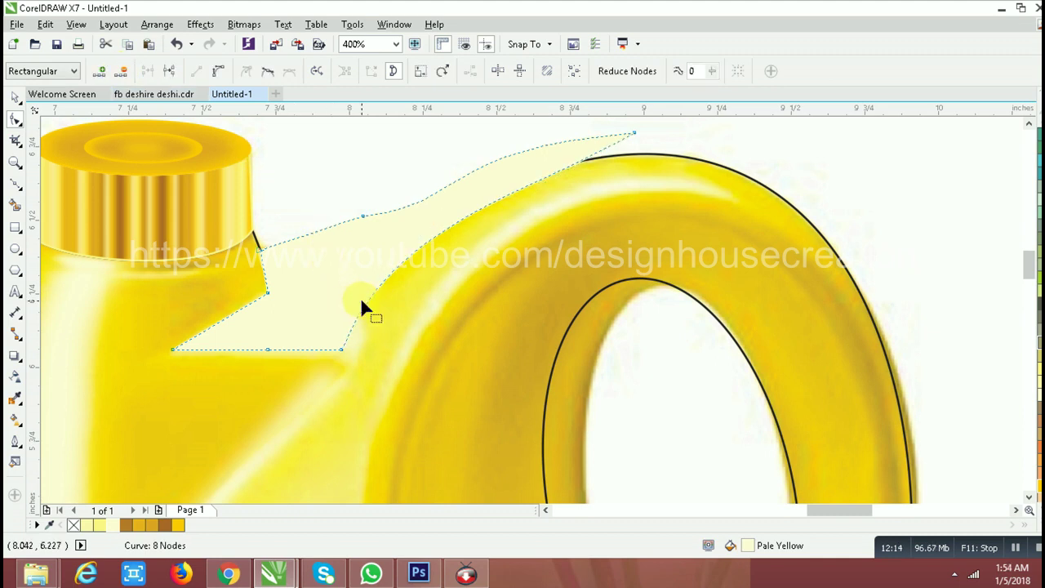
{"action": "double_click", "coordinate": [361, 214]}
Convert the shoulder highlight to a bitmap, try a stronger Gaussian Blur, then undo it.
{"action": "key", "text": "space"}
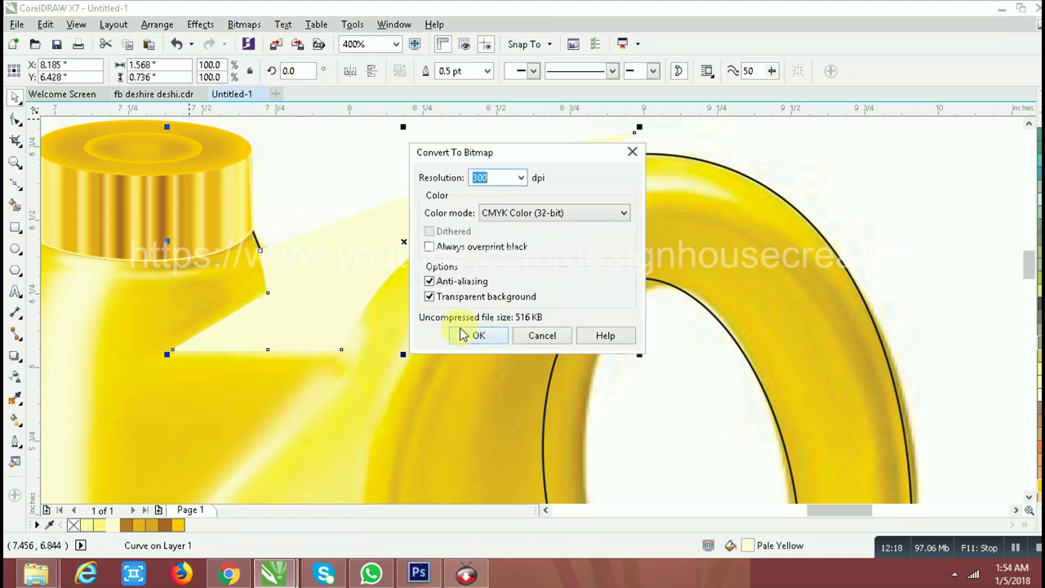
{"action": "left_click", "coordinate": [474, 334]}
{"action": "left_click", "coordinate": [244, 24]}
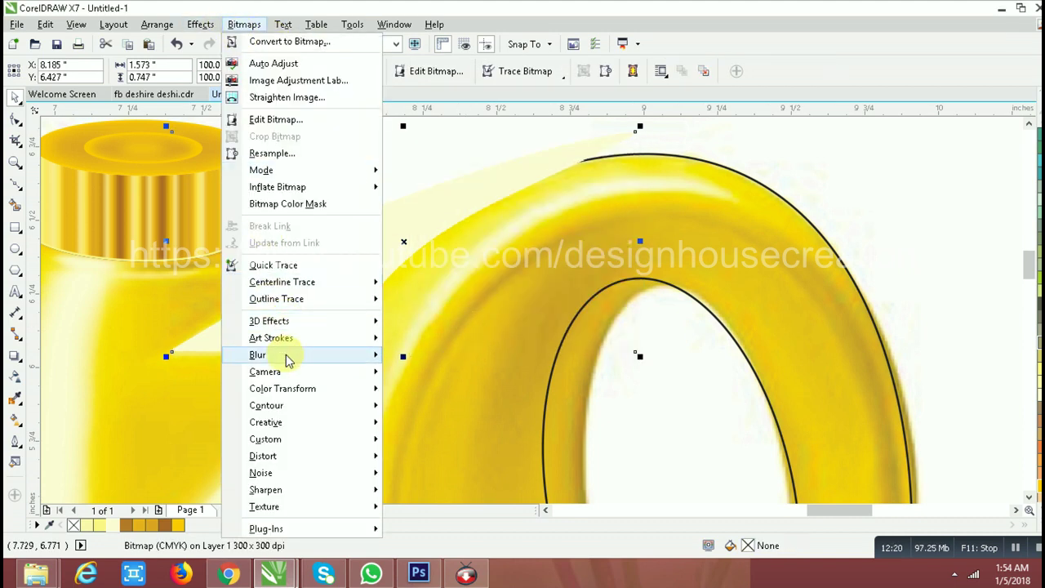
{"action": "mouse_move", "coordinate": [258, 354]}
{"action": "left_click", "coordinate": [425, 370]}
{"action": "left_click_drag", "start_coordinate": [447, 368], "coordinate": [496, 378]}
{"action": "left_click", "coordinate": [574, 412]}
{"action": "right_click", "coordinate": [340, 288]}
{"action": "left_click", "coordinate": [392, 294]}
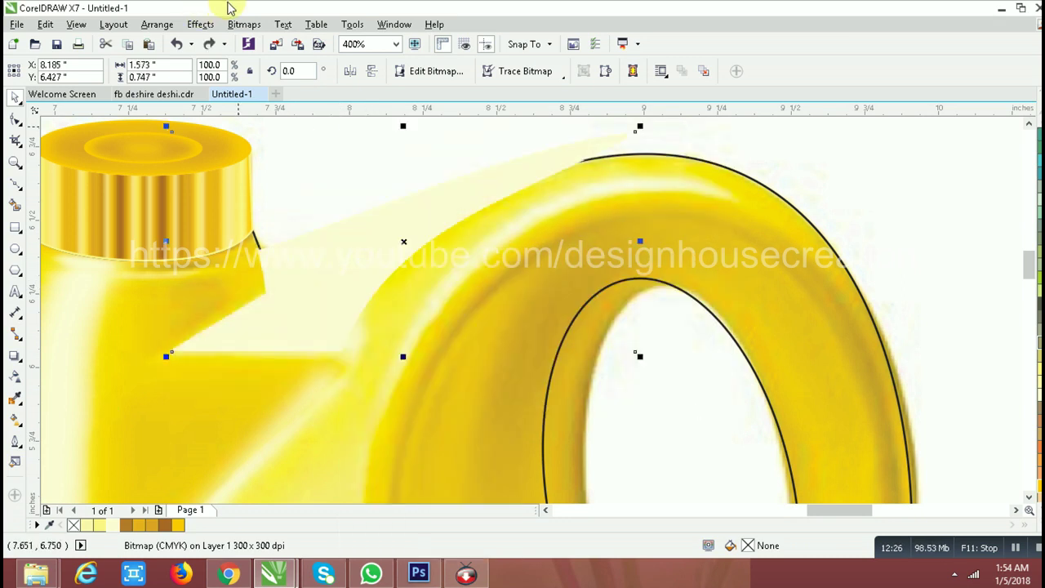
Apply a 7.6 px Gaussian Blur to the shoulder highlight bitmap.
{"action": "left_click", "coordinate": [245, 24]}
{"action": "left_click", "coordinate": [432, 371]}
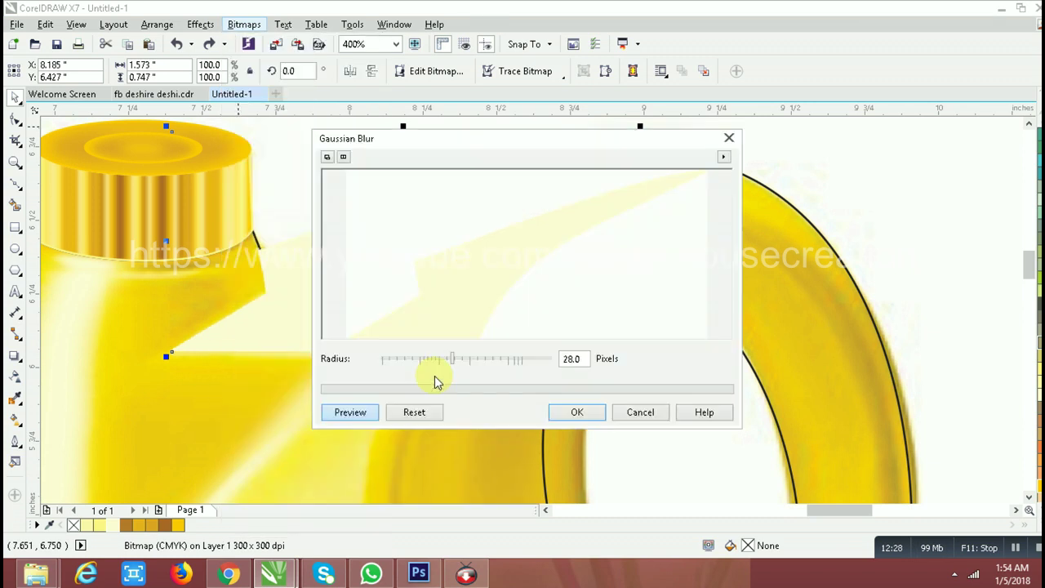
{"action": "left_click", "coordinate": [432, 365]}
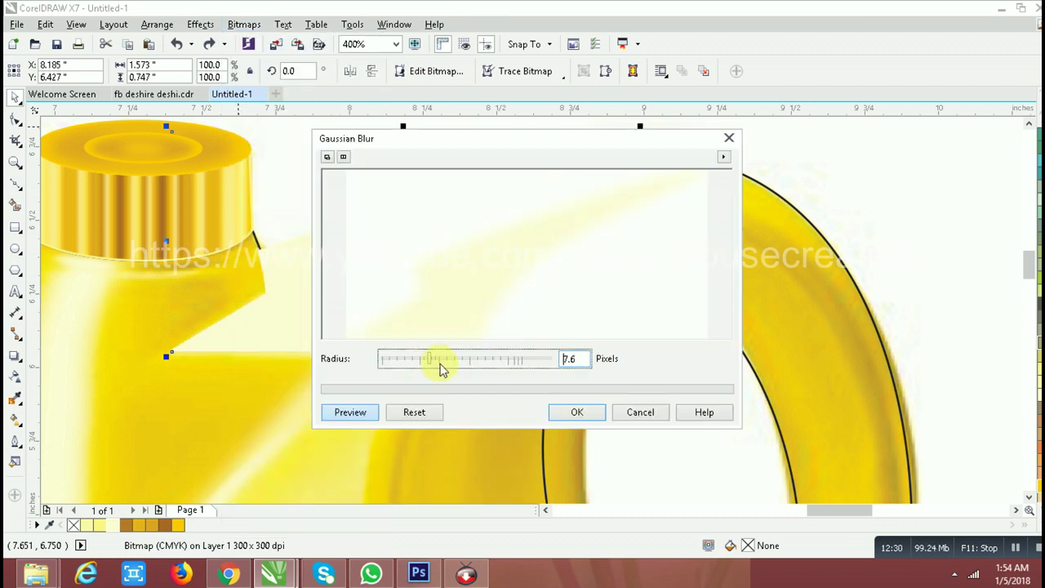
{"action": "left_click", "coordinate": [574, 412]}
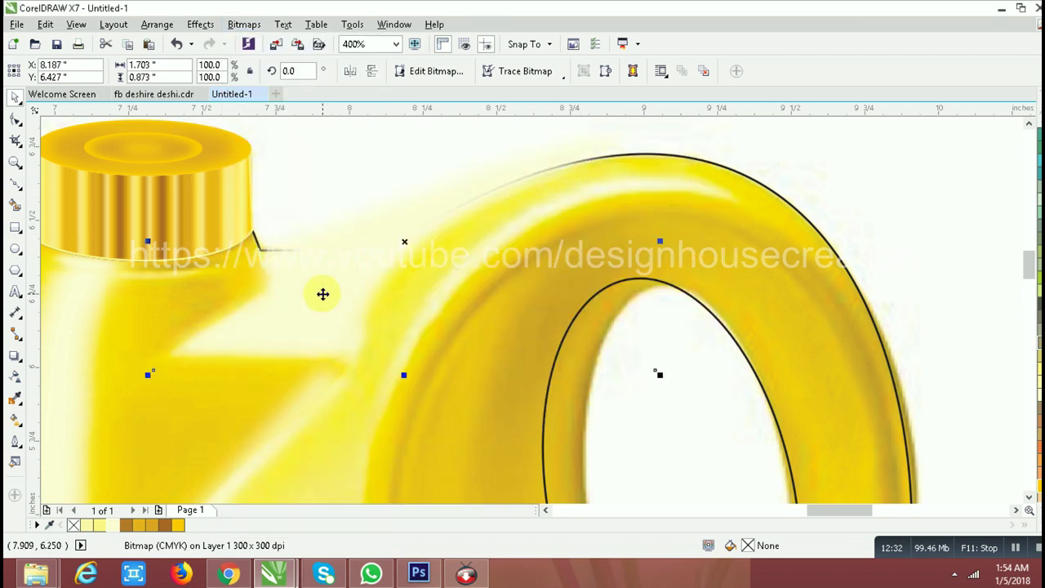
PowerClip the blurred shoulder highlight inside the jug outline.
{"action": "right_click", "coordinate": [324, 292]}
{"action": "left_click", "coordinate": [388, 134]}
{"action": "left_click", "coordinate": [665, 198]}
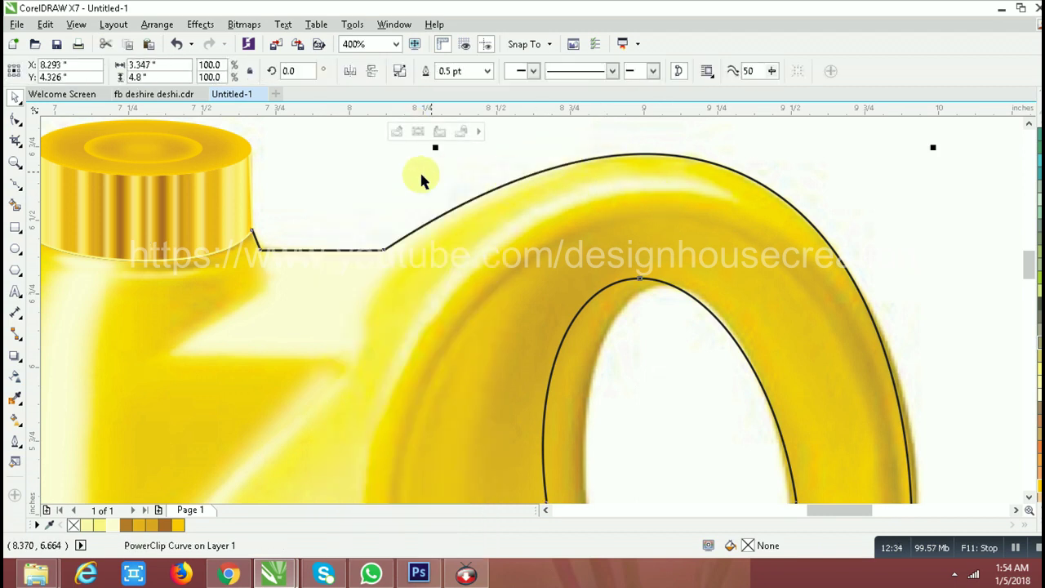
{"action": "scroll", "coordinate": [411, 182], "scroll_direction": "down", "scroll_amount": 2}
{"action": "scroll", "coordinate": [411, 182], "scroll_direction": "down", "scroll_amount": 2}
Start a Bezier shading shape across the top of the handle ring.
{"action": "left_click", "coordinate": [506, 156], "text": "ctrl"}
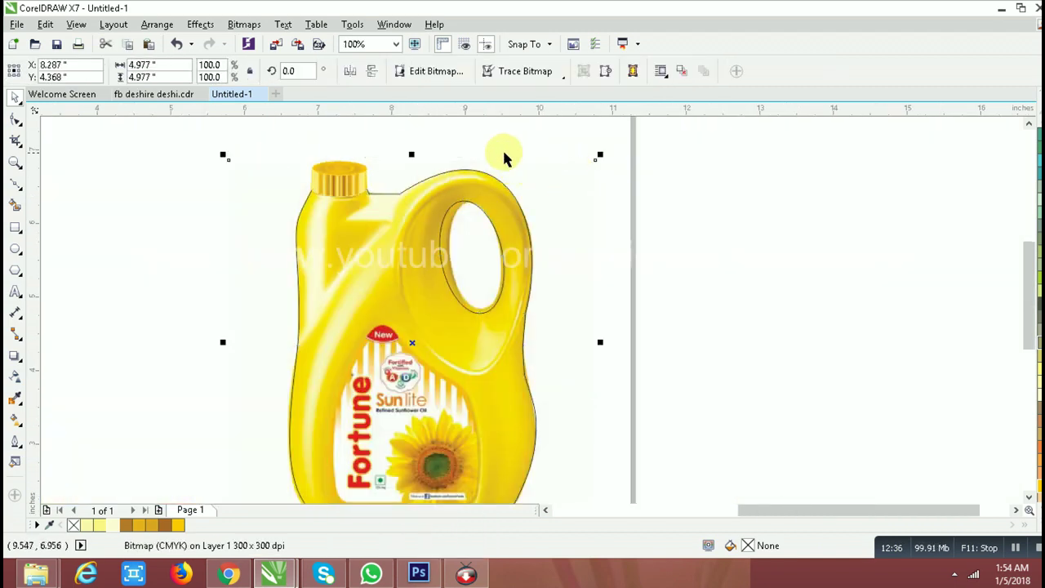
{"action": "scroll", "coordinate": [502, 156], "scroll_direction": "up", "scroll_amount": 2}
{"action": "left_click", "coordinate": [18, 188]}
{"action": "left_click", "coordinate": [106, 215]}
{"action": "left_click", "coordinate": [485, 213]}
{"action": "left_click", "coordinate": [432, 213]}
{"action": "double_click", "coordinate": [380, 213]}
Trace the shading shape down the handle's inner edge and close it at the top.
{"action": "left_click", "coordinate": [339, 241]}
{"action": "left_click", "coordinate": [304, 288]}
{"action": "left_click", "coordinate": [289, 334]}
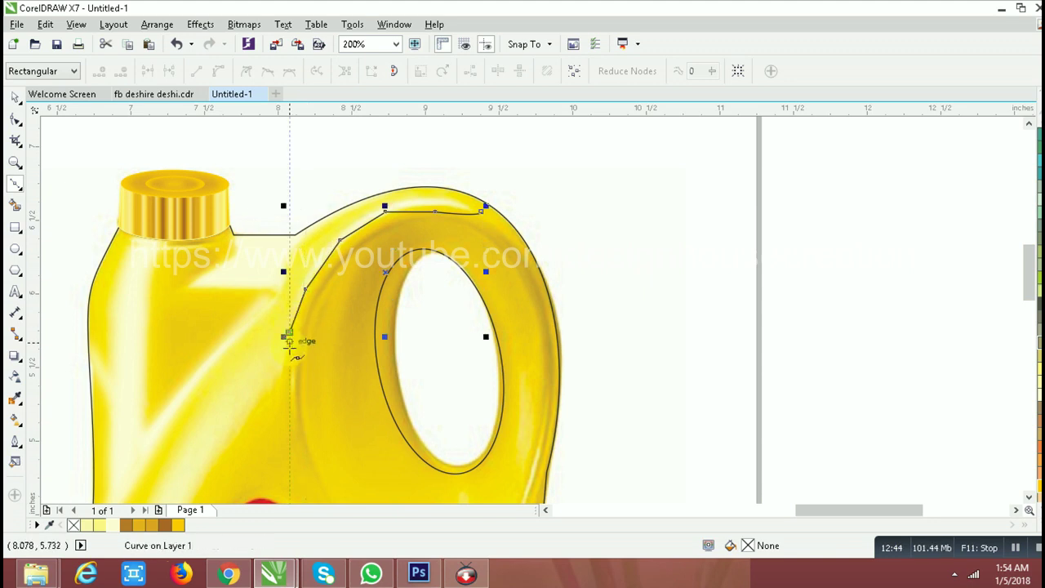
{"action": "left_click", "coordinate": [289, 381]}
{"action": "left_click", "coordinate": [280, 337]}
{"action": "double_click", "coordinate": [287, 294]}
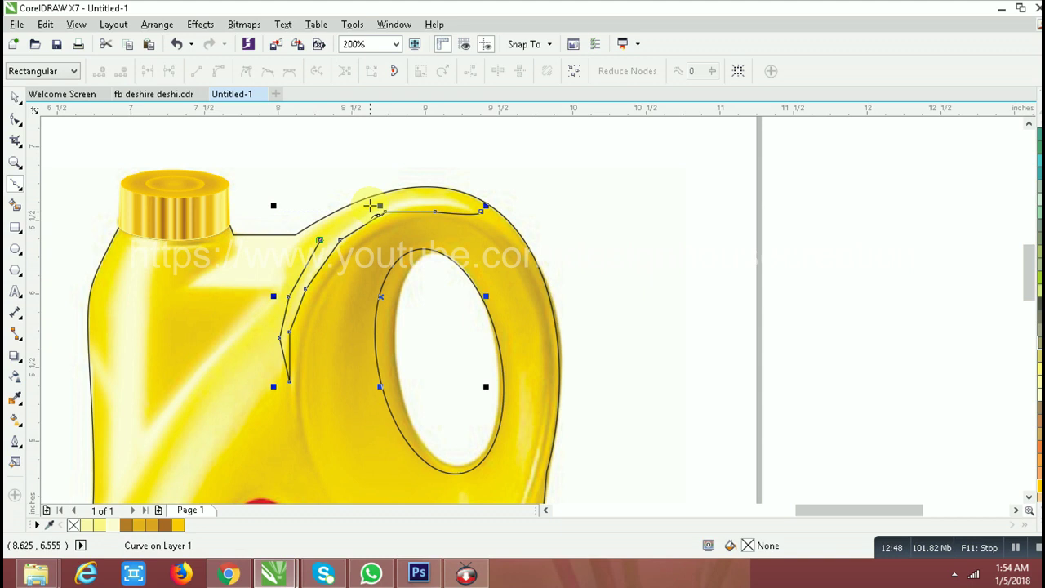
{"action": "left_click", "coordinate": [403, 197]}
{"action": "left_click", "coordinate": [482, 211]}
Delete extra nodes, bend the curve into a smooth crescent, and fill it pale yellow.
{"action": "left_click", "coordinate": [16, 118]}
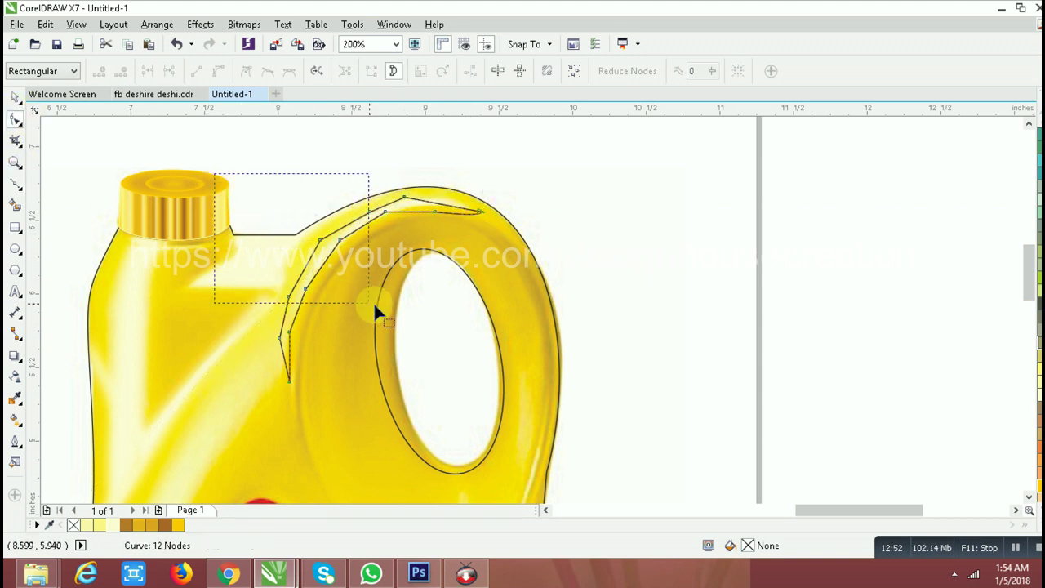
{"action": "left_click_drag", "start_coordinate": [435, 347], "coordinate": [436, 350]}
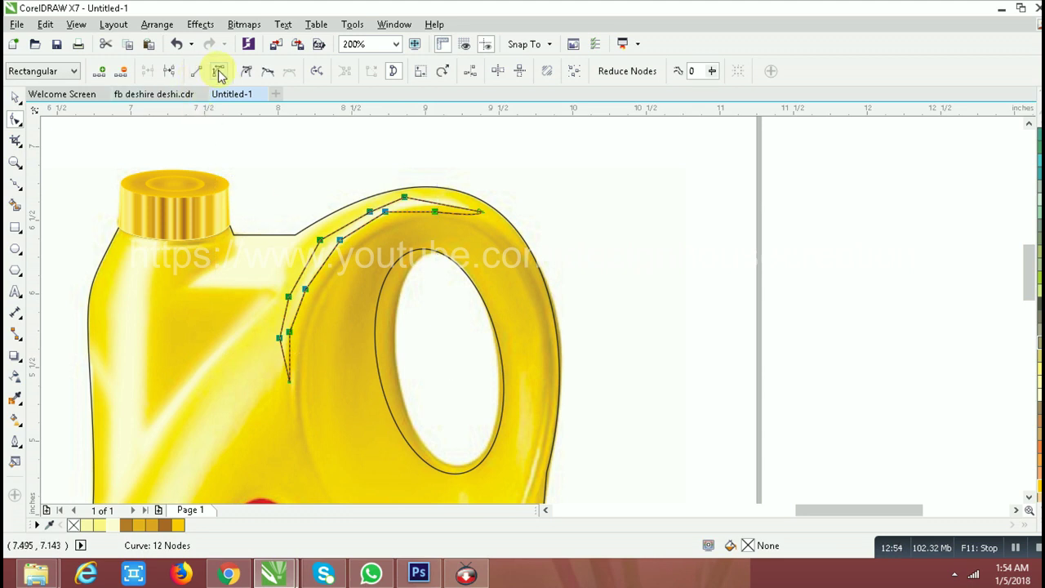
{"action": "left_click", "coordinate": [122, 72]}
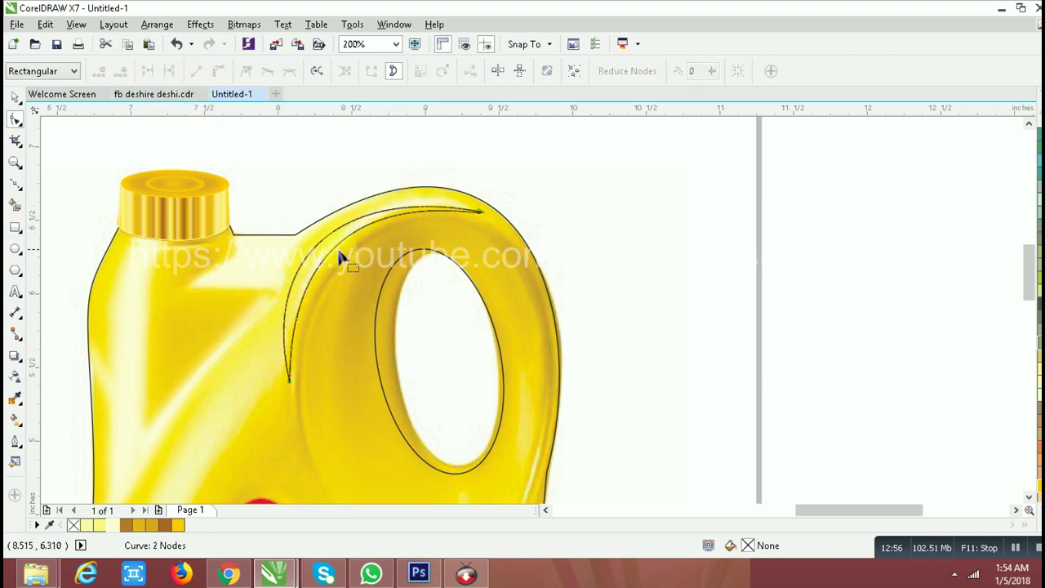
{"action": "left_click_drag", "start_coordinate": [304, 262], "coordinate": [312, 260]}
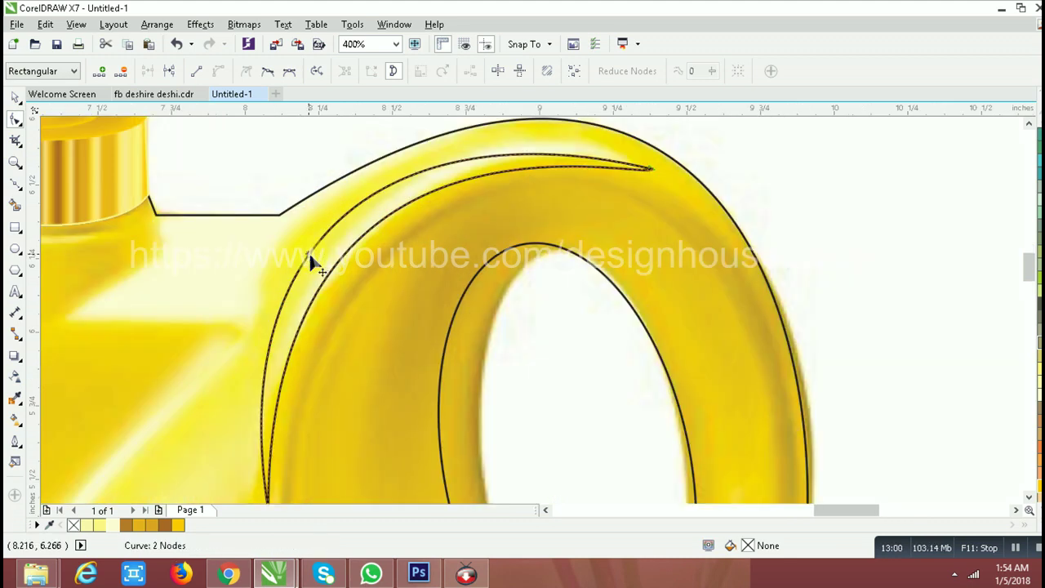
{"action": "left_click_drag", "start_coordinate": [311, 259], "coordinate": [408, 253]}
{"action": "left_click", "coordinate": [648, 167]}
{"action": "scroll", "coordinate": [462, 160], "scroll_direction": "down", "scroll_amount": 1}
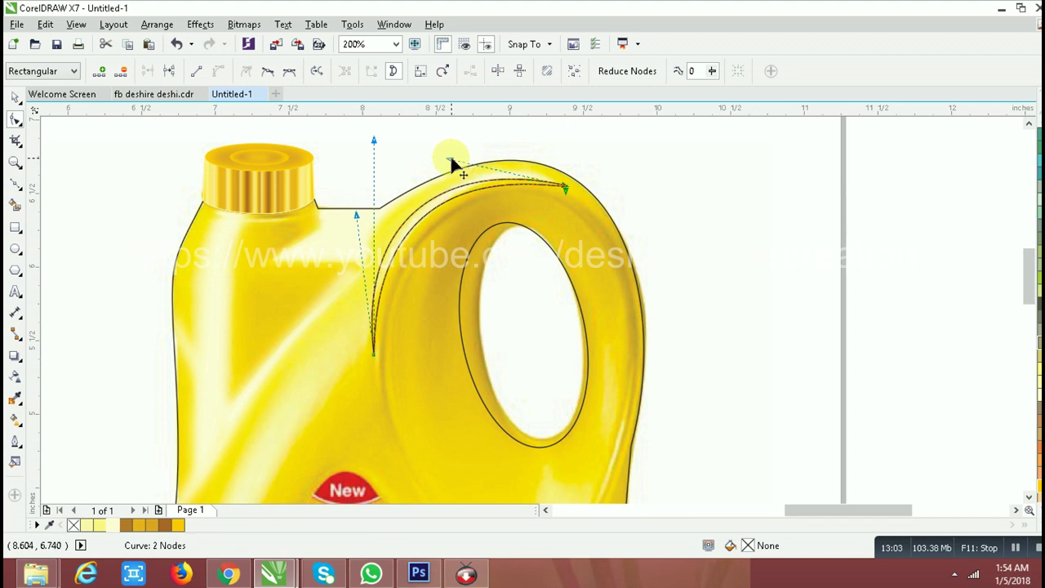
{"action": "left_click_drag", "start_coordinate": [450, 158], "coordinate": [442, 185]}
{"action": "key", "text": "space"}
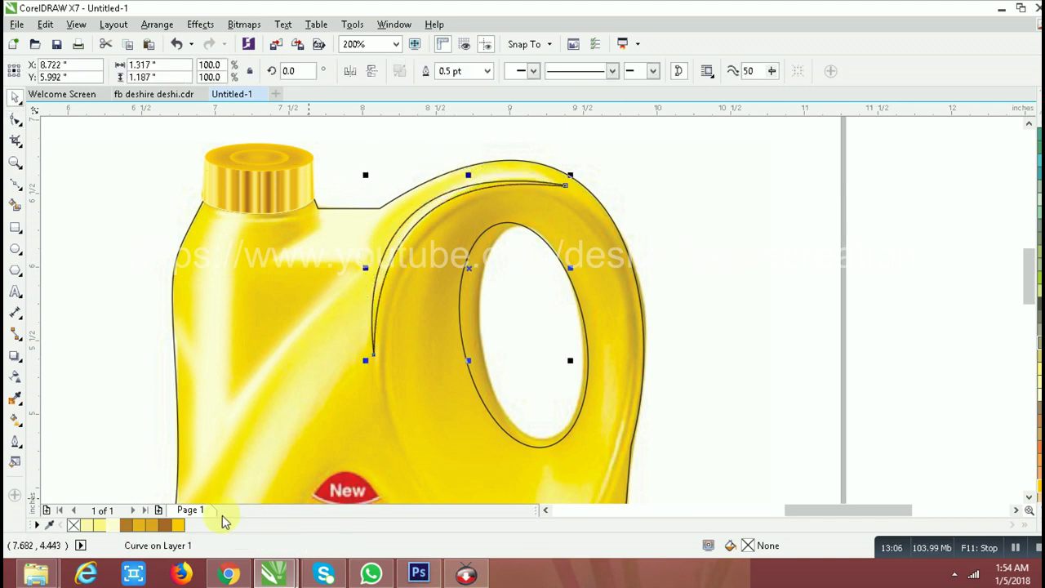
{"action": "left_click", "coordinate": [111, 526]}
Convert the handle's pale-yellow shading shape to a bitmap.
{"action": "key", "text": "F10"}
{"action": "left_click", "coordinate": [244, 24]}
{"action": "left_click", "coordinate": [245, 24]}
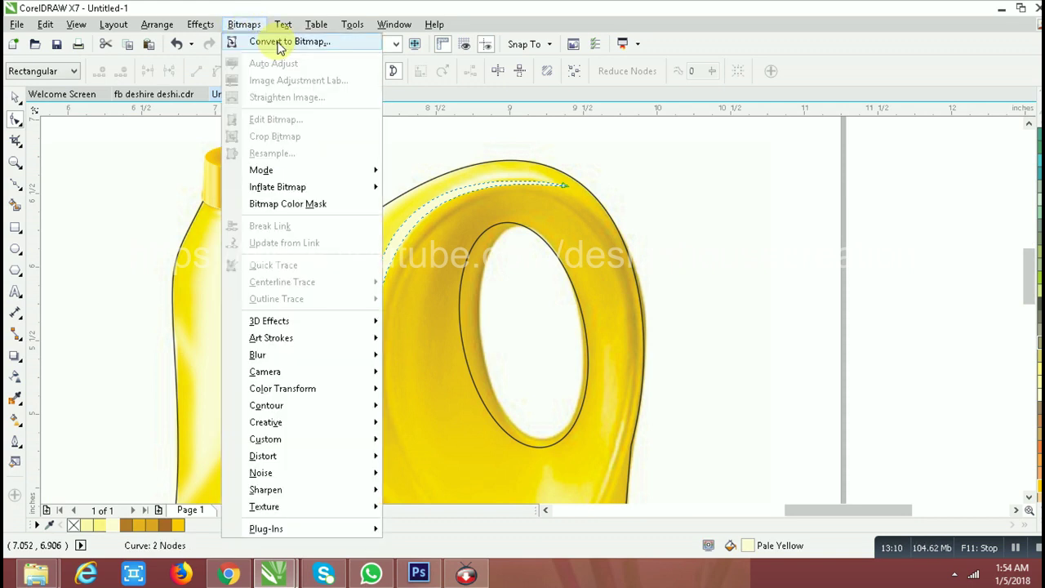
{"action": "left_click", "coordinate": [291, 40]}
{"action": "left_click", "coordinate": [476, 334]}
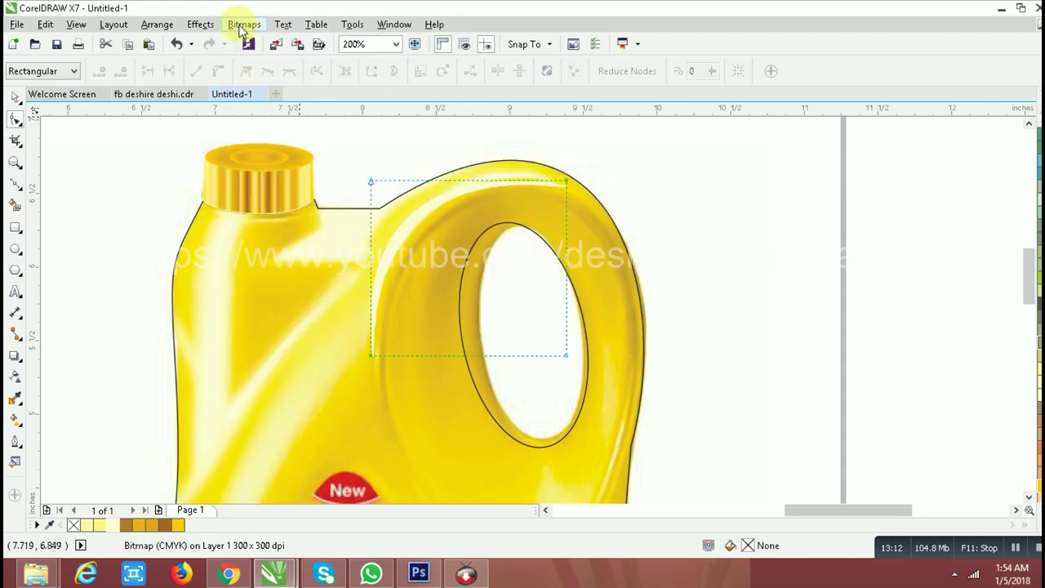
Soften the shading bitmap with a Gaussian Blur and view the whole jug again.
{"action": "left_click", "coordinate": [245, 24]}
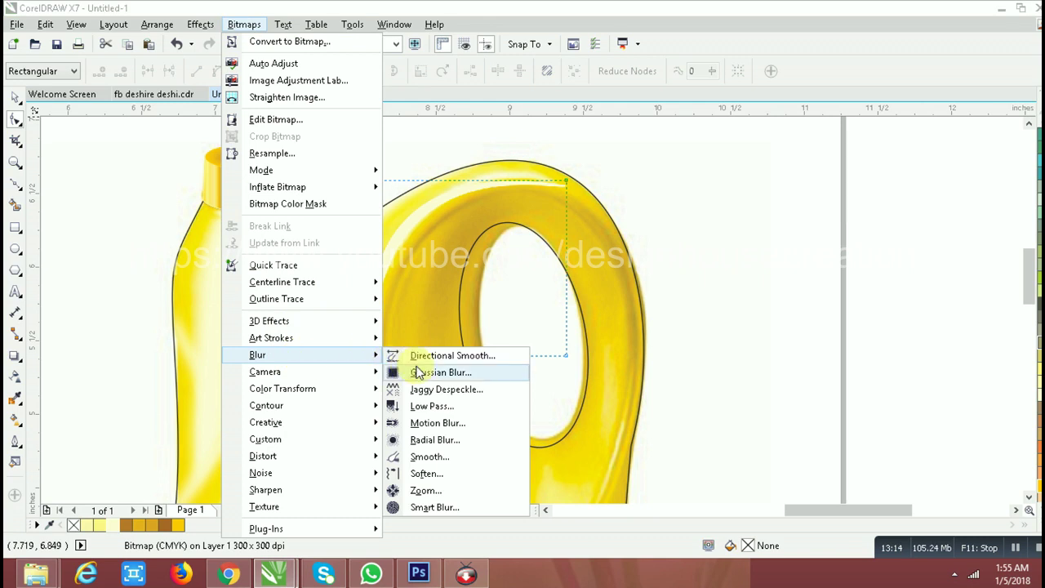
{"action": "mouse_move", "coordinate": [258, 355]}
{"action": "left_click", "coordinate": [429, 368]}
{"action": "left_click", "coordinate": [593, 409]}
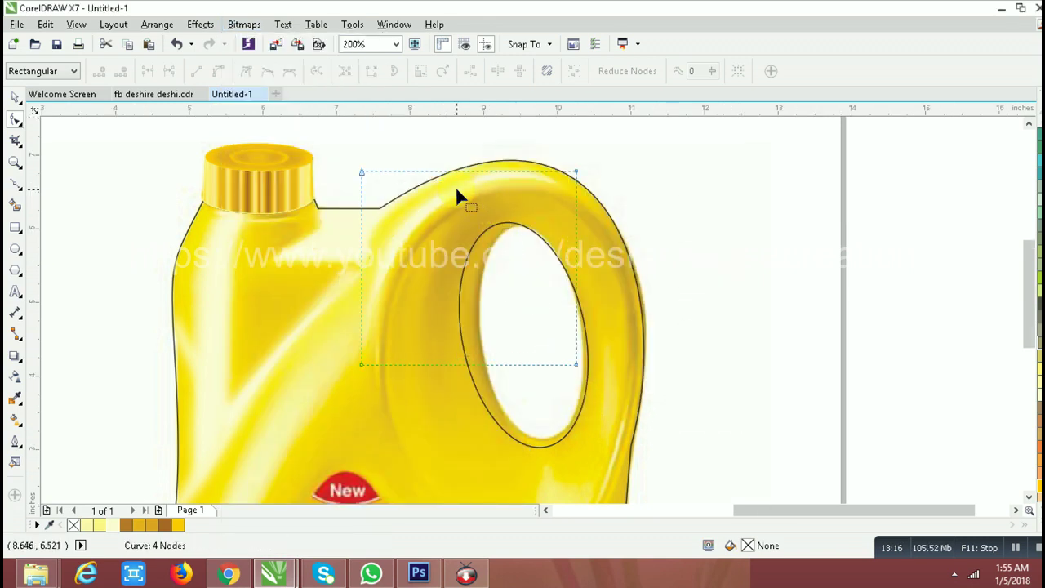
{"action": "scroll", "coordinate": [455, 186], "scroll_direction": "down", "scroll_amount": 2}
{"action": "left_click", "coordinate": [455, 333]}
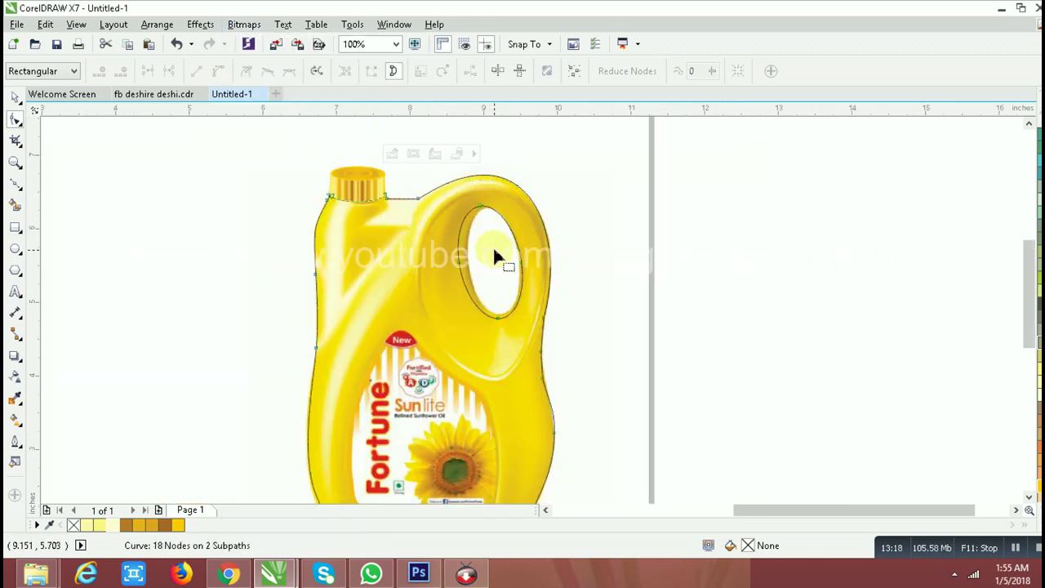
{"action": "scroll", "coordinate": [495, 253], "scroll_direction": "down", "scroll_amount": 1}
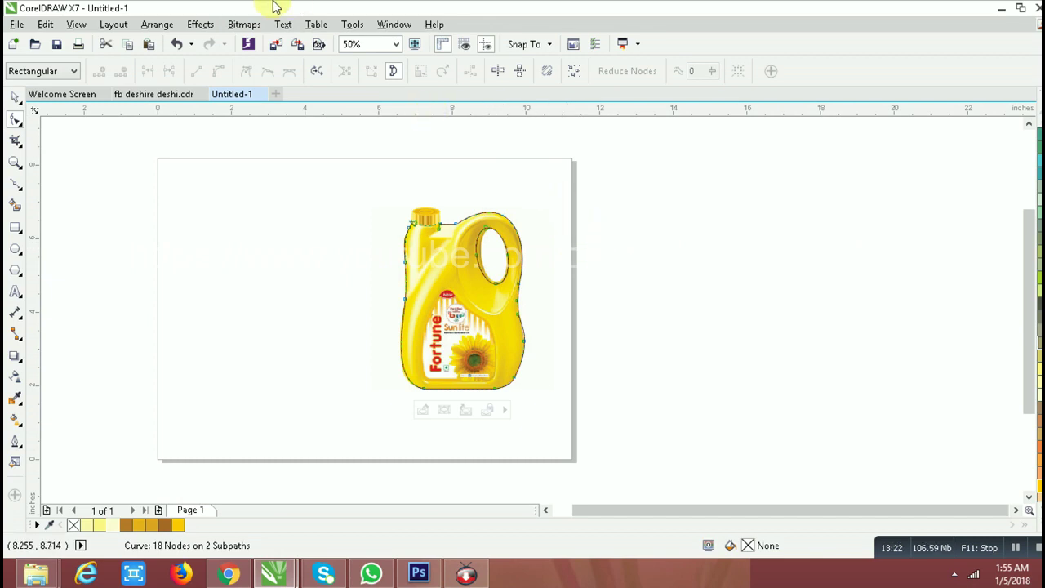
{"action": "scroll", "coordinate": [485, 351], "scroll_direction": "up", "scroll_amount": 1}
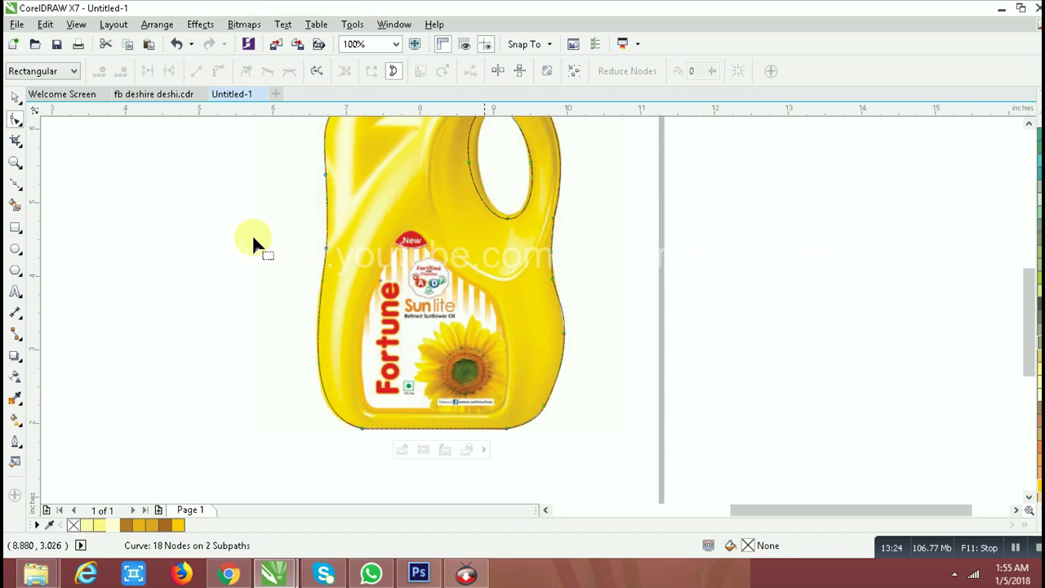
Start a straight-edged label outline at the New badge, down the left side and along the bottom.
{"action": "left_click", "coordinate": [21, 193]}
{"action": "left_click", "coordinate": [89, 201]}
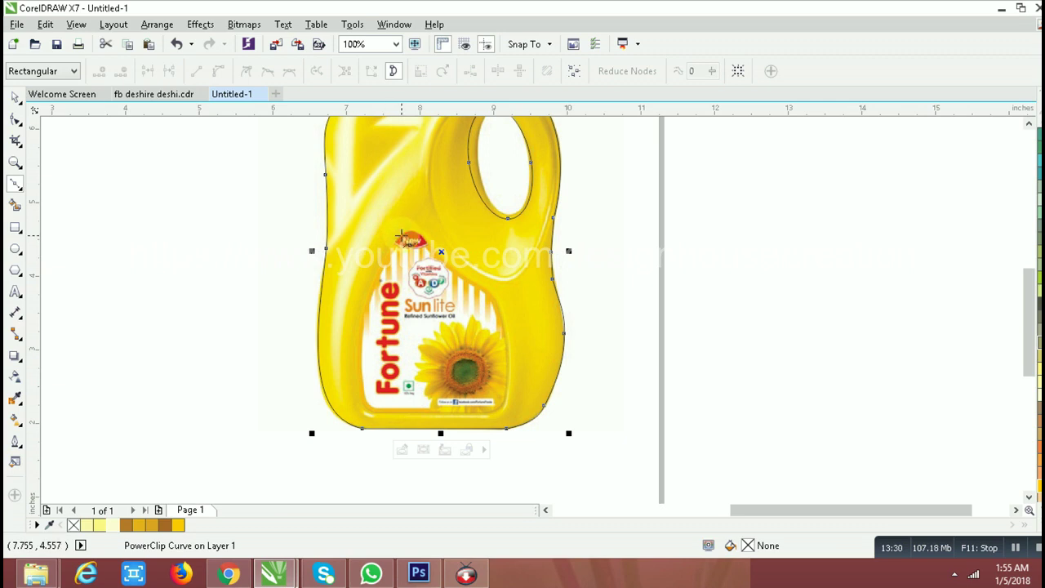
{"action": "left_click", "coordinate": [403, 237]}
{"action": "left_click", "coordinate": [367, 303]}
{"action": "left_click", "coordinate": [358, 352]}
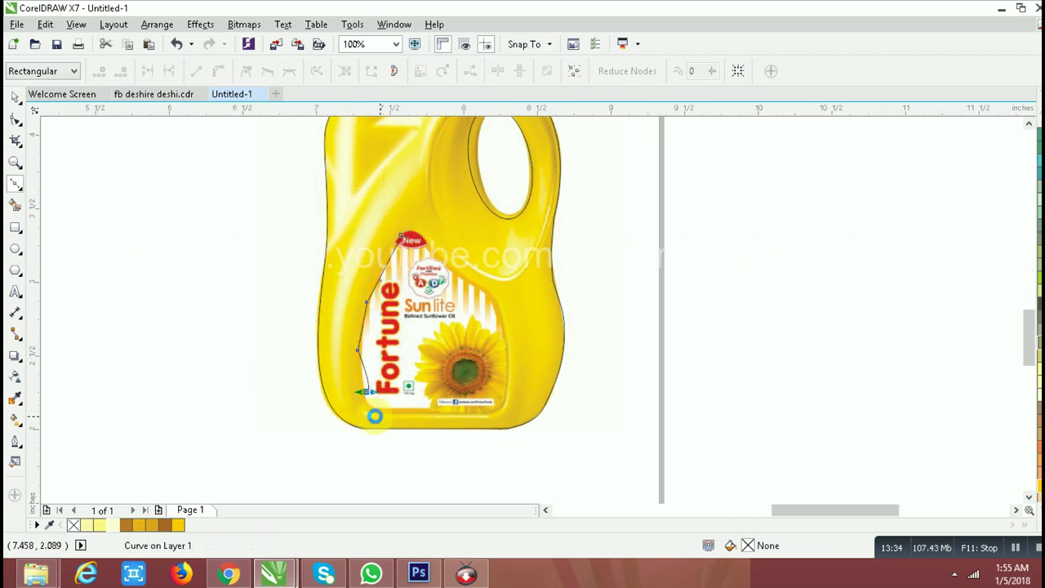
{"action": "scroll", "coordinate": [359, 392], "scroll_direction": "up", "scroll_amount": 2}
{"action": "left_click", "coordinate": [328, 311]}
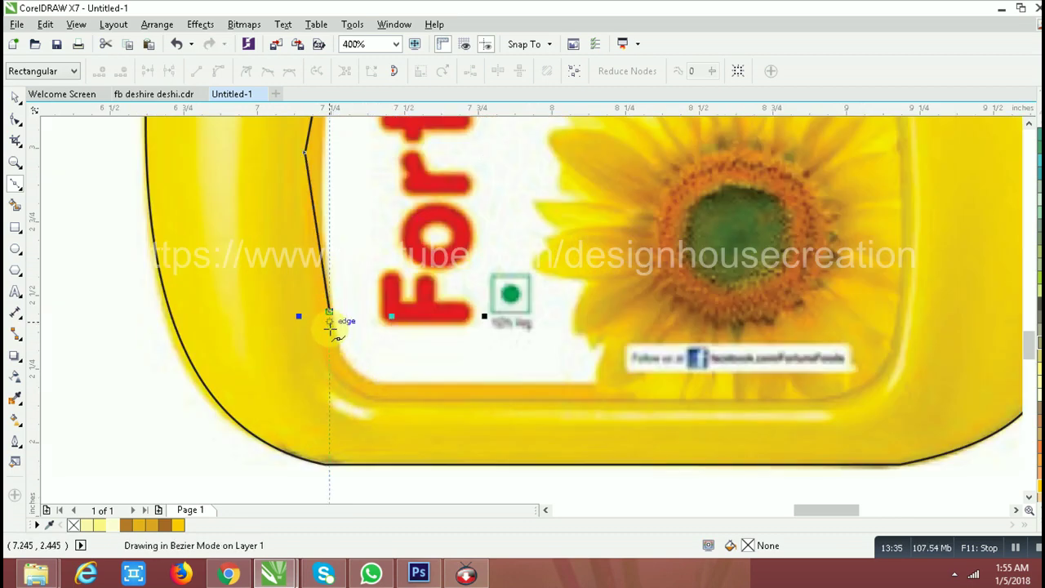
{"action": "left_click", "coordinate": [380, 385]}
{"action": "left_click", "coordinate": [823, 398]}
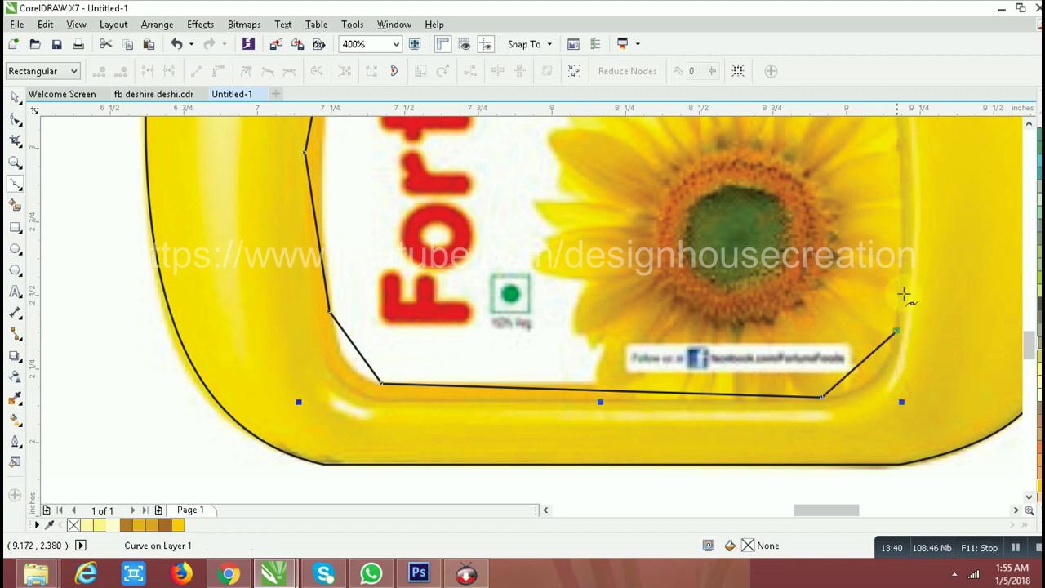
Carry the label outline up its right side toward the New badge.
{"action": "scroll", "coordinate": [863, 286], "scroll_direction": "down", "scroll_amount": 2}
{"action": "scroll", "coordinate": [863, 269], "scroll_direction": "up", "scroll_amount": 1}
{"action": "left_click", "coordinate": [843, 279]}
{"action": "left_click", "coordinate": [827, 199]}
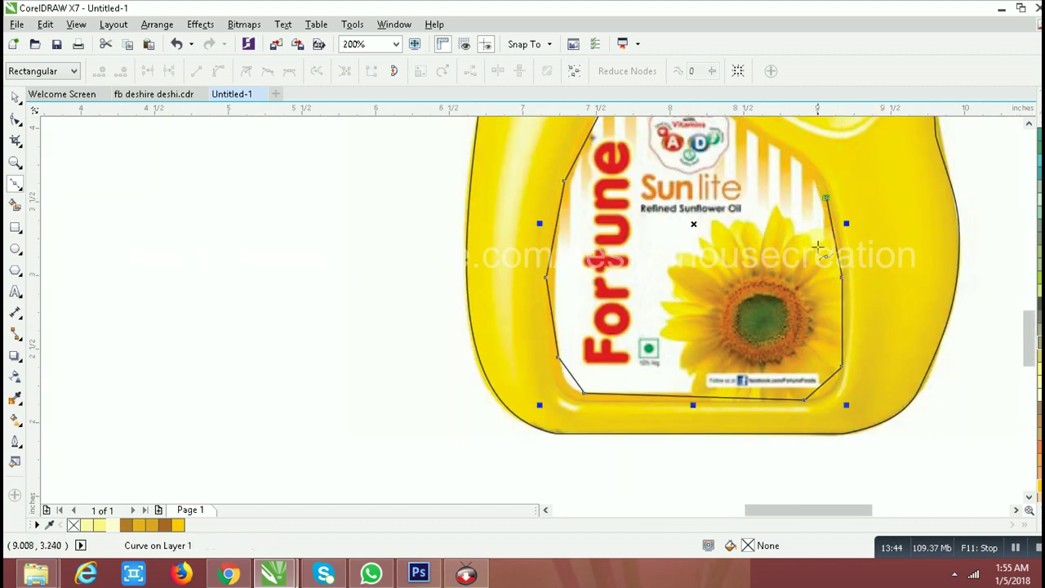
{"action": "scroll", "coordinate": [821, 201], "scroll_direction": "down", "scroll_amount": 1}
{"action": "scroll", "coordinate": [818, 203], "scroll_direction": "up", "scroll_amount": 1}
{"action": "left_click", "coordinate": [818, 203]}
{"action": "scroll", "coordinate": [818, 205], "scroll_direction": "down", "scroll_amount": 1}
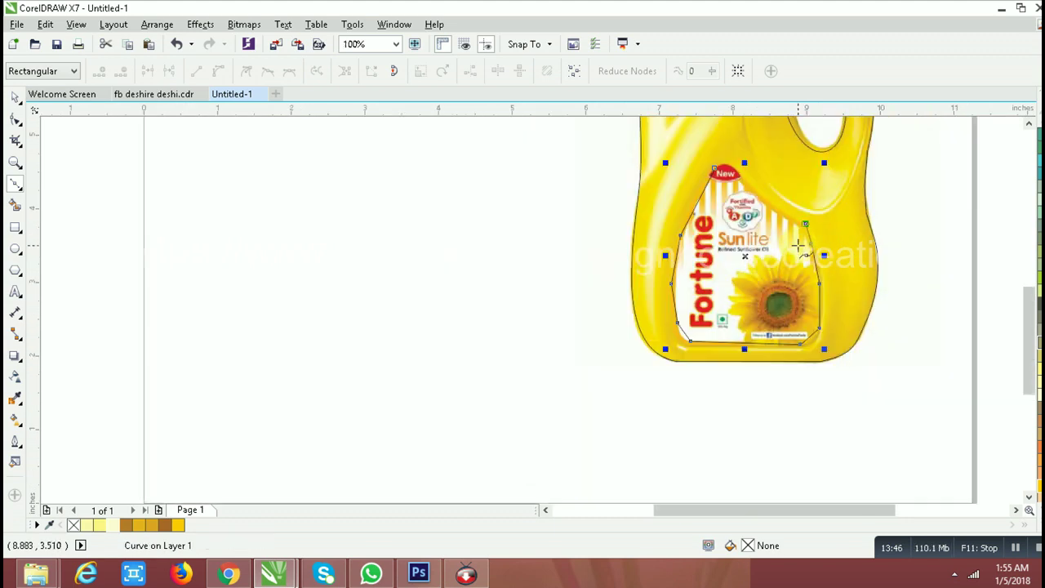
{"action": "scroll", "coordinate": [808, 253], "scroll_direction": "up", "scroll_amount": 1}
{"action": "left_click", "coordinate": [819, 247]}
{"action": "left_click", "coordinate": [760, 210]}
{"action": "left_click", "coordinate": [718, 165]}
{"action": "scroll", "coordinate": [694, 134], "scroll_direction": "up", "scroll_amount": 2}
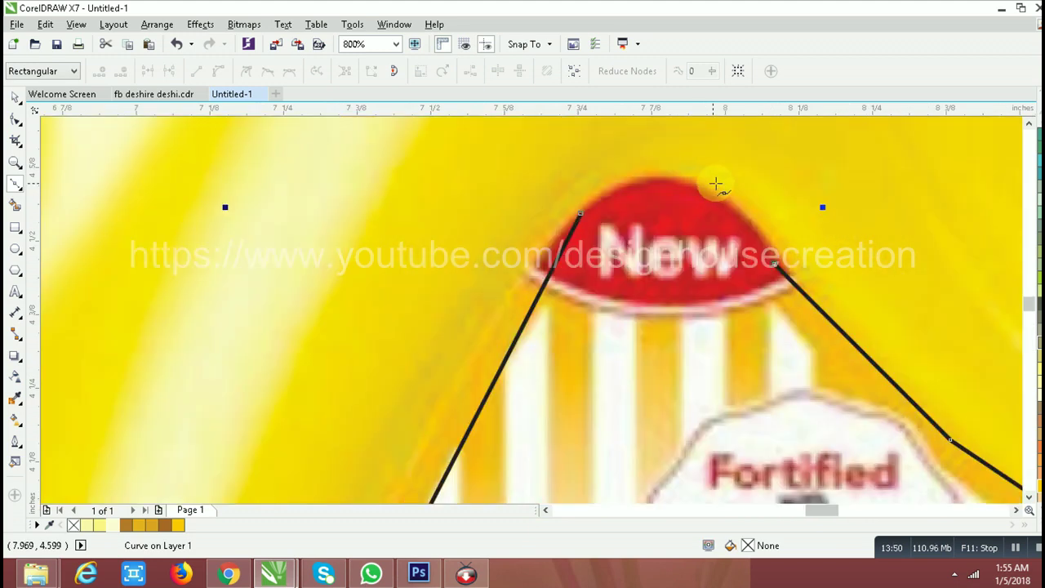
{"action": "key", "text": "ctrl+z"}
Run the outline flat across the badge's top and close it at the starting node.
{"action": "left_click", "coordinate": [760, 199]}
{"action": "left_click", "coordinate": [702, 167]}
{"action": "left_click", "coordinate": [657, 166]}
{"action": "left_click", "coordinate": [624, 166]}
{"action": "left_click", "coordinate": [582, 213]}
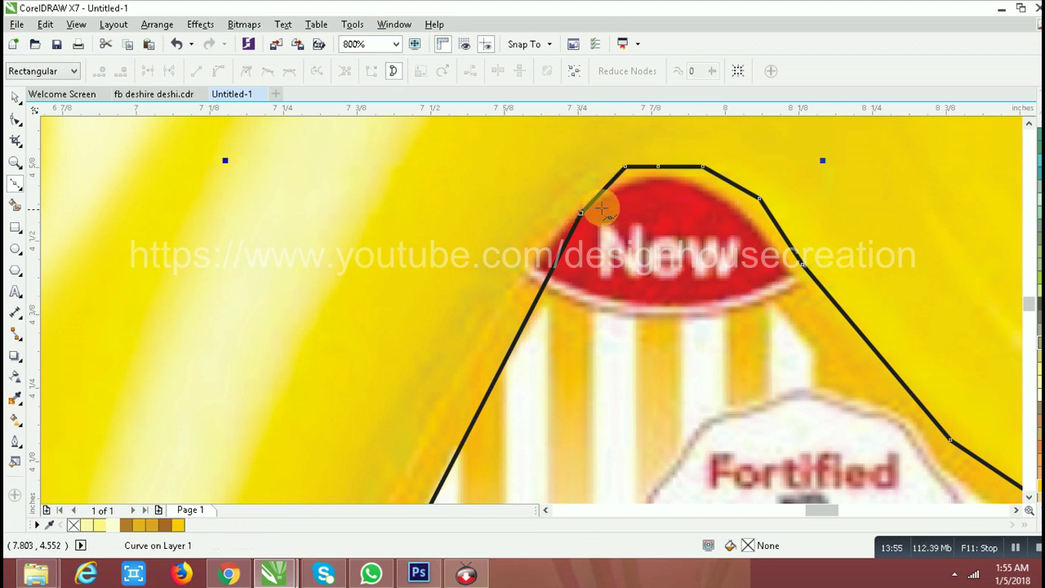
{"action": "left_click", "coordinate": [16, 120]}
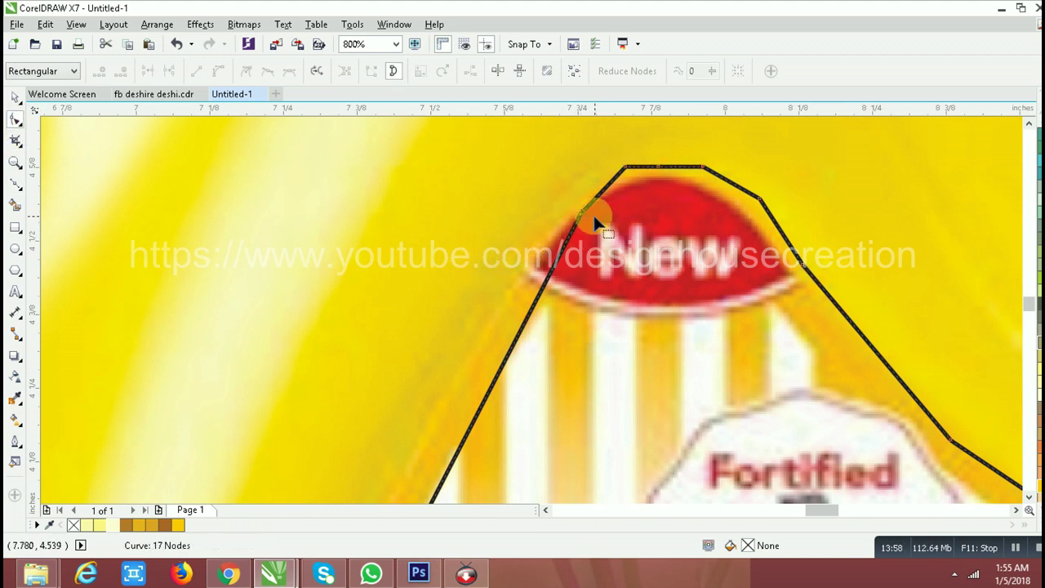
Nudge a node onto the New badge edge and delete the extra right-side label nodes.
{"action": "left_click_drag", "start_coordinate": [582, 207], "coordinate": [544, 220]}
{"action": "scroll", "coordinate": [544, 220], "scroll_direction": "down", "scroll_amount": 3}
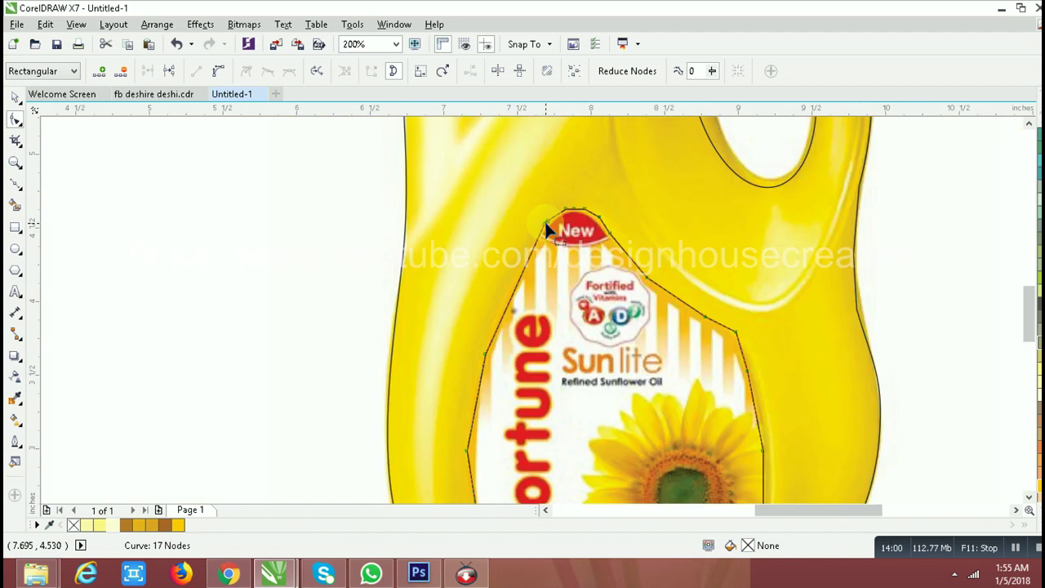
{"action": "scroll", "coordinate": [484, 352], "scroll_direction": "down", "scroll_amount": 2}
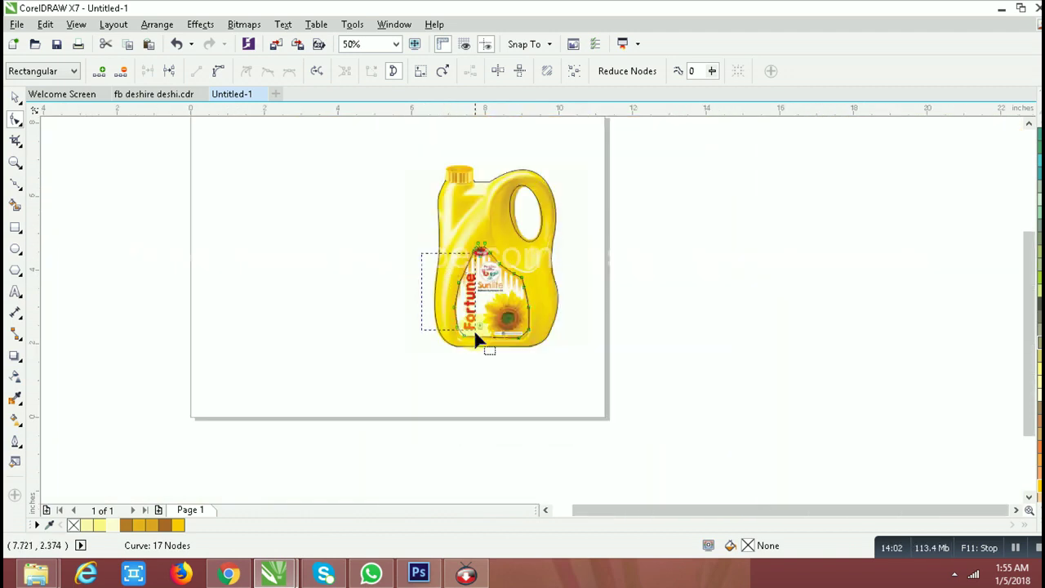
{"action": "left_click", "coordinate": [115, 71]}
{"action": "scroll", "coordinate": [451, 277], "scroll_direction": "up", "scroll_amount": 1}
{"action": "scroll", "coordinate": [526, 281], "scroll_direction": "up", "scroll_amount": 1}
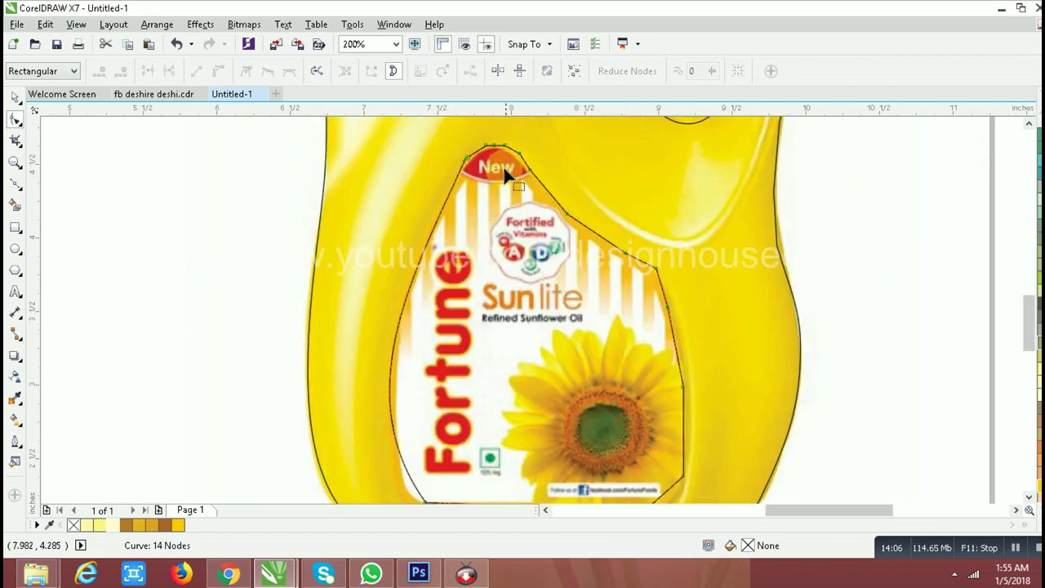
{"action": "left_click_drag", "start_coordinate": [544, 147], "coordinate": [638, 309]}
{"action": "left_click", "coordinate": [121, 71]}
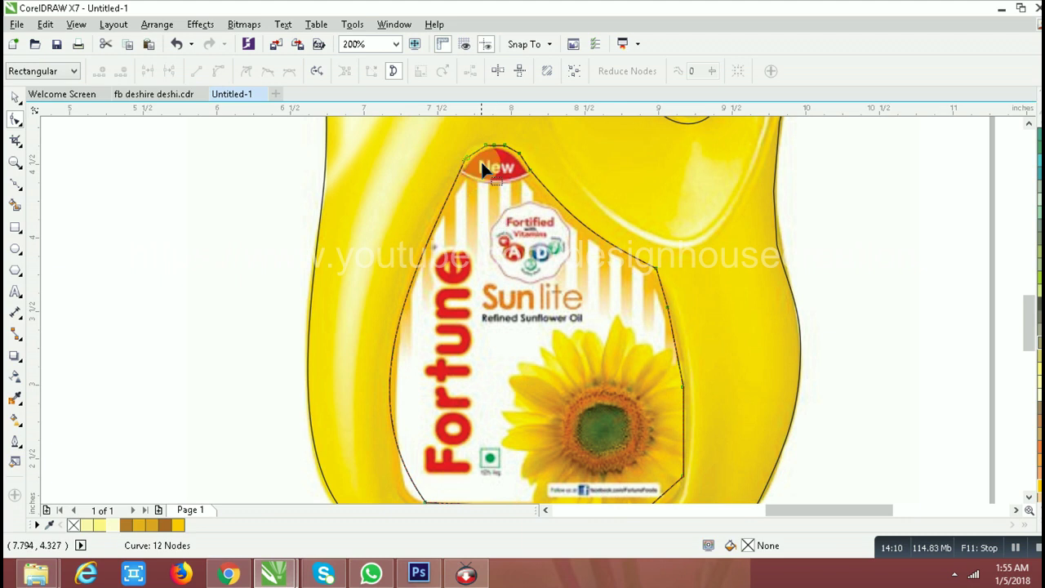
Delete the nodes around the New badge and round the outline's top into an arc over it.
{"action": "left_click_drag", "start_coordinate": [465, 141], "coordinate": [521, 161]}
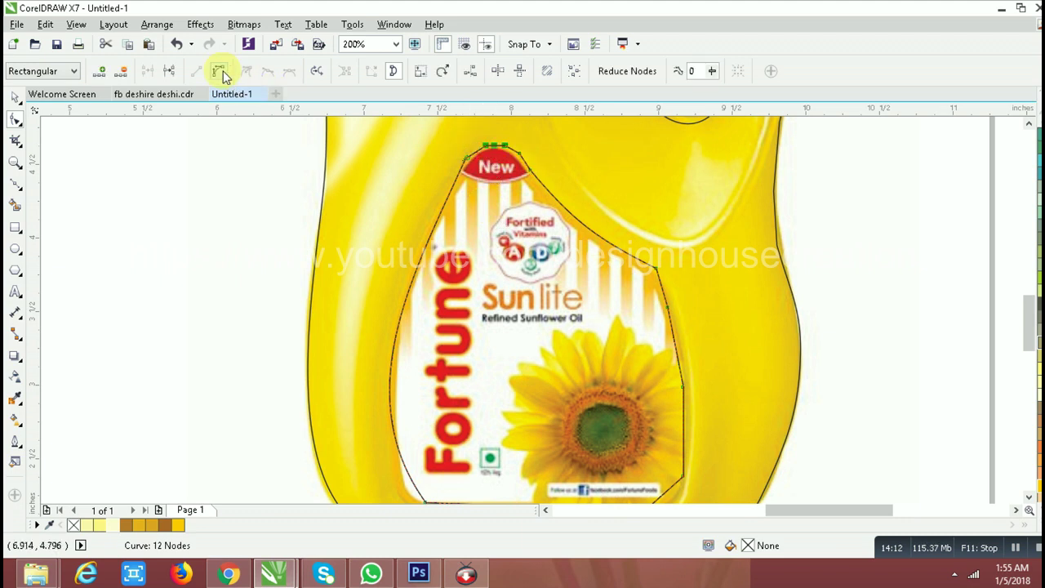
{"action": "left_click", "coordinate": [121, 71]}
{"action": "scroll", "coordinate": [490, 188], "scroll_direction": "up", "scroll_amount": 2}
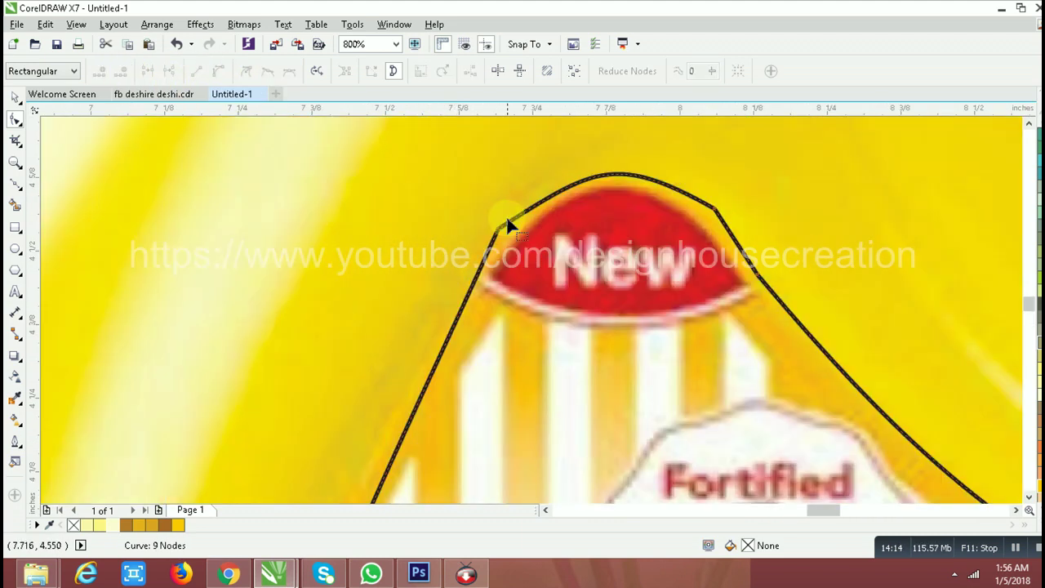
{"action": "left_click", "coordinate": [526, 211]}
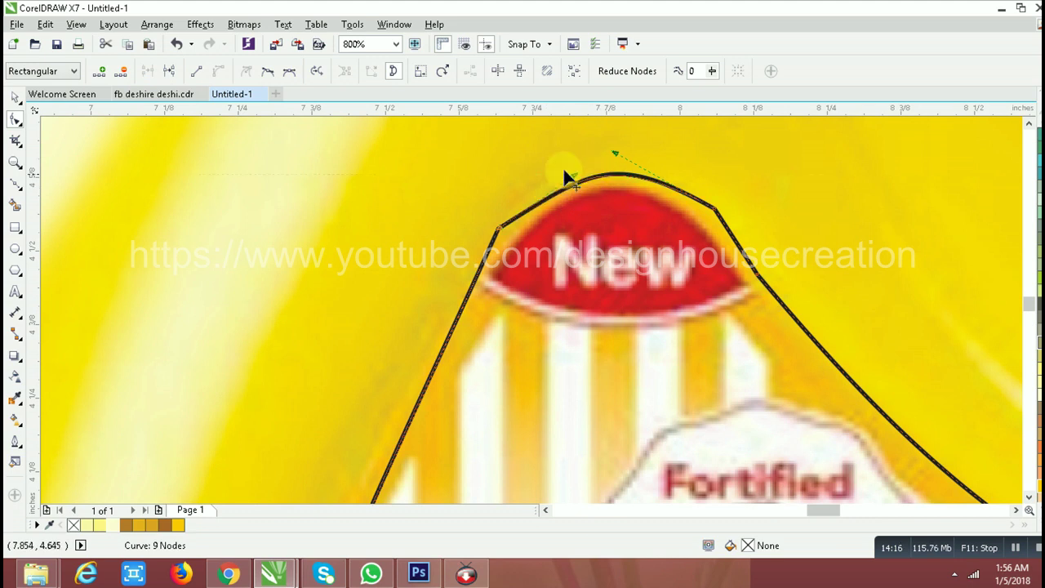
{"action": "left_click_drag", "start_coordinate": [571, 176], "coordinate": [531, 175]}
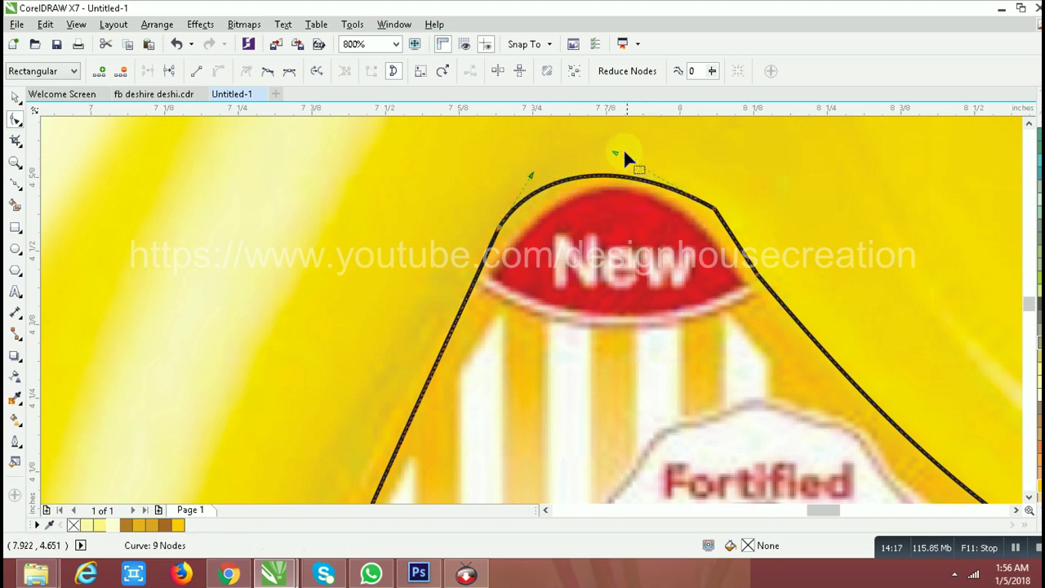
{"action": "left_click_drag", "start_coordinate": [623, 148], "coordinate": [651, 147]}
{"action": "scroll", "coordinate": [525, 187], "scroll_direction": "down", "scroll_amount": 2}
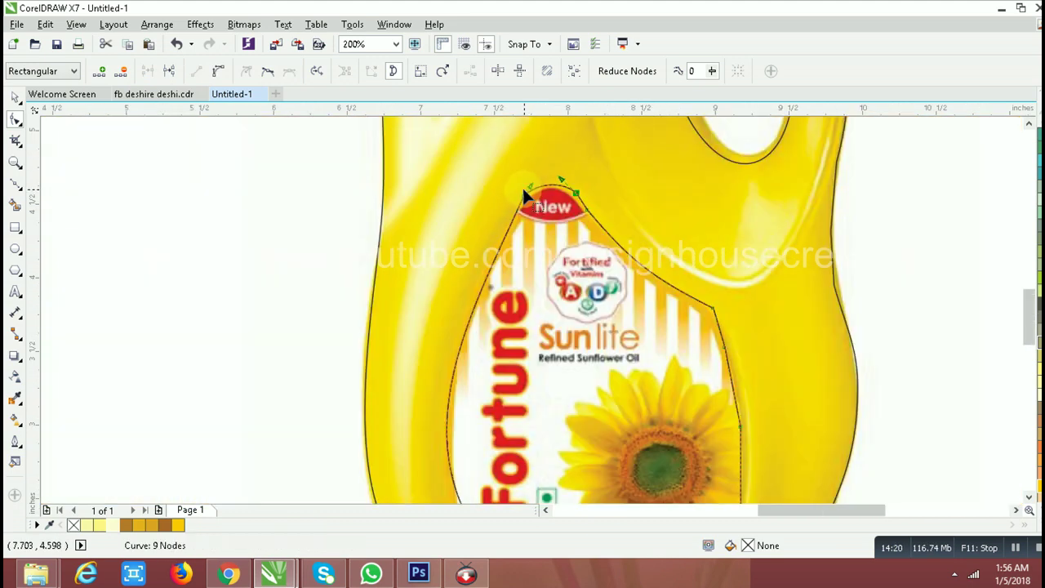
{"action": "scroll", "coordinate": [524, 193], "scroll_direction": "down", "scroll_amount": 1}
{"action": "scroll", "coordinate": [613, 324], "scroll_direction": "up", "scroll_amount": 1}
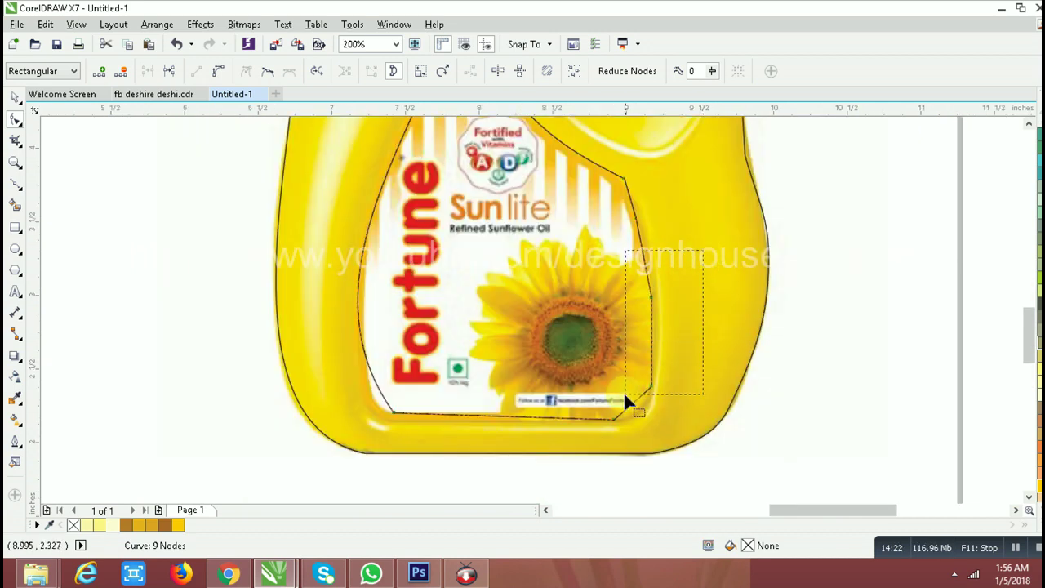
Delete two right-edge nodes and fit the bottom-left corner and left side to the label.
{"action": "left_click", "coordinate": [122, 72]}
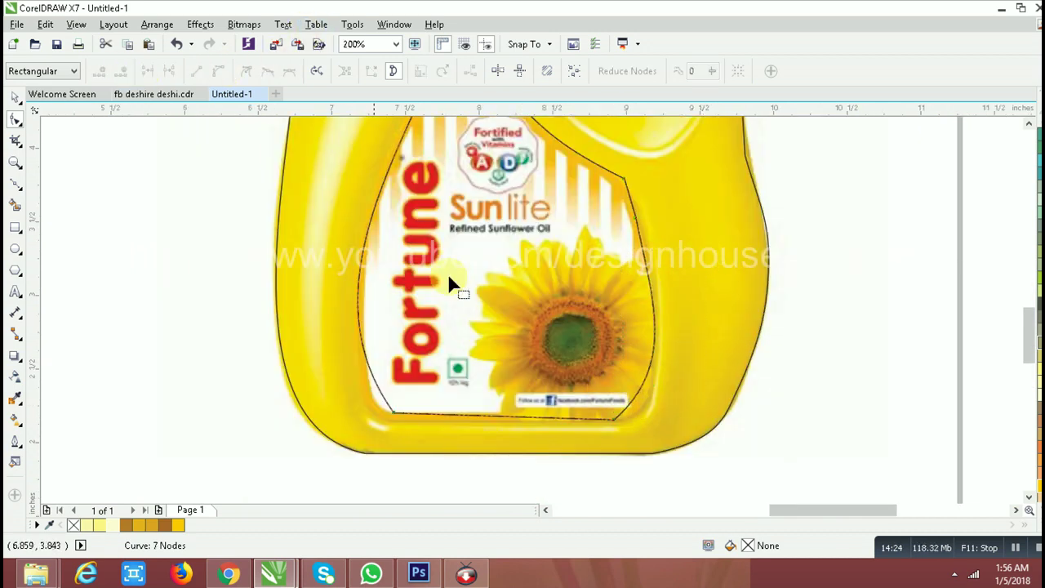
{"action": "scroll", "coordinate": [409, 422], "scroll_direction": "up", "scroll_amount": 1}
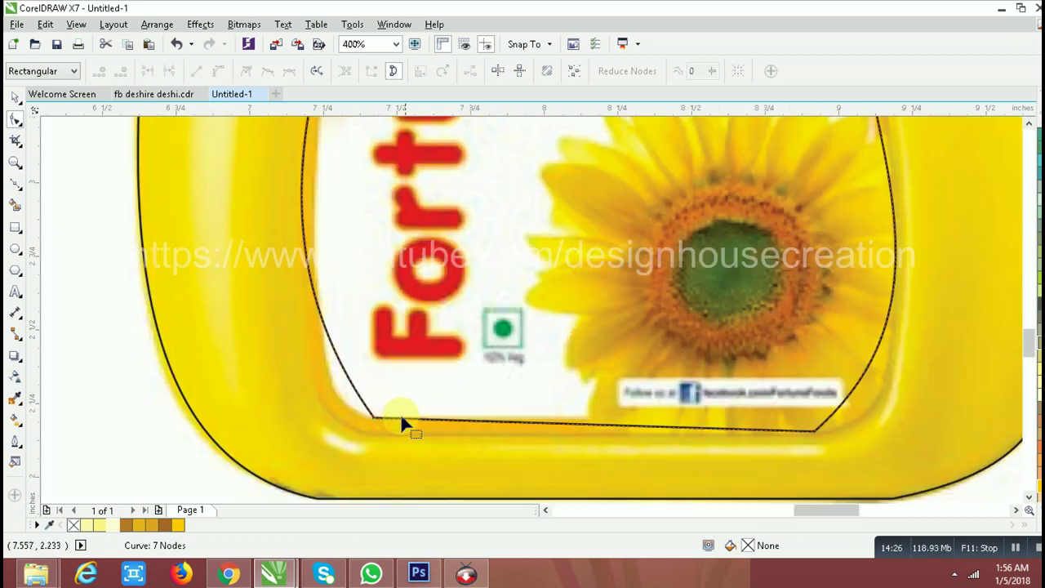
{"action": "left_click_drag", "start_coordinate": [374, 422], "coordinate": [362, 429]}
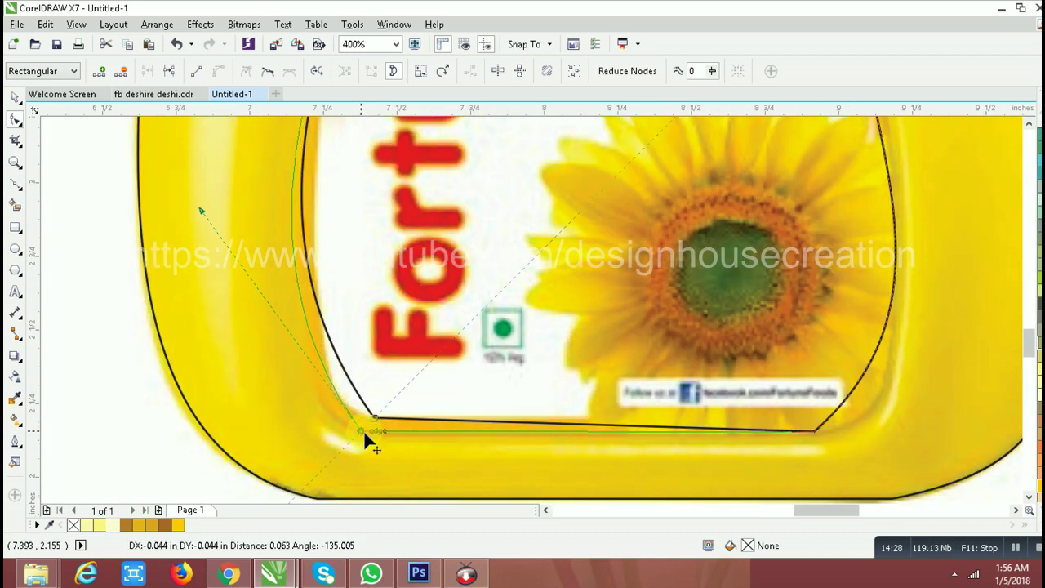
{"action": "left_click_drag", "start_coordinate": [199, 211], "coordinate": [210, 348]}
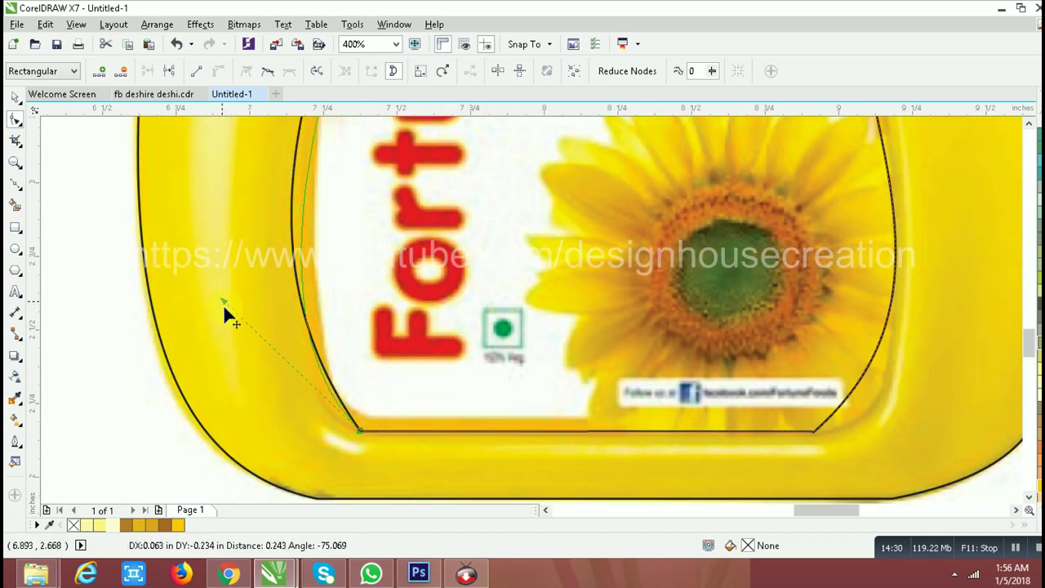
{"action": "scroll", "coordinate": [289, 349], "scroll_direction": "down", "scroll_amount": 1}
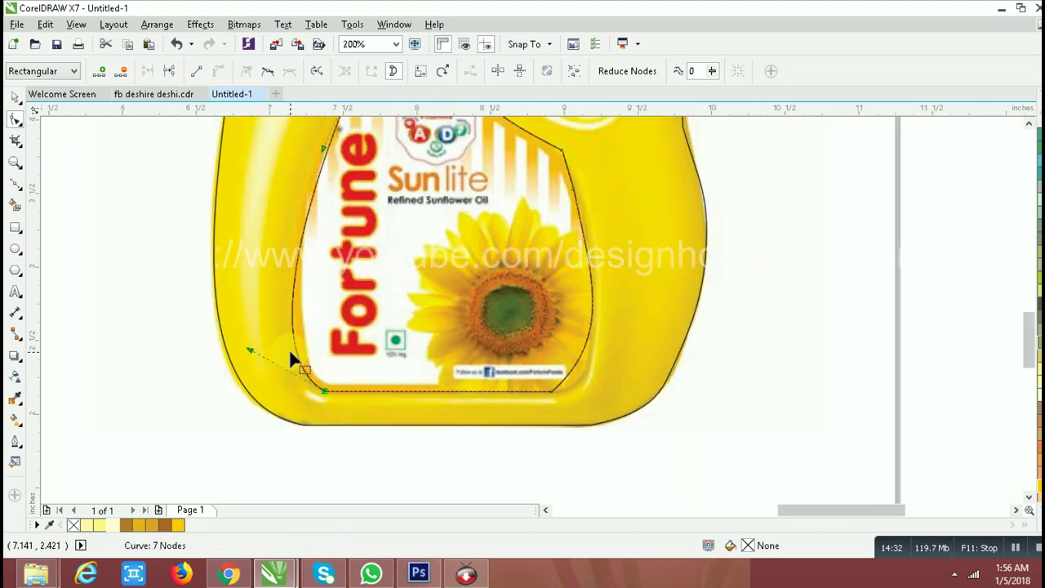
{"action": "scroll", "coordinate": [352, 224], "scroll_direction": "down", "scroll_amount": 1}
{"action": "scroll", "coordinate": [353, 229], "scroll_direction": "up", "scroll_amount": 1}
{"action": "scroll", "coordinate": [355, 237], "scroll_direction": "up", "scroll_amount": 1}
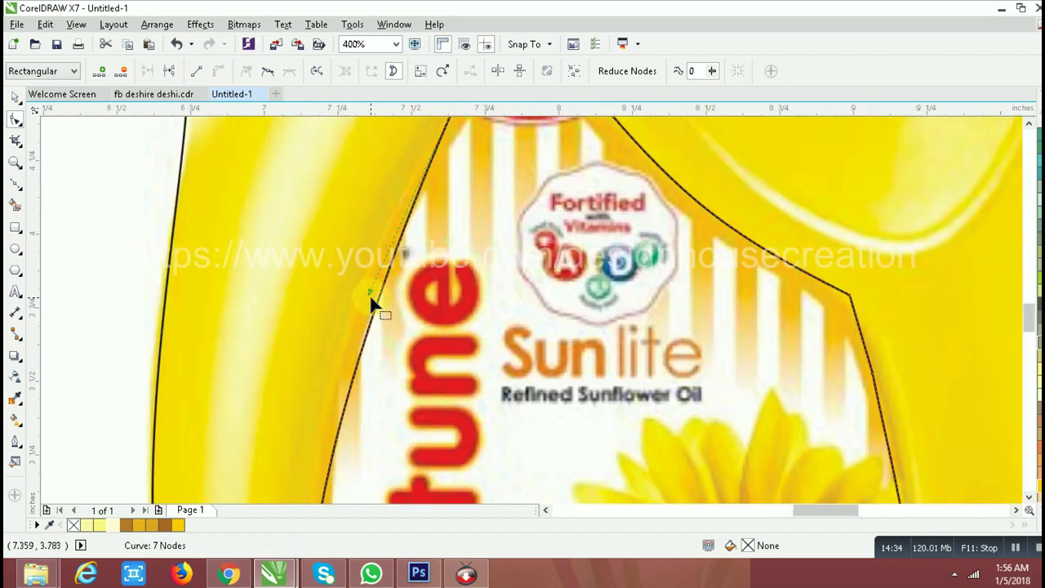
{"action": "double_click", "coordinate": [377, 302]}
{"action": "left_click_drag", "start_coordinate": [376, 302], "coordinate": [357, 297]}
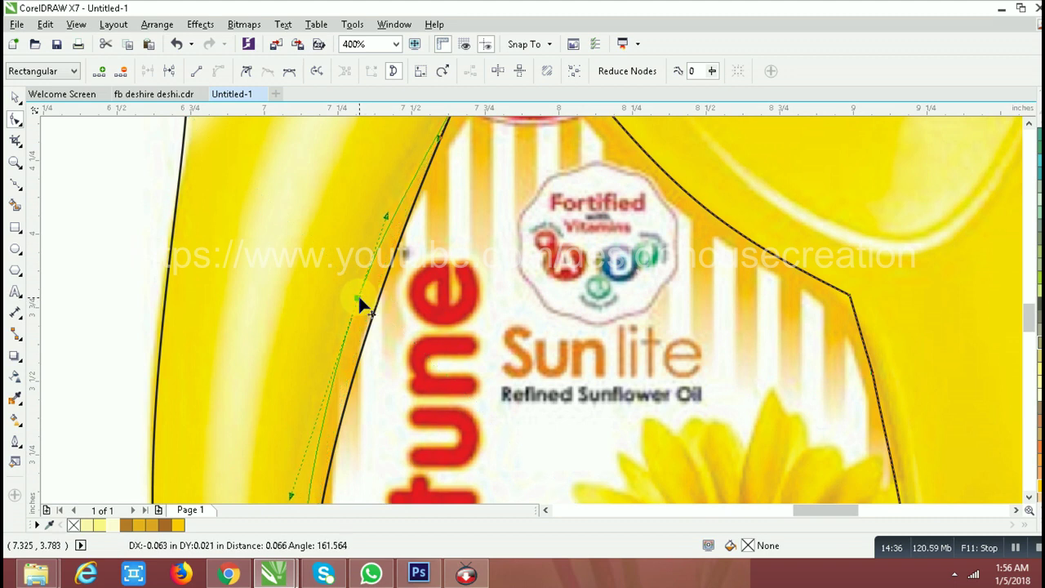
Round the outline into the bottom-right label corner and remove a surplus bottom node.
{"action": "scroll", "coordinate": [400, 276], "scroll_direction": "down", "scroll_amount": 2}
{"action": "scroll", "coordinate": [369, 372], "scroll_direction": "up", "scroll_amount": 1}
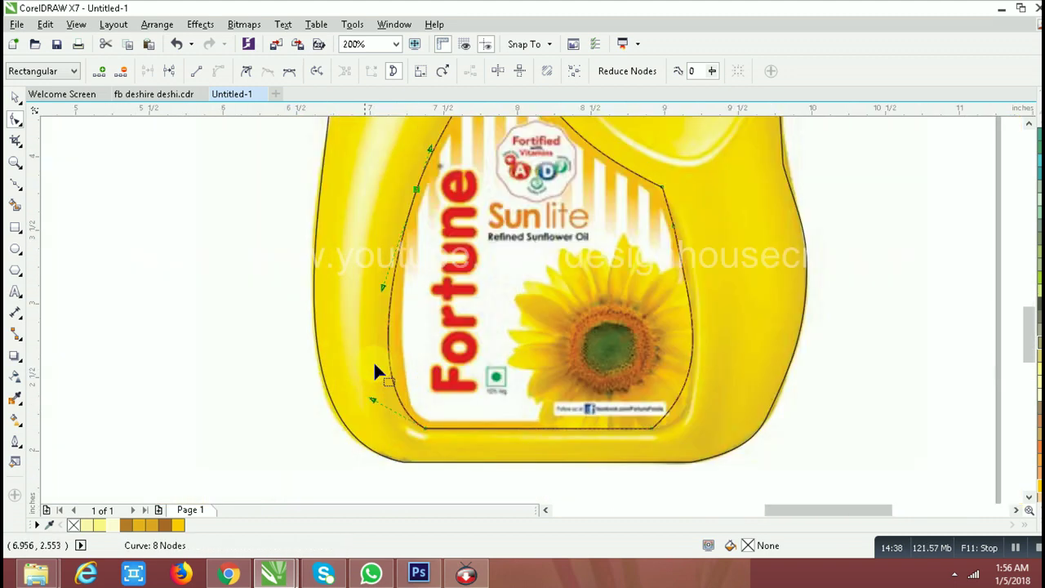
{"action": "scroll", "coordinate": [686, 391], "scroll_direction": "up", "scroll_amount": 1}
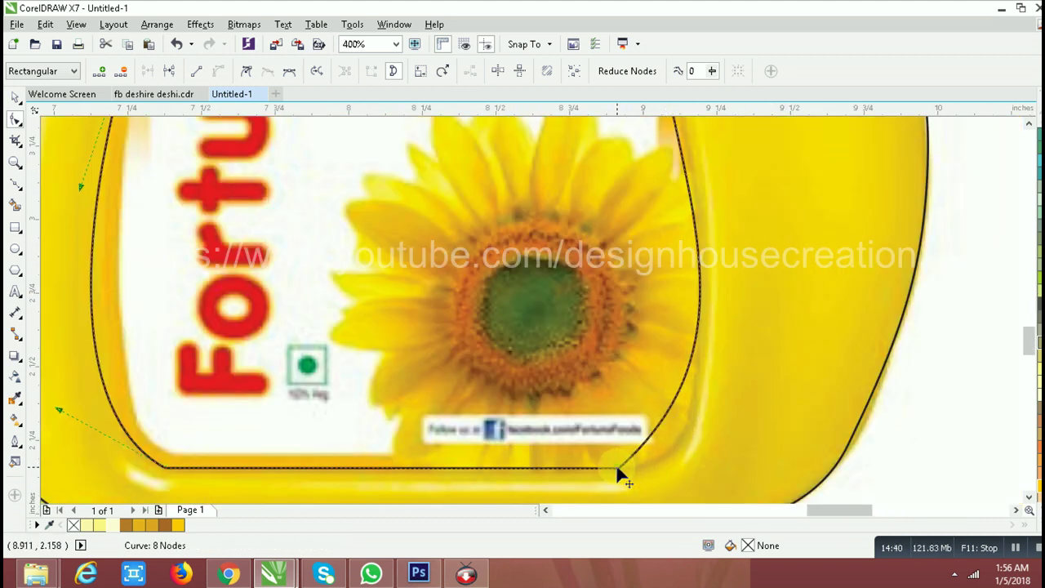
{"action": "left_click_drag", "start_coordinate": [743, 358], "coordinate": [700, 396]}
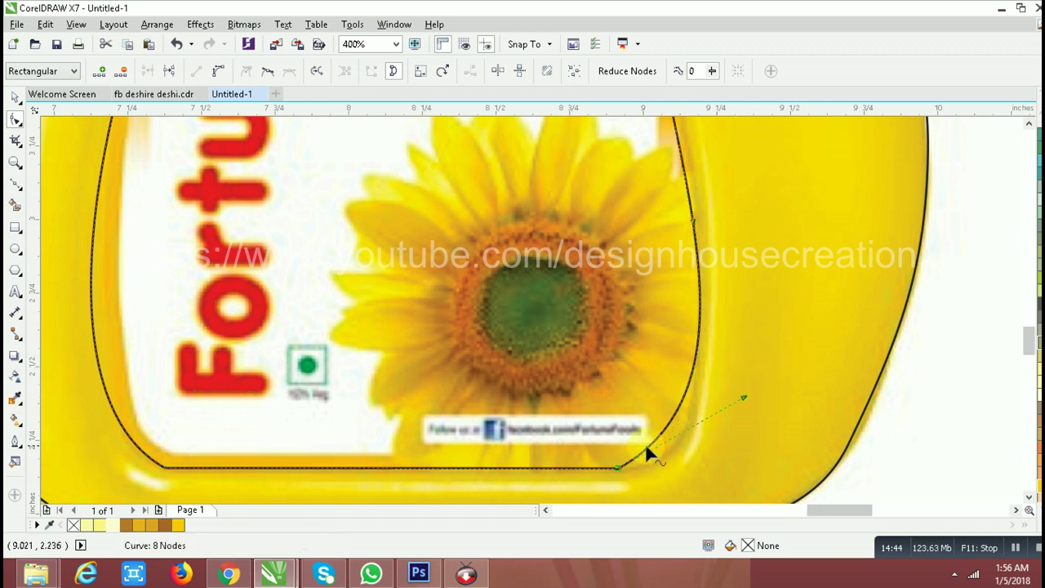
{"action": "left_click_drag", "start_coordinate": [645, 445], "coordinate": [662, 455]}
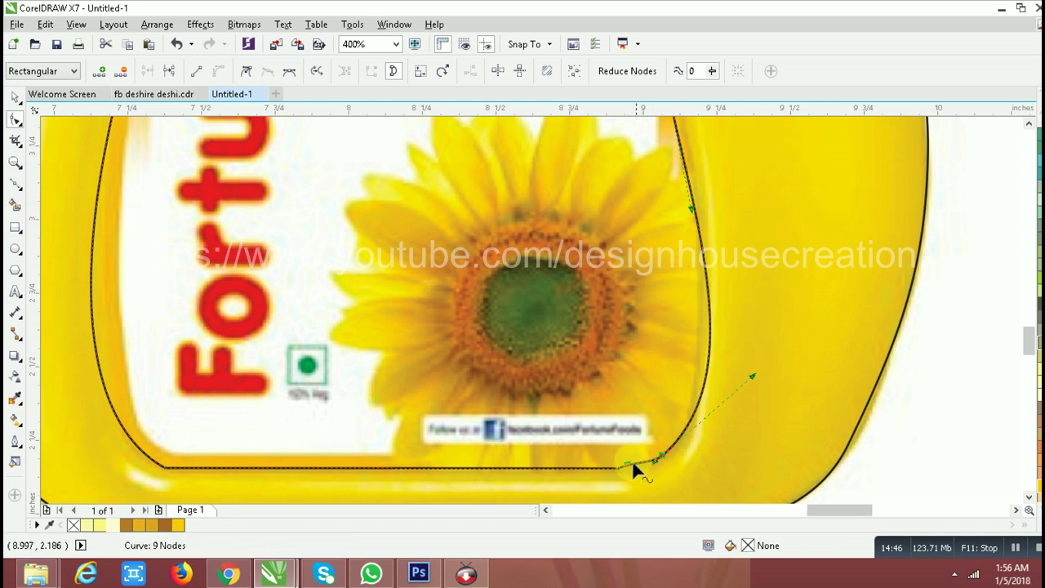
{"action": "double_click", "coordinate": [619, 465]}
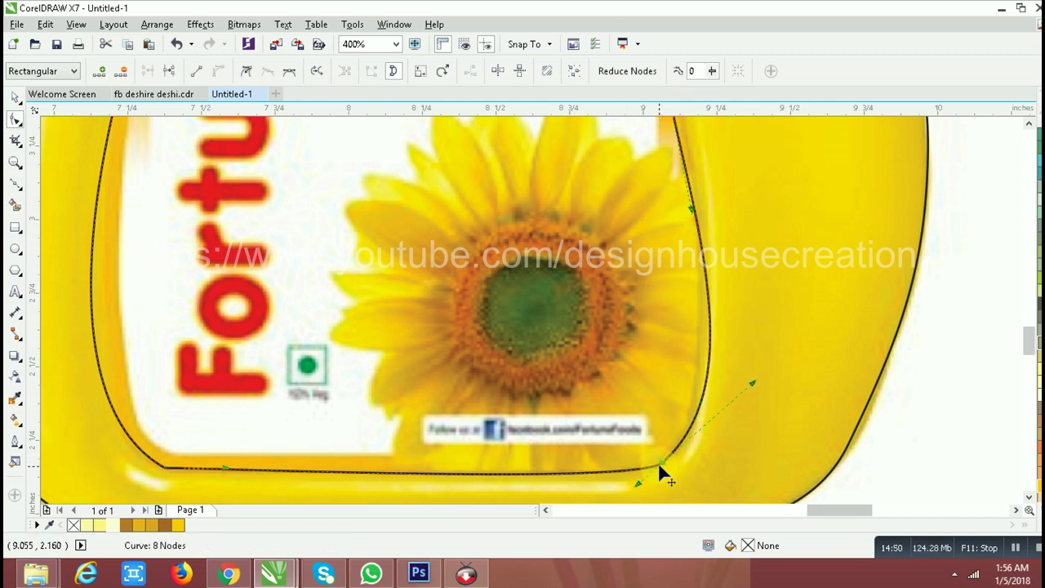
Remove a surplus node from the label outline's right side.
{"action": "key", "text": "space"}
{"action": "key", "text": "space"}
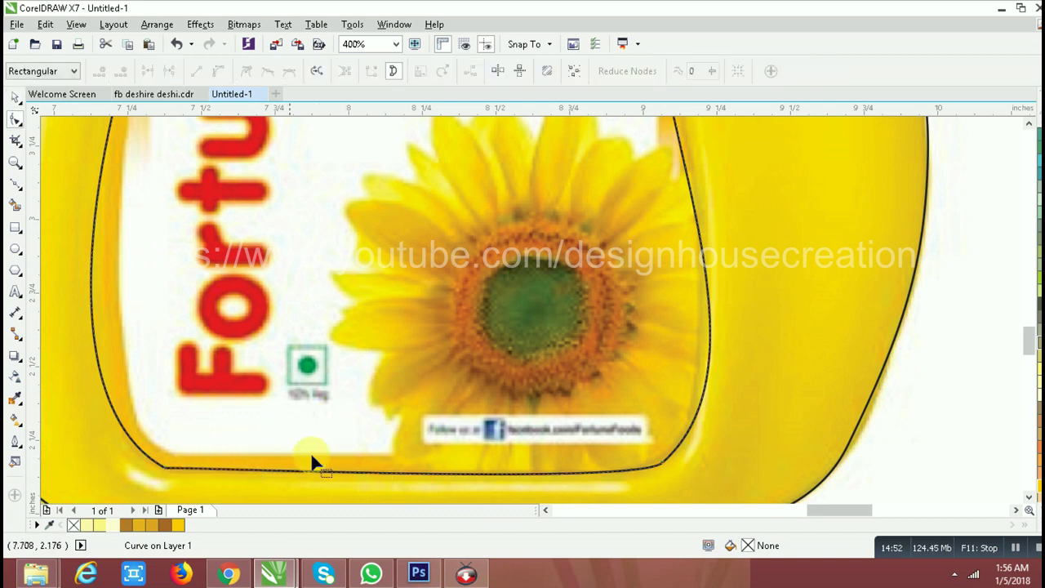
{"action": "left_click", "coordinate": [393, 470]}
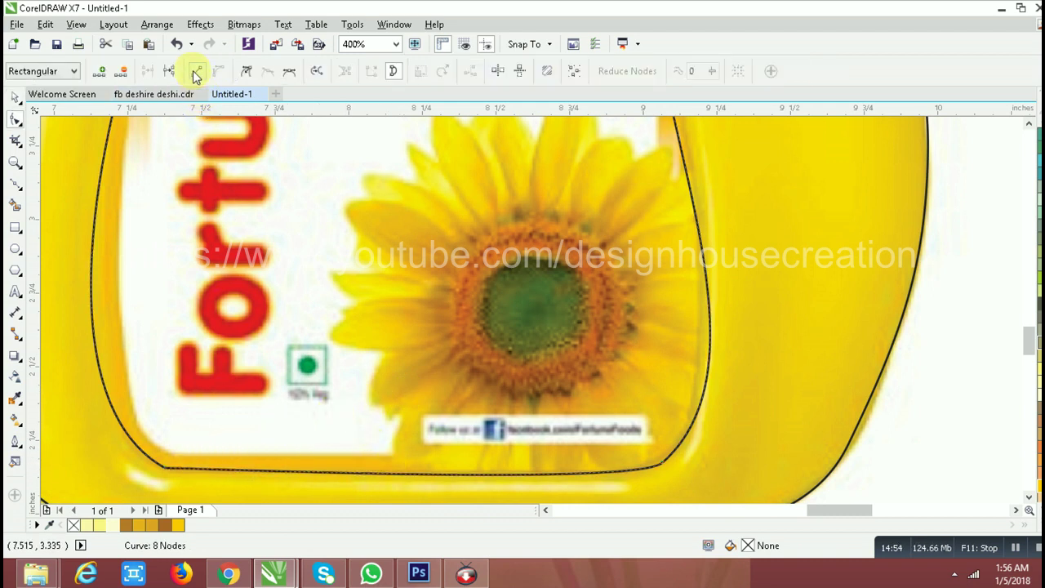
{"action": "key", "text": "space"}
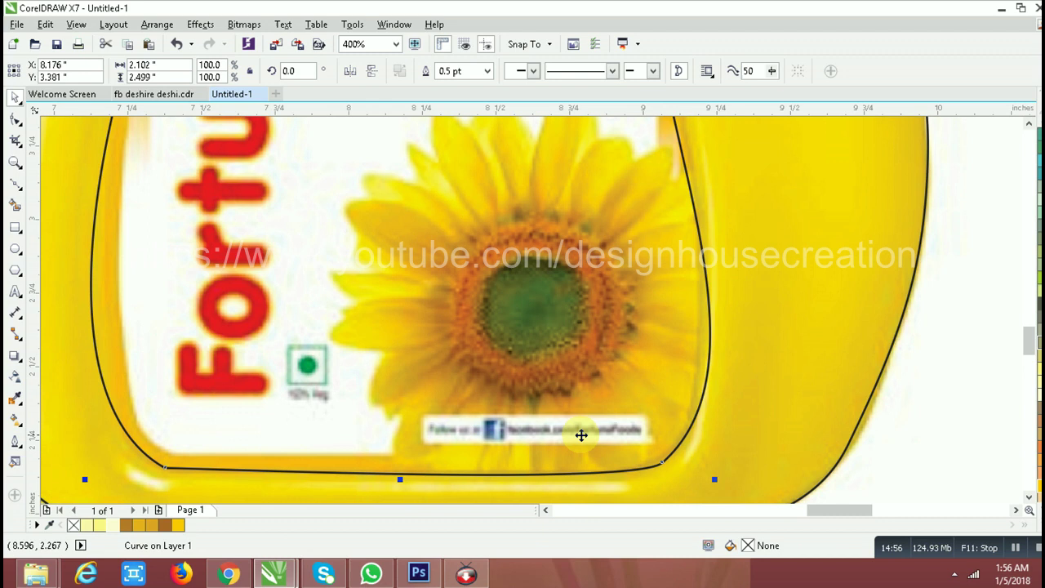
{"action": "scroll", "coordinate": [588, 433], "scroll_direction": "down", "scroll_amount": 1}
{"action": "key", "text": "space"}
{"action": "double_click", "coordinate": [637, 243]}
{"action": "scroll", "coordinate": [626, 250], "scroll_direction": "down", "scroll_amount": 1}
{"action": "scroll", "coordinate": [462, 237], "scroll_direction": "up", "scroll_amount": 1}
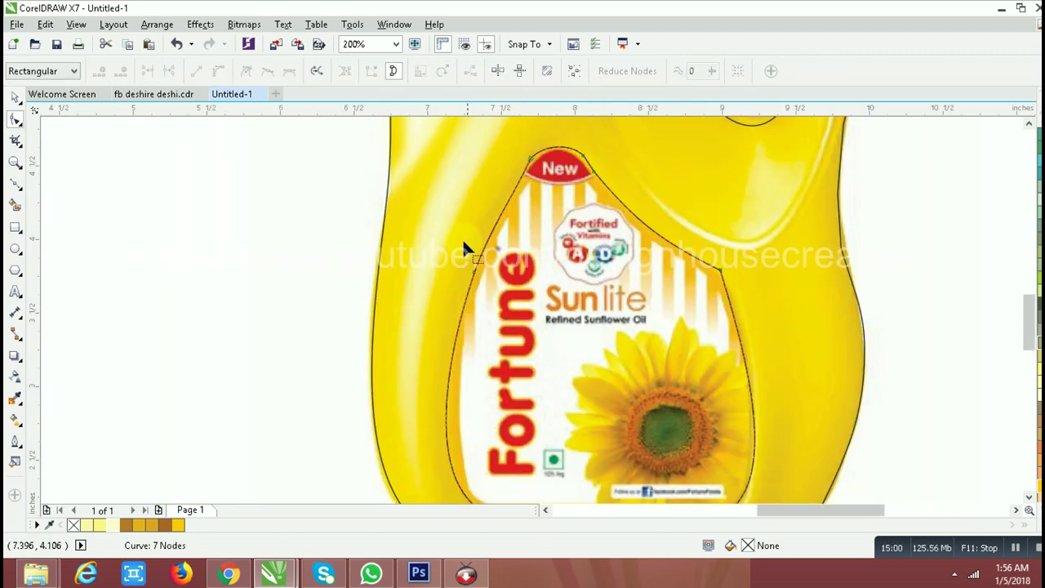
Add a top node, bulge the top around the New badge, and delete the extra top-right node.
{"action": "key", "text": "space"}
{"action": "key", "text": "space"}
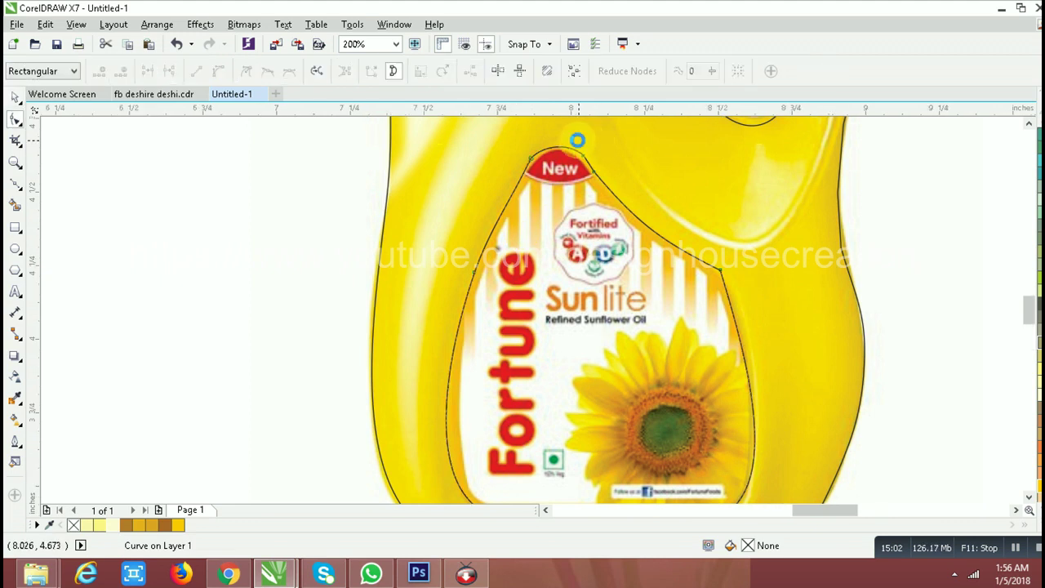
{"action": "scroll", "coordinate": [579, 138], "scroll_direction": "up", "scroll_amount": 1}
{"action": "key", "text": "space"}
{"action": "key", "text": "space"}
{"action": "double_click", "coordinate": [471, 196]}
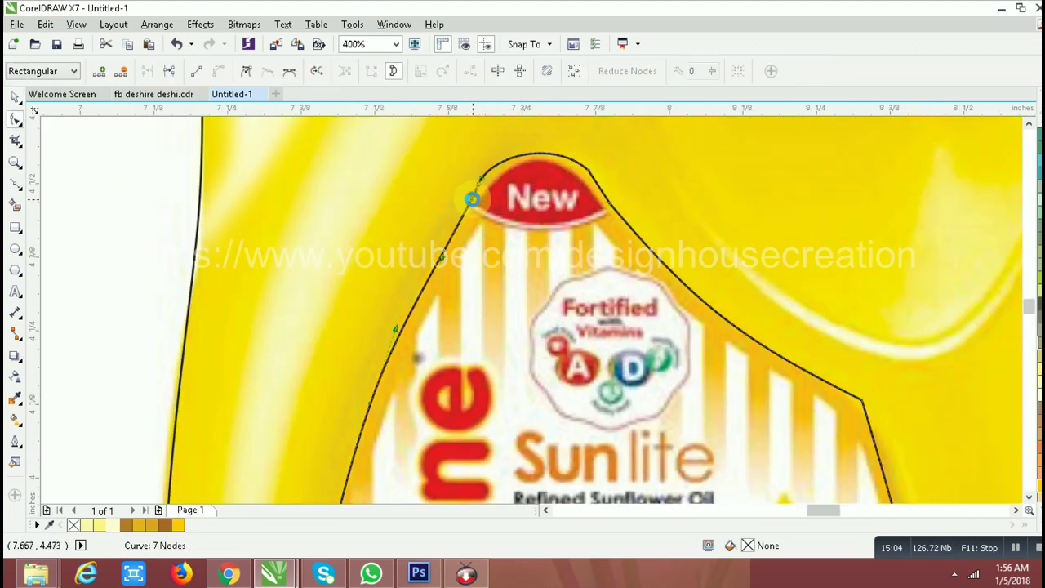
{"action": "scroll", "coordinate": [474, 189], "scroll_direction": "up", "scroll_amount": 1}
{"action": "left_click_drag", "start_coordinate": [484, 158], "coordinate": [500, 162]}
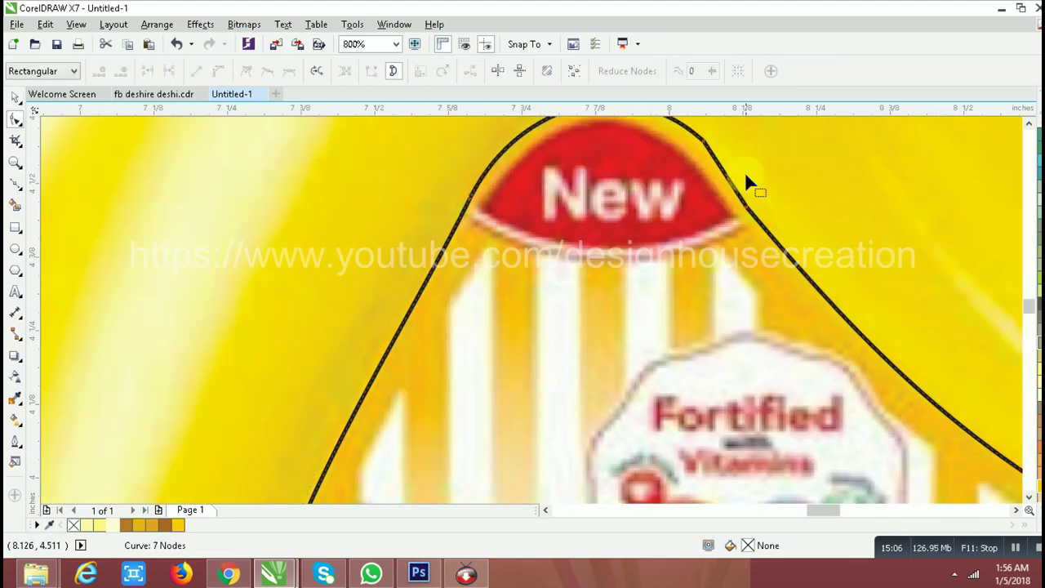
{"action": "left_click", "coordinate": [703, 140]}
{"action": "key", "text": "Delete"}
{"action": "scroll", "coordinate": [612, 214], "scroll_direction": "down", "scroll_amount": 2}
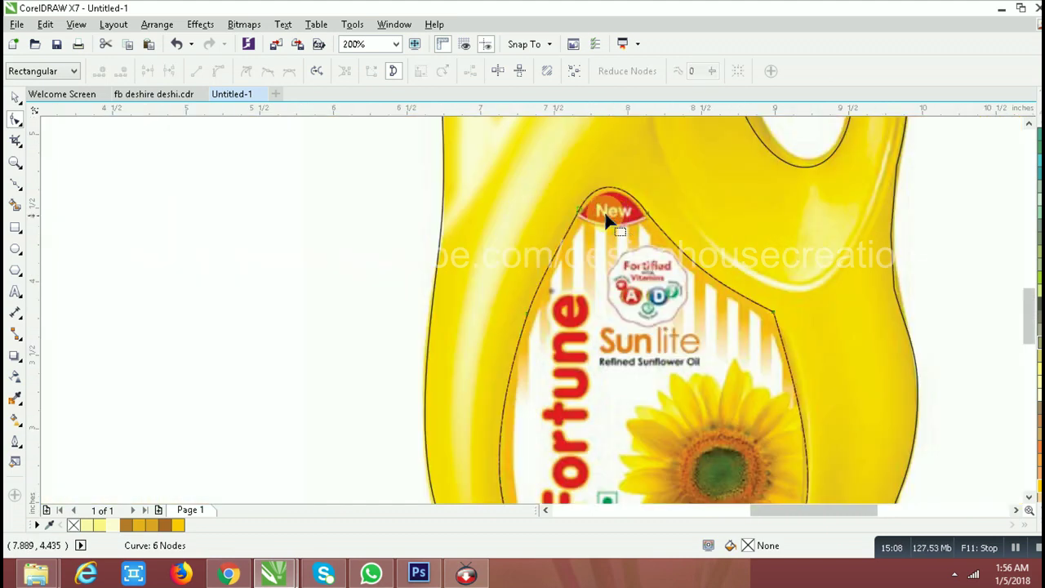
{"action": "scroll", "coordinate": [606, 217], "scroll_direction": "down", "scroll_amount": 1}
{"action": "key", "text": "space"}
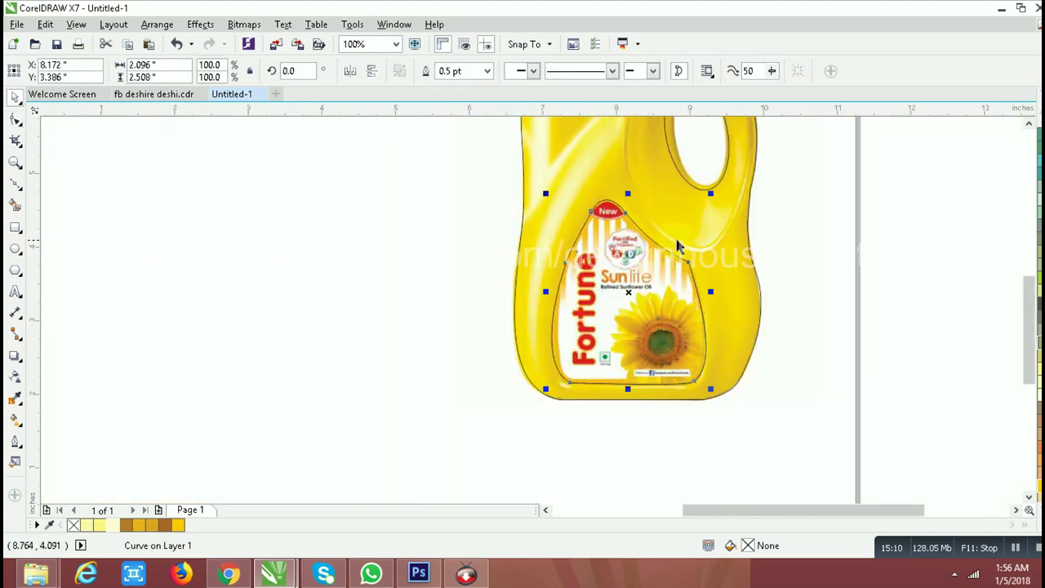
Make a 93.3% inner copy filled pale yellow over a C12 M36 Y100 K0 outer shape.
{"action": "left_click", "coordinate": [1039, 366]}
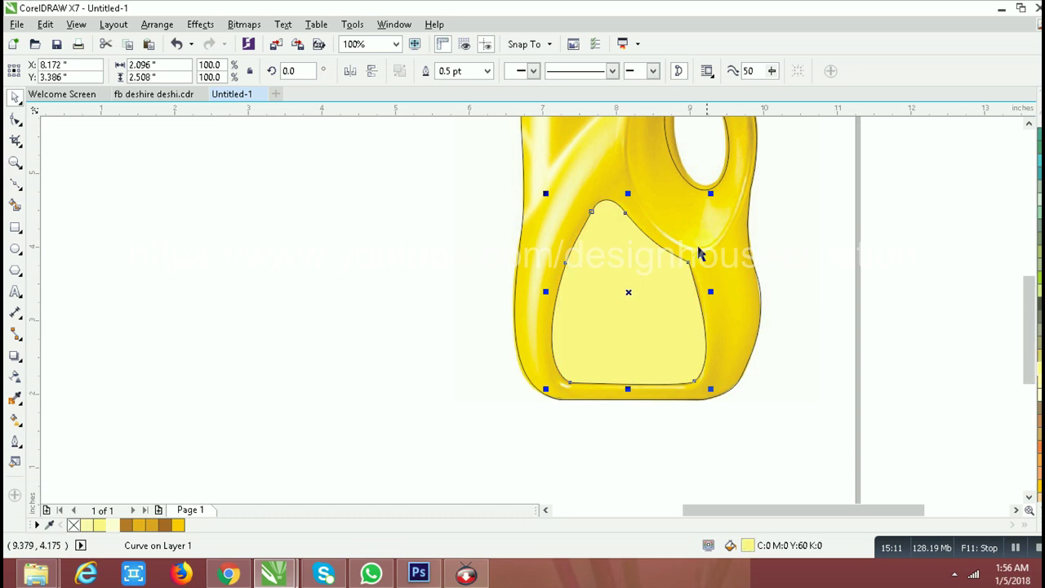
{"action": "scroll", "coordinate": [698, 253], "scroll_direction": "up", "scroll_amount": 1}
{"action": "left_click_drag", "start_coordinate": [734, 137], "coordinate": [723, 147]}
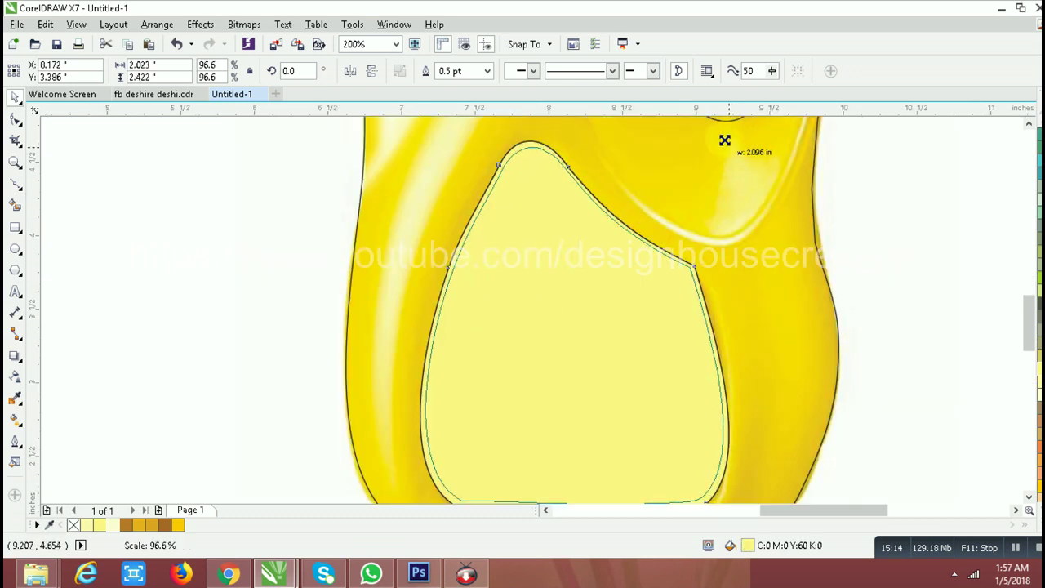
{"action": "left_click", "coordinate": [522, 155]}
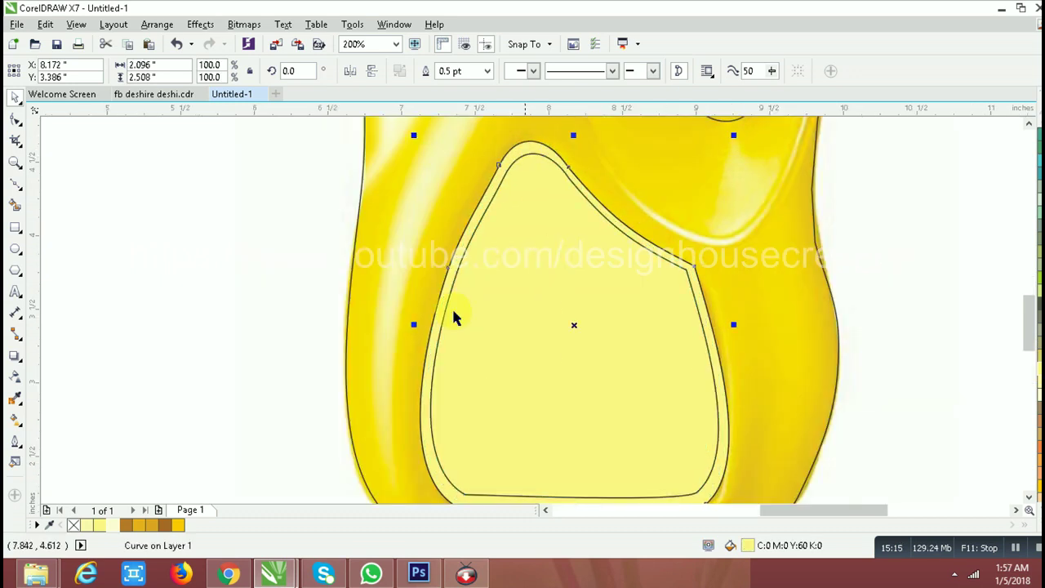
{"action": "left_click", "coordinate": [179, 531]}
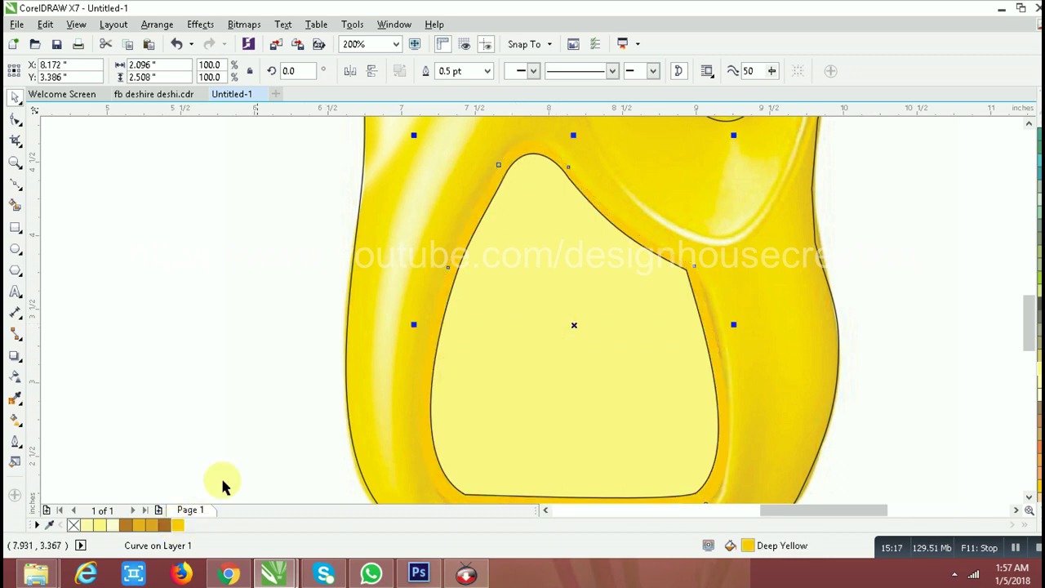
{"action": "left_click", "coordinate": [513, 352]}
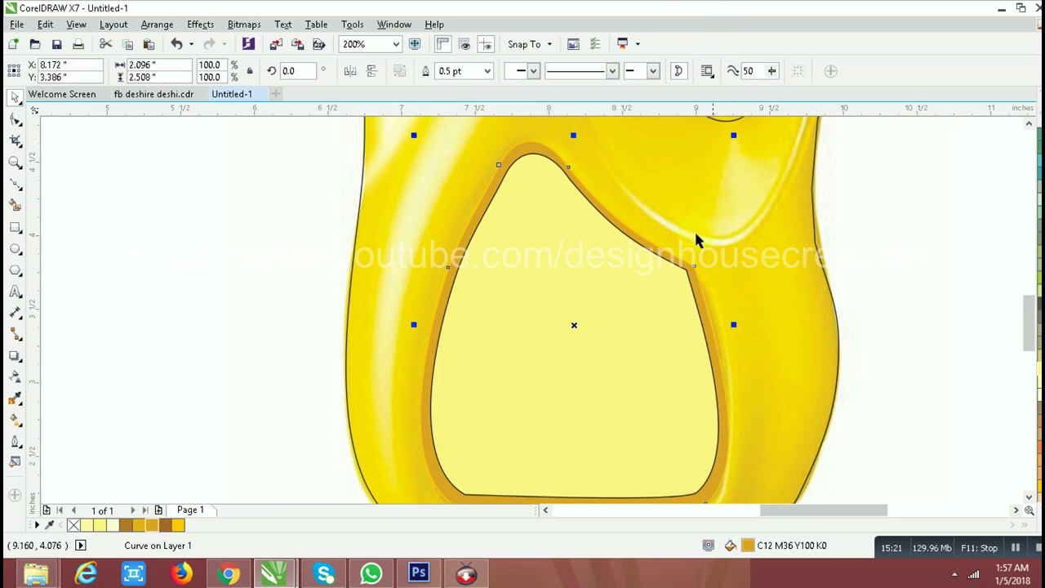
{"action": "left_click", "coordinate": [614, 253]}
{"action": "left_click", "coordinate": [114, 527]}
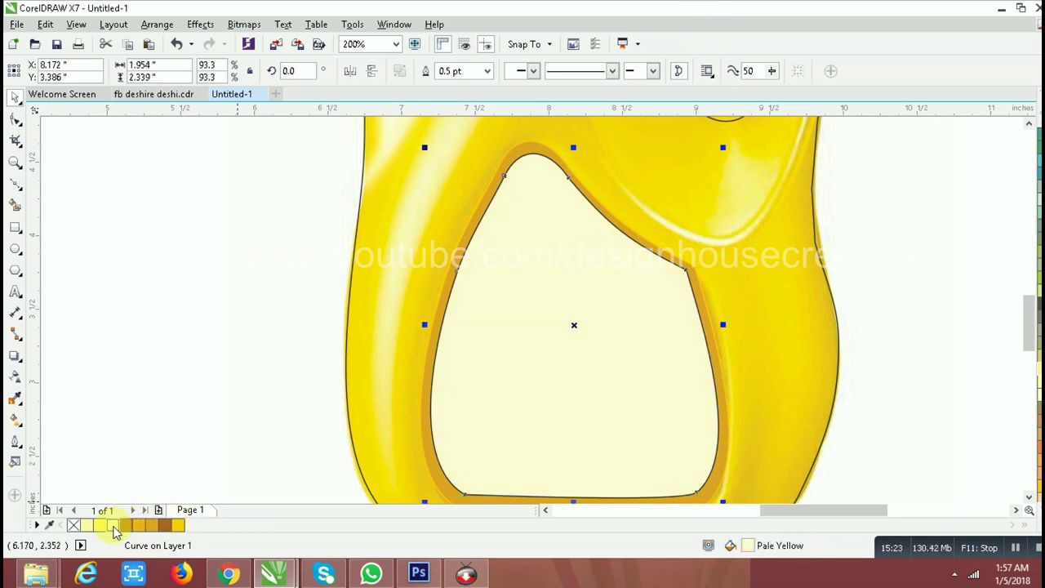
Select both yellow handle shapes and group them with Ctrl+G.
{"action": "scroll", "coordinate": [502, 289], "scroll_direction": "down", "scroll_amount": 2}
{"action": "scroll", "coordinate": [514, 221], "scroll_direction": "up", "scroll_amount": 2}
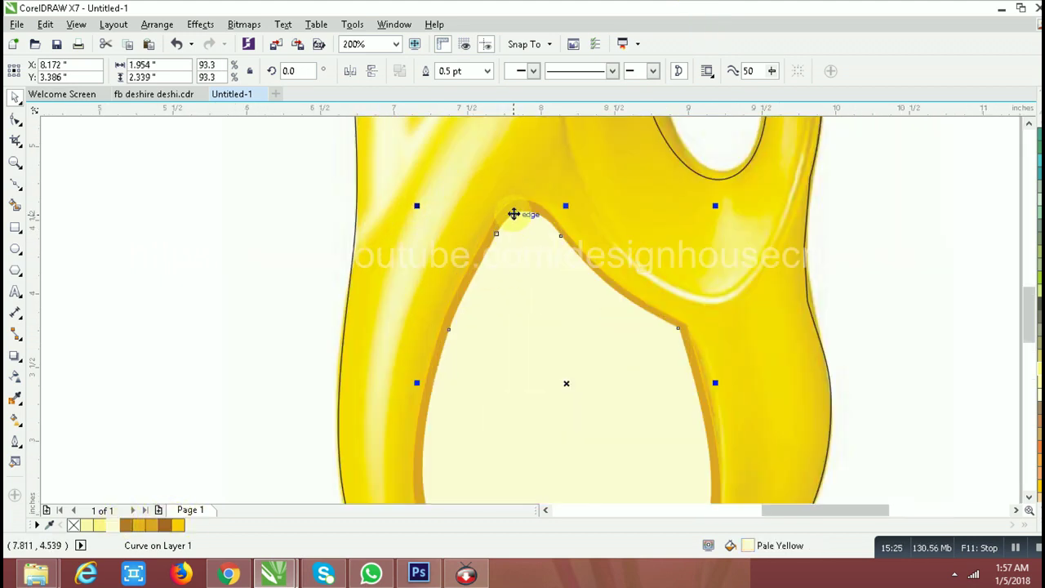
{"action": "left_click", "coordinate": [517, 205], "text": "shift"}
{"action": "key", "text": "ctrl+g"}
Move the grouped yellow shapes to the right of the jug.
{"action": "scroll", "coordinate": [516, 205], "scroll_direction": "down", "scroll_amount": 1}
{"action": "left_click_drag", "start_coordinate": [516, 205], "coordinate": [799, 238]}
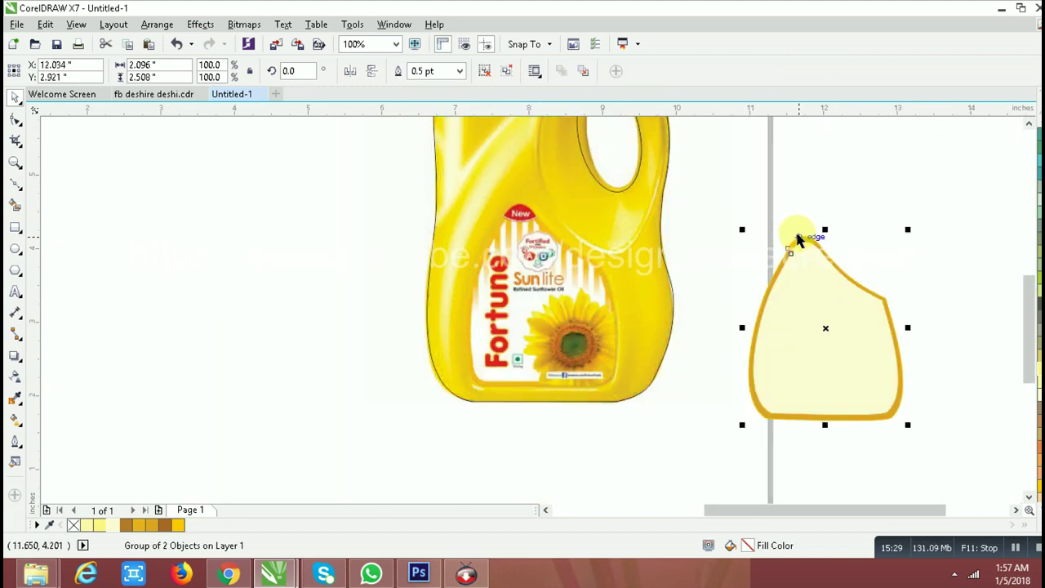
{"action": "scroll", "coordinate": [684, 291], "scroll_direction": "down", "scroll_amount": 1}
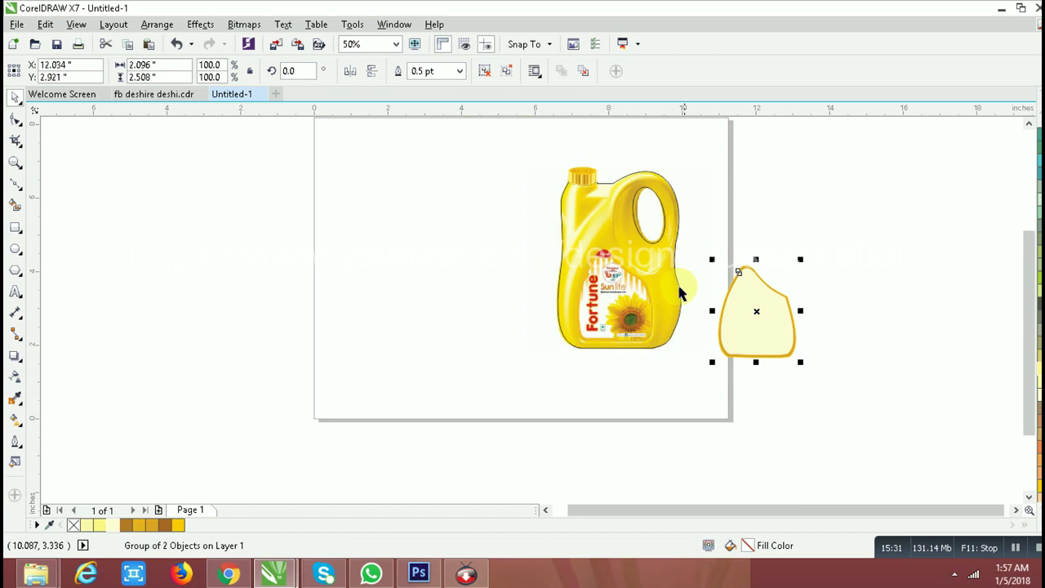
{"action": "scroll", "coordinate": [672, 182], "scroll_direction": "up", "scroll_amount": 1}
{"action": "scroll", "coordinate": [681, 156], "scroll_direction": "down", "scroll_amount": 1}
{"action": "scroll", "coordinate": [618, 253], "scroll_direction": "up", "scroll_amount": 2}
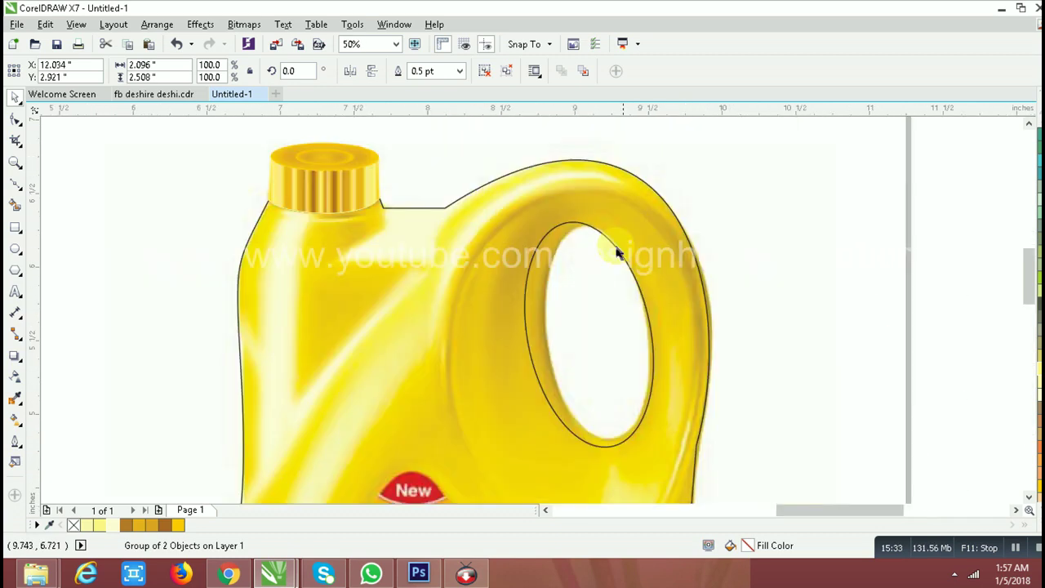
PowerClip the jug reference photo inside the bottle outline, then verify the clip.
{"action": "left_click", "coordinate": [618, 254]}
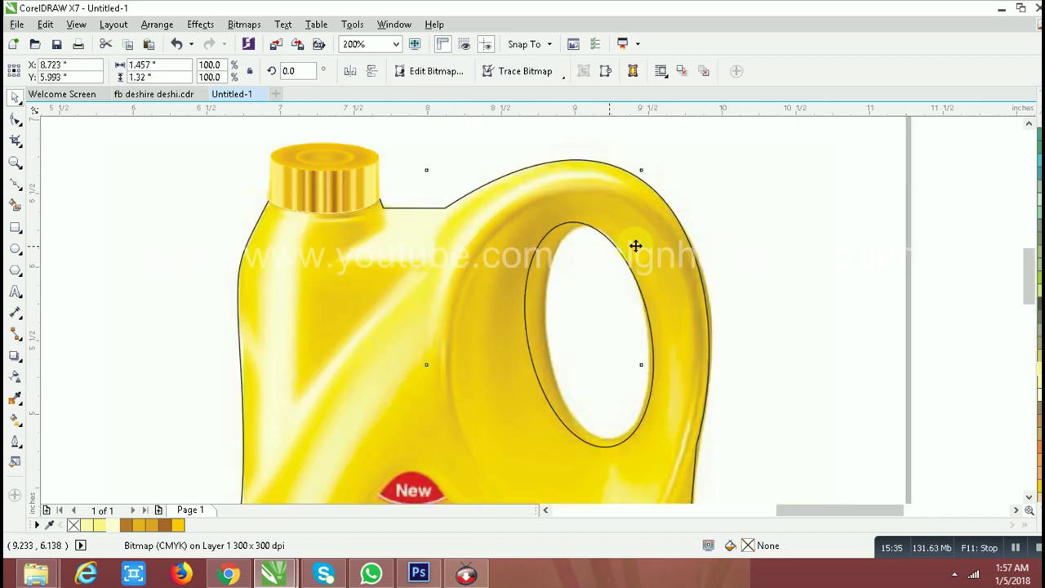
{"action": "left_click_drag", "start_coordinate": [636, 245], "coordinate": [630, 242]}
{"action": "right_click", "coordinate": [499, 204]}
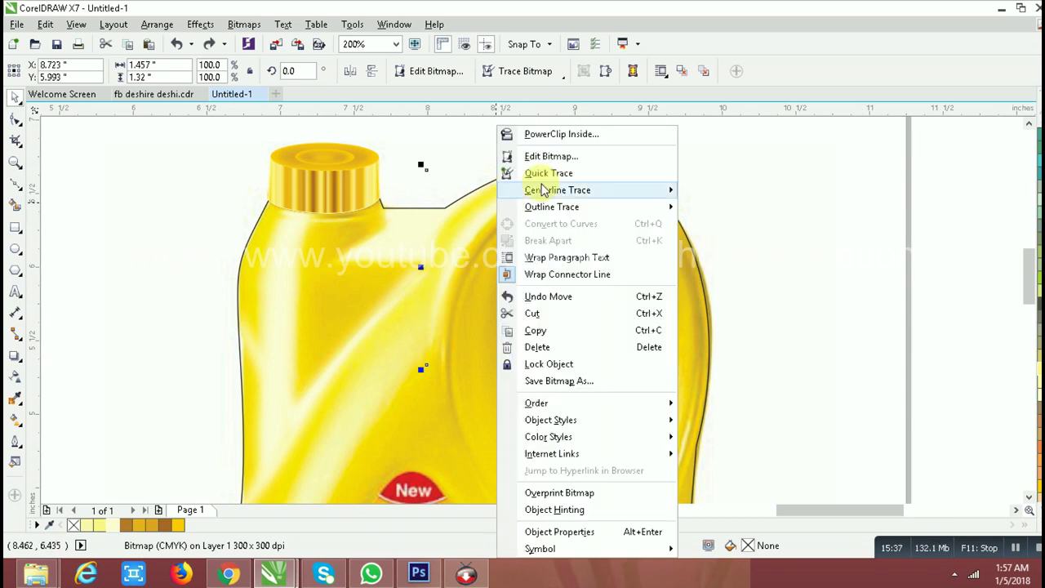
{"action": "left_click", "coordinate": [539, 134]}
{"action": "left_click", "coordinate": [351, 261]}
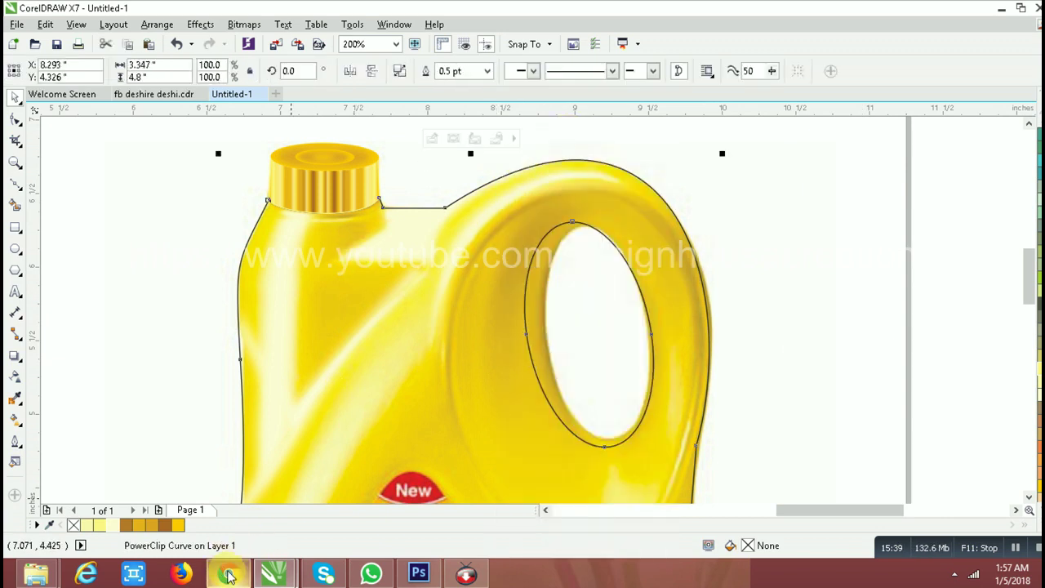
{"action": "left_click", "coordinate": [605, 262], "text": "ctrl"}
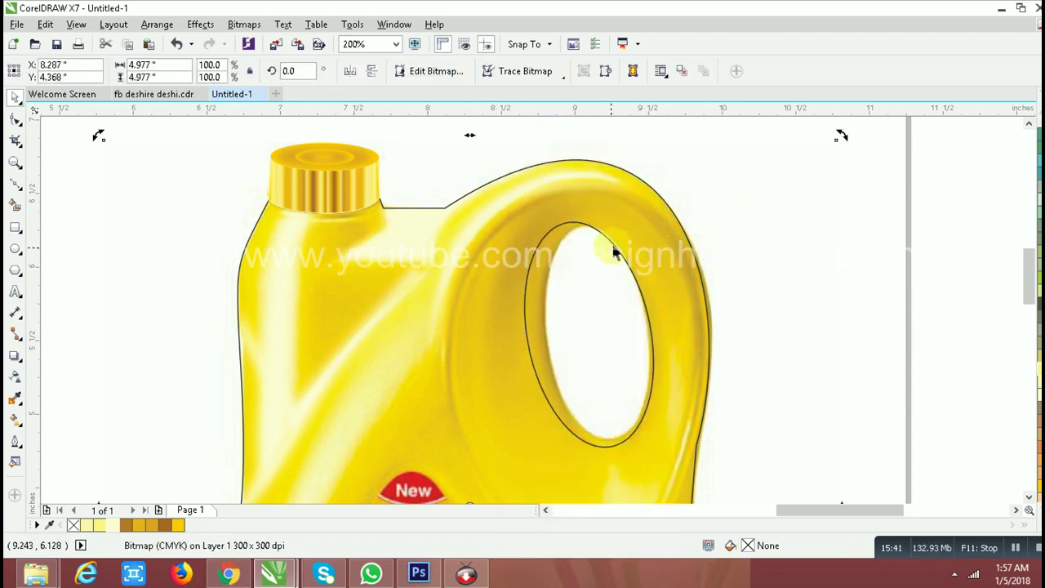
{"action": "left_click", "coordinate": [604, 237]}
{"action": "left_click_drag", "start_coordinate": [588, 226], "coordinate": [638, 226]}
{"action": "key", "text": "ctrl+z"}
{"action": "scroll", "coordinate": [595, 221], "scroll_direction": "down", "scroll_amount": 2}
Trace Bézier nodes from the handle ring's top down its outer right edge to the bottom.
{"action": "left_click", "coordinate": [16, 186]}
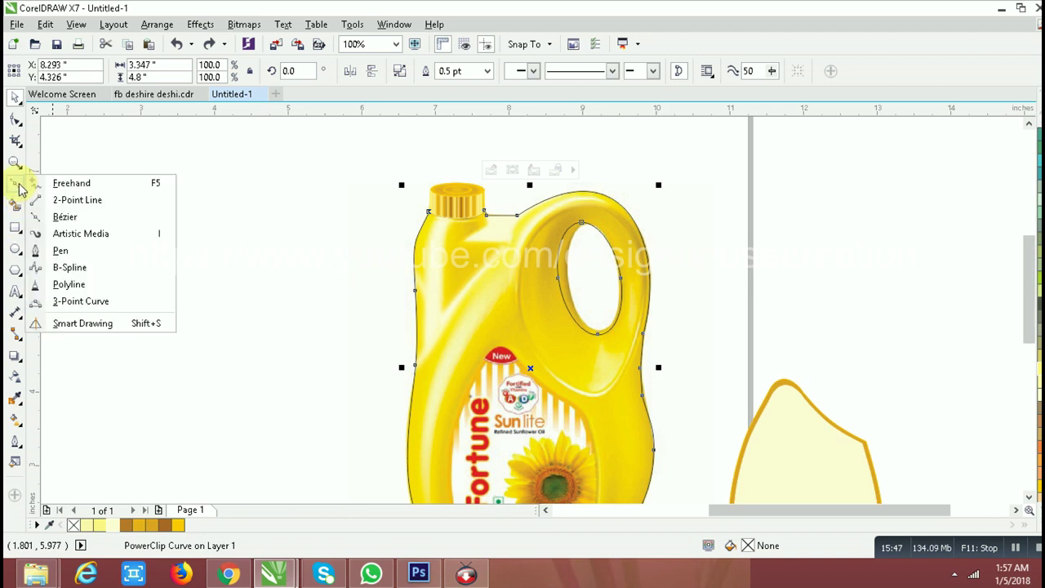
{"action": "left_click", "coordinate": [99, 224]}
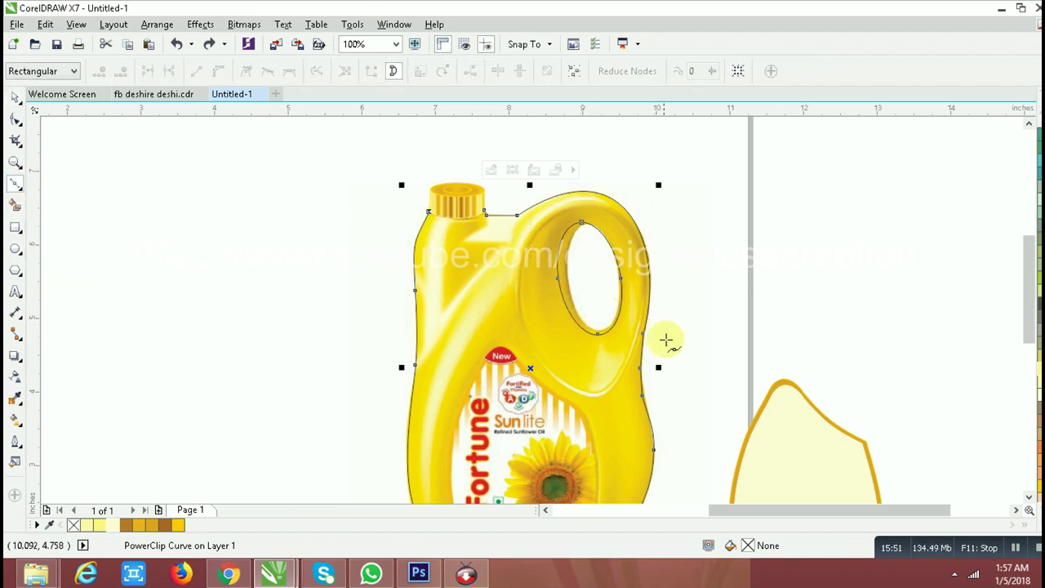
{"action": "scroll", "coordinate": [667, 340], "scroll_direction": "up", "scroll_amount": 2}
{"action": "scroll", "coordinate": [666, 340], "scroll_direction": "down", "scroll_amount": 2}
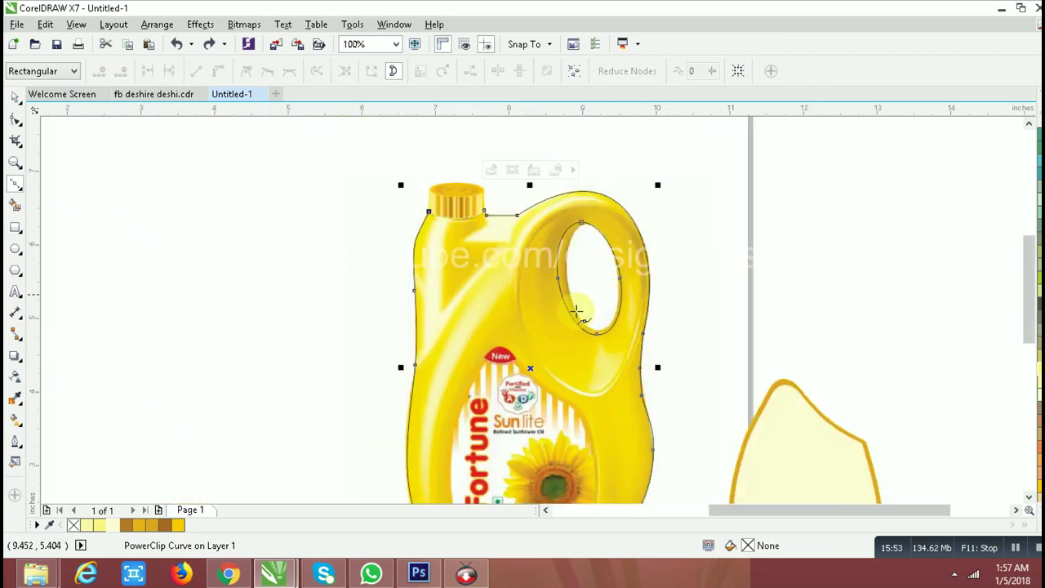
{"action": "left_click_drag", "start_coordinate": [592, 203], "coordinate": [613, 200]}
{"action": "left_click", "coordinate": [636, 234]}
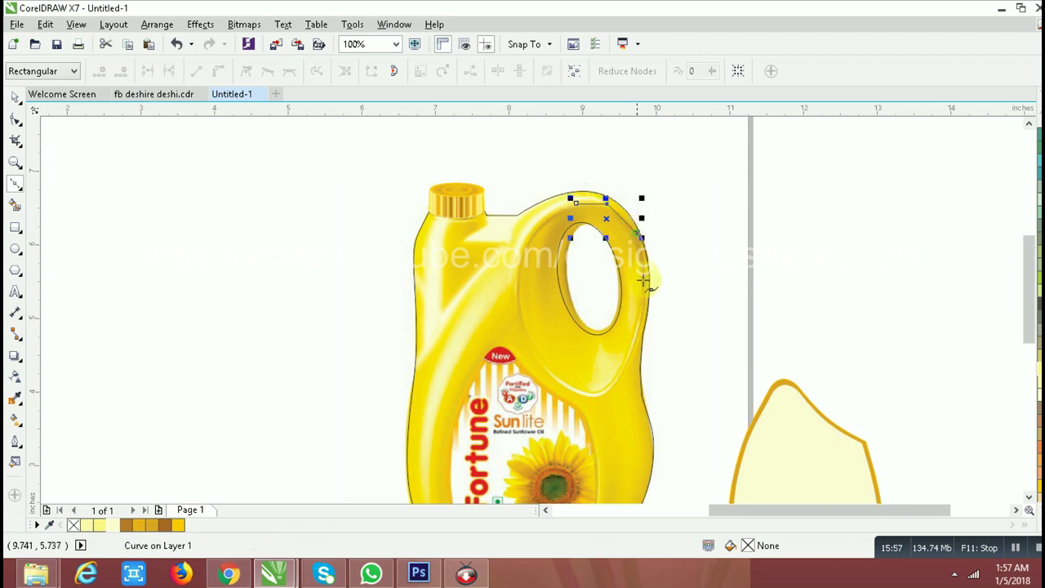
{"action": "left_click", "coordinate": [646, 289]}
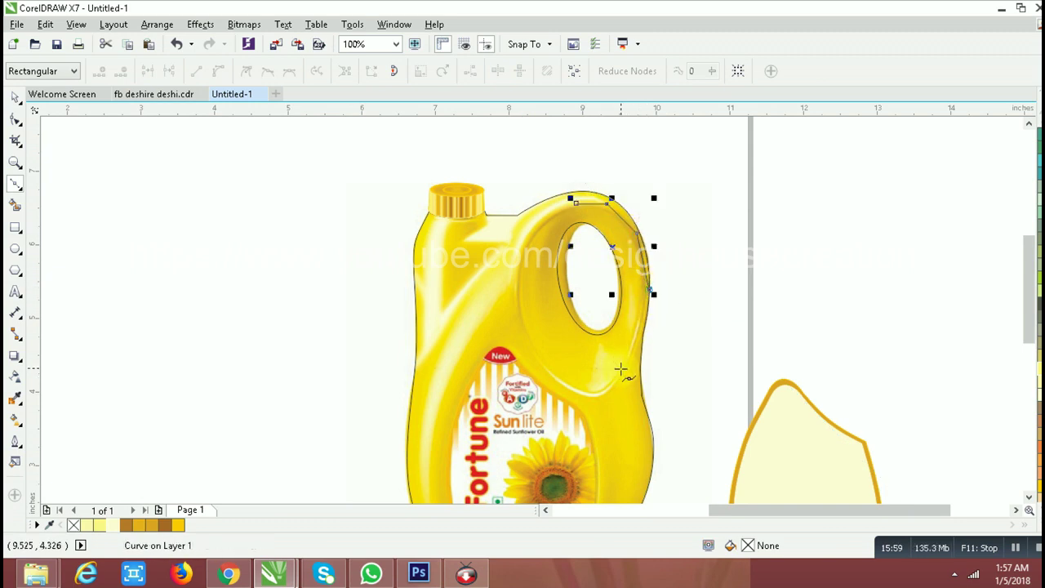
{"action": "left_click", "coordinate": [614, 379]}
{"action": "left_click", "coordinate": [594, 397]}
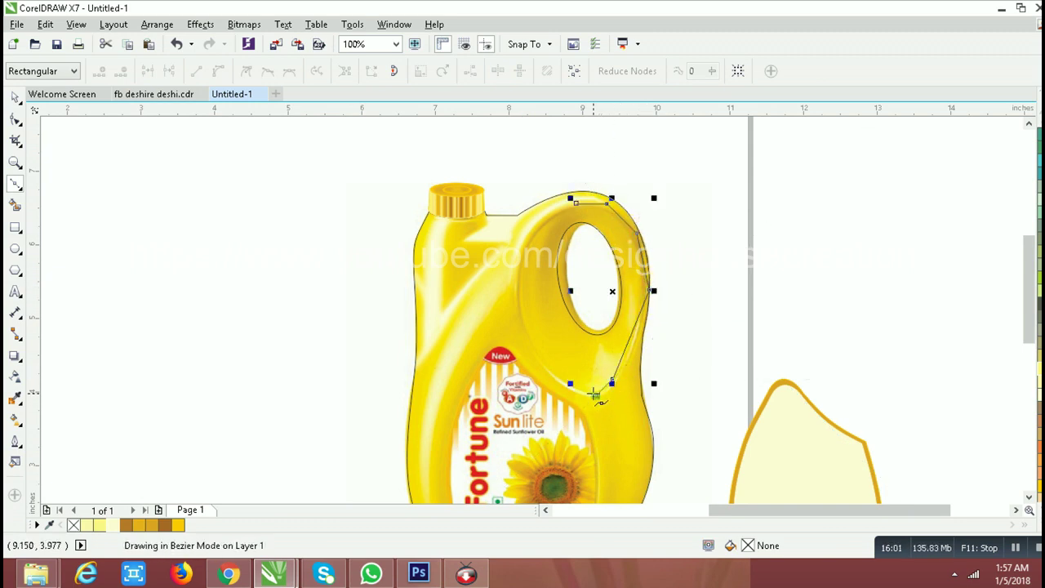
{"action": "left_click", "coordinate": [575, 395]}
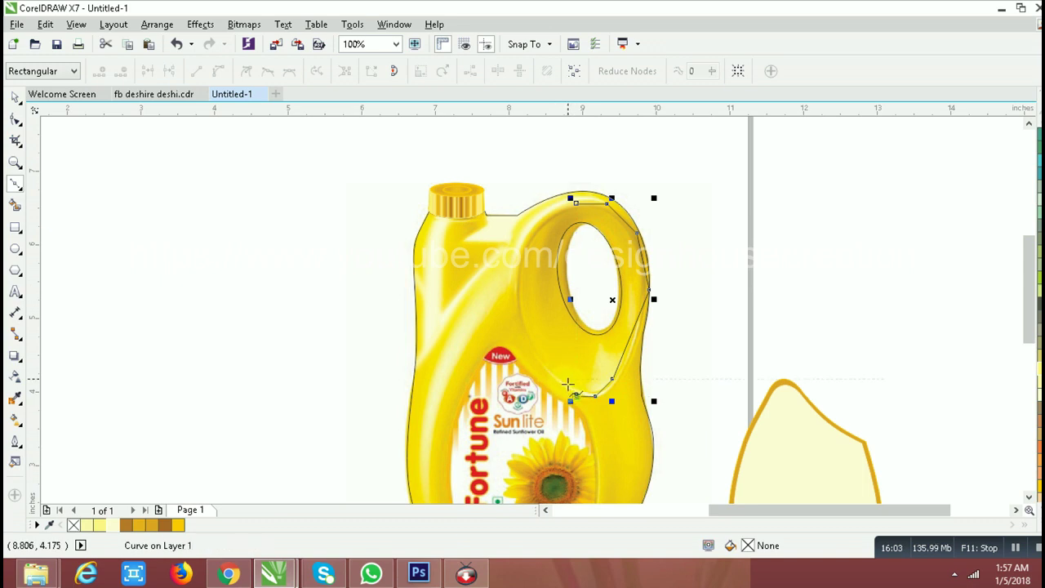
Trace up the handle's inner edge and close the outline on its start node.
{"action": "scroll", "coordinate": [571, 388], "scroll_direction": "up", "scroll_amount": 1}
{"action": "left_click", "coordinate": [567, 391]}
{"action": "left_click", "coordinate": [508, 331]}
{"action": "left_click", "coordinate": [474, 255]}
{"action": "left_click", "coordinate": [459, 186]}
{"action": "scroll", "coordinate": [494, 184], "scroll_direction": "down", "scroll_amount": 1}
{"action": "scroll", "coordinate": [492, 195], "scroll_direction": "up", "scroll_amount": 1}
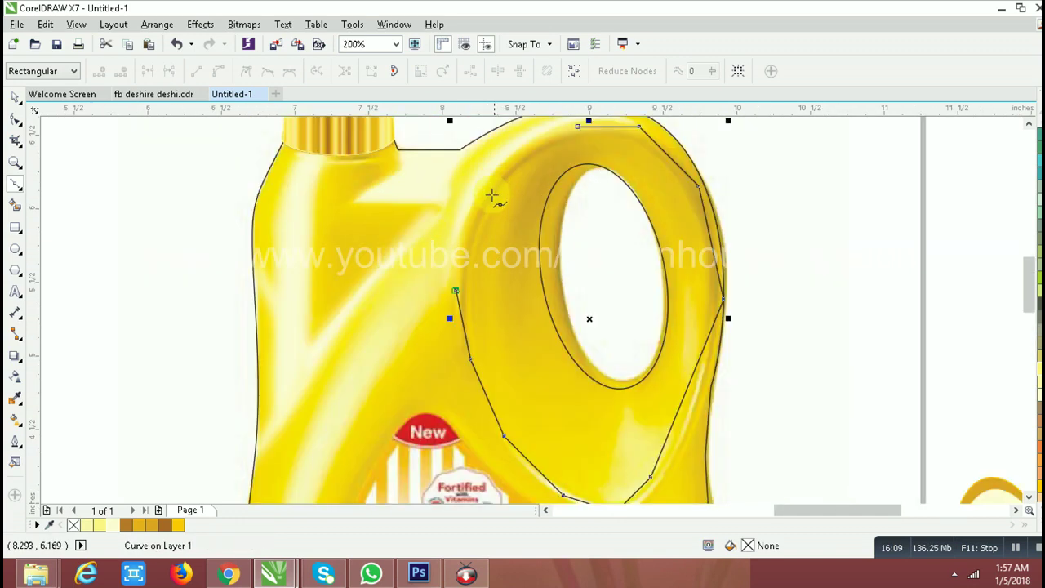
{"action": "left_click", "coordinate": [483, 208]}
{"action": "left_click", "coordinate": [512, 155]}
{"action": "left_click", "coordinate": [581, 131]}
{"action": "scroll", "coordinate": [578, 199], "scroll_direction": "down", "scroll_amount": 1}
{"action": "scroll", "coordinate": [560, 196], "scroll_direction": "up", "scroll_amount": 2}
{"action": "key", "text": "ctrl+z"}
{"action": "left_click", "coordinate": [560, 211]}
{"action": "scroll", "coordinate": [595, 199], "scroll_direction": "down", "scroll_amount": 1}
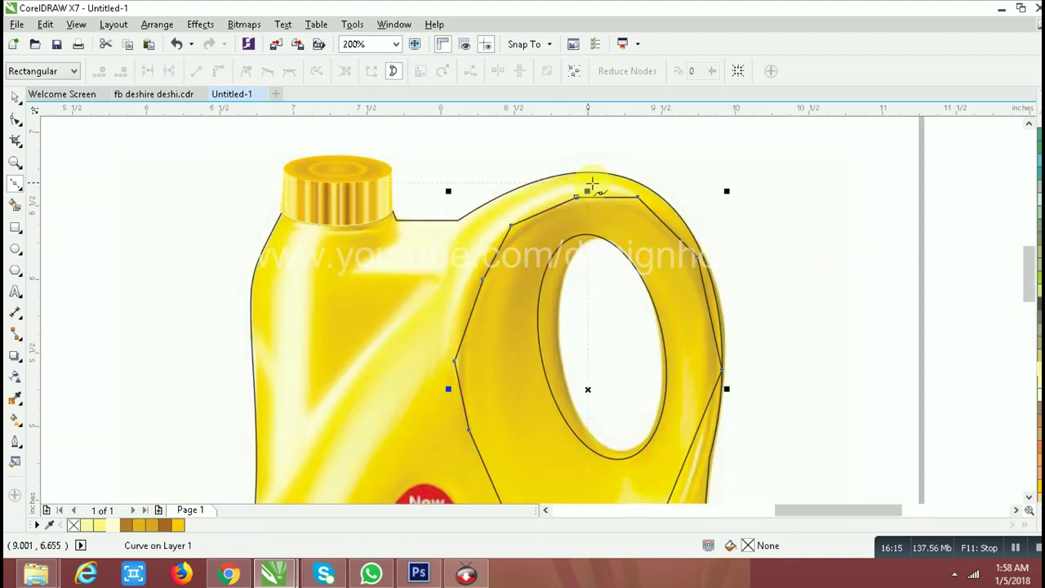
{"action": "scroll", "coordinate": [591, 175], "scroll_direction": "down", "scroll_amount": 1}
{"action": "scroll", "coordinate": [602, 201], "scroll_direction": "down", "scroll_amount": 1}
{"action": "scroll", "coordinate": [608, 213], "scroll_direction": "up", "scroll_amount": 1}
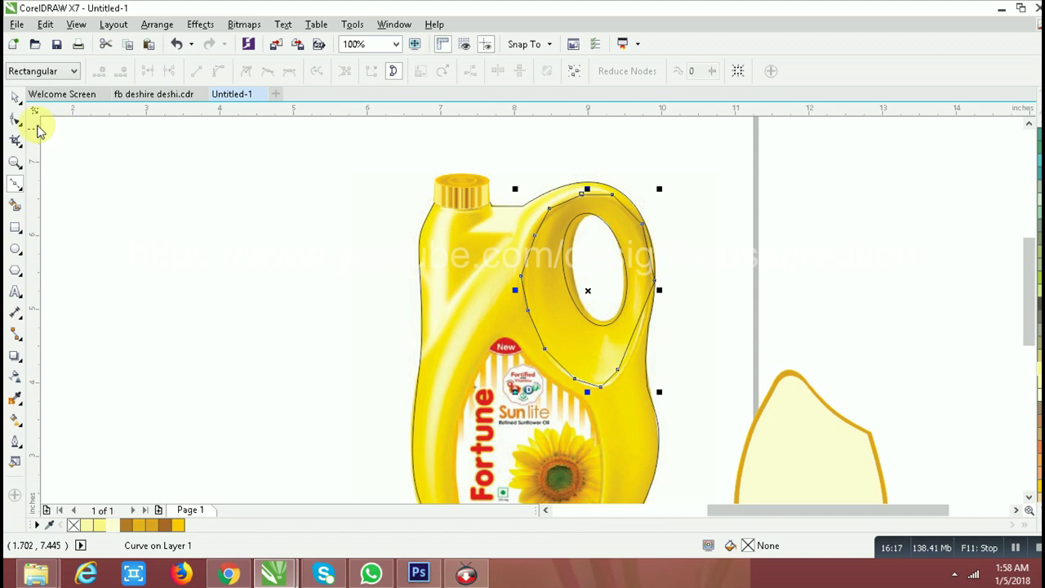
Delete four surplus nodes and refit the handle outline's bottom and right side.
{"action": "left_click", "coordinate": [14, 118]}
{"action": "left_click_drag", "start_coordinate": [639, 408], "coordinate": [641, 410]}
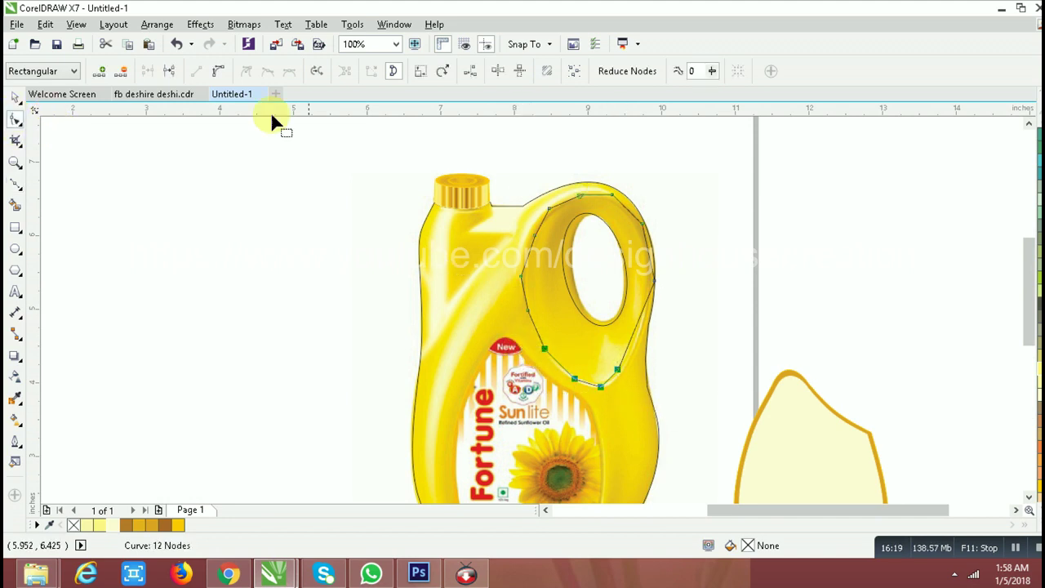
{"action": "left_click", "coordinate": [124, 72]}
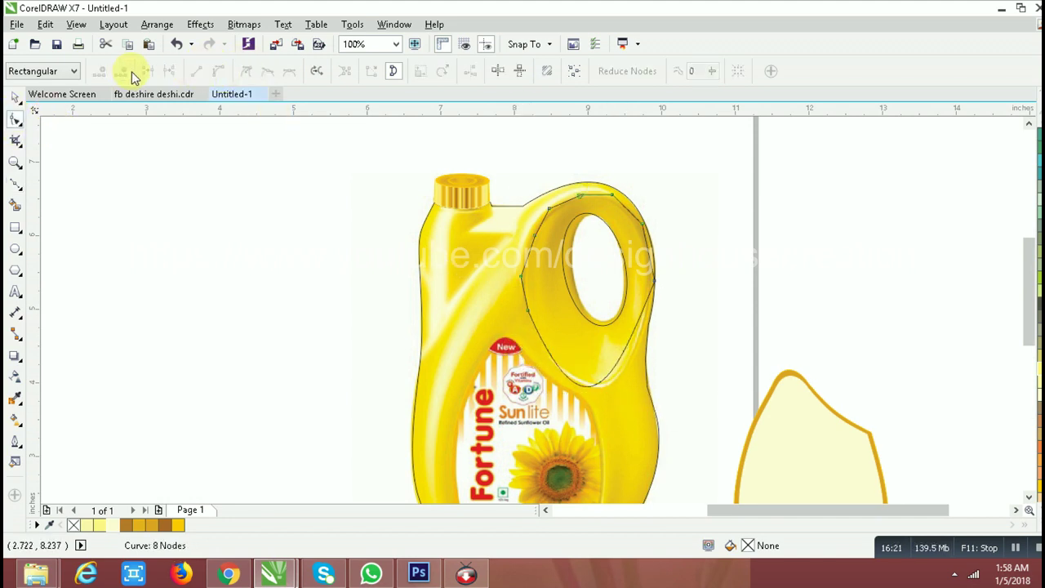
{"action": "scroll", "coordinate": [591, 401], "scroll_direction": "up", "scroll_amount": 1}
{"action": "left_click", "coordinate": [592, 403]}
{"action": "left_click_drag", "start_coordinate": [595, 404], "coordinate": [624, 402]}
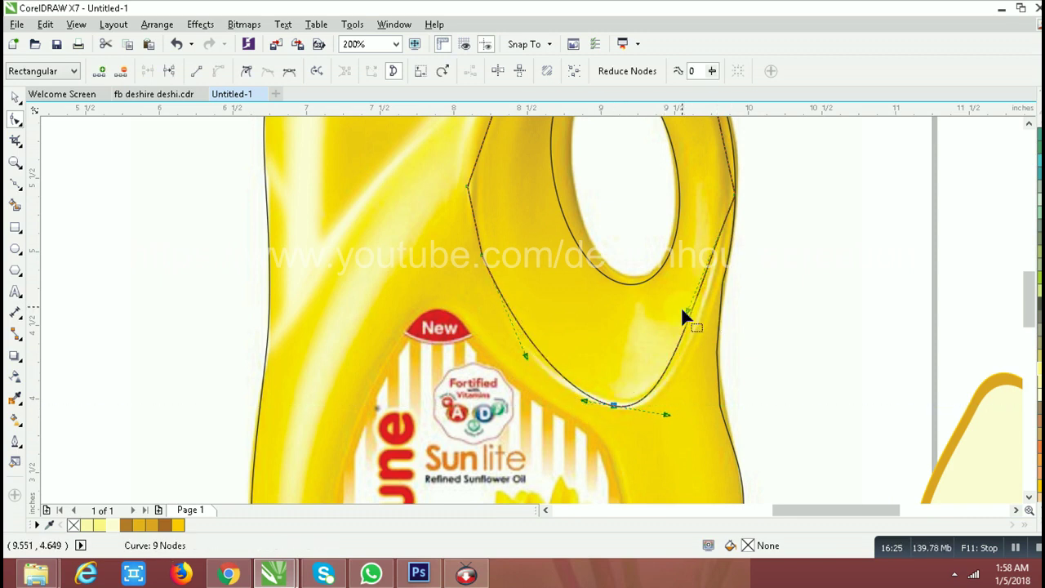
{"action": "left_click_drag", "start_coordinate": [685, 310], "coordinate": [691, 347]}
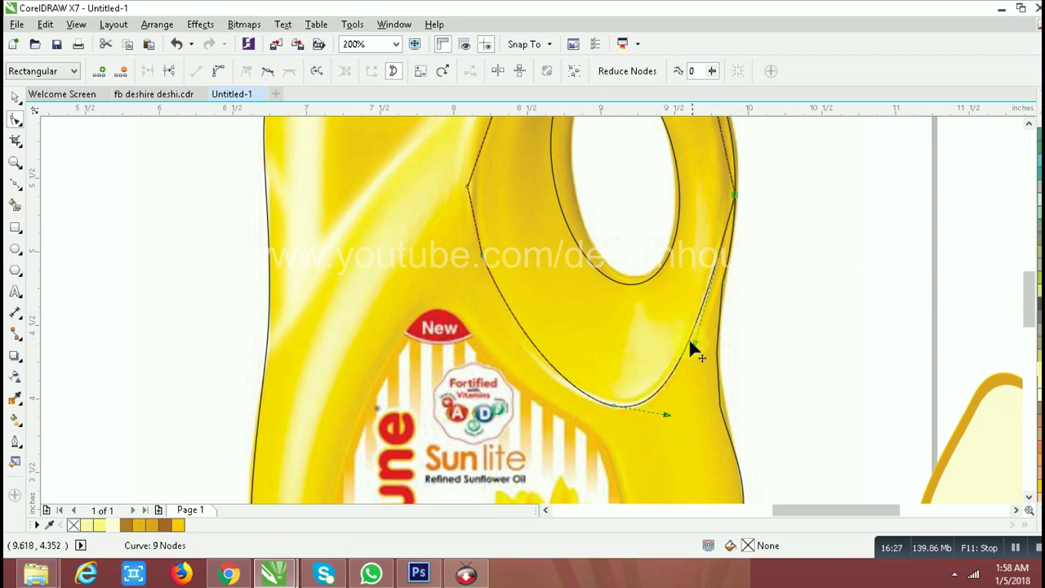
{"action": "key", "text": "Delete"}
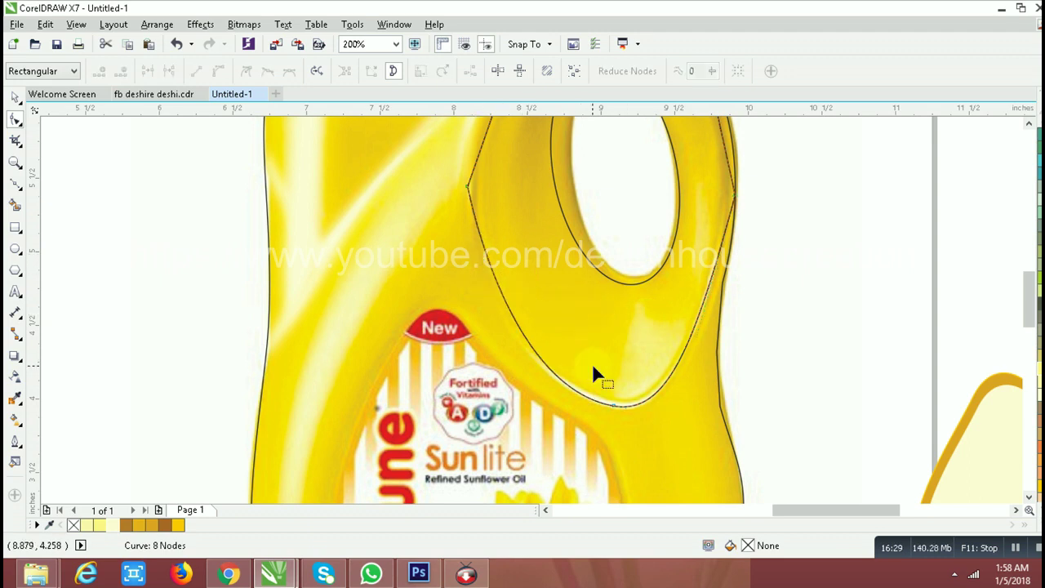
Curve the outline's left side, delete the top nodes, and add a refitted top node.
{"action": "scroll", "coordinate": [630, 391], "scroll_direction": "down", "scroll_amount": 2}
{"action": "scroll", "coordinate": [528, 397], "scroll_direction": "up", "scroll_amount": 2}
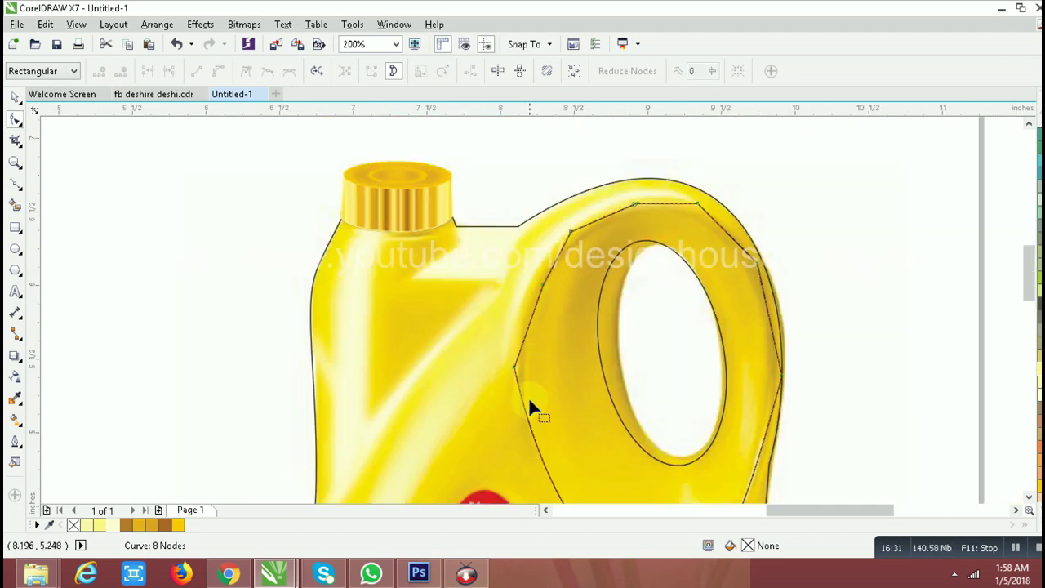
{"action": "left_click_drag", "start_coordinate": [522, 405], "coordinate": [512, 364]}
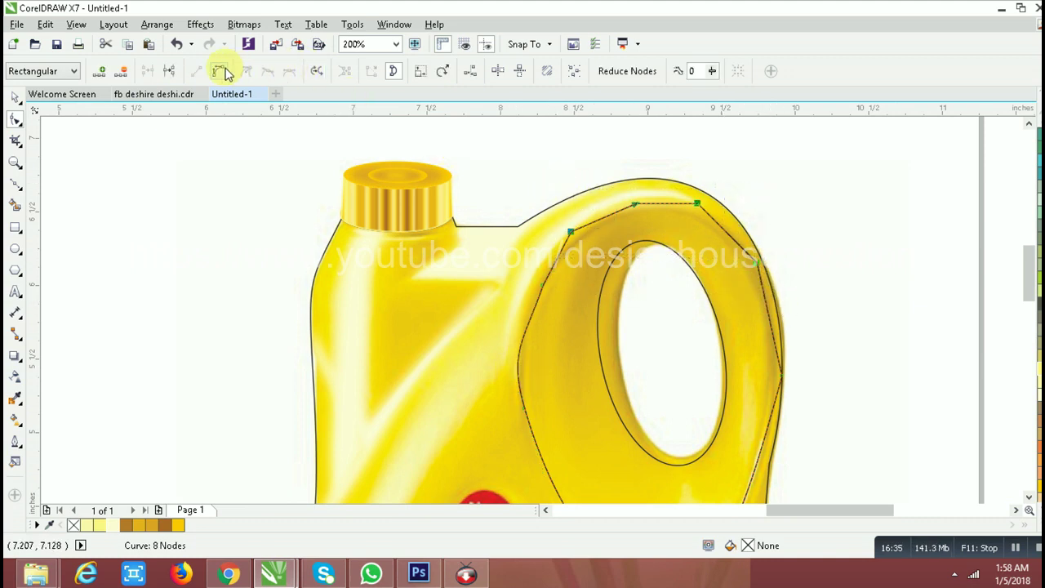
{"action": "left_click", "coordinate": [121, 70]}
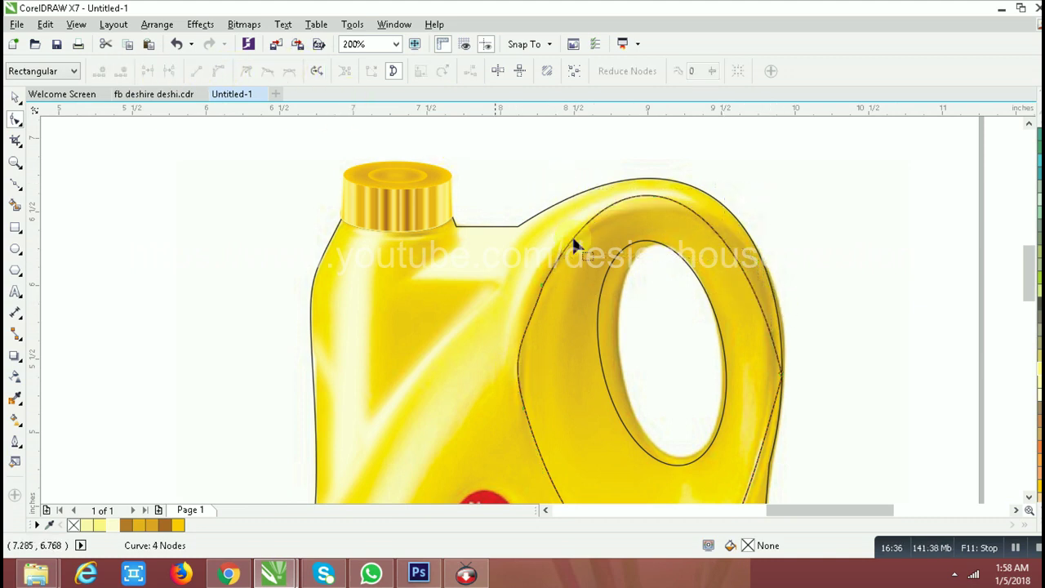
{"action": "double_click", "coordinate": [644, 196]}
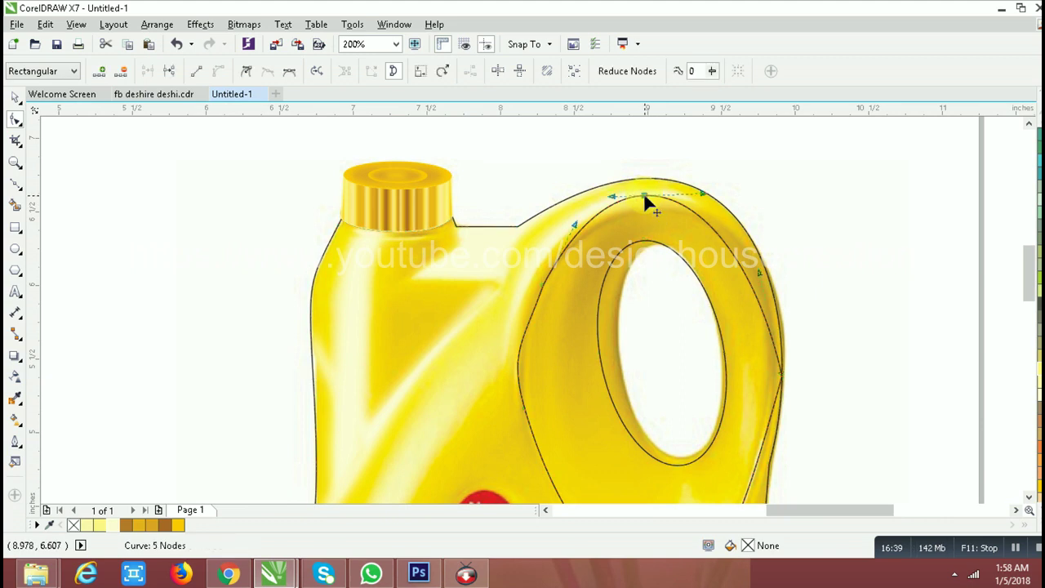
{"action": "left_click_drag", "start_coordinate": [646, 195], "coordinate": [653, 202]}
{"action": "left_click_drag", "start_coordinate": [759, 278], "coordinate": [778, 260]}
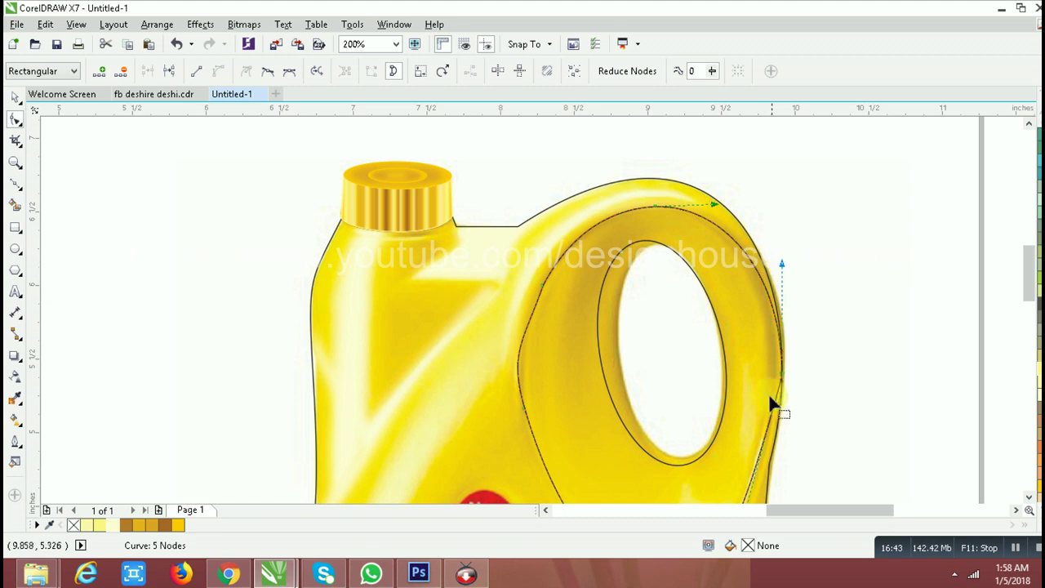
{"action": "key", "text": "ctrl+z"}
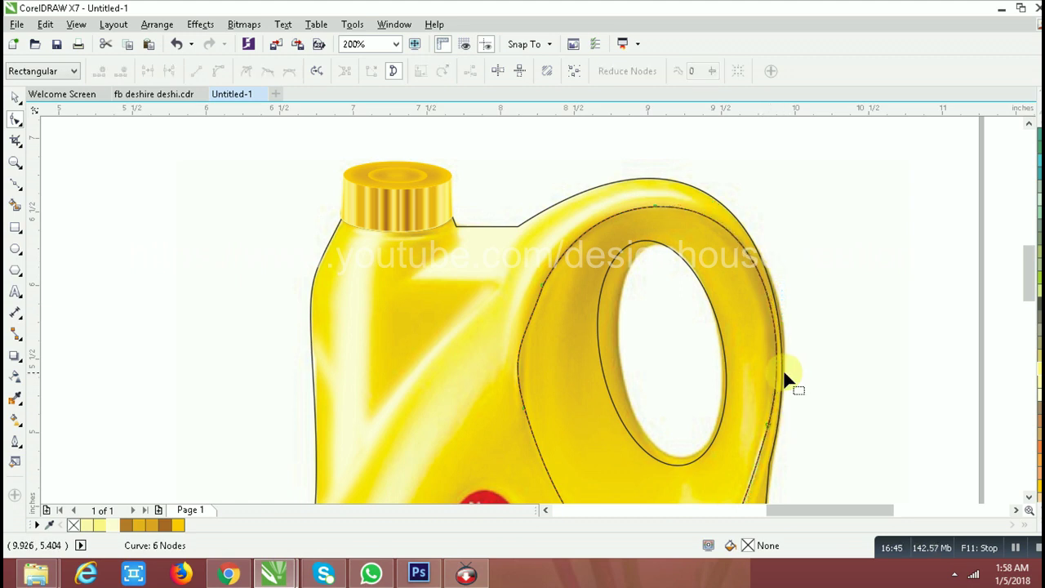
Remove the top-left node, leaving a four-node curve around the handle ring.
{"action": "left_click", "coordinate": [540, 281]}
{"action": "double_click", "coordinate": [542, 282]}
{"action": "scroll", "coordinate": [572, 285], "scroll_direction": "down", "scroll_amount": 1}
{"action": "scroll", "coordinate": [634, 299], "scroll_direction": "down", "scroll_amount": 1}
{"action": "scroll", "coordinate": [635, 299], "scroll_direction": "up", "scroll_amount": 1}
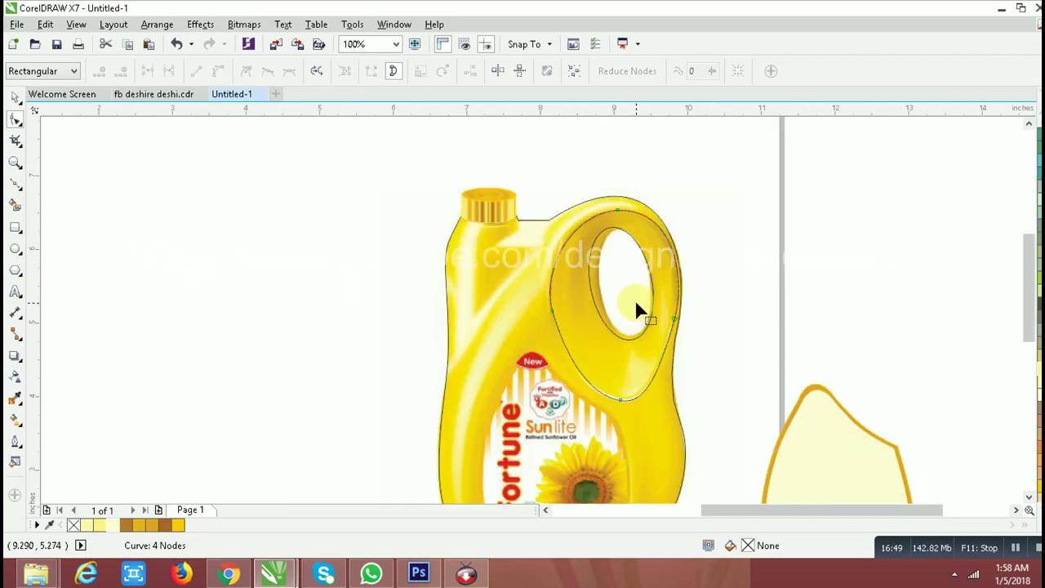
{"action": "key", "text": "space"}
Drag a copy of the handle outline to the right of the bottle.
{"action": "left_click", "coordinate": [707, 310]}
{"action": "left_click", "coordinate": [648, 314]}
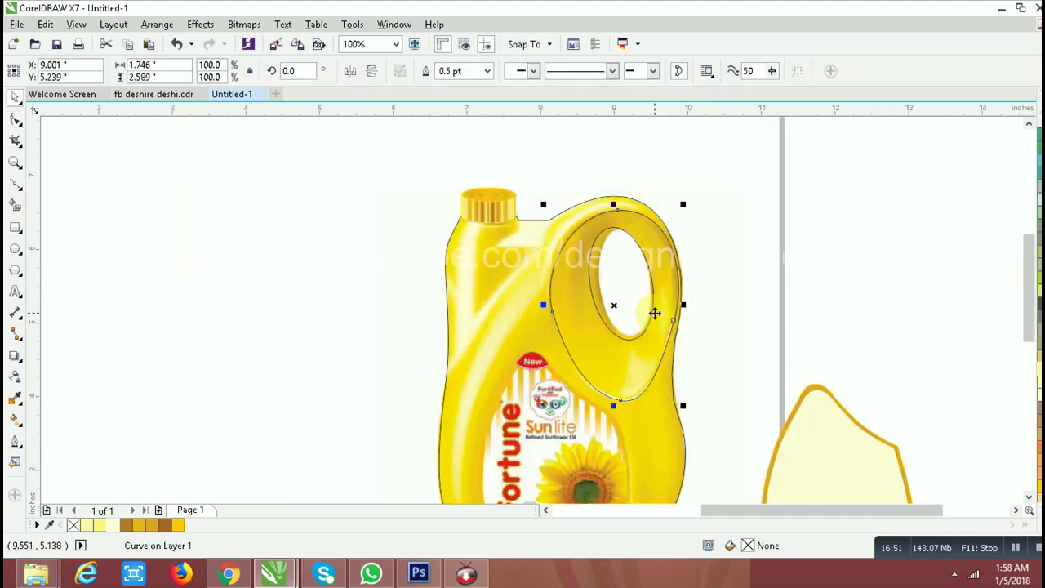
{"action": "left_click_drag", "start_coordinate": [654, 313], "coordinate": [827, 249]}
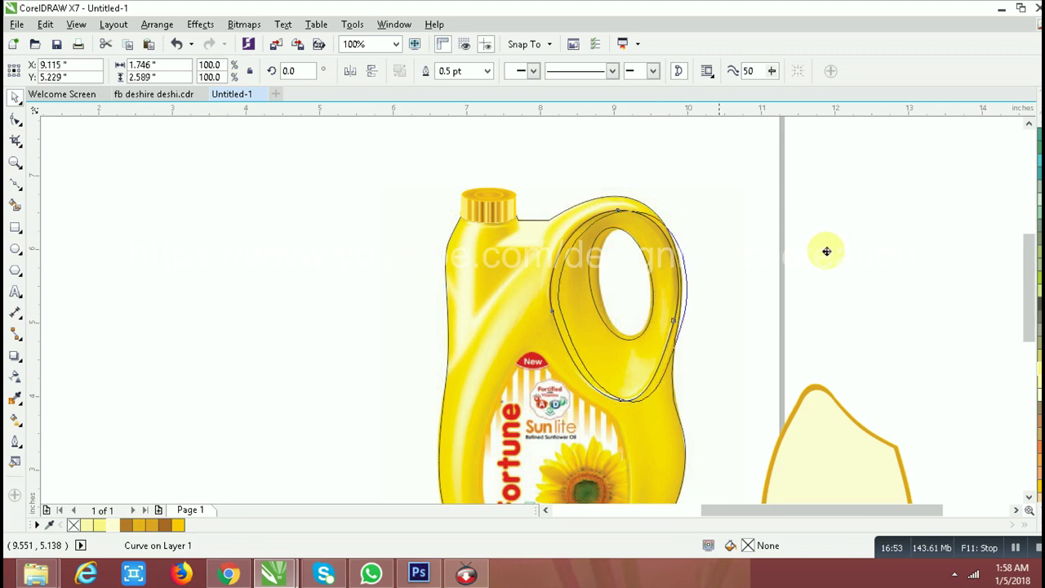
{"action": "key", "text": "F10"}
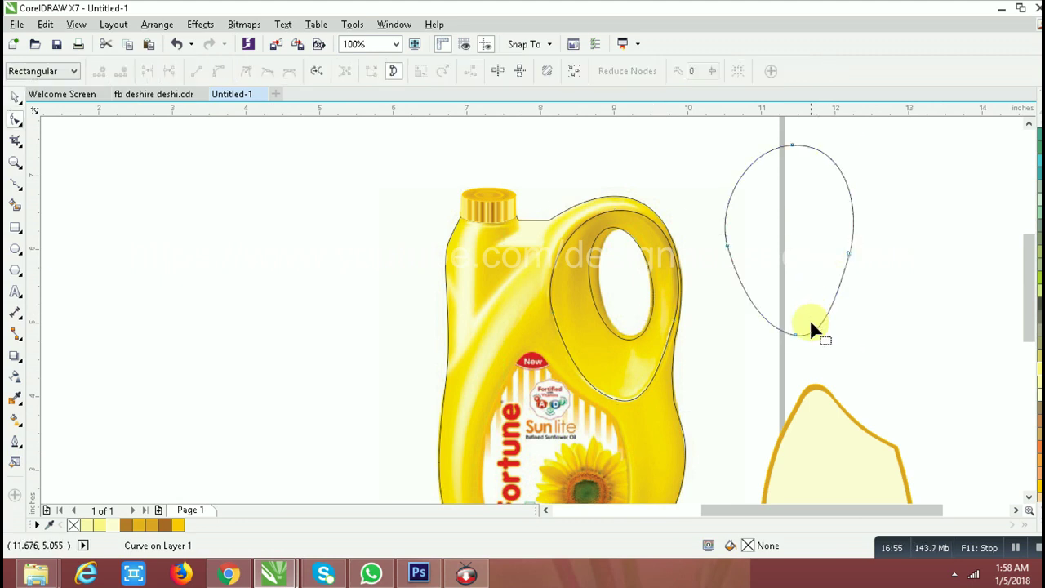
Make a slightly larger 108.3% duplicate surrounding the handle-outline copy.
{"action": "left_click", "coordinate": [727, 377]}
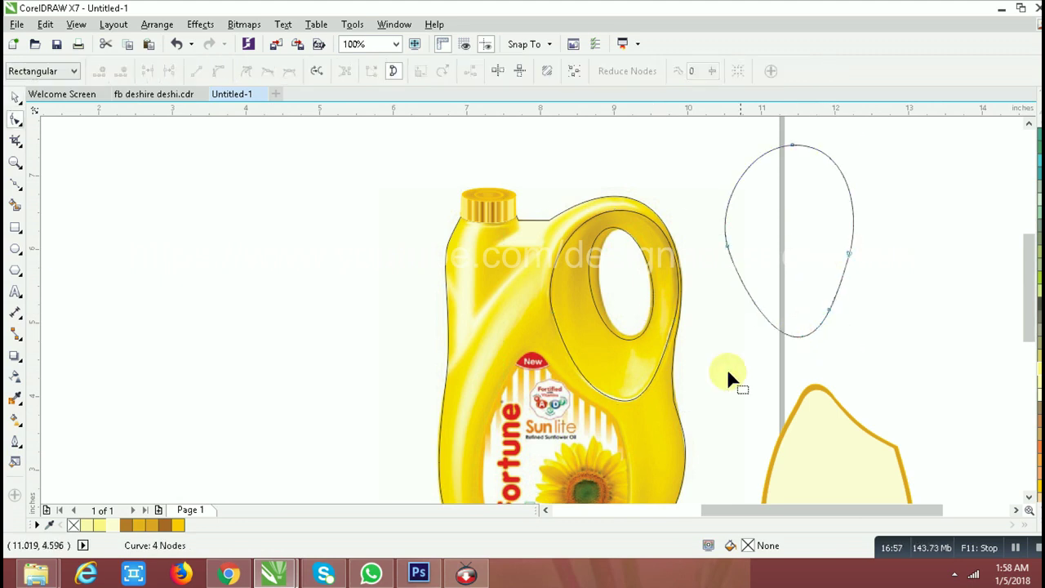
{"action": "left_click", "coordinate": [663, 372]}
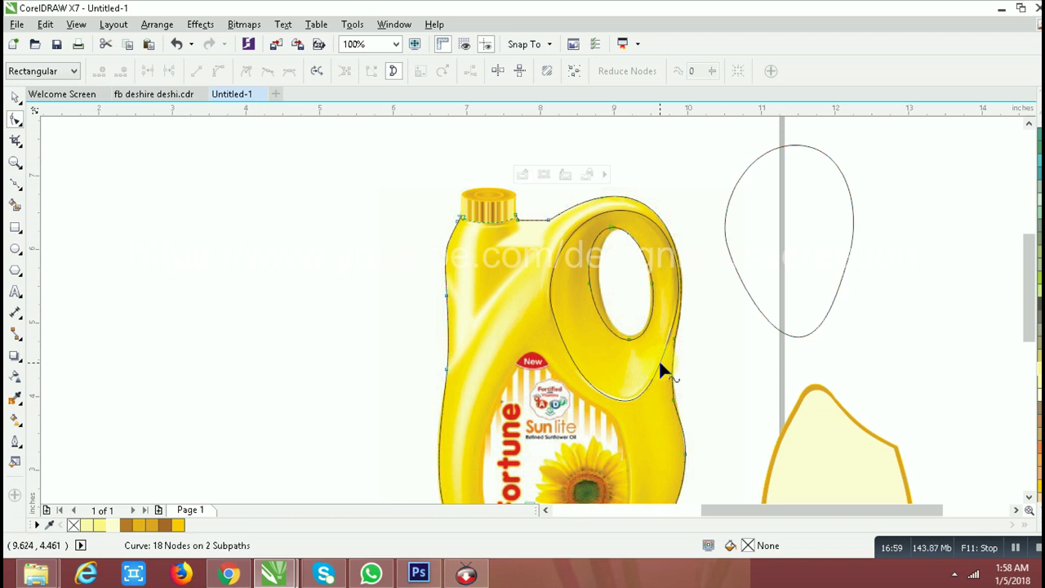
{"action": "left_click", "coordinate": [630, 402]}
{"action": "key", "text": "space"}
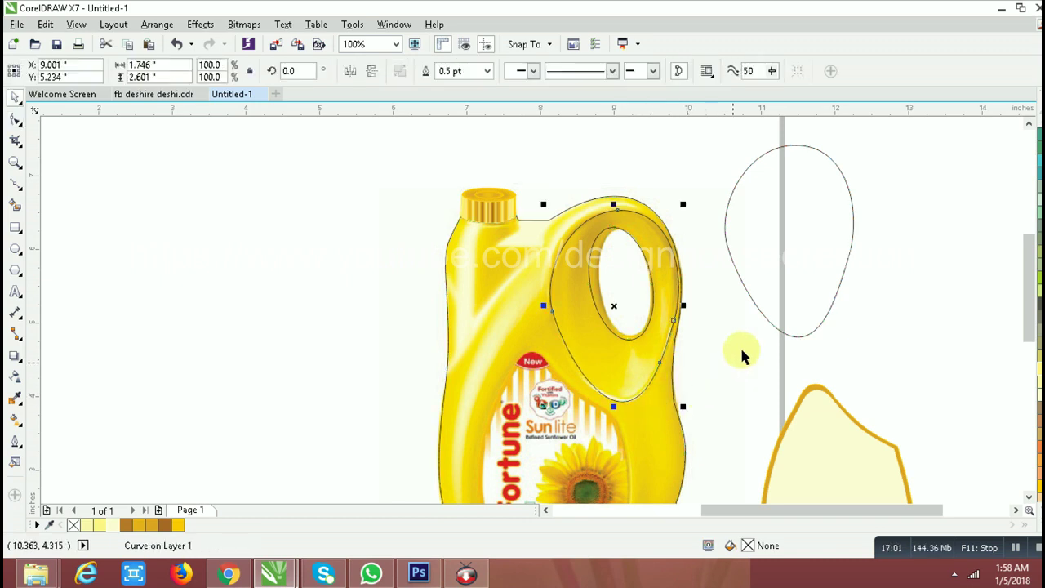
{"action": "left_click", "coordinate": [809, 303]}
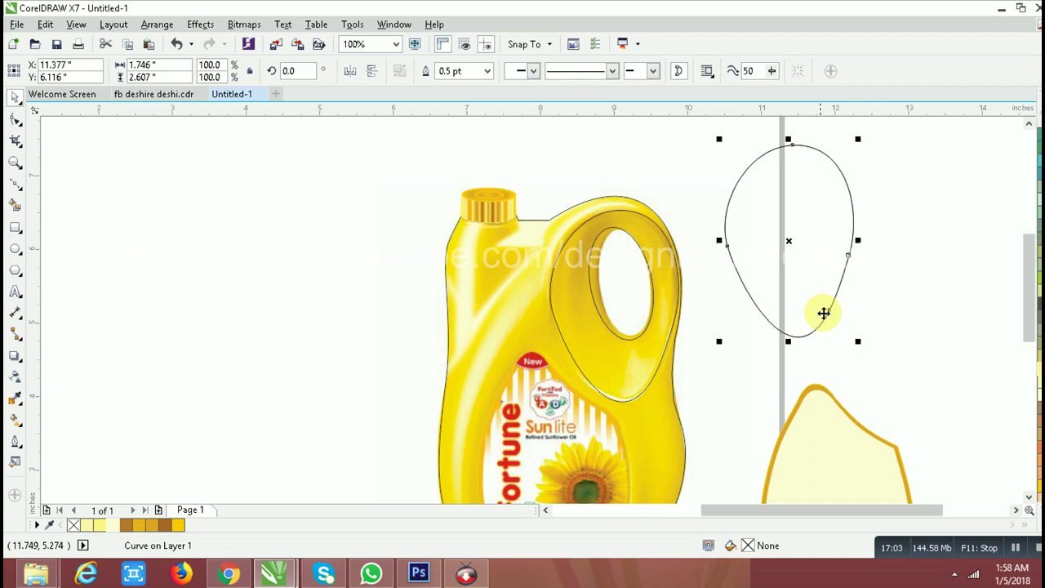
{"action": "left_click_drag", "start_coordinate": [857, 343], "coordinate": [869, 357]}
{"action": "key", "text": "ctrl+z"}
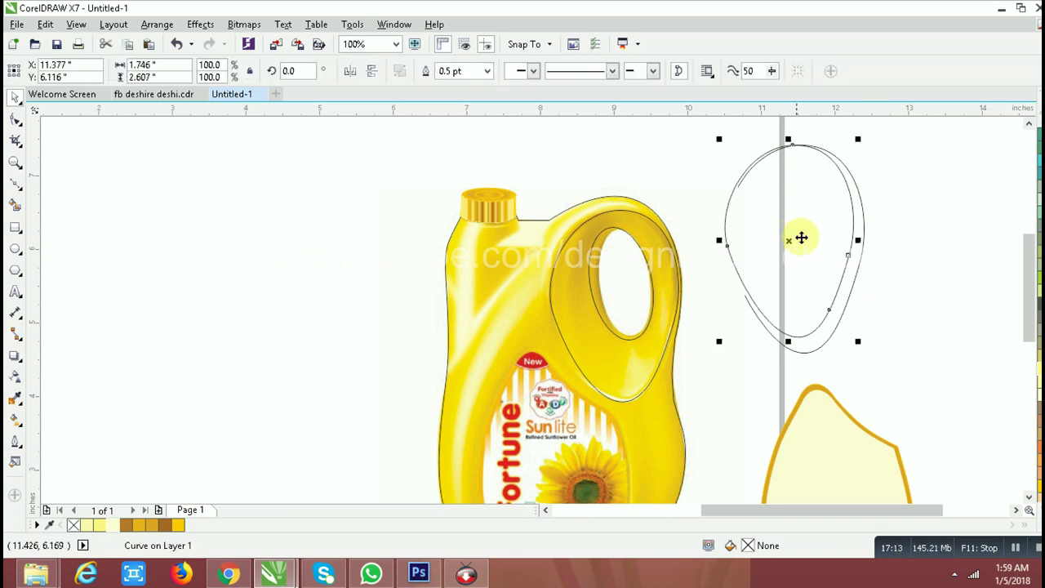
Trim the inner outline from the enlarged outer copy and move the pale-yellow crescent onto the handle ring.
{"action": "left_click", "coordinate": [834, 326], "text": "shift"}
{"action": "left_click", "coordinate": [849, 329]}
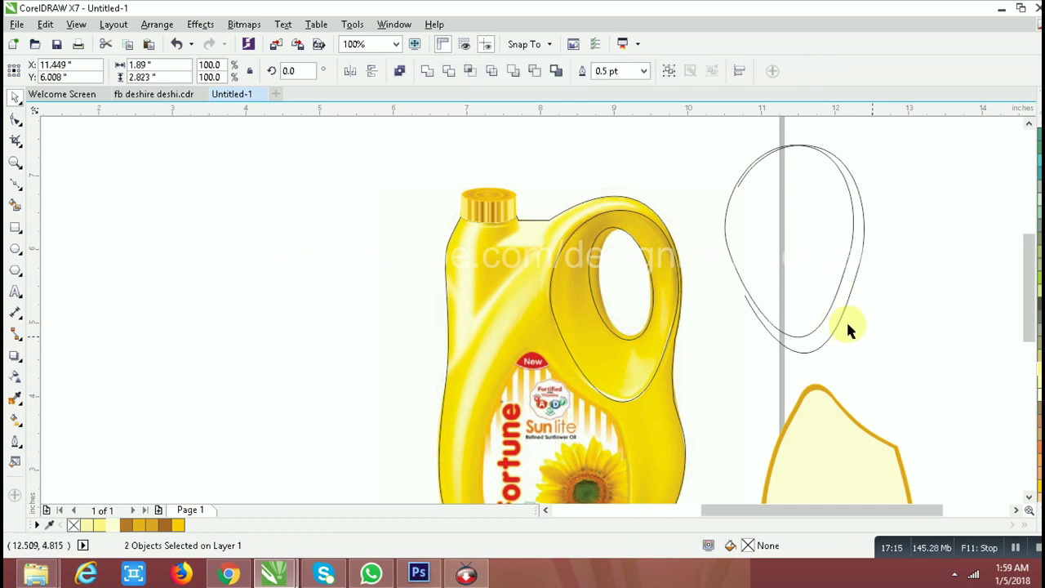
{"action": "scroll", "coordinate": [850, 326], "scroll_direction": "up", "scroll_amount": 2}
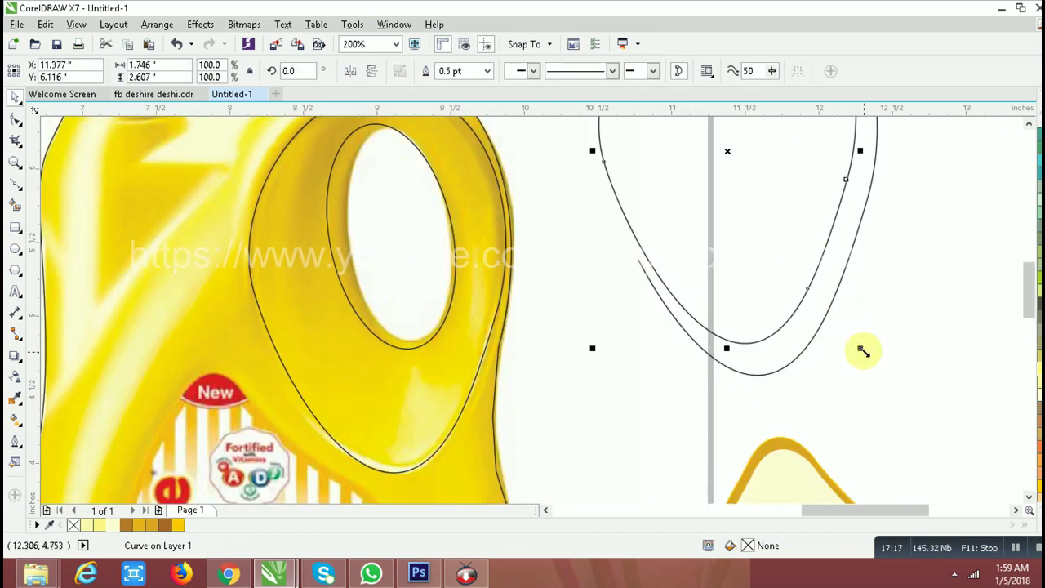
{"action": "left_click_drag", "start_coordinate": [862, 350], "coordinate": [879, 369]}
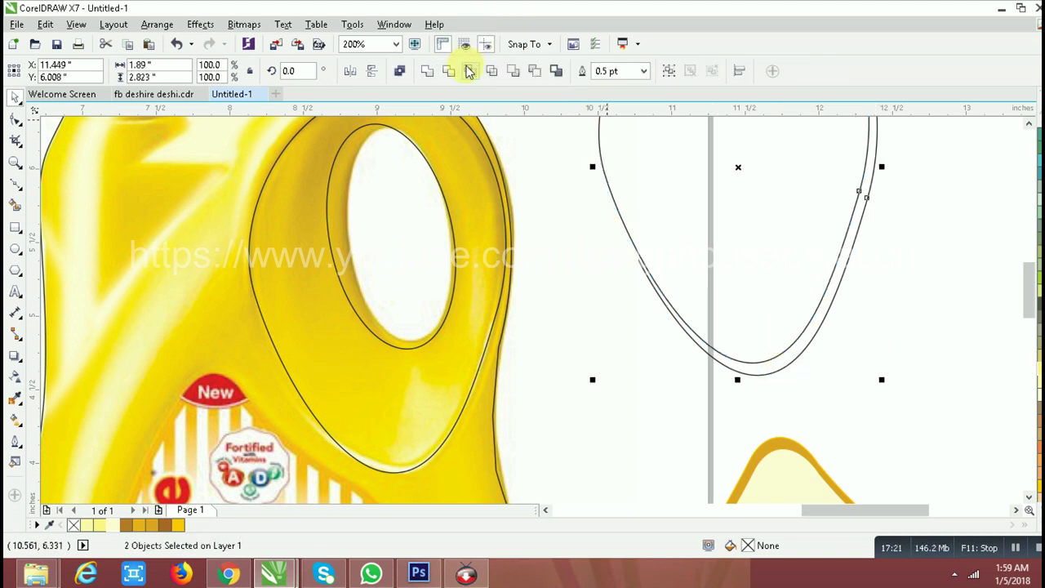
{"action": "left_click", "coordinate": [797, 360]}
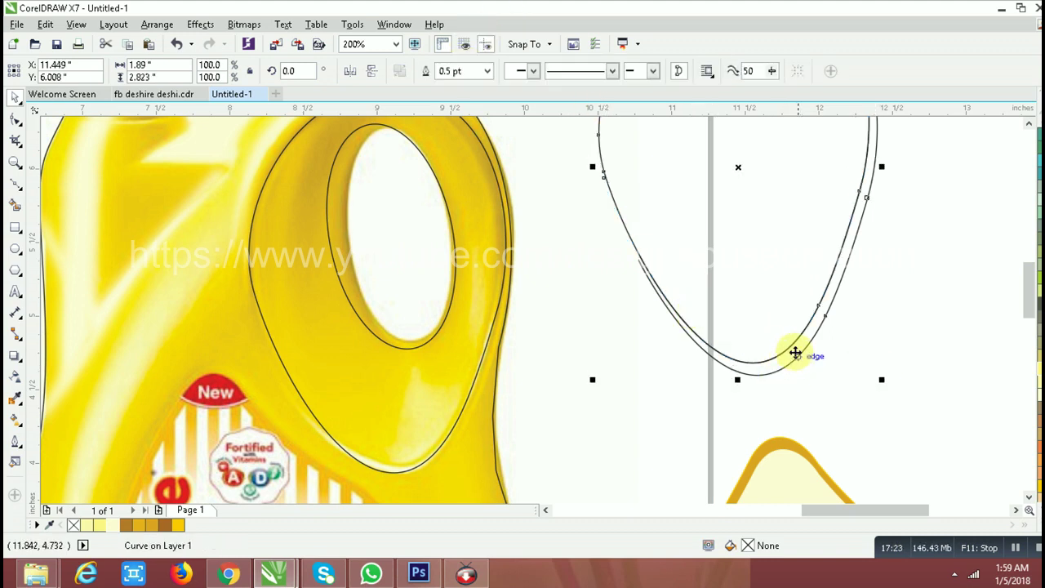
{"action": "scroll", "coordinate": [795, 352], "scroll_direction": "down", "scroll_amount": 1}
{"action": "left_click_drag", "start_coordinate": [793, 349], "coordinate": [611, 410]}
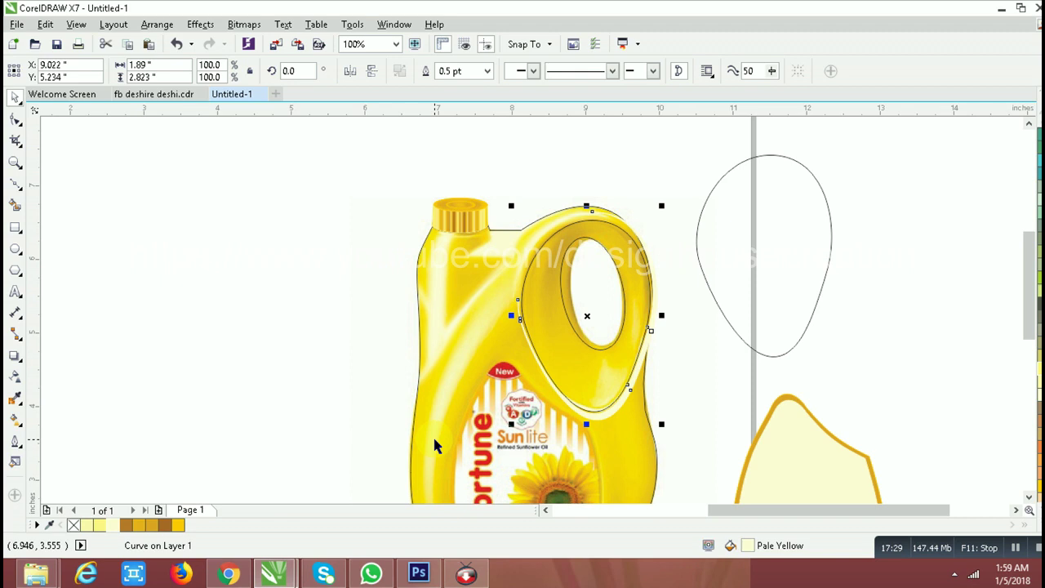
Give the crescent highlight a uniform transparency.
{"action": "scroll", "coordinate": [618, 396], "scroll_direction": "up", "scroll_amount": 2}
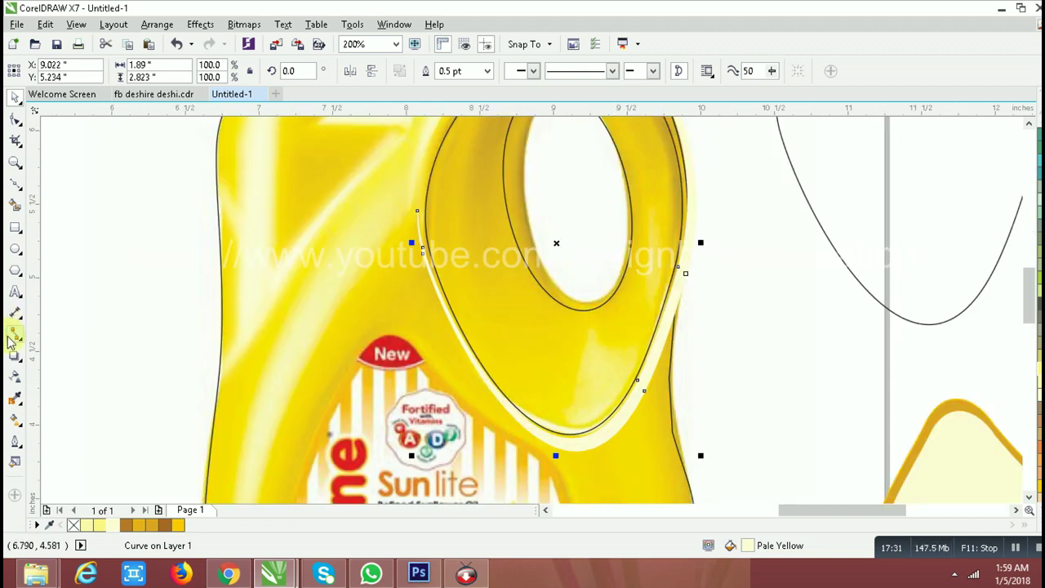
{"action": "left_click", "coordinate": [15, 376]}
{"action": "left_click", "coordinate": [52, 71]}
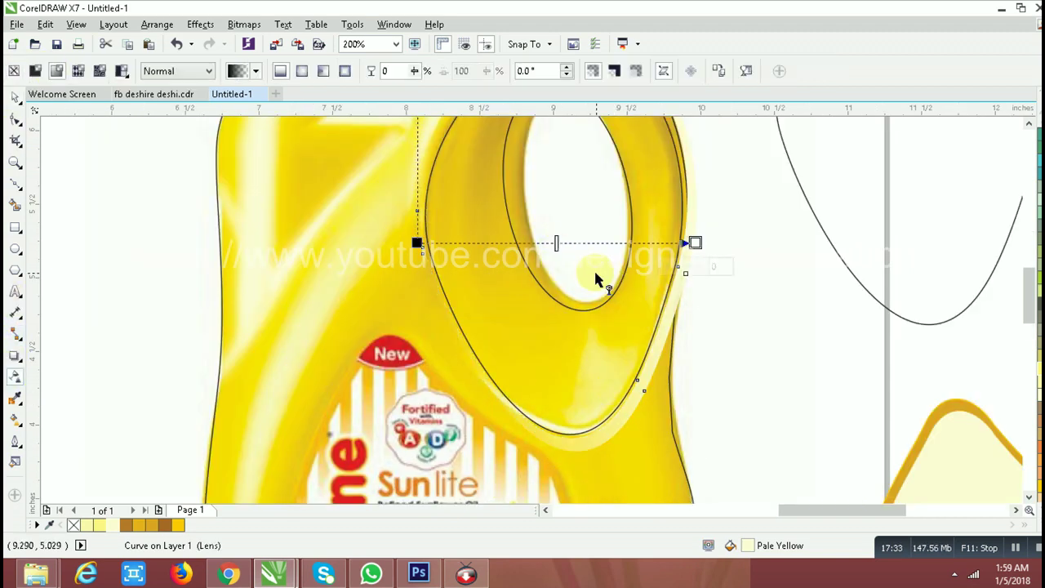
{"action": "left_click", "coordinate": [302, 71]}
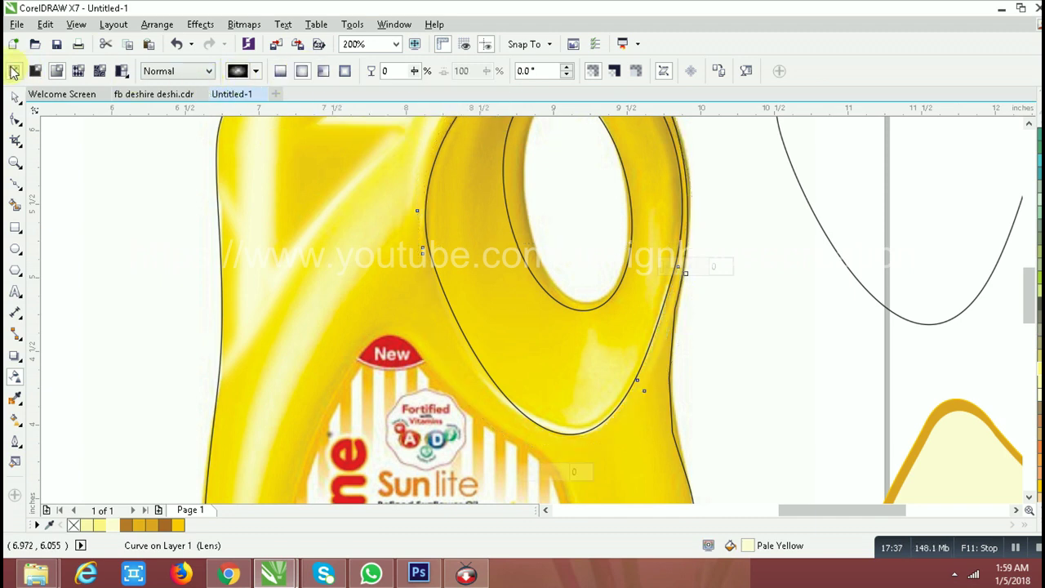
{"action": "left_click", "coordinate": [35, 71]}
{"action": "key", "text": "space"}
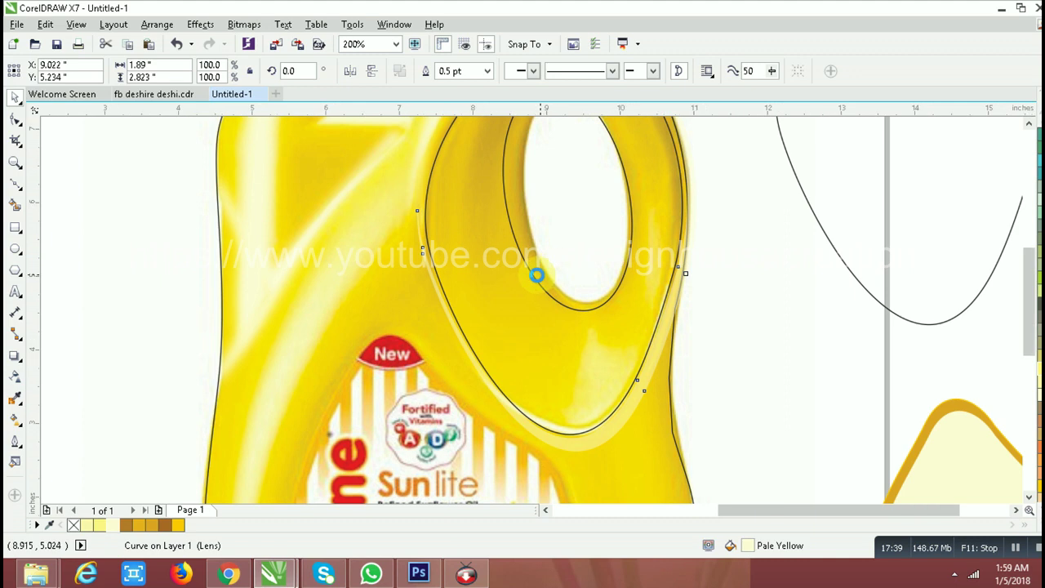
{"action": "scroll", "coordinate": [537, 273], "scroll_direction": "down", "scroll_amount": 2}
PowerClip the highlight inside the bottle image, then select the oval beside the bottle.
{"action": "right_click", "coordinate": [546, 258]}
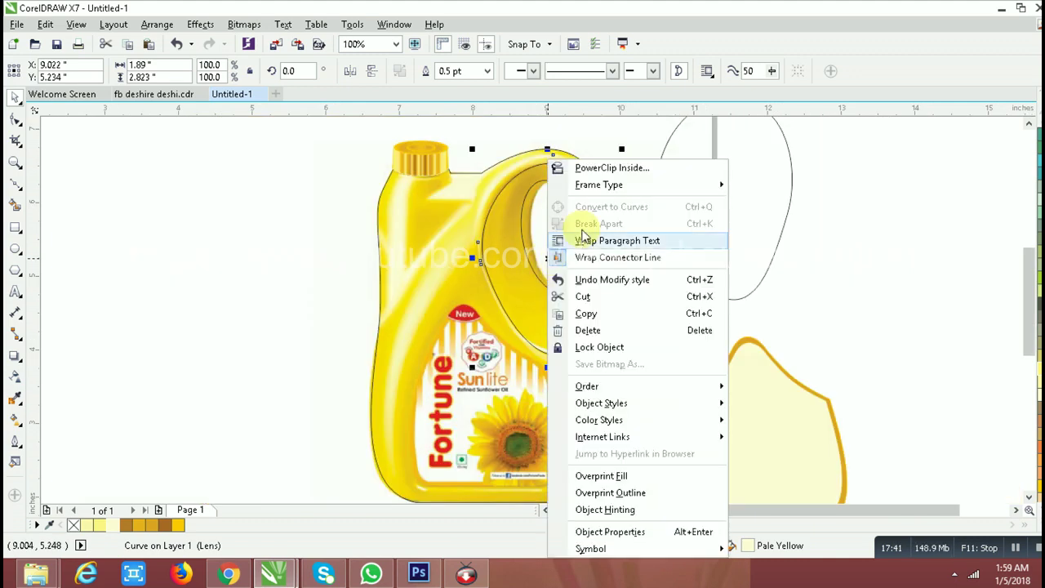
{"action": "left_click", "coordinate": [609, 166]}
{"action": "left_click", "coordinate": [433, 223]}
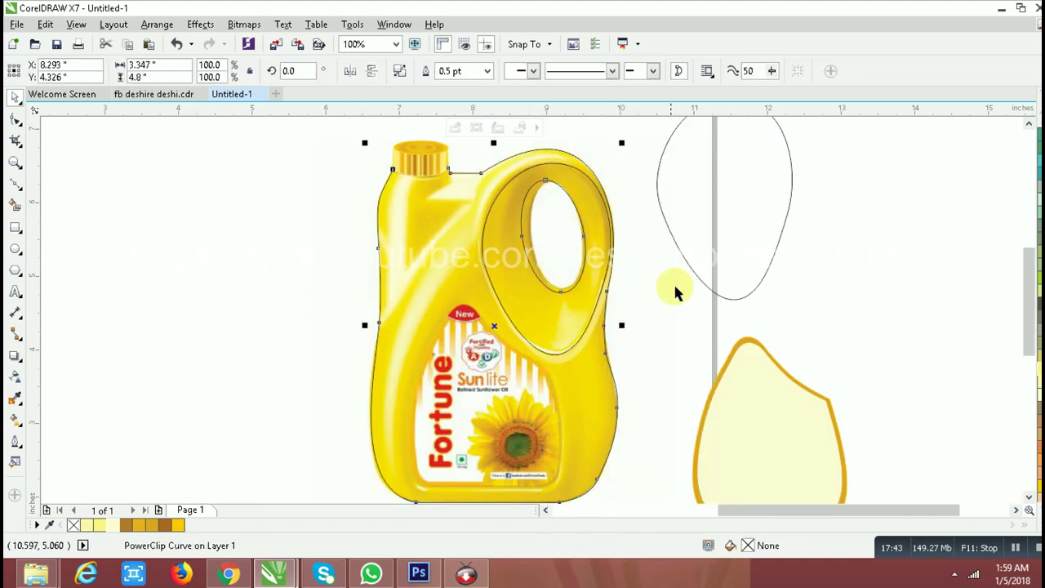
{"action": "left_click", "coordinate": [548, 327]}
{"action": "scroll", "coordinate": [548, 326], "scroll_direction": "down", "scroll_amount": 1}
{"action": "scroll", "coordinate": [551, 275], "scroll_direction": "up", "scroll_amount": 2}
{"action": "left_click", "coordinate": [715, 196]}
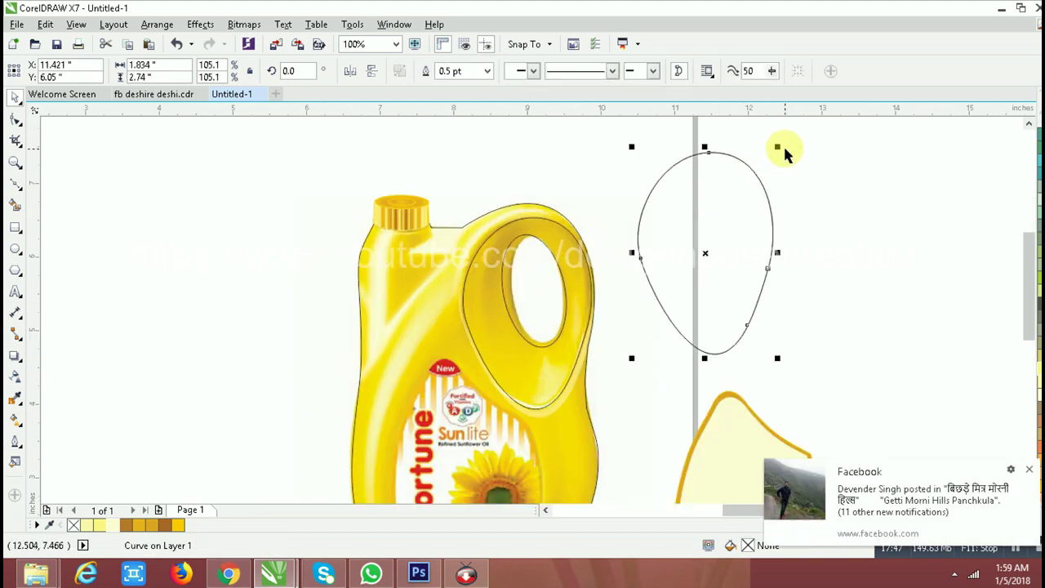
Shape a copy of the oval into an arc right of the original and fill it golden yellow.
{"action": "left_click_drag", "start_coordinate": [781, 144], "coordinate": [774, 156]}
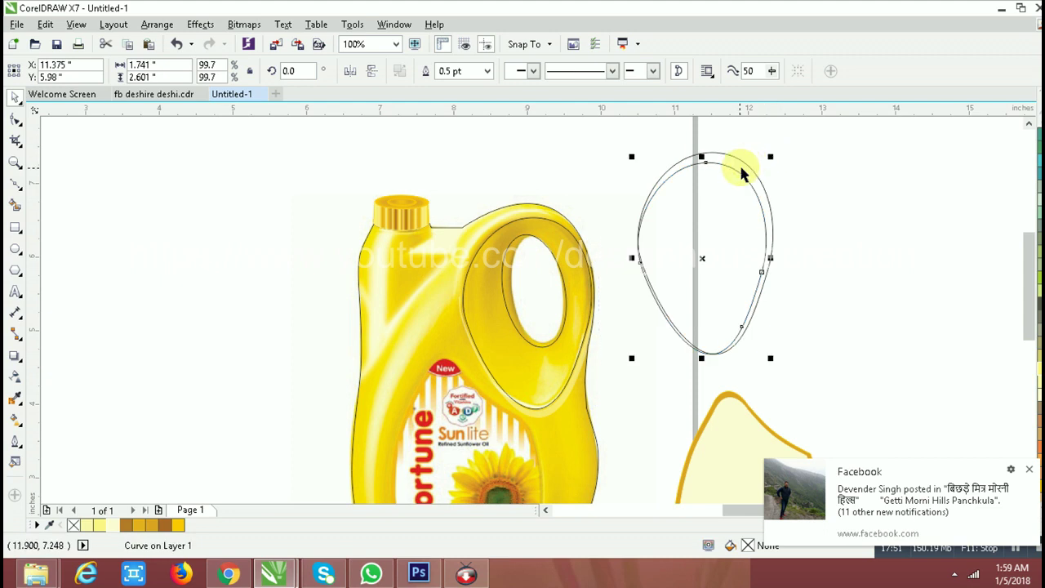
{"action": "key", "text": "ctrl+z"}
{"action": "left_click", "coordinate": [711, 119]}
{"action": "left_click", "coordinate": [745, 168]}
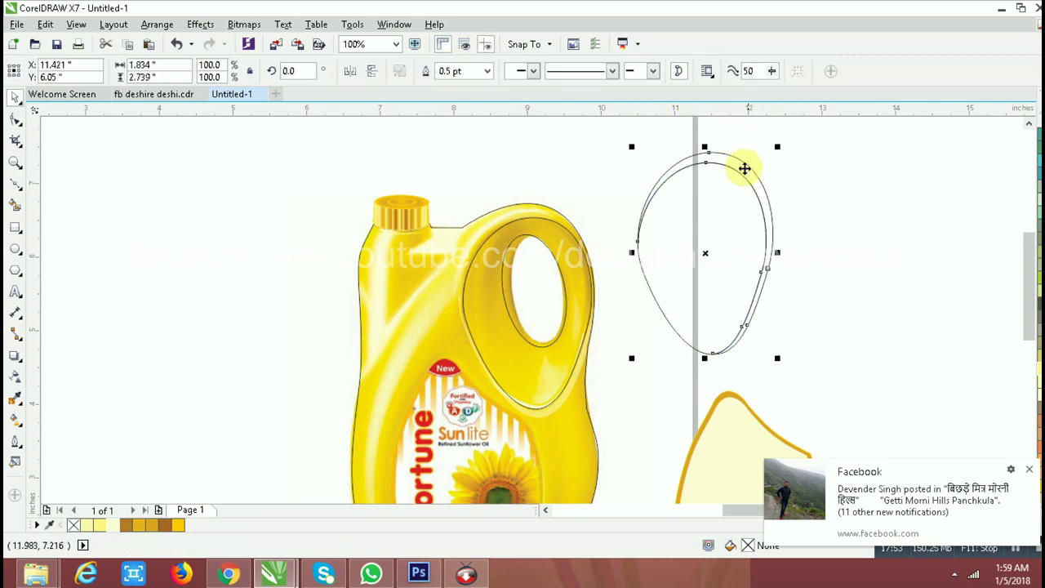
{"action": "key", "text": "F10"}
{"action": "key", "text": "space"}
{"action": "left_click_drag", "start_coordinate": [742, 166], "coordinate": [847, 165]}
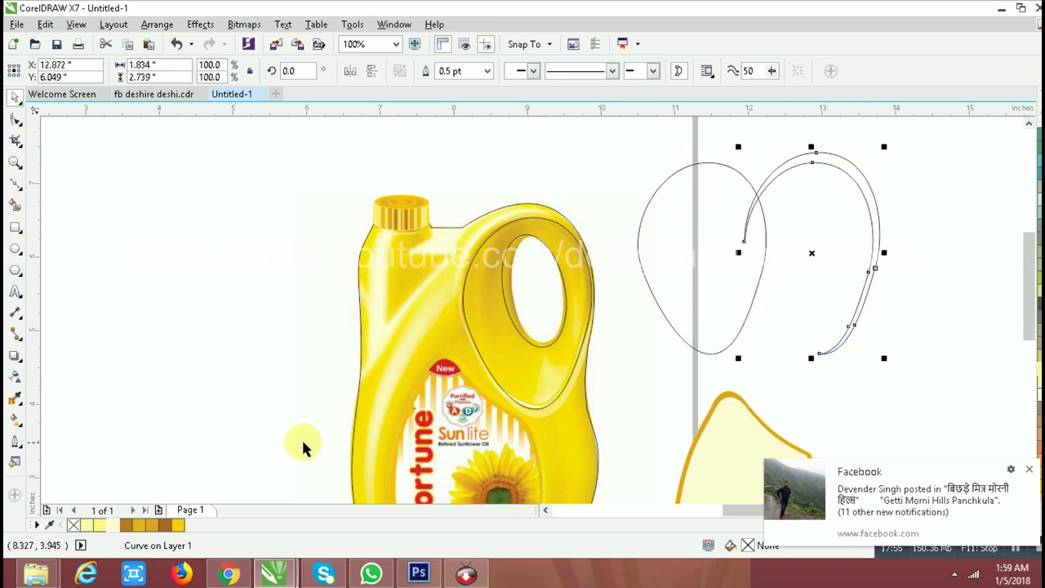
{"action": "left_click", "coordinate": [161, 527]}
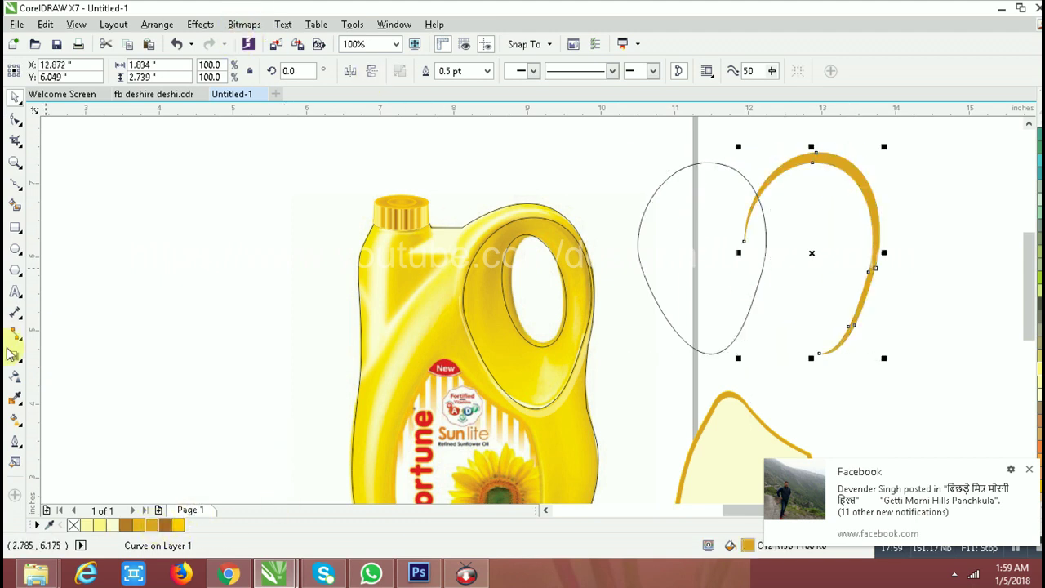
Convert the golden arc to a bitmap and apply a 9-pixel Gaussian Blur.
{"action": "left_click", "coordinate": [243, 24]}
{"action": "left_click", "coordinate": [274, 39]}
{"action": "left_click", "coordinate": [479, 336]}
{"action": "left_click", "coordinate": [243, 24]}
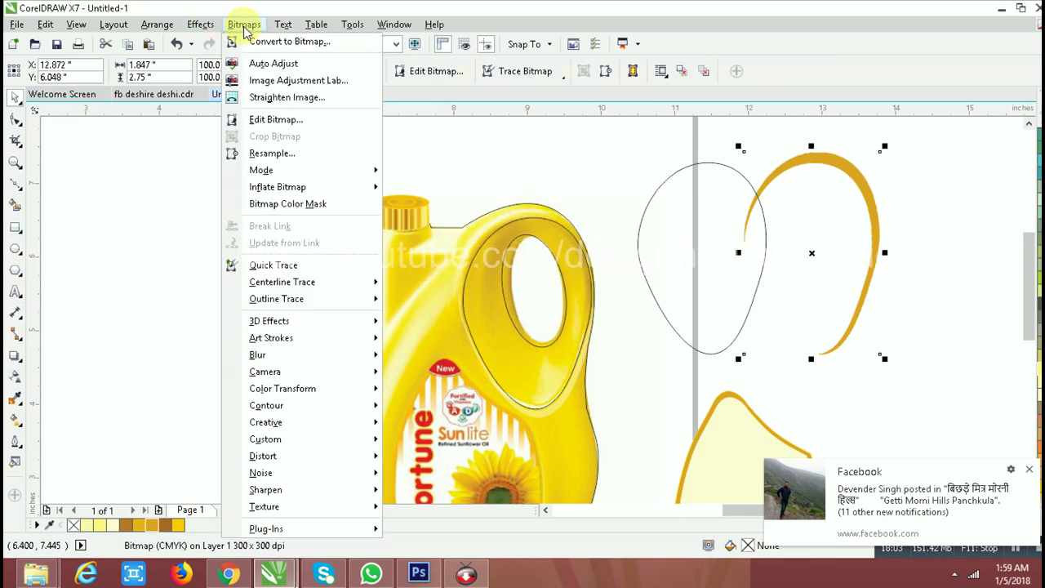
{"action": "left_click", "coordinate": [433, 374]}
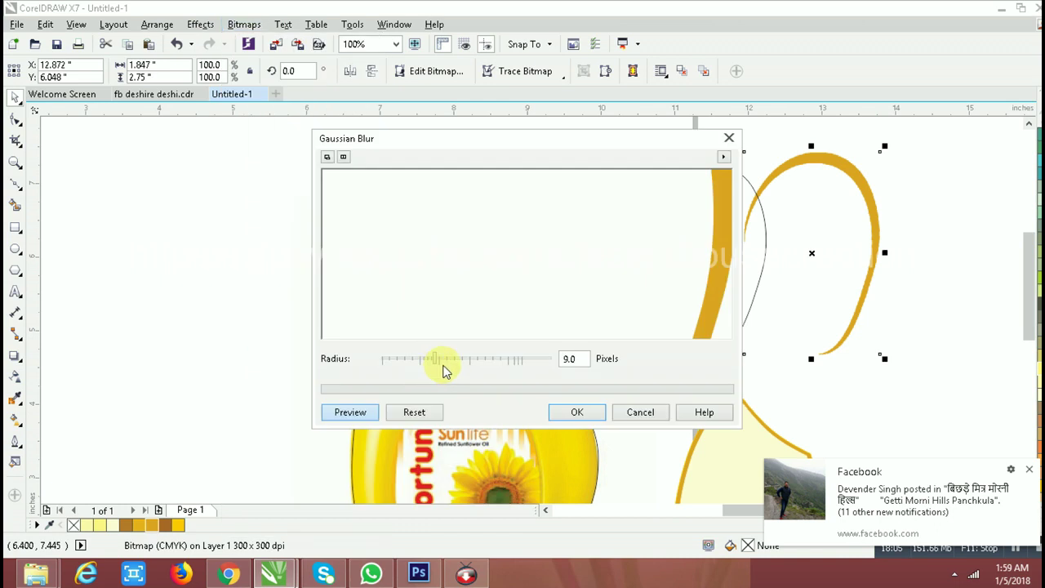
{"action": "left_click", "coordinate": [579, 412]}
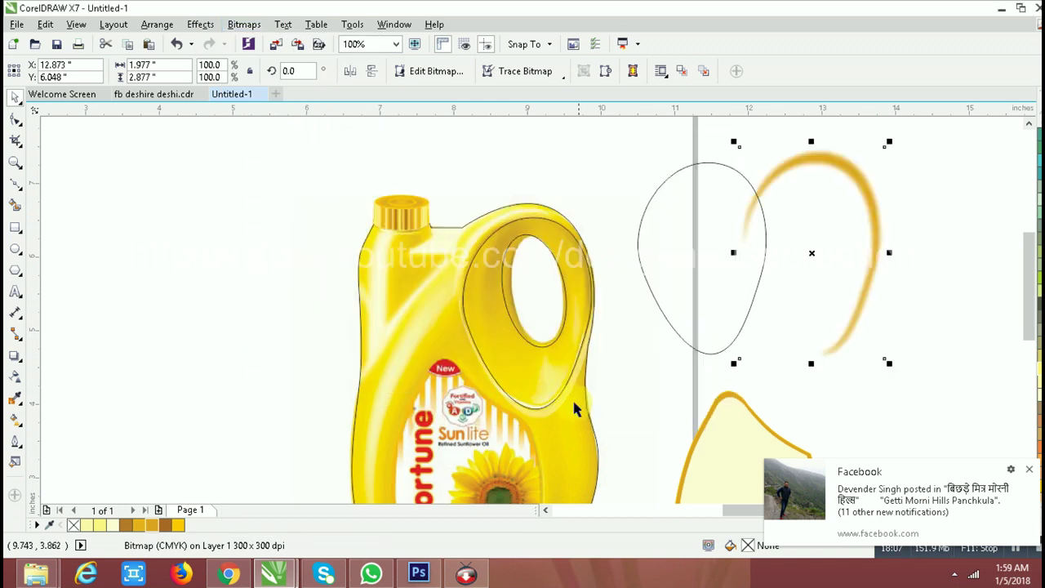
PowerClip the blurred arc inside the handle-ring outline.
{"action": "right_click", "coordinate": [852, 171]}
{"action": "left_click", "coordinate": [865, 133]}
{"action": "left_click", "coordinate": [527, 219]}
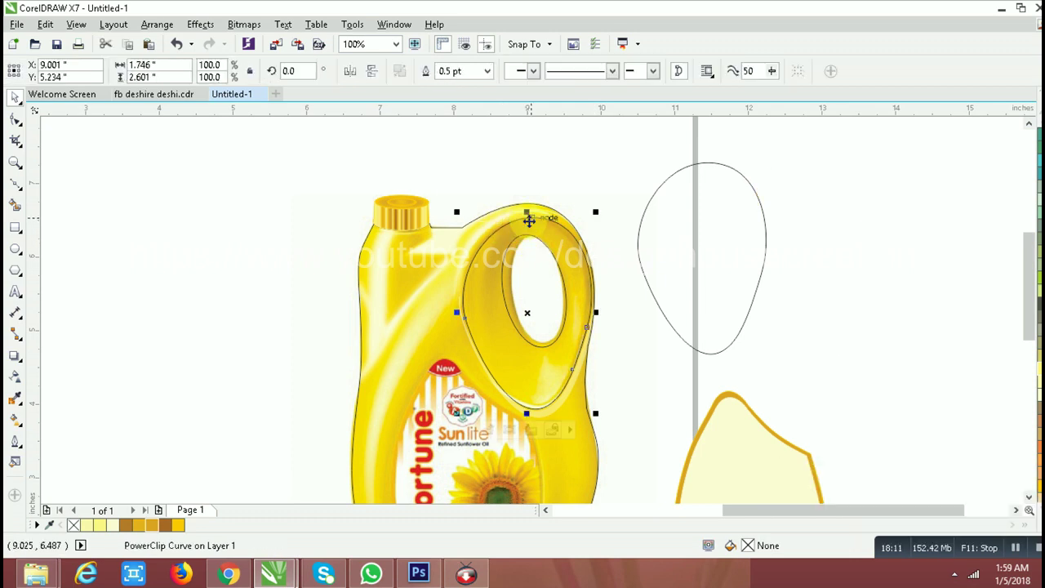
Send the deep-yellow handle shape back one layer to reveal the inner hole.
{"action": "left_click", "coordinate": [184, 528]}
{"action": "right_click", "coordinate": [184, 528]}
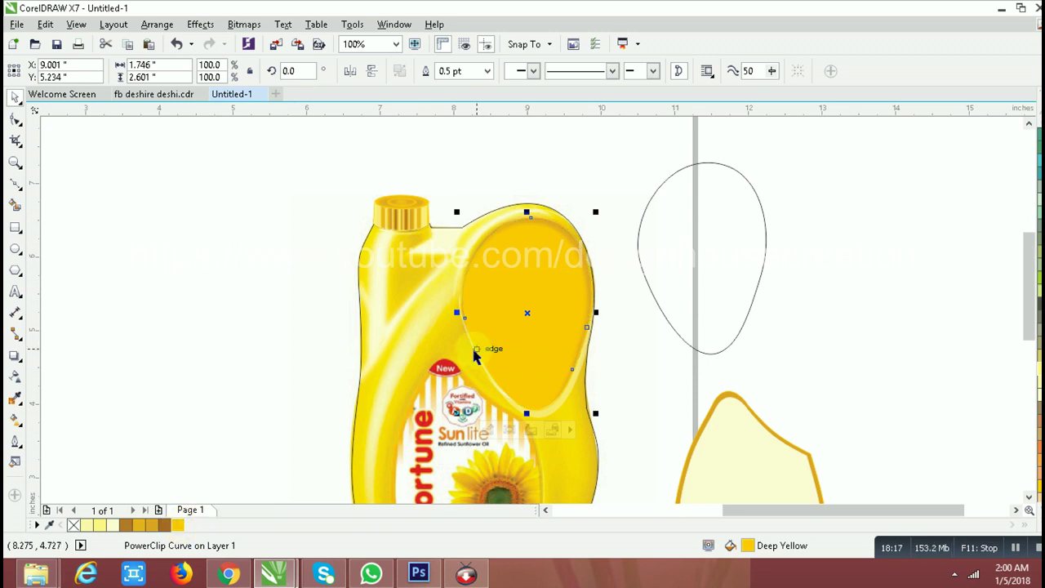
{"action": "key", "text": "shift+Page_Down"}
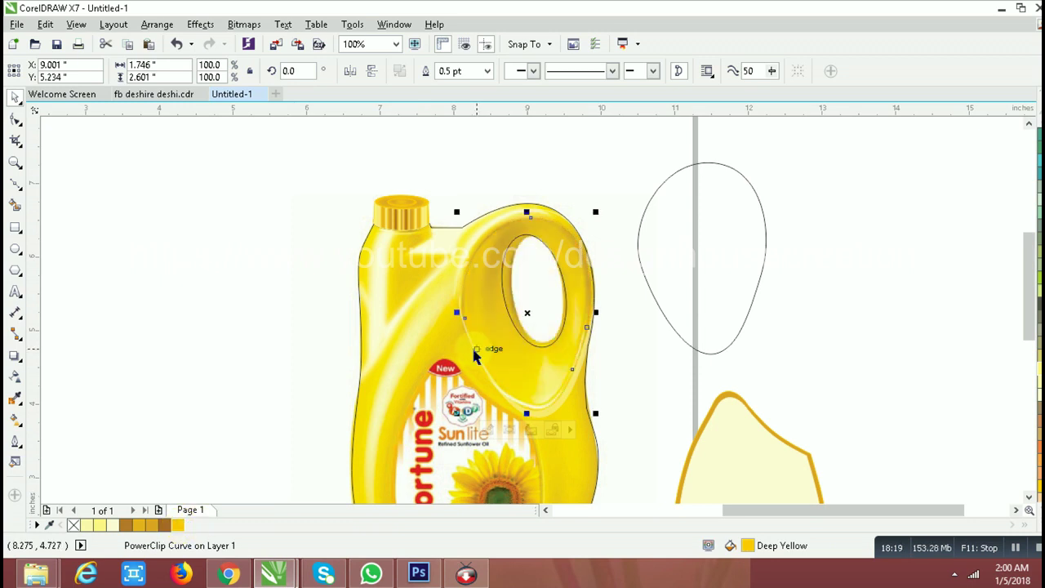
{"action": "left_click", "coordinate": [473, 349]}
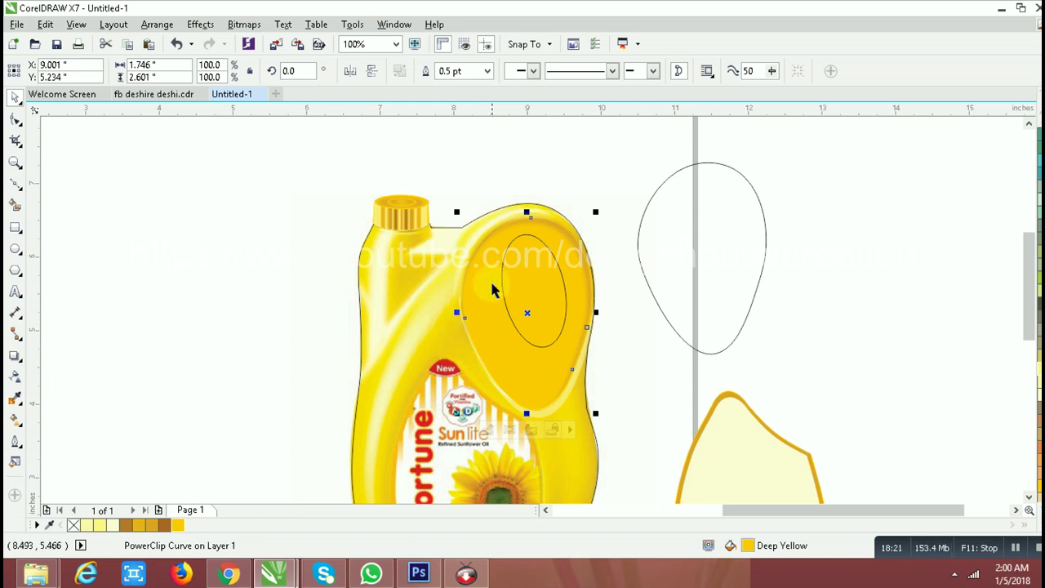
Move the jug body PowerClip outline left off the photo, past the page edge.
{"action": "left_click", "coordinate": [519, 237]}
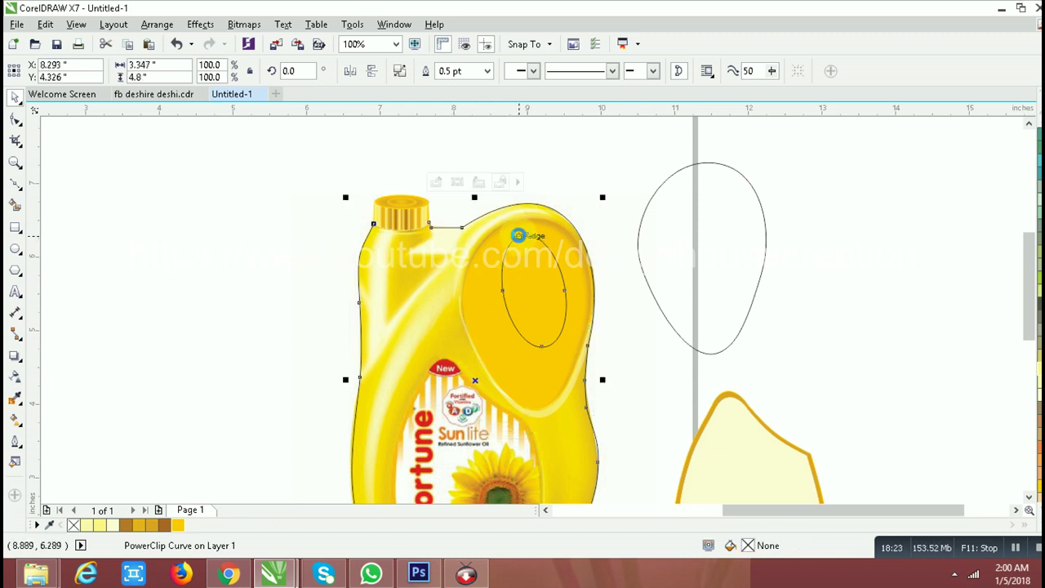
{"action": "scroll", "coordinate": [518, 235], "scroll_direction": "down", "scroll_amount": 1}
{"action": "left_click_drag", "start_coordinate": [518, 235], "coordinate": [303, 242]}
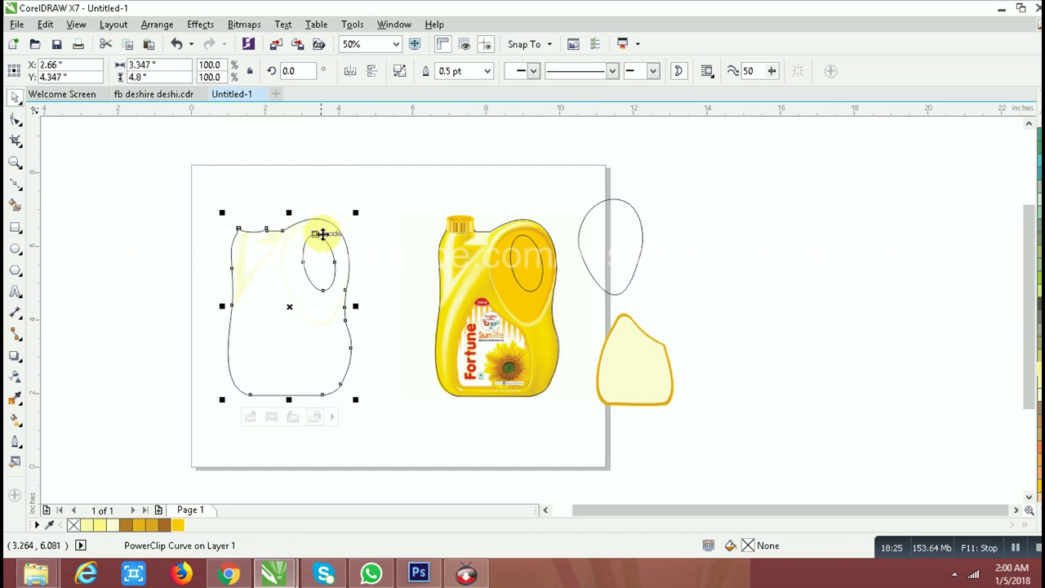
{"action": "left_click", "coordinate": [354, 205]}
{"action": "left_click", "coordinate": [318, 238]}
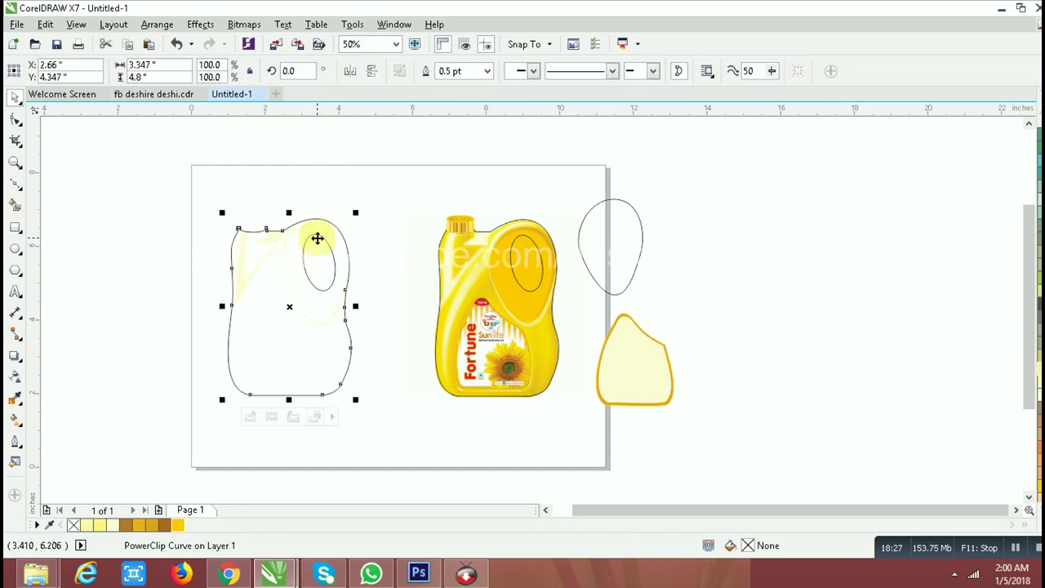
{"action": "left_click", "coordinate": [362, 227]}
{"action": "left_click_drag", "start_coordinate": [242, 264], "coordinate": [125, 263]}
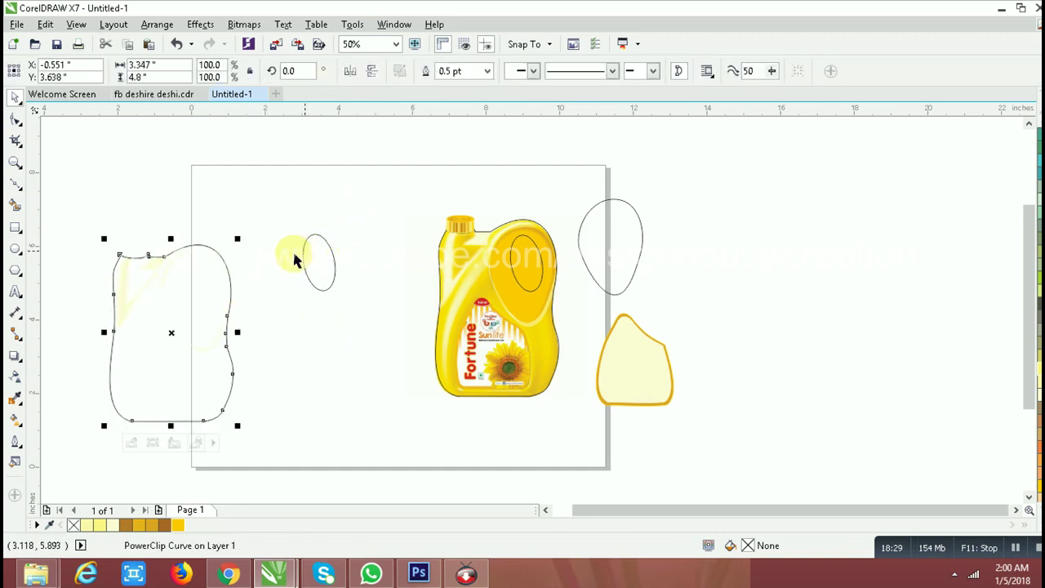
{"action": "left_click", "coordinate": [15, 292]}
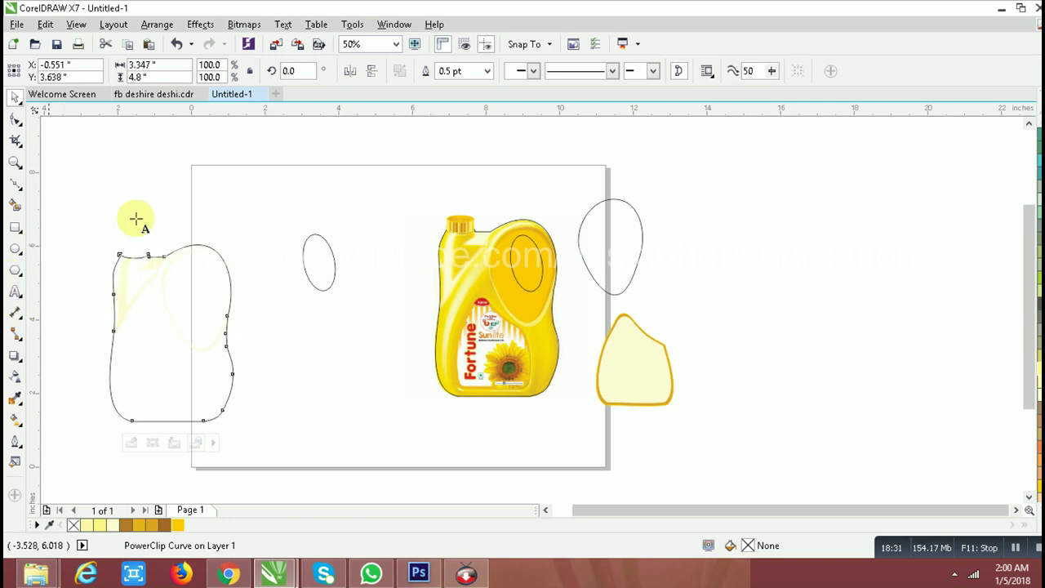
{"action": "left_click", "coordinate": [190, 186]}
Add the note 'PRESS CTRL + k FOR BREAK' at the page top and select the small ellipse.
{"action": "type", "text": "PRESS CTRL + k F"}
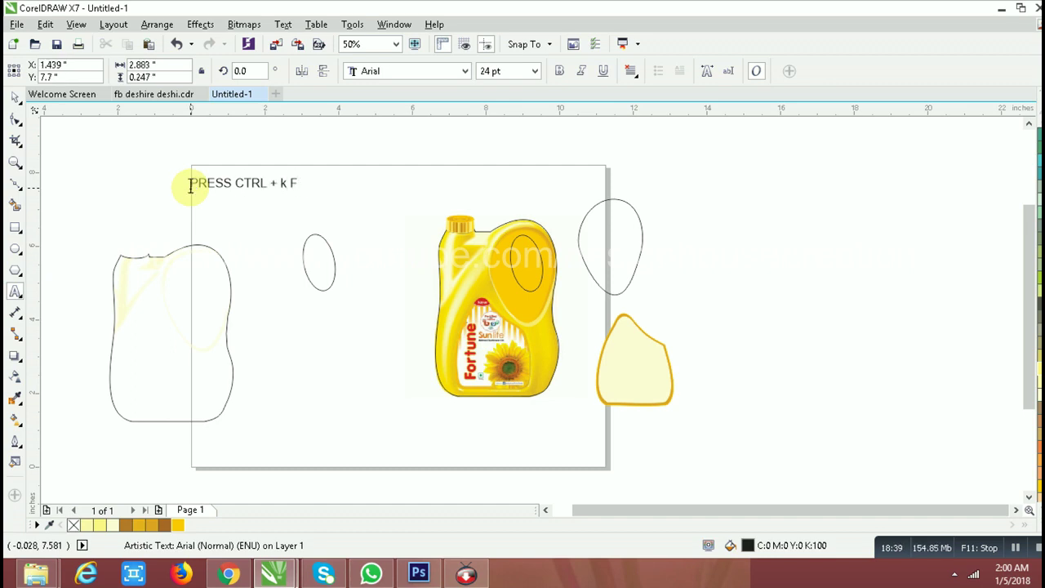
{"action": "key", "text": "ctrl+space"}
{"action": "left_click", "coordinate": [309, 263]}
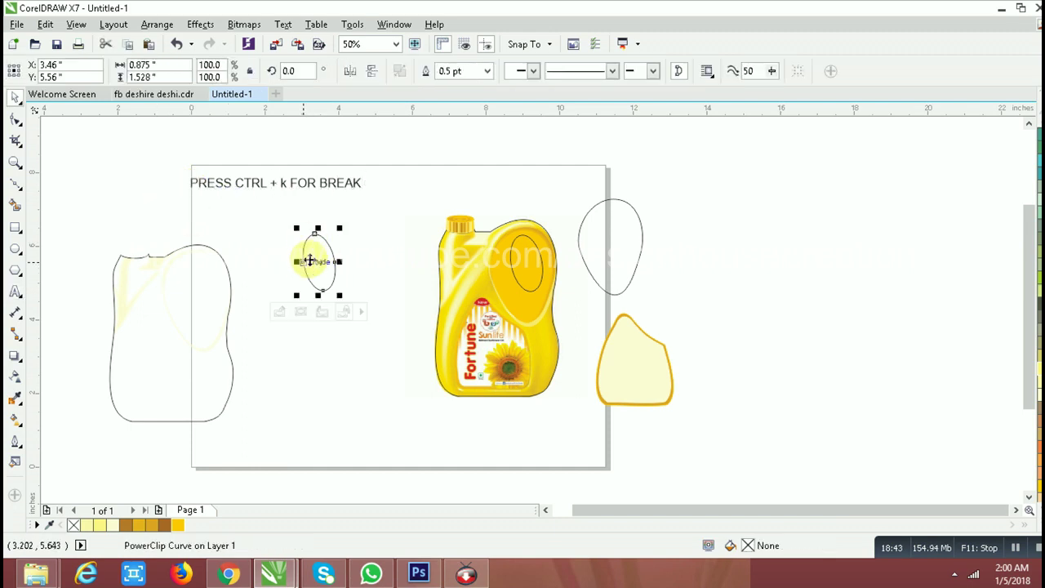
Move the small ellipse over the jug handle's inner hole.
{"action": "left_click_drag", "start_coordinate": [309, 260], "coordinate": [527, 250]}
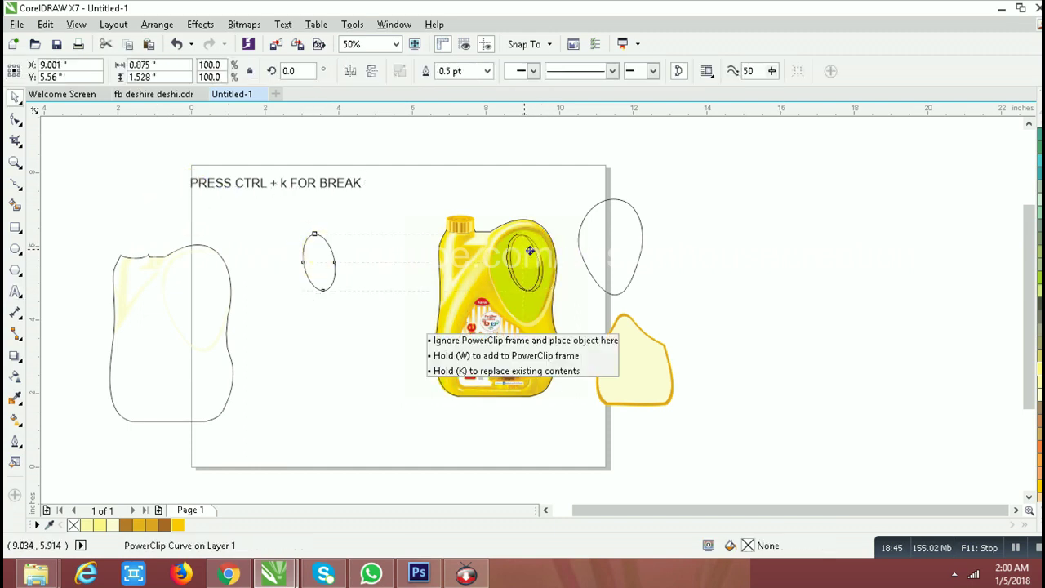
{"action": "scroll", "coordinate": [539, 196], "scroll_direction": "up", "scroll_amount": 2}
{"action": "mouse_move", "coordinate": [530, 250]}
{"action": "left_mouse_down"}
{"action": "mouse_move", "coordinate": [532, 192]}
{"action": "mouse_move", "coordinate": [509, 204]}
{"action": "left_mouse_up"}
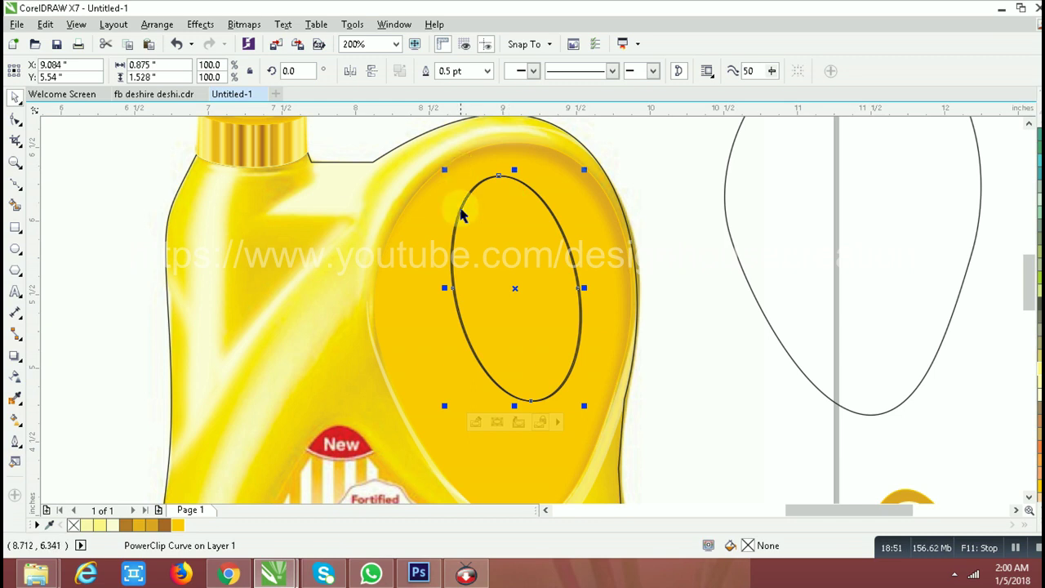
{"action": "left_click_drag", "start_coordinate": [585, 406], "coordinate": [592, 415]}
{"action": "scroll", "coordinate": [523, 159], "scroll_direction": "up", "scroll_amount": 2}
{"action": "key", "text": "ctrl+z"}
{"action": "scroll", "coordinate": [436, 198], "scroll_direction": "up", "scroll_amount": 2}
{"action": "left_click_drag", "start_coordinate": [437, 198], "coordinate": [441, 214]}
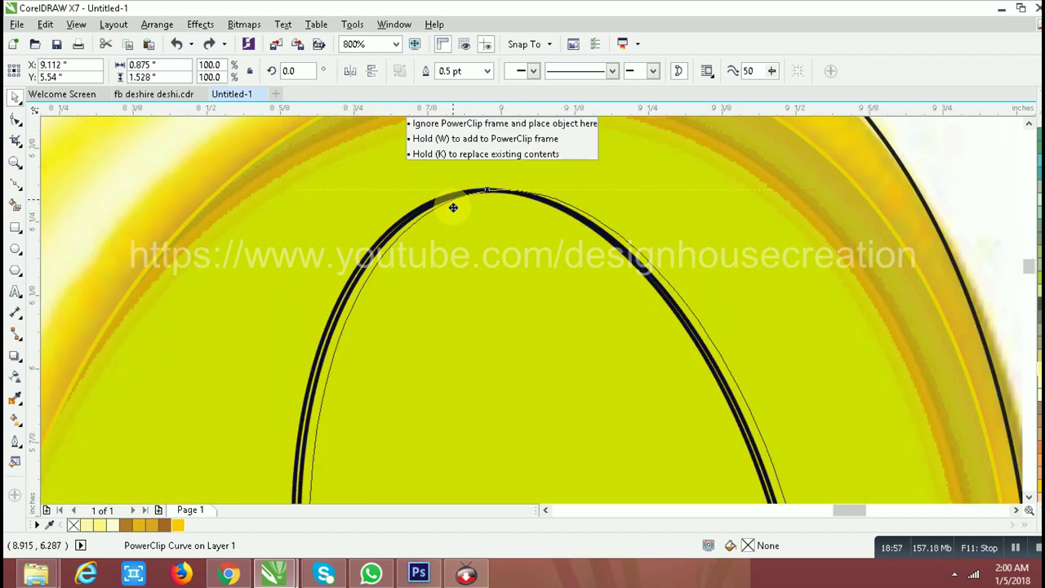
{"action": "key", "text": "Escape"}
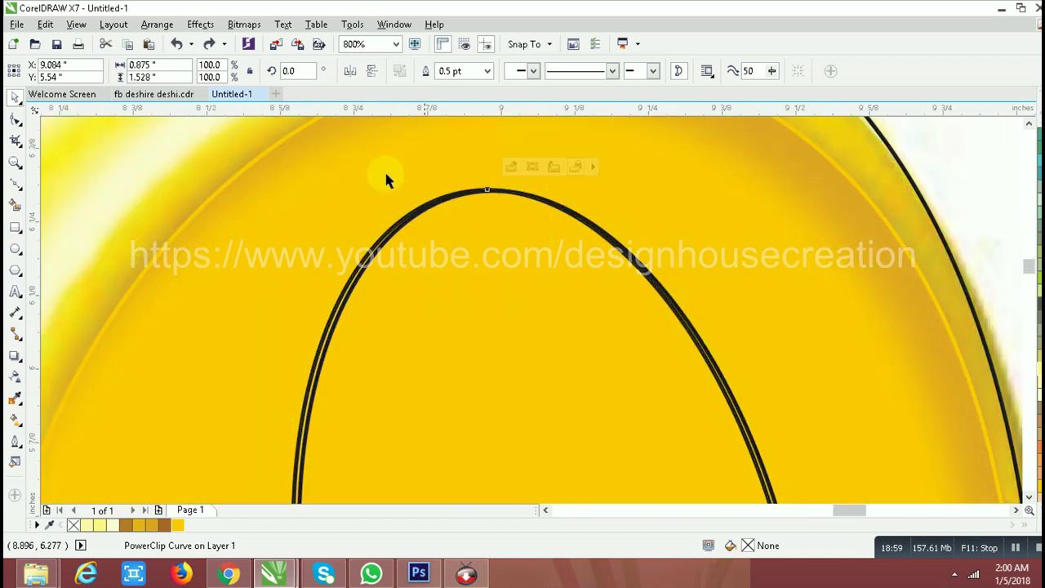
In wireframe view, align the ellipse precisely with the handle hole's inner edge.
{"action": "left_click", "coordinate": [76, 24]}
{"action": "left_click", "coordinate": [109, 63]}
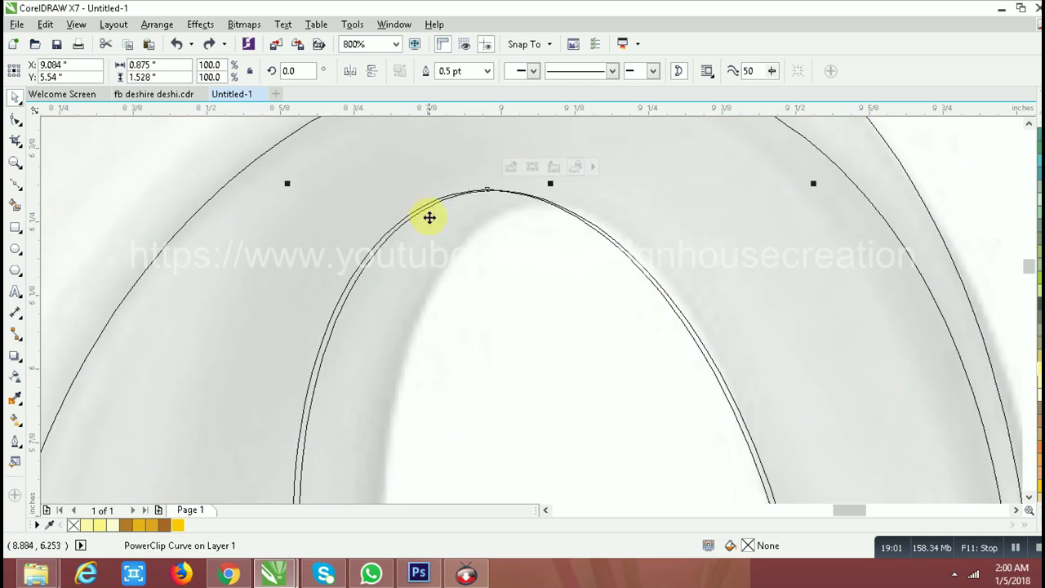
{"action": "scroll", "coordinate": [423, 208], "scroll_direction": "up", "scroll_amount": 1}
{"action": "mouse_move", "coordinate": [427, 210]}
{"action": "left_mouse_down"}
{"action": "mouse_move", "coordinate": [433, 216]}
{"action": "mouse_move", "coordinate": [435, 205]}
{"action": "left_mouse_up"}
{"action": "scroll", "coordinate": [435, 205], "scroll_direction": "up", "scroll_amount": 1}
{"action": "mouse_move", "coordinate": [505, 178]}
{"action": "left_mouse_down"}
{"action": "mouse_move", "coordinate": [513, 185]}
{"action": "mouse_move", "coordinate": [499, 177]}
{"action": "left_mouse_up"}
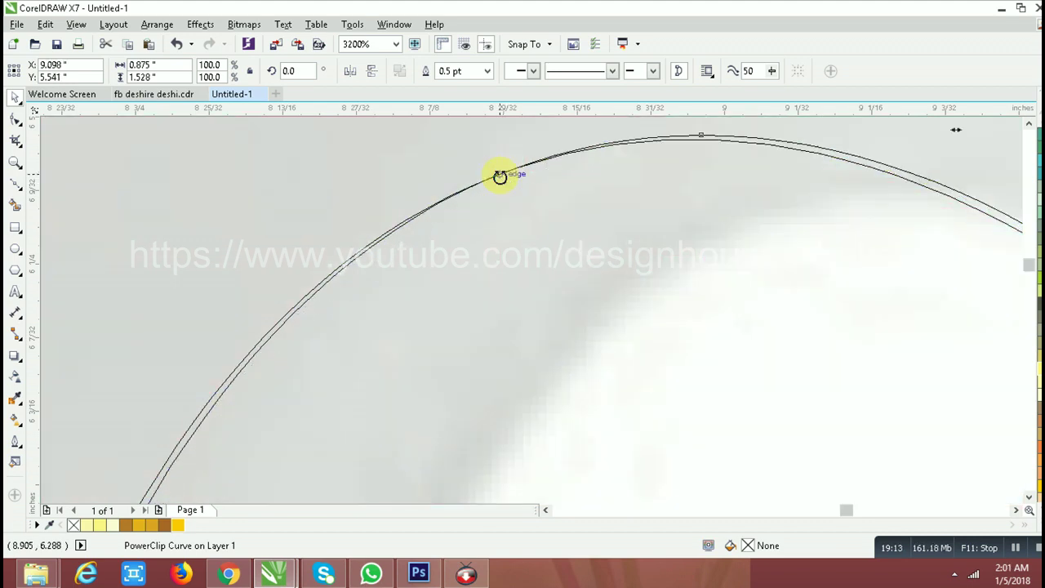
{"action": "scroll", "coordinate": [498, 175], "scroll_direction": "down", "scroll_amount": 1}
{"action": "scroll", "coordinate": [478, 166], "scroll_direction": "down", "scroll_amount": 1}
{"action": "scroll", "coordinate": [478, 167], "scroll_direction": "down", "scroll_amount": 2}
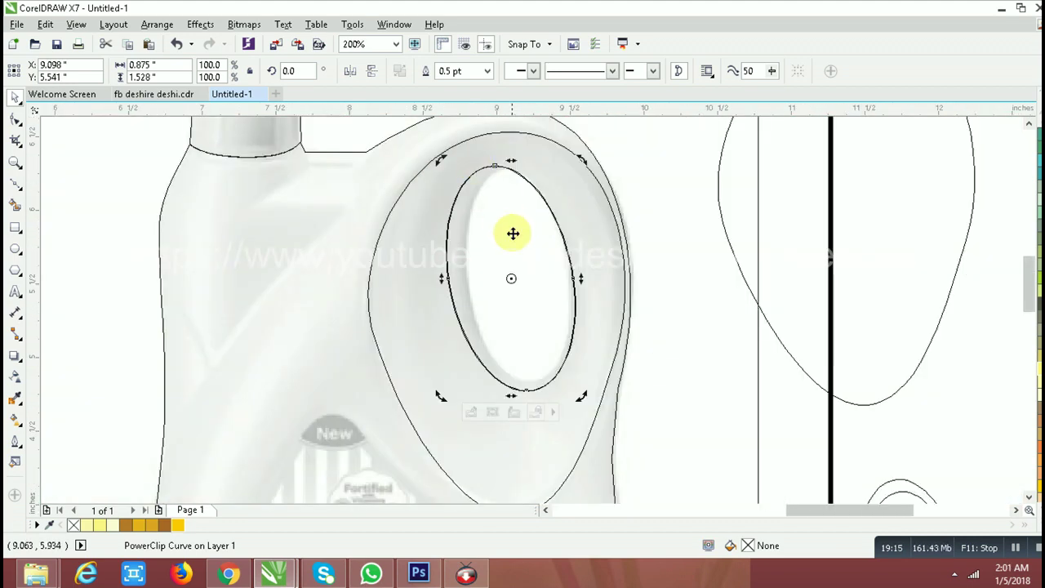
{"action": "left_click", "coordinate": [534, 251]}
{"action": "scroll", "coordinate": [544, 385], "scroll_direction": "up", "scroll_amount": 1}
{"action": "scroll", "coordinate": [583, 381], "scroll_direction": "up", "scroll_amount": 1}
{"action": "scroll", "coordinate": [585, 360], "scroll_direction": "up", "scroll_amount": 1}
{"action": "scroll", "coordinate": [453, 374], "scroll_direction": "down", "scroll_amount": 1}
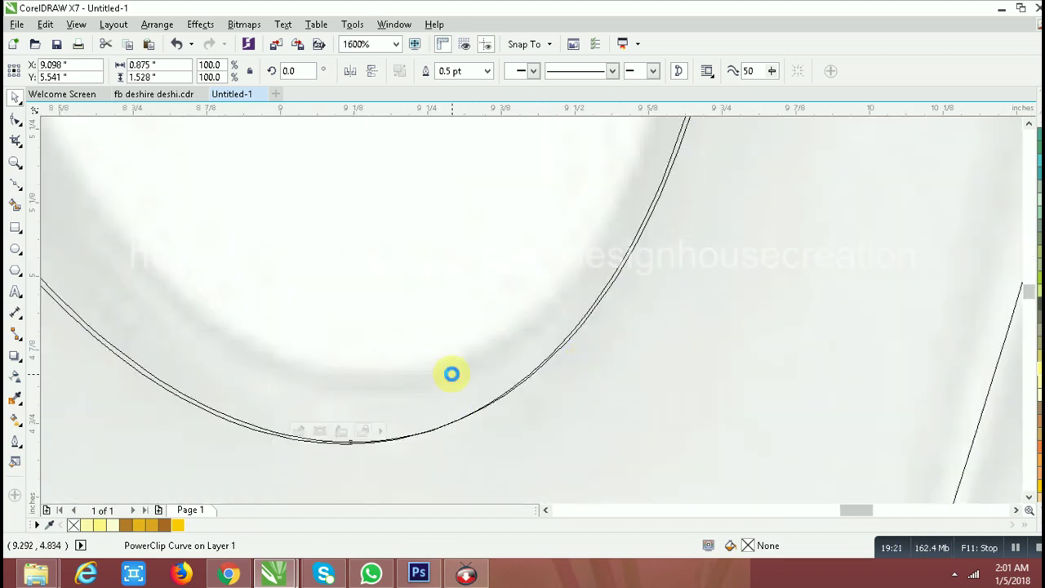
{"action": "scroll", "coordinate": [448, 376], "scroll_direction": "down", "scroll_amount": 1}
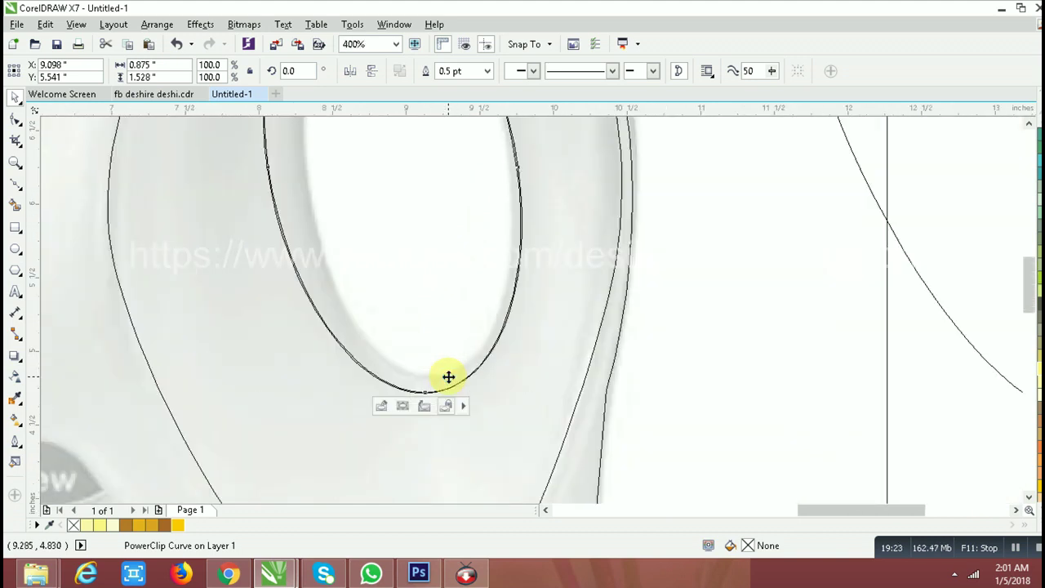
{"action": "scroll", "coordinate": [448, 376], "scroll_direction": "down", "scroll_amount": 1}
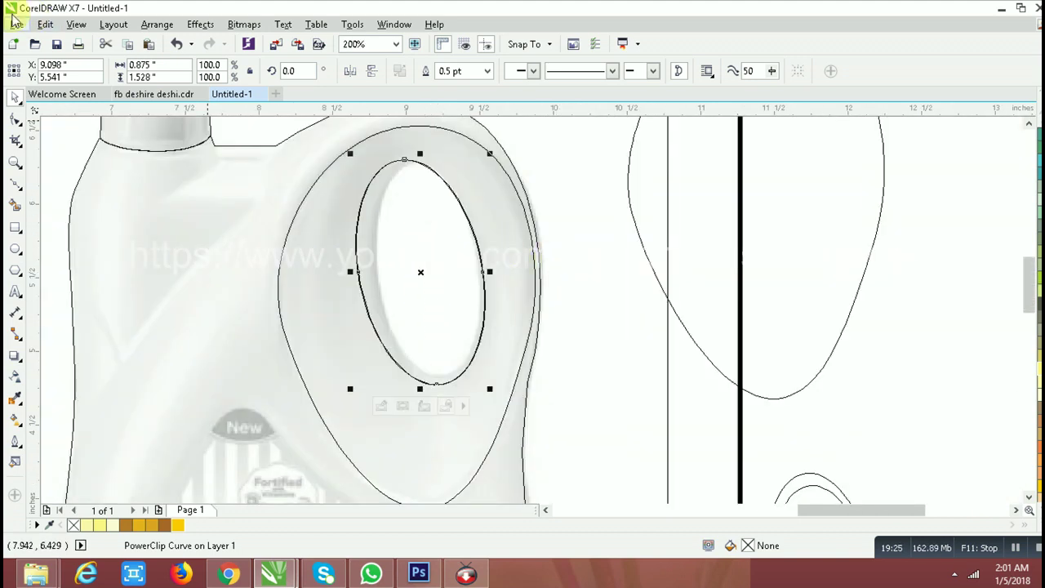
{"action": "left_click", "coordinate": [76, 26]}
Restore Enhanced display and trim the ellipse hole out of the deep-yellow handle shape.
{"action": "left_click", "coordinate": [115, 109]}
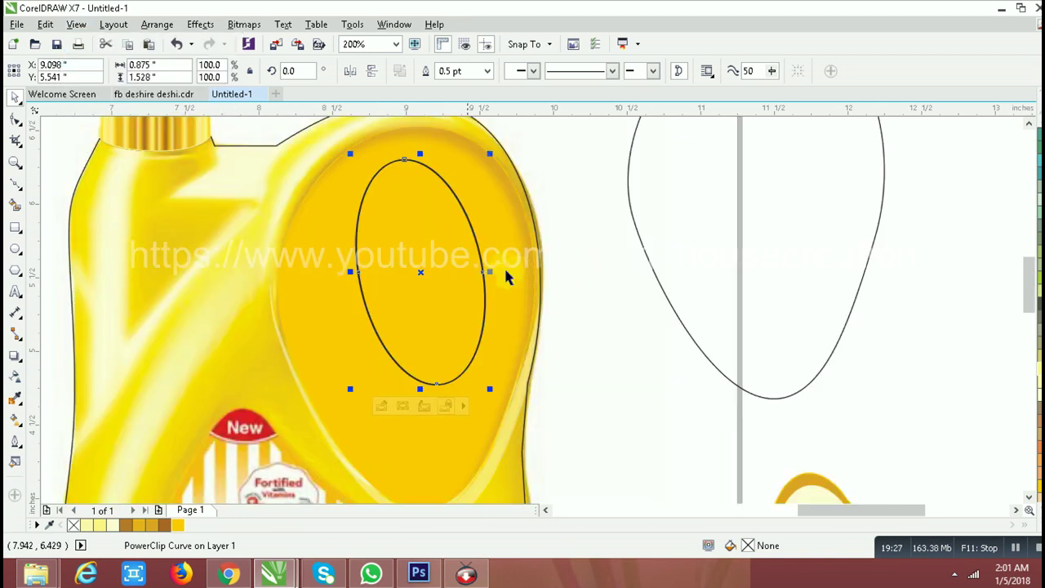
{"action": "left_click", "coordinate": [333, 179], "text": "shift"}
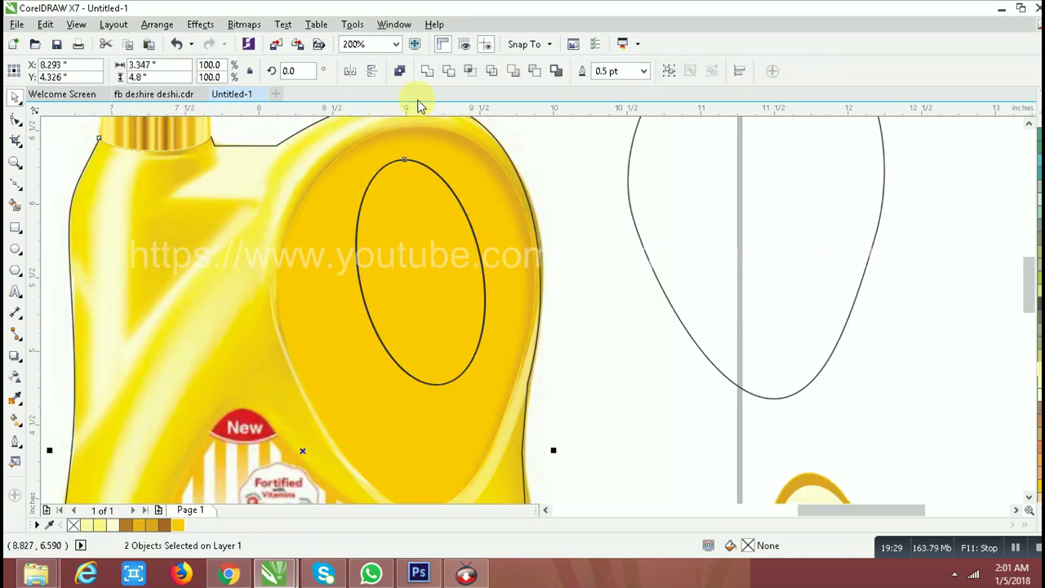
{"action": "left_click", "coordinate": [334, 282]}
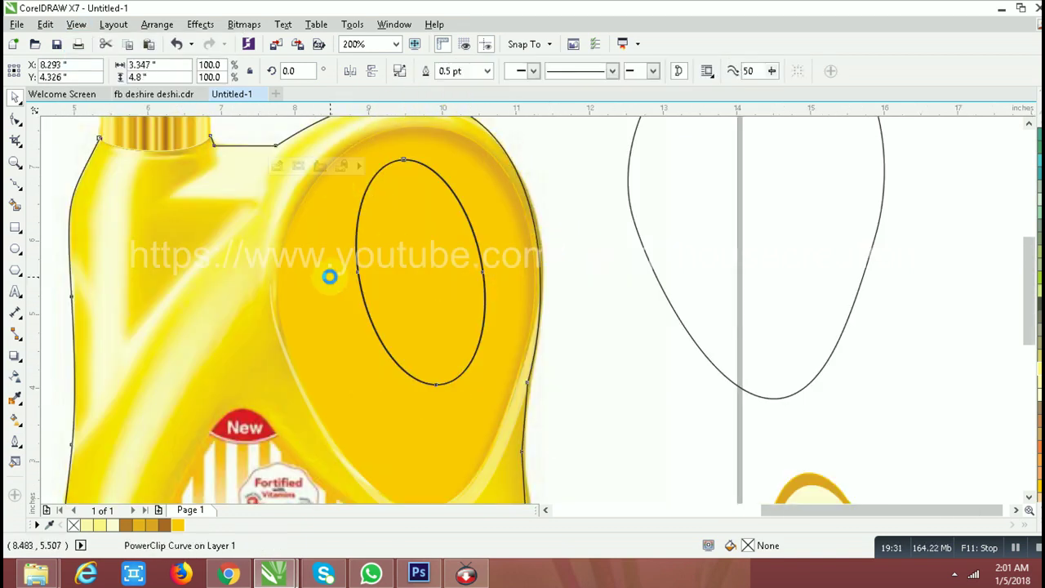
{"action": "scroll", "coordinate": [330, 278], "scroll_direction": "down", "scroll_amount": 1}
{"action": "left_click", "coordinate": [330, 278]}
{"action": "left_click", "coordinate": [357, 361]}
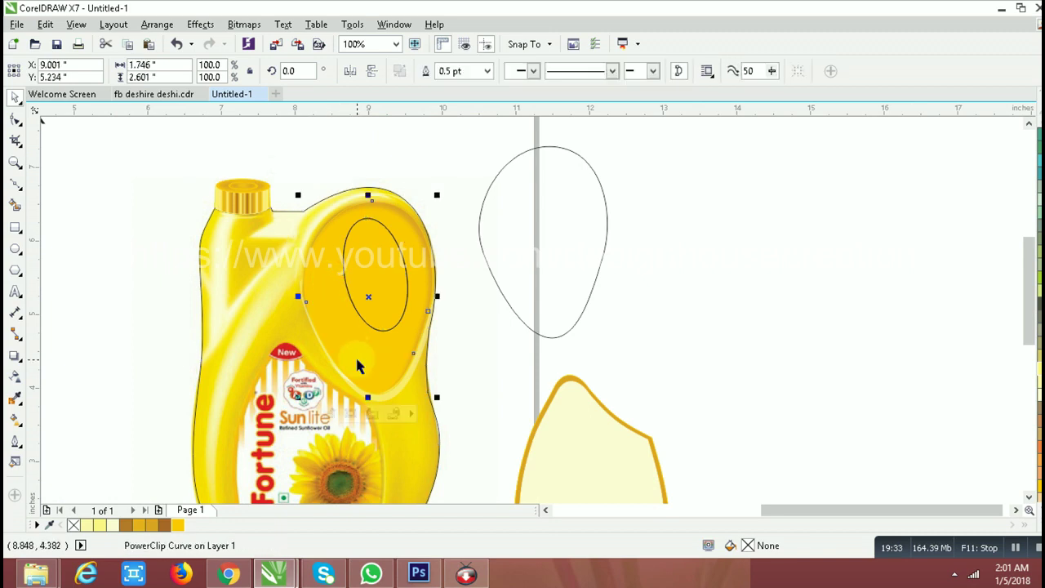
{"action": "key", "text": "shift+Page_Up"}
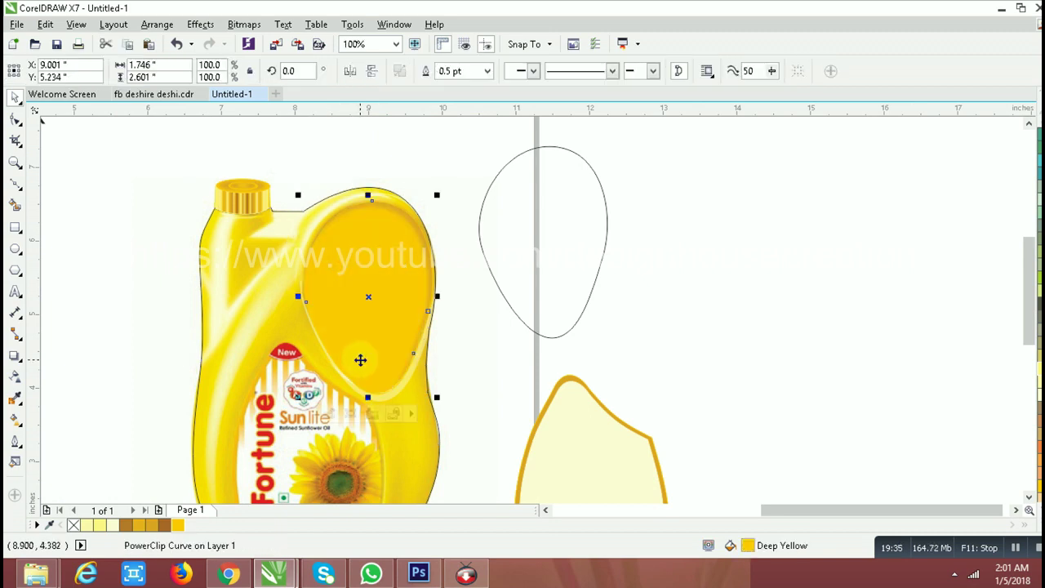
{"action": "key", "text": "ctrl+z"}
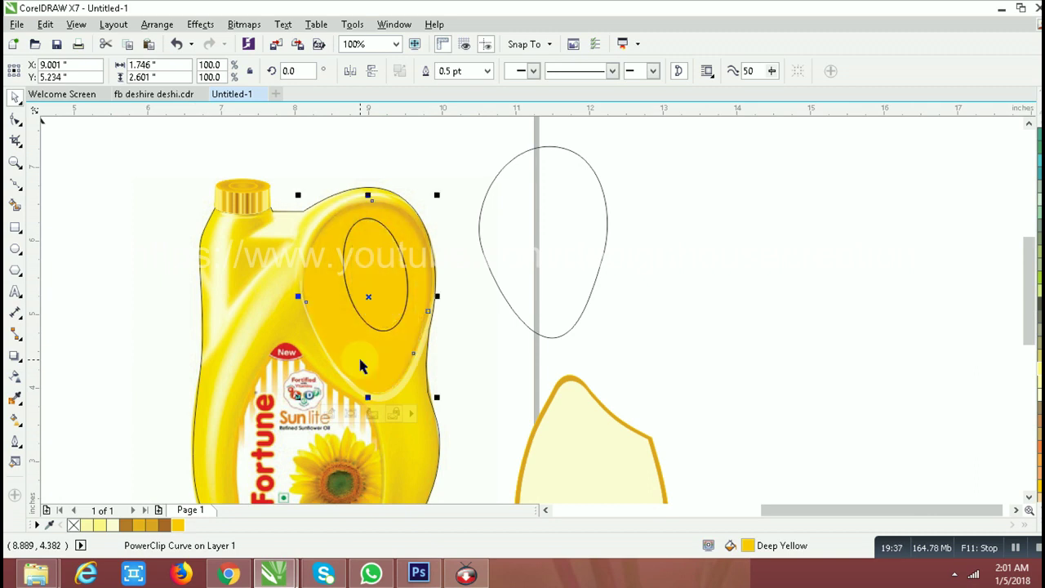
{"action": "left_click", "coordinate": [376, 274], "text": "shift"}
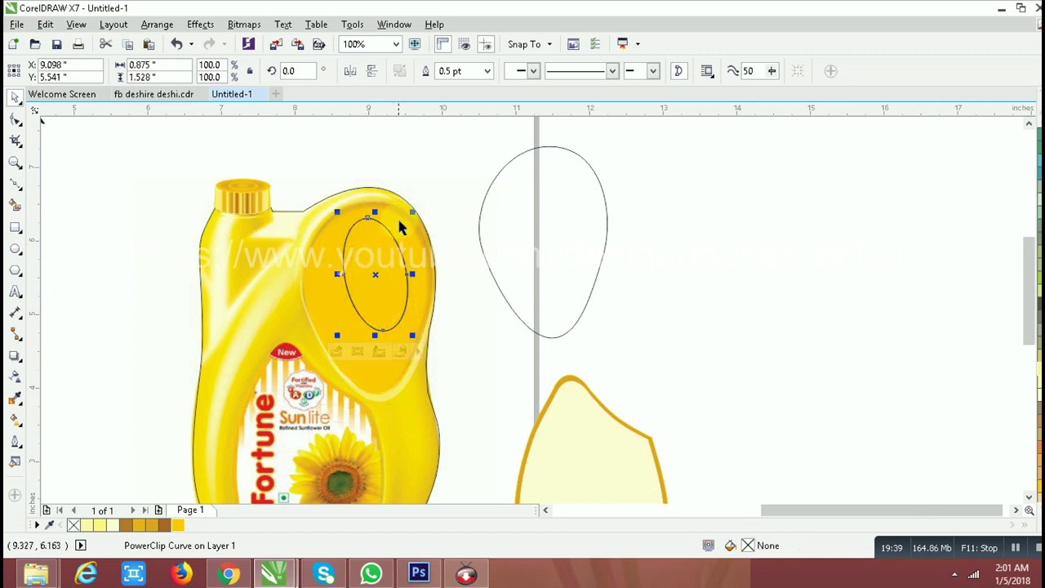
{"action": "left_click", "coordinate": [449, 76]}
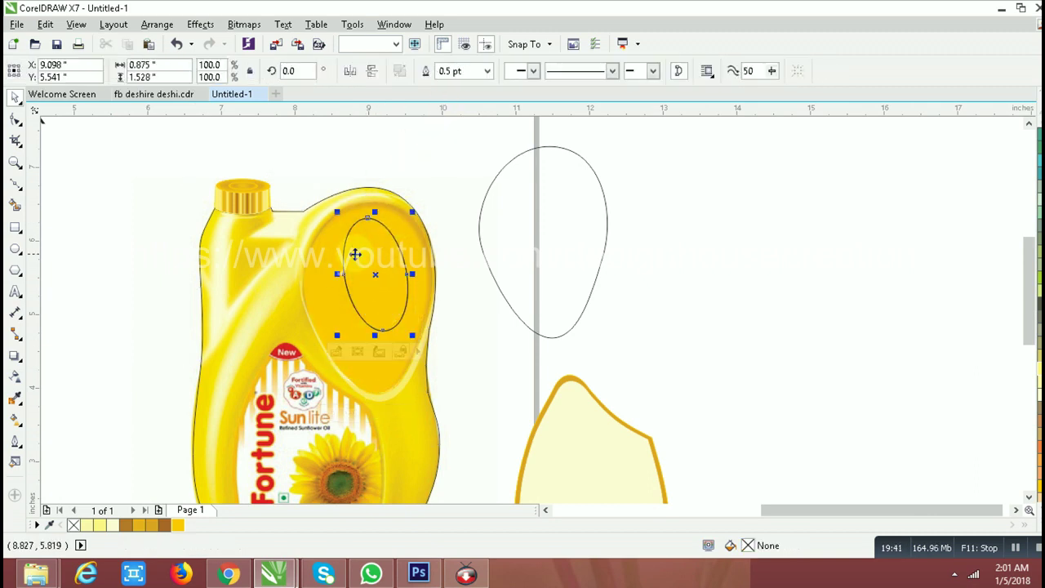
{"action": "key", "text": "Escape"}
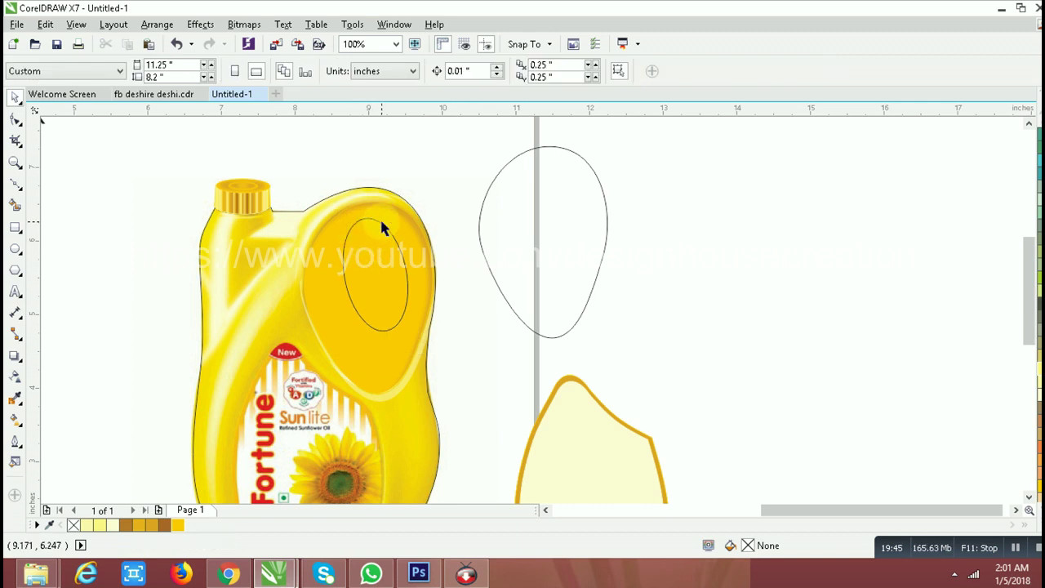
Try moving the yellow handle shape off the jug, then undo the move.
{"action": "left_click", "coordinate": [382, 222]}
{"action": "left_click", "coordinate": [425, 266], "text": "alt"}
{"action": "left_click", "coordinate": [392, 269], "text": "alt"}
{"action": "left_click_drag", "start_coordinate": [391, 255], "coordinate": [599, 263]}
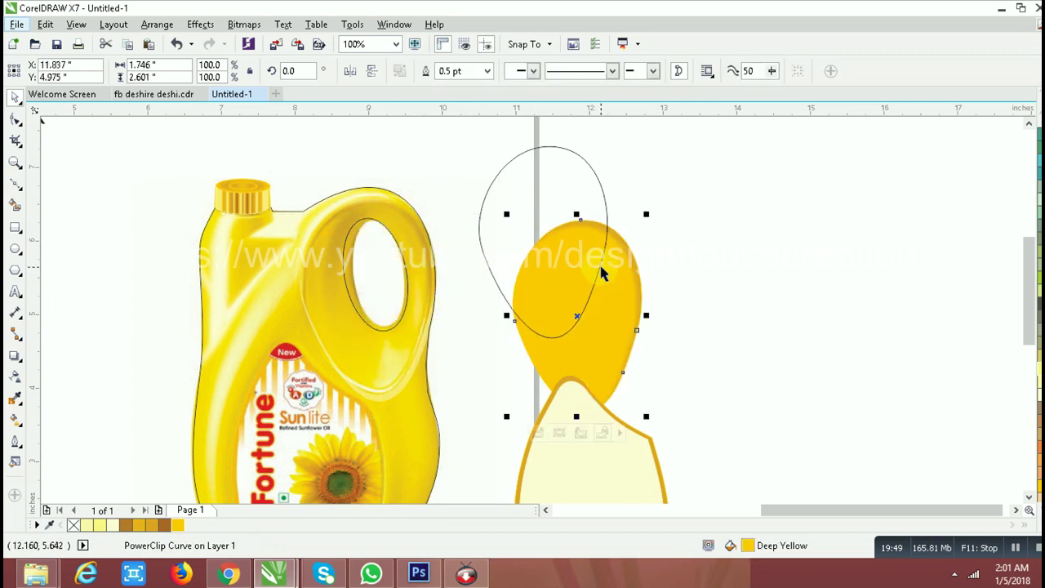
{"action": "left_click", "coordinate": [375, 224]}
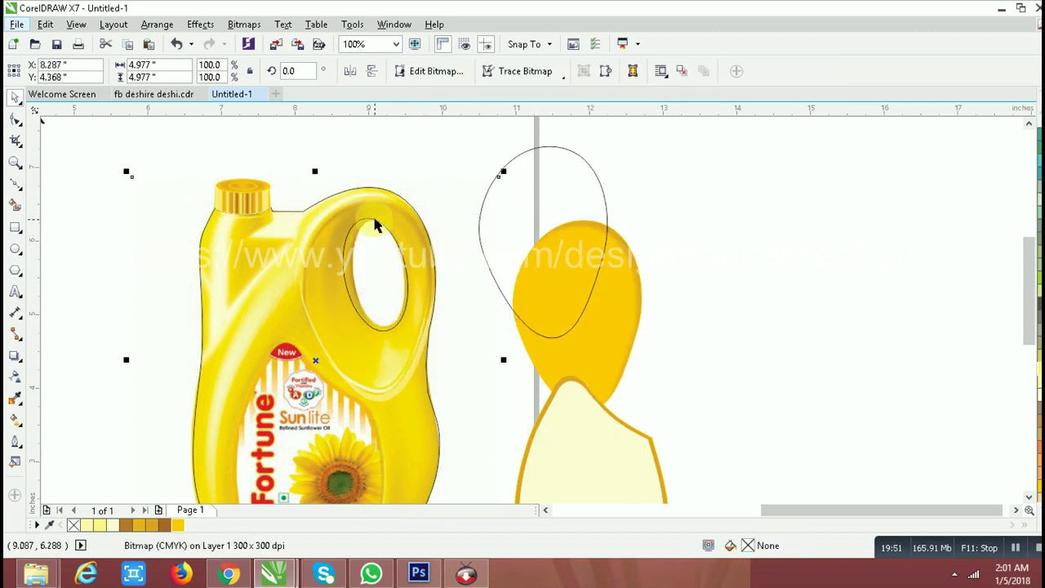
{"action": "left_click", "coordinate": [374, 221], "text": "alt"}
{"action": "key", "text": "ctrl+z"}
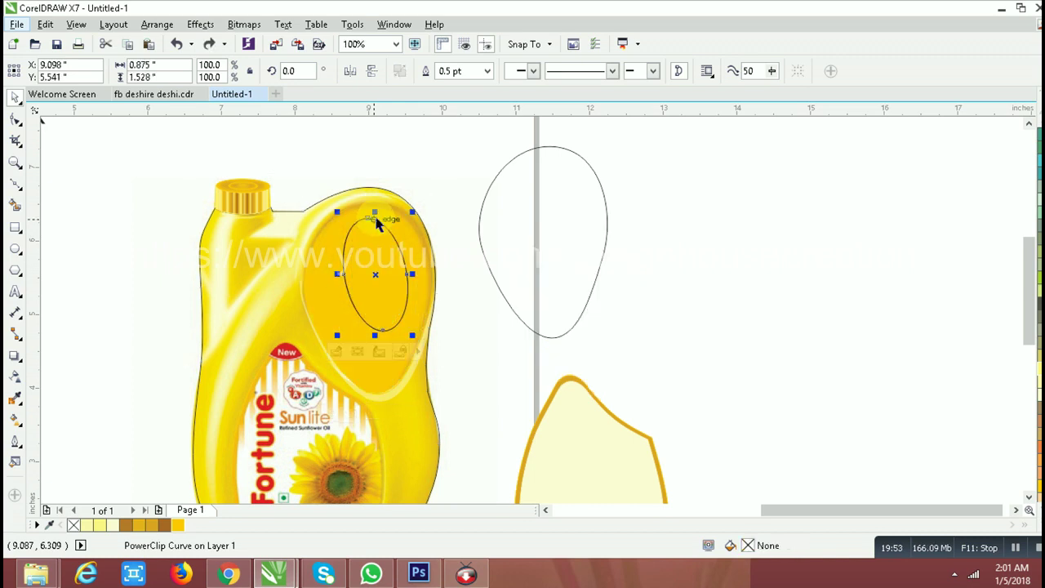
Combine the oval with the handle shape using Ctrl+L, then undo the combine.
{"action": "left_click", "coordinate": [361, 208], "text": "shift"}
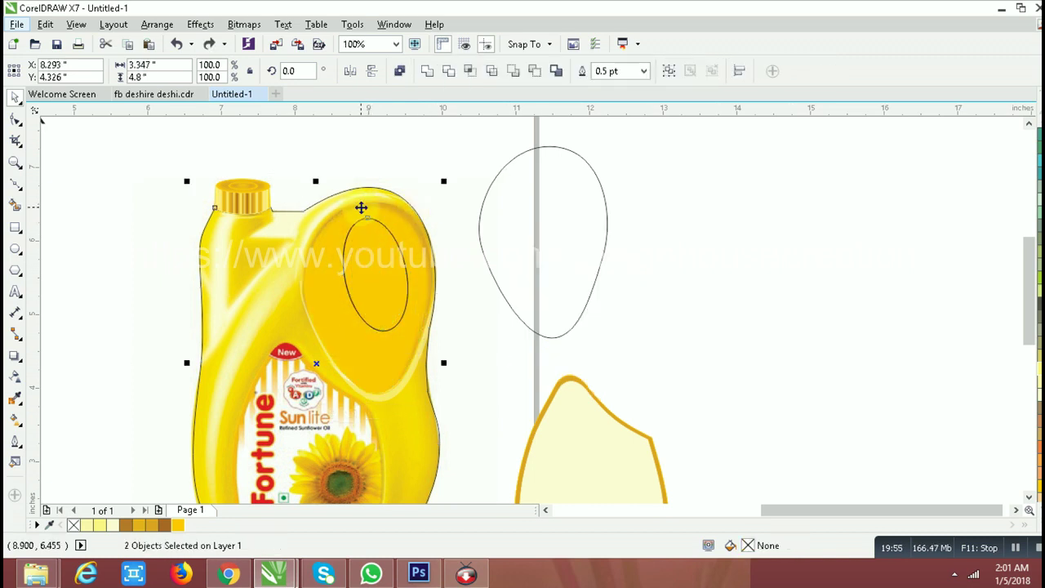
{"action": "left_click", "coordinate": [347, 239]}
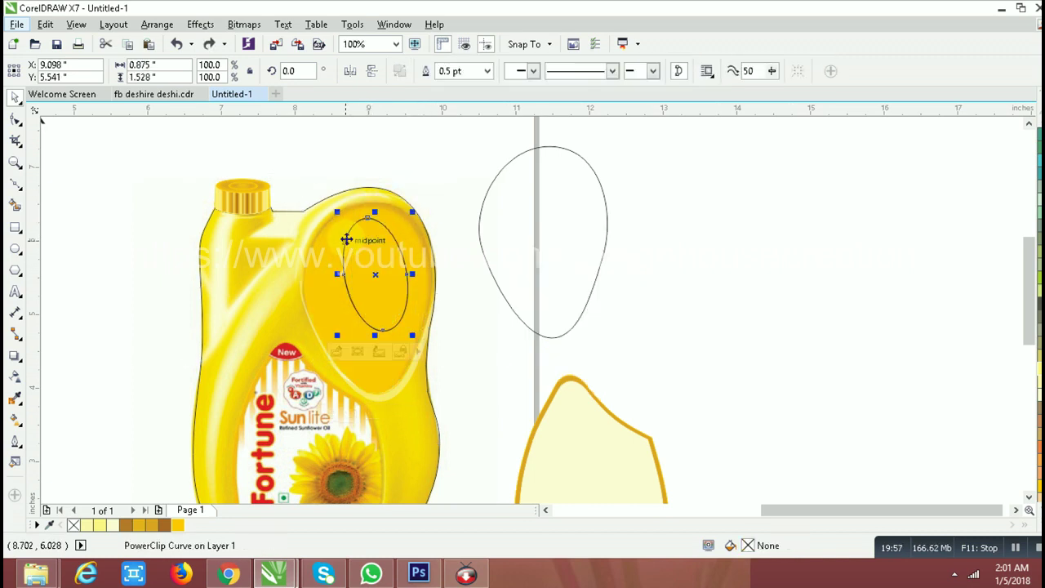
{"action": "left_click", "coordinate": [346, 243], "text": "shift"}
{"action": "key", "text": "ctrl+l"}
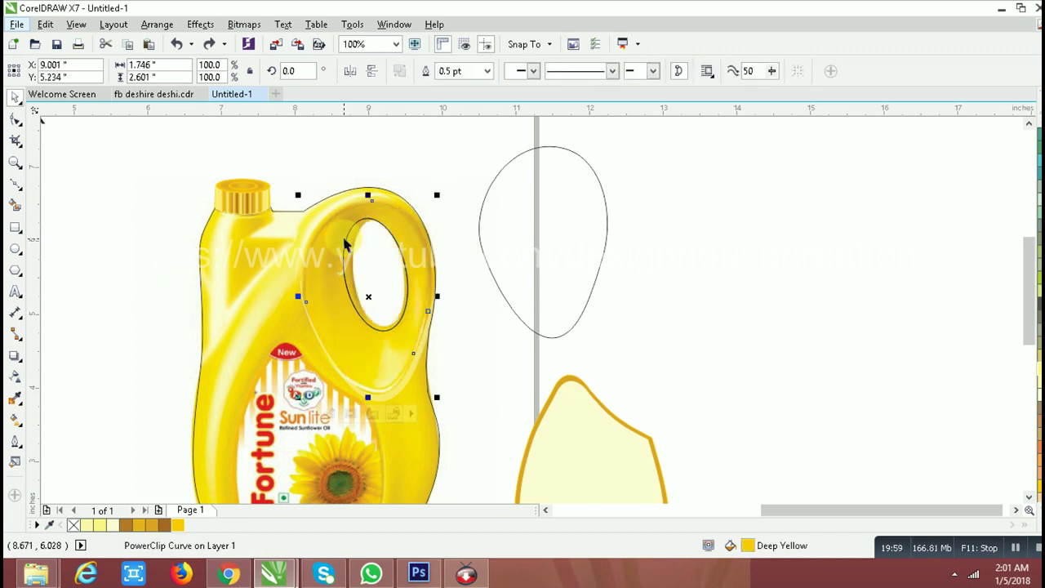
{"action": "left_click", "coordinate": [176, 525]}
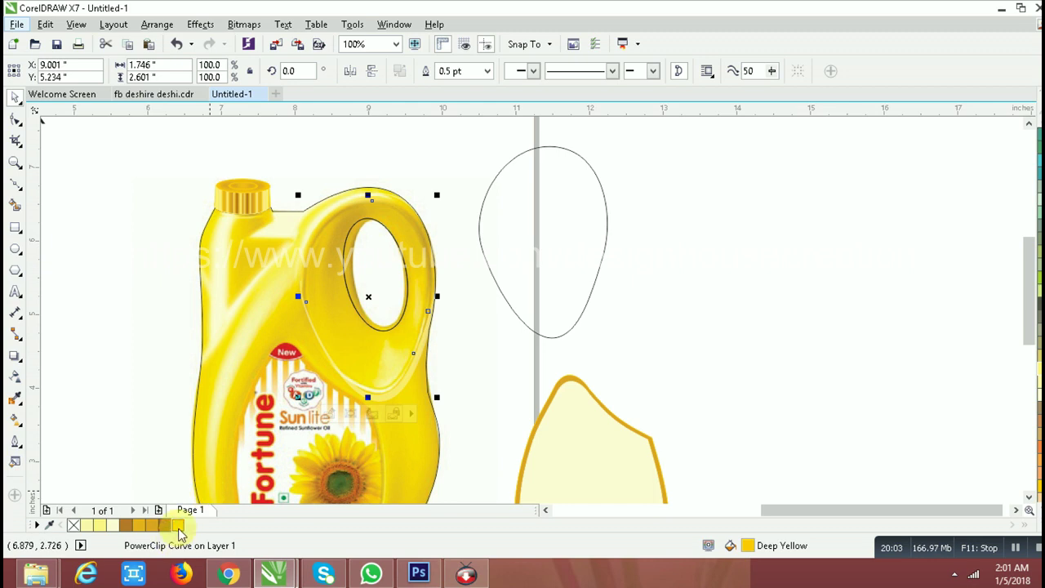
{"action": "left_click", "coordinate": [180, 45]}
Move the yellow handle shape to the right and place the oval on it.
{"action": "left_click_drag", "start_coordinate": [353, 252], "coordinate": [674, 254]}
{"action": "left_click", "coordinate": [382, 234]}
{"action": "left_click_drag", "start_coordinate": [381, 226], "coordinate": [682, 246]}
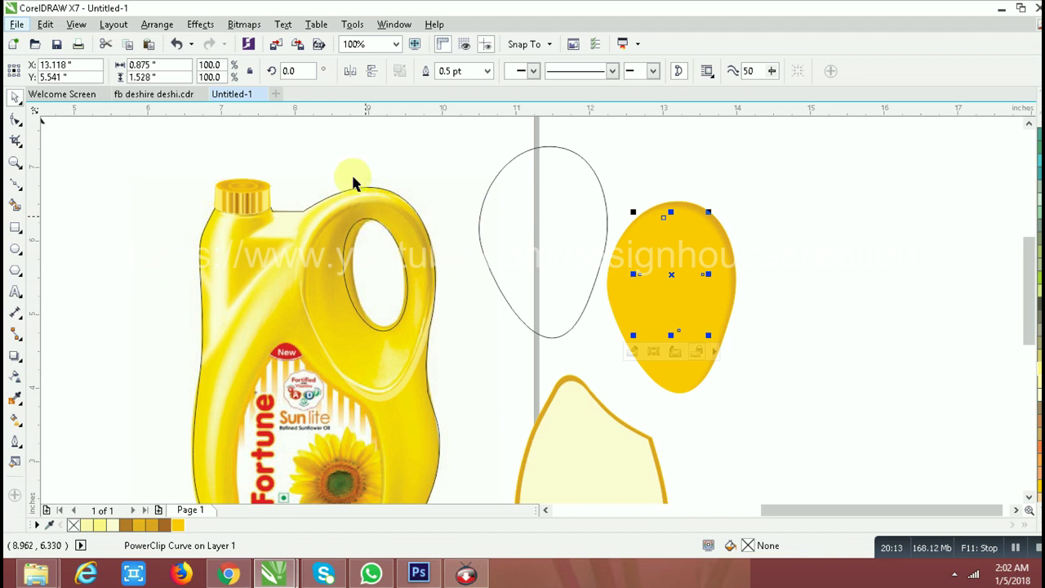
{"action": "left_click", "coordinate": [418, 218]}
Trim the oval out of the yellow shape to form a ring.
{"action": "left_click", "coordinate": [714, 265]}
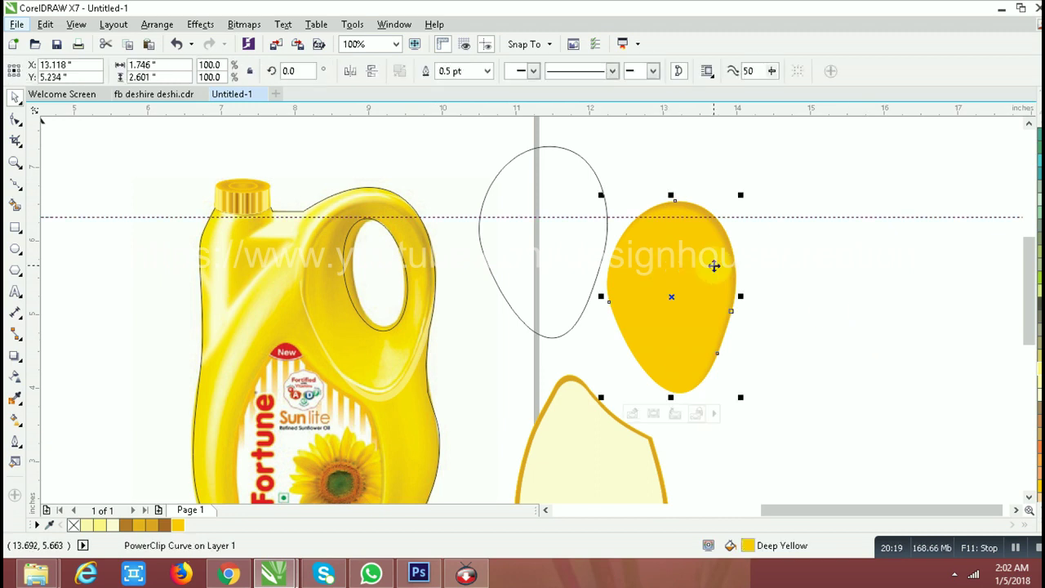
{"action": "left_click", "coordinate": [690, 285], "text": "ctrl"}
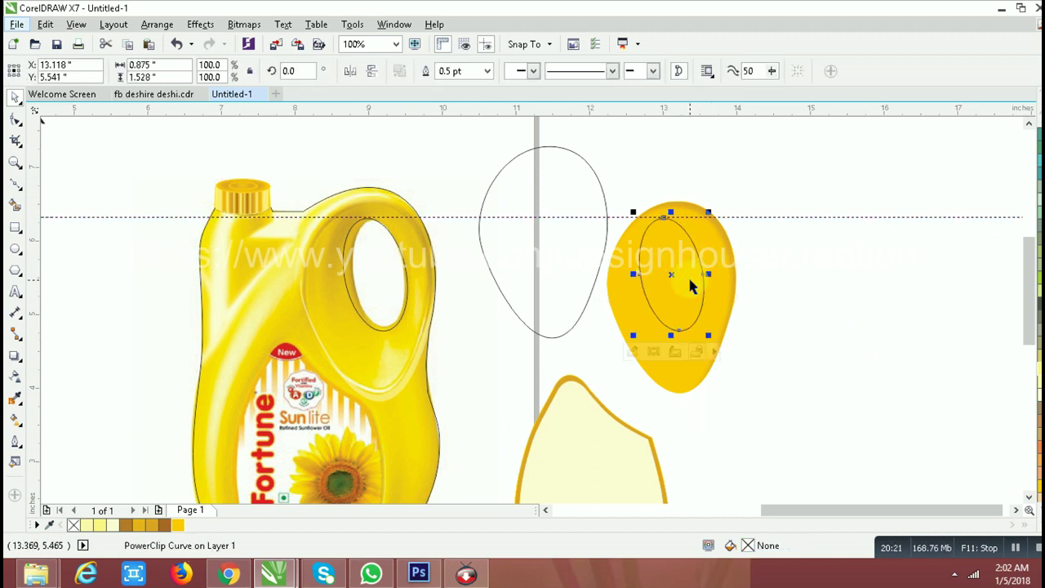
{"action": "scroll", "coordinate": [670, 241], "scroll_direction": "up", "scroll_amount": 2}
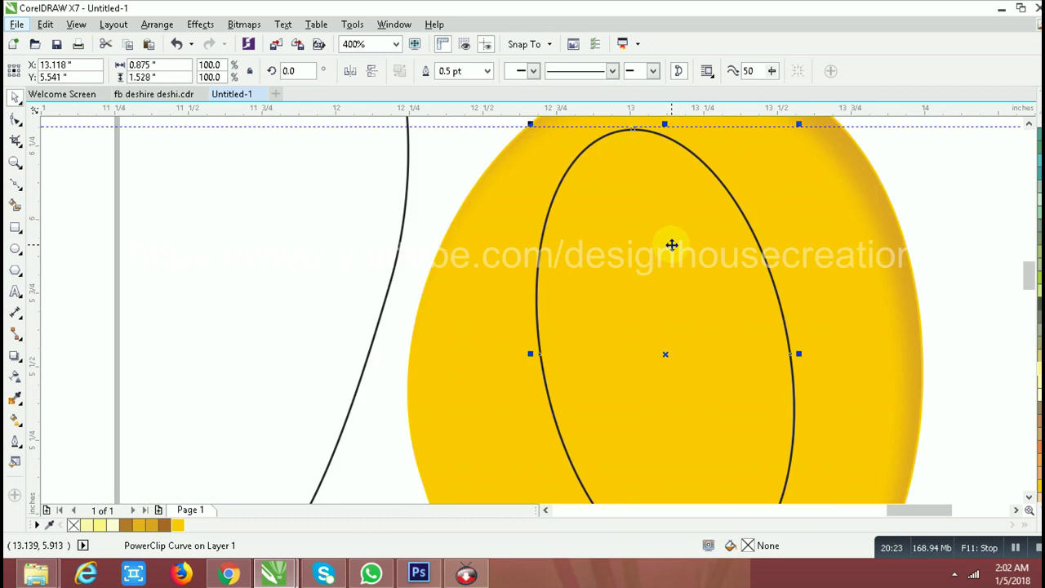
{"action": "scroll", "coordinate": [672, 249], "scroll_direction": "down", "scroll_amount": 1}
{"action": "scroll", "coordinate": [58, 193], "scroll_direction": "up", "scroll_amount": 1}
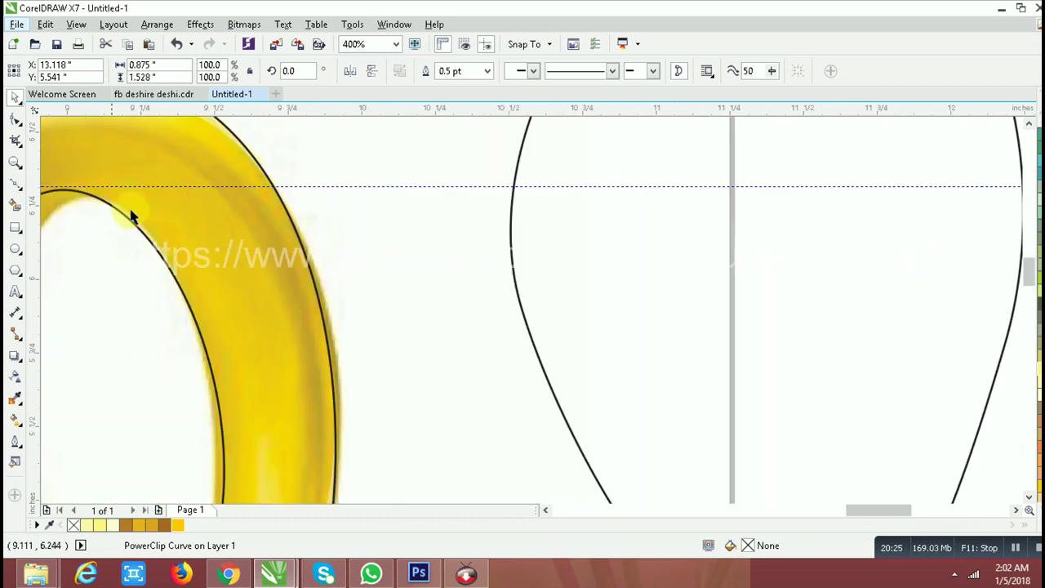
{"action": "scroll", "coordinate": [137, 206], "scroll_direction": "down", "scroll_amount": 1}
{"action": "scroll", "coordinate": [657, 232], "scroll_direction": "up", "scroll_amount": 1}
{"action": "scroll", "coordinate": [719, 196], "scroll_direction": "up", "scroll_amount": 2}
{"action": "scroll", "coordinate": [663, 223], "scroll_direction": "down", "scroll_amount": 1}
{"action": "scroll", "coordinate": [700, 233], "scroll_direction": "down", "scroll_amount": 2}
{"action": "left_click", "coordinate": [648, 244], "text": "shift"}
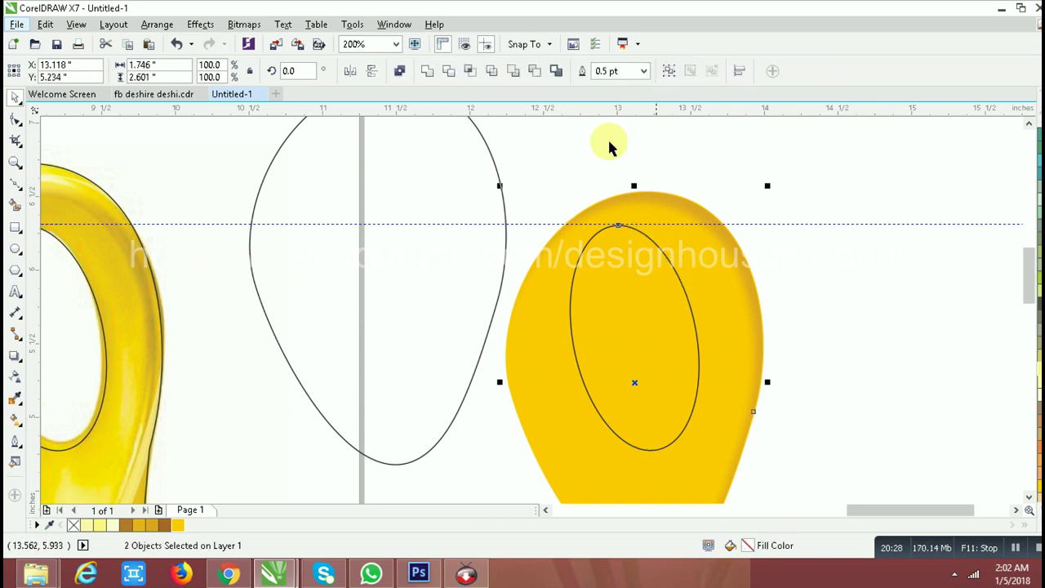
{"action": "left_click", "coordinate": [448, 71]}
Move the leftover oval further right and drag the yellow ring toward the jug handle.
{"action": "left_click", "coordinate": [656, 294]}
{"action": "scroll", "coordinate": [658, 298], "scroll_direction": "down", "scroll_amount": 2}
{"action": "left_click_drag", "start_coordinate": [660, 301], "coordinate": [752, 327]}
{"action": "left_click", "coordinate": [684, 325]}
{"action": "scroll", "coordinate": [661, 324], "scroll_direction": "up", "scroll_amount": 1}
{"action": "left_click", "coordinate": [663, 318]}
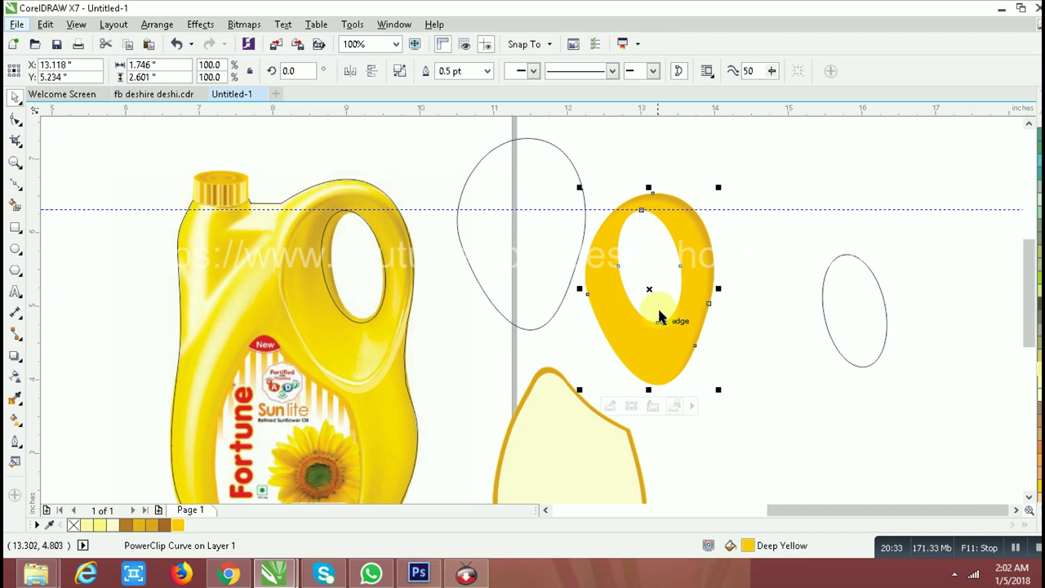
{"action": "left_click", "coordinate": [344, 209]}
{"action": "left_click_drag", "start_coordinate": [660, 227], "coordinate": [360, 215]}
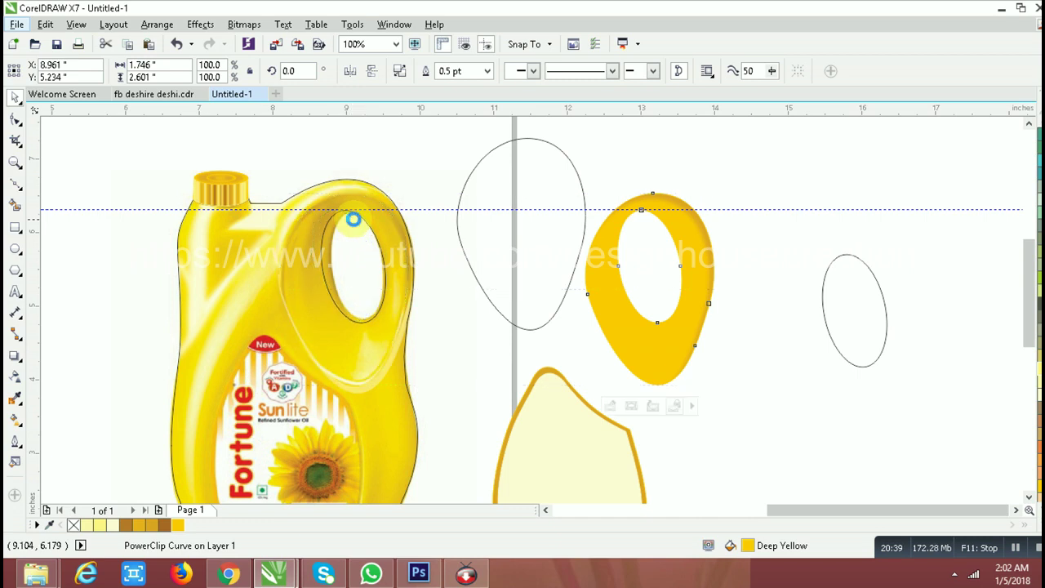
Lay the deep-yellow ring over the jug's handle.
{"action": "left_click_drag", "start_coordinate": [358, 218], "coordinate": [352, 237]}
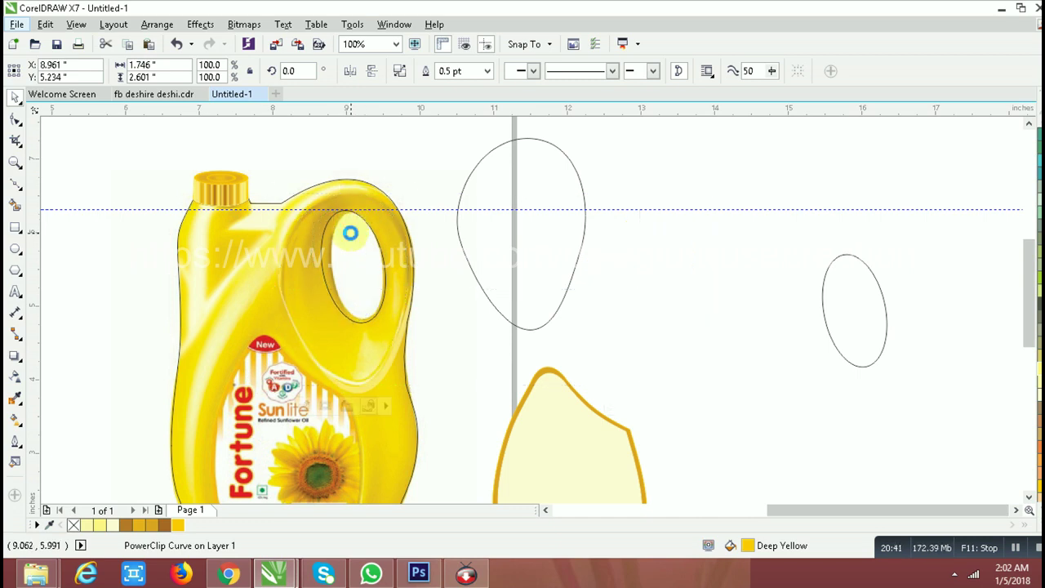
{"action": "left_click", "coordinate": [413, 182]}
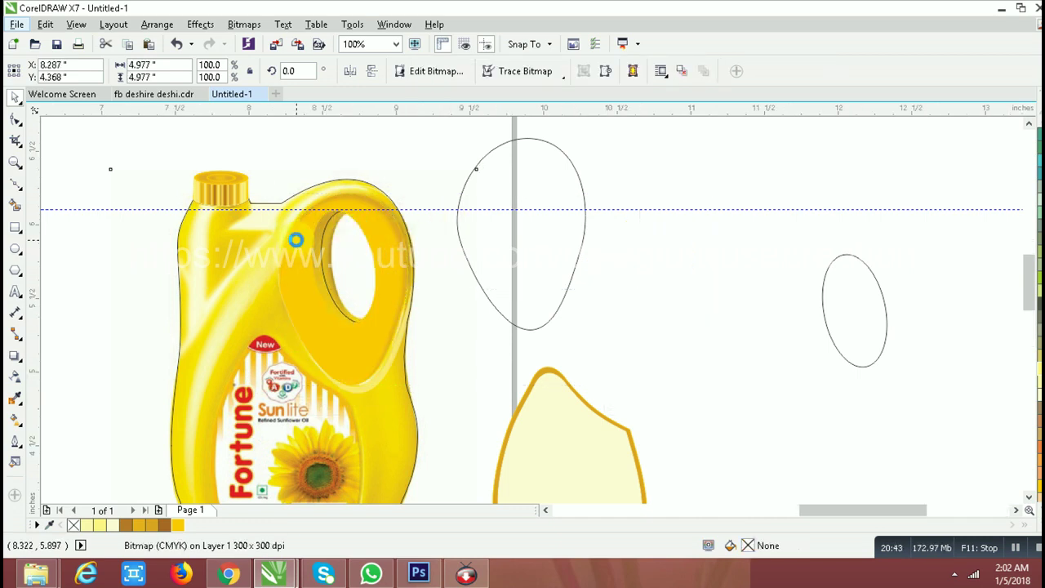
{"action": "scroll", "coordinate": [296, 239], "scroll_direction": "up", "scroll_amount": 1}
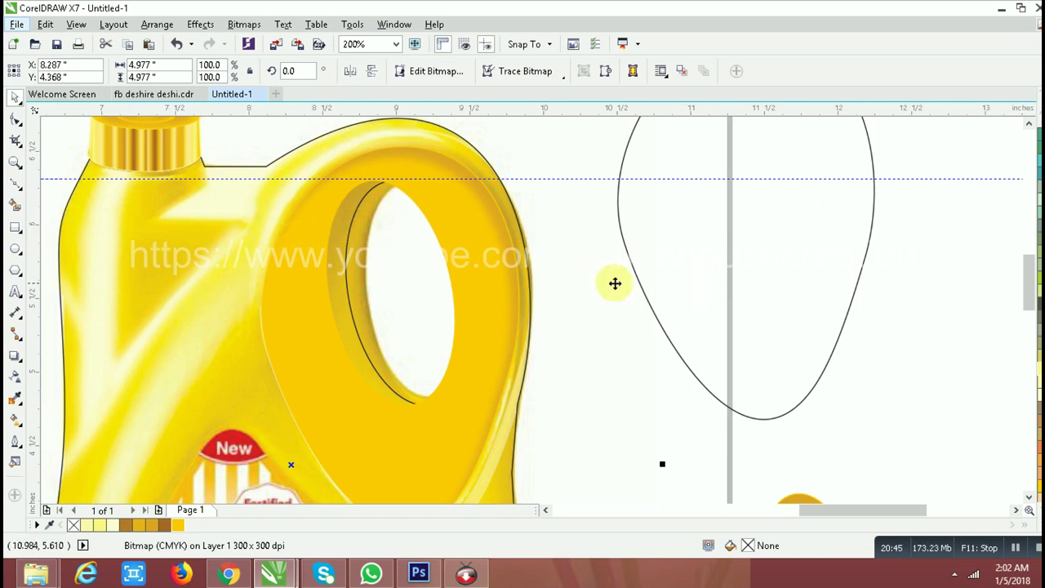
{"action": "scroll", "coordinate": [615, 283], "scroll_direction": "down", "scroll_amount": 1}
Move the spare oval over the handle opening and scale it to about 117%.
{"action": "mouse_move", "coordinate": [882, 306]}
{"action": "left_mouse_down"}
{"action": "mouse_move", "coordinate": [379, 272]}
{"action": "mouse_move", "coordinate": [375, 284]}
{"action": "left_mouse_up"}
{"action": "scroll", "coordinate": [376, 286], "scroll_direction": "up", "scroll_amount": 1}
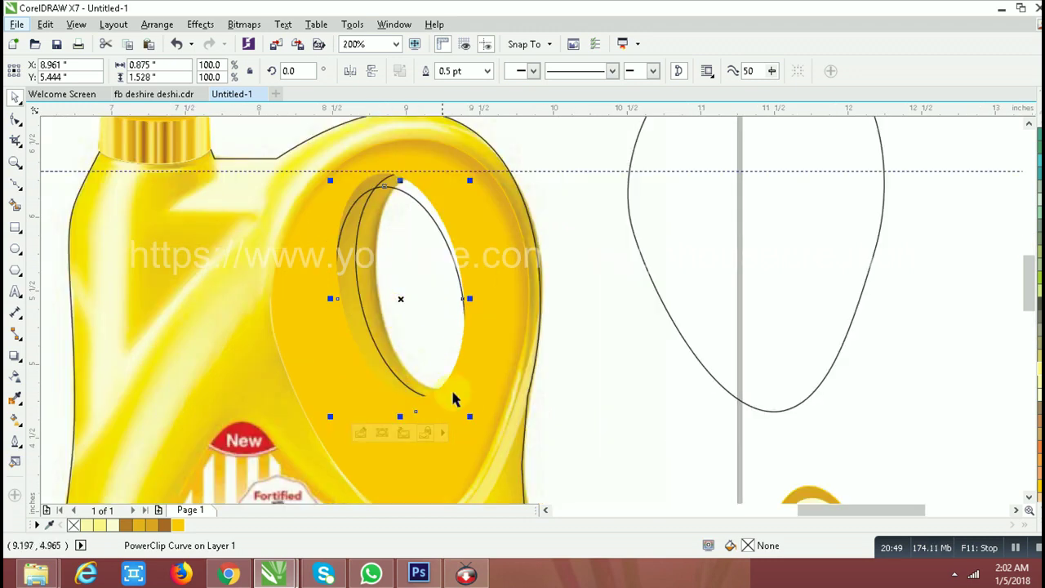
{"action": "left_click_drag", "start_coordinate": [472, 418], "coordinate": [482, 436]}
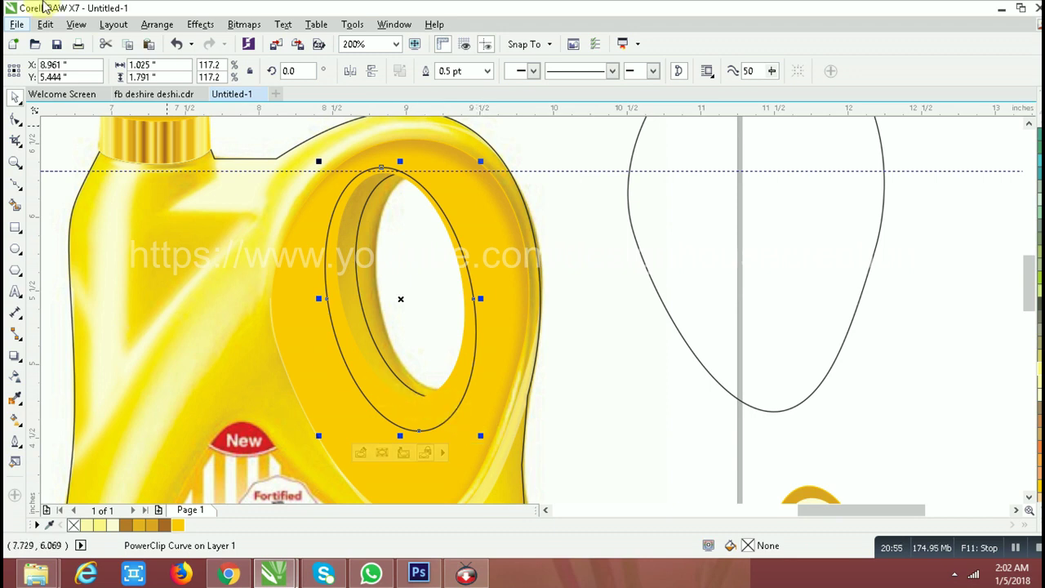
Fill the oval brown C12 M36 Y100 K0, shrink it to ~86%, and clip it inside the ring.
{"action": "left_click", "coordinate": [163, 526]}
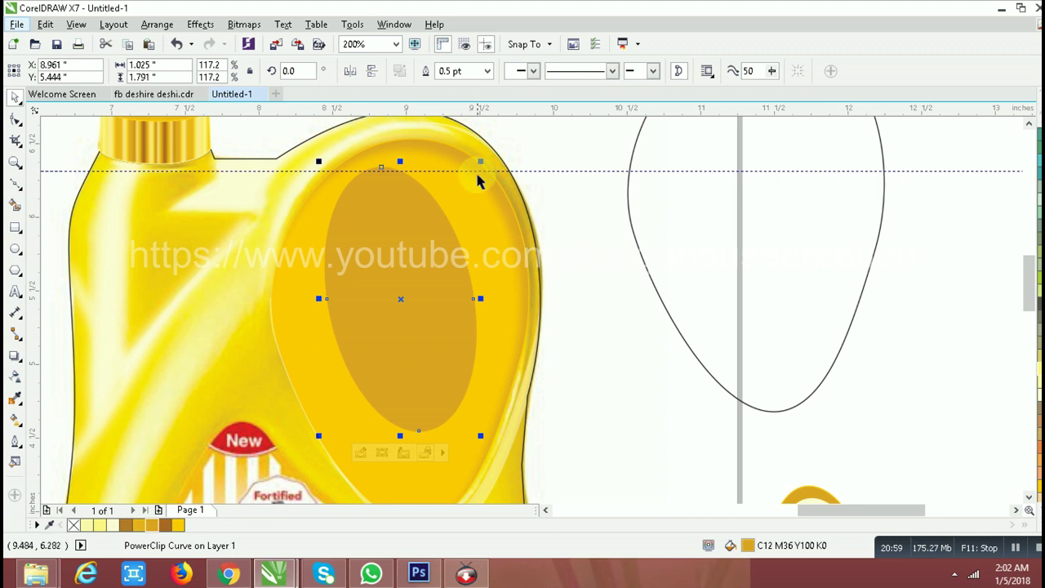
{"action": "left_click_drag", "start_coordinate": [481, 164], "coordinate": [469, 169]}
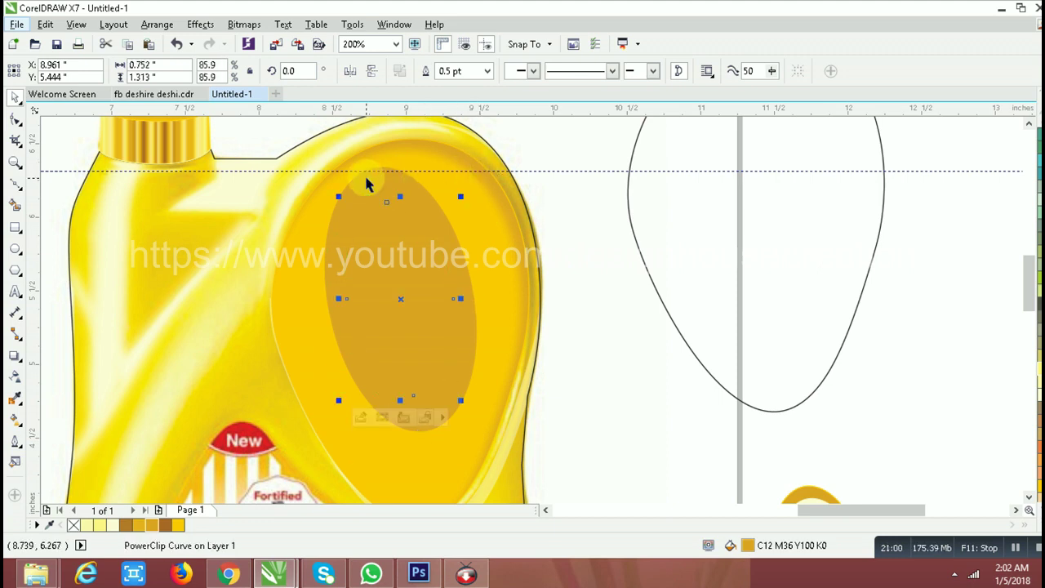
{"action": "left_click", "coordinate": [373, 178], "text": "shift"}
{"action": "left_click", "coordinate": [445, 72]}
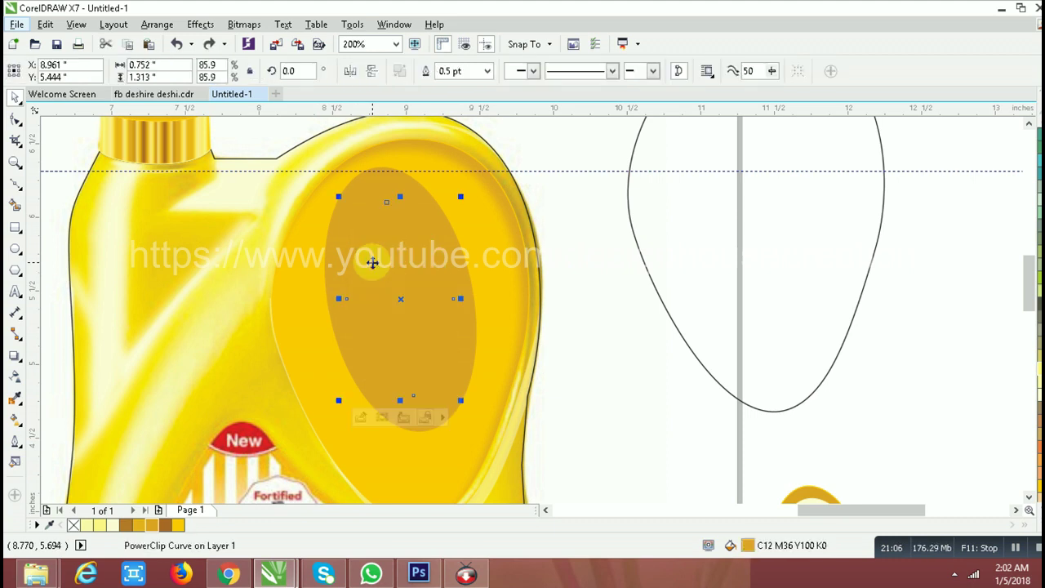
{"action": "key", "text": "ctrl+z"}
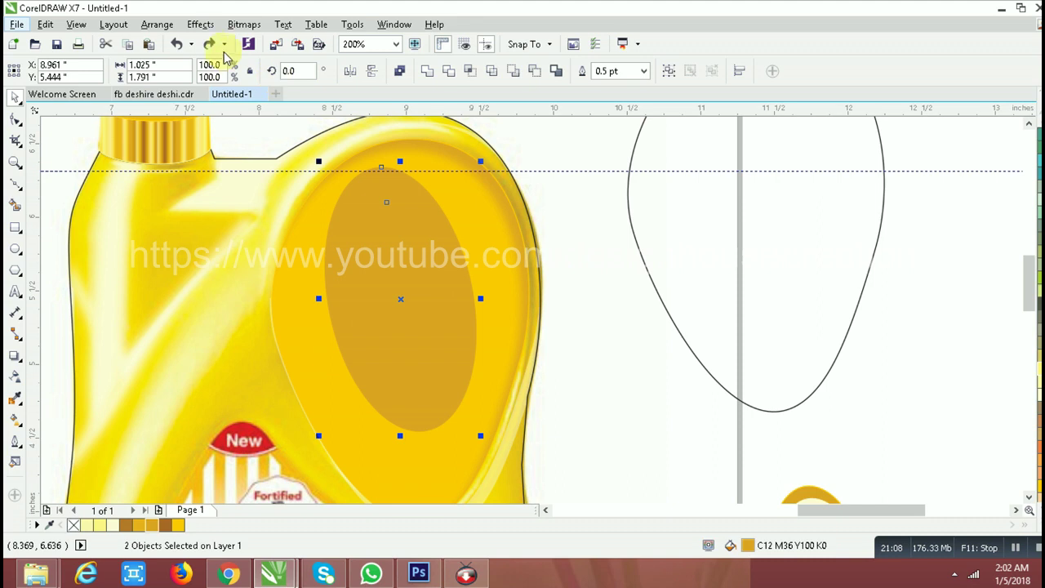
{"action": "left_click", "coordinate": [209, 43]}
Reselect the brown oval and enlarge it to about 116%.
{"action": "left_click", "coordinate": [379, 246], "text": "ctrl"}
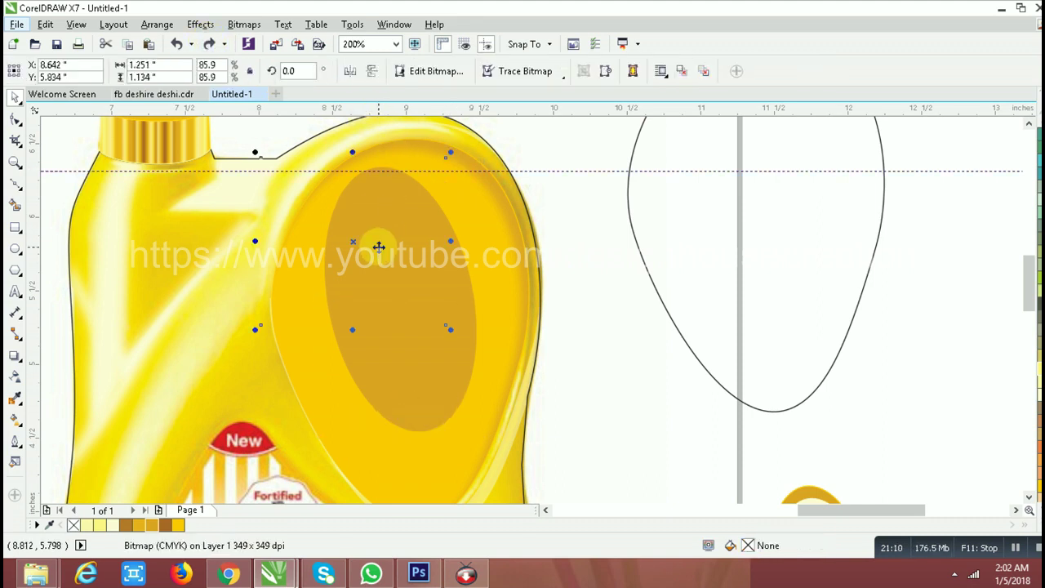
{"action": "left_click", "coordinate": [387, 267]}
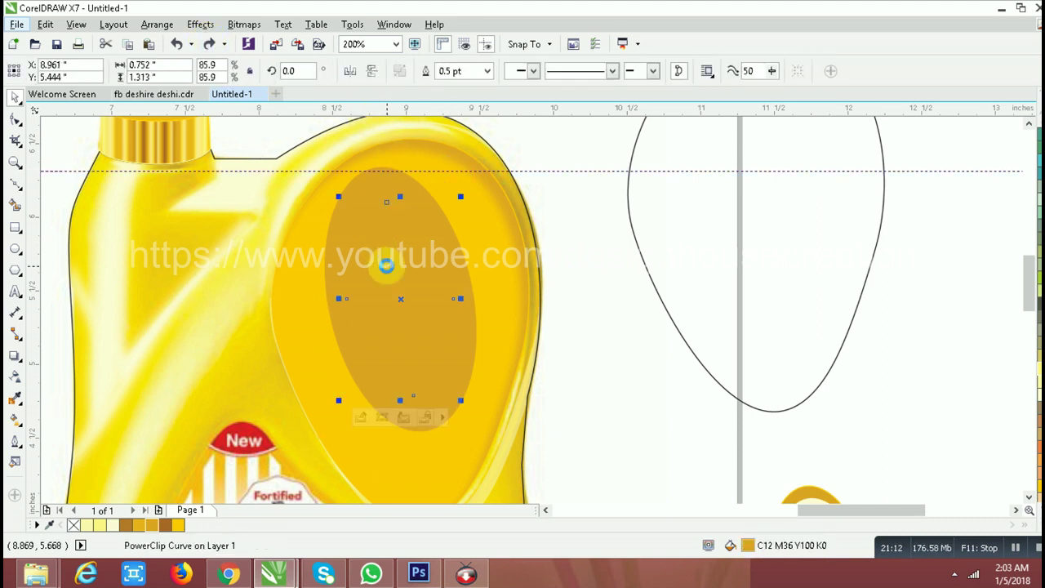
{"action": "key", "text": "ctrl+shift+z"}
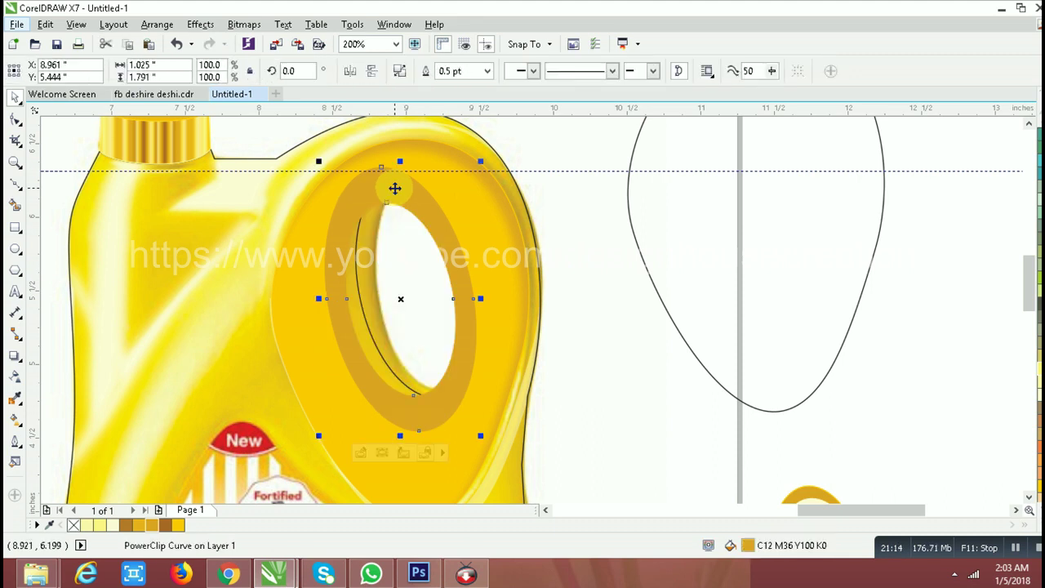
{"action": "key", "text": "ctrl+z"}
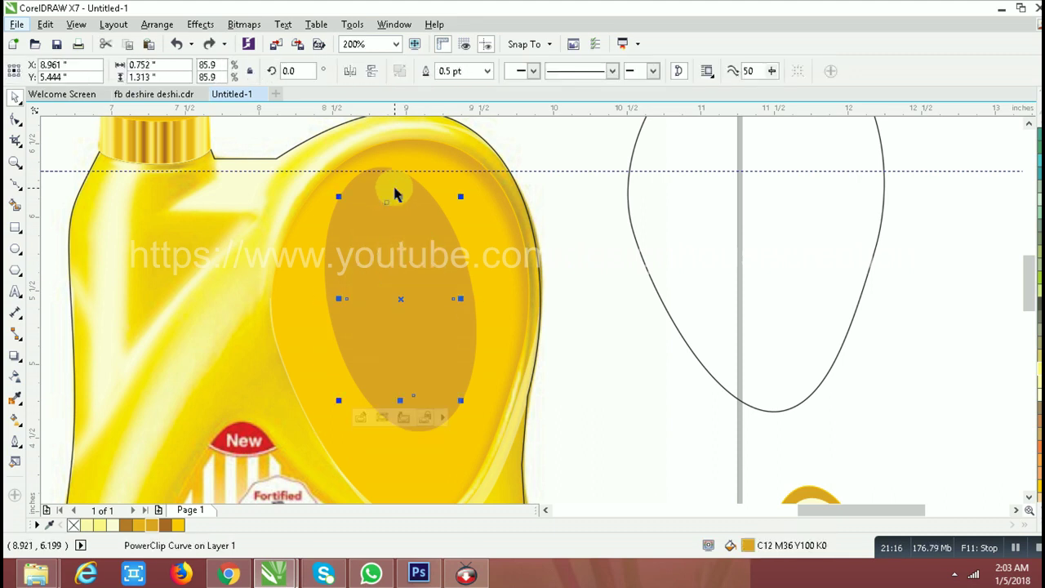
{"action": "left_click_drag", "start_coordinate": [460, 400], "coordinate": [472, 415]}
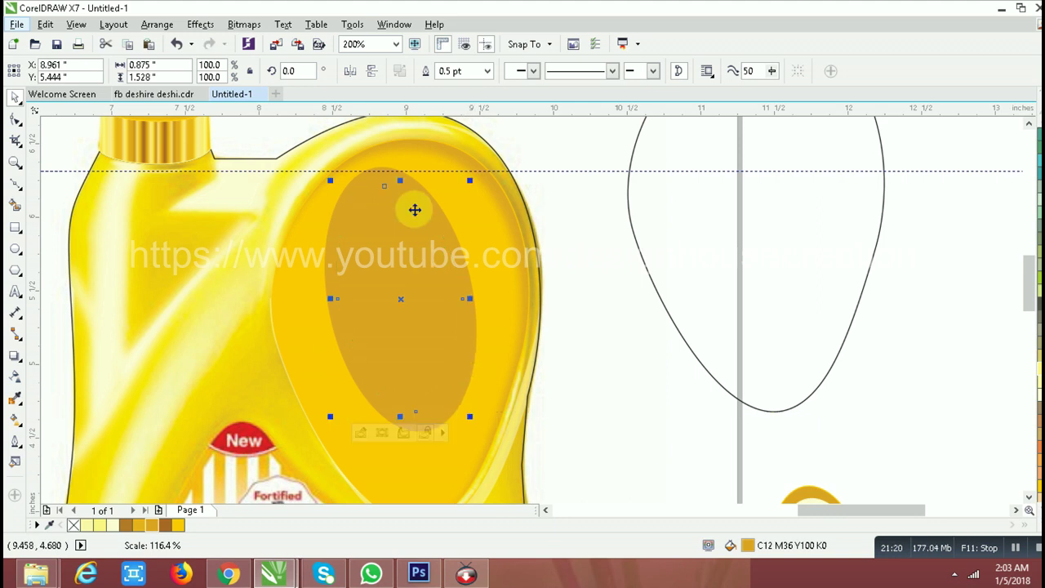
{"action": "left_click", "coordinate": [383, 171]}
Trim the oval out of the handle shape and nudge the new ring over the handle.
{"action": "left_click", "coordinate": [379, 187]}
{"action": "left_click", "coordinate": [374, 168], "text": "shift"}
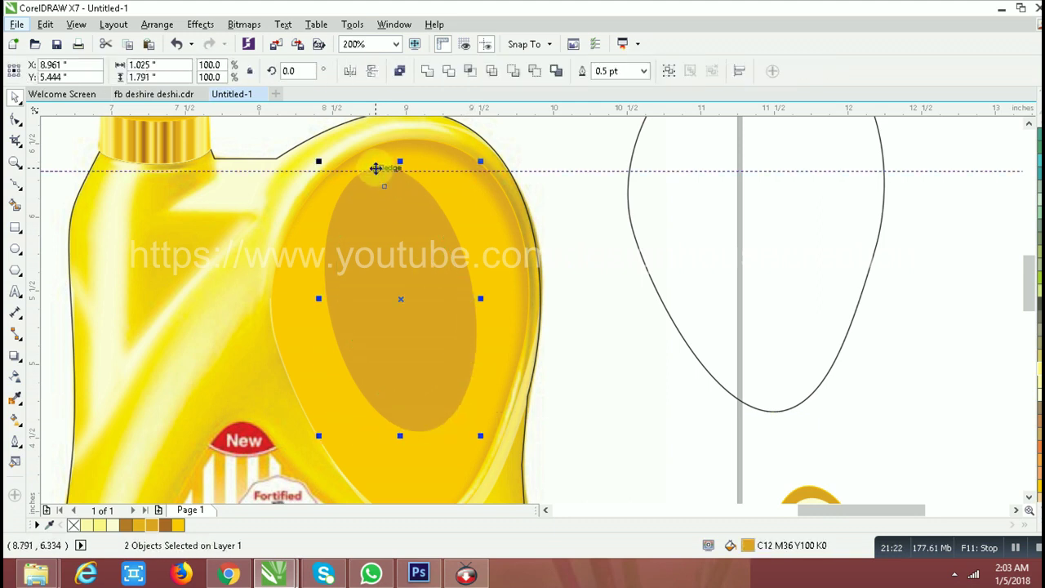
{"action": "left_click", "coordinate": [450, 71]}
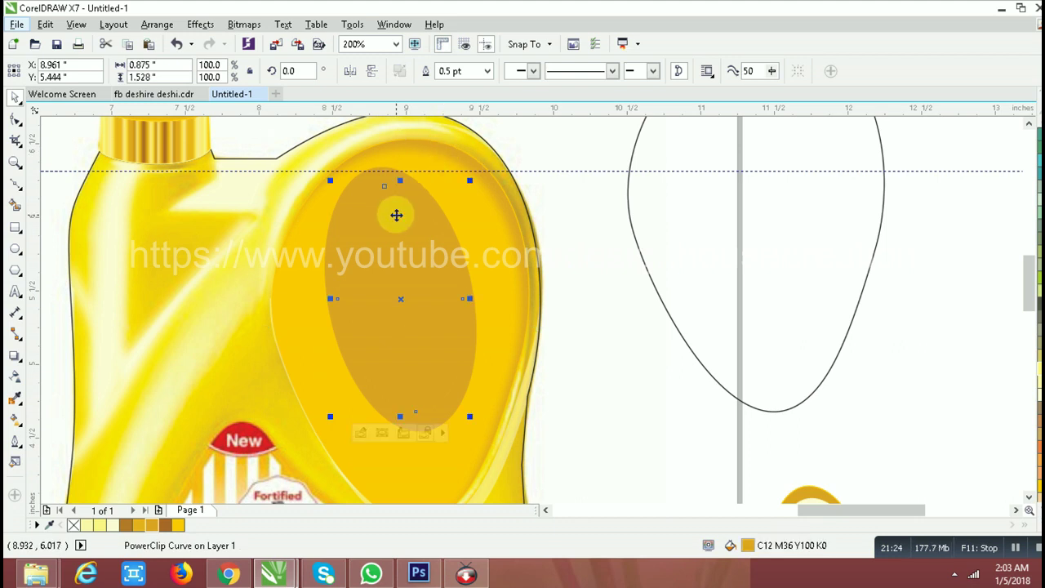
{"action": "mouse_move", "coordinate": [411, 196]}
{"action": "left_mouse_down"}
{"action": "mouse_move", "coordinate": [425, 186]}
{"action": "mouse_move", "coordinate": [392, 175]}
{"action": "left_mouse_up"}
{"action": "scroll", "coordinate": [402, 170], "scroll_direction": "up", "scroll_amount": 2}
{"action": "scroll", "coordinate": [392, 173], "scroll_direction": "down", "scroll_amount": 2}
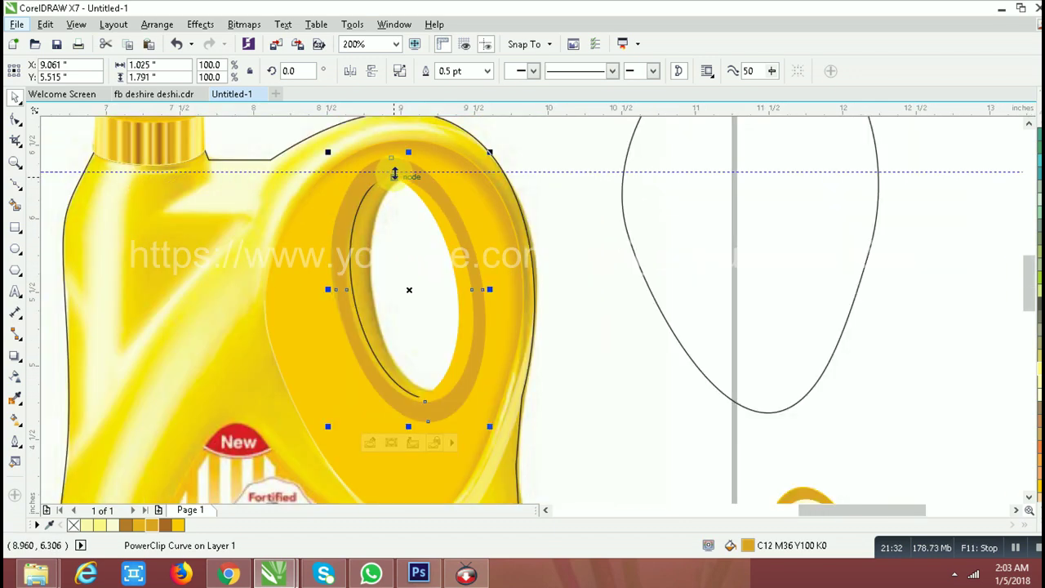
Convert the brown ring to a bitmap and apply an 18-pixel Gaussian Blur.
{"action": "left_click", "coordinate": [244, 24]}
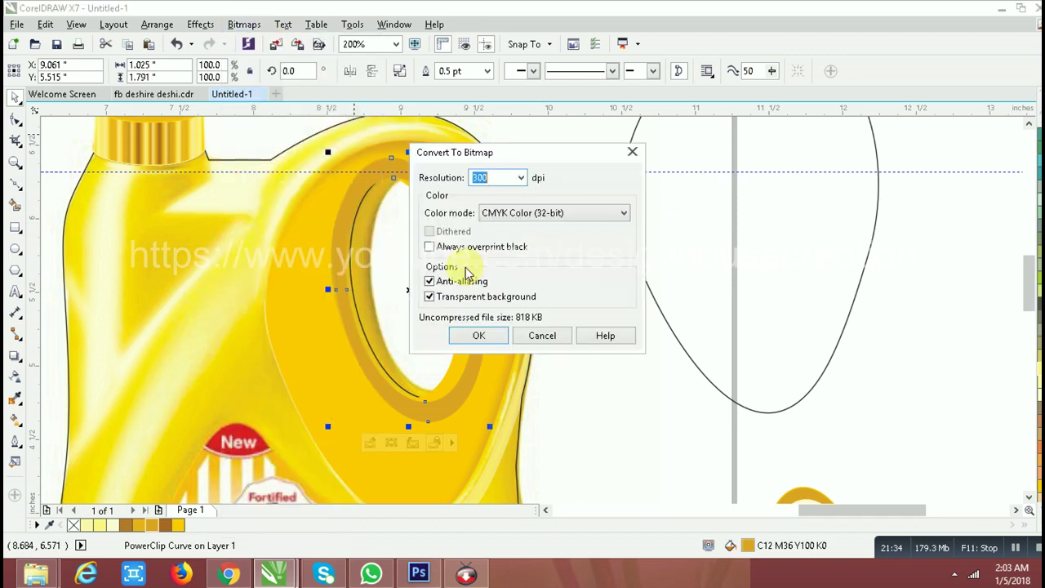
{"action": "left_click", "coordinate": [482, 336]}
{"action": "left_click", "coordinate": [245, 24]}
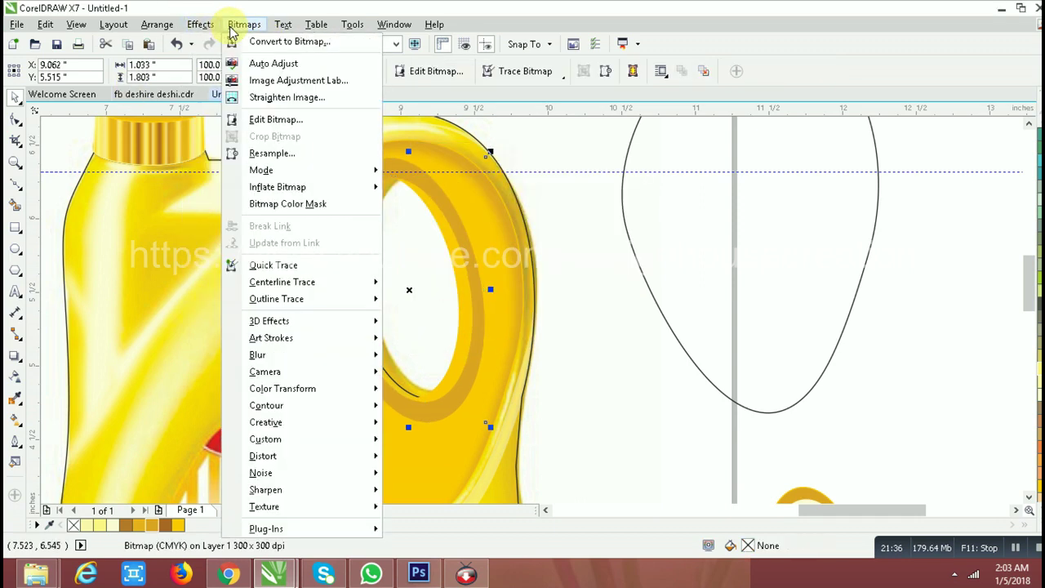
{"action": "mouse_move", "coordinate": [258, 355]}
{"action": "left_click", "coordinate": [419, 370]}
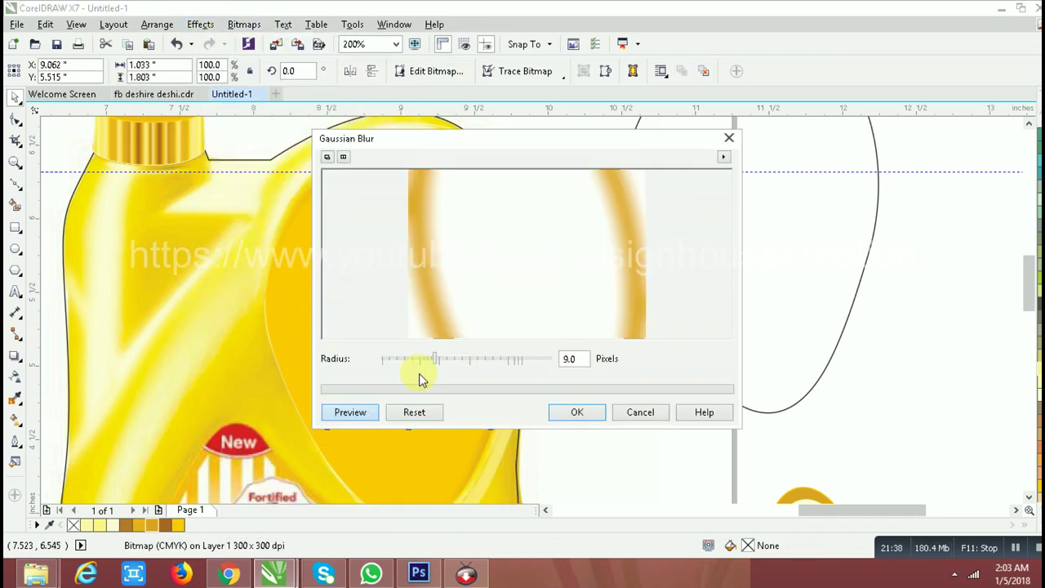
{"action": "left_click", "coordinate": [445, 362]}
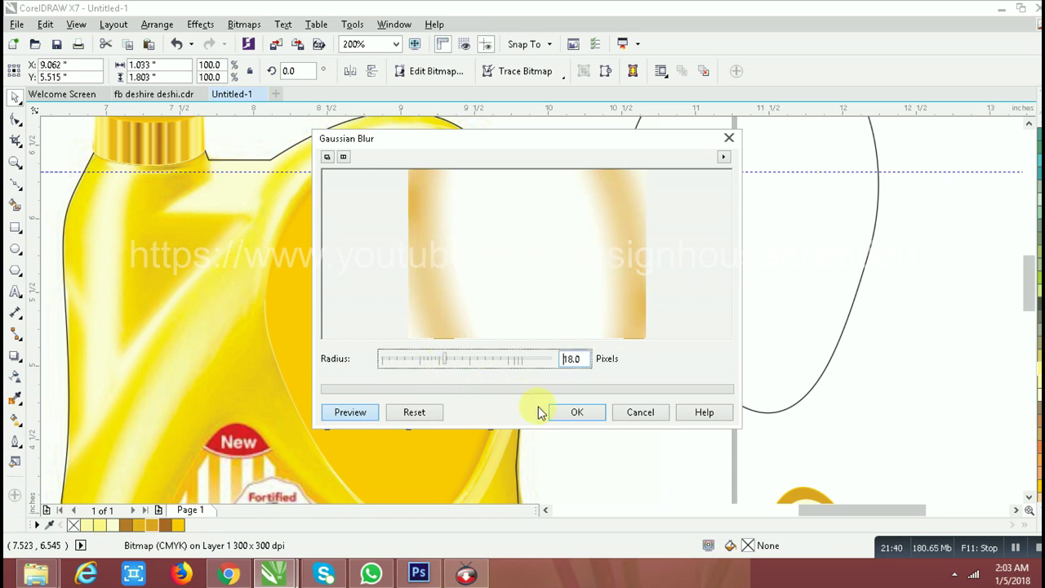
{"action": "left_click", "coordinate": [575, 412]}
PowerClip the blurred ring inside the deep-yellow handle shape.
{"action": "right_click", "coordinate": [479, 315]}
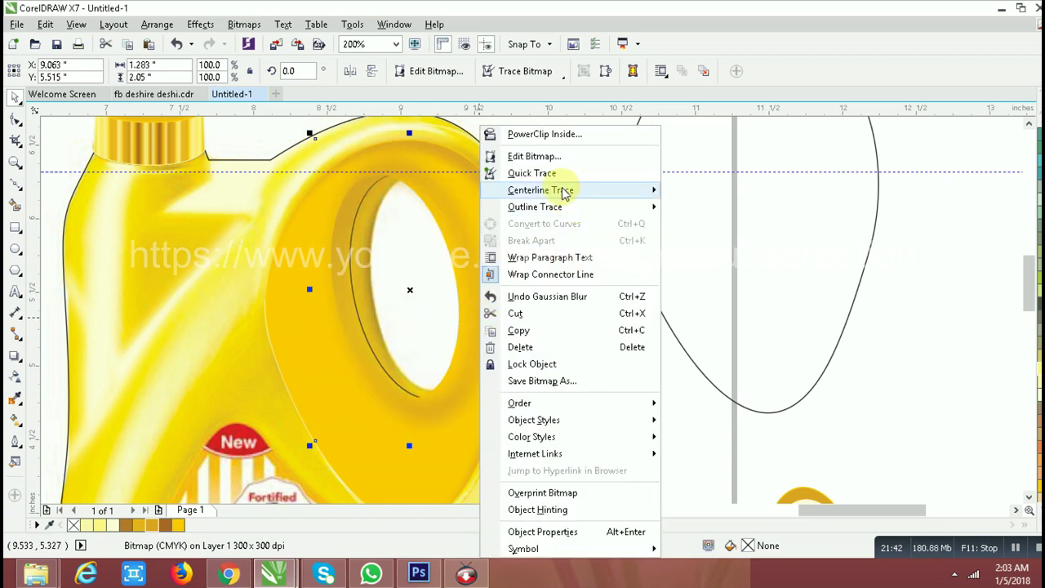
{"action": "left_click", "coordinate": [539, 136]}
{"action": "left_click", "coordinate": [377, 430]}
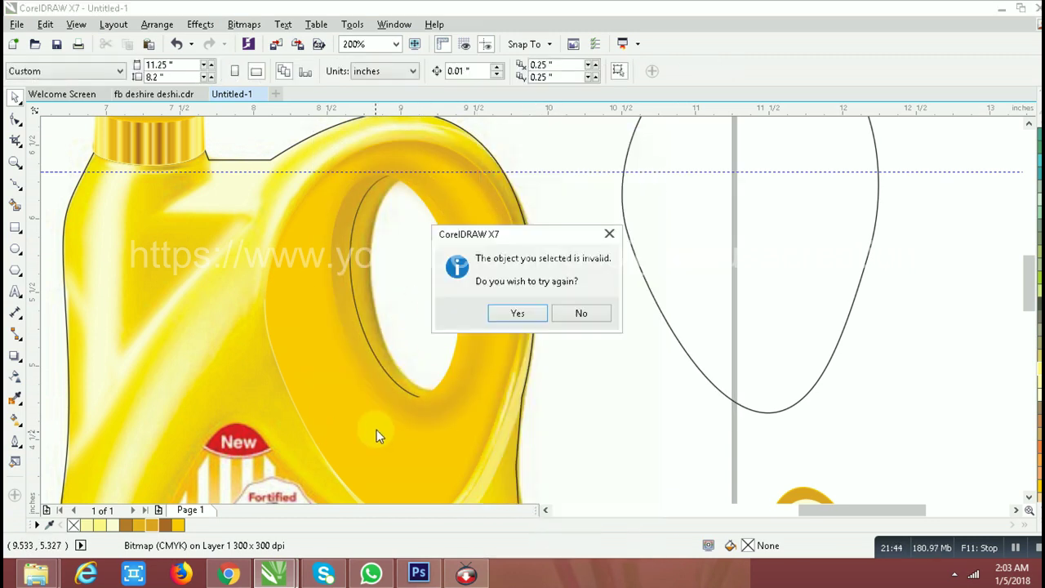
{"action": "left_click", "coordinate": [532, 313]}
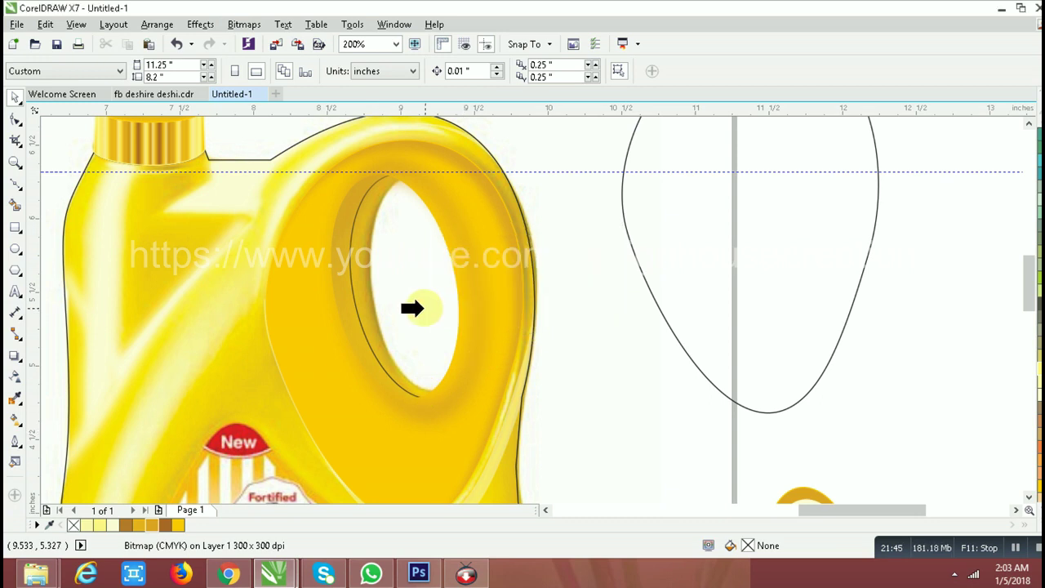
{"action": "left_click", "coordinate": [418, 469]}
{"action": "left_click", "coordinate": [604, 321]}
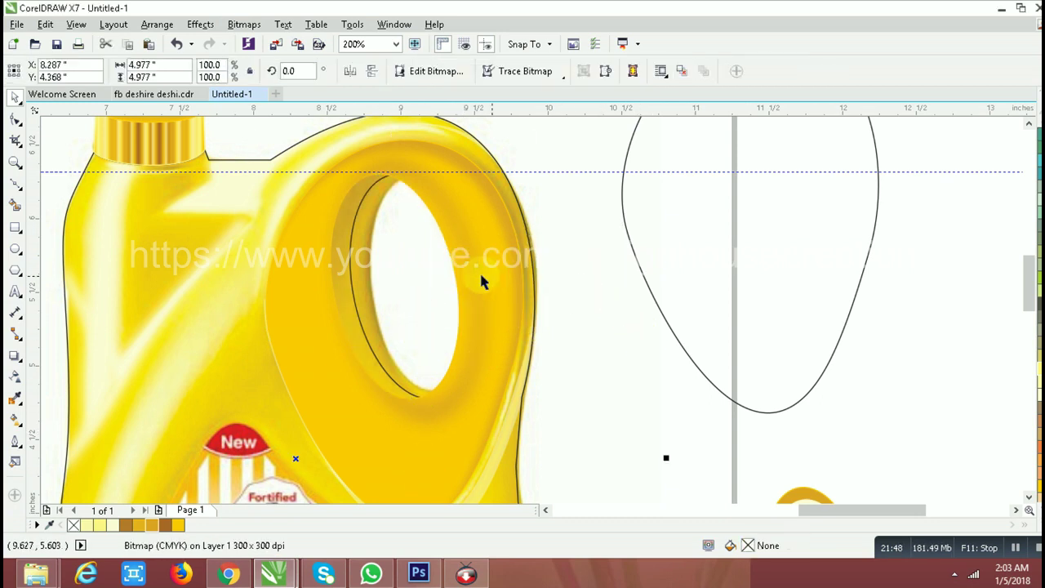
Reposition the deep-yellow handle ring over the handle and stretch it slightly wider.
{"action": "scroll", "coordinate": [404, 285], "scroll_direction": "down", "scroll_amount": 2}
{"action": "left_click", "coordinate": [361, 208]}
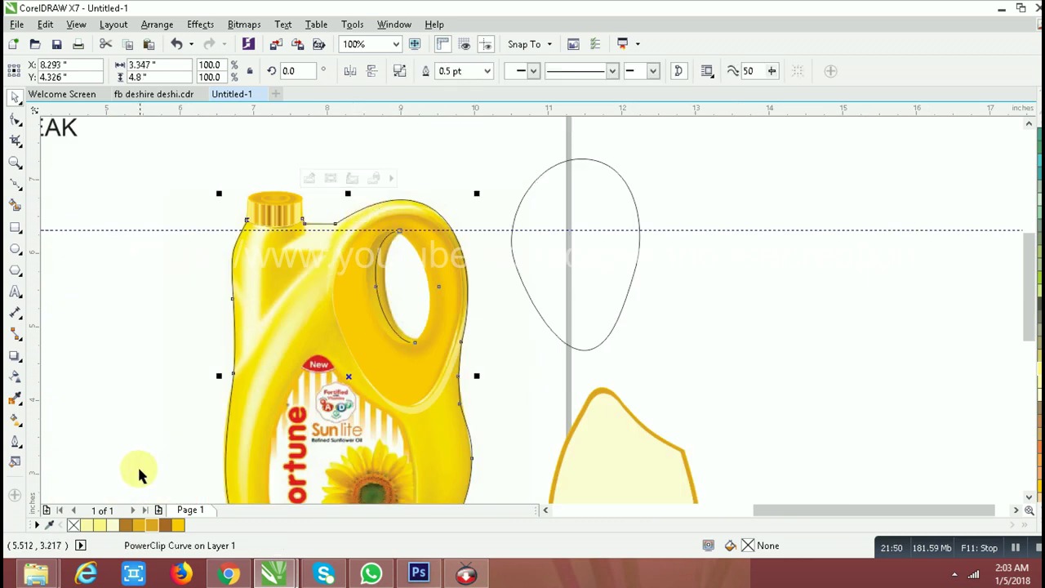
{"action": "left_click", "coordinate": [451, 343]}
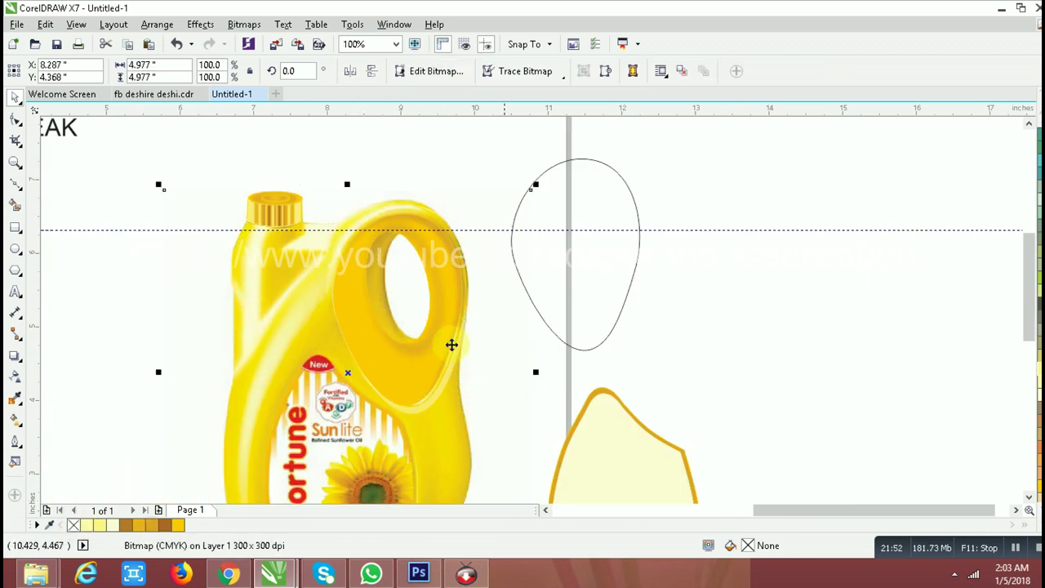
{"action": "left_click", "coordinate": [390, 359]}
{"action": "mouse_move", "coordinate": [390, 357]}
{"action": "left_mouse_down"}
{"action": "mouse_move", "coordinate": [501, 346]}
{"action": "mouse_move", "coordinate": [408, 272]}
{"action": "left_mouse_up"}
{"action": "scroll", "coordinate": [409, 273], "scroll_direction": "up", "scroll_amount": 2}
{"action": "mouse_move", "coordinate": [468, 236]}
{"action": "left_mouse_down"}
{"action": "mouse_move", "coordinate": [495, 227]}
{"action": "mouse_move", "coordinate": [479, 214]}
{"action": "left_mouse_up"}
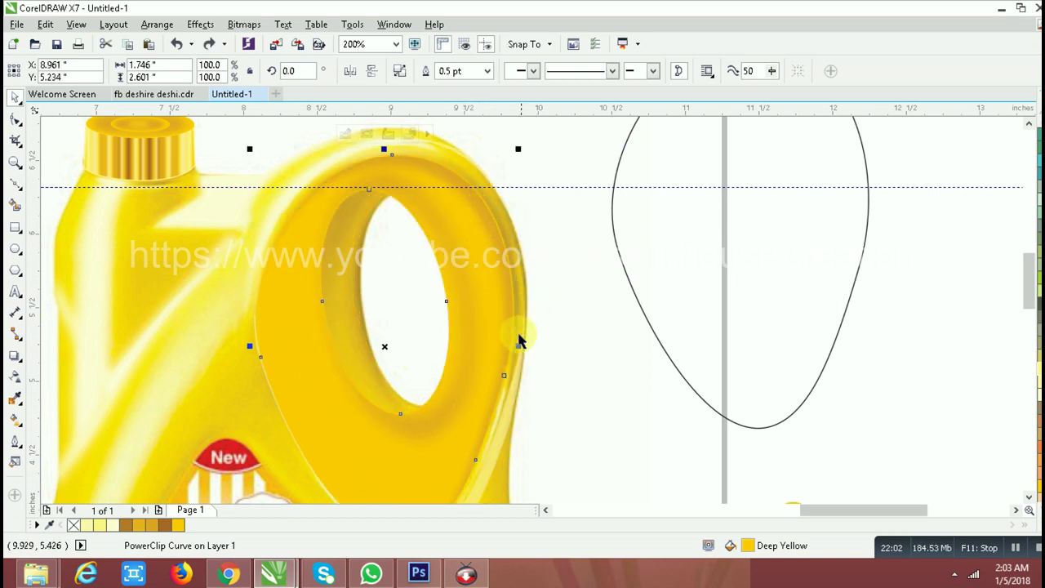
{"action": "left_click_drag", "start_coordinate": [522, 348], "coordinate": [536, 348]}
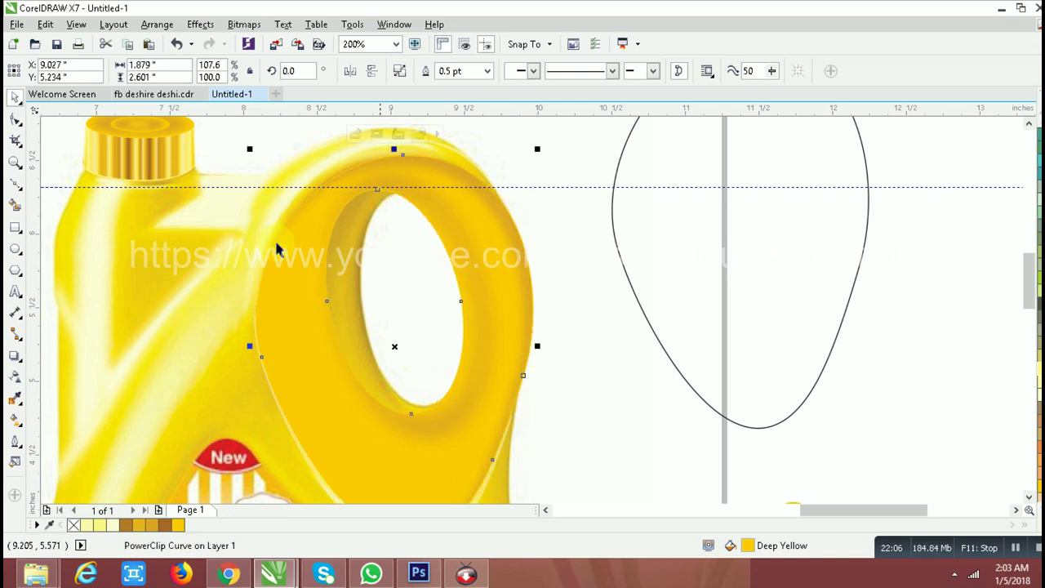
Reshape the ring's inner hole by moving, adding and deleting nodes to match the opening.
{"action": "left_click", "coordinate": [16, 121]}
{"action": "left_click_drag", "start_coordinate": [326, 300], "coordinate": [362, 307]}
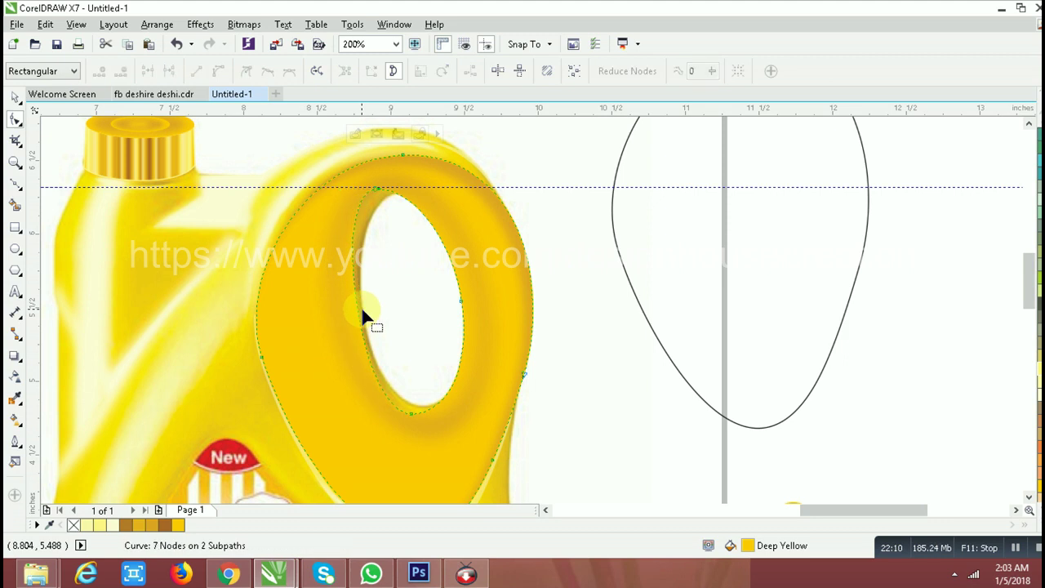
{"action": "mouse_move", "coordinate": [380, 196]}
{"action": "left_mouse_down"}
{"action": "mouse_move", "coordinate": [390, 204]}
{"action": "mouse_move", "coordinate": [334, 206]}
{"action": "left_mouse_up"}
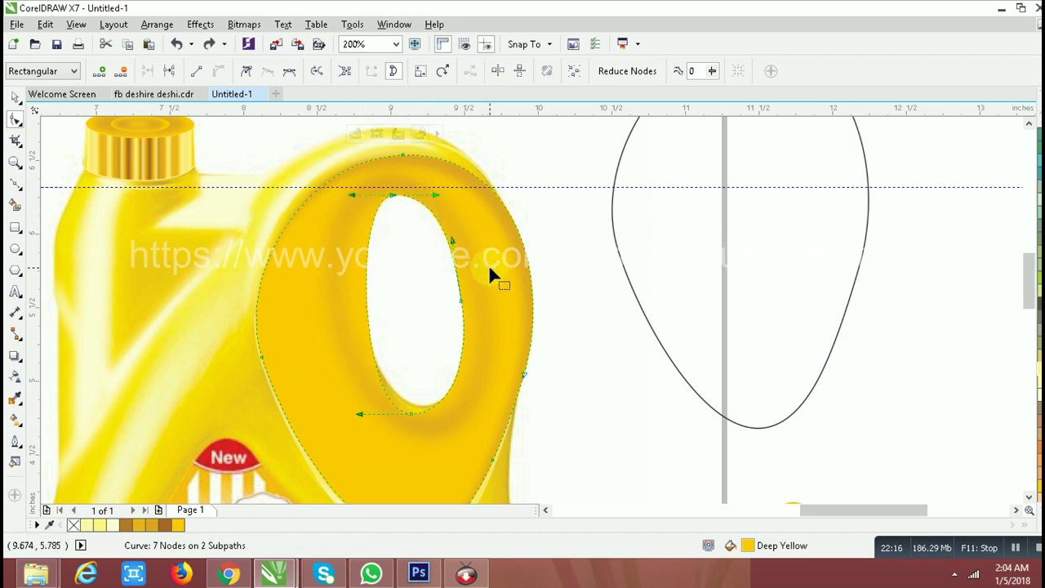
{"action": "double_click", "coordinate": [366, 283]}
{"action": "mouse_move", "coordinate": [366, 286]}
{"action": "left_mouse_down"}
{"action": "mouse_move", "coordinate": [406, 410]}
{"action": "mouse_move", "coordinate": [417, 403]}
{"action": "left_mouse_up"}
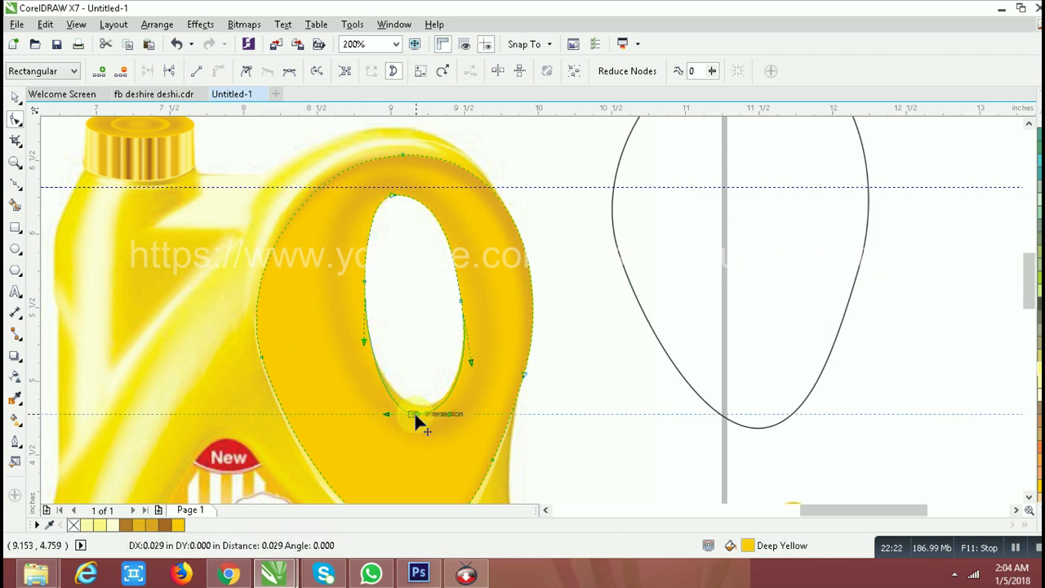
{"action": "double_click", "coordinate": [417, 403]}
{"action": "double_click", "coordinate": [393, 197]}
Return to the Pick tool and reselect the deep-yellow handle ring.
{"action": "key", "text": "space"}
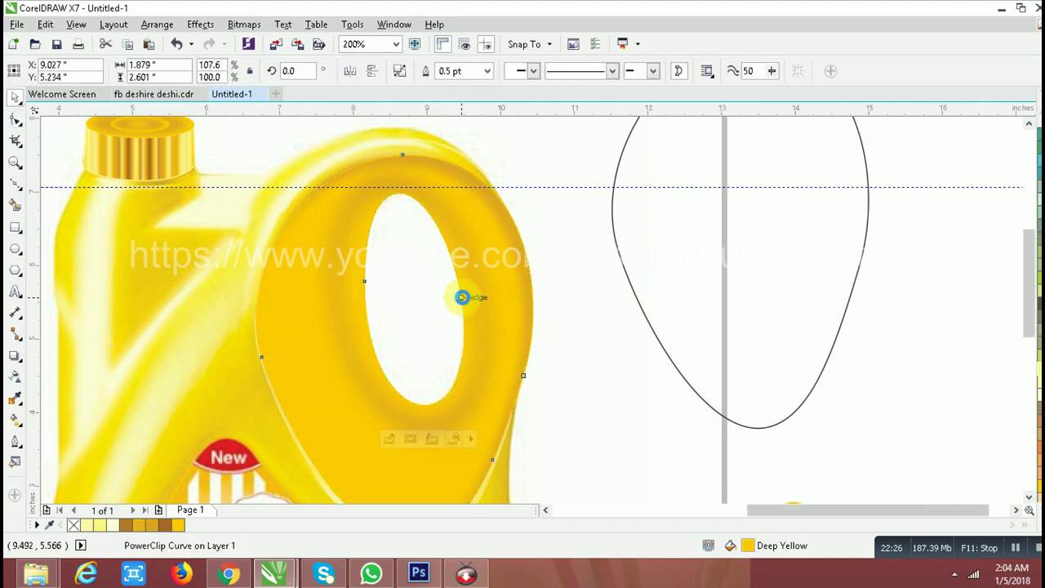
{"action": "scroll", "coordinate": [463, 298], "scroll_direction": "down", "scroll_amount": 1}
{"action": "left_click", "coordinate": [523, 356]}
{"action": "left_click", "coordinate": [447, 362]}
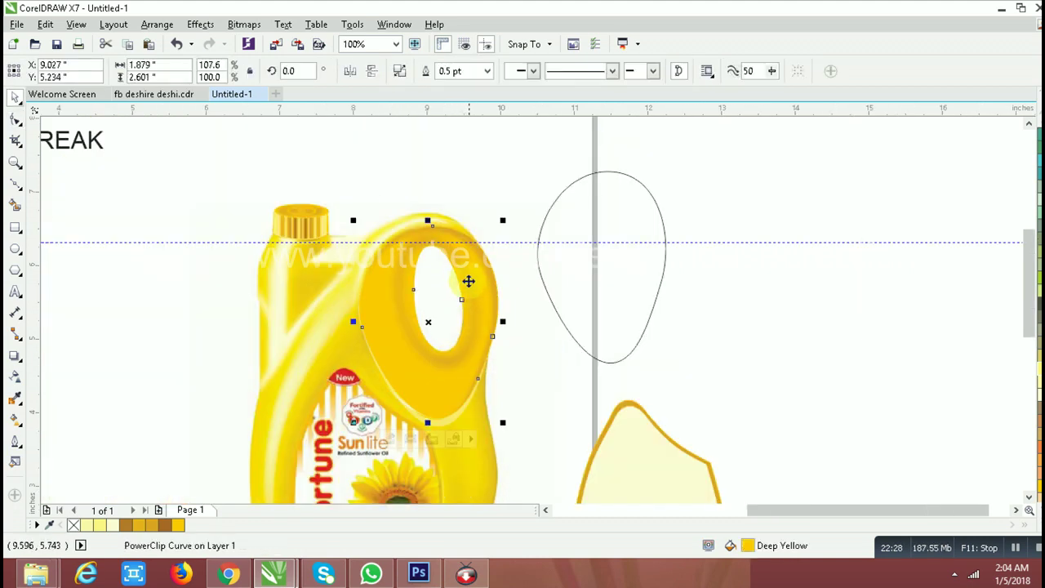
Shrink the blurred shading bitmap from its corner, side and top handles.
{"action": "scroll", "coordinate": [466, 284], "scroll_direction": "up", "scroll_amount": 1}
{"action": "left_click", "coordinate": [477, 293]}
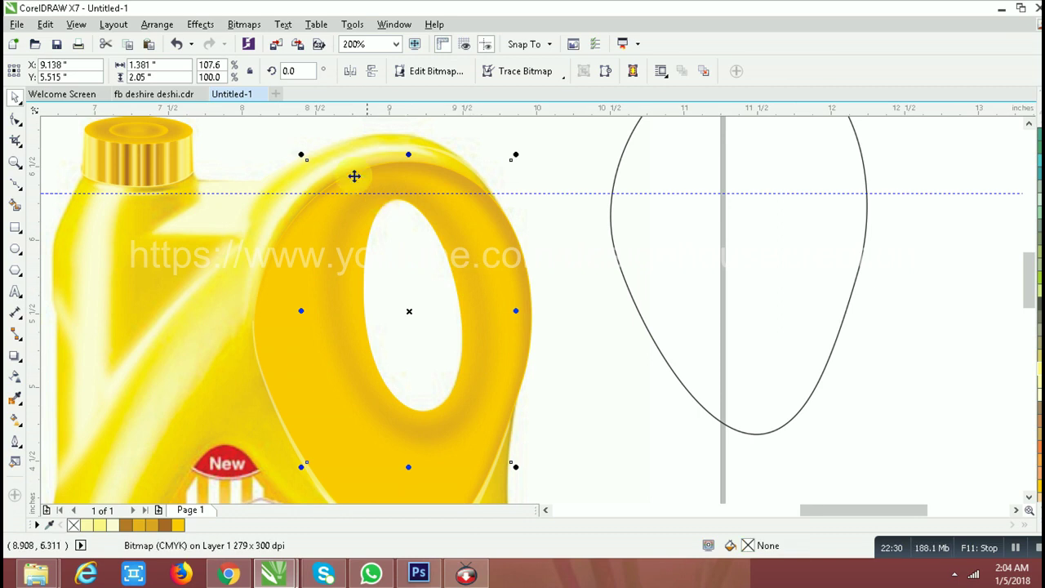
{"action": "left_click_drag", "start_coordinate": [302, 155], "coordinate": [310, 167]}
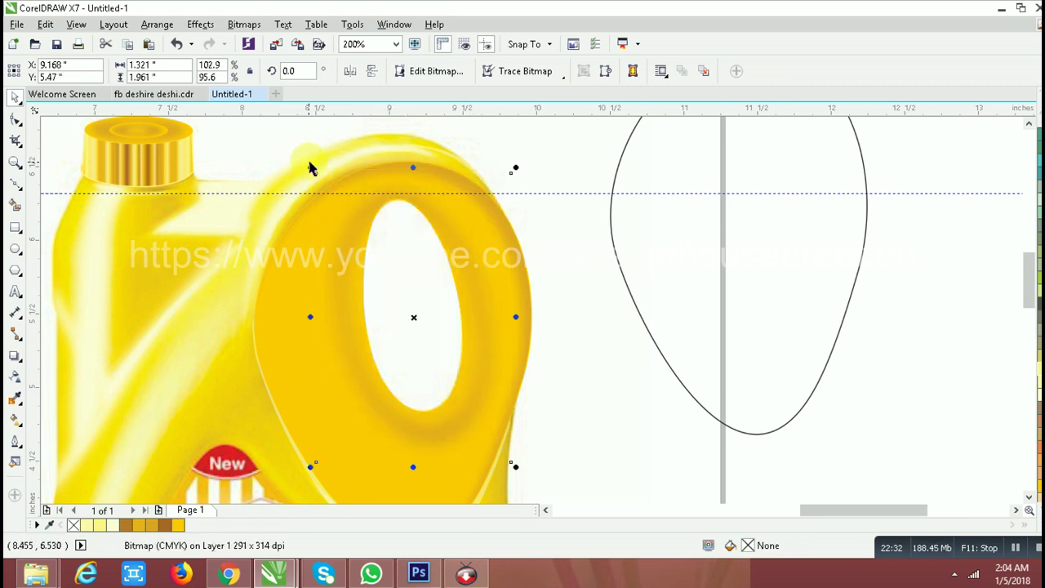
{"action": "left_click_drag", "start_coordinate": [515, 317], "coordinate": [504, 321]}
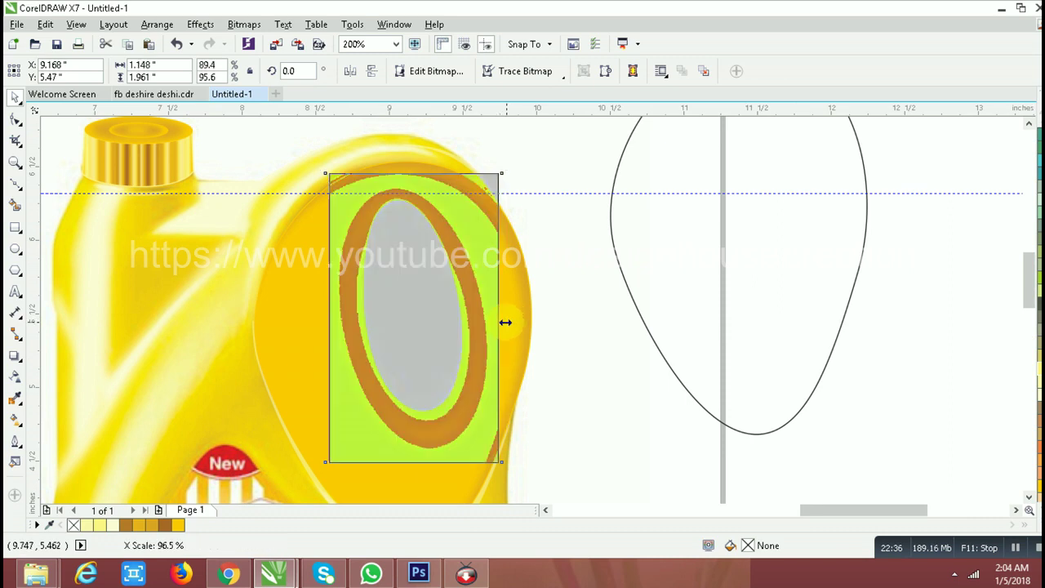
{"action": "left_click_drag", "start_coordinate": [414, 171], "coordinate": [416, 178]}
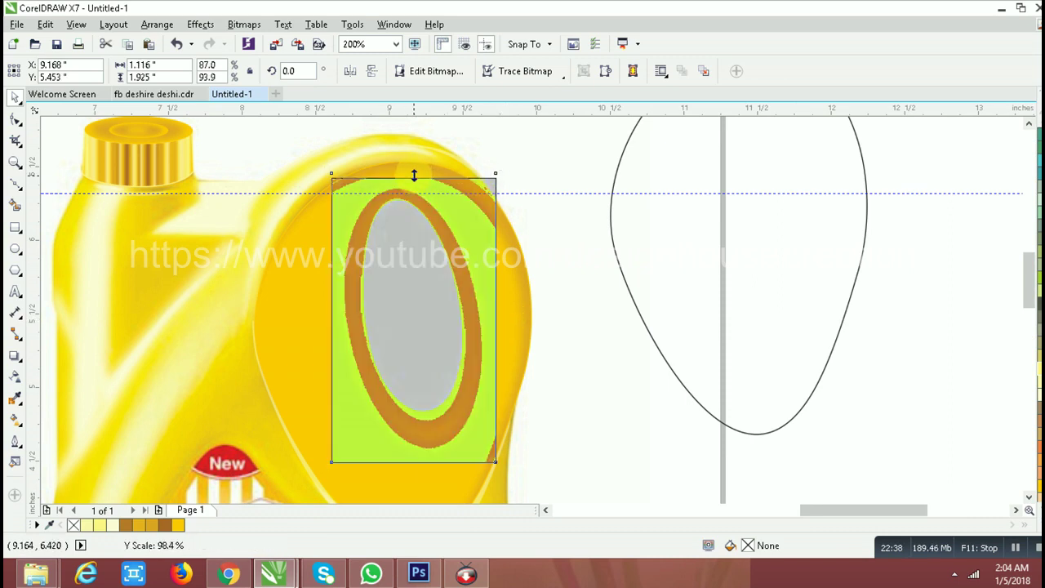
{"action": "left_click", "coordinate": [570, 407]}
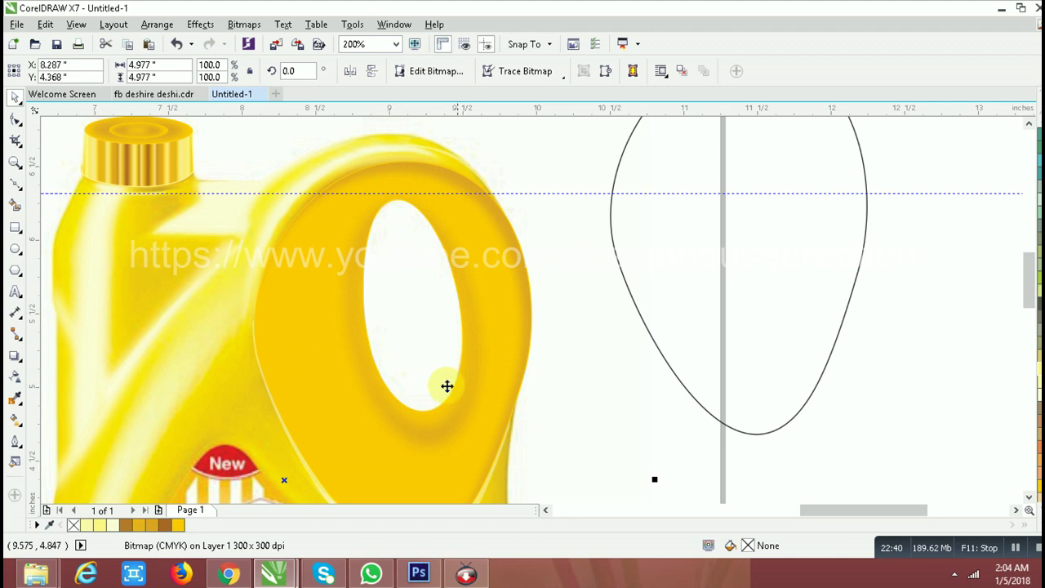
Stretch the shading inside the handle ring to 141.1% × 122.1%.
{"action": "scroll", "coordinate": [416, 372], "scroll_direction": "down", "scroll_amount": 1}
{"action": "left_click", "coordinate": [423, 365]}
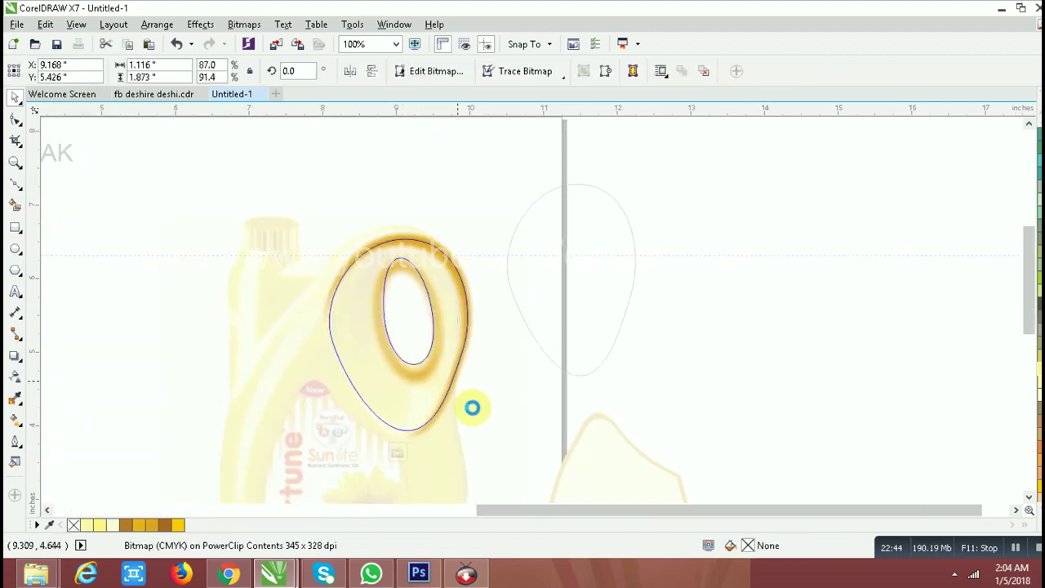
{"action": "left_click_drag", "start_coordinate": [454, 394], "coordinate": [467, 417]}
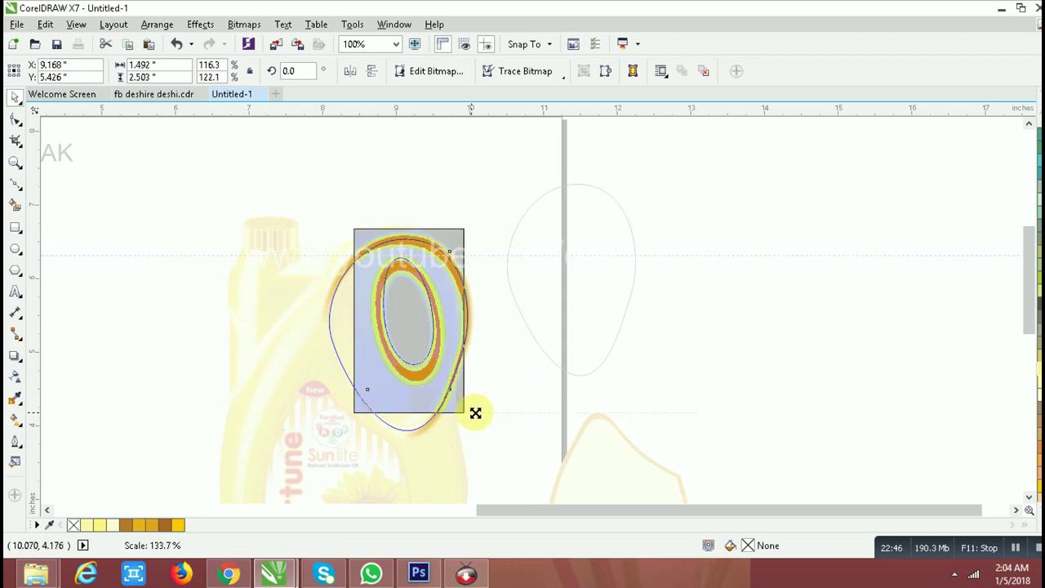
{"action": "left_click_drag", "start_coordinate": [349, 321], "coordinate": [330, 335]}
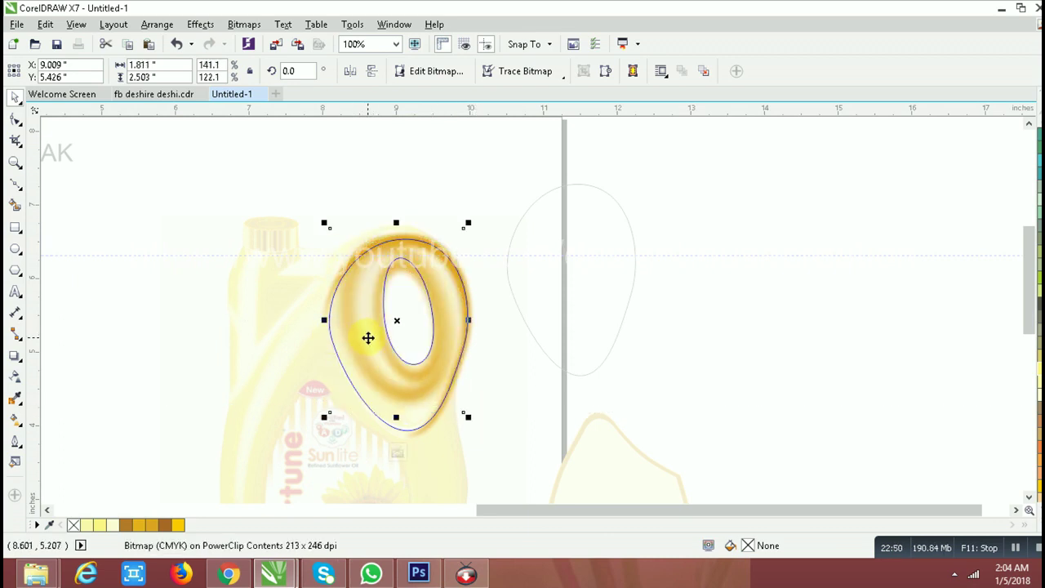
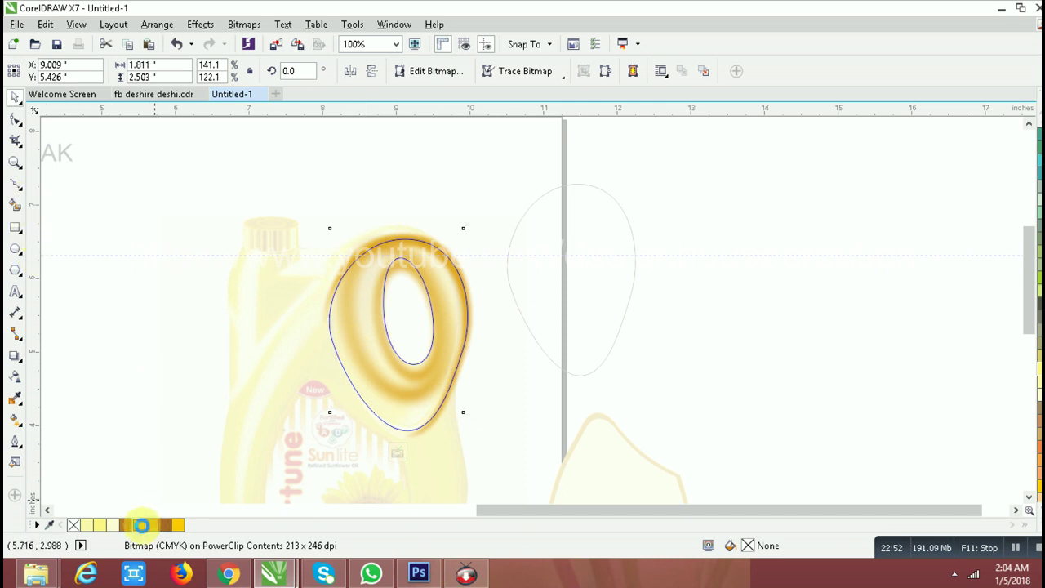
Set the handle bitmap's duotone ink to pale yellow PANTONE 601 C.
{"action": "left_click", "coordinate": [245, 26]}
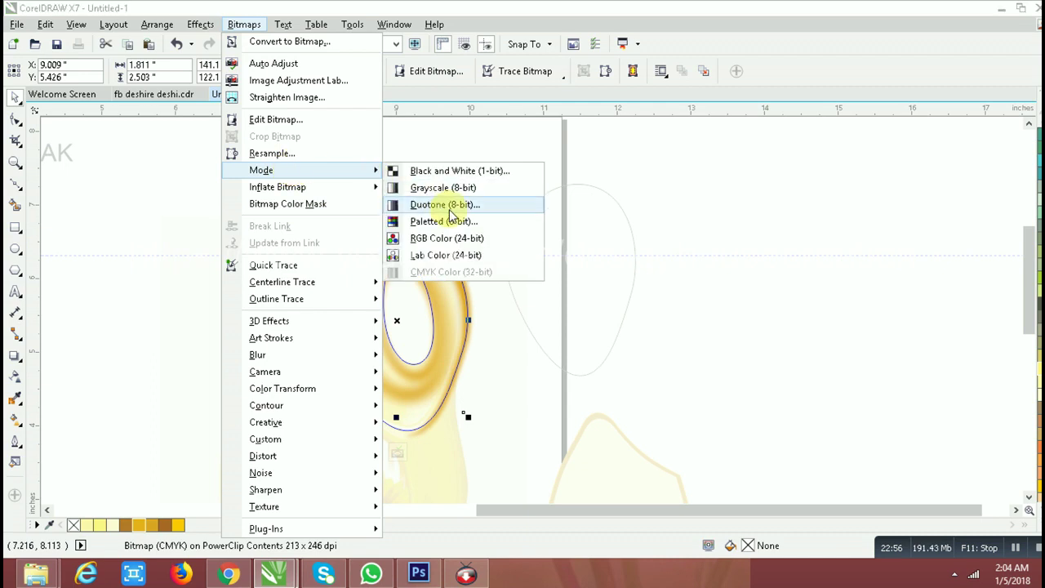
{"action": "mouse_move", "coordinate": [261, 170]}
{"action": "left_click", "coordinate": [420, 204]}
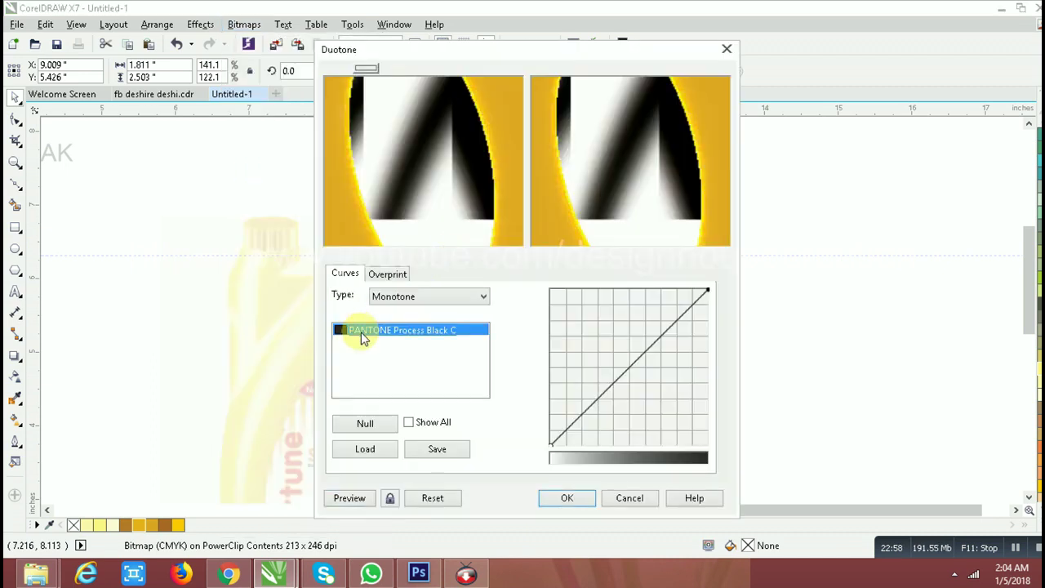
{"action": "double_click", "coordinate": [364, 338]}
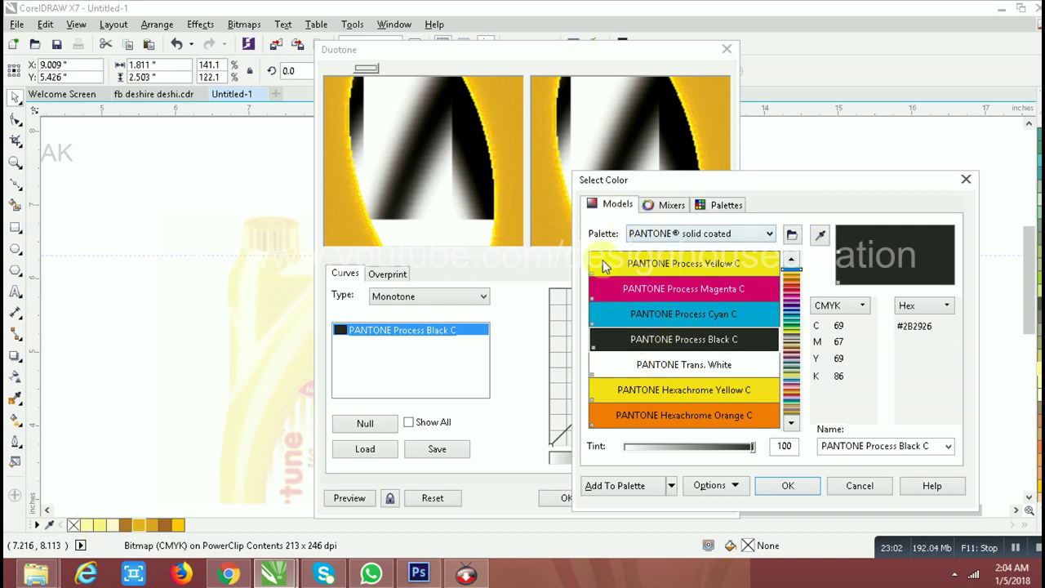
{"action": "left_click", "coordinate": [614, 207]}
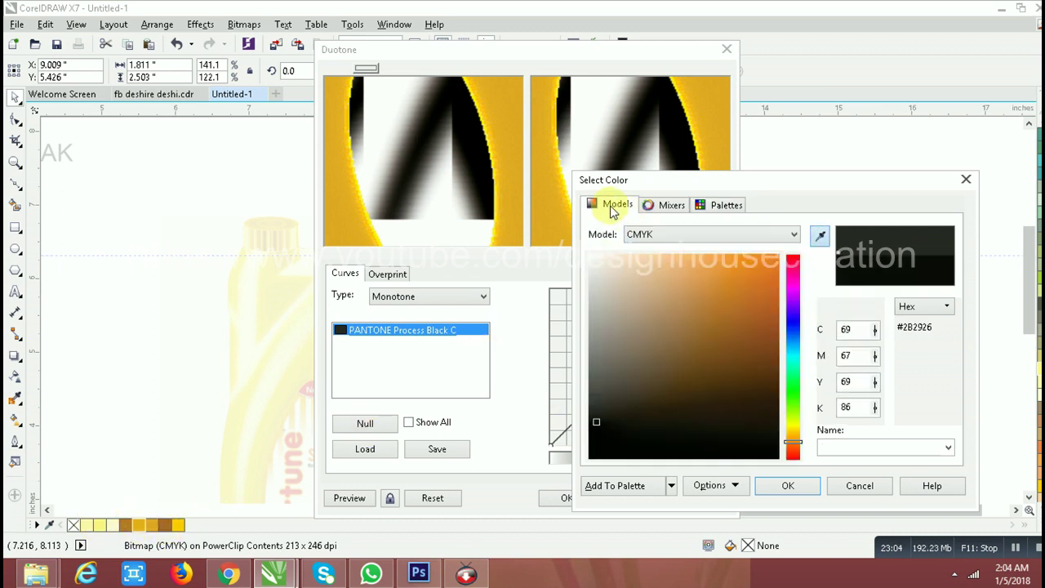
{"action": "left_click", "coordinate": [696, 353]}
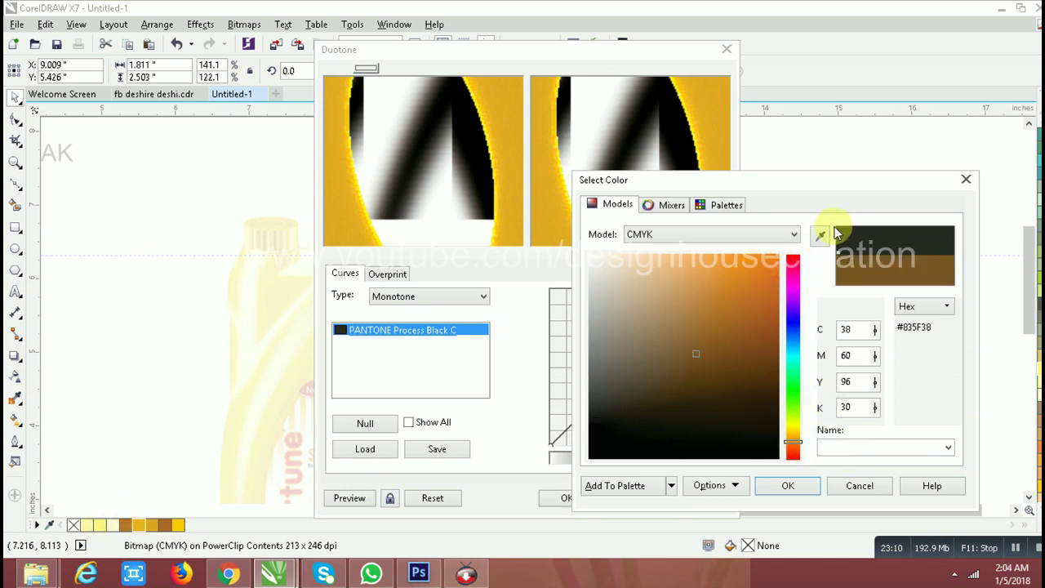
{"action": "left_click", "coordinate": [112, 525]}
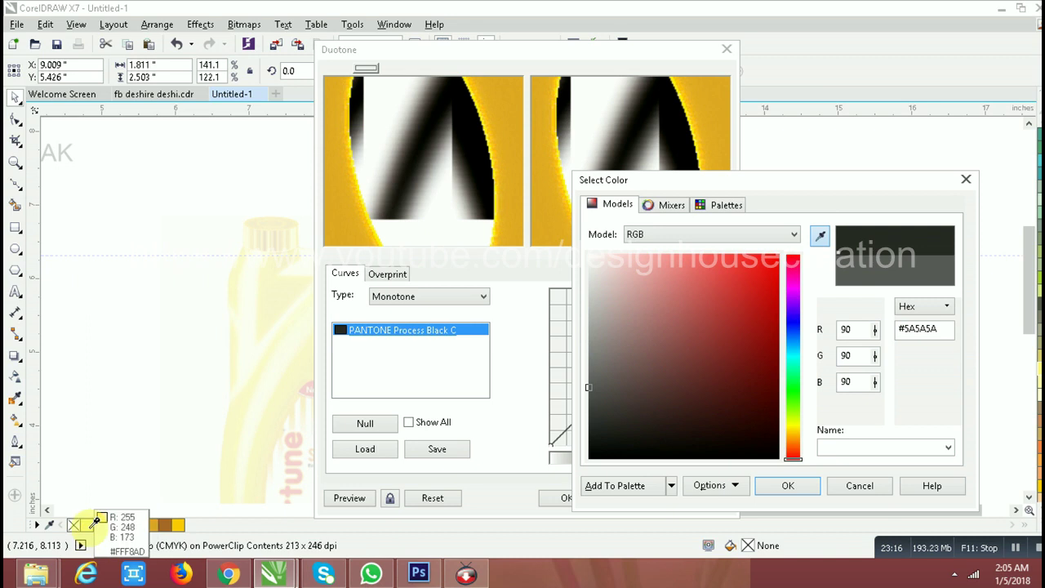
{"action": "left_click", "coordinate": [93, 525]}
{"action": "left_click", "coordinate": [788, 486]}
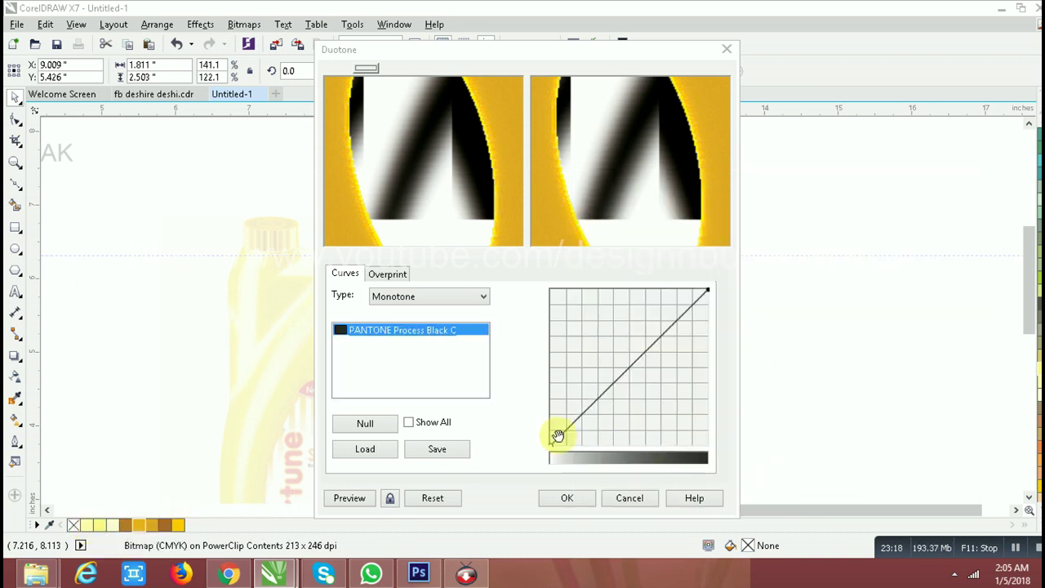
{"action": "left_click", "coordinate": [629, 311]}
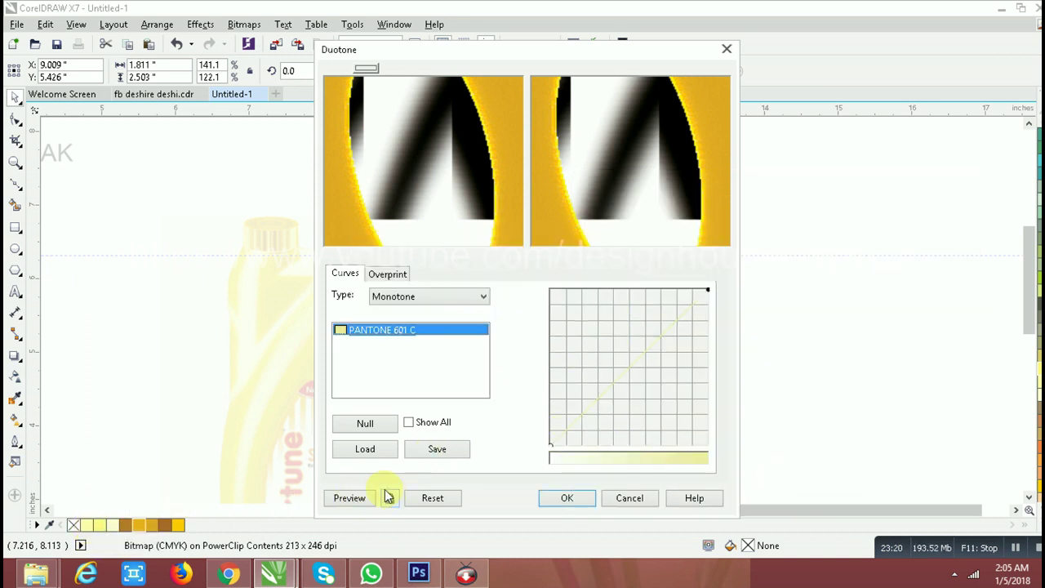
Bend the duotone tone curve upward to brighten it and apply.
{"action": "left_click", "coordinate": [353, 498]}
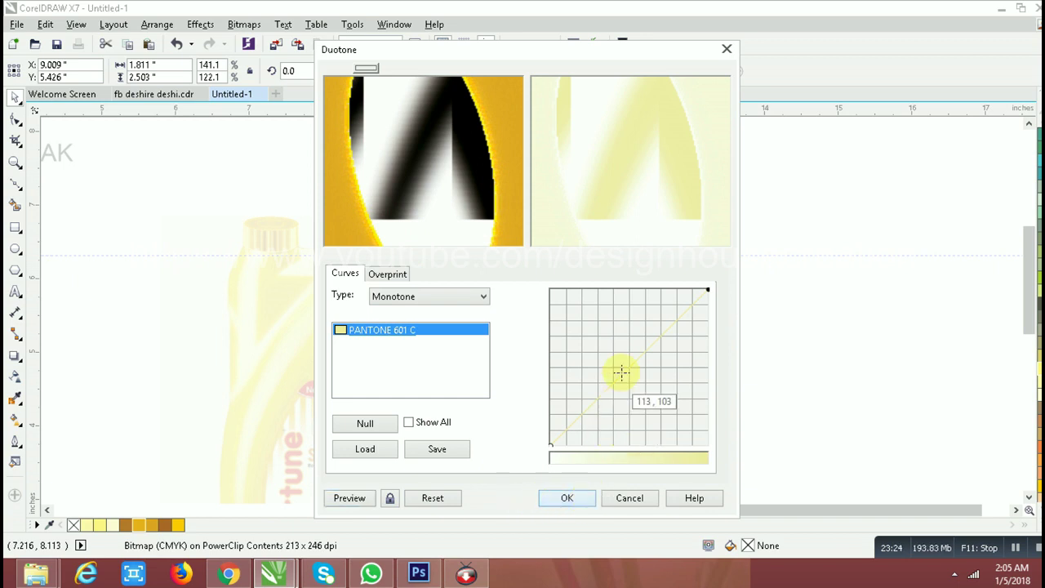
{"action": "left_click_drag", "start_coordinate": [620, 373], "coordinate": [589, 350]}
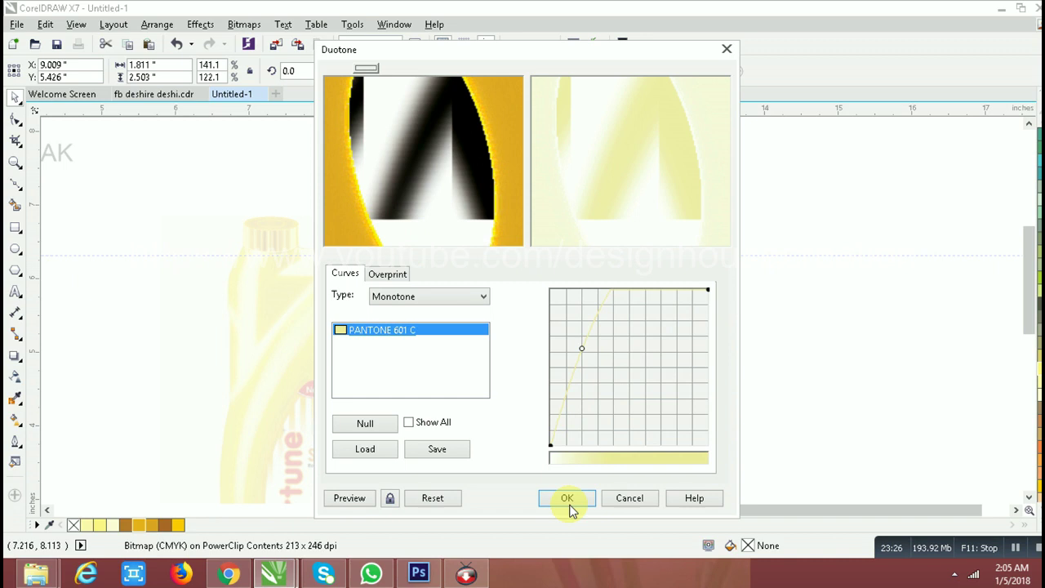
{"action": "left_click", "coordinate": [567, 497]}
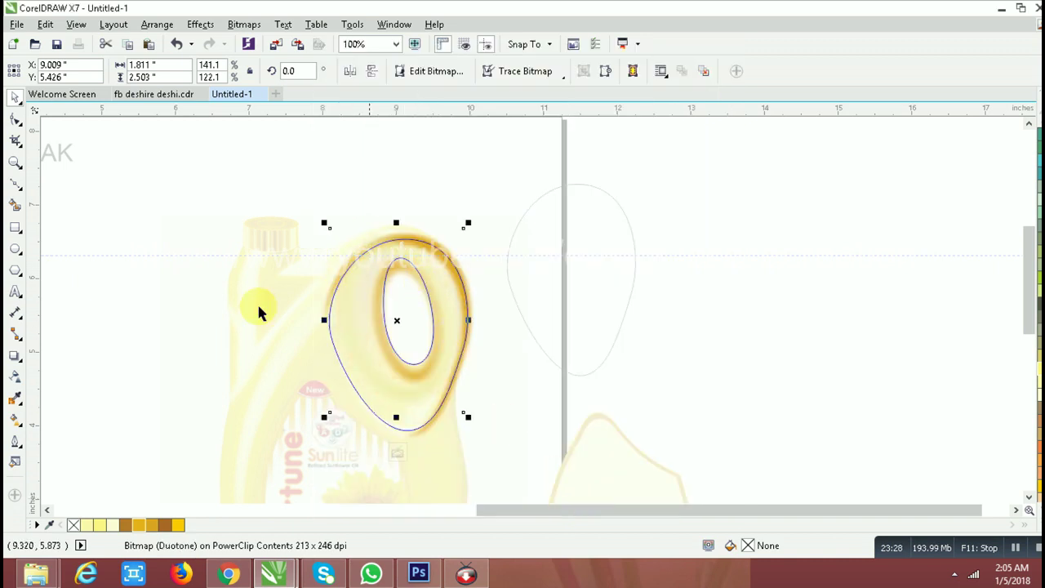
Apply a 3-pixel Gaussian blur to the highlight bitmap.
{"action": "left_click", "coordinate": [244, 23]}
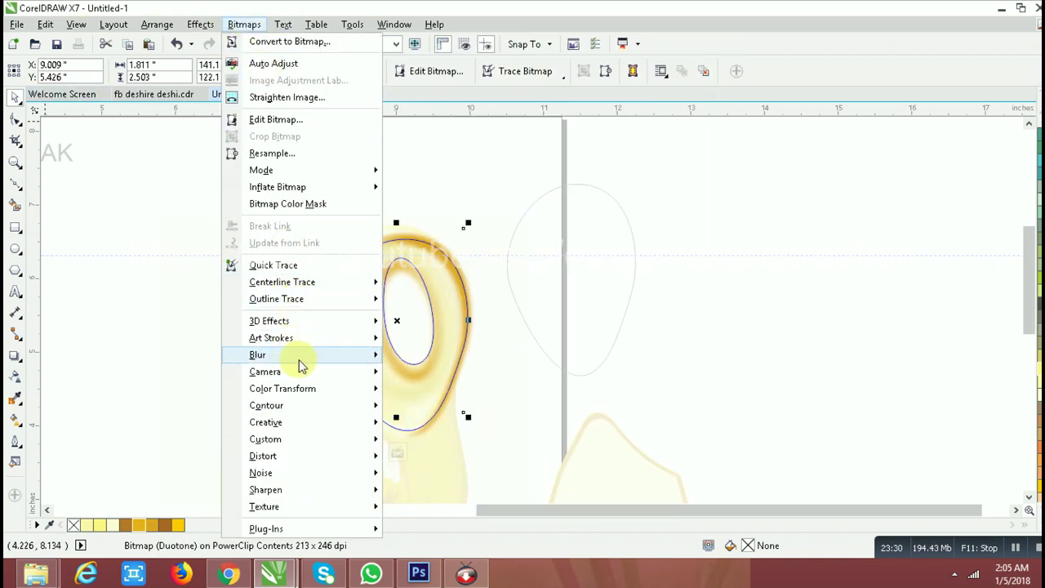
{"action": "mouse_move", "coordinate": [258, 355]}
{"action": "left_click", "coordinate": [432, 372]}
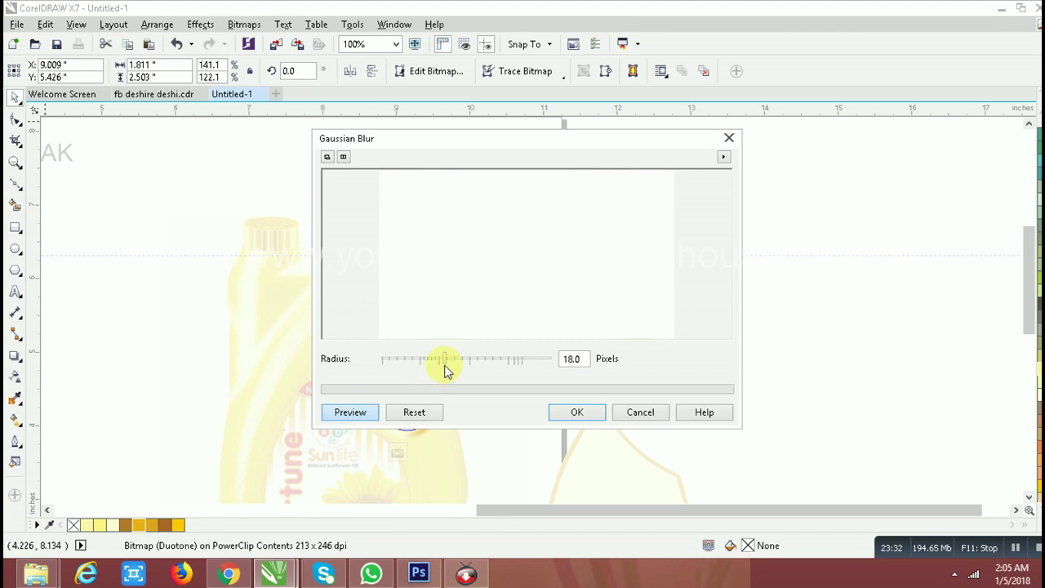
{"action": "left_click_drag", "start_coordinate": [434, 361], "coordinate": [401, 361]}
{"action": "left_click", "coordinate": [576, 412]}
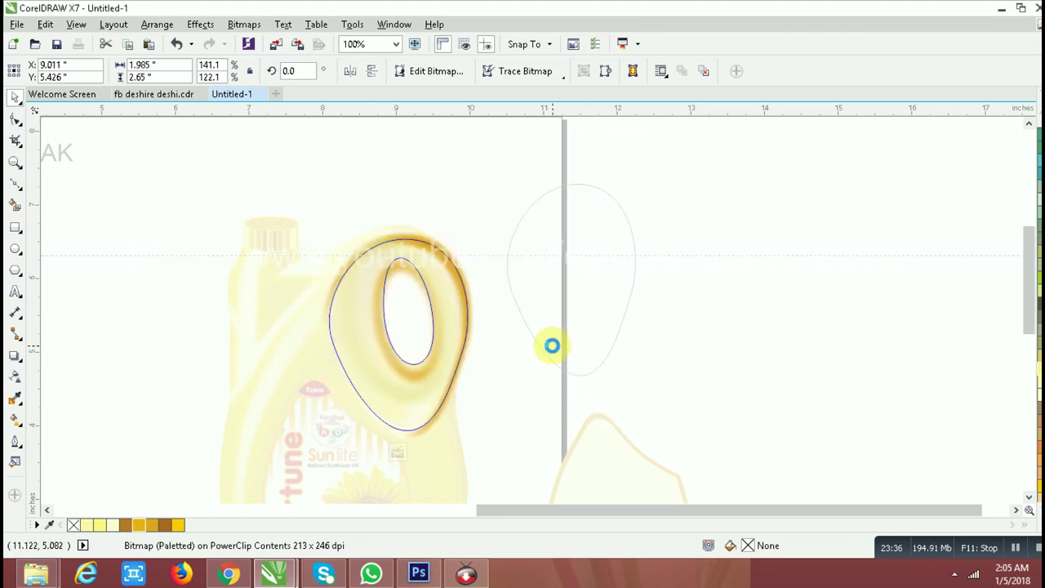
Exit PowerClip editing and reselect the jug on the canvas.
{"action": "left_click", "coordinate": [617, 370]}
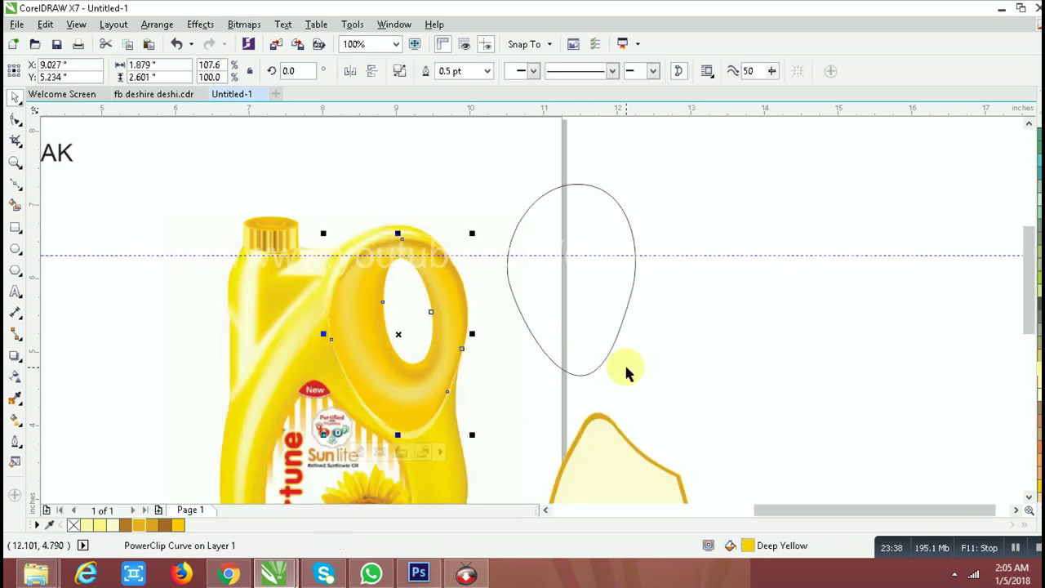
{"action": "left_click", "coordinate": [720, 313]}
{"action": "left_click", "coordinate": [413, 417]}
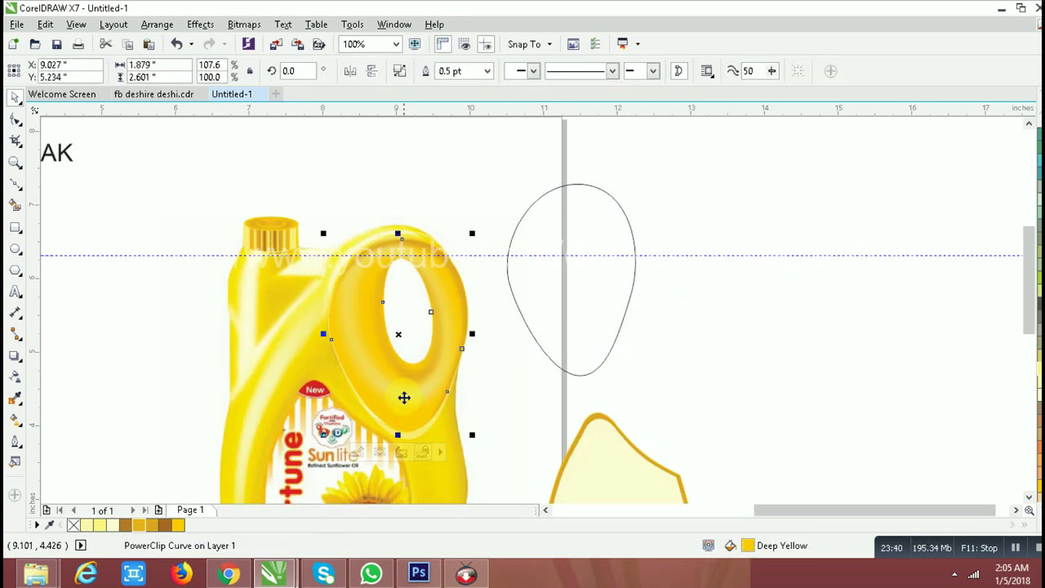
{"action": "left_click", "coordinate": [404, 397], "text": "ctrl"}
{"action": "key", "text": "Escape"}
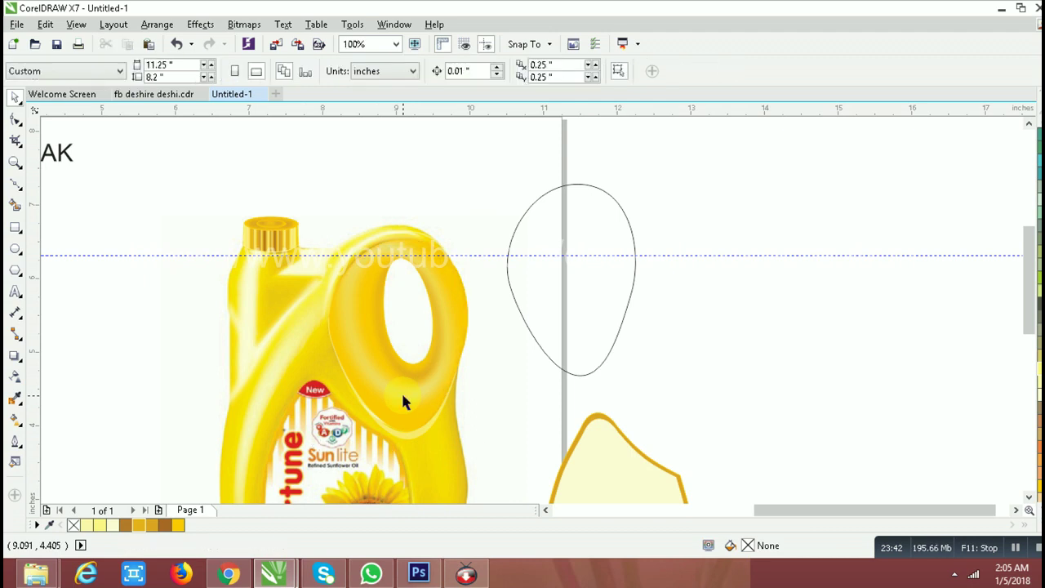
{"action": "left_click", "coordinate": [401, 400], "text": "ctrl"}
{"action": "key", "text": "Escape"}
{"action": "left_click", "coordinate": [414, 403]}
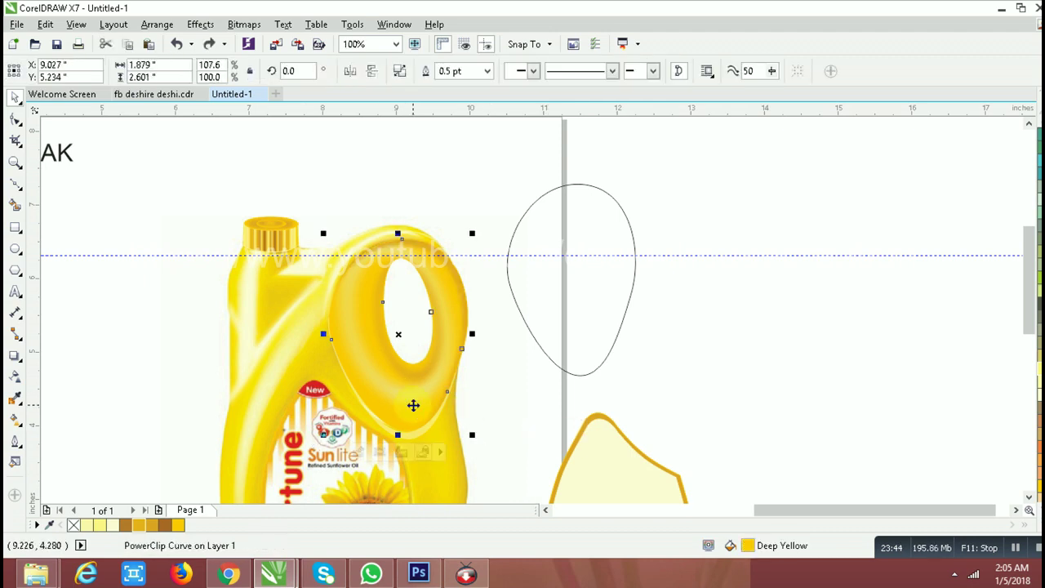
Open the jug's PowerClip contents to inspect both highlight bitmaps, then exit.
{"action": "double_click", "coordinate": [412, 408]}
{"action": "left_click", "coordinate": [407, 388]}
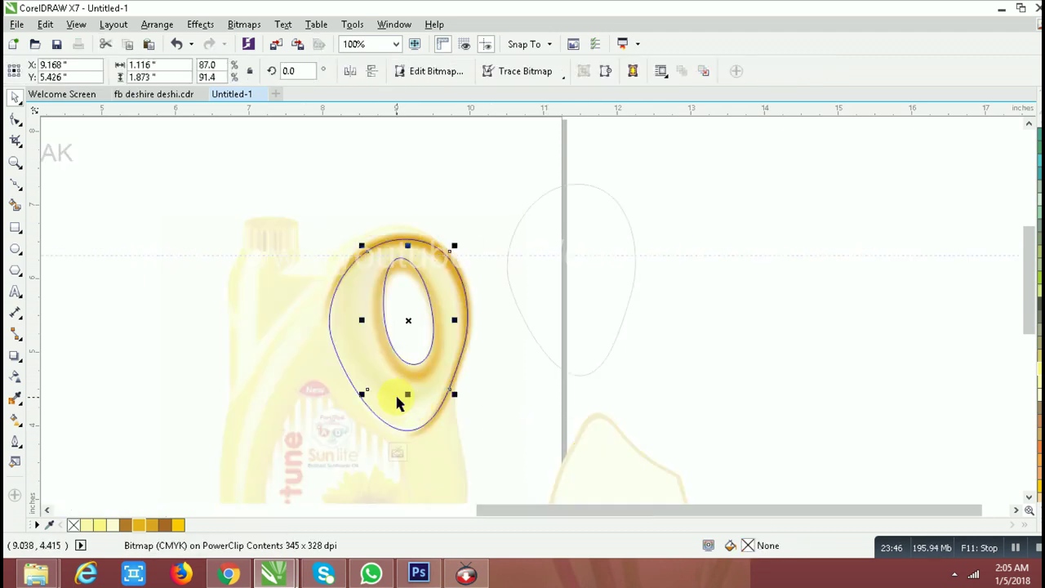
{"action": "left_click", "coordinate": [349, 336]}
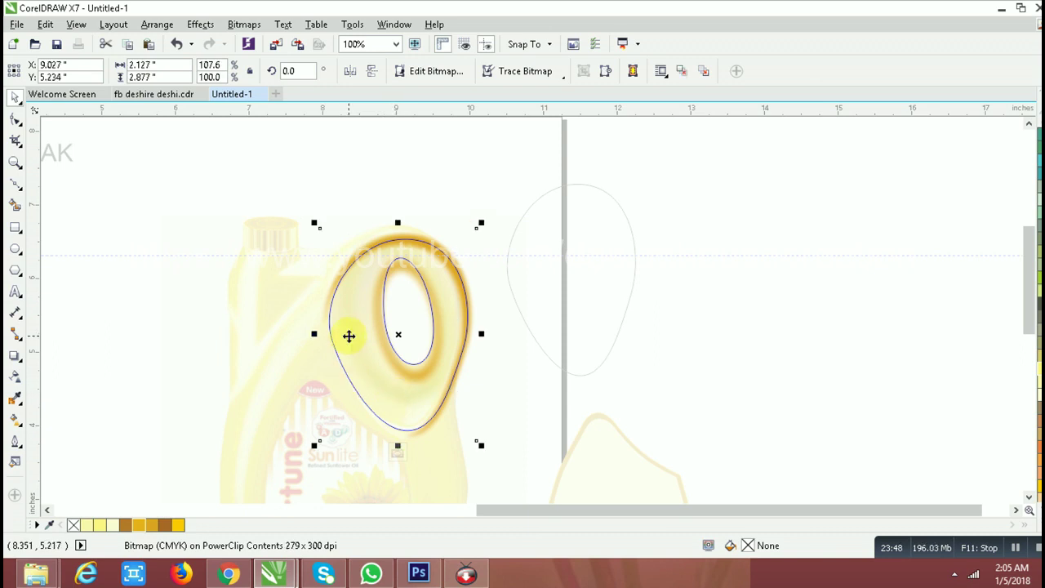
{"action": "left_click", "coordinate": [427, 329]}
{"action": "left_click", "coordinate": [767, 330], "text": "ctrl"}
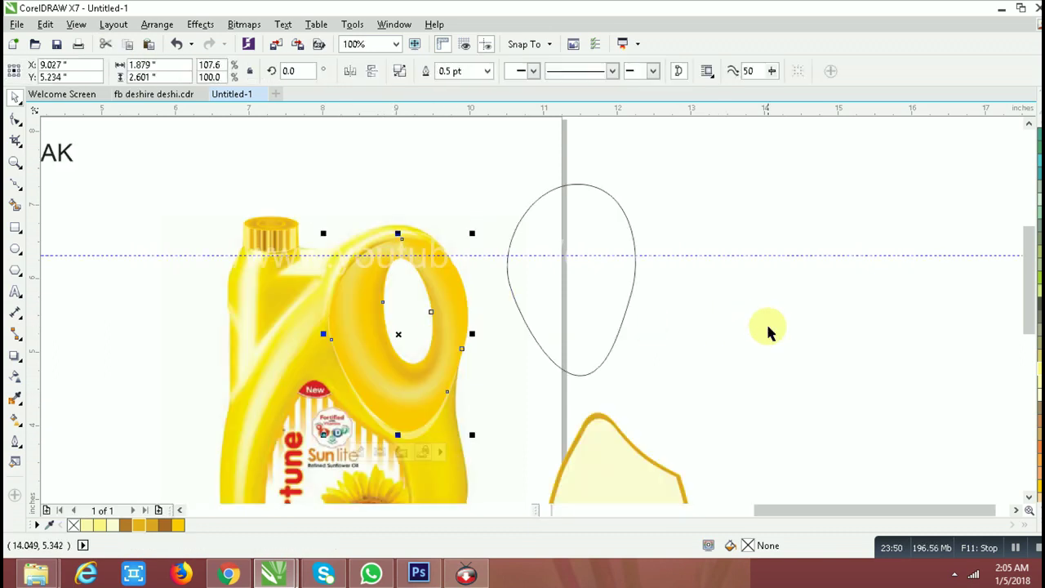
Undo the last two changes and close the jug's PowerClip editing.
{"action": "key", "text": "ctrl+z"}
{"action": "left_click", "coordinate": [467, 338], "text": "ctrl"}
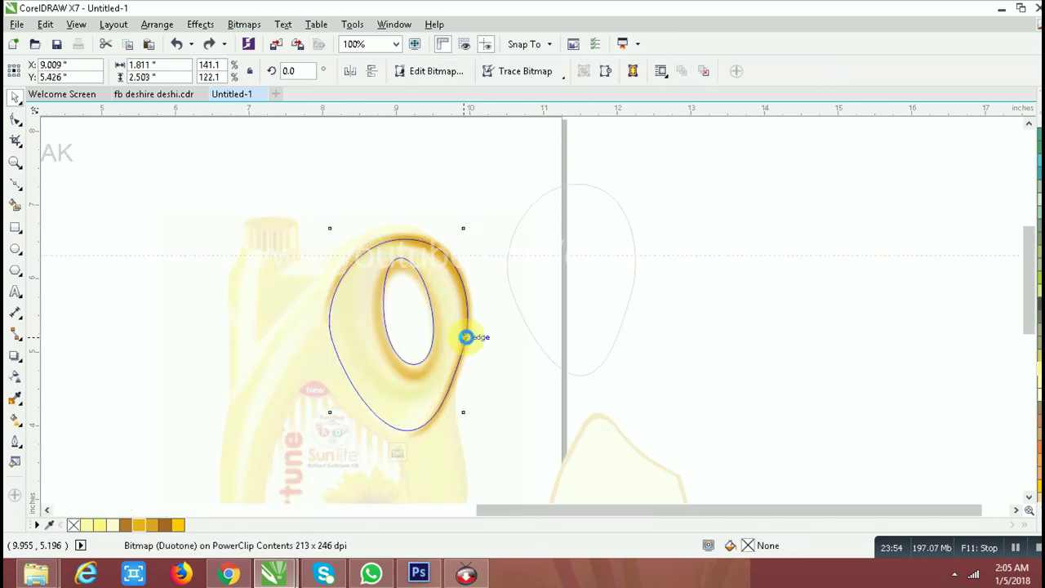
{"action": "key", "text": "ctrl+z"}
{"action": "left_click", "coordinate": [606, 335]}
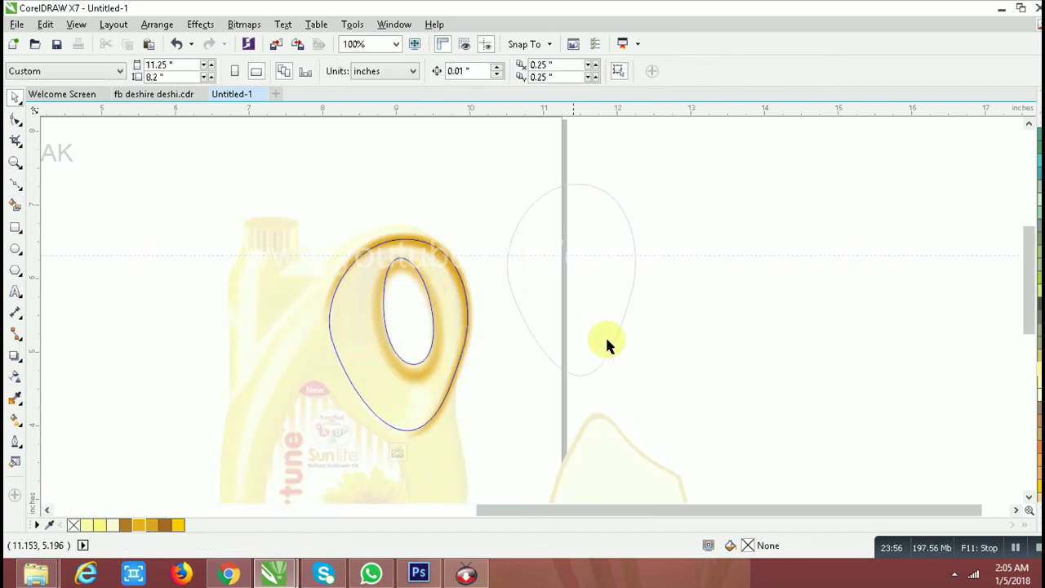
{"action": "left_click", "coordinate": [805, 367], "text": "ctrl"}
{"action": "left_click", "coordinate": [682, 360]}
{"action": "scroll", "coordinate": [604, 352], "scroll_direction": "down", "scroll_amount": 1}
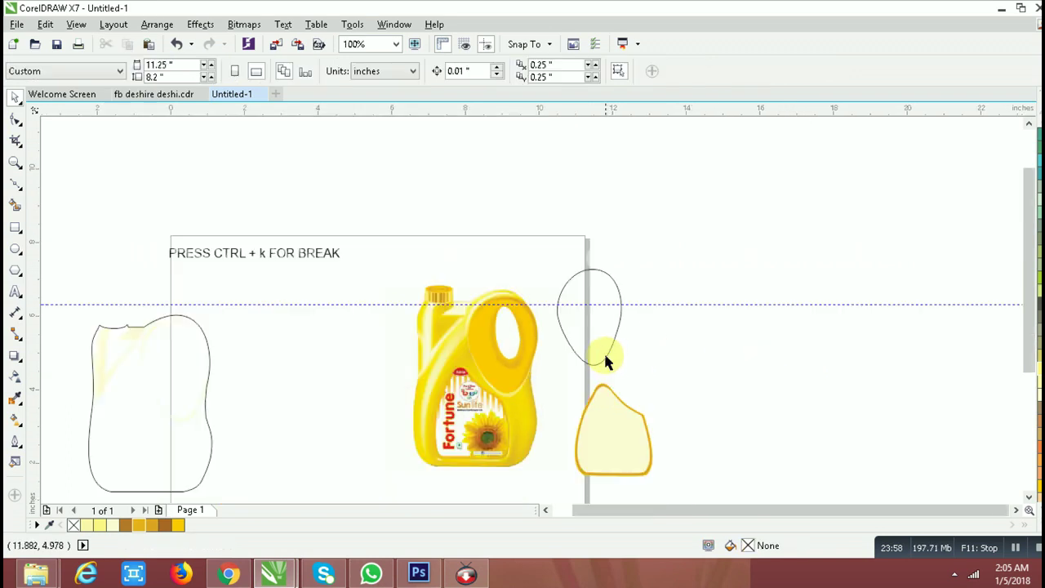
{"action": "scroll", "coordinate": [548, 390], "scroll_direction": "up", "scroll_amount": 1}
Check the pale-yellow lens shape and egg outline, ending with the oil jug selected.
{"action": "left_click", "coordinate": [463, 401]}
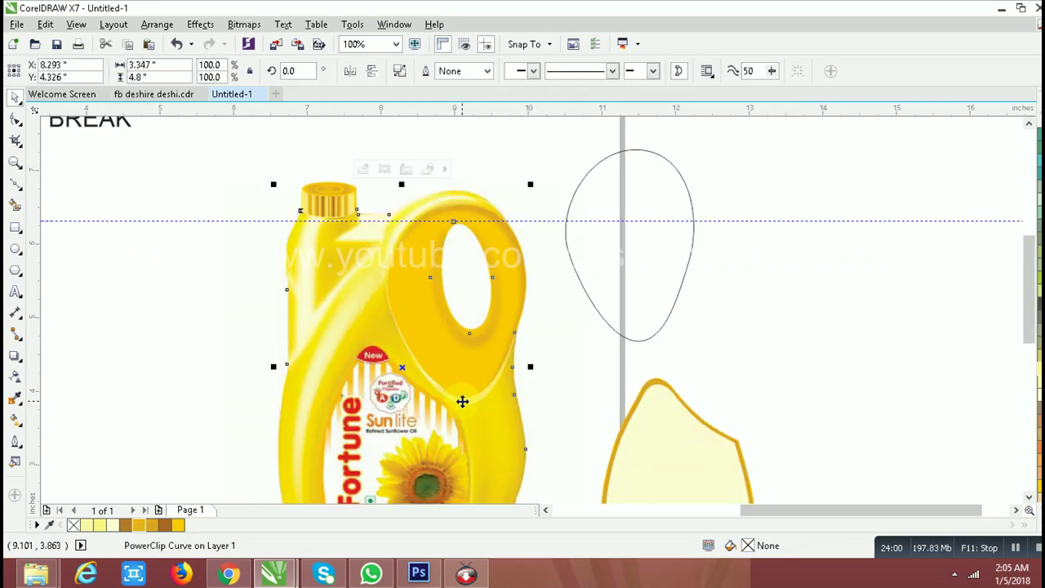
{"action": "left_click", "coordinate": [462, 401], "text": "ctrl"}
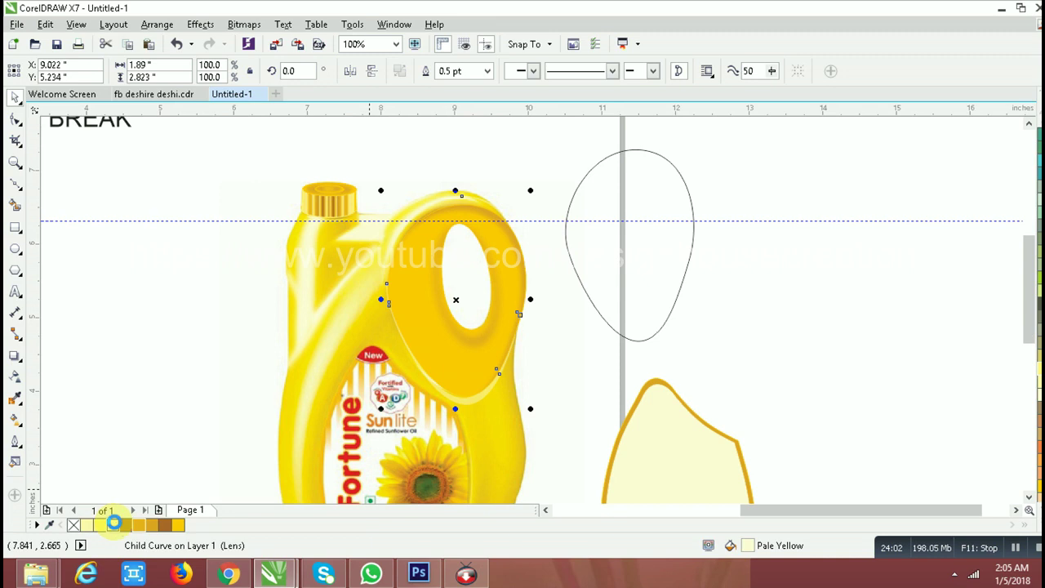
{"action": "left_click", "coordinate": [14, 375]}
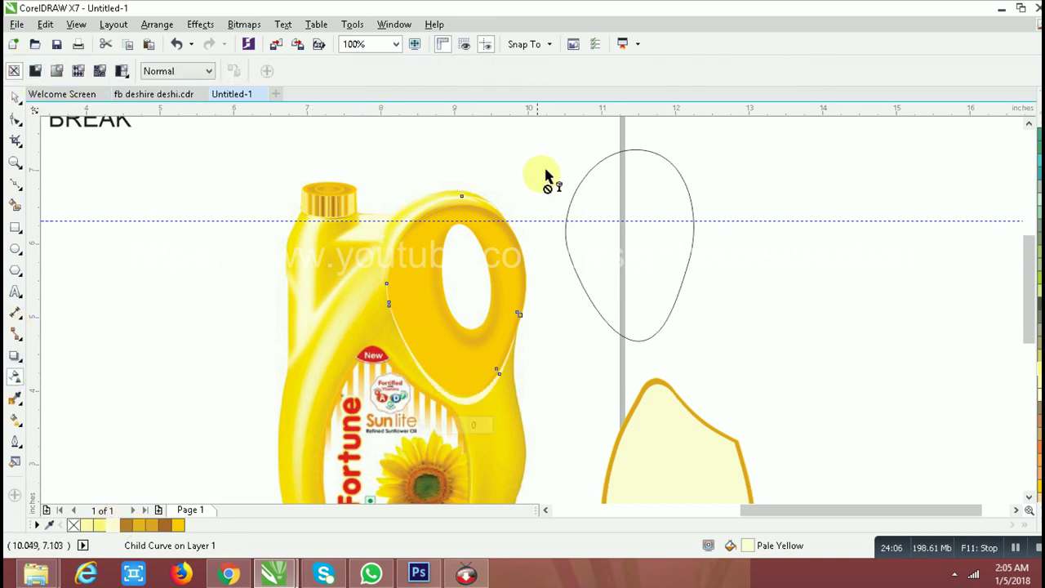
{"action": "key", "text": "space"}
{"action": "left_click", "coordinate": [567, 235]}
{"action": "left_click", "coordinate": [433, 218]}
Sample the jug's yellow colour with the eyedropper.
{"action": "right_click", "coordinate": [437, 214]}
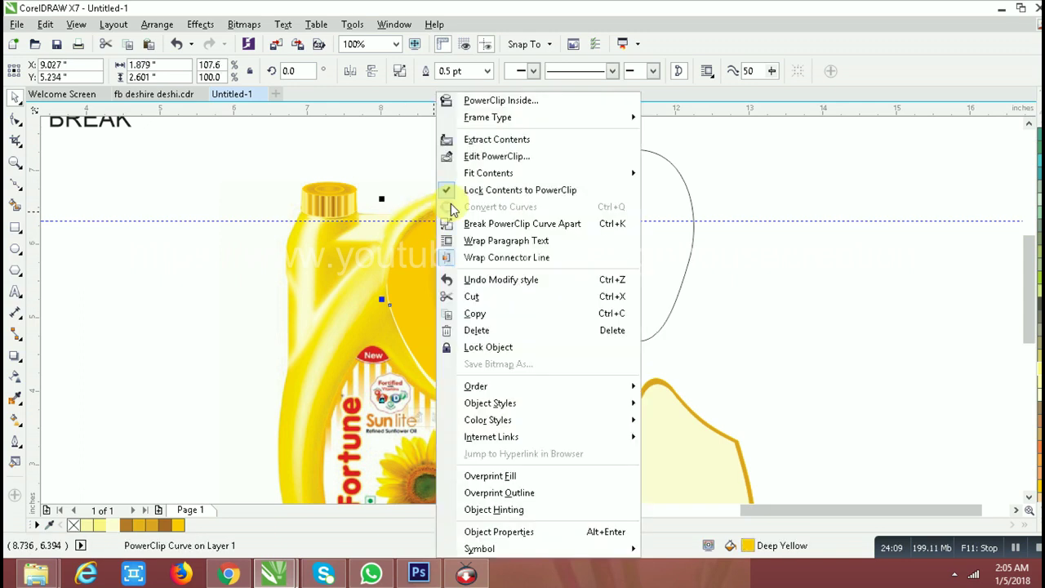
{"action": "left_click", "coordinate": [374, 192]}
{"action": "left_click", "coordinate": [15, 400]}
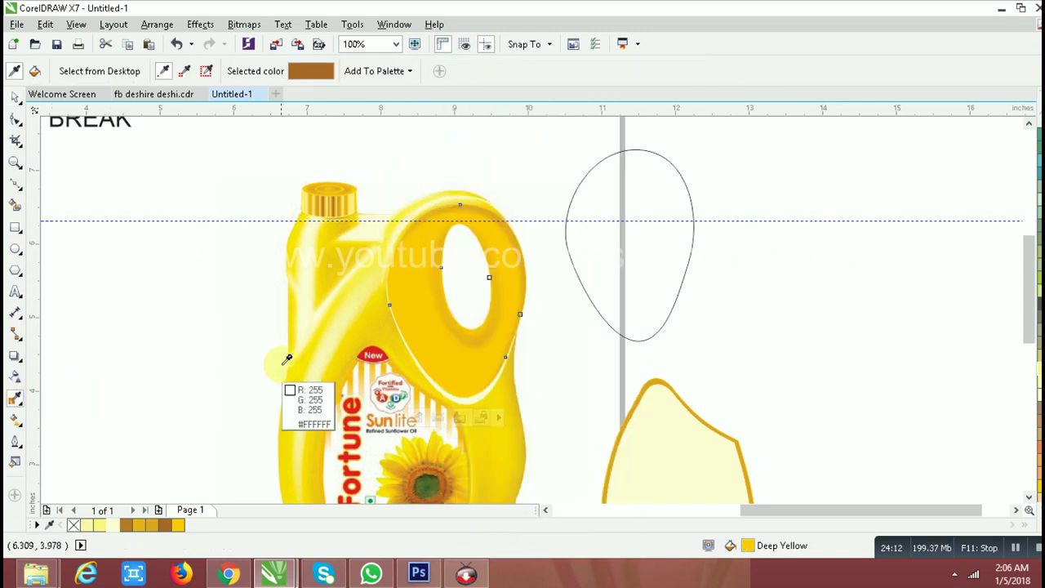
{"action": "left_click", "coordinate": [400, 300]}
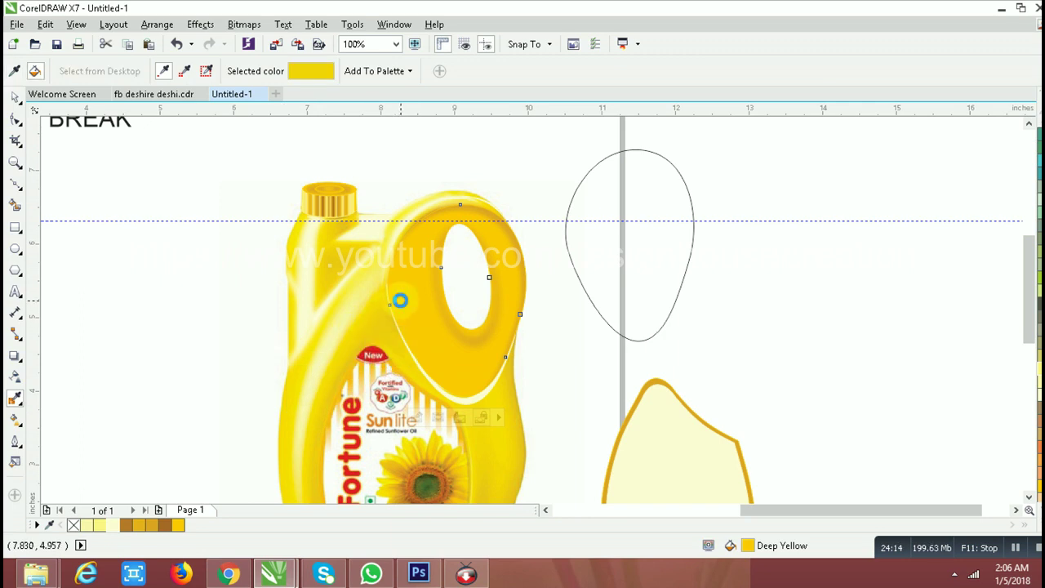
{"action": "key", "text": "space"}
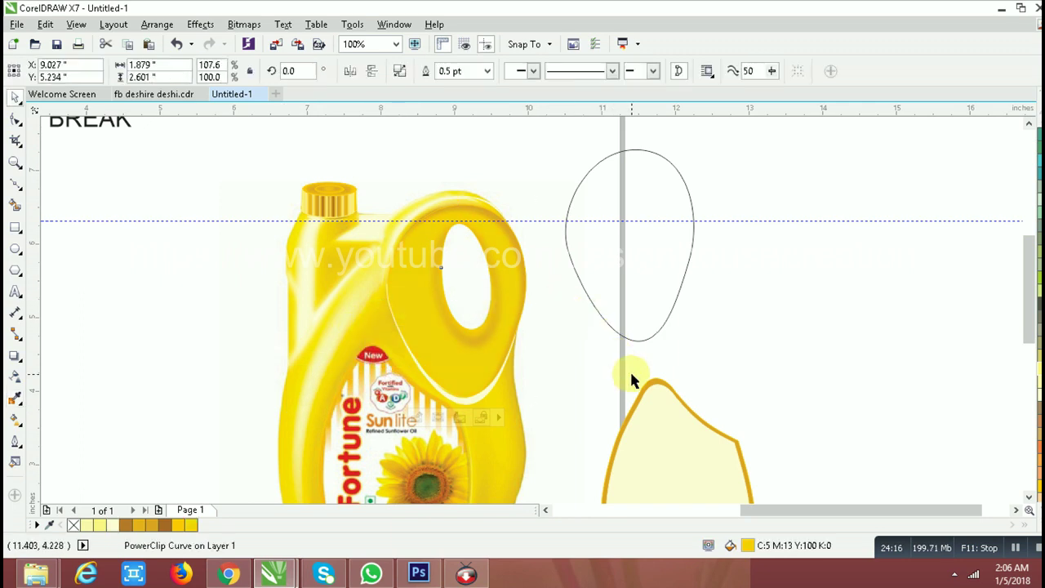
Select the handle outline curve, undoing an accidental nudge.
{"action": "left_click", "coordinate": [630, 371]}
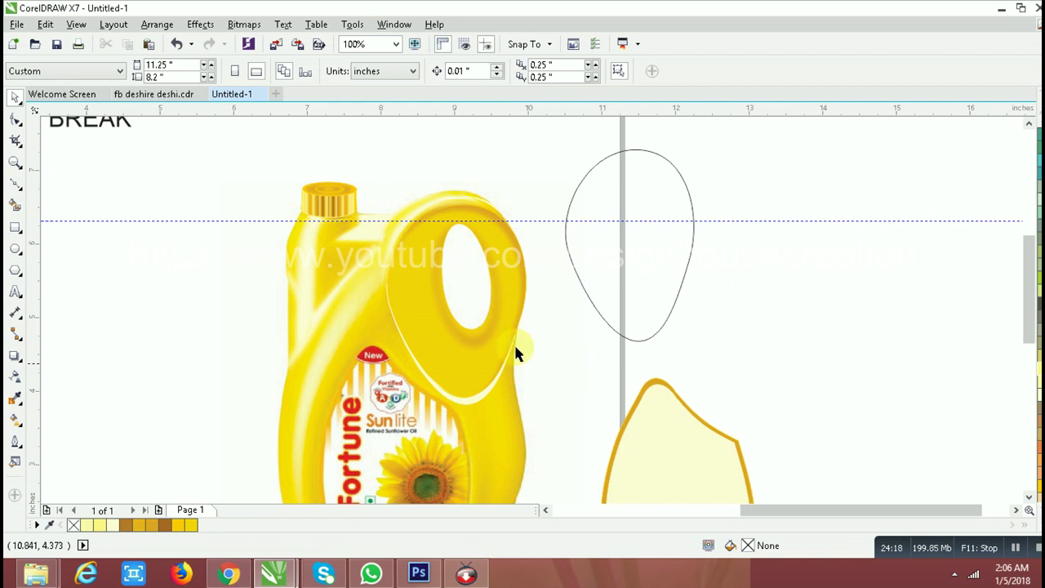
{"action": "left_click", "coordinate": [452, 364]}
{"action": "left_click", "coordinate": [482, 375]}
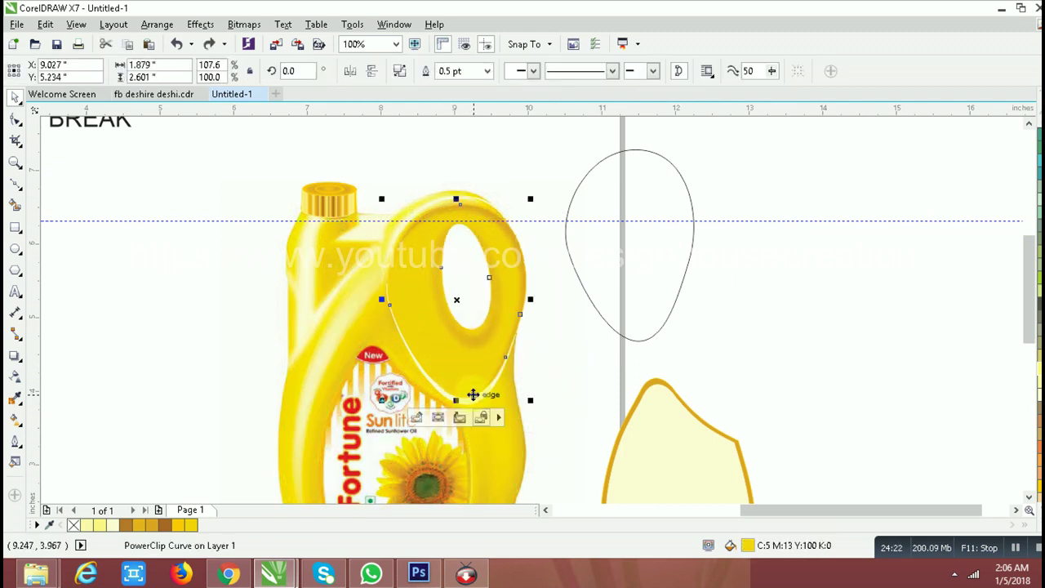
{"action": "scroll", "coordinate": [473, 400], "scroll_direction": "up", "scroll_amount": 2}
{"action": "left_click", "coordinate": [477, 413]}
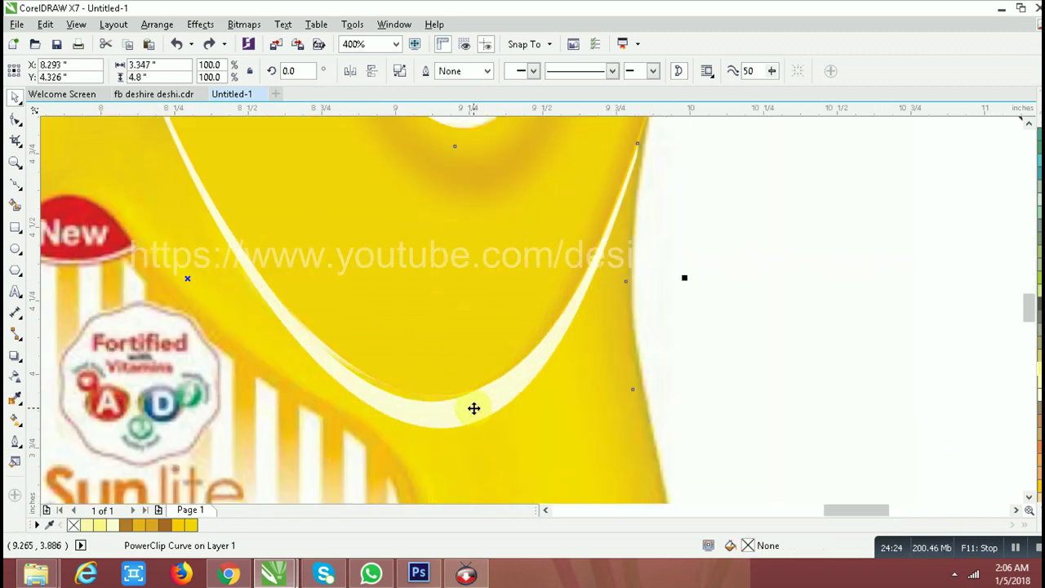
{"action": "left_click", "coordinate": [477, 404], "text": "ctrl"}
{"action": "scroll", "coordinate": [477, 397], "scroll_direction": "down", "scroll_amount": 1}
{"action": "scroll", "coordinate": [471, 401], "scroll_direction": "down", "scroll_amount": 1}
{"action": "left_click", "coordinate": [553, 385]}
{"action": "left_click", "coordinate": [462, 343]}
{"action": "left_click_drag", "start_coordinate": [468, 367], "coordinate": [473, 366]}
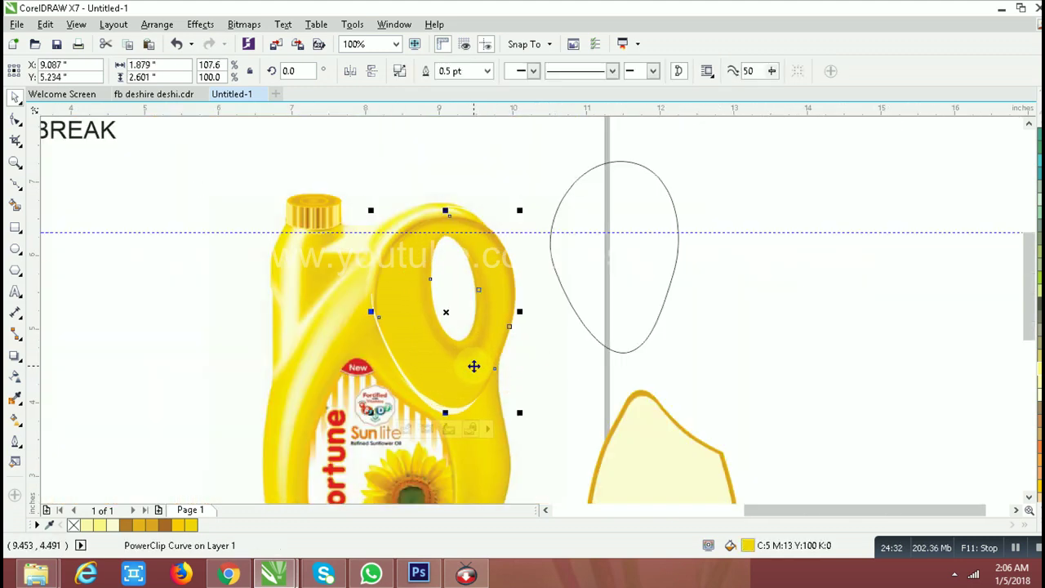
{"action": "key", "text": "ctrl+z"}
Reselect the jug artwork group.
{"action": "scroll", "coordinate": [463, 408], "scroll_direction": "up", "scroll_amount": 2}
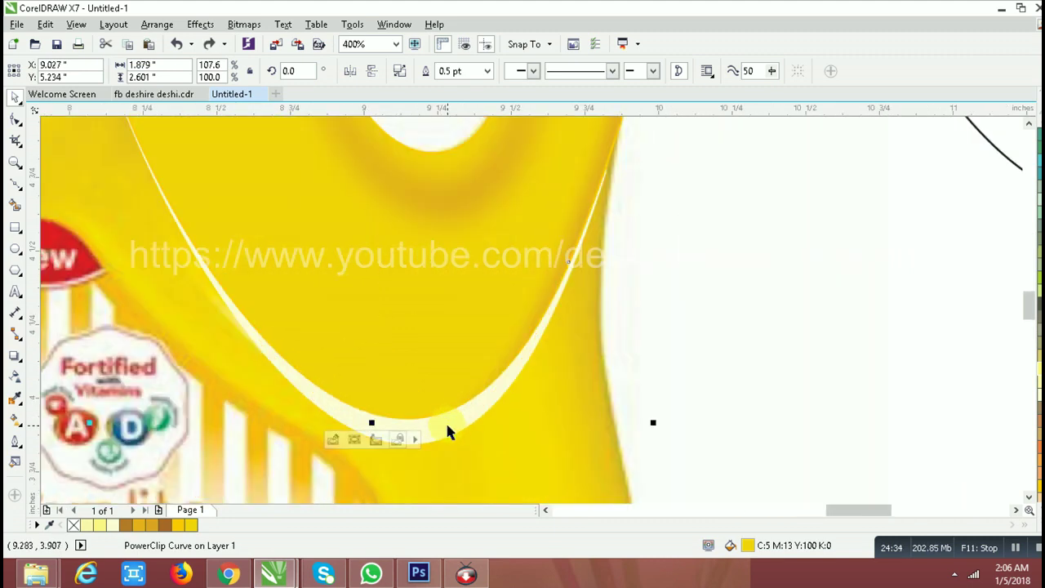
{"action": "left_click", "coordinate": [446, 425]}
{"action": "scroll", "coordinate": [443, 425], "scroll_direction": "down", "scroll_amount": 1}
{"action": "scroll", "coordinate": [433, 400], "scroll_direction": "down", "scroll_amount": 1}
{"action": "left_click", "coordinate": [406, 365]}
{"action": "right_click", "coordinate": [405, 365]}
{"action": "left_click", "coordinate": [355, 297]}
{"action": "left_click", "coordinate": [501, 351]}
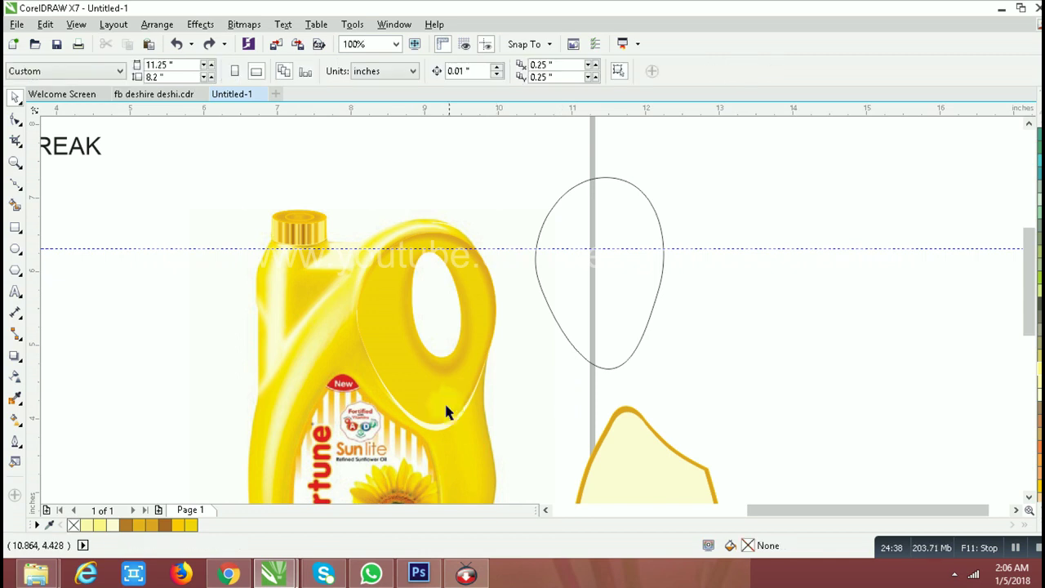
{"action": "left_click", "coordinate": [441, 426]}
{"action": "left_click", "coordinate": [446, 429]}
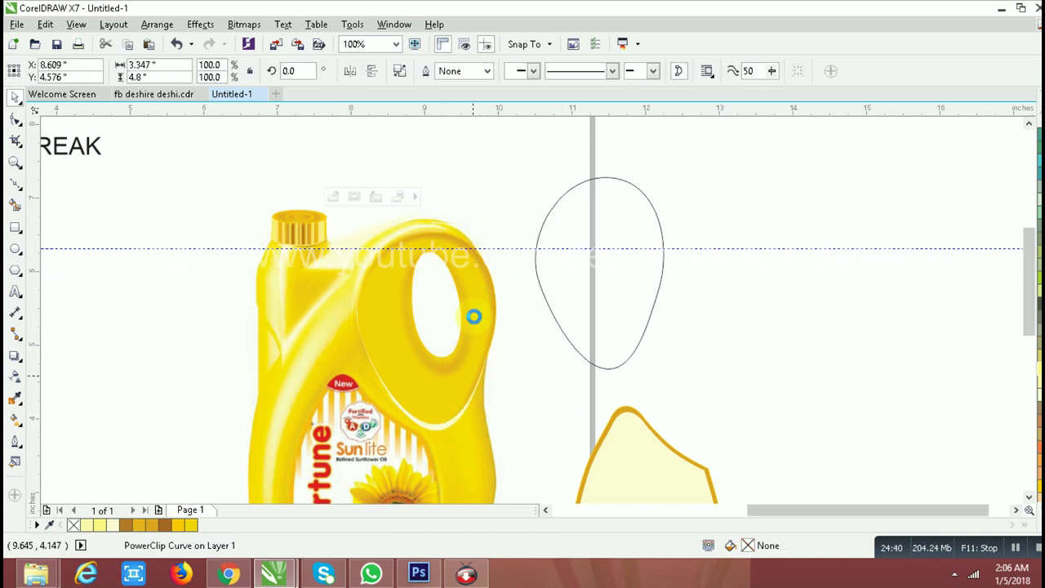
Isolate the handle curve and PowerClip it inside the jug artwork.
{"action": "left_click_drag", "start_coordinate": [339, 155], "coordinate": [519, 470]}
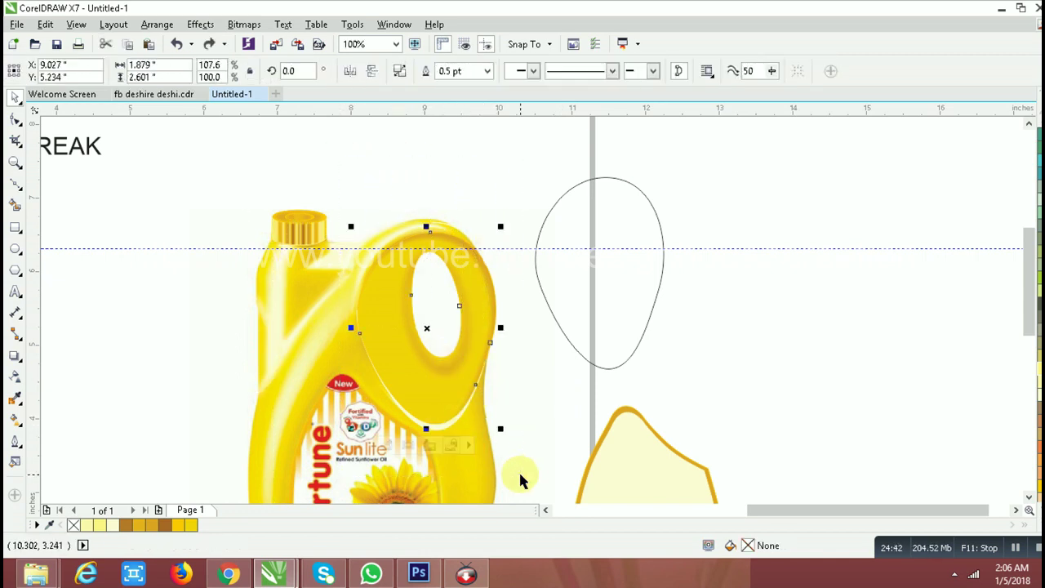
{"action": "right_click", "coordinate": [412, 247]}
{"action": "mouse_move", "coordinate": [465, 184]}
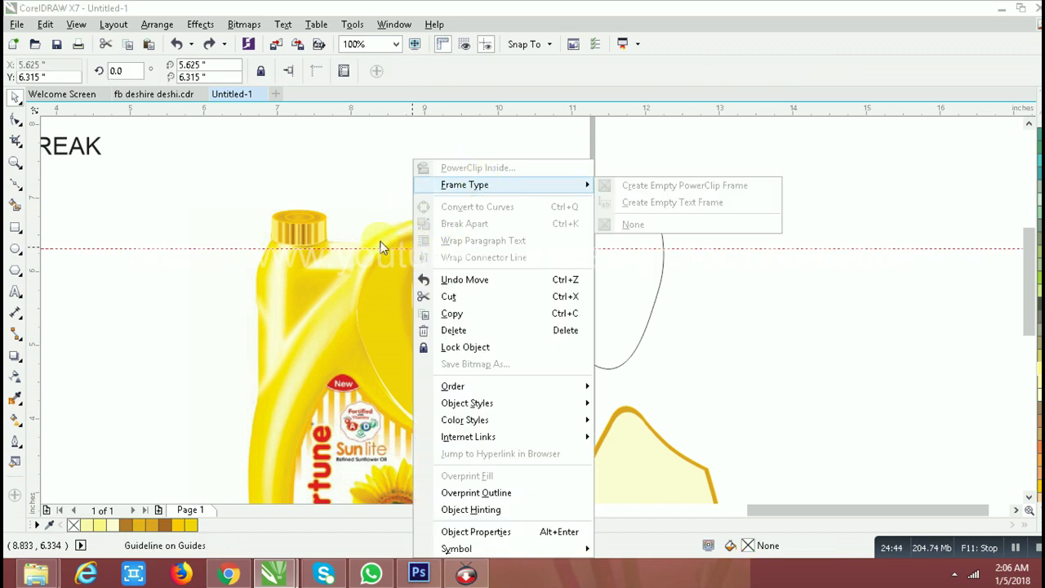
{"action": "left_click", "coordinate": [380, 247]}
{"action": "left_click_drag", "start_coordinate": [331, 132], "coordinate": [523, 441]}
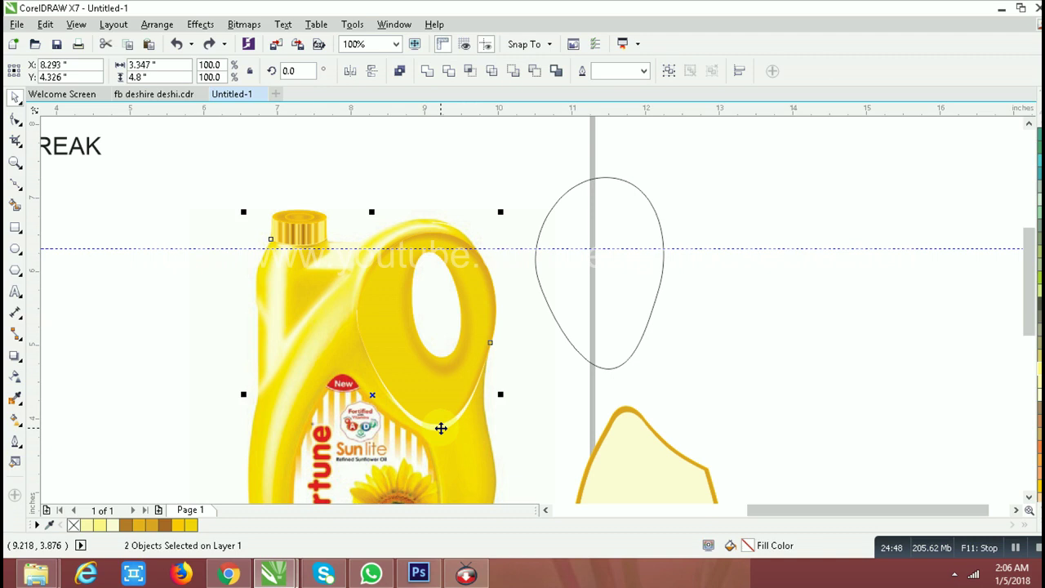
{"action": "left_click", "coordinate": [441, 428]}
{"action": "left_click", "coordinate": [444, 431]}
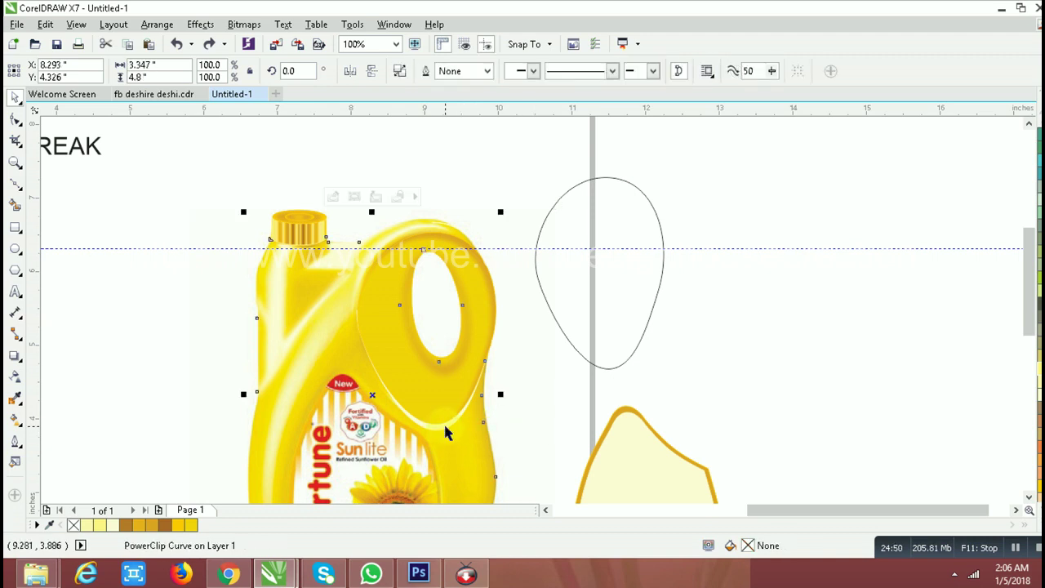
{"action": "left_click", "coordinate": [417, 248]}
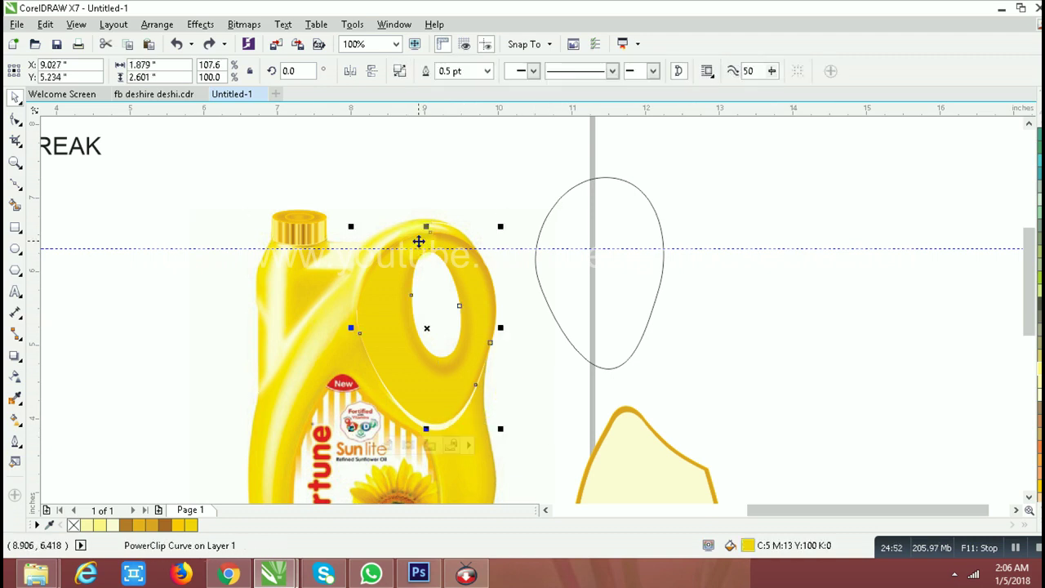
{"action": "right_click", "coordinate": [419, 238]}
{"action": "left_click", "coordinate": [479, 101]}
{"action": "left_click", "coordinate": [327, 296]}
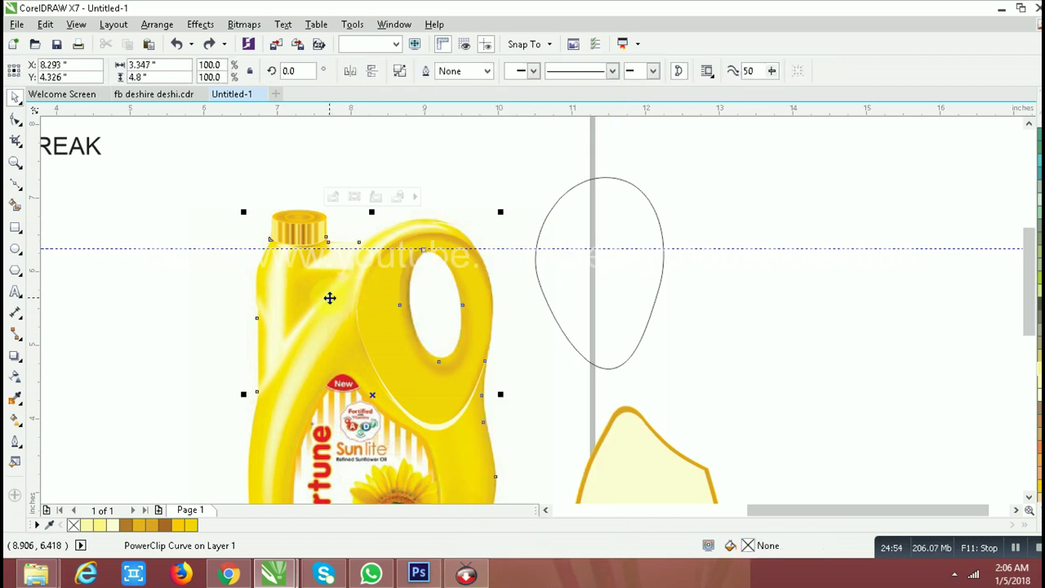
Zoom in on the handle and open the nested curve for editing.
{"action": "key", "text": "z"}
{"action": "left_click", "coordinate": [427, 280]}
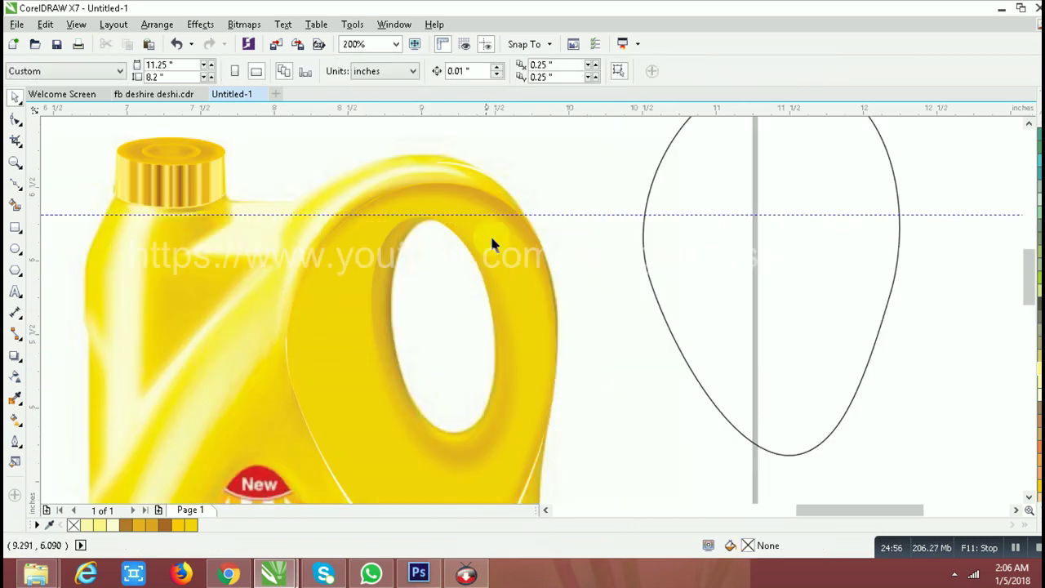
{"action": "key", "text": "space"}
{"action": "left_click", "coordinate": [457, 247], "text": "ctrl"}
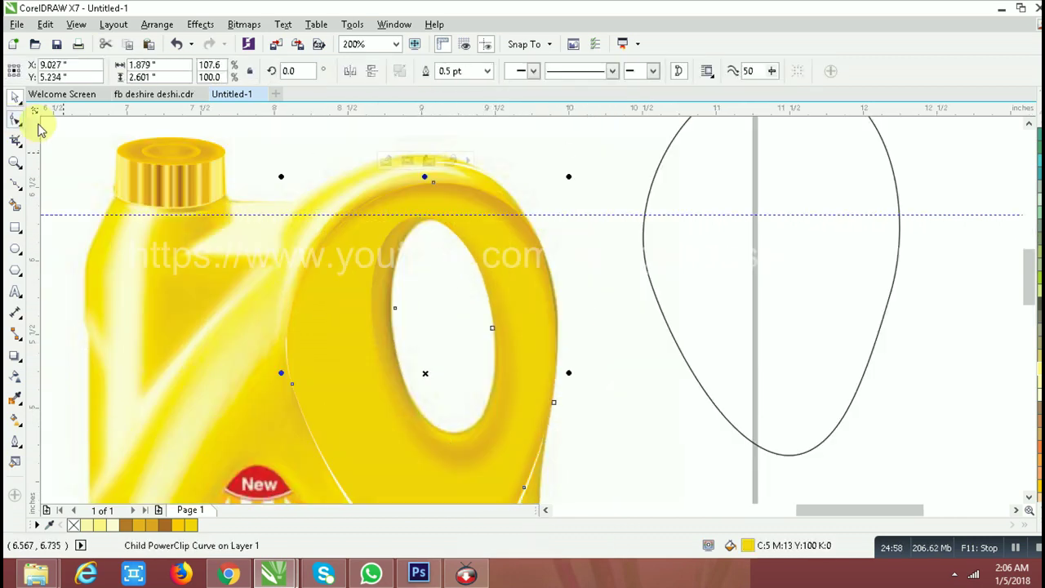
{"action": "key", "text": "F10"}
{"action": "key", "text": "space"}
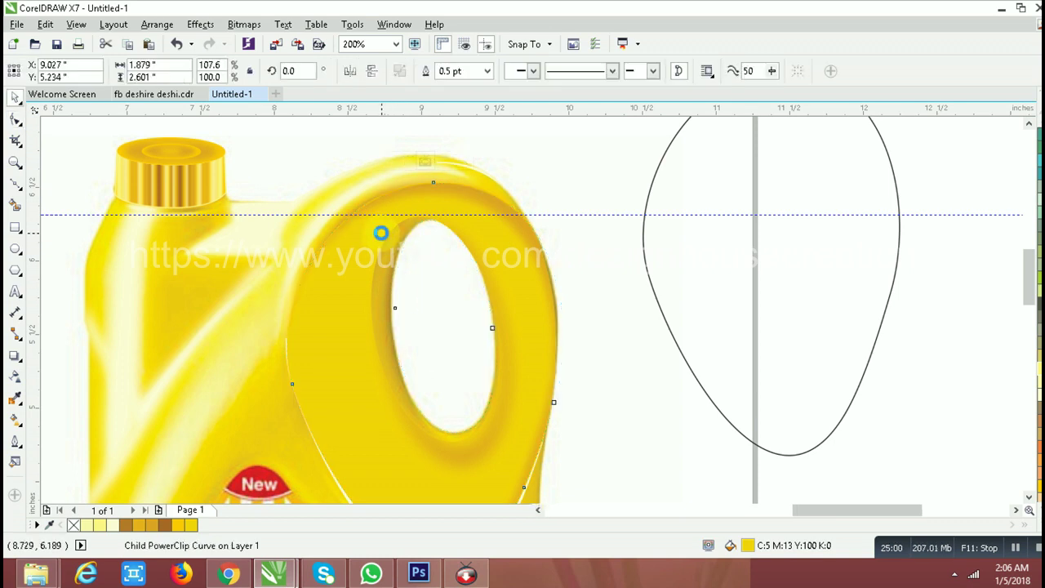
{"action": "key", "text": "F10"}
Exit PowerClip editing and reselect the nested handle curve, undoing a stray move.
{"action": "key", "text": "space"}
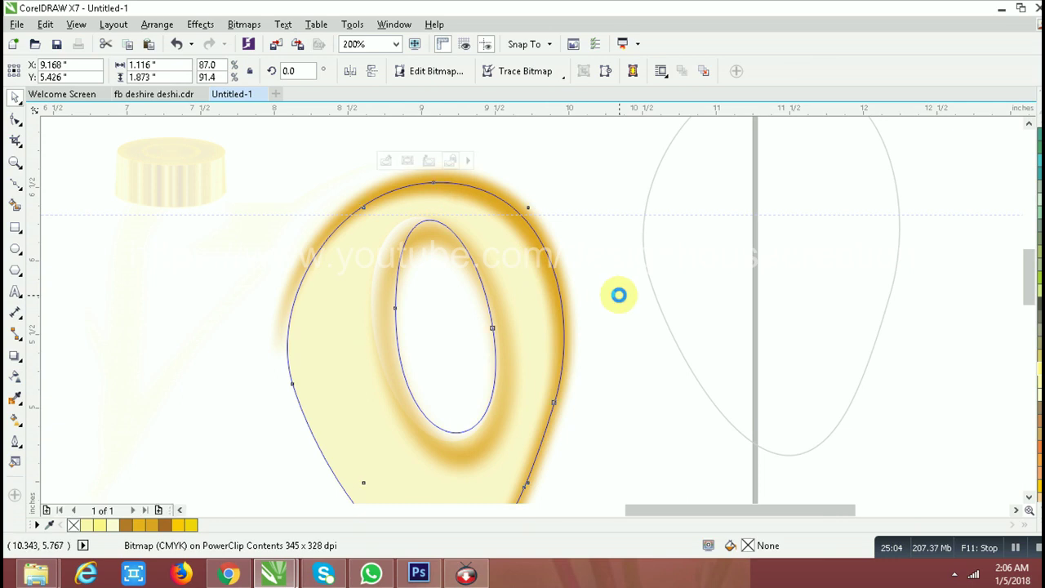
{"action": "left_click", "coordinate": [575, 292]}
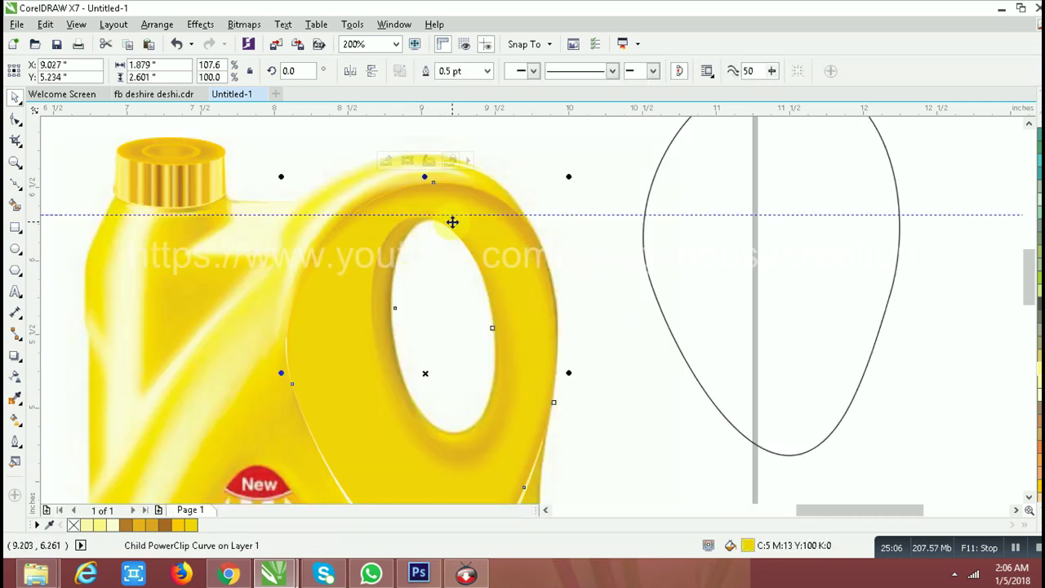
{"action": "scroll", "coordinate": [453, 222], "scroll_direction": "down", "scroll_amount": 2}
{"action": "left_click_drag", "start_coordinate": [465, 215], "coordinate": [596, 241]}
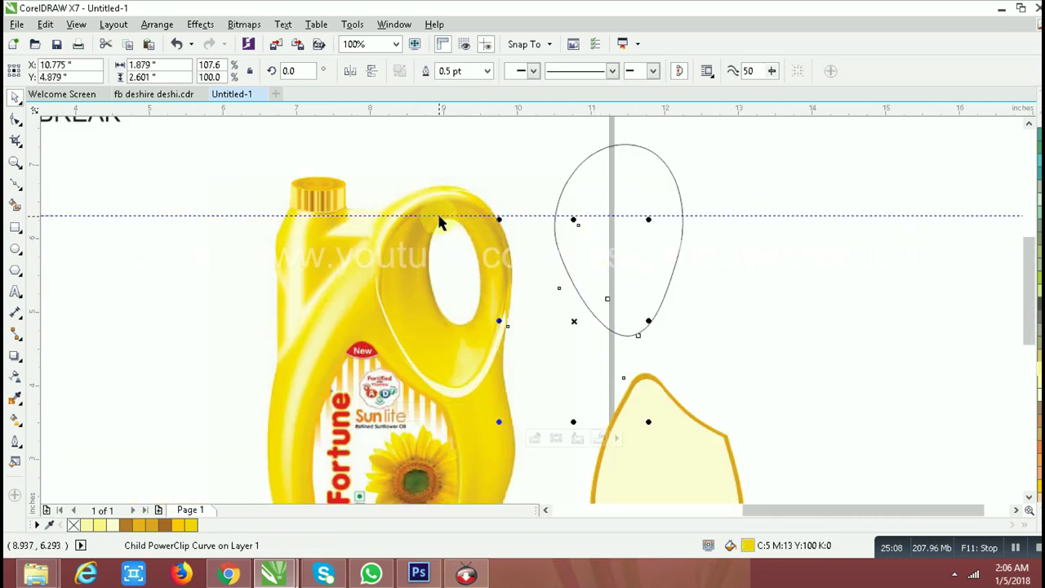
{"action": "key", "text": "ctrl+z"}
{"action": "left_click", "coordinate": [472, 215]}
{"action": "scroll", "coordinate": [467, 227], "scroll_direction": "up", "scroll_amount": 2}
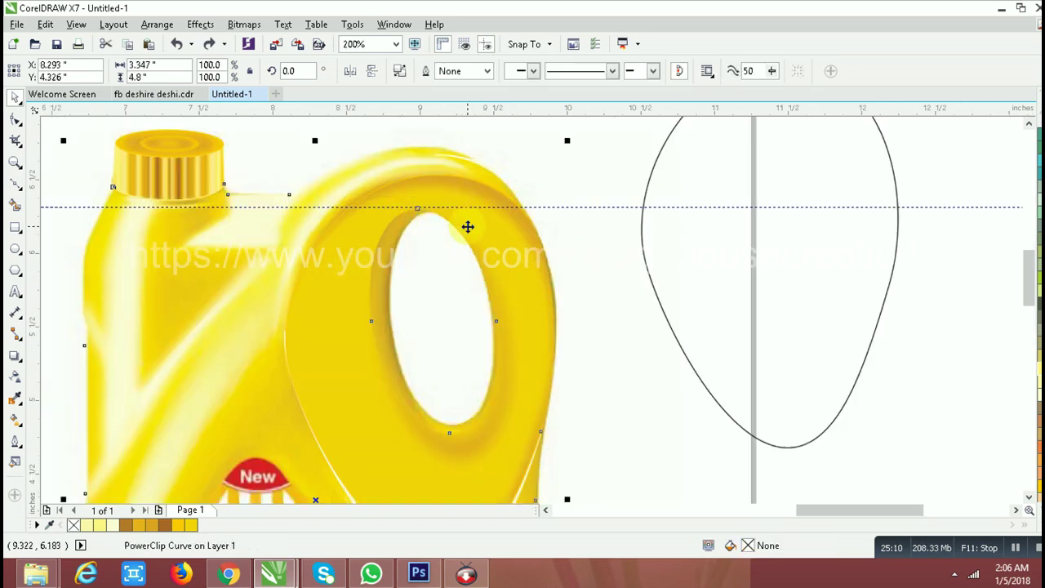
{"action": "left_click", "coordinate": [468, 226]}
Add nodes to the inner hole and reshape it to fit the handle opening.
{"action": "double_click", "coordinate": [423, 209]}
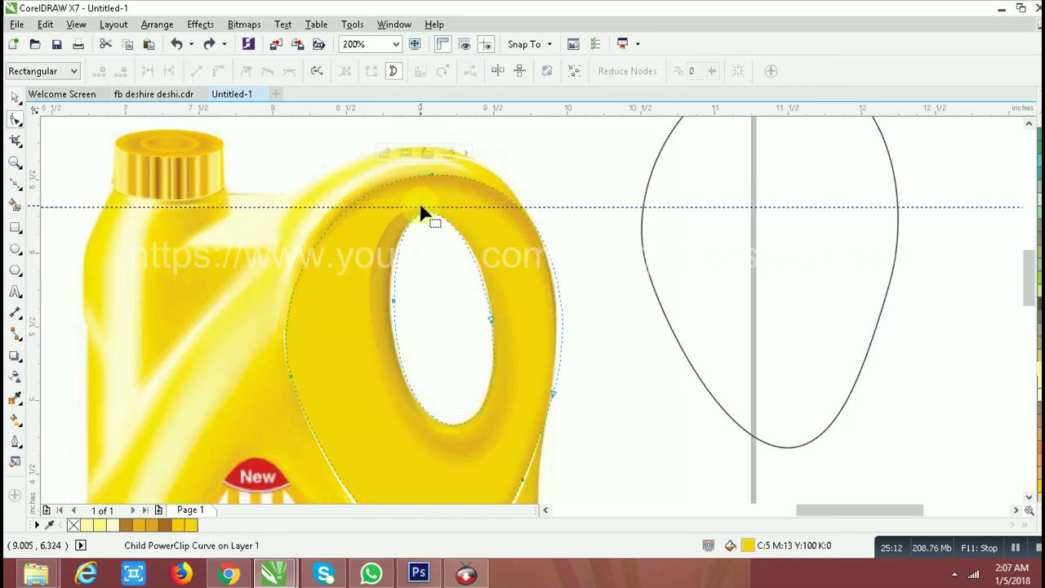
{"action": "key", "text": "space"}
{"action": "left_click", "coordinate": [20, 123]}
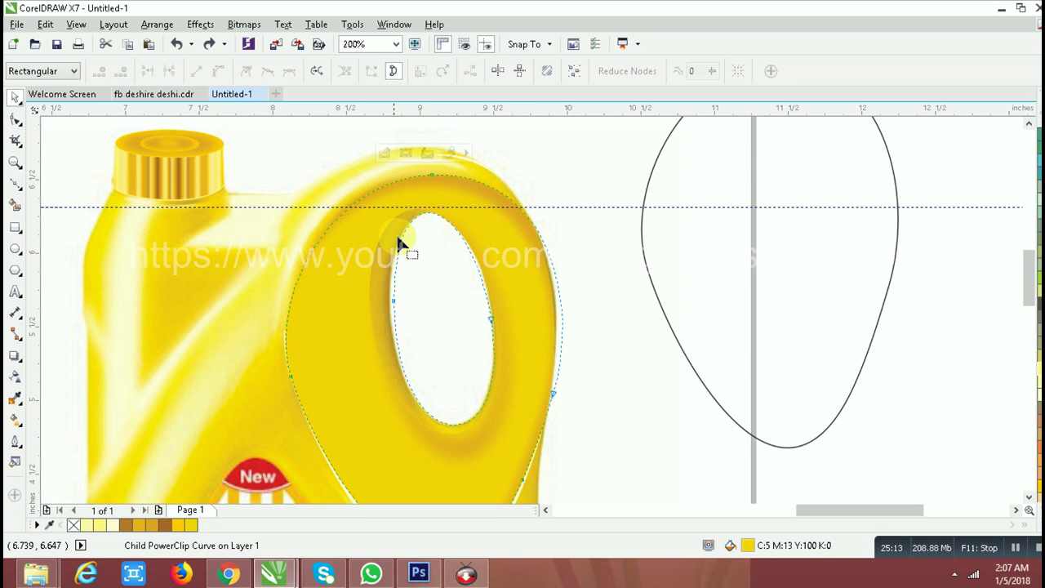
{"action": "left_click", "coordinate": [397, 299]}
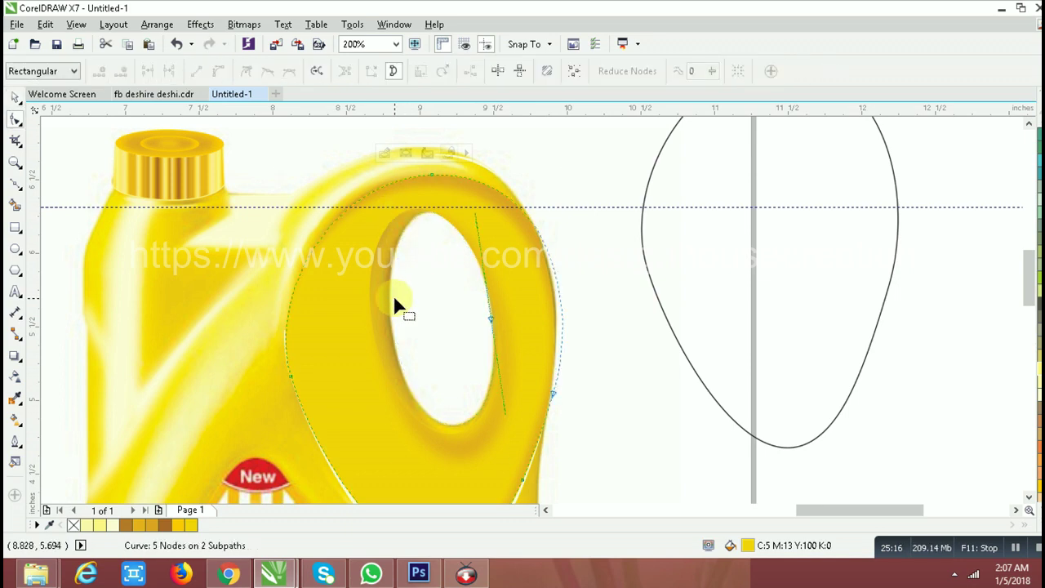
{"action": "double_click", "coordinate": [491, 316]}
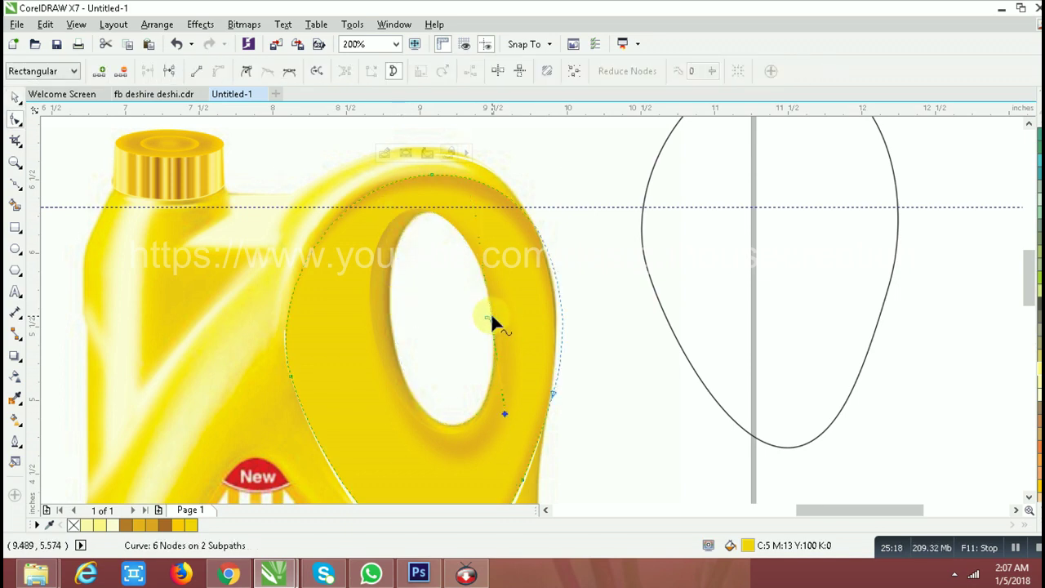
{"action": "left_click_drag", "start_coordinate": [491, 314], "coordinate": [486, 313]}
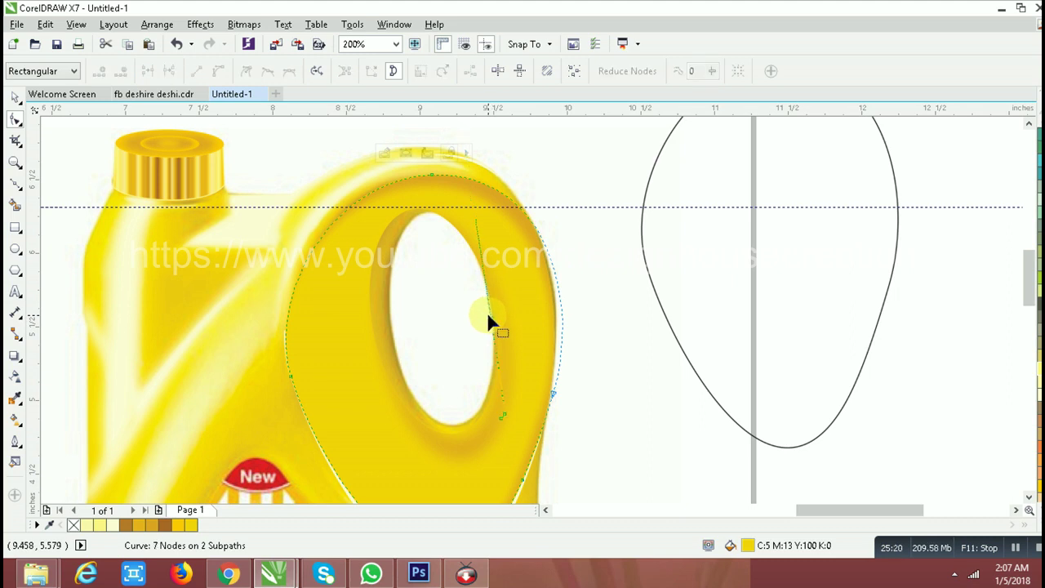
{"action": "left_click", "coordinate": [488, 314]}
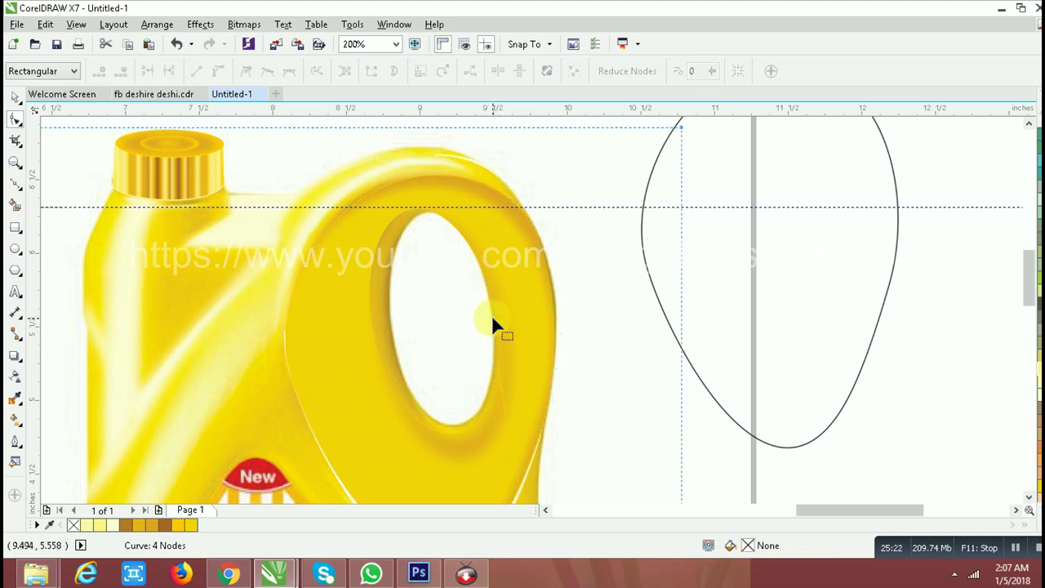
{"action": "left_click", "coordinate": [495, 315]}
{"action": "scroll", "coordinate": [496, 315], "scroll_direction": "down", "scroll_amount": 2}
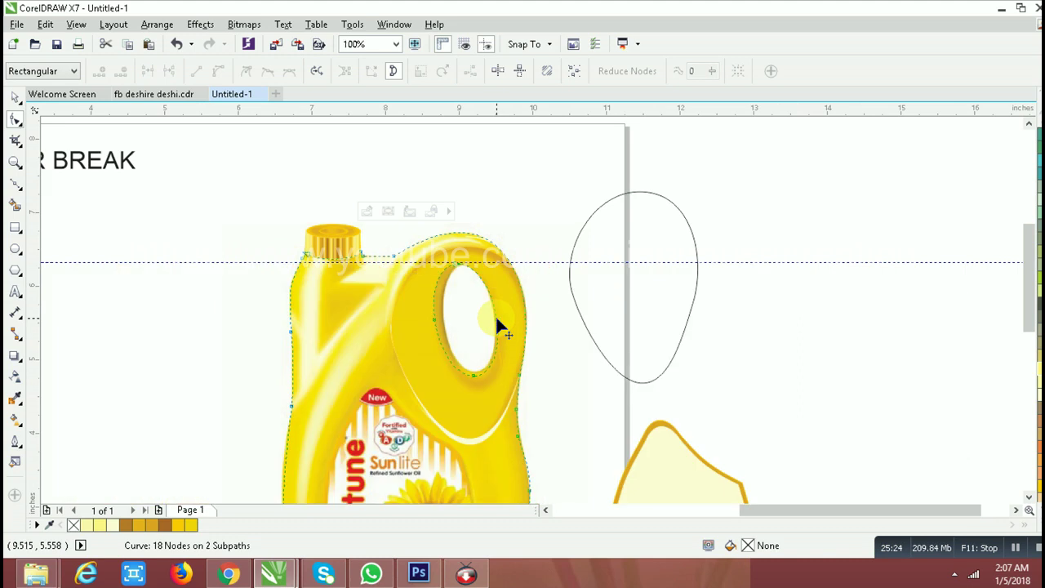
{"action": "key", "text": "space"}
{"action": "double_click", "coordinate": [486, 373]}
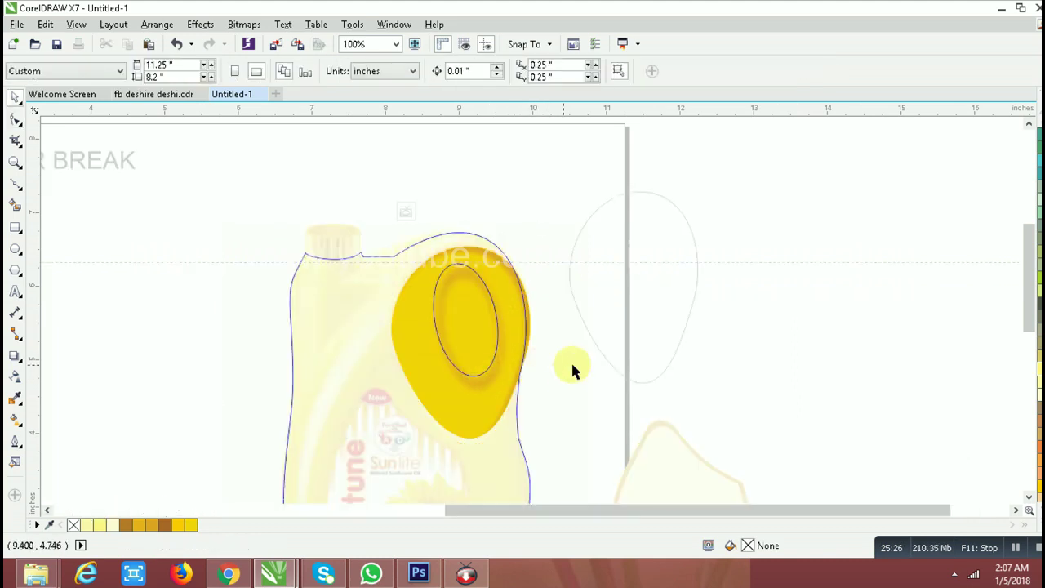
{"action": "scroll", "coordinate": [502, 366], "scroll_direction": "up", "scroll_amount": 2}
{"action": "left_click", "coordinate": [496, 358]}
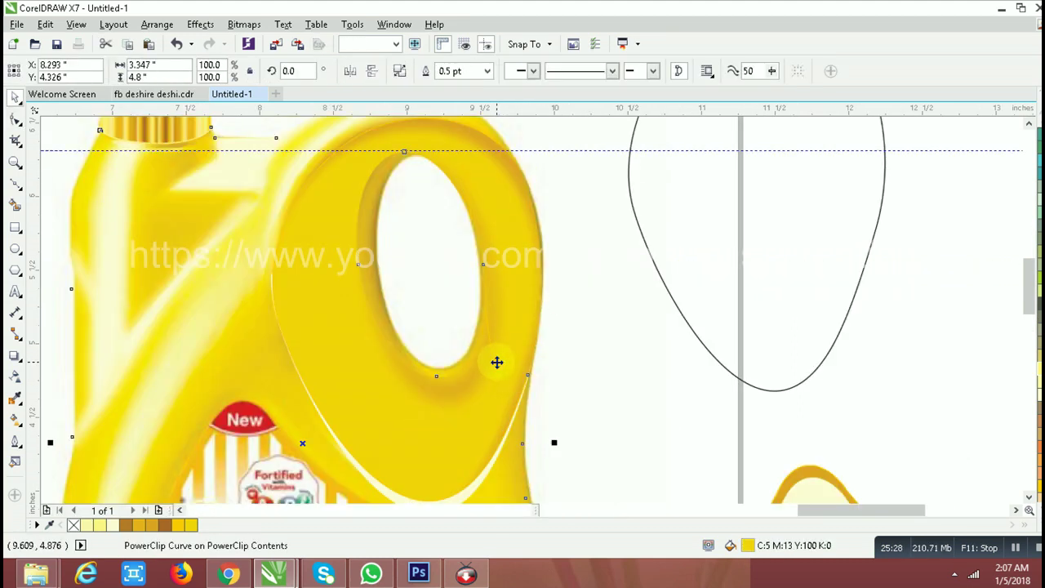
{"action": "left_click", "coordinate": [576, 399]}
{"action": "left_click", "coordinate": [485, 403]}
{"action": "double_click", "coordinate": [485, 403]}
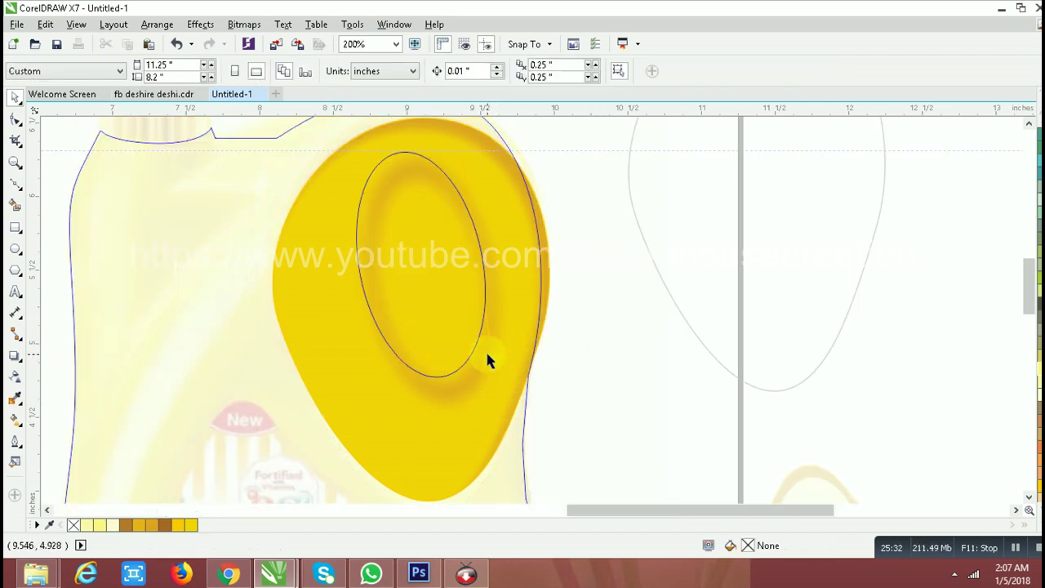
{"action": "key", "text": "F10"}
{"action": "left_click", "coordinate": [493, 361]}
{"action": "left_click", "coordinate": [474, 260]}
{"action": "key", "text": "Delete"}
{"action": "key", "text": "space"}
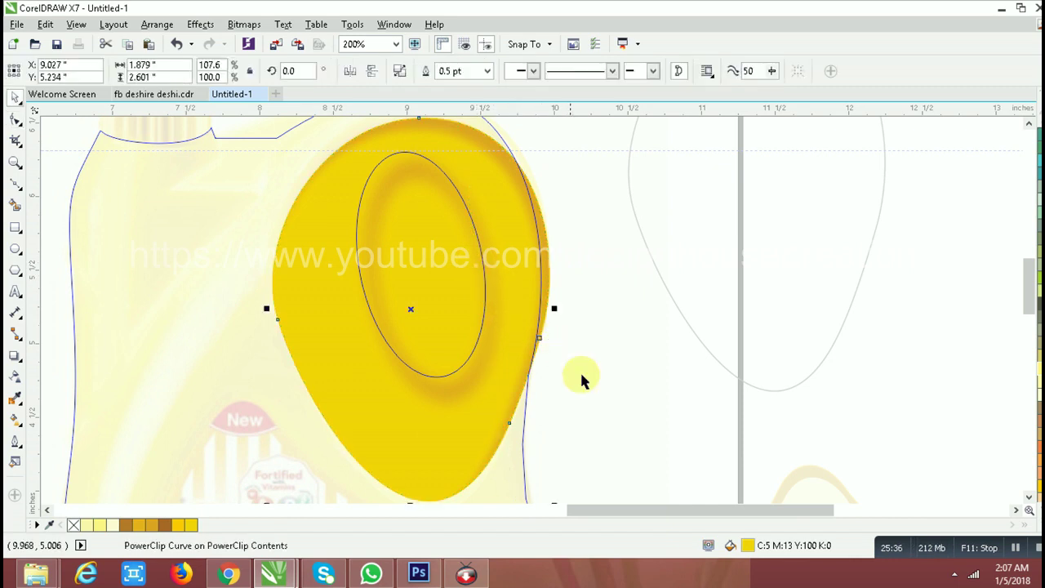
{"action": "left_click", "coordinate": [614, 400]}
{"action": "scroll", "coordinate": [591, 378], "scroll_direction": "down", "scroll_amount": 1}
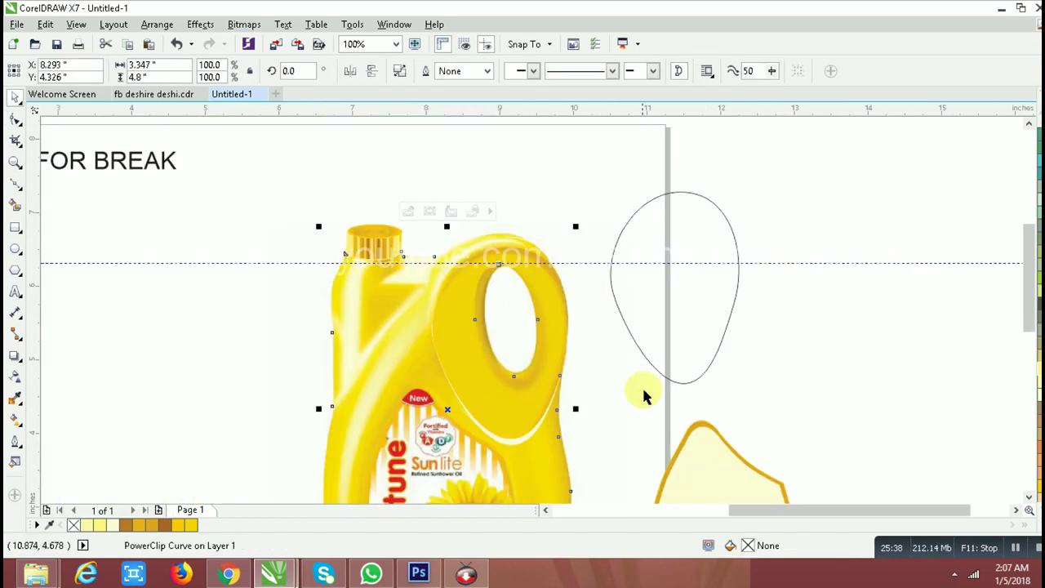
{"action": "left_click", "coordinate": [646, 394]}
{"action": "scroll", "coordinate": [543, 393], "scroll_direction": "down", "scroll_amount": 1}
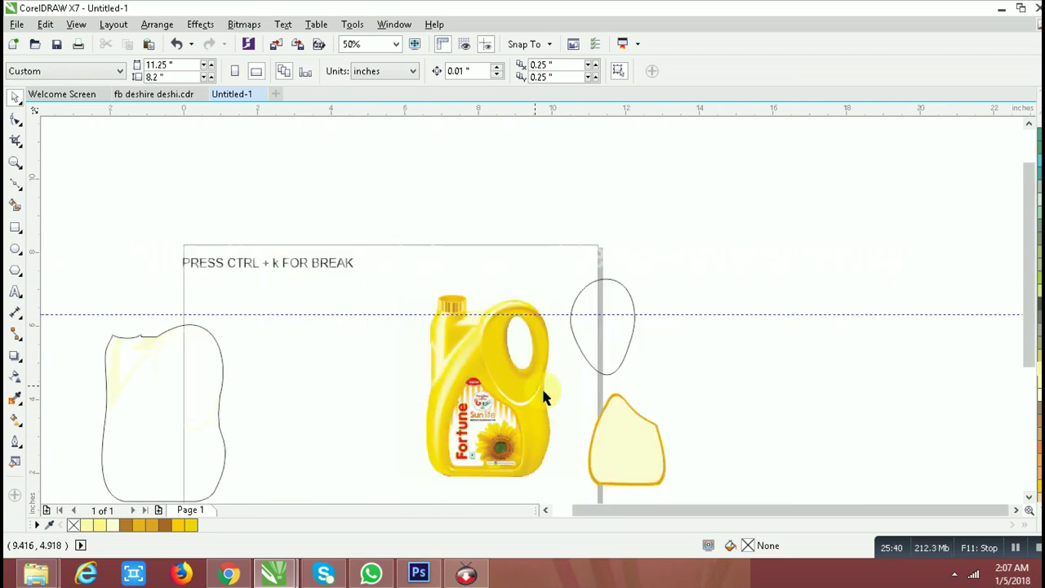
{"action": "scroll", "coordinate": [545, 398], "scroll_direction": "up", "scroll_amount": 1}
{"action": "left_click", "coordinate": [465, 289]}
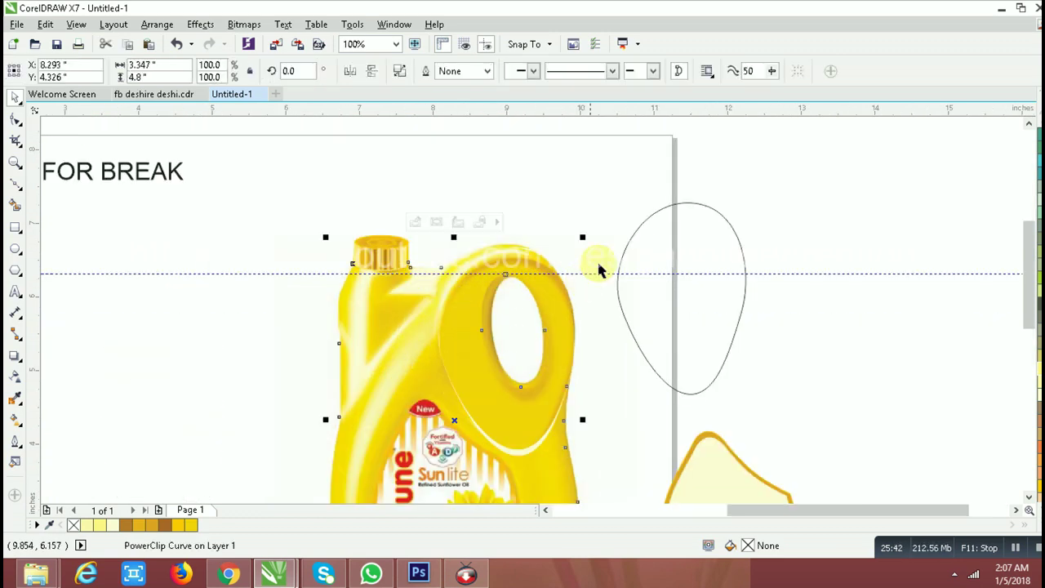
{"action": "left_click", "coordinate": [644, 267]}
Trim two offset ovals into a crescent and fill it light yellow.
{"action": "scroll", "coordinate": [658, 271], "scroll_direction": "up", "scroll_amount": 1}
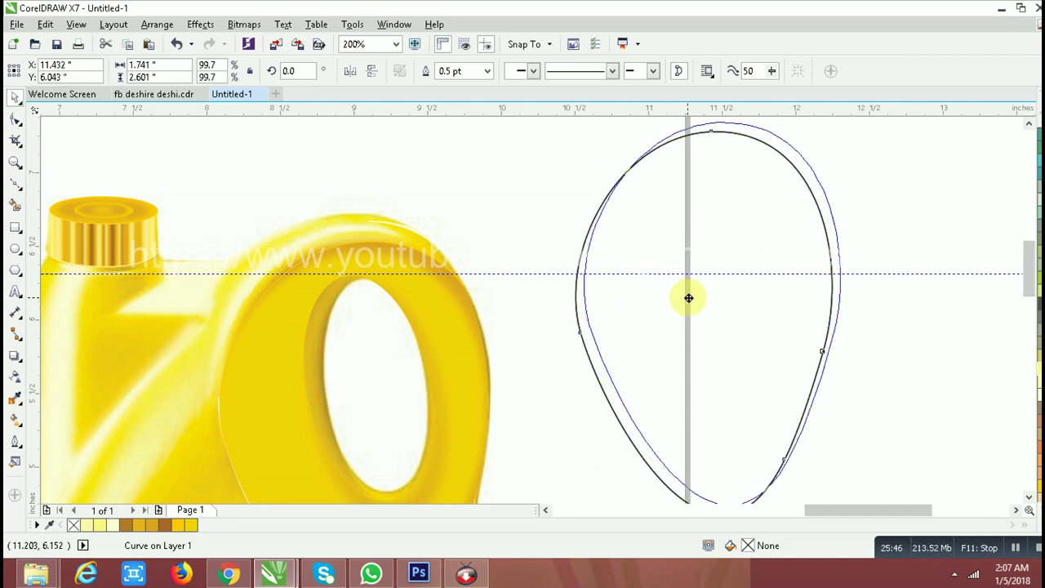
{"action": "left_click_drag", "start_coordinate": [685, 305], "coordinate": [691, 300]}
{"action": "left_click", "coordinate": [583, 274]}
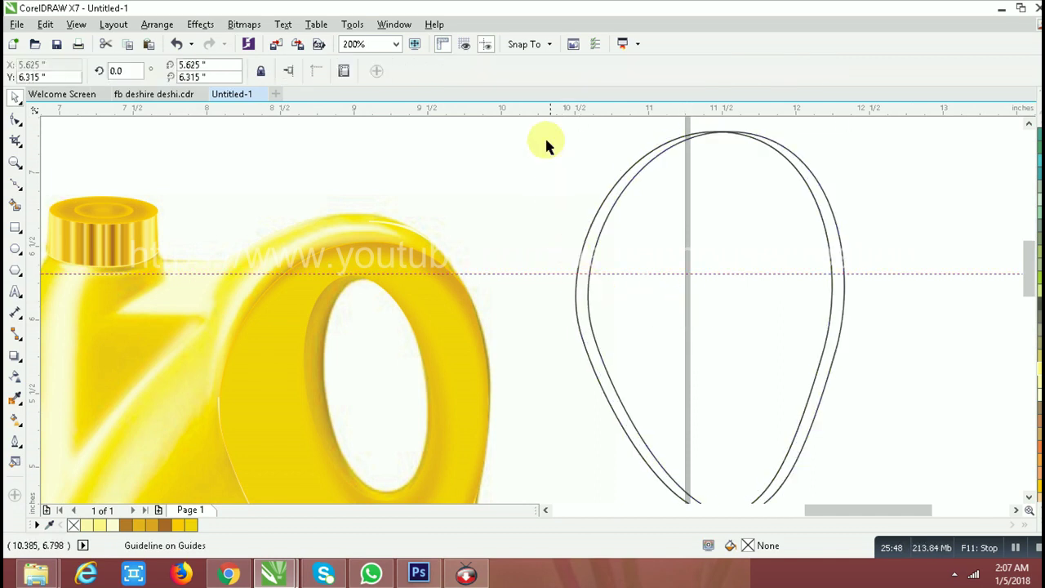
{"action": "left_click", "coordinate": [610, 236]}
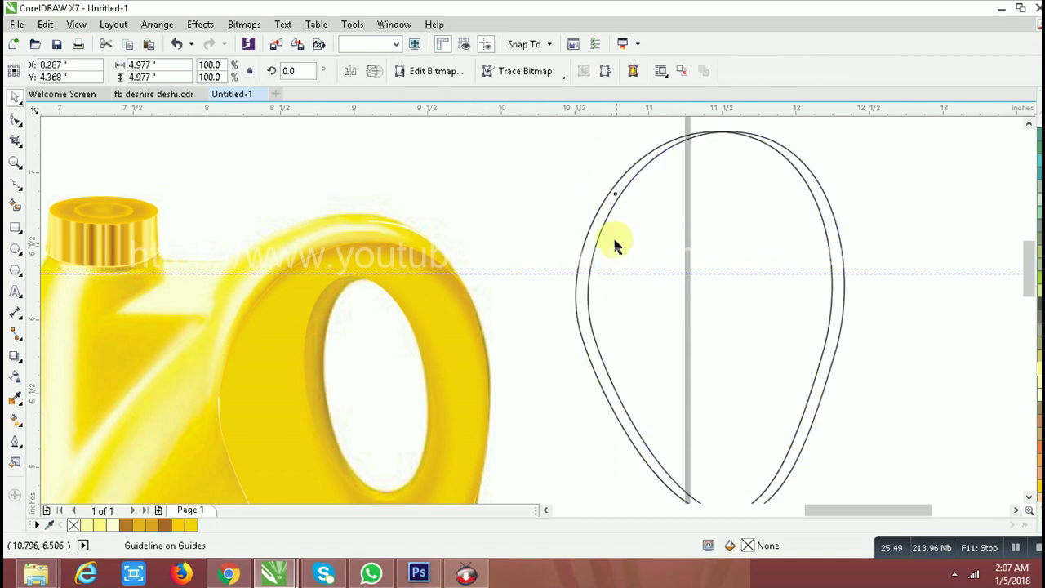
{"action": "left_click", "coordinate": [665, 157]}
{"action": "left_click", "coordinate": [659, 152], "text": "shift"}
{"action": "left_click", "coordinate": [449, 71]}
{"action": "left_click_drag", "start_coordinate": [609, 190], "coordinate": [502, 170]}
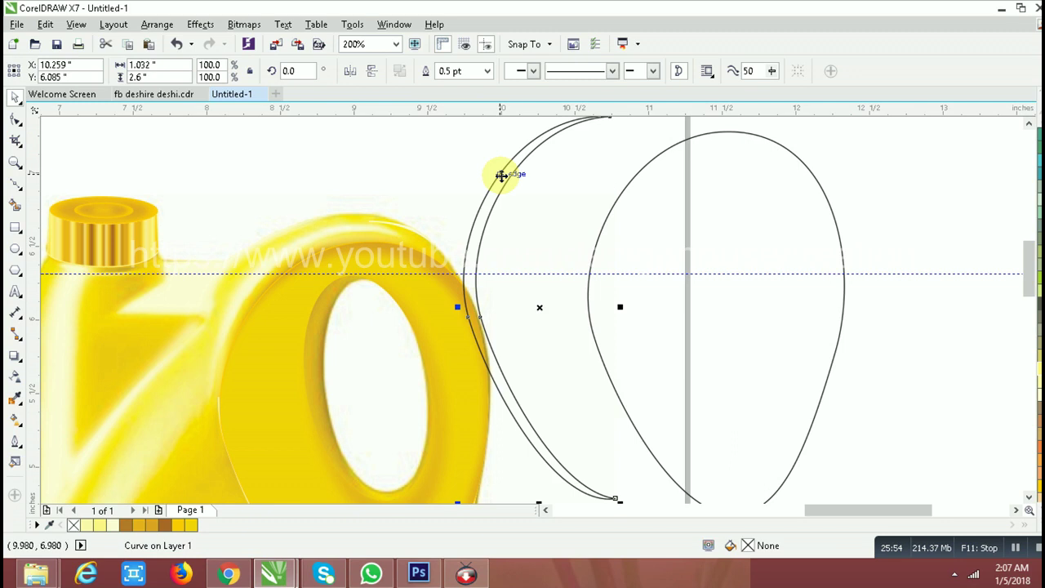
{"action": "left_click", "coordinate": [104, 526]}
Convert the crescent to a bitmap and give it a 15-pixel Gaussian blur.
{"action": "left_click", "coordinate": [244, 24]}
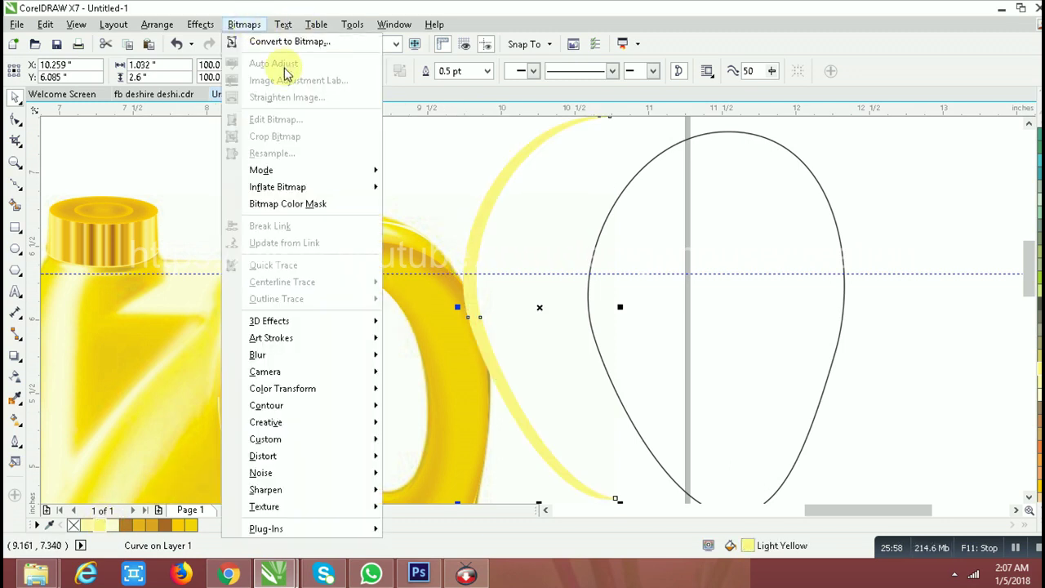
{"action": "left_click", "coordinate": [299, 41]}
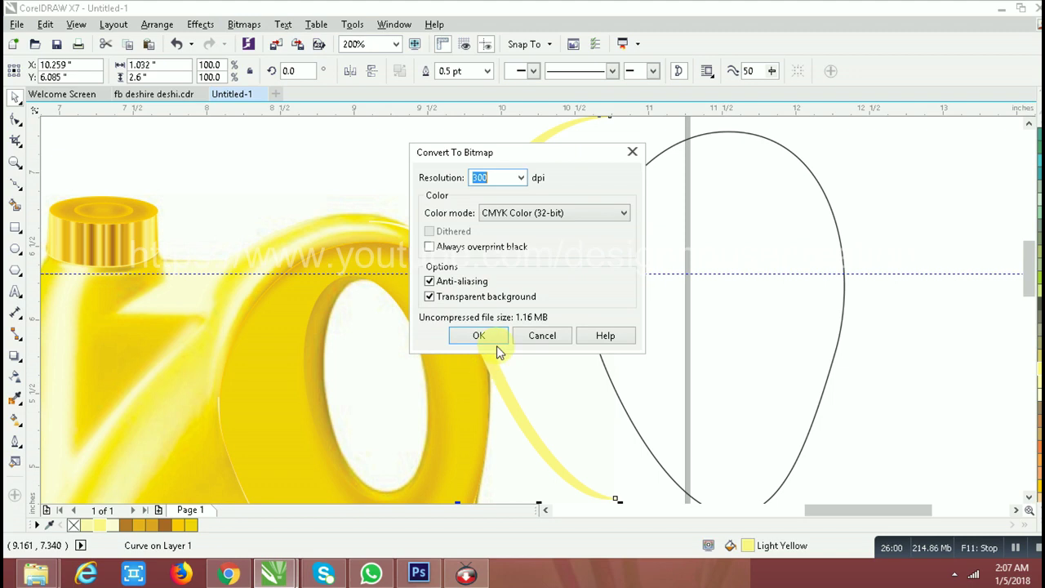
{"action": "left_click", "coordinate": [494, 340]}
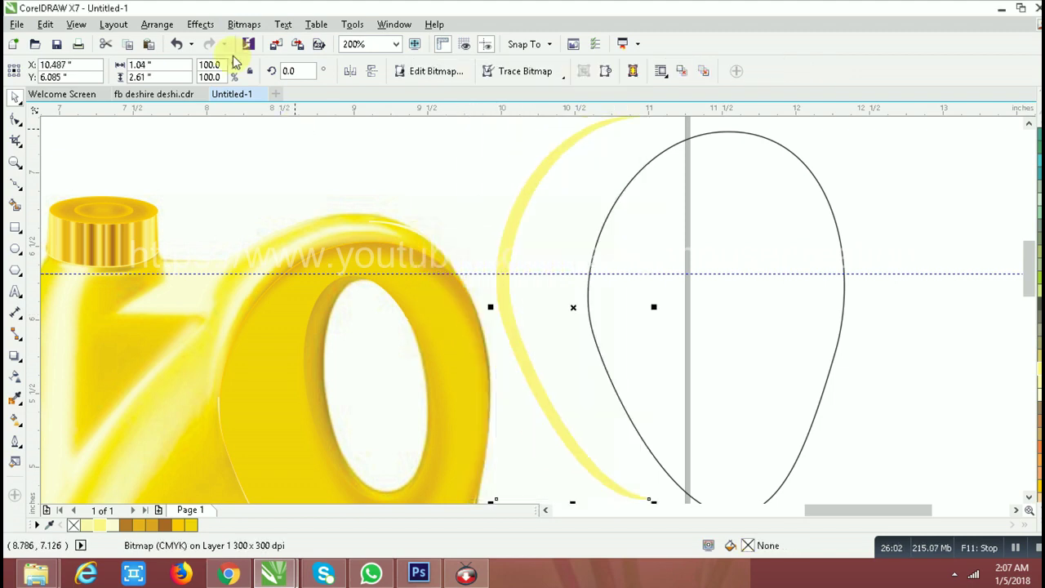
{"action": "left_click", "coordinate": [244, 24]}
{"action": "mouse_move", "coordinate": [258, 354]}
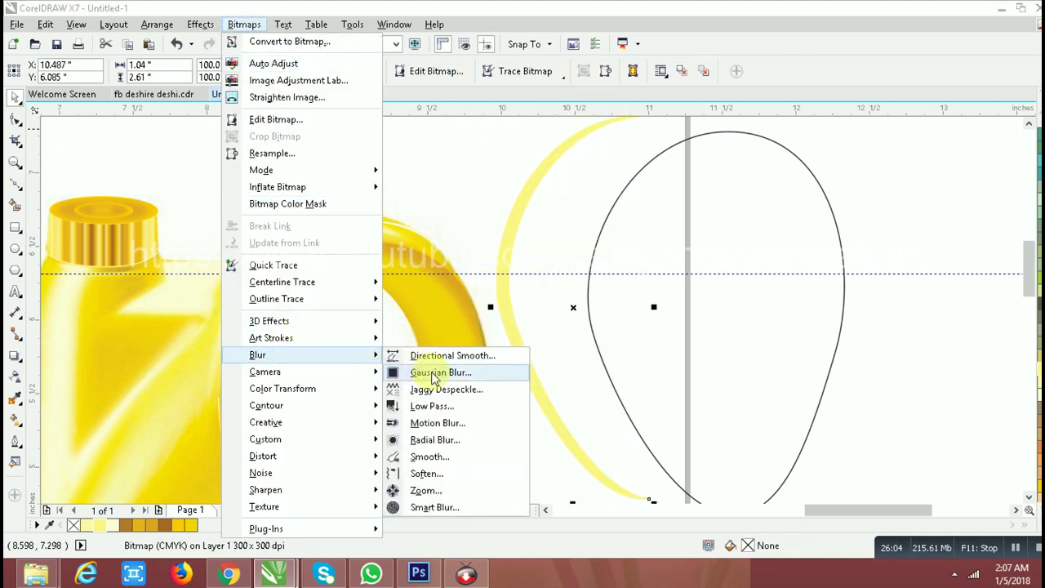
{"action": "left_click", "coordinate": [437, 372]}
{"action": "left_click_drag", "start_coordinate": [435, 360], "coordinate": [442, 360]}
{"action": "left_click", "coordinate": [575, 412]}
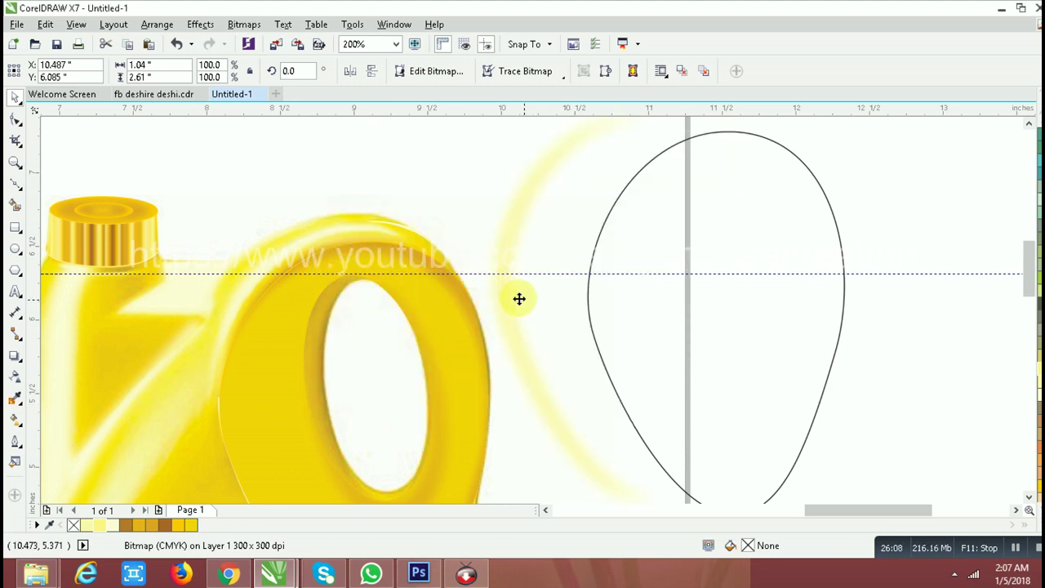
PowerClip the blurred crescent inside the jug shape.
{"action": "right_click", "coordinate": [510, 314]}
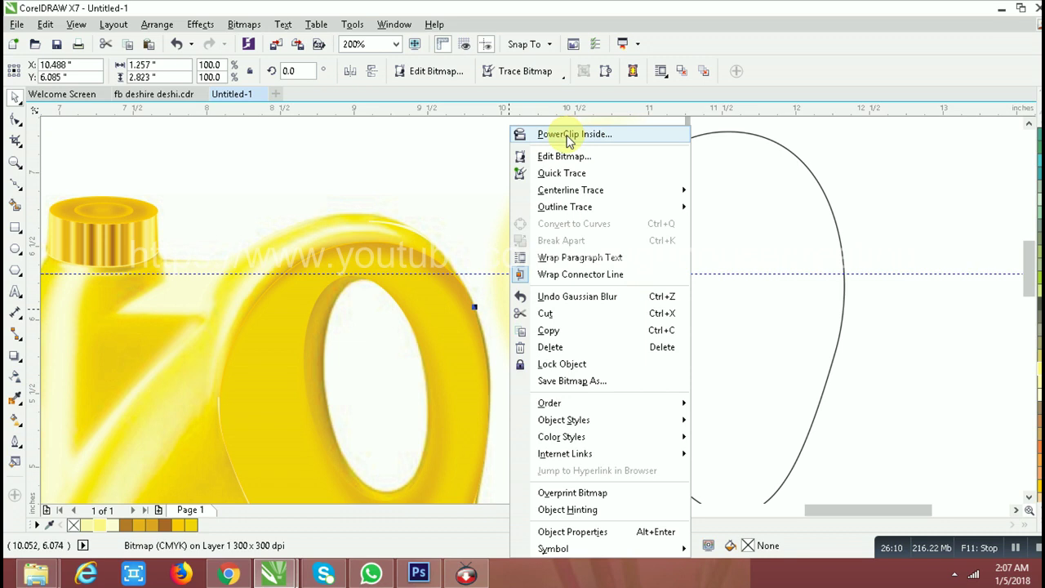
{"action": "left_click", "coordinate": [569, 133]}
{"action": "left_click", "coordinate": [233, 379]}
{"action": "scroll", "coordinate": [291, 316], "scroll_direction": "down", "scroll_amount": 2}
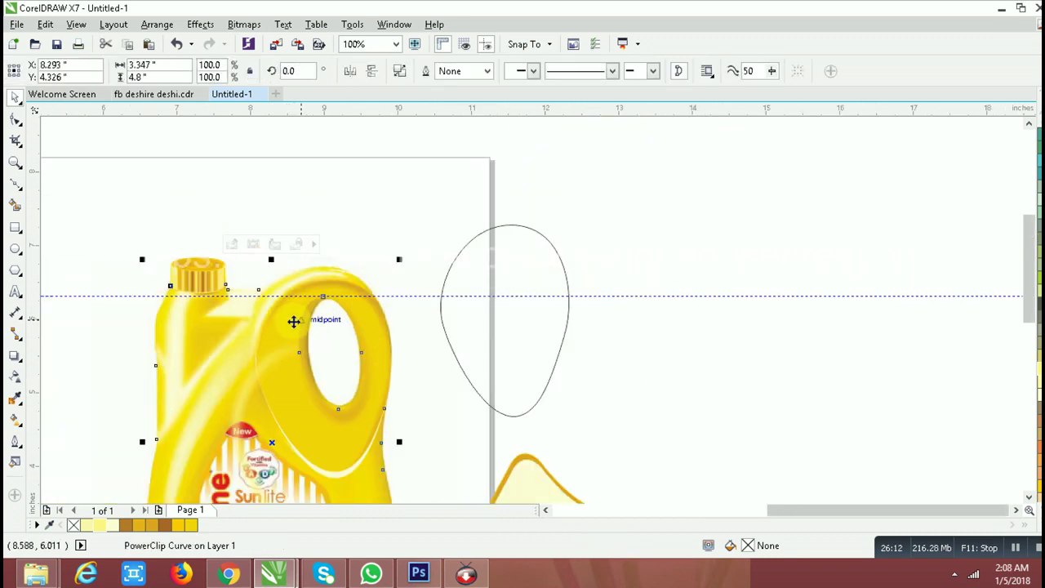
PowerClip the blurred highlight bitmap inside the jug's handle curve.
{"action": "left_click", "coordinate": [274, 365], "text": "ctrl"}
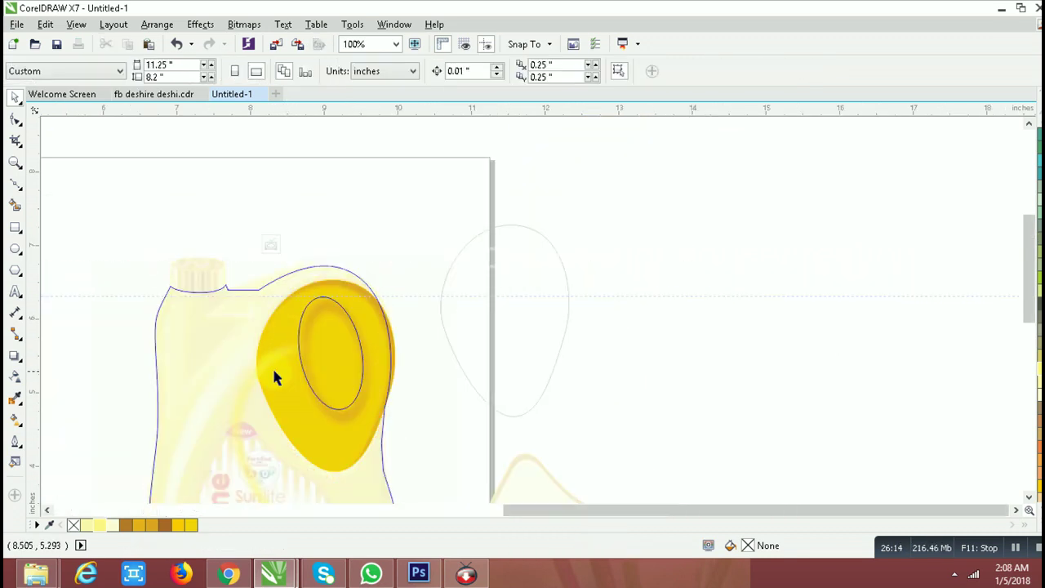
{"action": "right_click", "coordinate": [264, 366]}
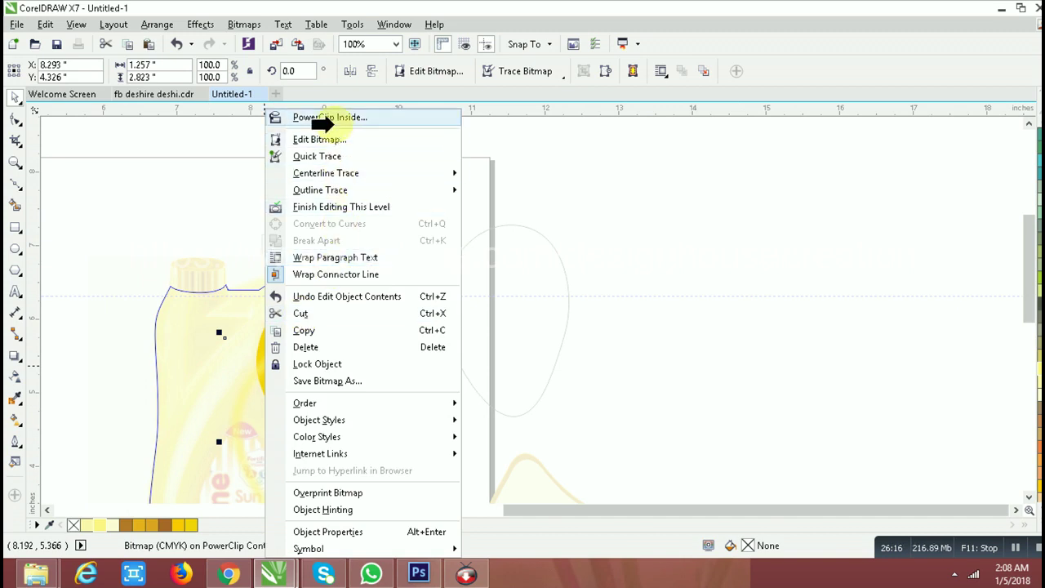
{"action": "left_click", "coordinate": [326, 120]}
{"action": "left_click", "coordinate": [278, 315]}
Move the highlight bitmap up along the handle, then nudge it slightly left.
{"action": "left_click", "coordinate": [276, 351]}
{"action": "left_click_drag", "start_coordinate": [273, 353], "coordinate": [287, 327]}
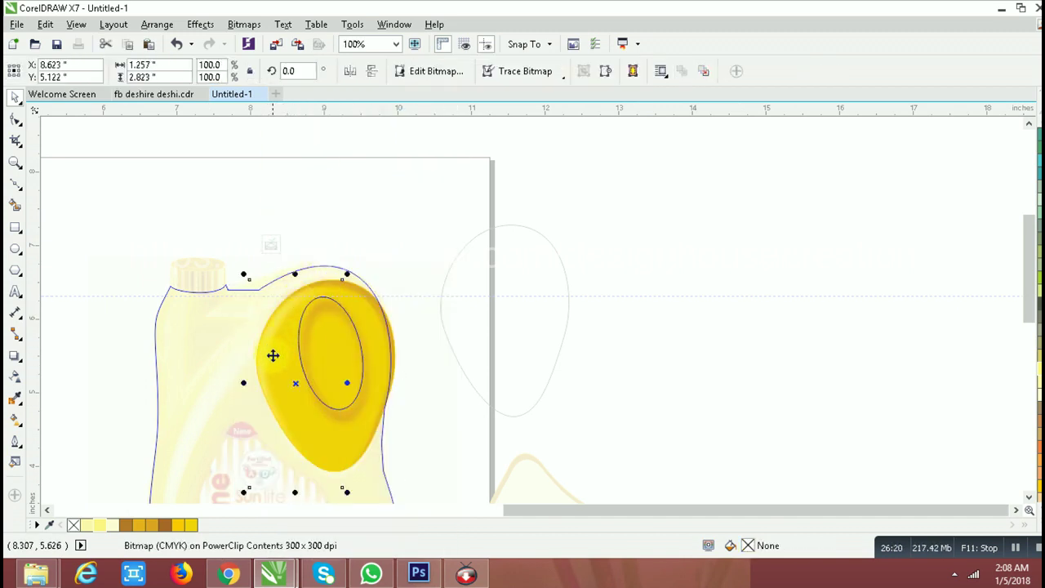
{"action": "scroll", "coordinate": [273, 355], "scroll_direction": "up", "scroll_amount": 2}
{"action": "left_click_drag", "start_coordinate": [262, 356], "coordinate": [261, 338]}
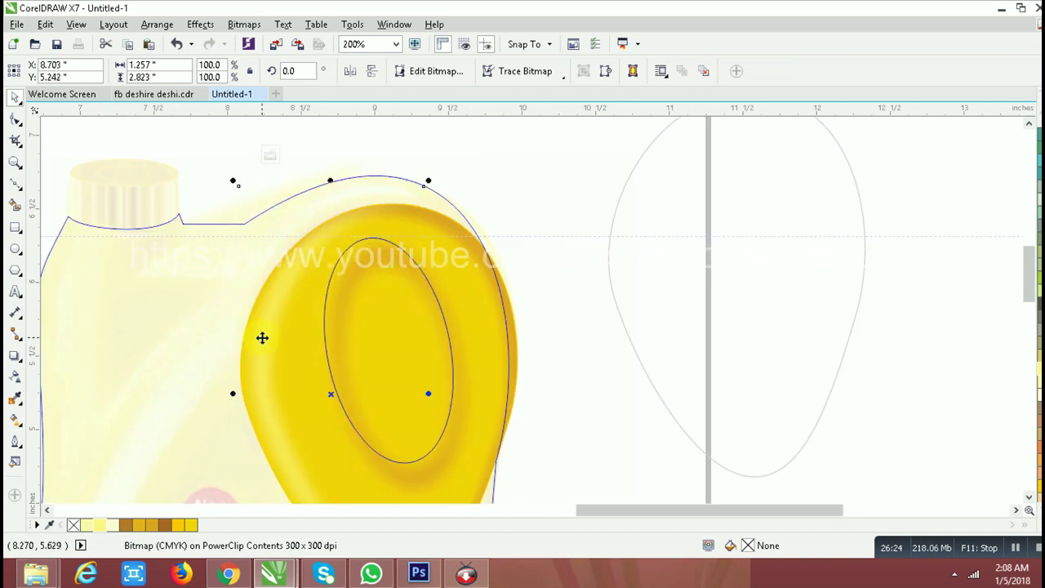
{"action": "left_click", "coordinate": [272, 354]}
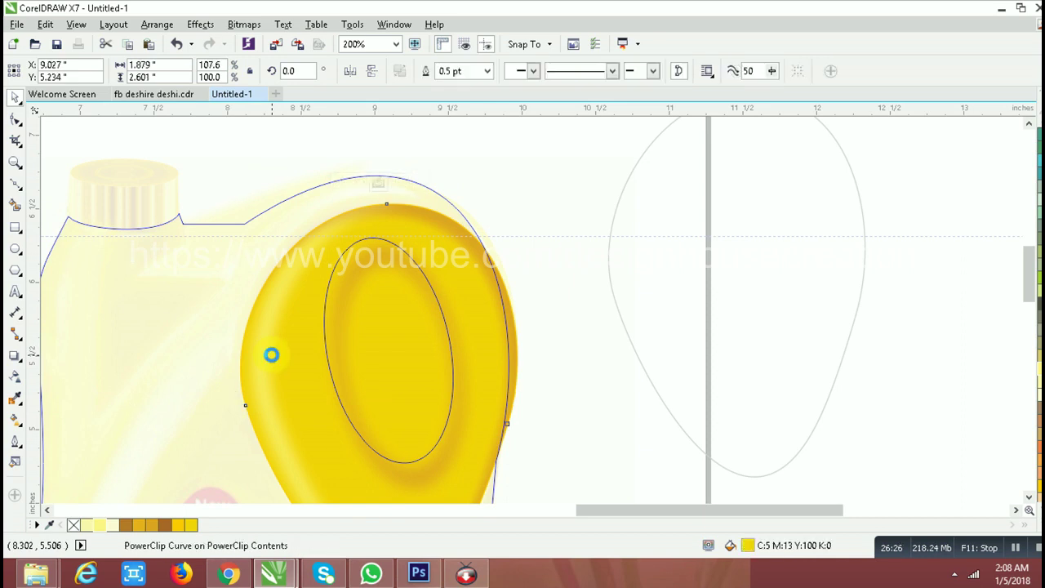
{"action": "left_click", "coordinate": [265, 353]}
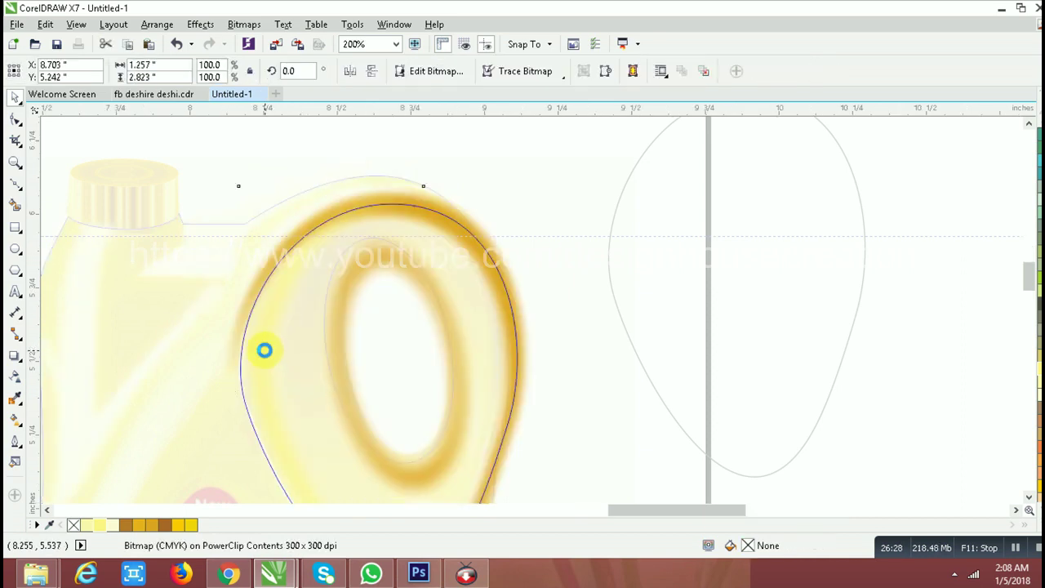
{"action": "scroll", "coordinate": [262, 347], "scroll_direction": "up", "scroll_amount": 2}
{"action": "left_click_drag", "start_coordinate": [258, 337], "coordinate": [297, 334]}
Step back to the handle container and finish editing the PowerClip contents.
{"action": "scroll", "coordinate": [294, 334], "scroll_direction": "down", "scroll_amount": 1}
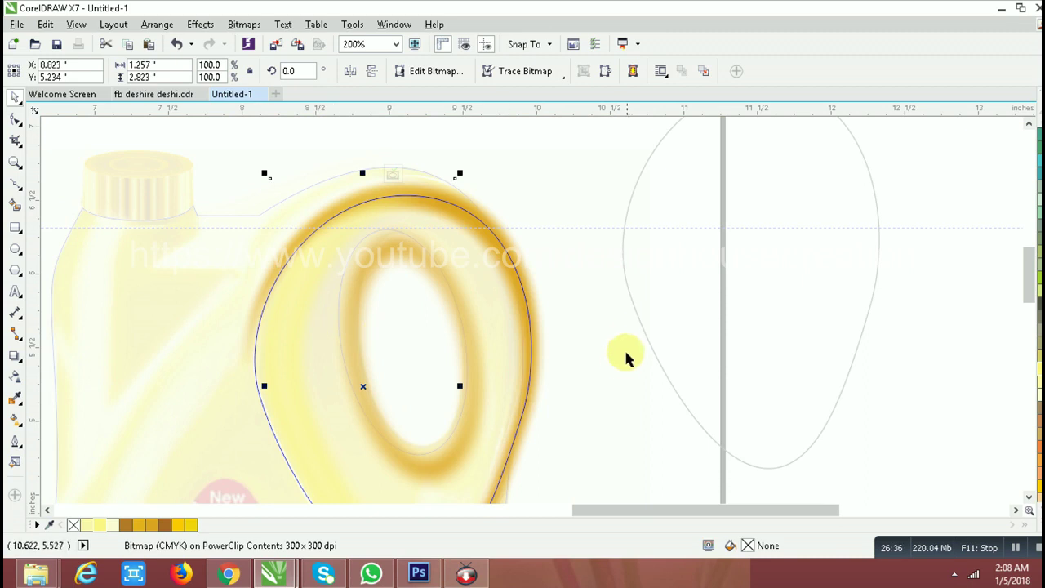
{"action": "key", "text": "Tab"}
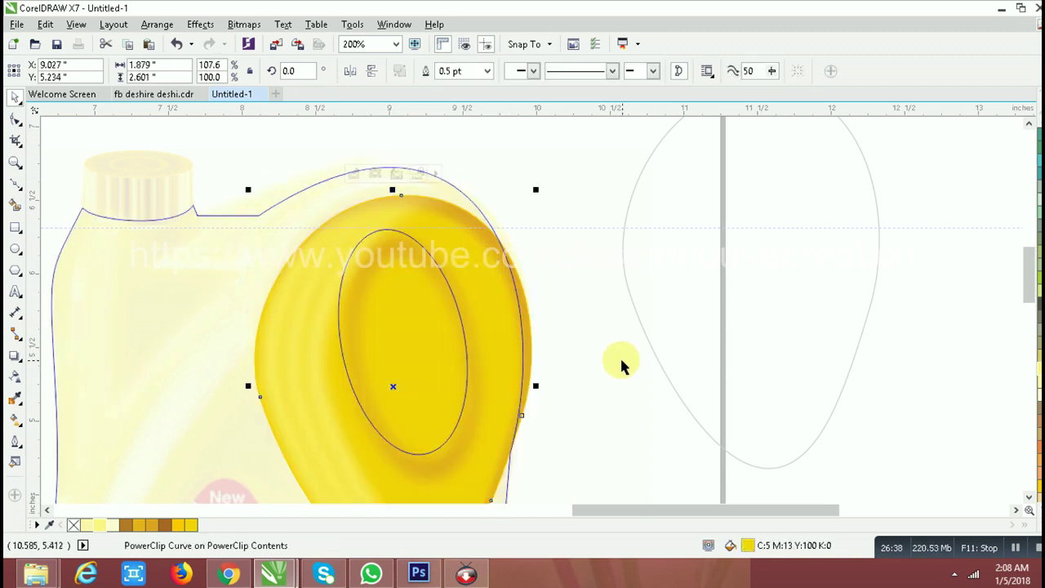
{"action": "scroll", "coordinate": [564, 331], "scroll_direction": "down", "scroll_amount": 1}
{"action": "left_click", "coordinate": [648, 294]}
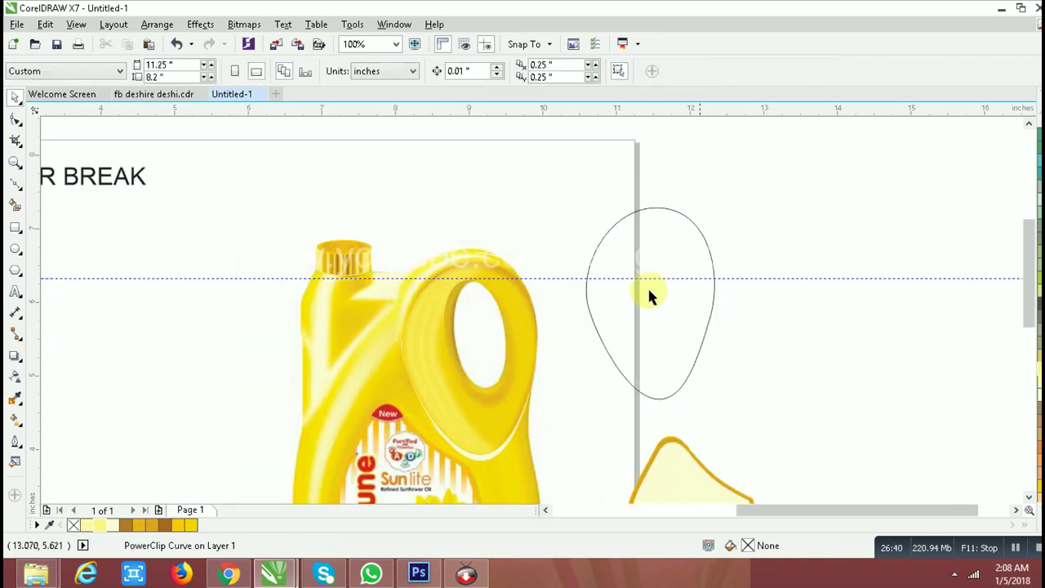
{"action": "scroll", "coordinate": [607, 277], "scroll_direction": "down", "scroll_amount": 1}
{"action": "scroll", "coordinate": [579, 384], "scroll_direction": "up", "scroll_amount": 1}
Draw an ellipse over the cream shape's top and fill it with red sampled from the New badge.
{"action": "left_click", "coordinate": [544, 392]}
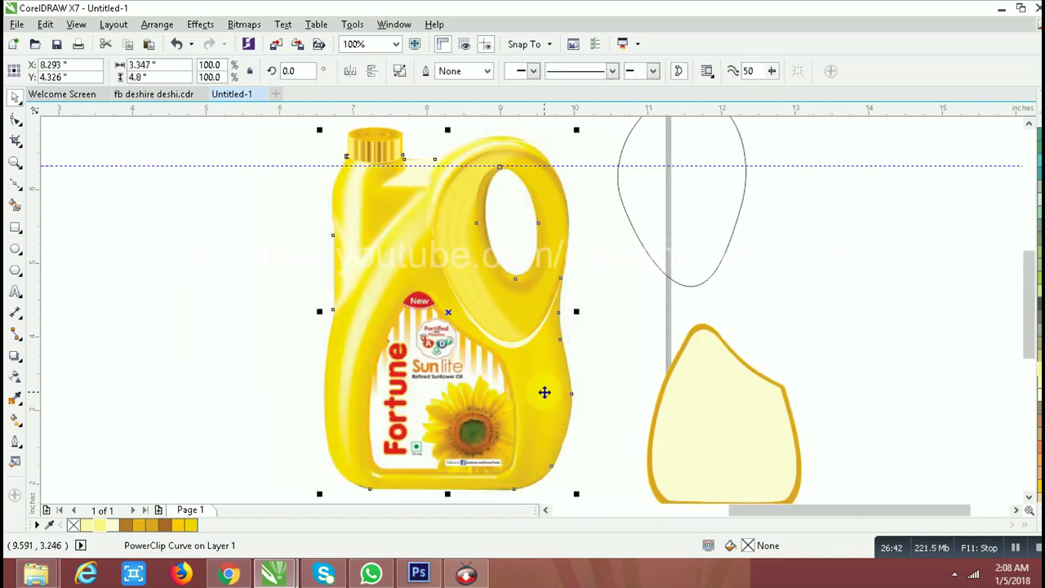
{"action": "left_click", "coordinate": [730, 414]}
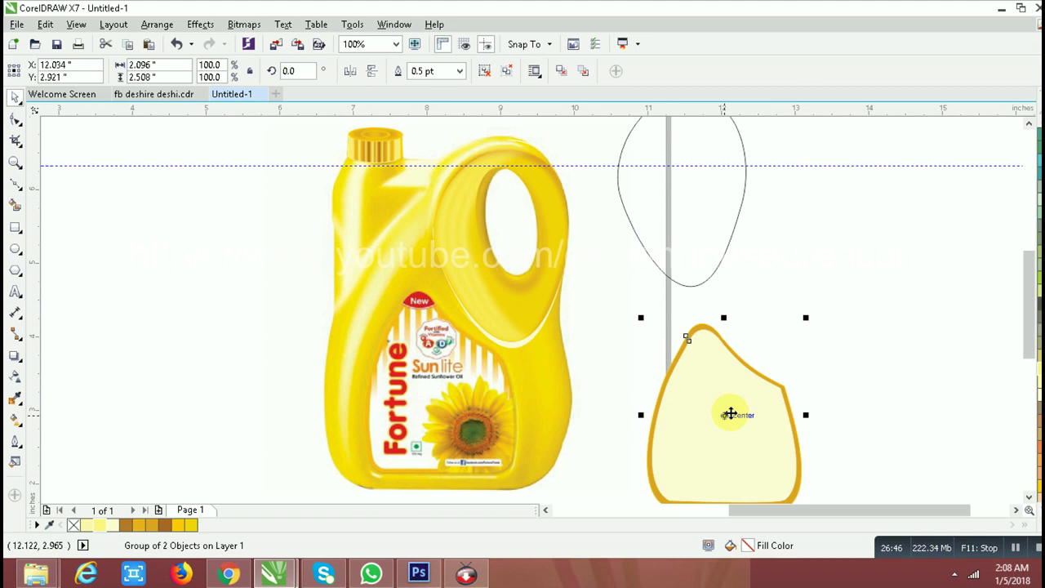
{"action": "scroll", "coordinate": [752, 335], "scroll_direction": "up", "scroll_amount": 1}
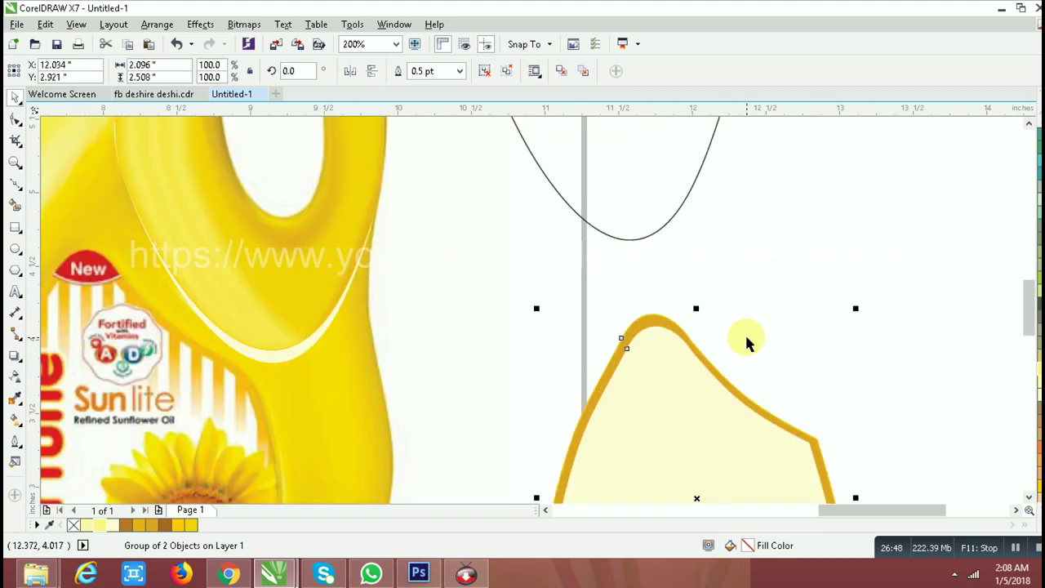
{"action": "left_click", "coordinate": [17, 250]}
{"action": "left_click_drag", "start_coordinate": [597, 287], "coordinate": [717, 361]}
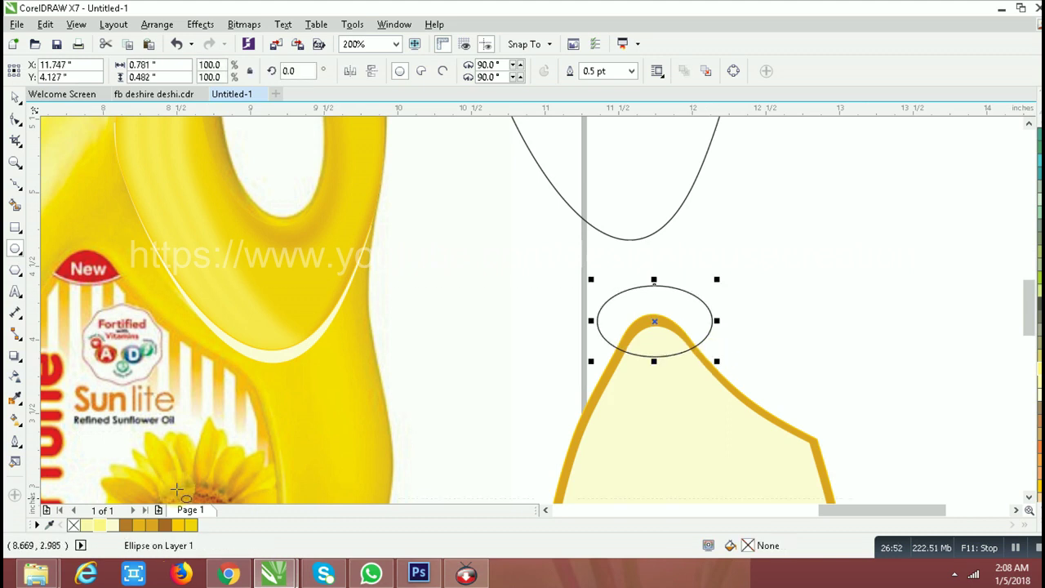
{"action": "left_click", "coordinate": [15, 403]}
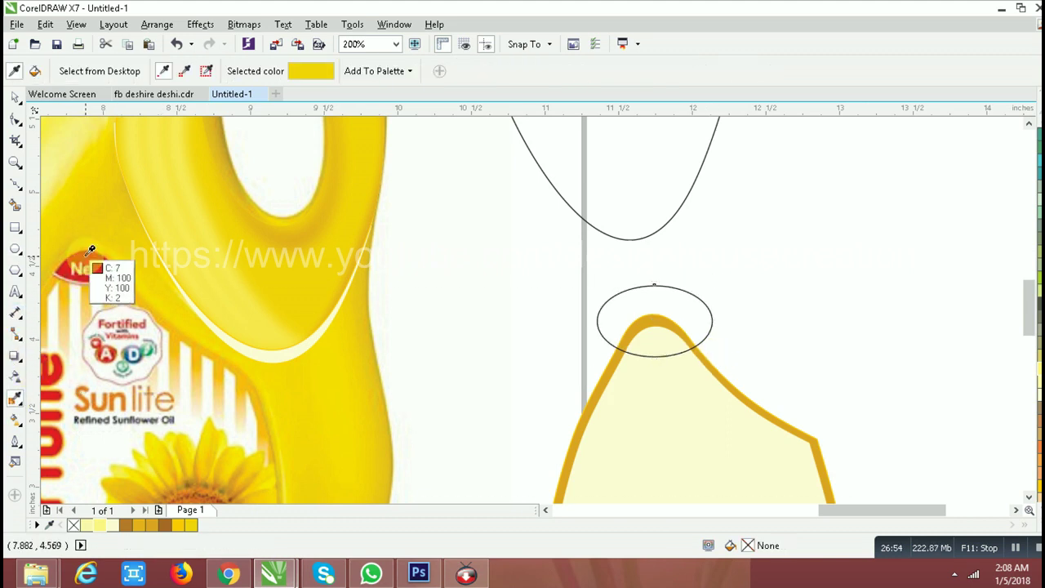
{"action": "left_click", "coordinate": [86, 263]}
{"action": "left_click", "coordinate": [623, 324]}
{"action": "key", "text": "space"}
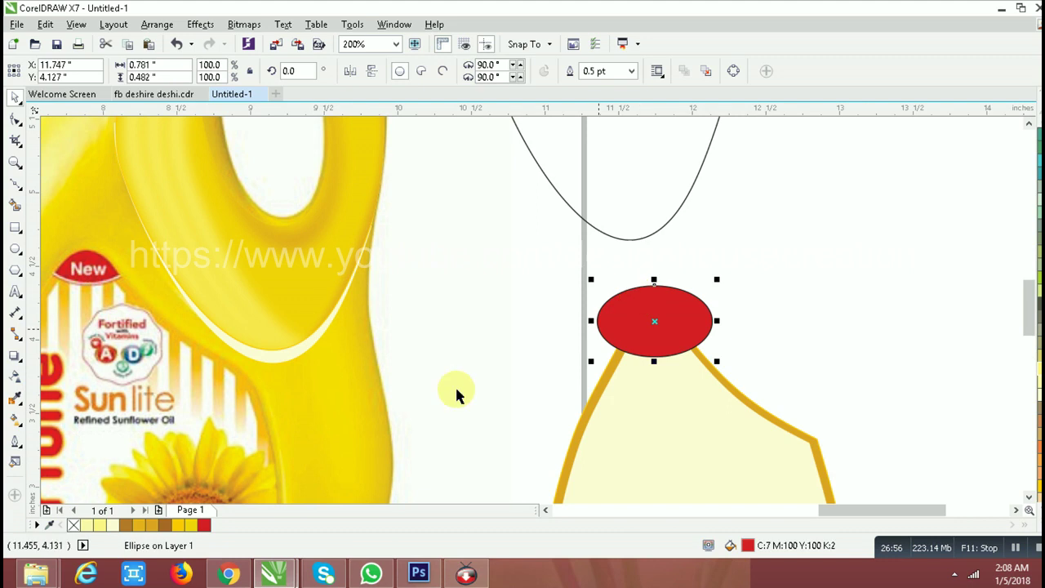
Stretch the red ellipse downward, outline it, remove its fill and set a 1 pt outline.
{"action": "scroll", "coordinate": [684, 333], "scroll_direction": "up", "scroll_amount": 1}
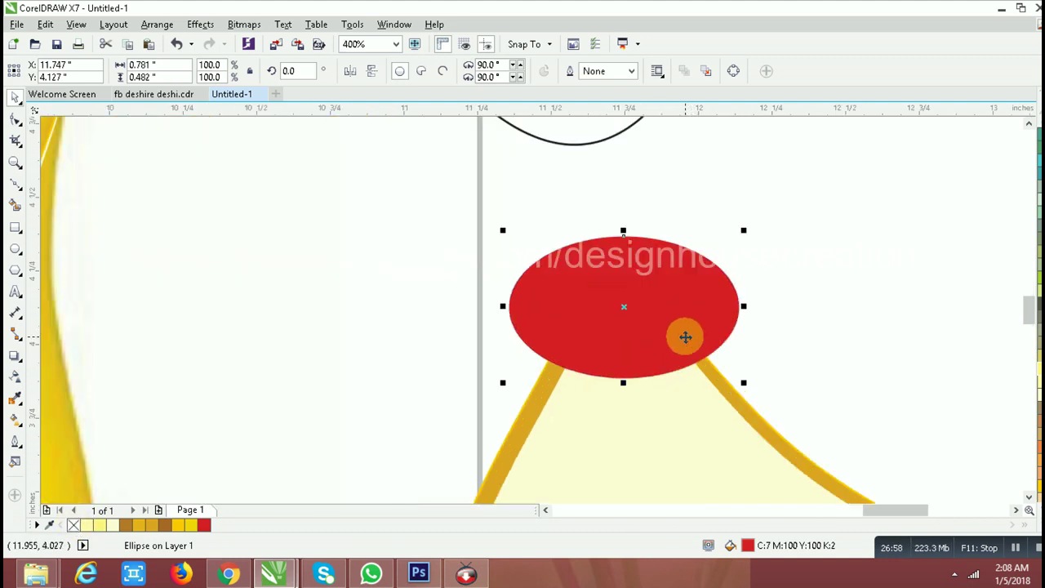
{"action": "scroll", "coordinate": [684, 335], "scroll_direction": "down", "scroll_amount": 1}
{"action": "scroll", "coordinate": [658, 334], "scroll_direction": "up", "scroll_amount": 1}
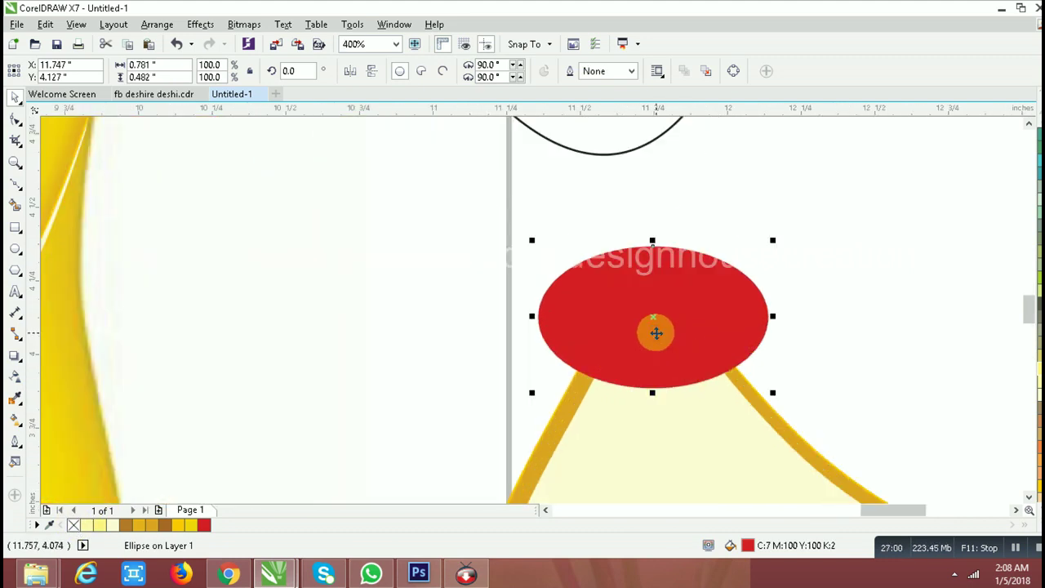
{"action": "left_click_drag", "start_coordinate": [652, 393], "coordinate": [653, 402]}
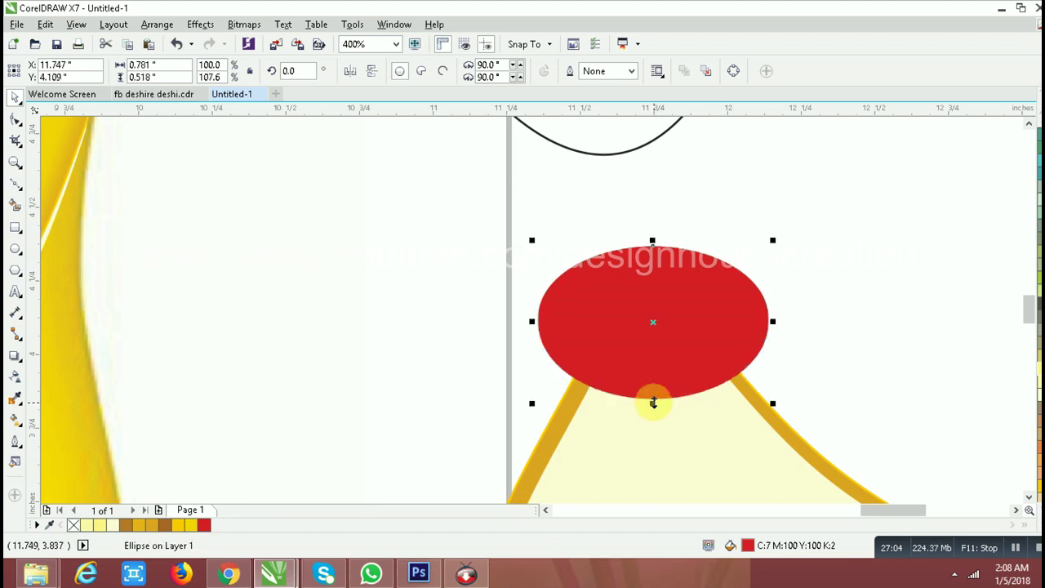
{"action": "right_click", "coordinate": [206, 529]}
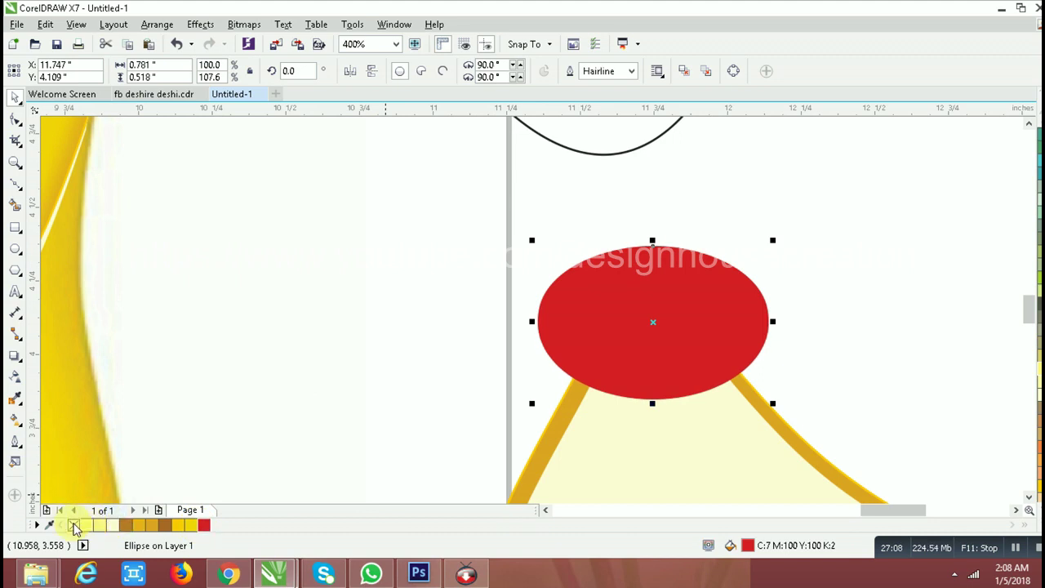
{"action": "left_click", "coordinate": [74, 526]}
{"action": "left_click", "coordinate": [619, 70]}
{"action": "left_click", "coordinate": [587, 71]}
{"action": "type", "text": "1"}
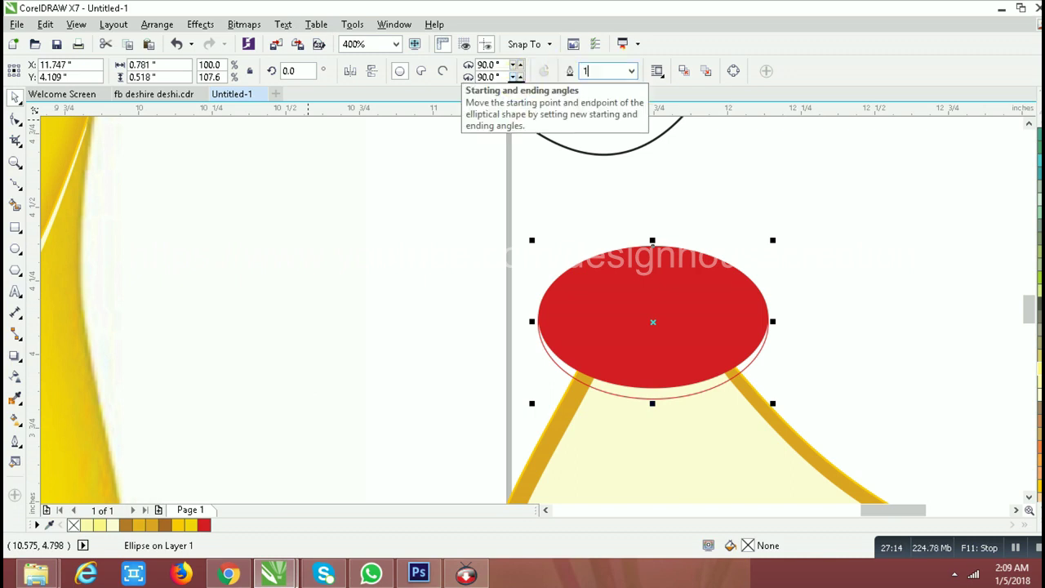
{"action": "key", "text": "Return"}
Group both red cap ellipses and PowerClip them inside the jug shape.
{"action": "left_click", "coordinate": [690, 297], "text": "shift"}
{"action": "key", "text": "ctrl+g"}
{"action": "right_click", "coordinate": [690, 294]}
{"action": "left_click", "coordinate": [727, 261]}
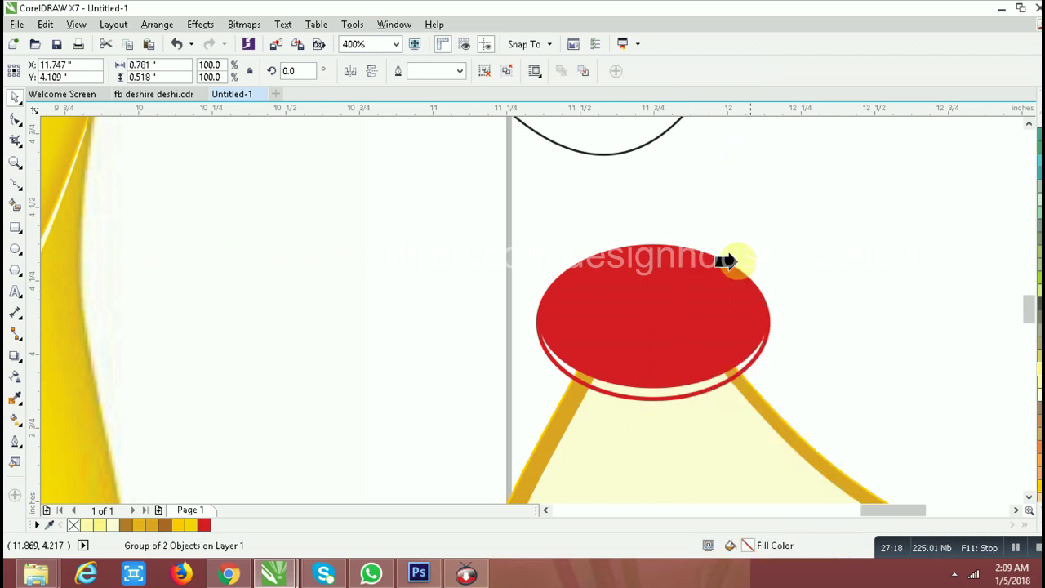
{"action": "left_click", "coordinate": [675, 437]}
Inspect the clipped cap and jug shape, undoing an accidental reshape of the jug outline.
{"action": "scroll", "coordinate": [739, 190], "scroll_direction": "down", "scroll_amount": 2}
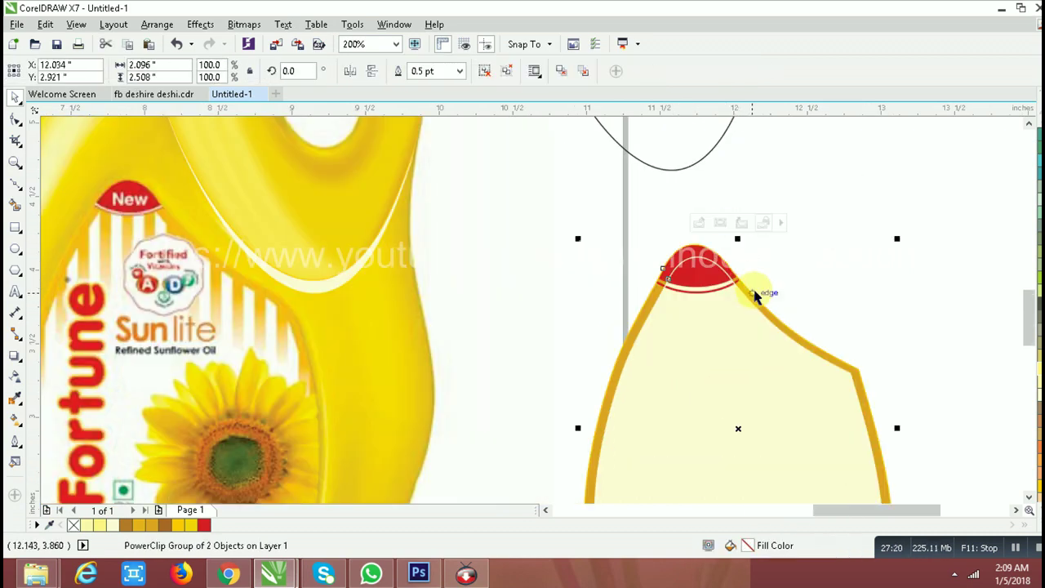
{"action": "left_click", "coordinate": [700, 259], "text": "ctrl"}
{"action": "left_click", "coordinate": [700, 260], "text": "ctrl"}
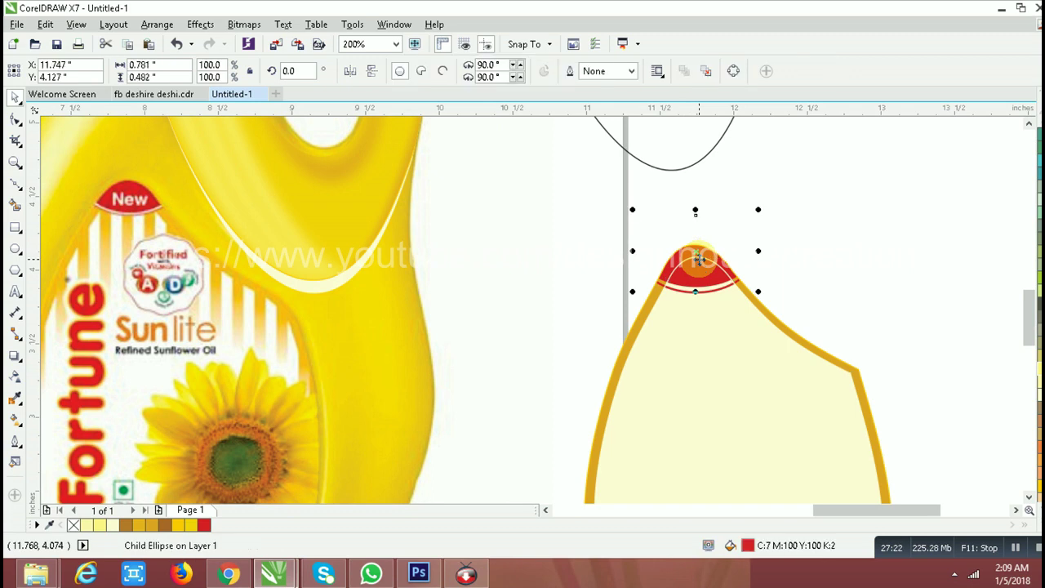
{"action": "left_click", "coordinate": [787, 325], "text": "ctrl"}
{"action": "double_click", "coordinate": [785, 374]}
{"action": "left_click_drag", "start_coordinate": [785, 373], "coordinate": [786, 370]}
{"action": "key", "text": "ctrl+z"}
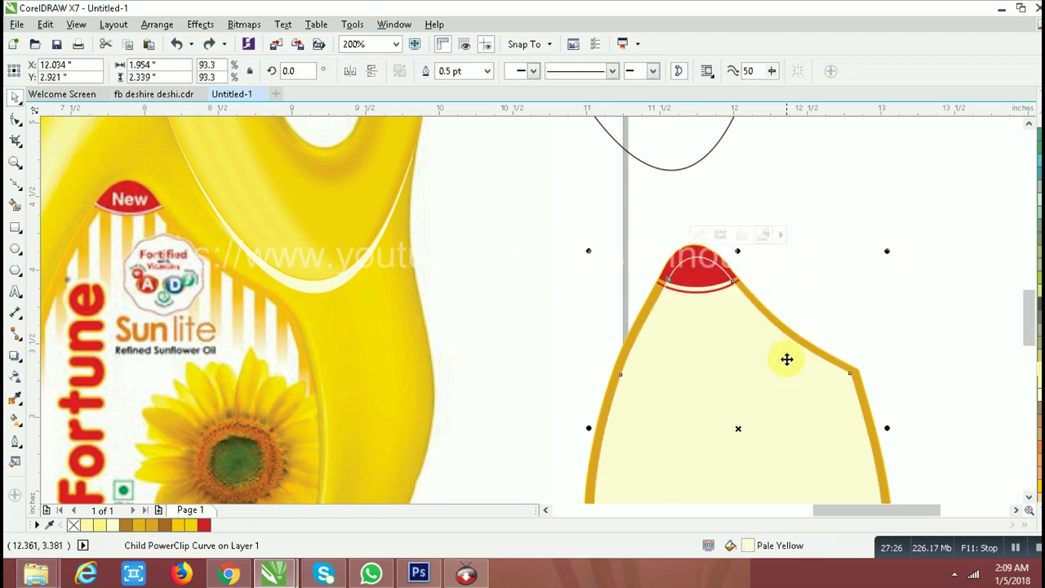
{"action": "key", "text": "Escape"}
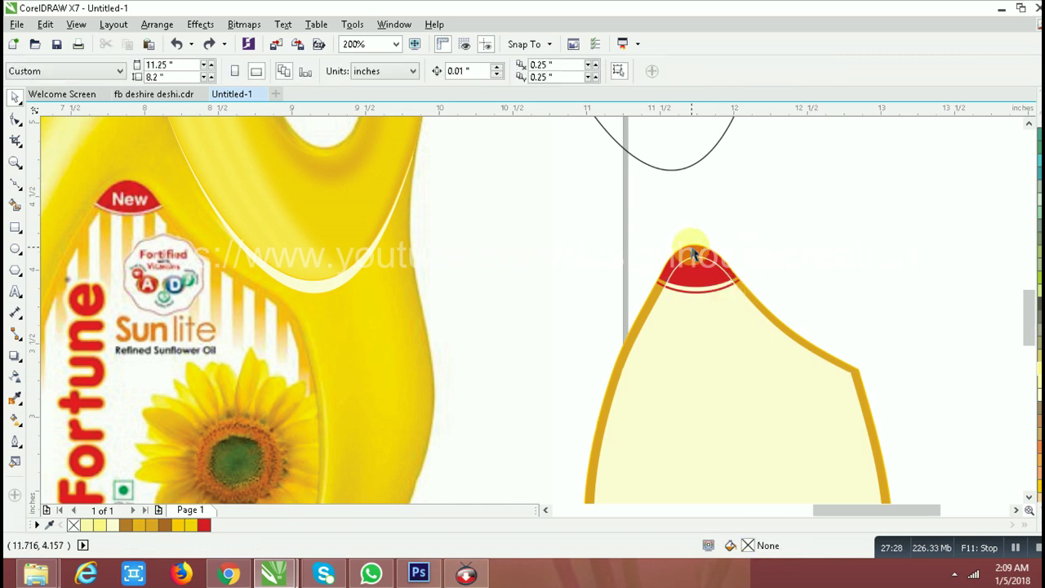
Check the clipped jug group, deselect it and select the Fortune bottle photo.
{"action": "left_click", "coordinate": [725, 296]}
{"action": "key", "text": "Escape"}
{"action": "left_click", "coordinate": [774, 324], "text": "ctrl"}
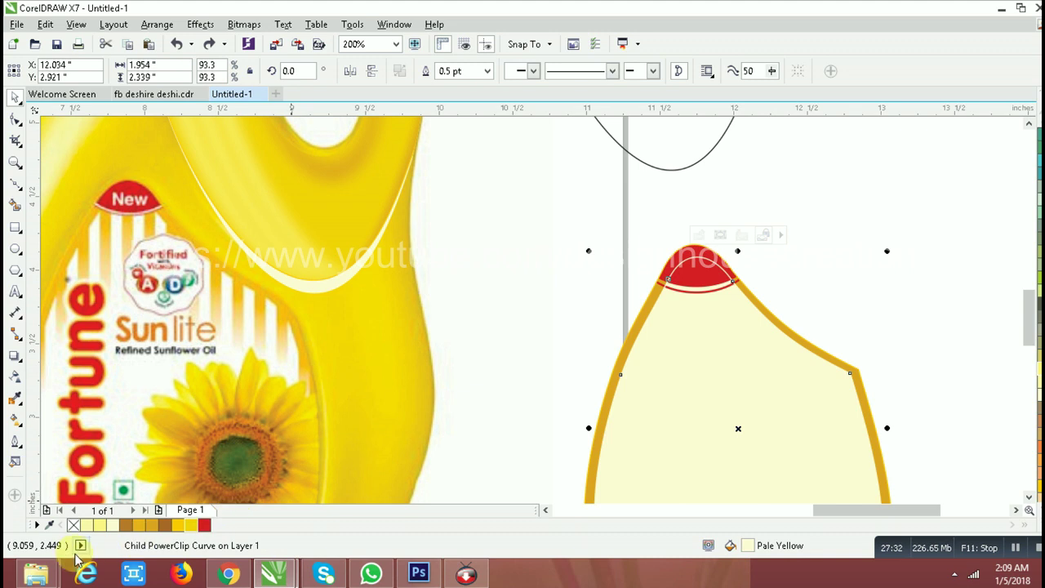
{"action": "key", "text": "Escape"}
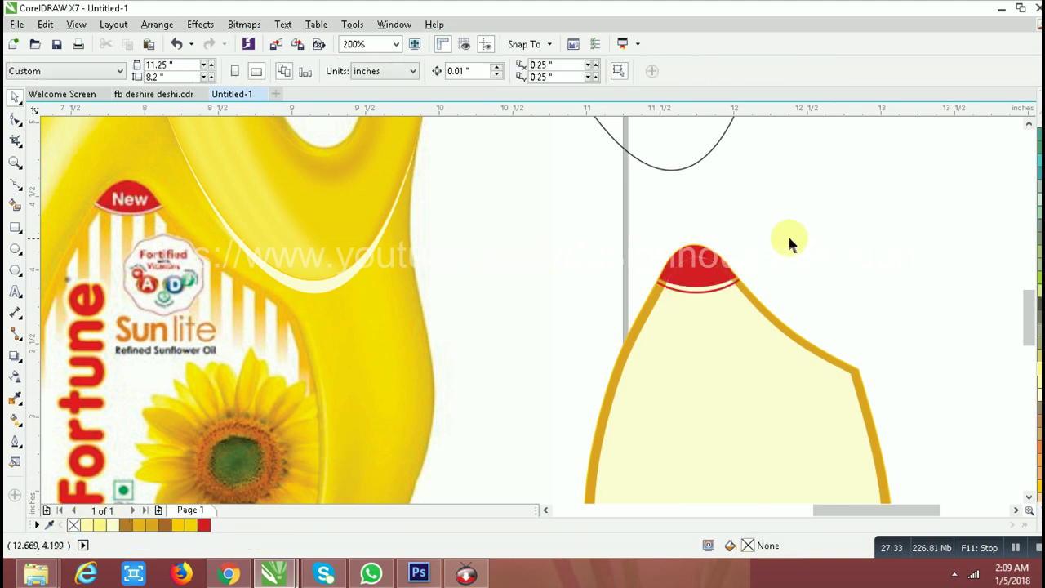
{"action": "scroll", "coordinate": [775, 242], "scroll_direction": "down", "scroll_amount": 2}
{"action": "scroll", "coordinate": [771, 266], "scroll_direction": "up", "scroll_amount": 2}
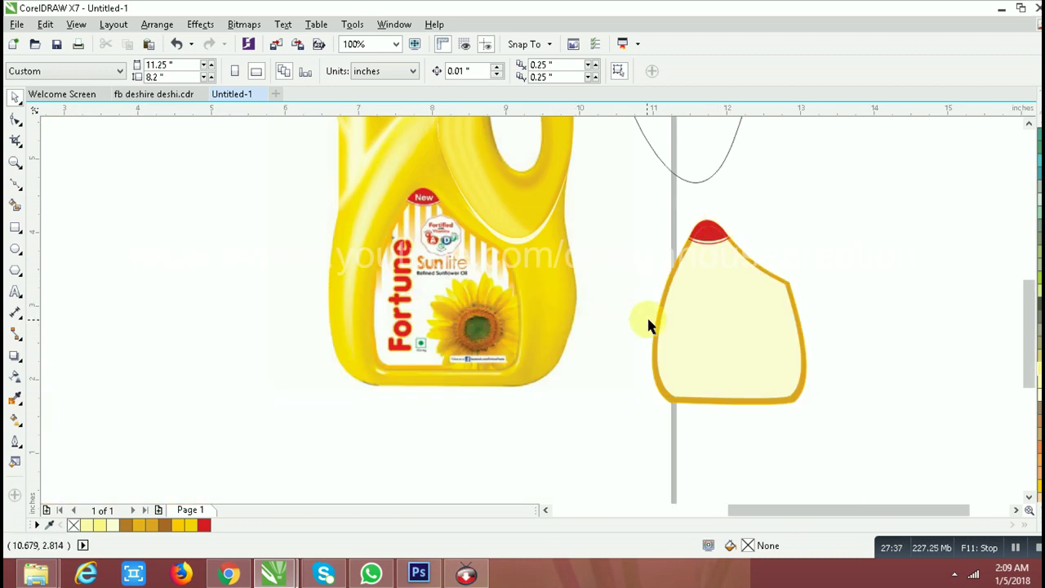
{"action": "scroll", "coordinate": [633, 282], "scroll_direction": "down", "scroll_amount": 2}
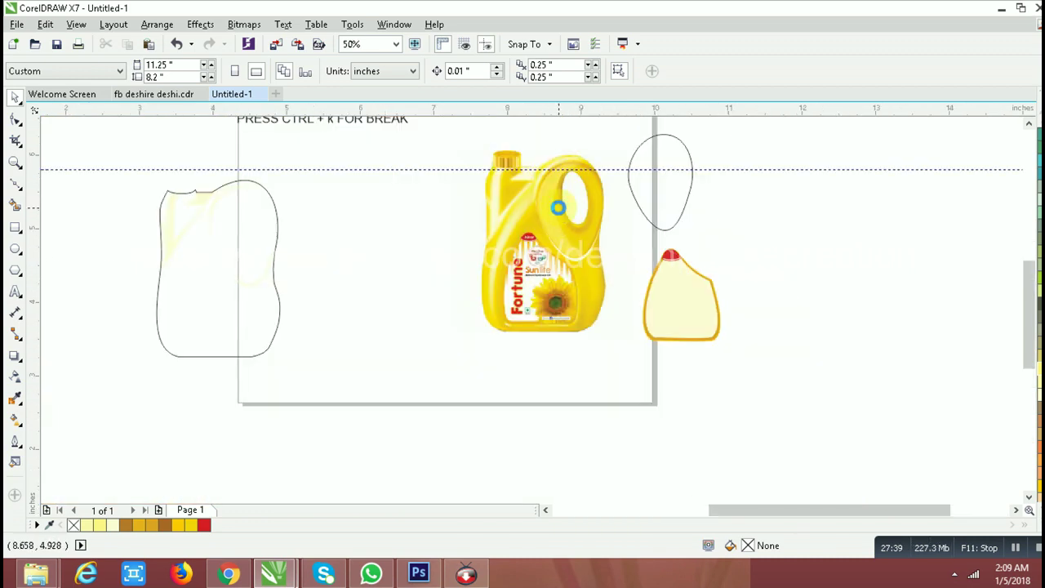
{"action": "scroll", "coordinate": [557, 204], "scroll_direction": "up", "scroll_amount": 2}
{"action": "left_click", "coordinate": [613, 374]}
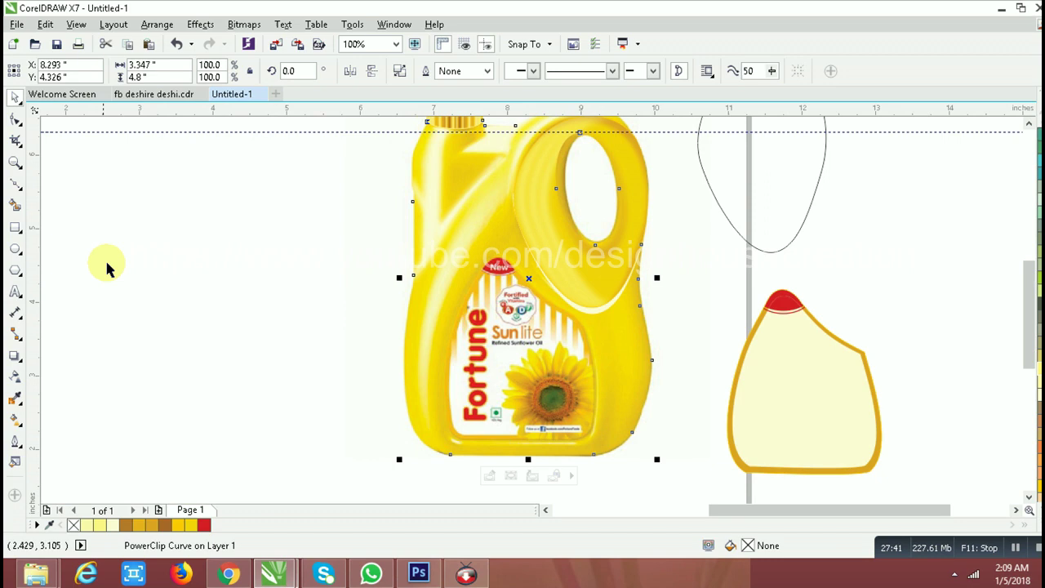
Trace a Bézier path down the bottle's left edge from its upper left toward the bottom corner.
{"action": "left_click", "coordinate": [438, 304]}
{"action": "left_click", "coordinate": [174, 339]}
{"action": "left_click", "coordinate": [18, 186]}
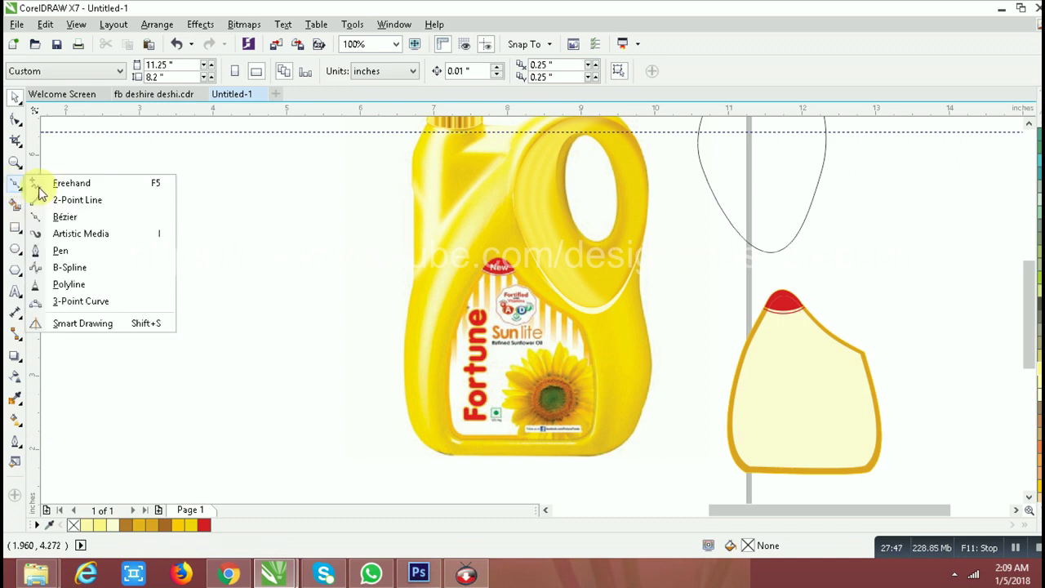
{"action": "left_click", "coordinate": [65, 216]}
{"action": "left_click", "coordinate": [509, 186]}
{"action": "left_click", "coordinate": [455, 255]}
{"action": "left_click", "coordinate": [438, 325]}
{"action": "left_click", "coordinate": [426, 393]}
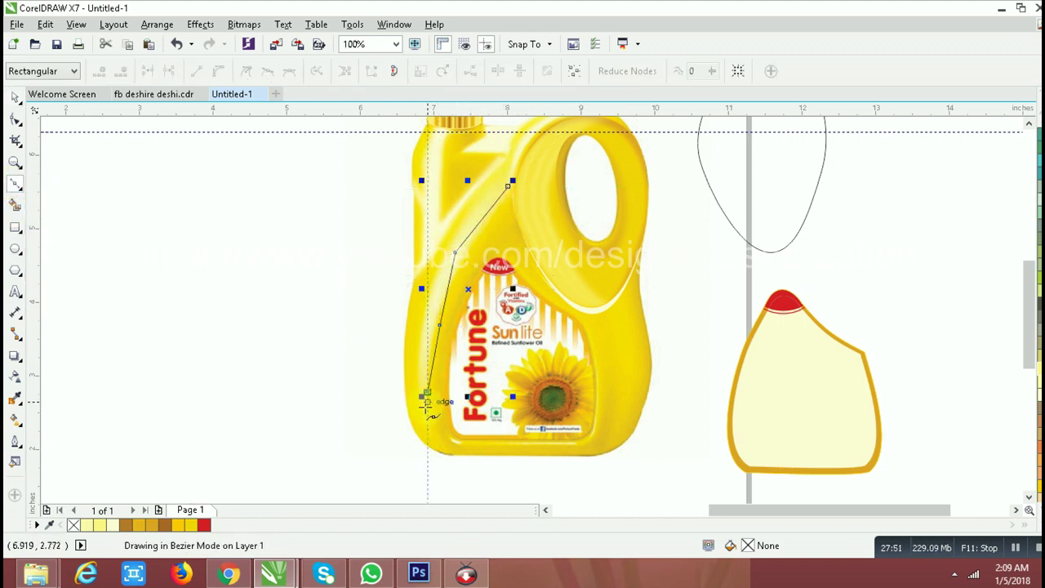
{"action": "left_click", "coordinate": [436, 428]}
{"action": "left_click", "coordinate": [453, 447]}
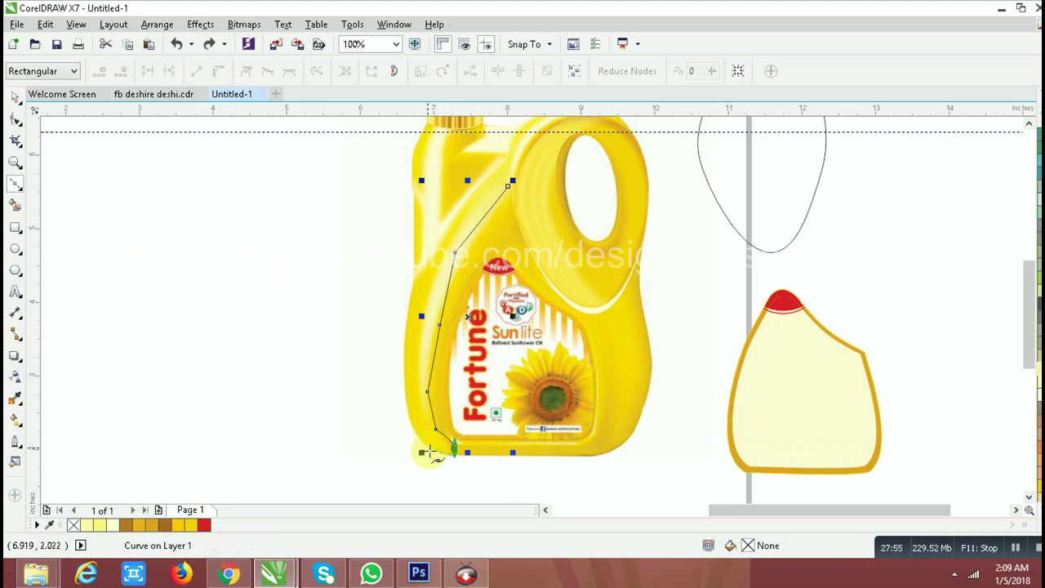
{"action": "scroll", "coordinate": [427, 452], "scroll_direction": "up", "scroll_amount": 1}
{"action": "key", "text": "ctrl+z"}
Continue the path back up the bottle's edge and close it at the start point.
{"action": "left_click", "coordinate": [462, 438]}
{"action": "left_click", "coordinate": [414, 400]}
{"action": "left_click", "coordinate": [404, 316]}
{"action": "left_click", "coordinate": [418, 217]}
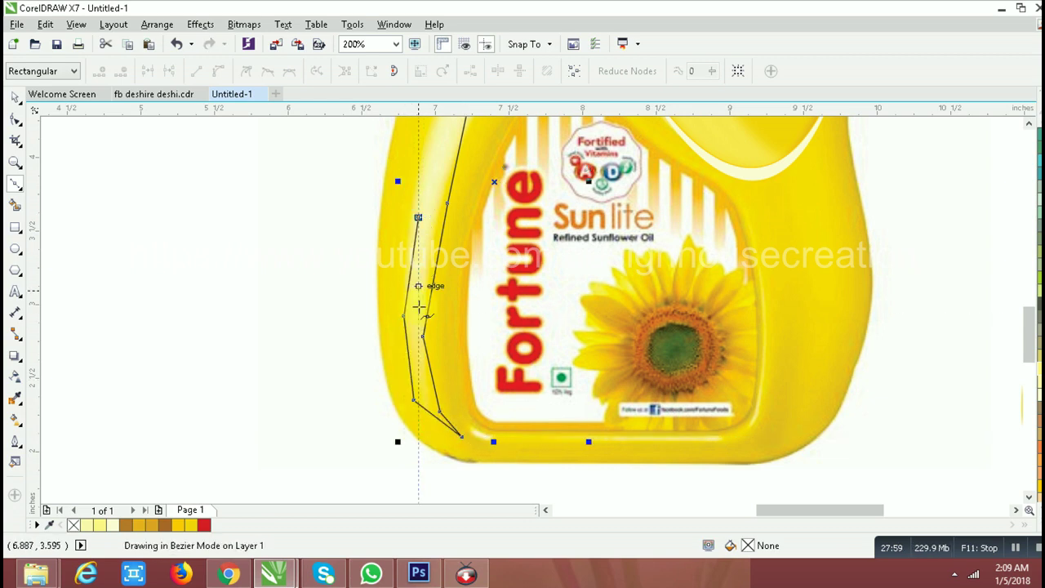
{"action": "scroll", "coordinate": [418, 217], "scroll_direction": "down", "scroll_amount": 1}
{"action": "scroll", "coordinate": [426, 214], "scroll_direction": "up", "scroll_amount": 1}
{"action": "left_click", "coordinate": [426, 214]}
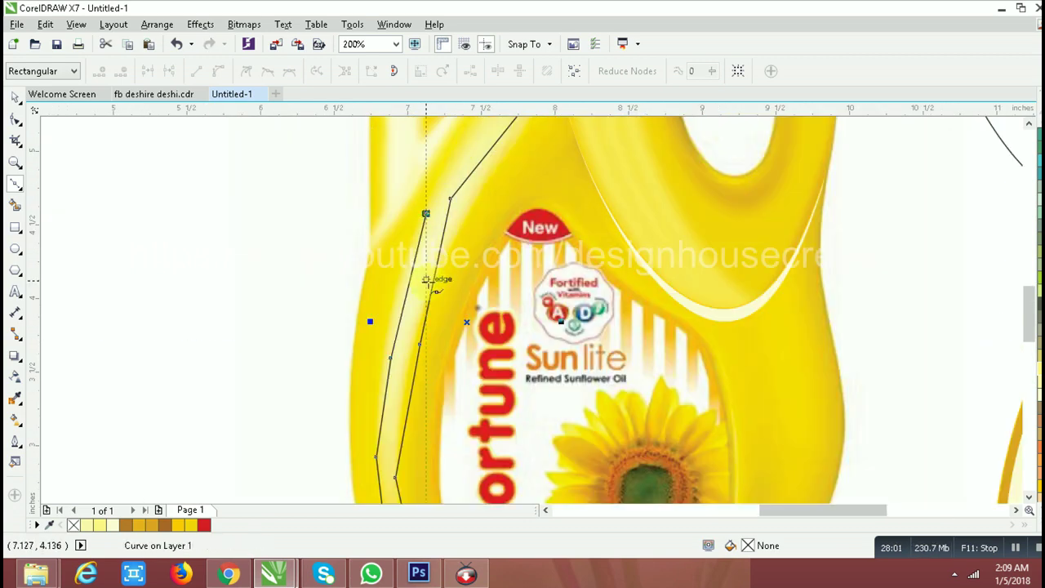
{"action": "scroll", "coordinate": [433, 275], "scroll_direction": "down", "scroll_amount": 1}
{"action": "left_click", "coordinate": [497, 174]}
Delete the extra nodes, leaving a two-node curve bent to follow the bottle.
{"action": "left_click", "coordinate": [16, 119]}
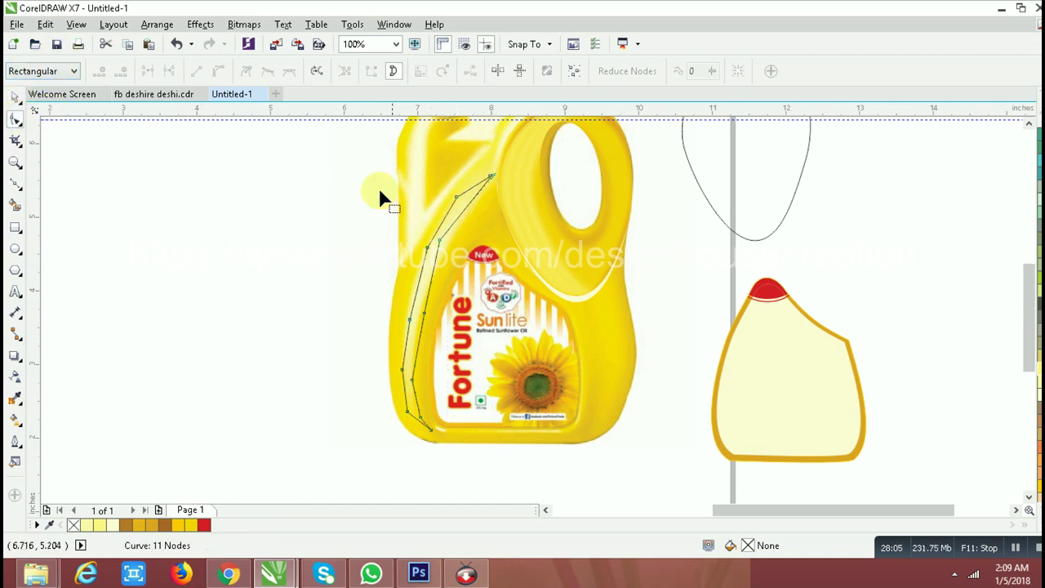
{"action": "left_click_drag", "start_coordinate": [442, 446], "coordinate": [462, 416]}
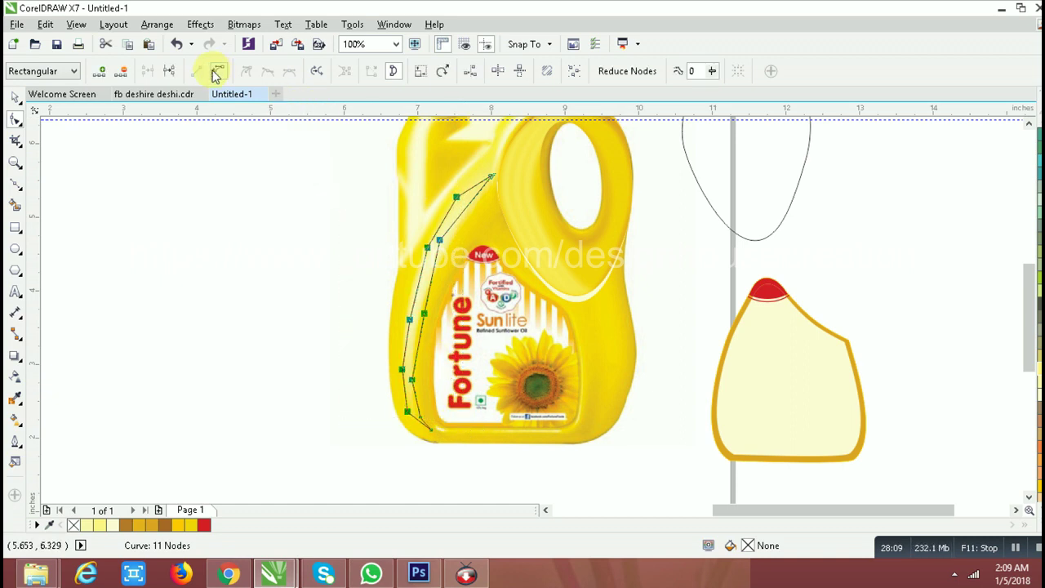
{"action": "left_click", "coordinate": [122, 72]}
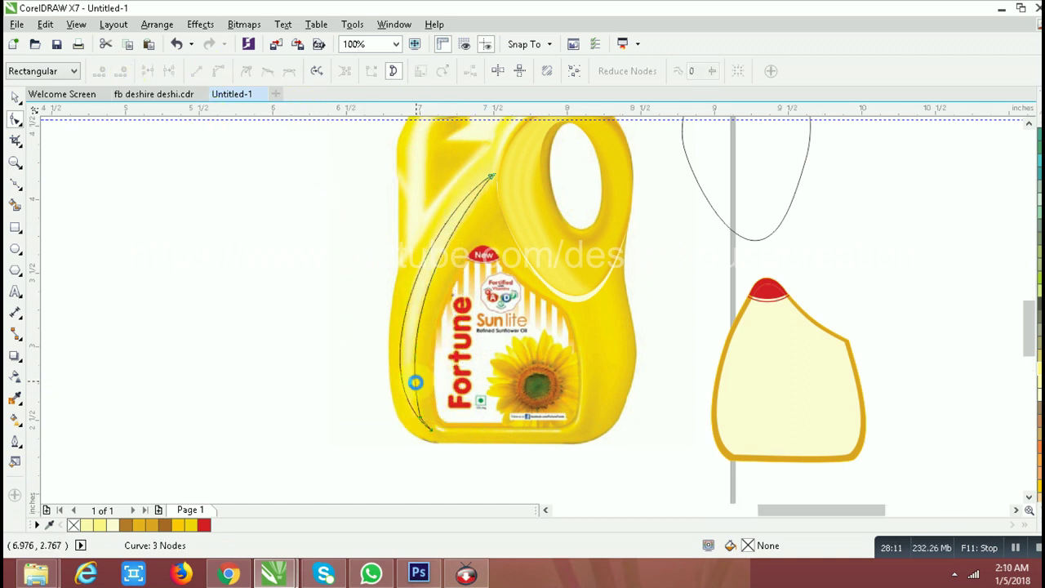
{"action": "scroll", "coordinate": [419, 376], "scroll_direction": "up", "scroll_amount": 2}
{"action": "left_click", "coordinate": [424, 449]}
{"action": "key", "text": "Delete"}
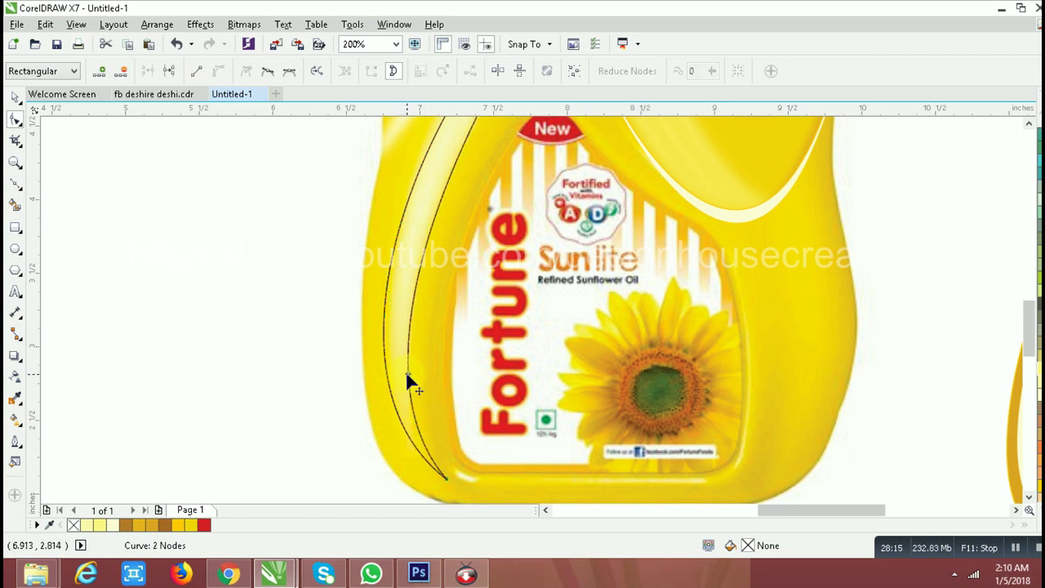
{"action": "left_click_drag", "start_coordinate": [405, 373], "coordinate": [397, 368]}
Fill the highlight strip, adjust its top bend, and set the fill to Pale Yellow.
{"action": "left_click", "coordinate": [88, 524]}
{"action": "scroll", "coordinate": [471, 411], "scroll_direction": "down", "scroll_amount": 2}
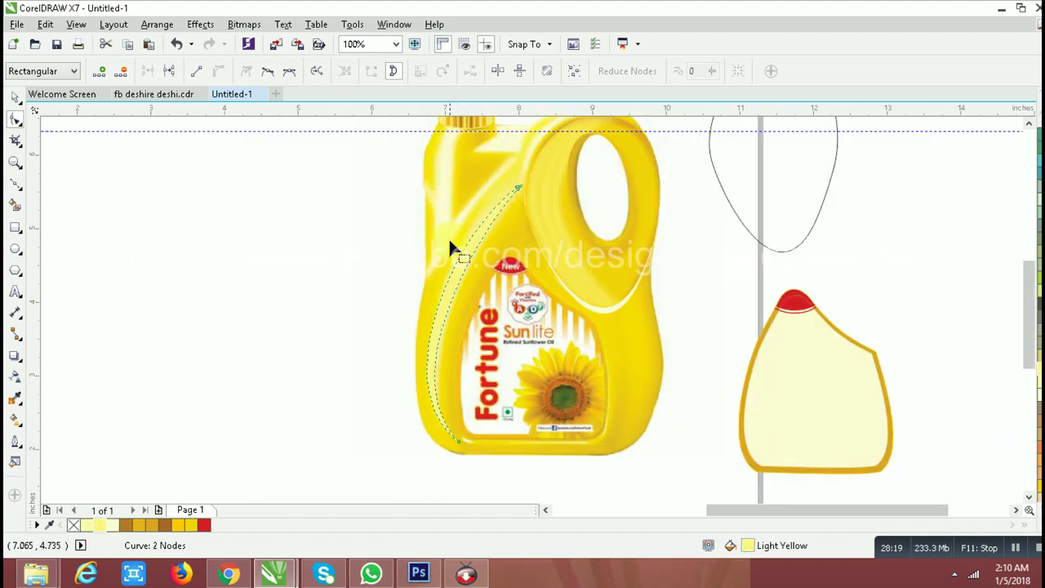
{"action": "scroll", "coordinate": [506, 210], "scroll_direction": "up", "scroll_amount": 2}
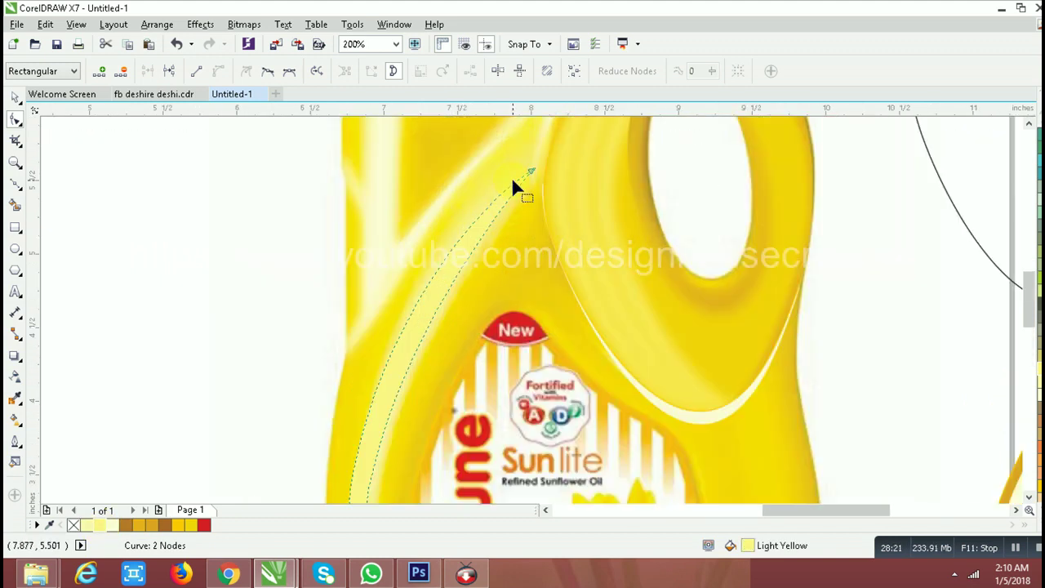
{"action": "left_click", "coordinate": [530, 172]}
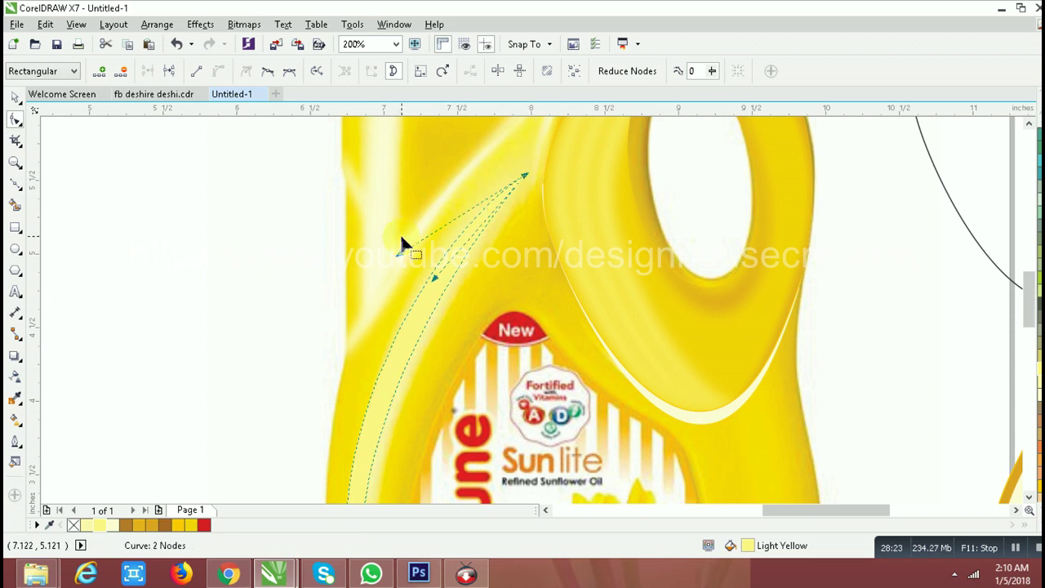
{"action": "mouse_move", "coordinate": [400, 261]}
{"action": "left_mouse_down"}
{"action": "mouse_move", "coordinate": [390, 272]}
{"action": "mouse_move", "coordinate": [451, 284]}
{"action": "left_mouse_up"}
{"action": "scroll", "coordinate": [443, 275], "scroll_direction": "down", "scroll_amount": 2}
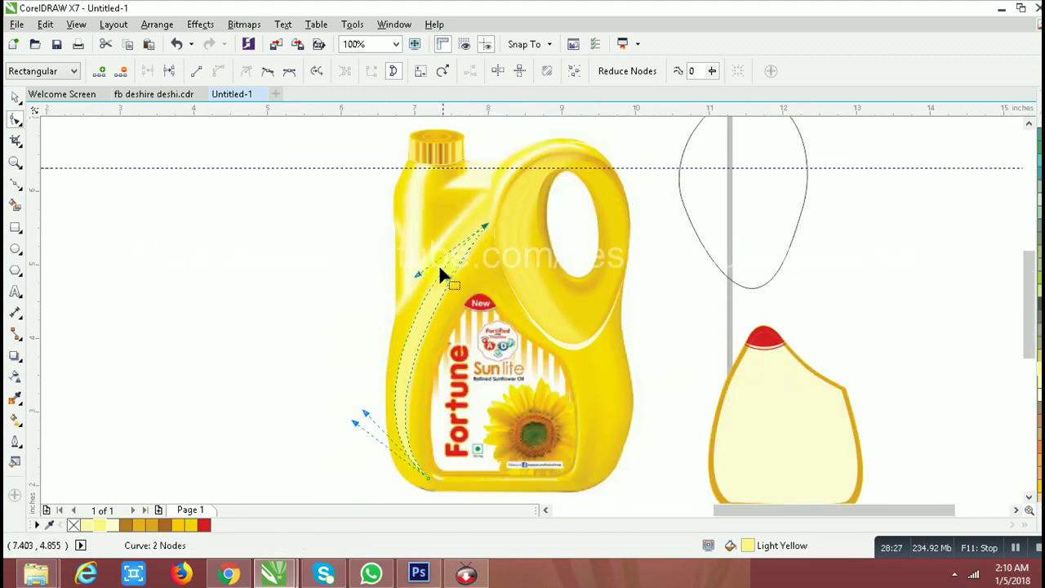
{"action": "left_click", "coordinate": [115, 525]}
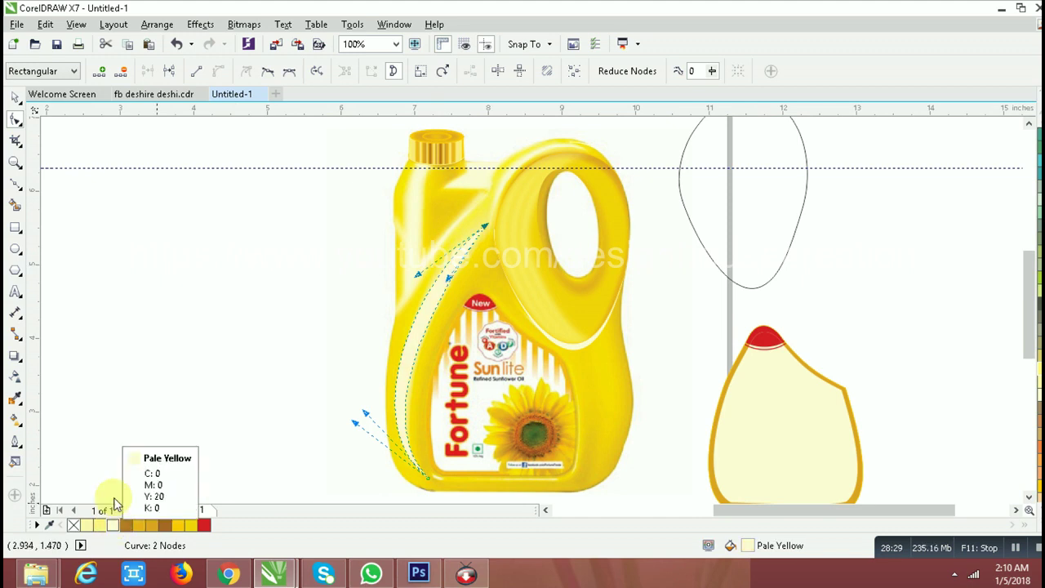
{"action": "left_click", "coordinate": [244, 25]}
{"action": "left_click", "coordinate": [281, 41]}
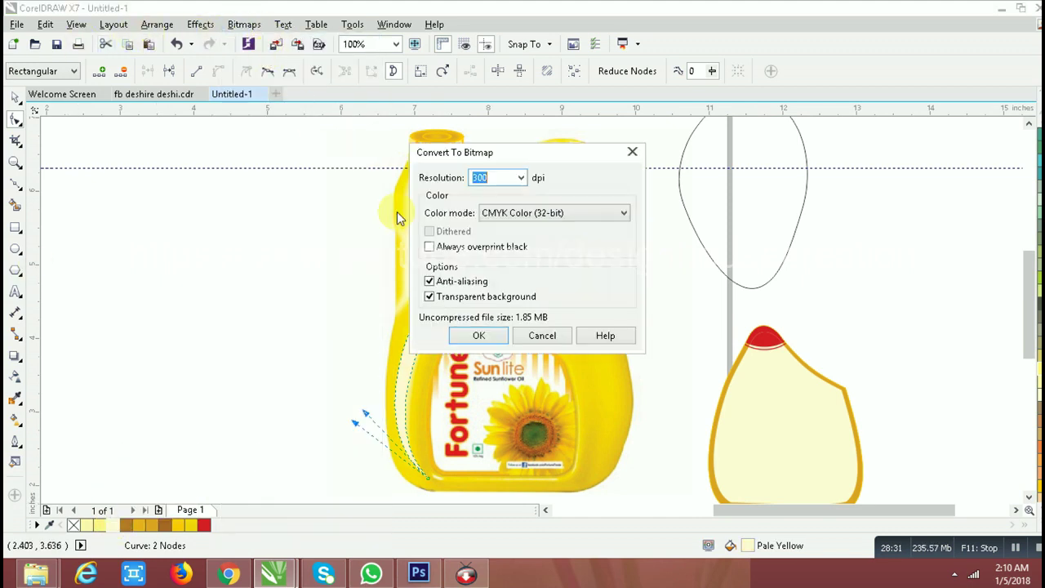
{"action": "left_click", "coordinate": [478, 336]}
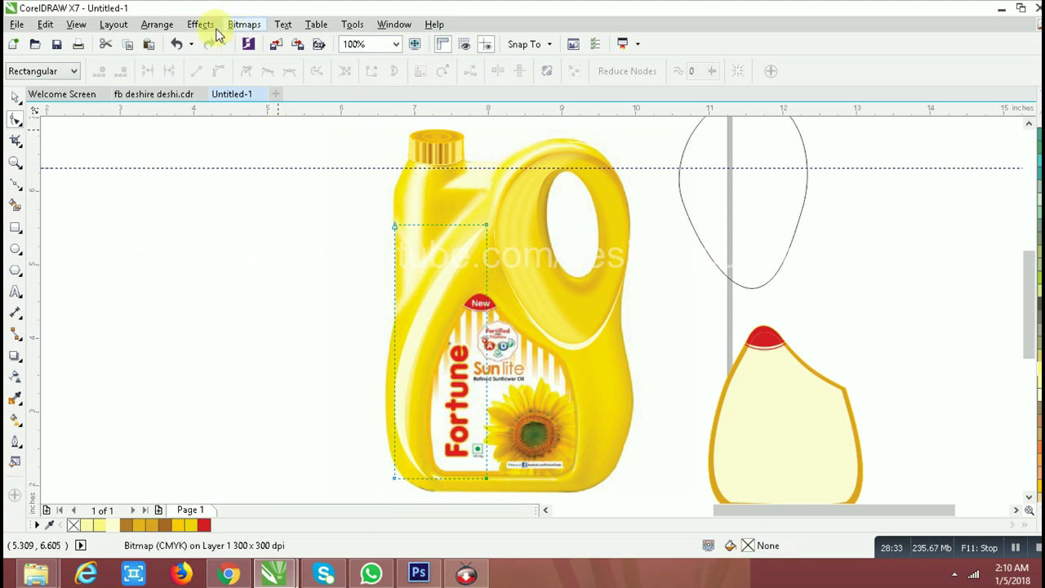
{"action": "left_click", "coordinate": [245, 25]}
{"action": "mouse_move", "coordinate": [258, 354]}
{"action": "left_click", "coordinate": [439, 372]}
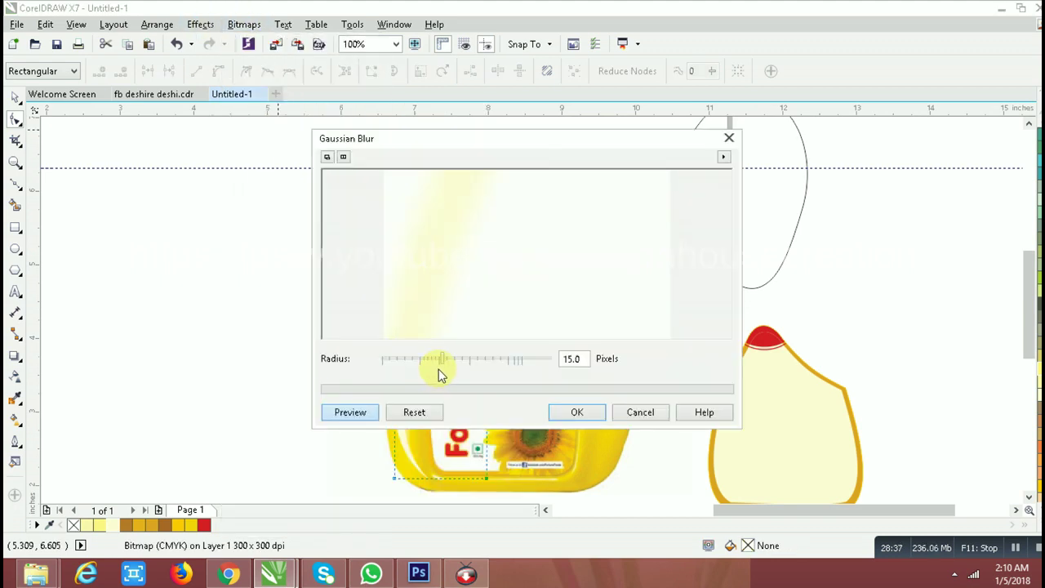
{"action": "left_click", "coordinate": [572, 411]}
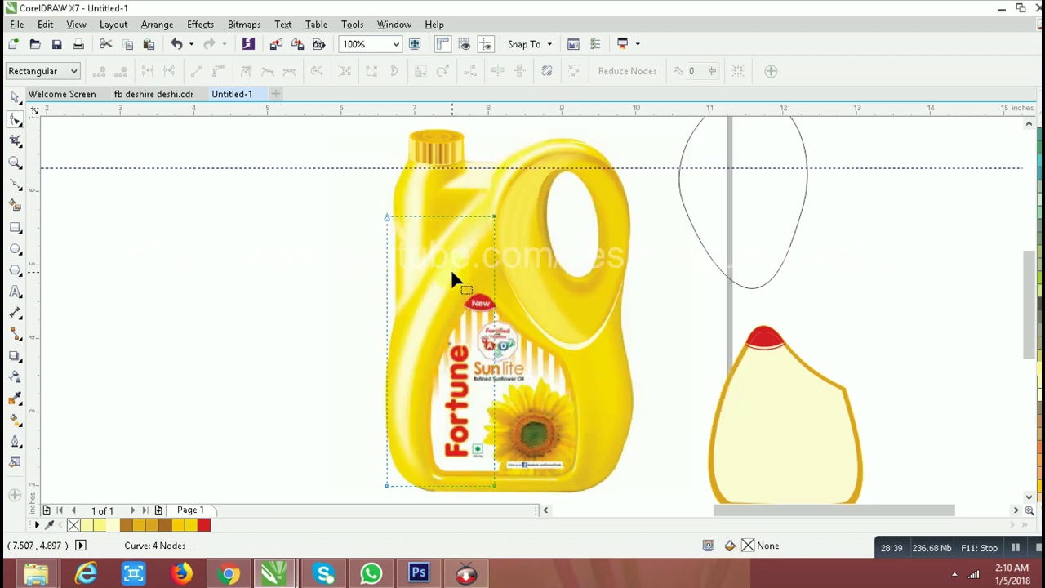
{"action": "left_click", "coordinate": [15, 97]}
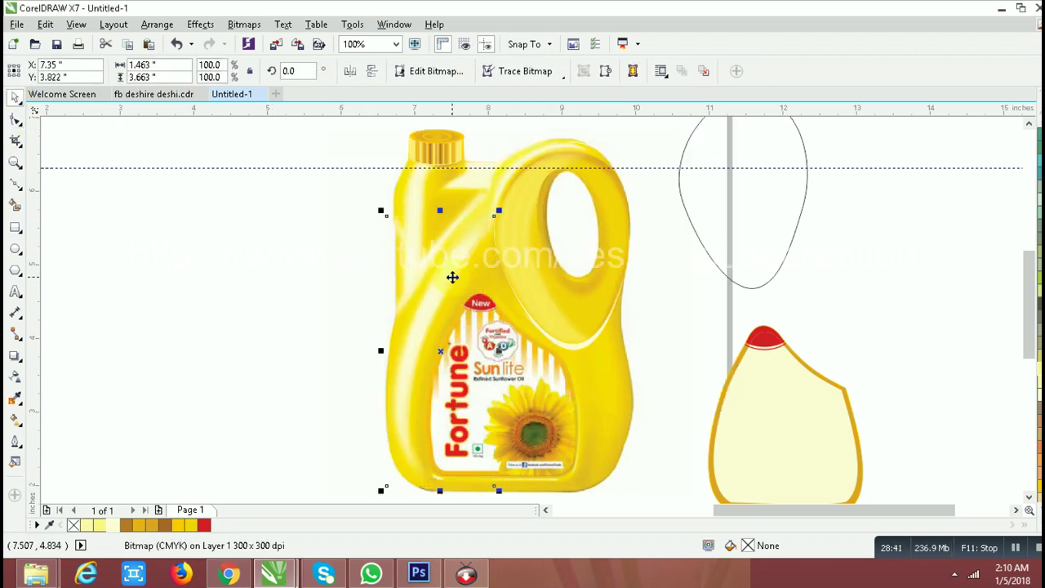
{"action": "right_click", "coordinate": [452, 276]}
{"action": "key", "text": "Escape"}
{"action": "key", "text": "Escape"}
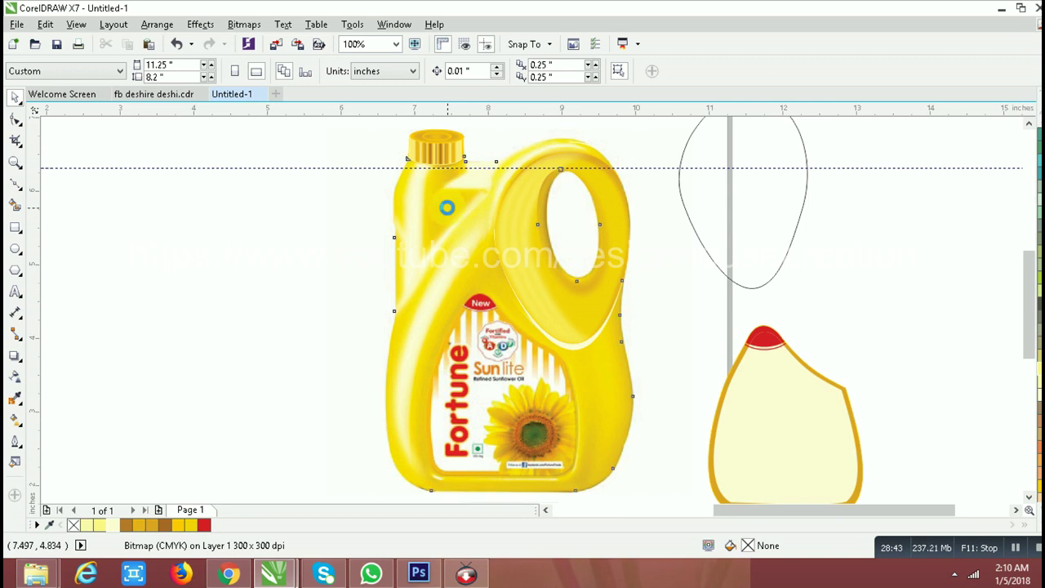
{"action": "left_click", "coordinate": [558, 375]}
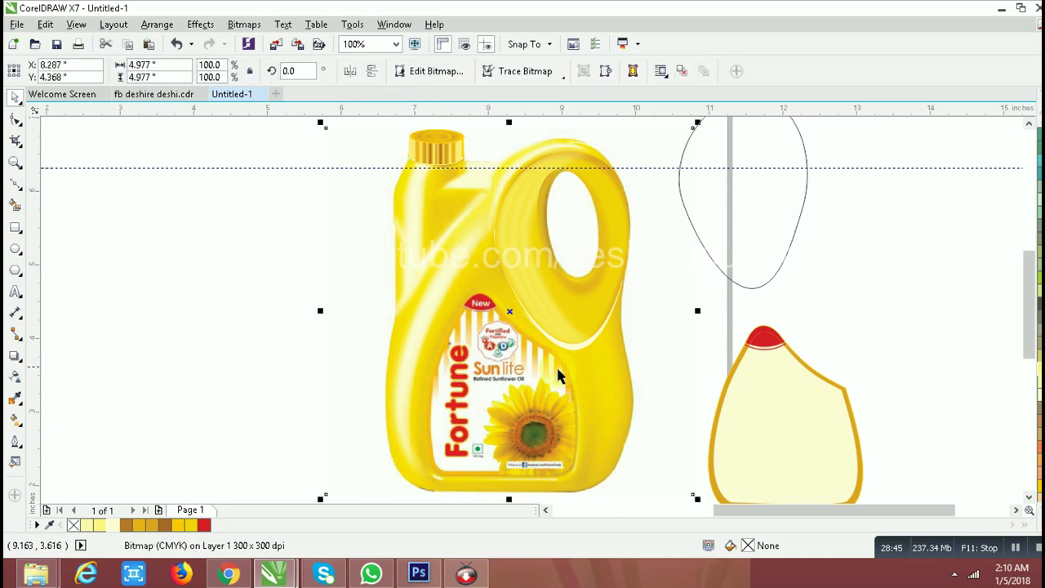
{"action": "left_click", "coordinate": [847, 440]}
{"action": "scroll", "coordinate": [751, 299], "scroll_direction": "down", "scroll_amount": 2}
{"action": "scroll", "coordinate": [752, 300], "scroll_direction": "up", "scroll_amount": 2}
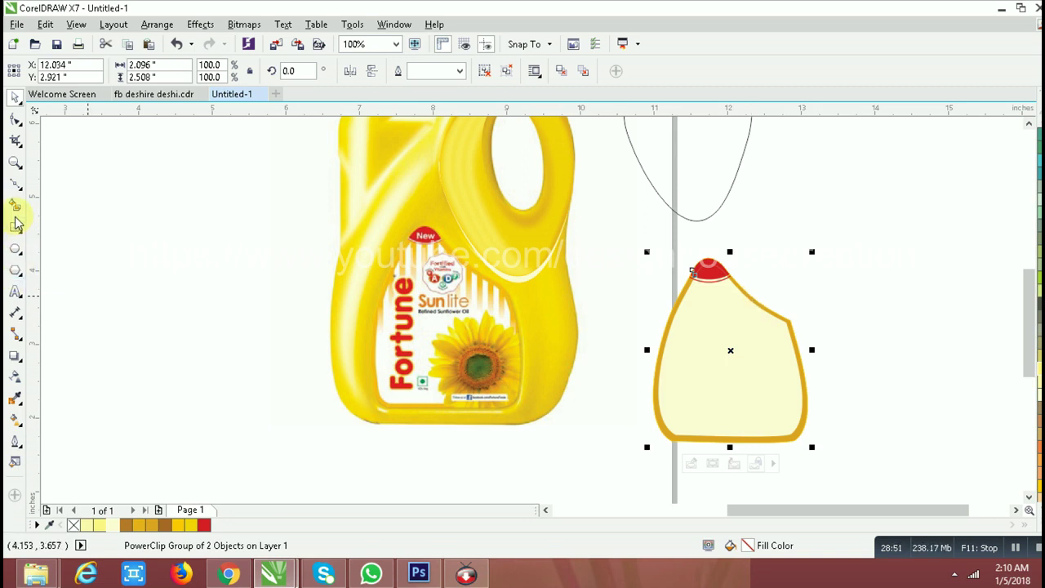
Draw a thin, tall stripe rectangle extending above the bottle label.
{"action": "scroll", "coordinate": [441, 343], "scroll_direction": "up", "scroll_amount": 1}
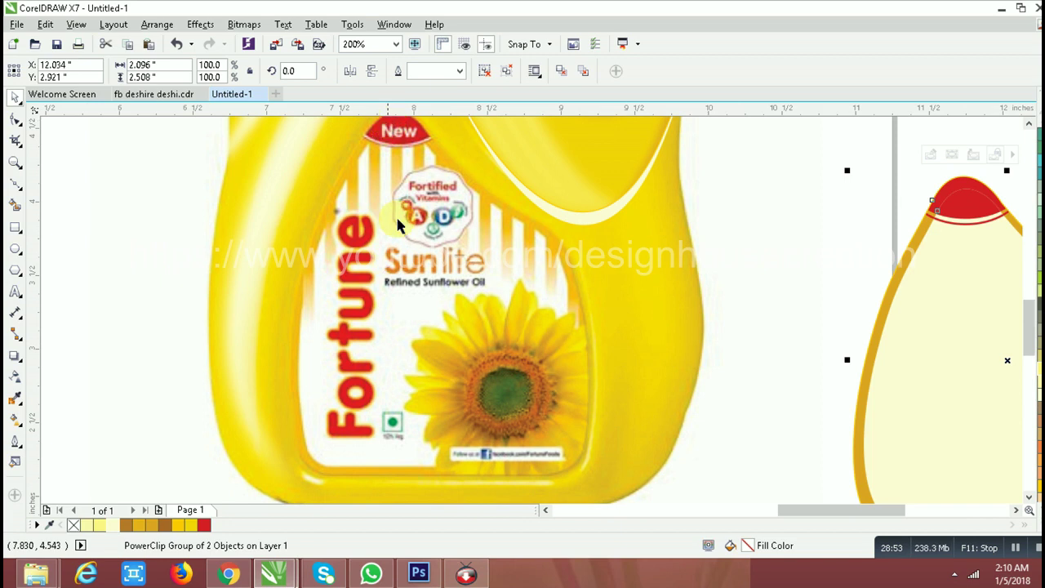
{"action": "scroll", "coordinate": [398, 225], "scroll_direction": "down", "scroll_amount": 1}
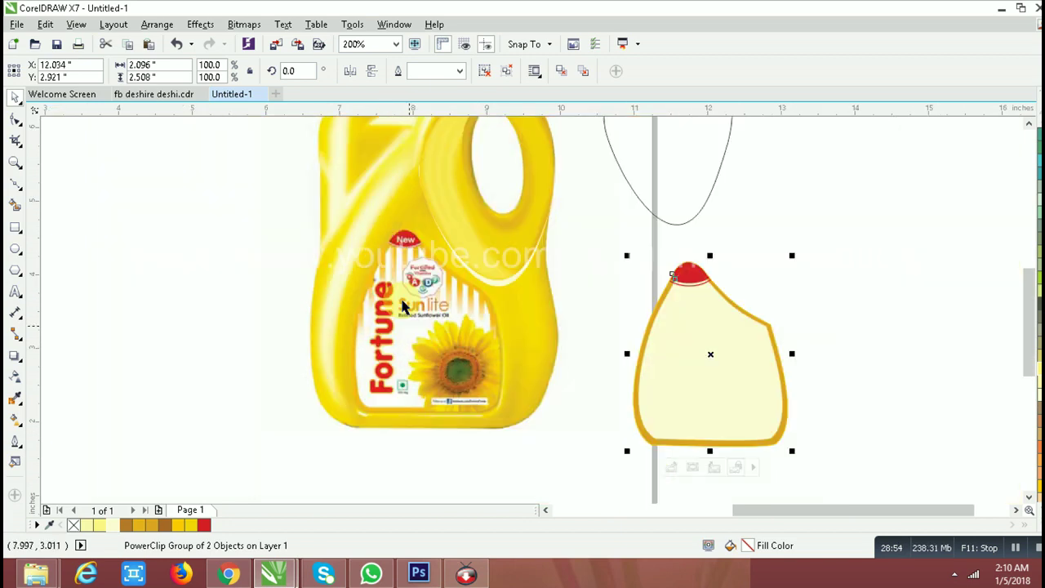
{"action": "left_click", "coordinate": [14, 228]}
{"action": "left_click_drag", "start_coordinate": [397, 225], "coordinate": [409, 336]}
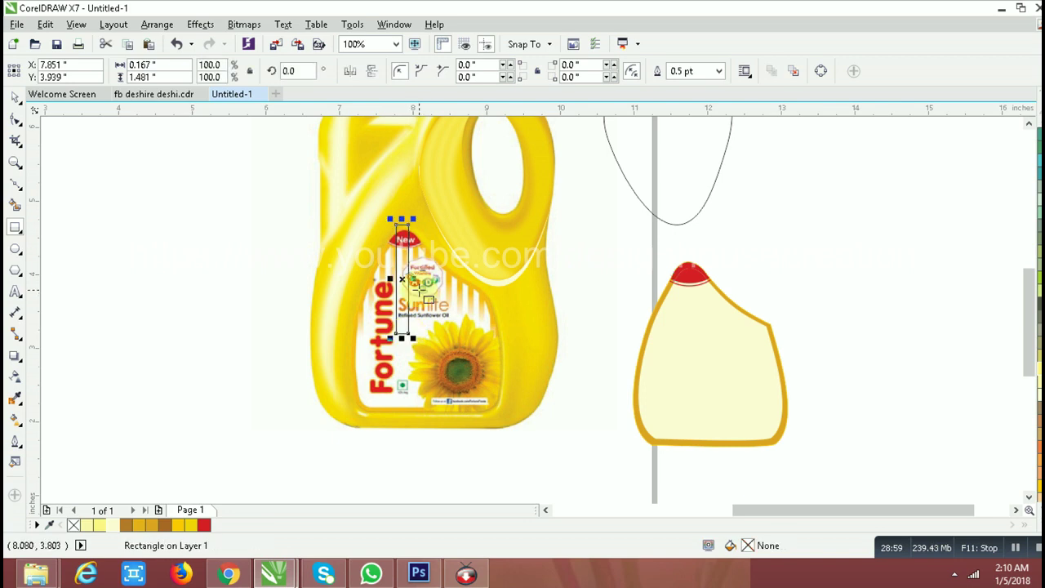
{"action": "scroll", "coordinate": [400, 276], "scroll_direction": "up", "scroll_amount": 3}
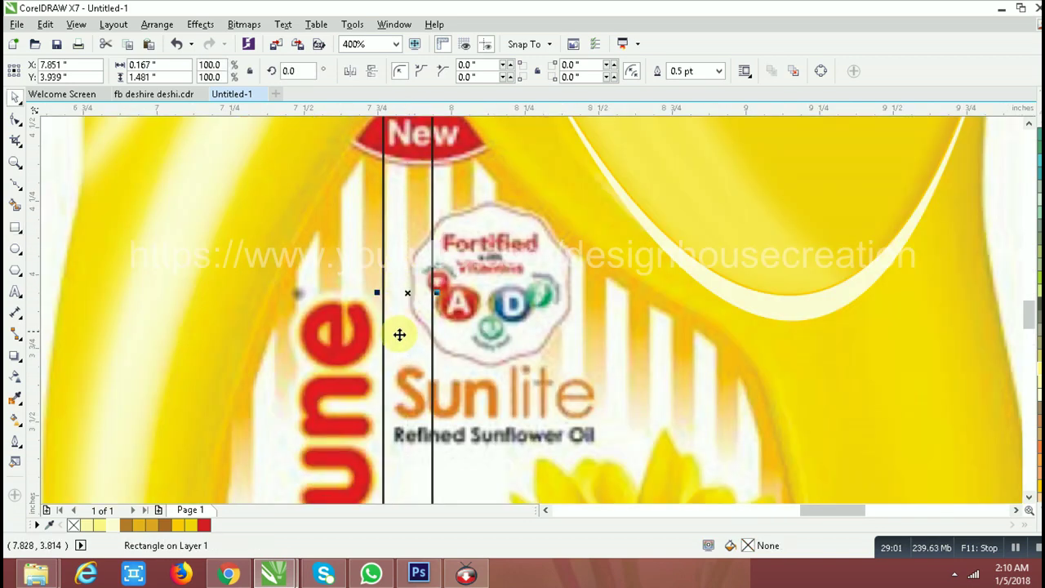
{"action": "left_click_drag", "start_coordinate": [379, 294], "coordinate": [428, 292]}
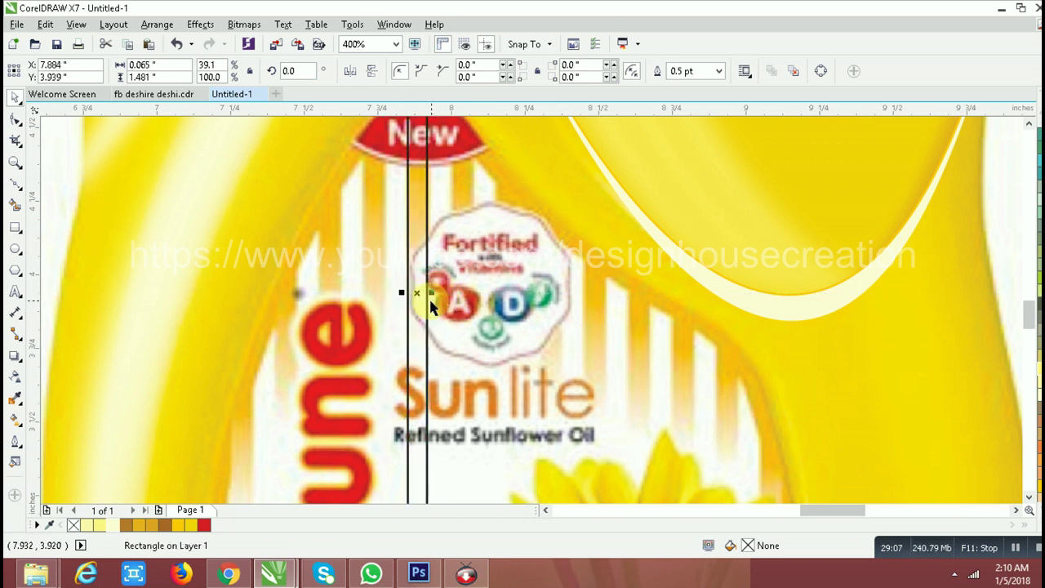
{"action": "scroll", "coordinate": [428, 296], "scroll_direction": "down", "scroll_amount": 2}
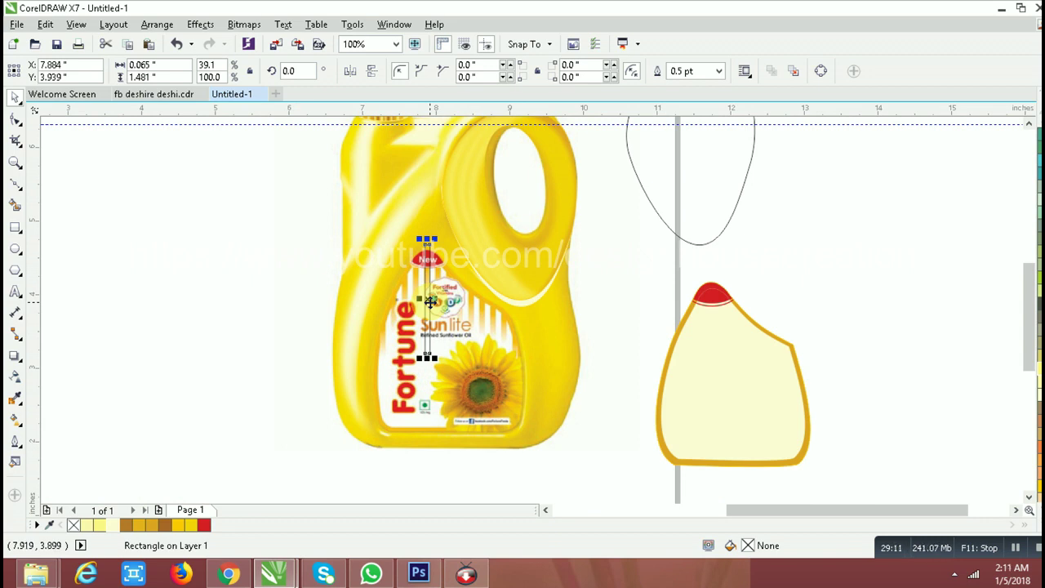
{"action": "scroll", "coordinate": [428, 237], "scroll_direction": "up", "scroll_amount": 1}
{"action": "key", "text": "ctrl+z"}
{"action": "left_click_drag", "start_coordinate": [429, 230], "coordinate": [429, 202]}
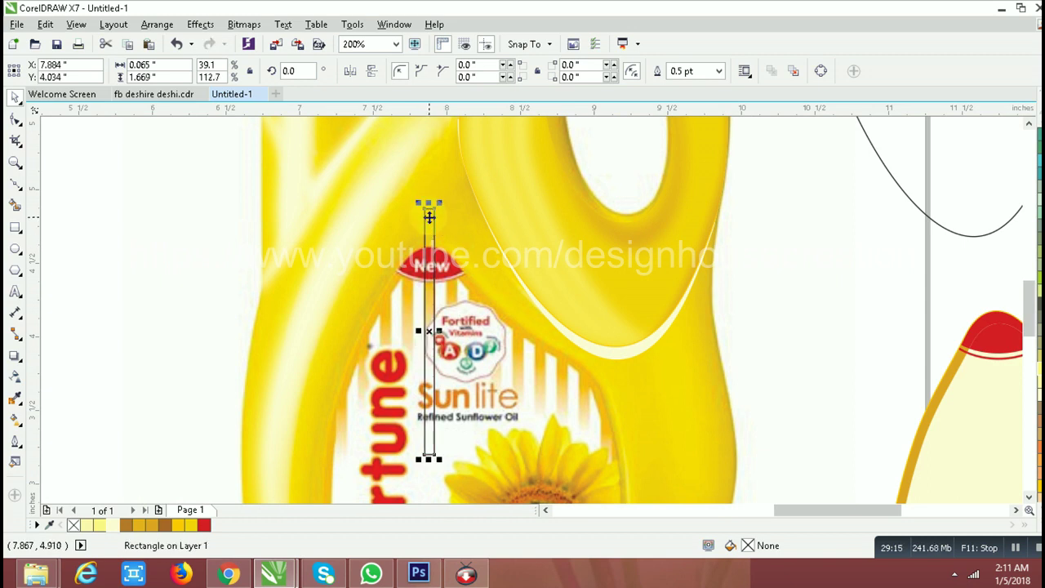
Copy the stripe to the right and repeat the copy to add more evenly spaced stripes.
{"action": "left_click_drag", "start_coordinate": [433, 218], "coordinate": [450, 219]}
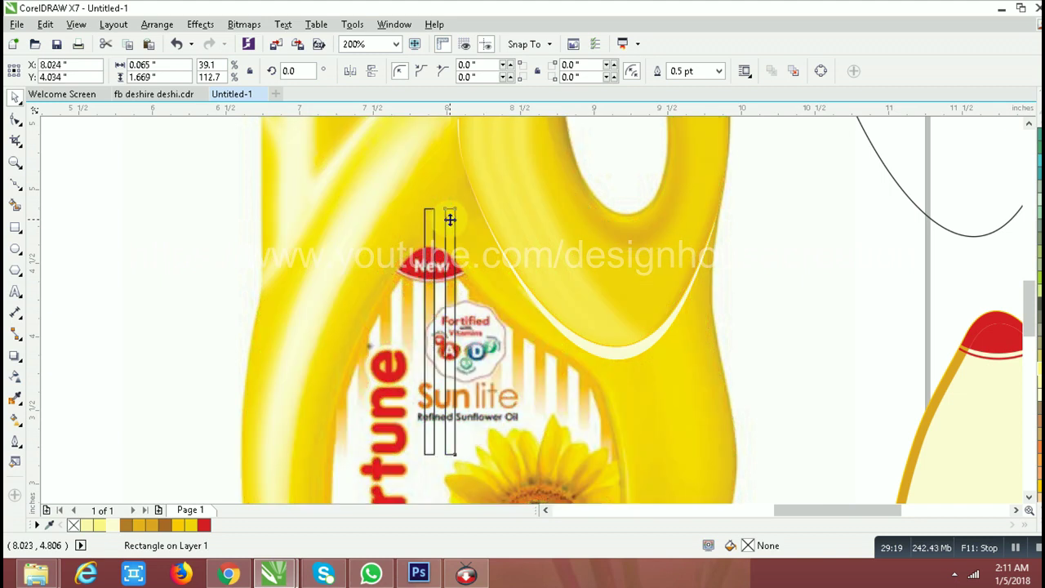
{"action": "key", "text": "ctrl+r"}
{"action": "key", "text": "ctrl+r"}
{"action": "key", "text": "ctrl+r"}
{"action": "key", "text": "ctrl+r"}
{"action": "key", "text": "ctrl+r"}
{"action": "key", "text": "ctrl+r"}
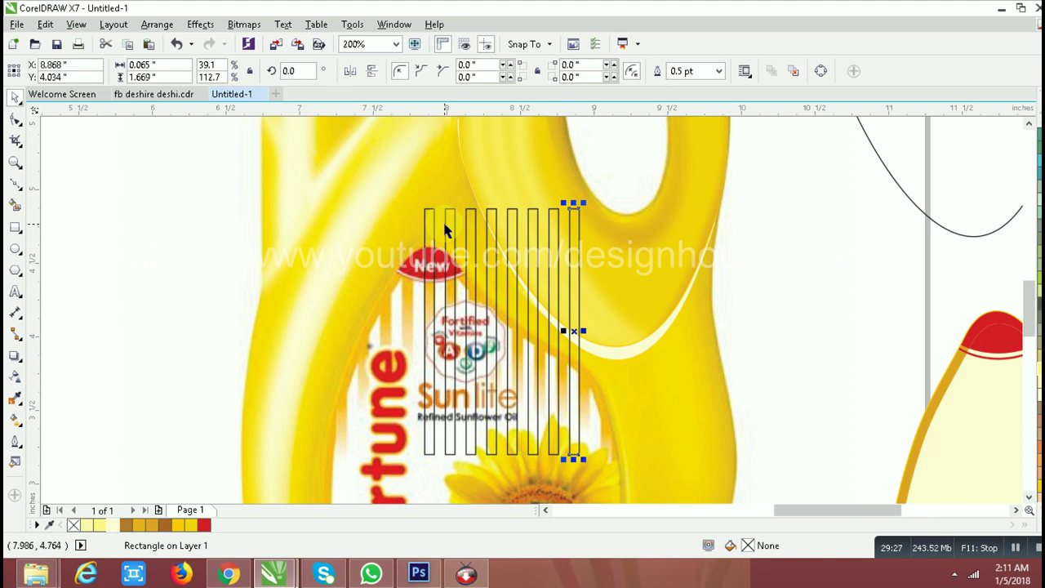
{"action": "key", "text": "ctrl+r"}
{"action": "scroll", "coordinate": [502, 252], "scroll_direction": "down", "scroll_amount": 1}
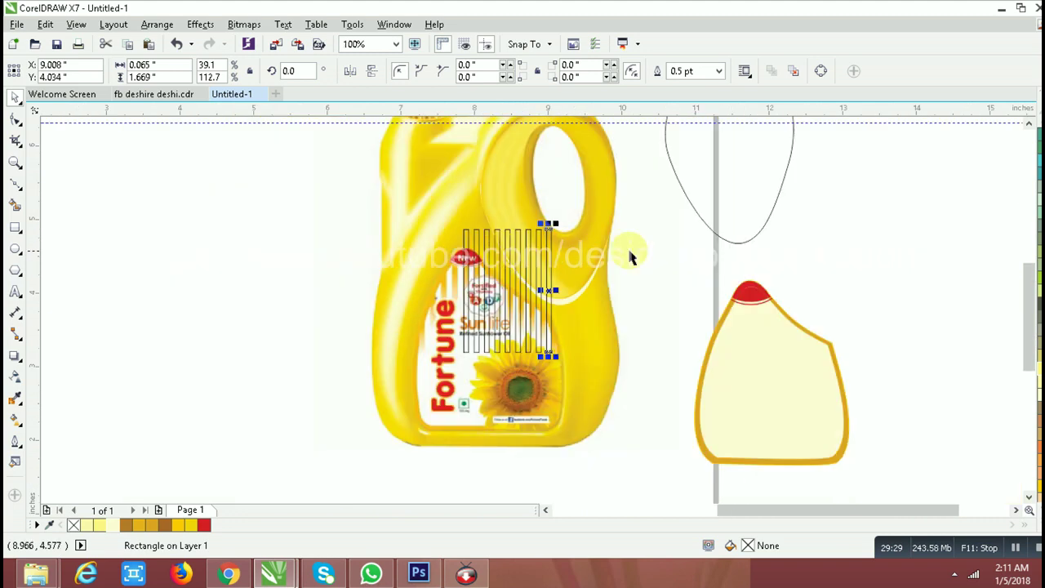
{"action": "left_click_drag", "start_coordinate": [677, 217], "coordinate": [473, 325]}
{"action": "key", "text": "ctrl+z"}
Group the nine stripes and position the group over the label's stripes.
{"action": "left_click_drag", "start_coordinate": [887, 193], "coordinate": [402, 380]}
{"action": "key", "text": "ctrl+g"}
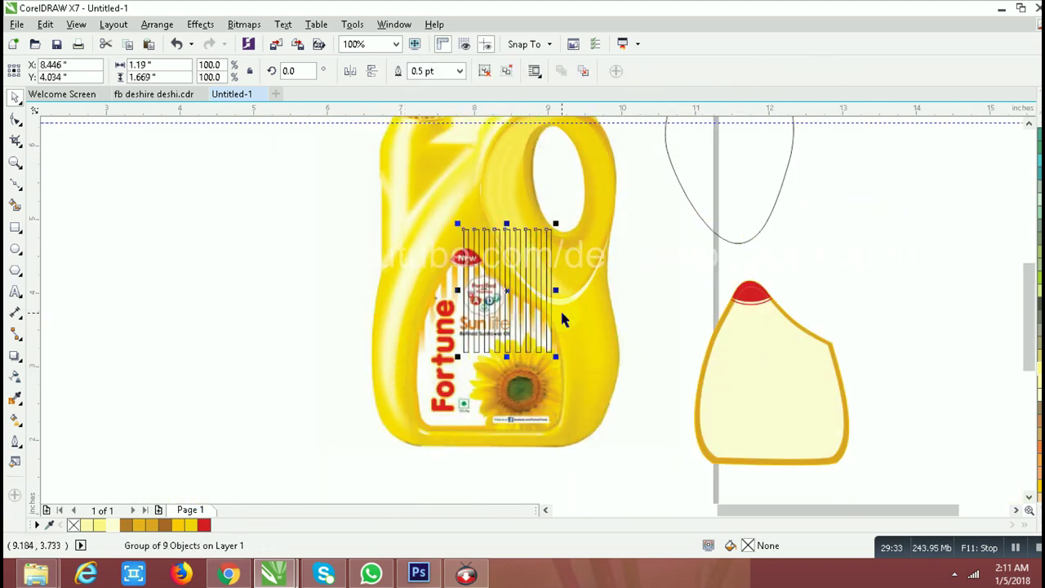
{"action": "mouse_move", "coordinate": [560, 309]}
{"action": "left_mouse_down"}
{"action": "mouse_move", "coordinate": [539, 288]}
{"action": "mouse_move", "coordinate": [561, 292]}
{"action": "mouse_move", "coordinate": [352, 291]}
{"action": "left_mouse_up"}
{"action": "scroll", "coordinate": [539, 289], "scroll_direction": "up", "scroll_amount": 1}
{"action": "left_click_drag", "start_coordinate": [361, 291], "coordinate": [343, 291]}
{"action": "scroll", "coordinate": [357, 292], "scroll_direction": "up", "scroll_amount": 2}
{"action": "scroll", "coordinate": [397, 296], "scroll_direction": "down", "scroll_amount": 2}
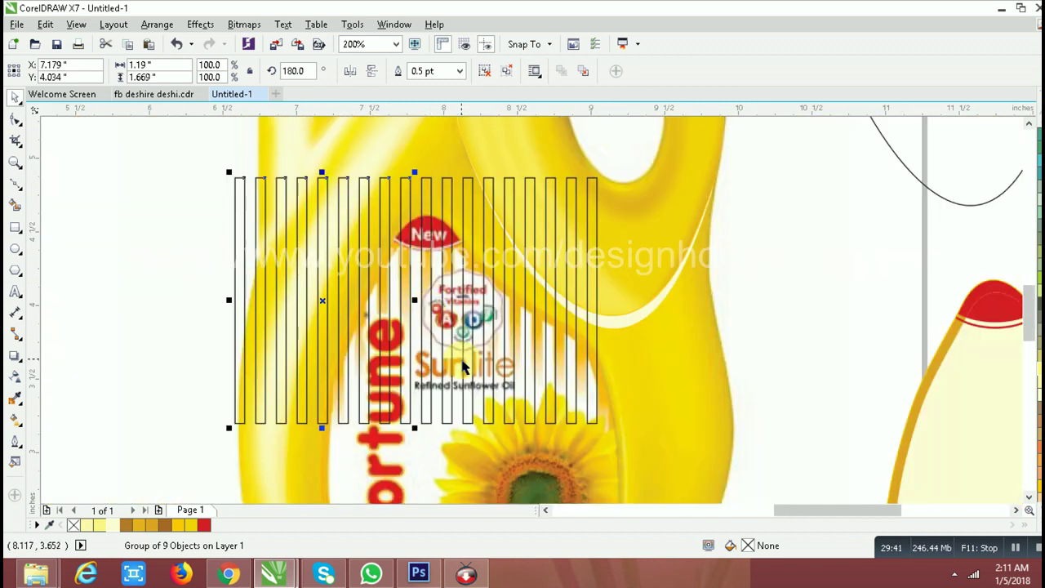
{"action": "left_click", "coordinate": [445, 405], "text": "shift"}
{"action": "scroll", "coordinate": [245, 376], "scroll_direction": "up", "scroll_amount": 2}
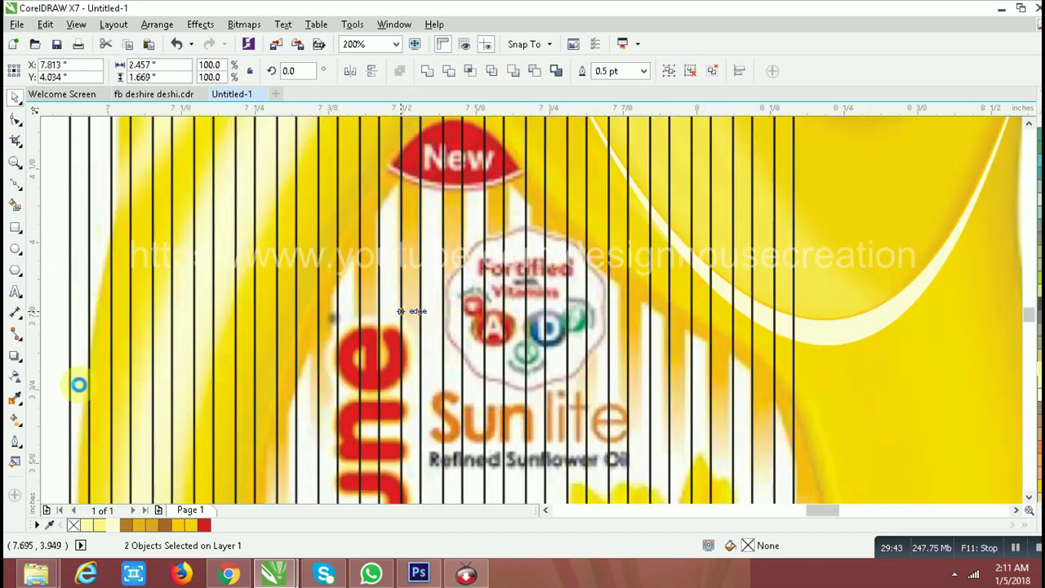
{"action": "scroll", "coordinate": [77, 384], "scroll_direction": "up", "scroll_amount": 2}
Try an orange fill with no outline on the stripes, then undo it.
{"action": "left_click", "coordinate": [14, 399]}
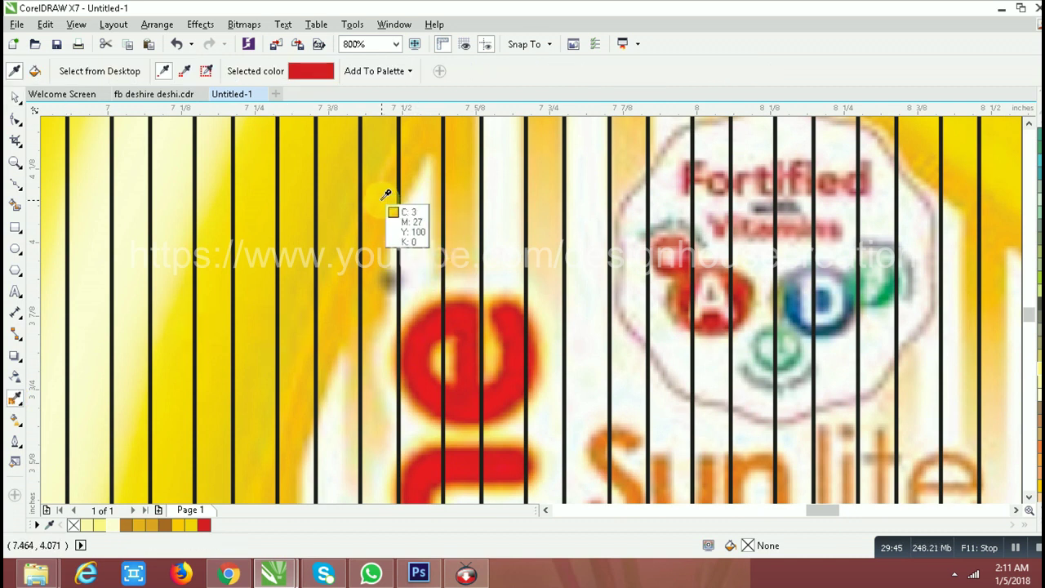
{"action": "left_click", "coordinate": [387, 196]}
{"action": "scroll", "coordinate": [402, 223], "scroll_direction": "down", "scroll_amount": 2}
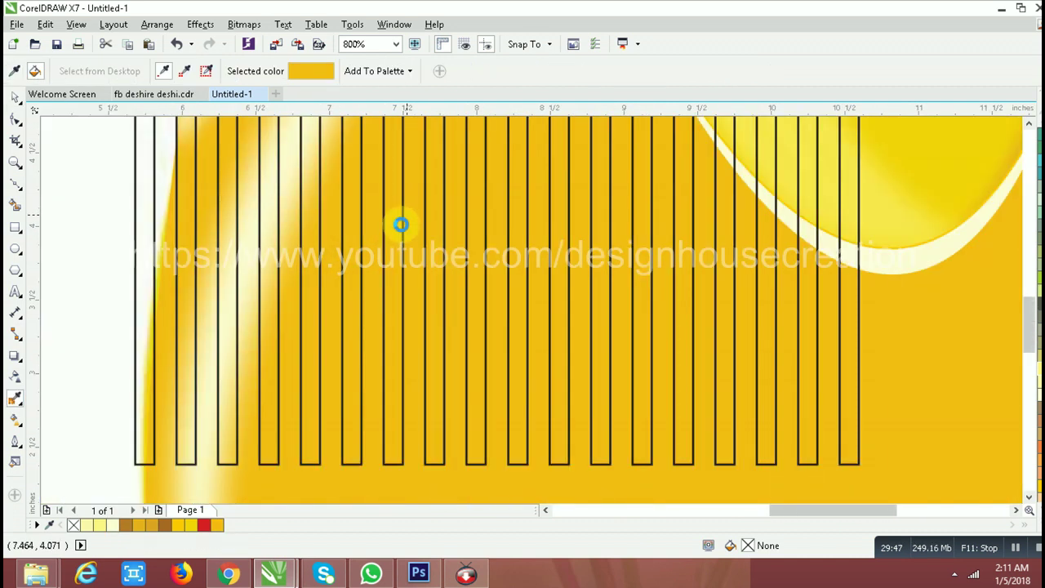
{"action": "scroll", "coordinate": [395, 223], "scroll_direction": "down", "scroll_amount": 2}
{"action": "key", "text": "space"}
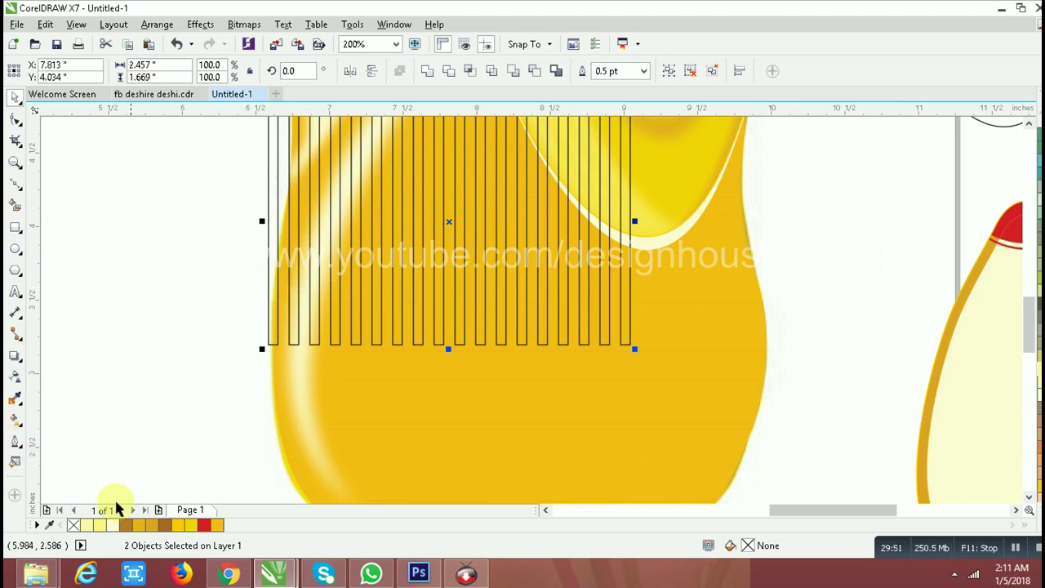
{"action": "left_click", "coordinate": [218, 528]}
{"action": "right_click", "coordinate": [217, 528]}
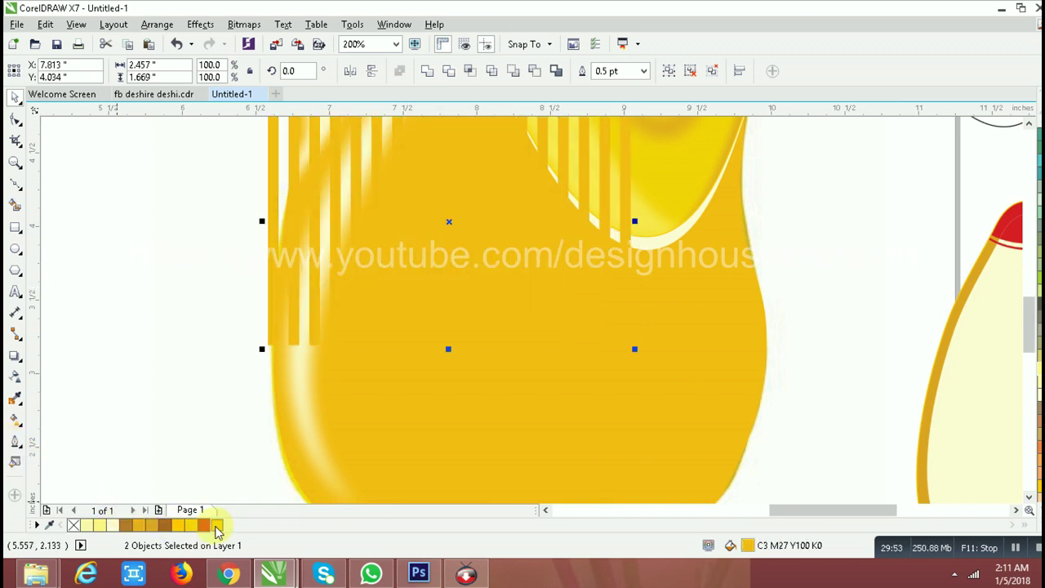
{"action": "key", "text": "ctrl+z"}
{"action": "key", "text": "ctrl+z"}
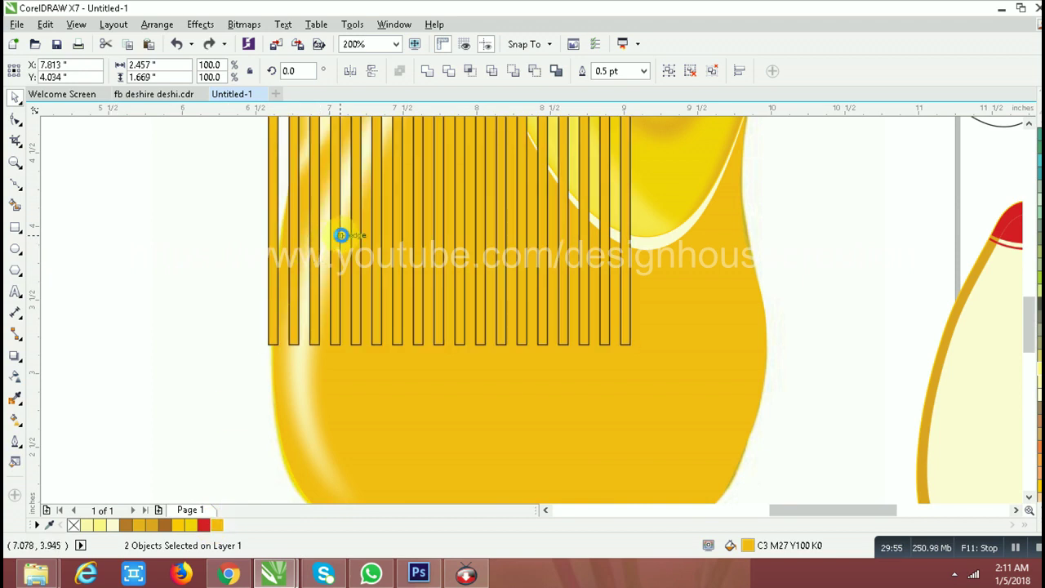
Fill the stripe group with golden yellow (C1 M29 Y100 K0) sampled from the jug photo.
{"action": "scroll", "coordinate": [381, 247], "scroll_direction": "down", "scroll_amount": 3}
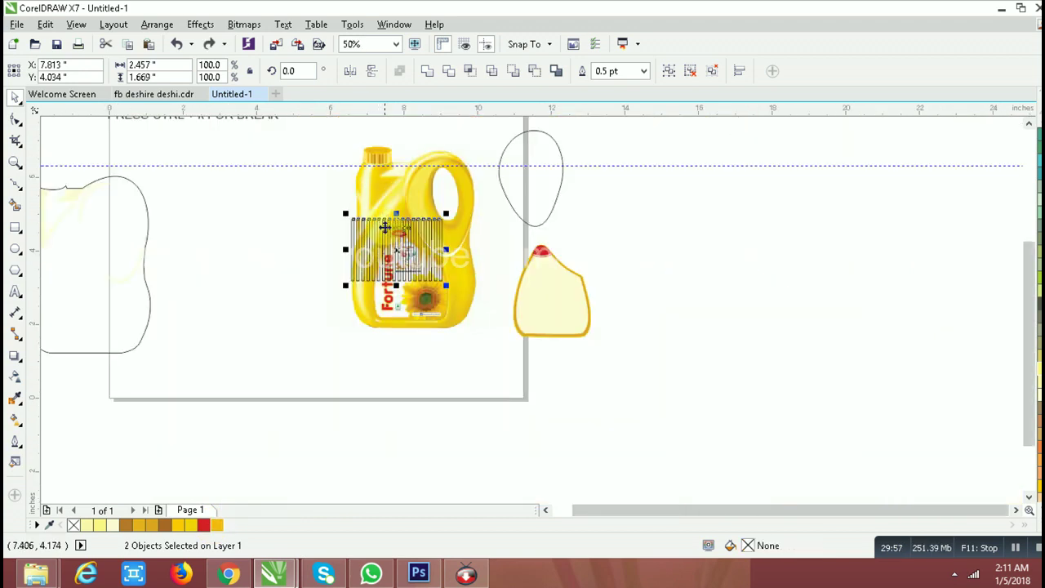
{"action": "scroll", "coordinate": [417, 279], "scroll_direction": "up", "scroll_amount": 1}
{"action": "scroll", "coordinate": [397, 275], "scroll_direction": "up", "scroll_amount": 1}
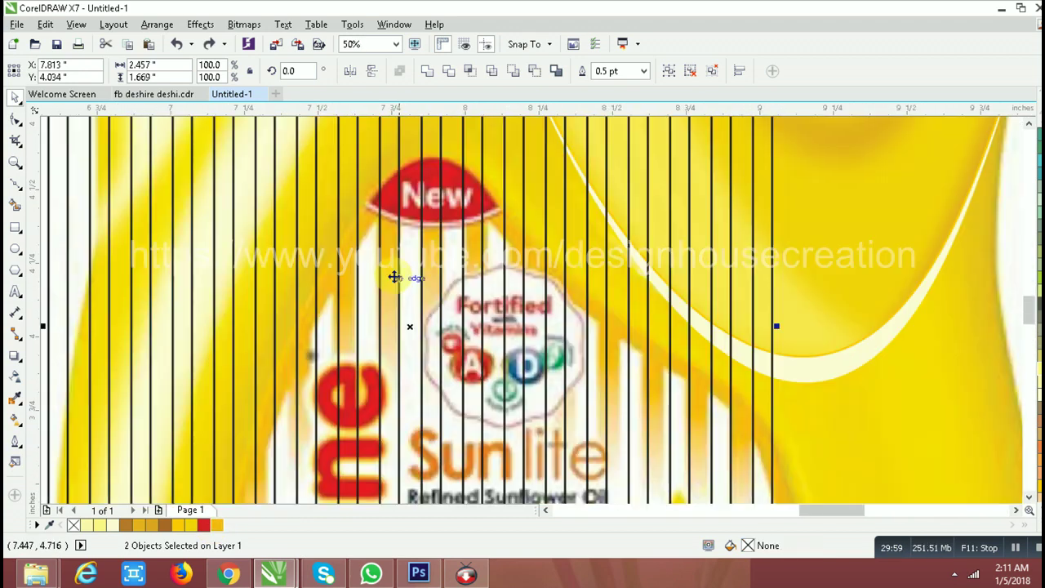
{"action": "scroll", "coordinate": [366, 263], "scroll_direction": "up", "scroll_amount": 1}
{"action": "scroll", "coordinate": [128, 311], "scroll_direction": "up", "scroll_amount": 2}
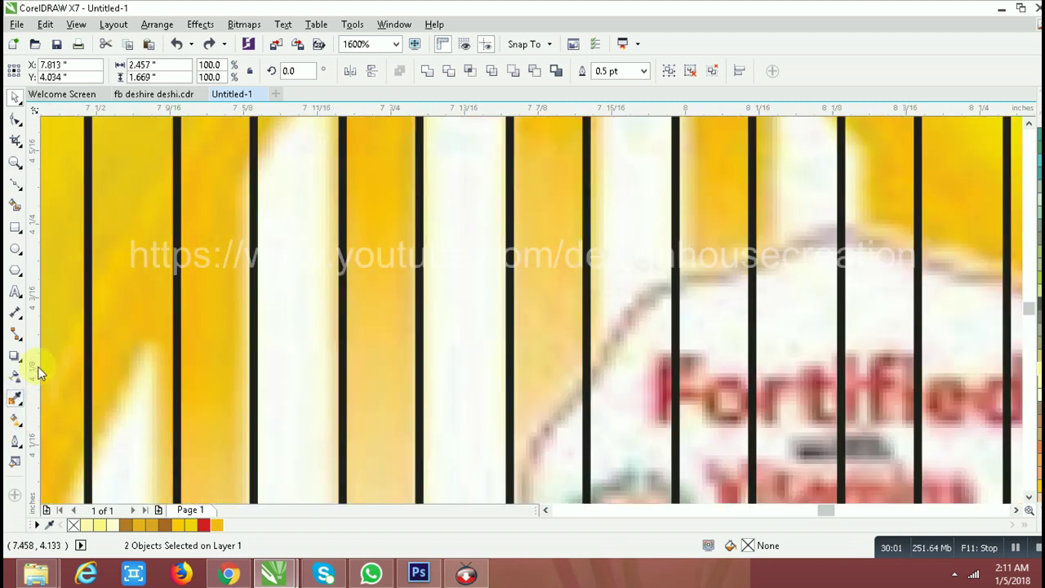
{"action": "left_click", "coordinate": [15, 398]}
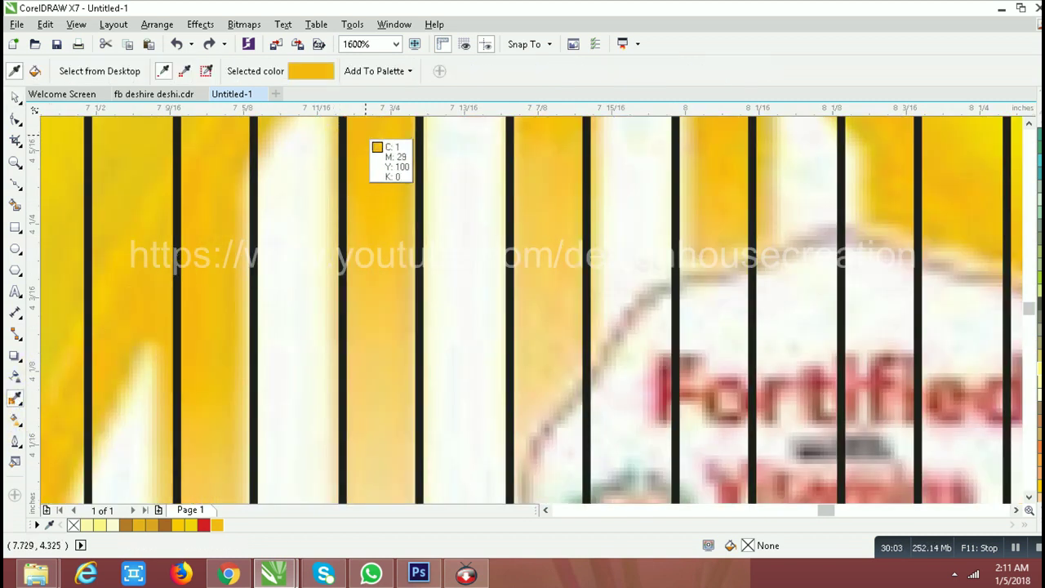
{"action": "left_click", "coordinate": [306, 149]}
{"action": "scroll", "coordinate": [347, 238], "scroll_direction": "down", "scroll_amount": 2}
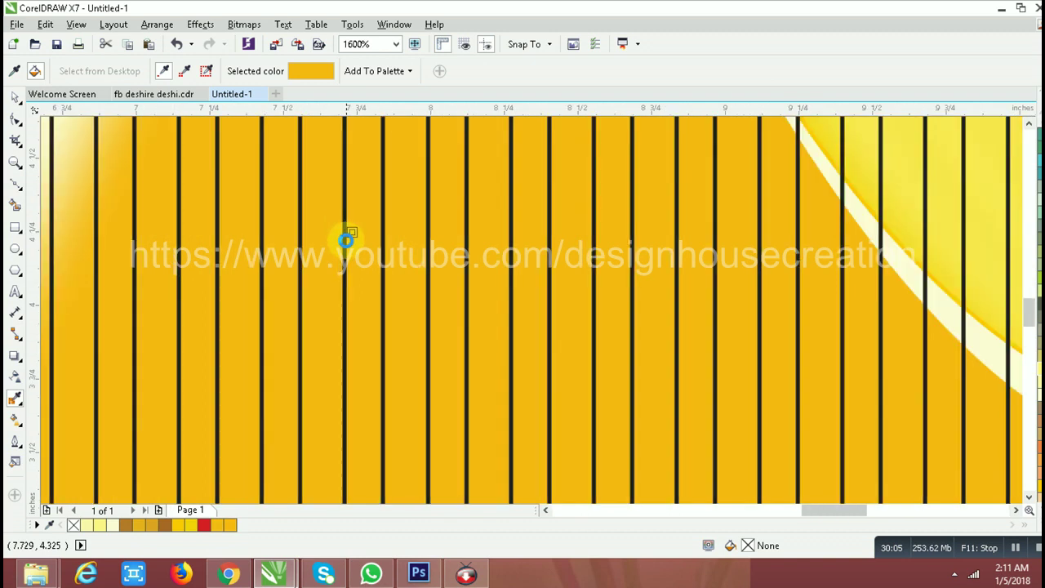
{"action": "scroll", "coordinate": [347, 239], "scroll_direction": "down", "scroll_amount": 2}
{"action": "scroll", "coordinate": [343, 259], "scroll_direction": "down", "scroll_amount": 2}
{"action": "key", "text": "space"}
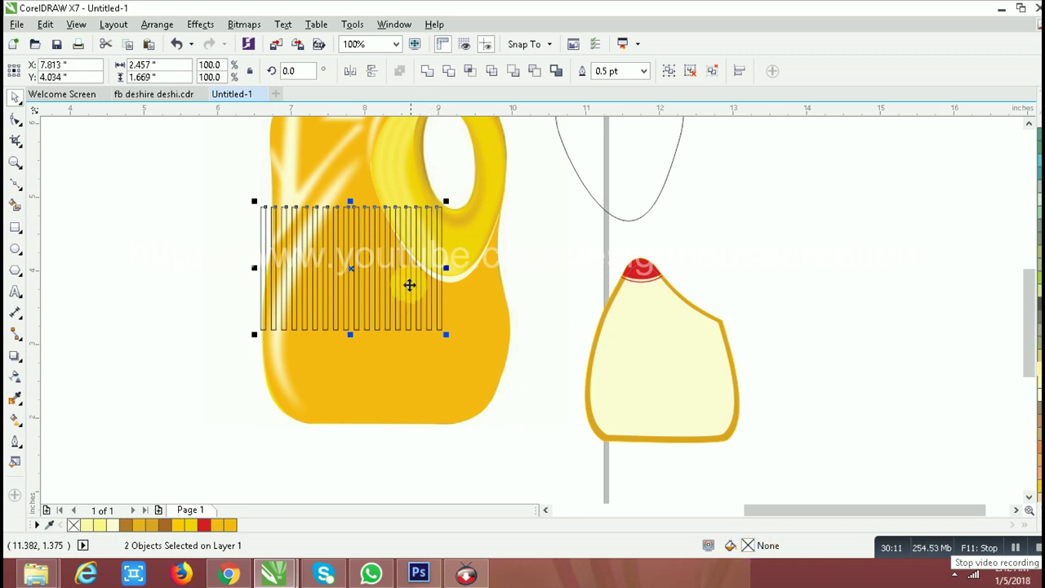
Strip the stripes' outlines, fill them golden yellow, and move them over the cream jug's top.
{"action": "right_click", "coordinate": [74, 527]}
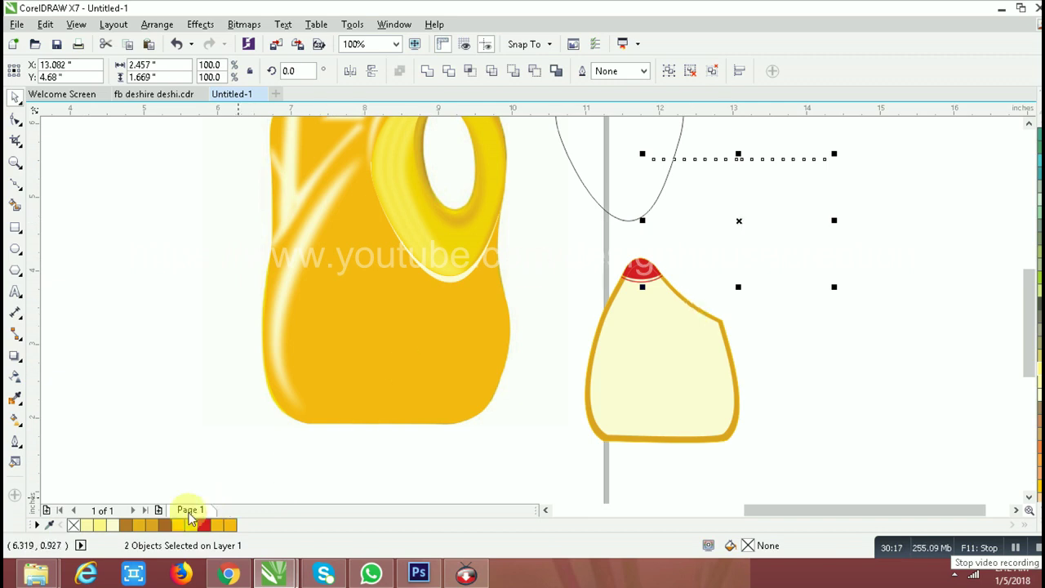
{"action": "left_click", "coordinate": [230, 528]}
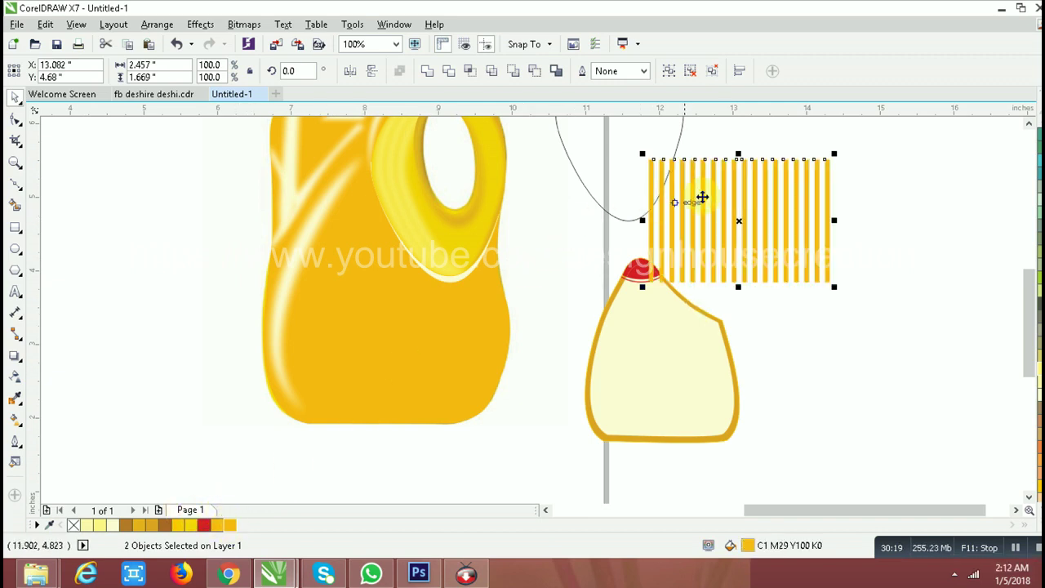
{"action": "mouse_move", "coordinate": [771, 201]}
{"action": "left_mouse_down"}
{"action": "mouse_move", "coordinate": [475, 199]}
{"action": "mouse_move", "coordinate": [781, 235]}
{"action": "left_mouse_up"}
Undo an accidental move of the golden jug shape and deselect everything.
{"action": "left_click", "coordinate": [388, 311]}
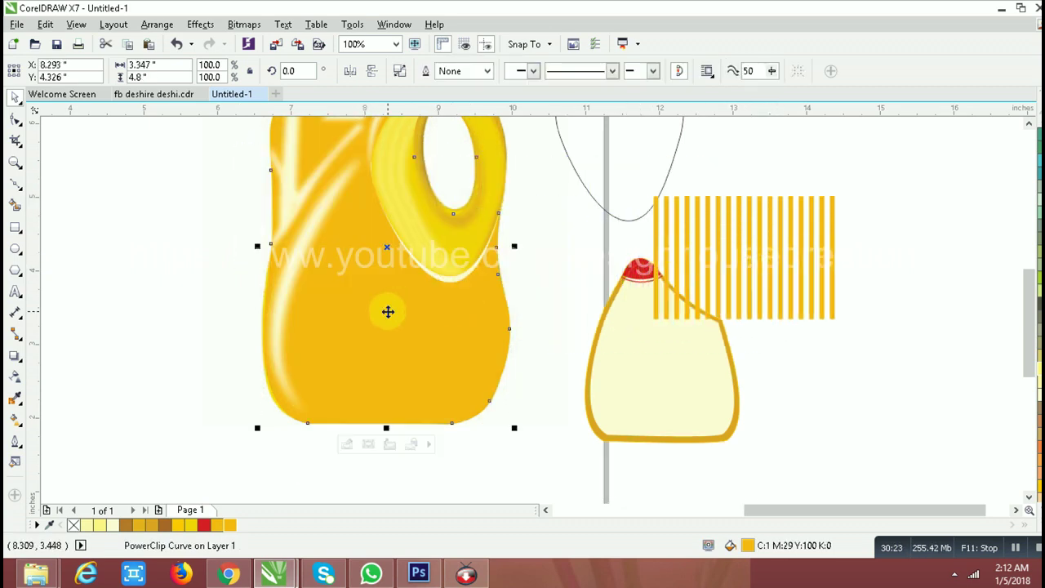
{"action": "scroll", "coordinate": [450, 317], "scroll_direction": "down", "scroll_amount": 2}
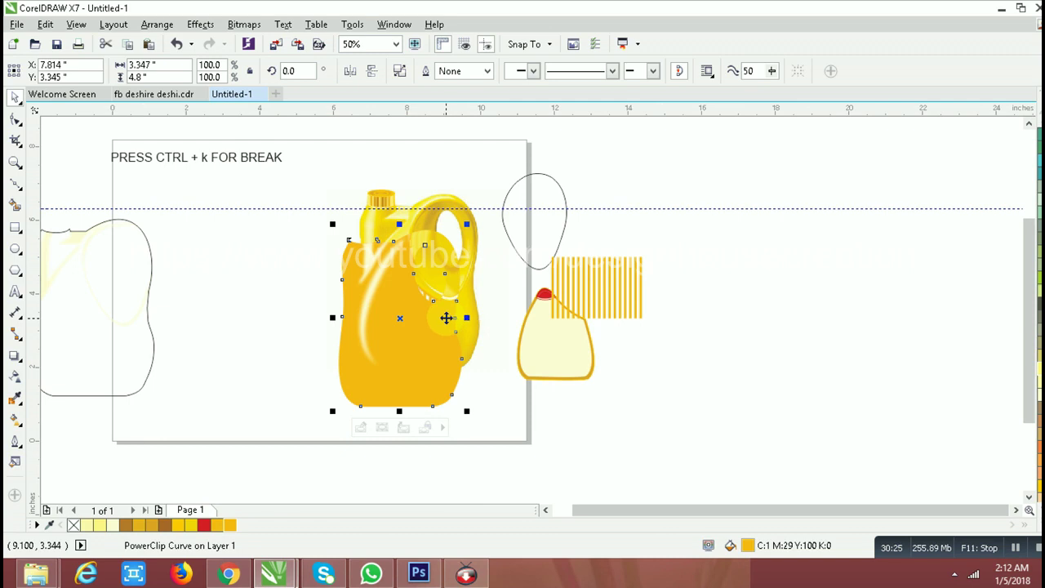
{"action": "key", "text": "ctrl+z"}
{"action": "scroll", "coordinate": [439, 245], "scroll_direction": "up", "scroll_amount": 2}
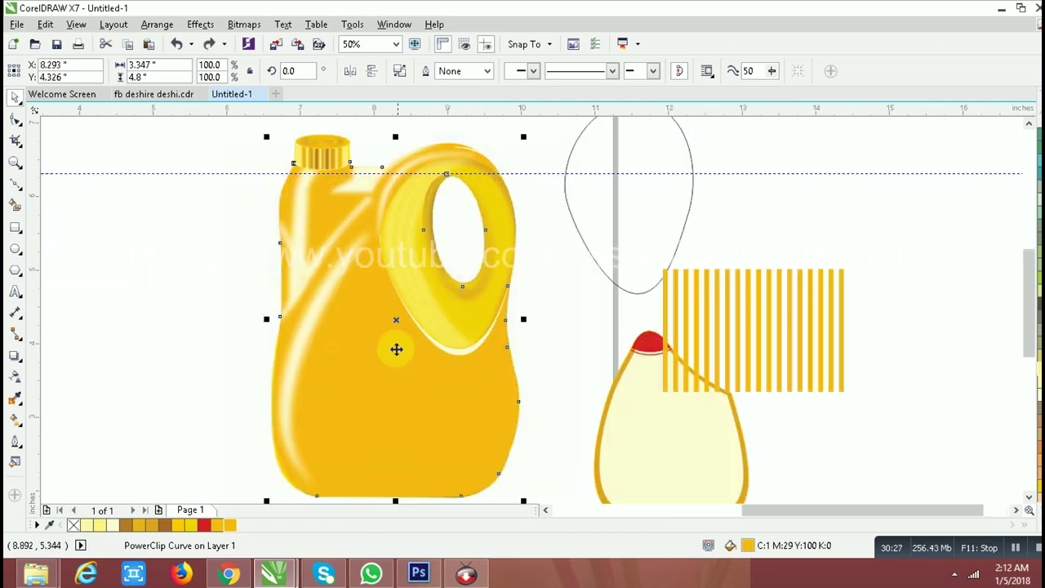
{"action": "key", "text": "Escape"}
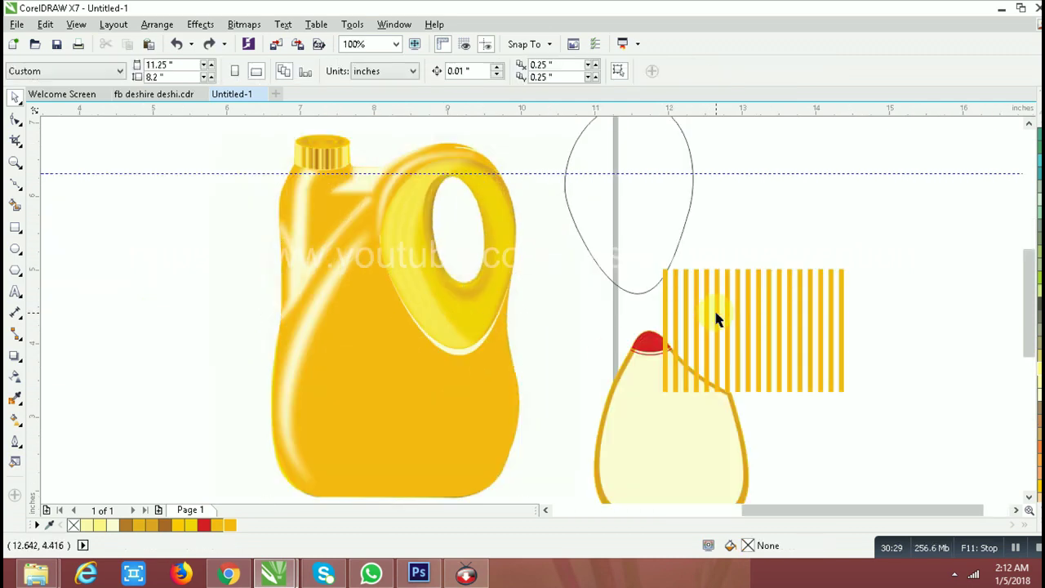
Select both yellow stripe sets and group them together.
{"action": "left_click", "coordinate": [719, 314]}
{"action": "left_click_drag", "start_coordinate": [726, 309], "coordinate": [823, 288]}
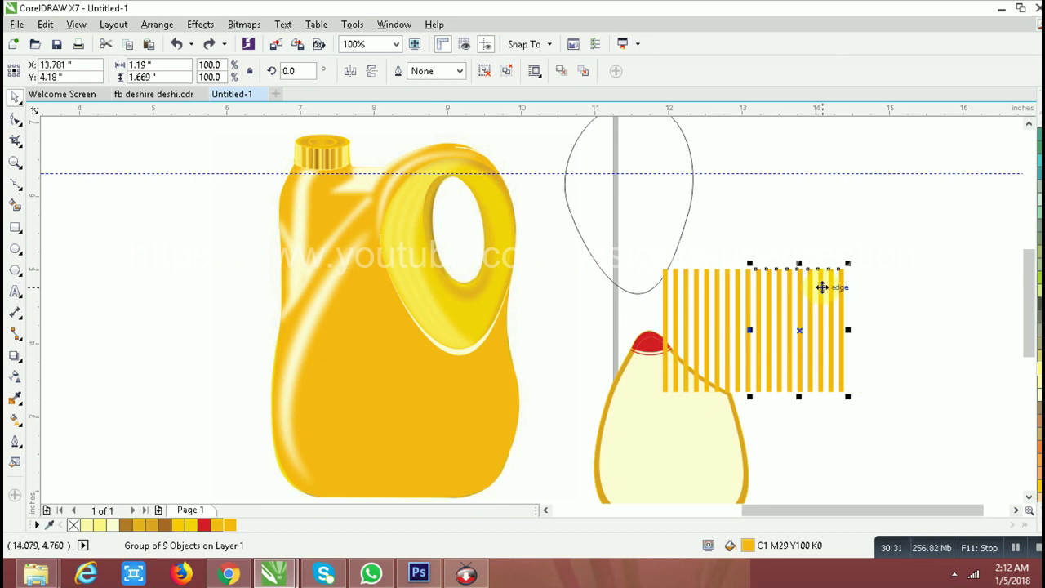
{"action": "left_click", "coordinate": [698, 291], "text": "shift"}
{"action": "key", "text": "ctrl+g"}
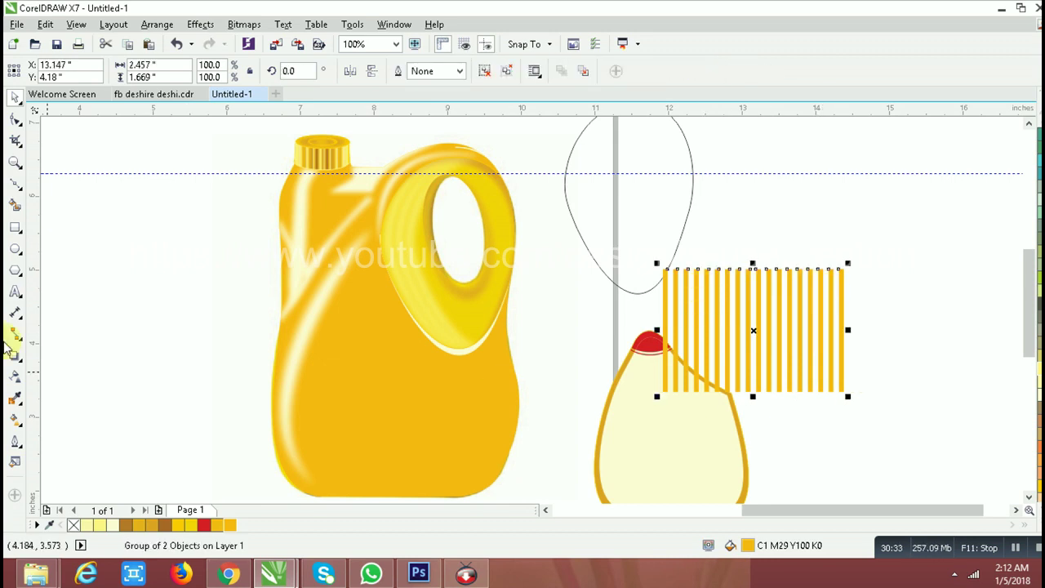
Fade the stripe group top-to-bottom with a short linear transparency and lay it over the bottle top.
{"action": "left_click", "coordinate": [16, 378]}
{"action": "left_click_drag", "start_coordinate": [739, 269], "coordinate": [740, 400]}
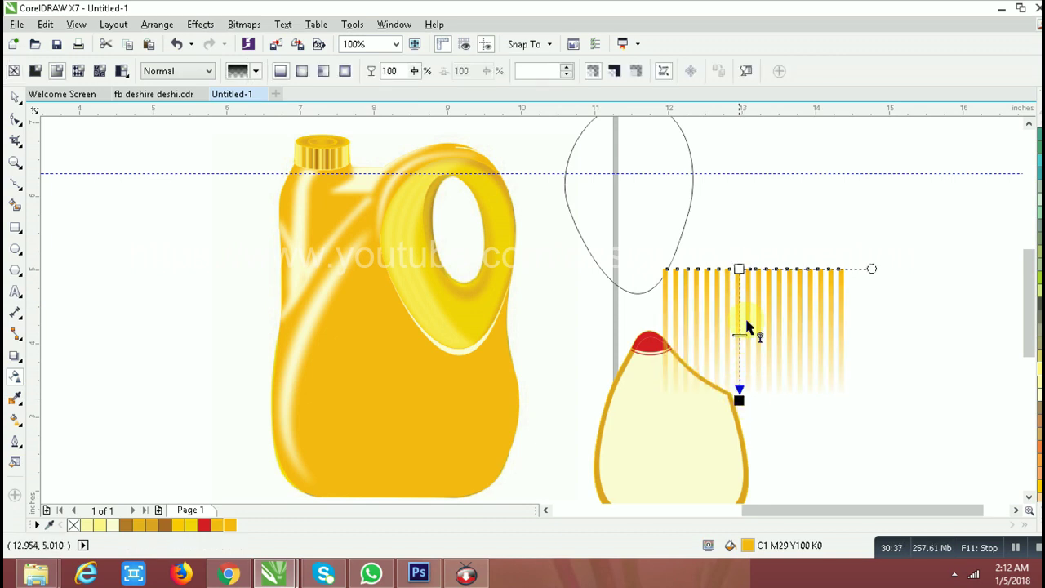
{"action": "left_click_drag", "start_coordinate": [739, 398], "coordinate": [739, 356]}
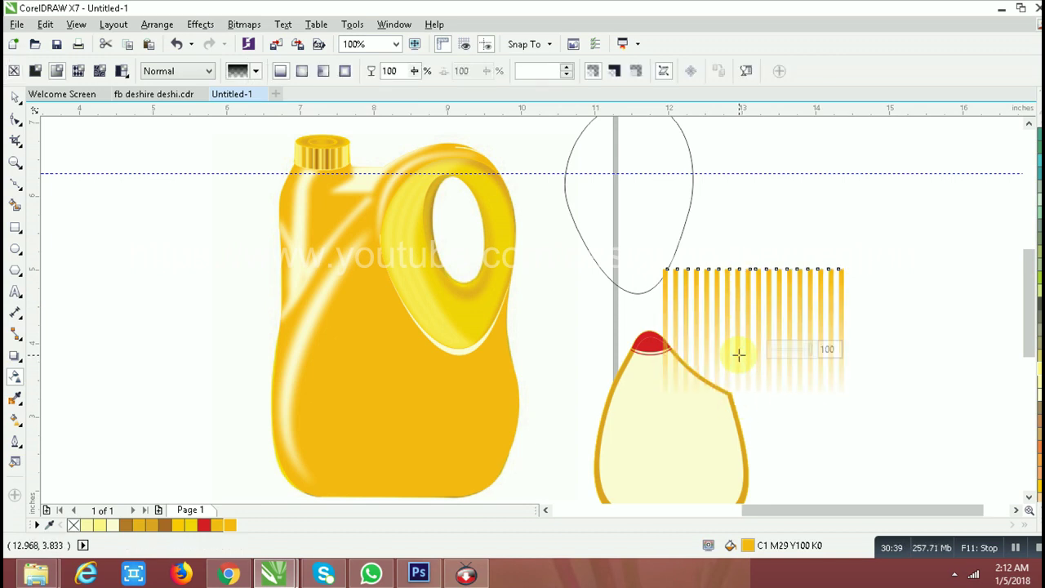
{"action": "key", "text": "space"}
{"action": "left_click_drag", "start_coordinate": [782, 312], "coordinate": [696, 368]}
{"action": "right_click", "coordinate": [729, 351]}
{"action": "left_click", "coordinate": [688, 297]}
Try PowerClip Inside on the striped group and dismiss the invalid-object warning.
{"action": "left_click", "coordinate": [788, 380]}
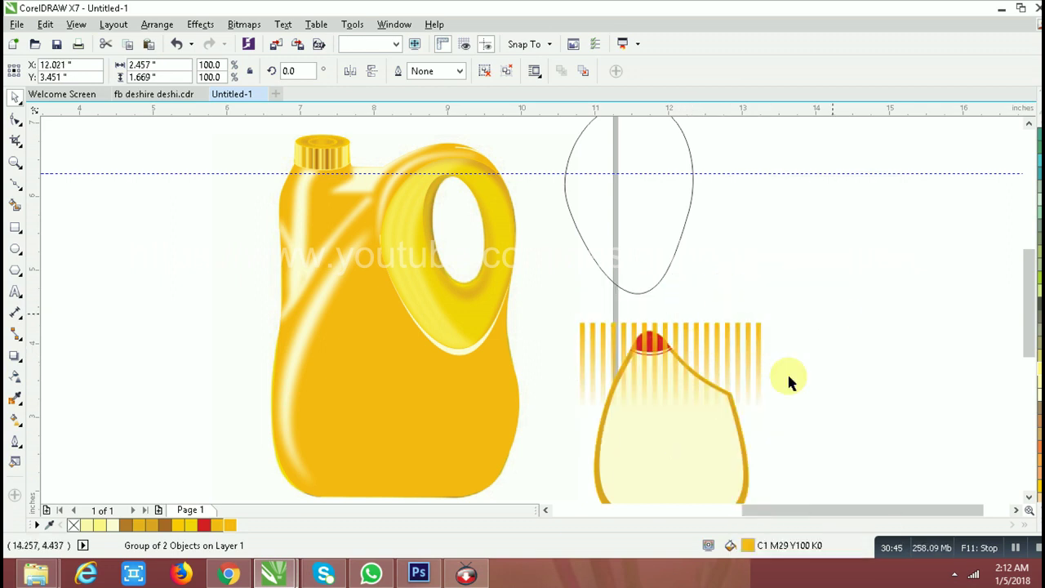
{"action": "left_click", "coordinate": [727, 431]}
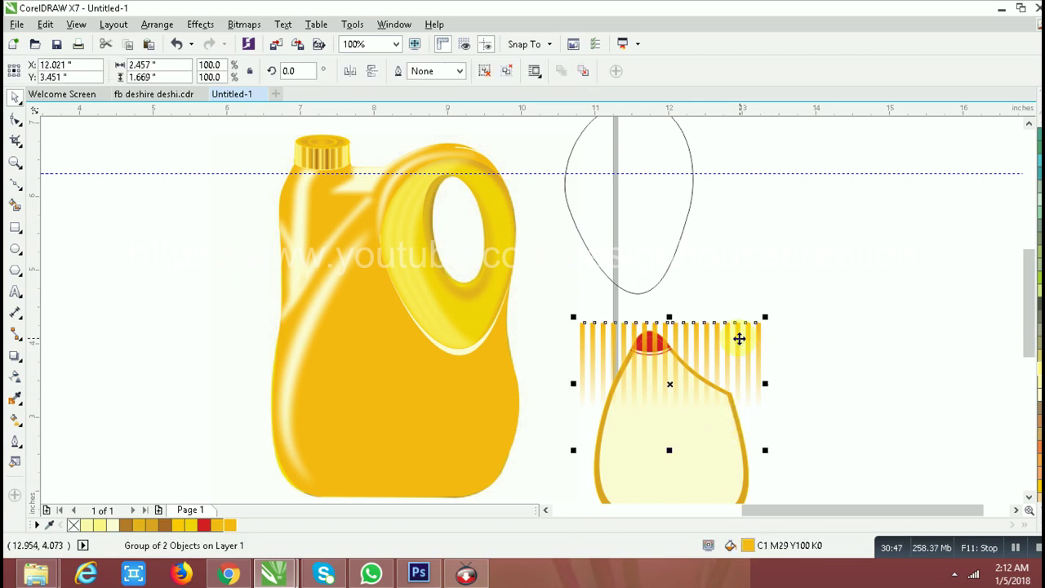
{"action": "right_click", "coordinate": [739, 338]}
{"action": "left_click", "coordinate": [722, 440]}
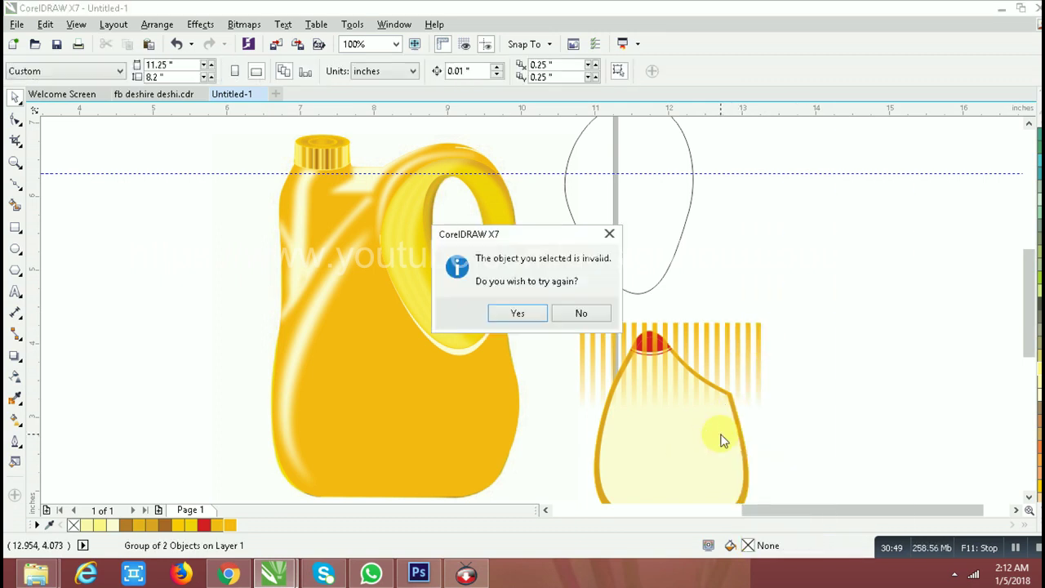
{"action": "left_click", "coordinate": [582, 314]}
Right-drag the stripes into the cream bottle as a PowerClip and check them via Edit PowerClip.
{"action": "left_click", "coordinate": [626, 325], "text": "ctrl"}
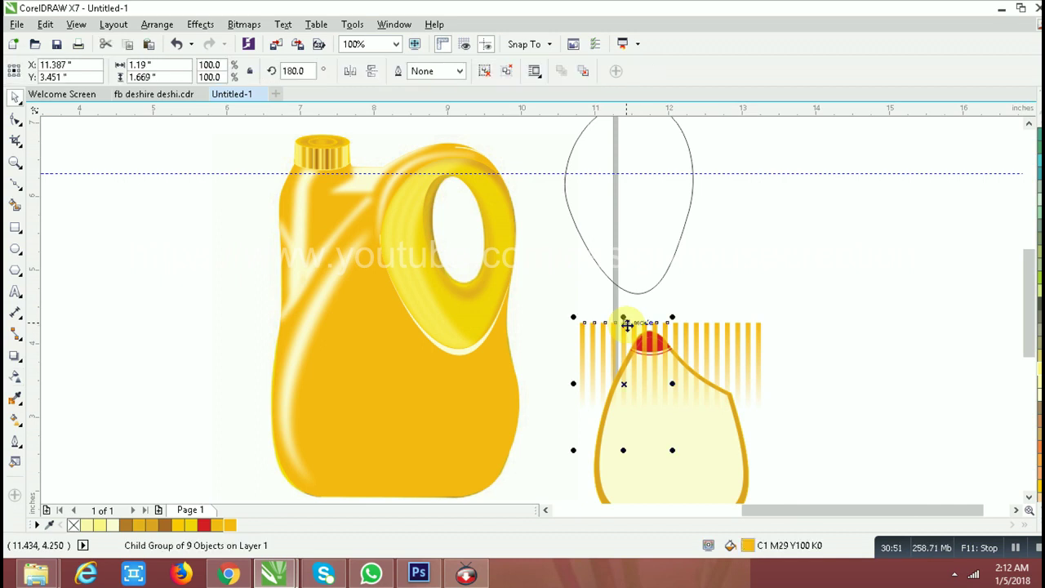
{"action": "left_click", "coordinate": [707, 332]}
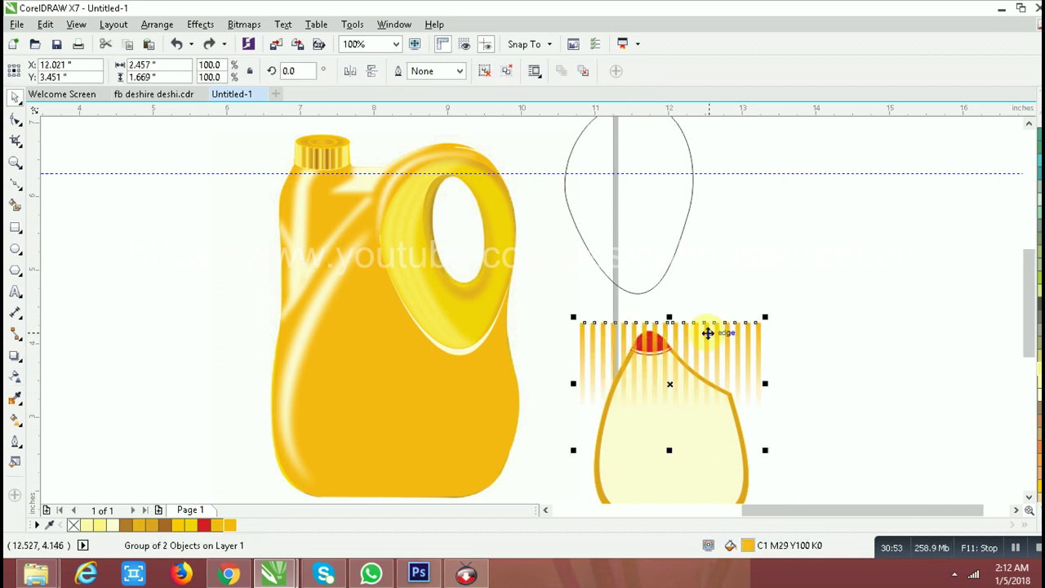
{"action": "left_click_drag", "start_coordinate": [710, 333], "coordinate": [692, 412]}
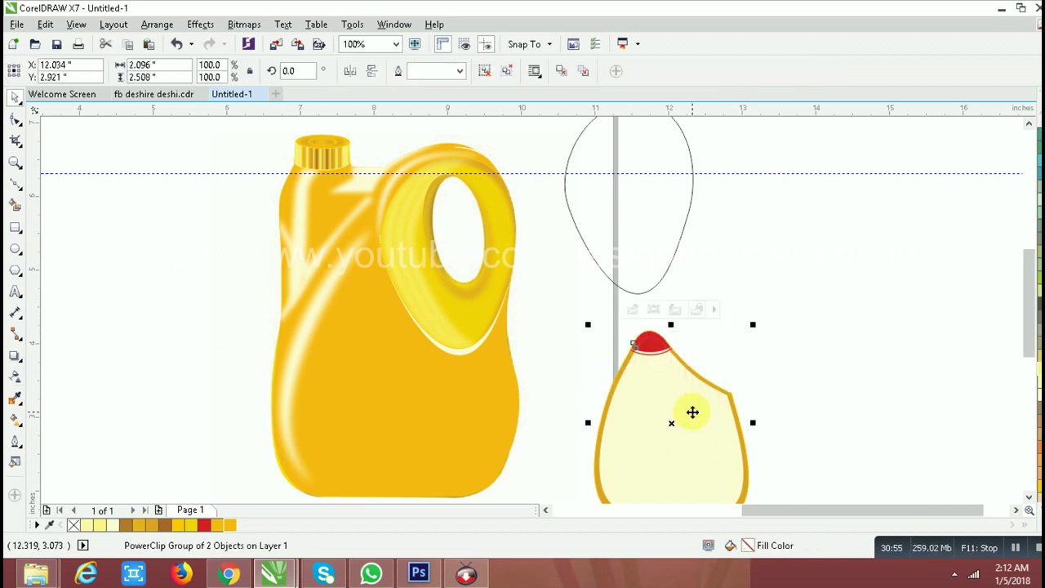
{"action": "right_click", "coordinate": [692, 411]}
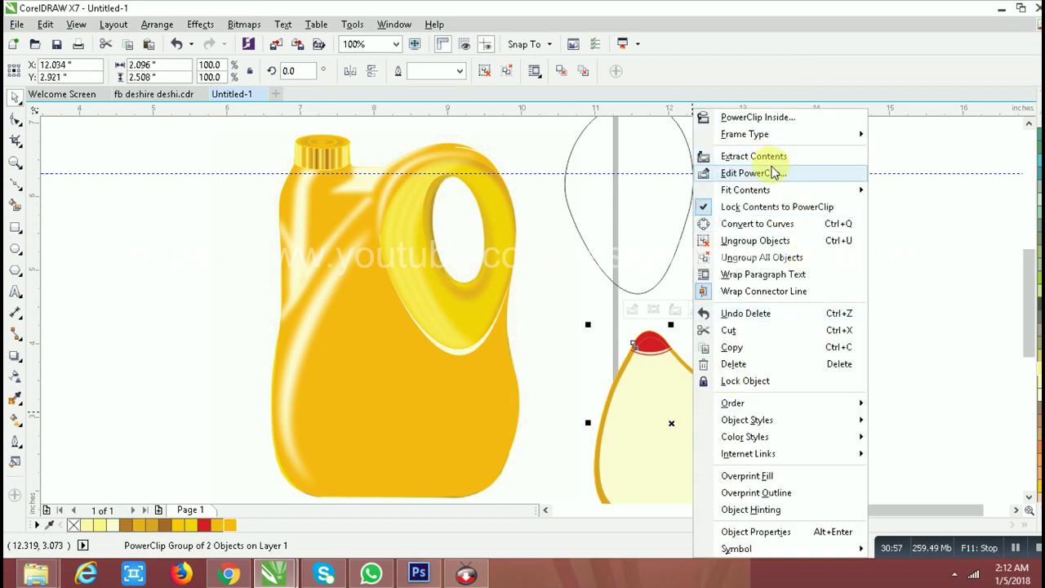
{"action": "left_click", "coordinate": [773, 172]}
{"action": "left_click", "coordinate": [677, 321]}
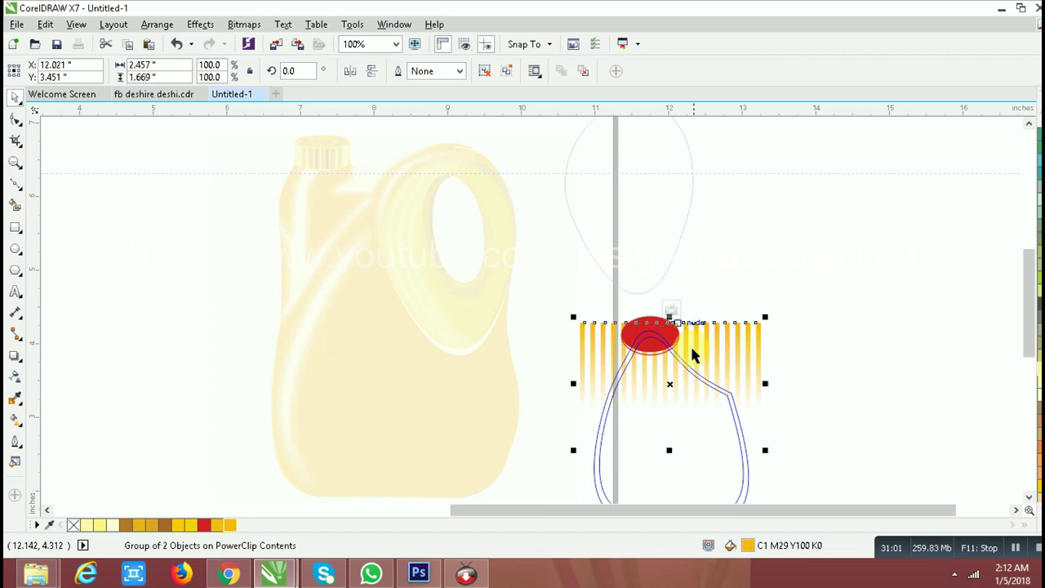
{"action": "left_click", "coordinate": [821, 296], "text": "ctrl"}
Select the stripes inside the clipped cream bottle.
{"action": "left_click", "coordinate": [822, 295]}
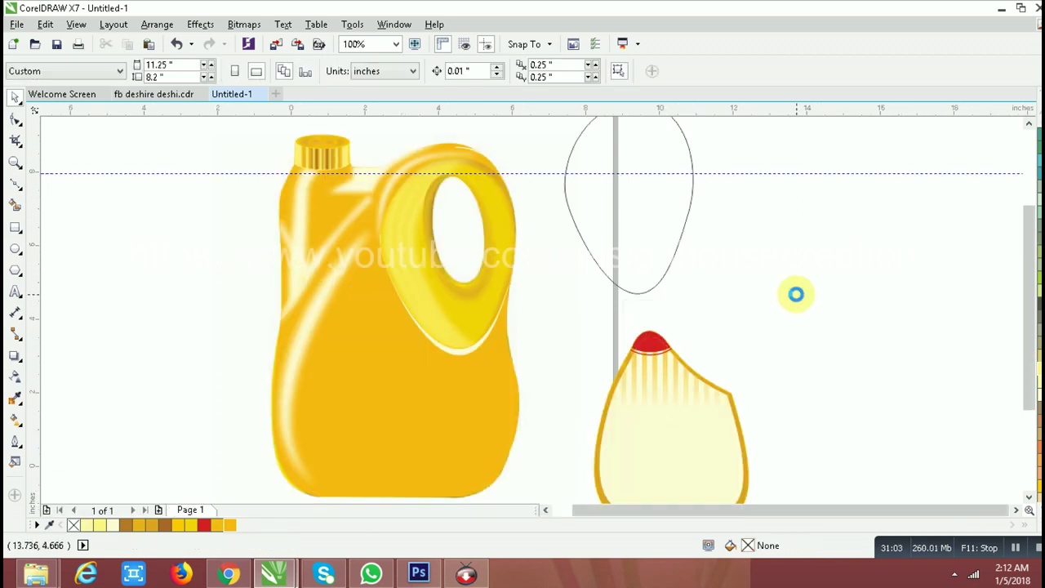
{"action": "scroll", "coordinate": [808, 296], "scroll_direction": "down", "scroll_amount": 1}
{"action": "scroll", "coordinate": [723, 344], "scroll_direction": "up", "scroll_amount": 1}
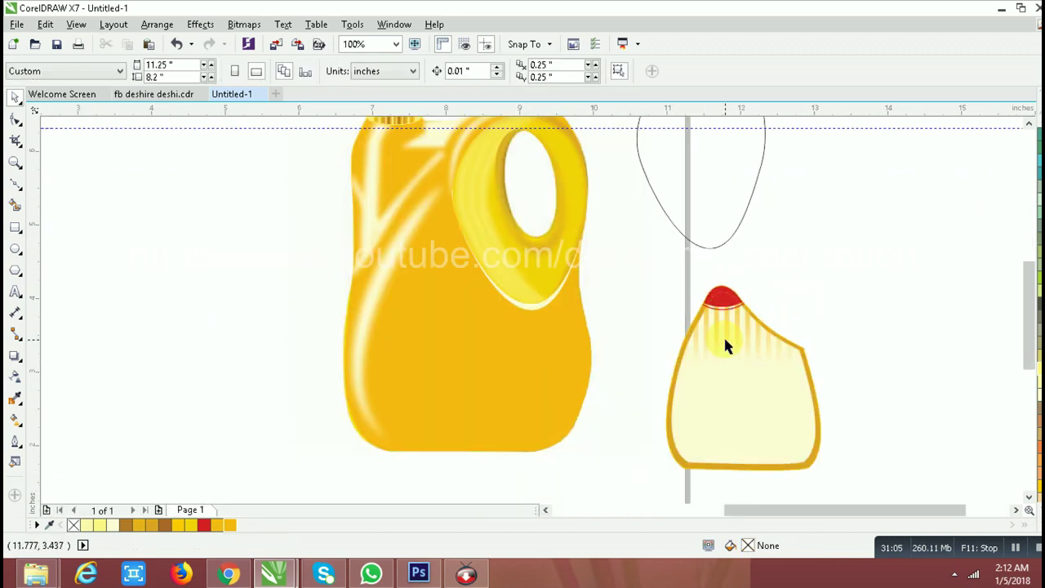
{"action": "left_click", "coordinate": [725, 343]}
{"action": "left_click", "coordinate": [726, 339], "text": "ctrl"}
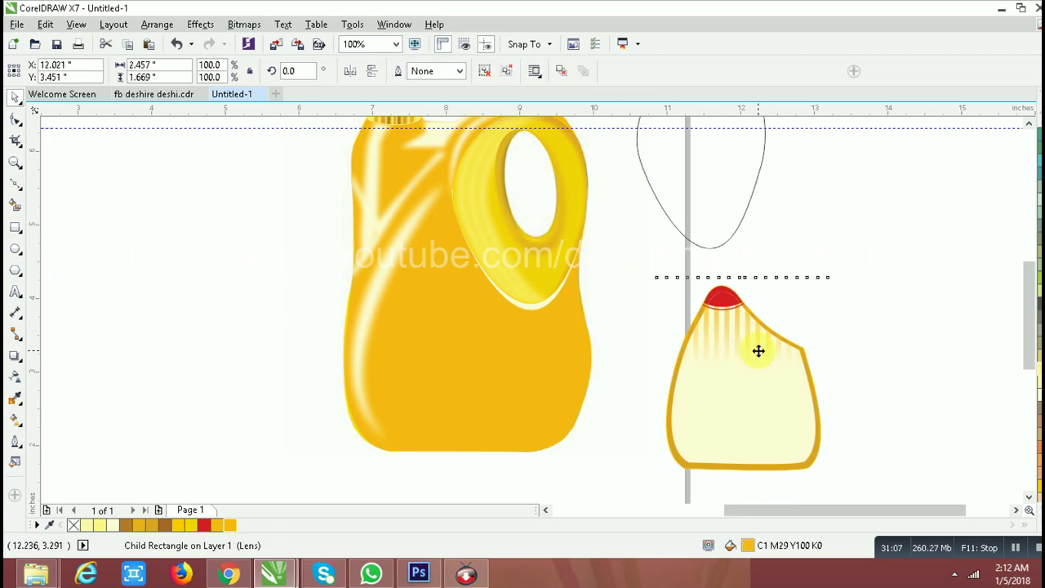
Drag the stripes' transparency end and start handles lower so the fade begins below the cap.
{"action": "left_click", "coordinate": [14, 375]}
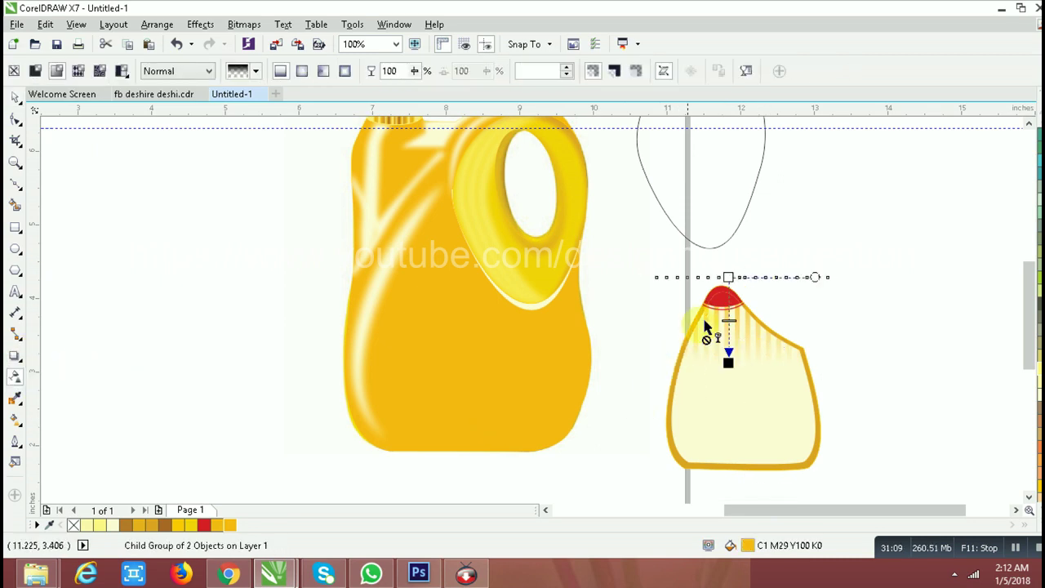
{"action": "left_click_drag", "start_coordinate": [728, 362], "coordinate": [726, 375]}
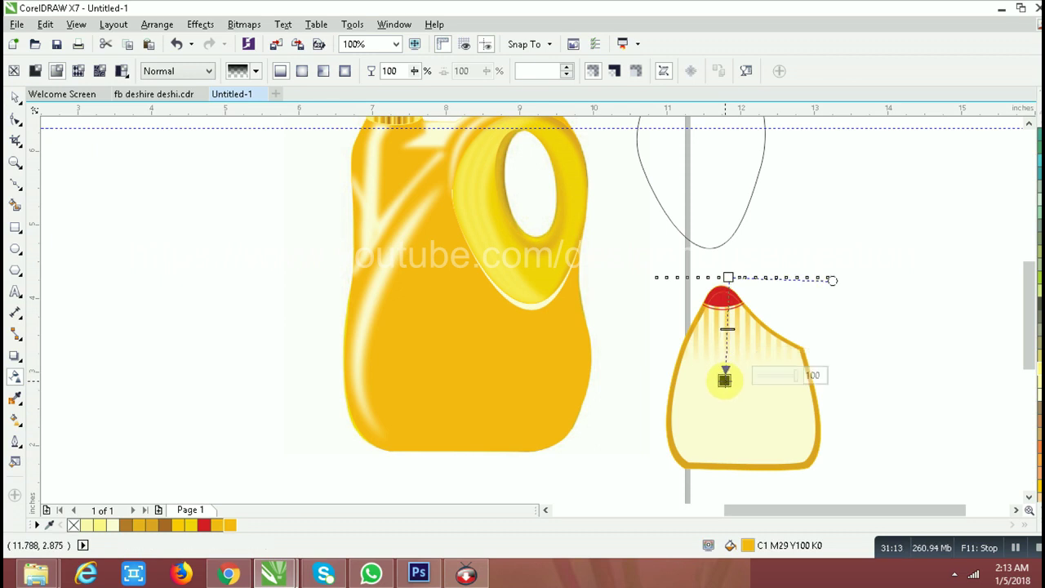
{"action": "left_click_drag", "start_coordinate": [728, 278], "coordinate": [725, 314]}
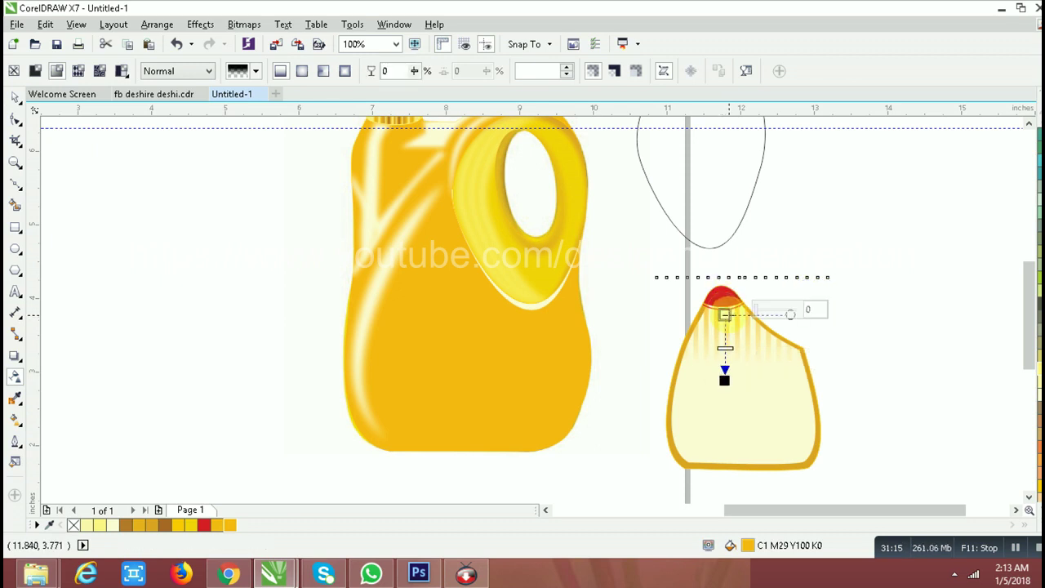
{"action": "key", "text": "space"}
{"action": "left_click", "coordinate": [856, 318]}
{"action": "left_click", "coordinate": [774, 375]}
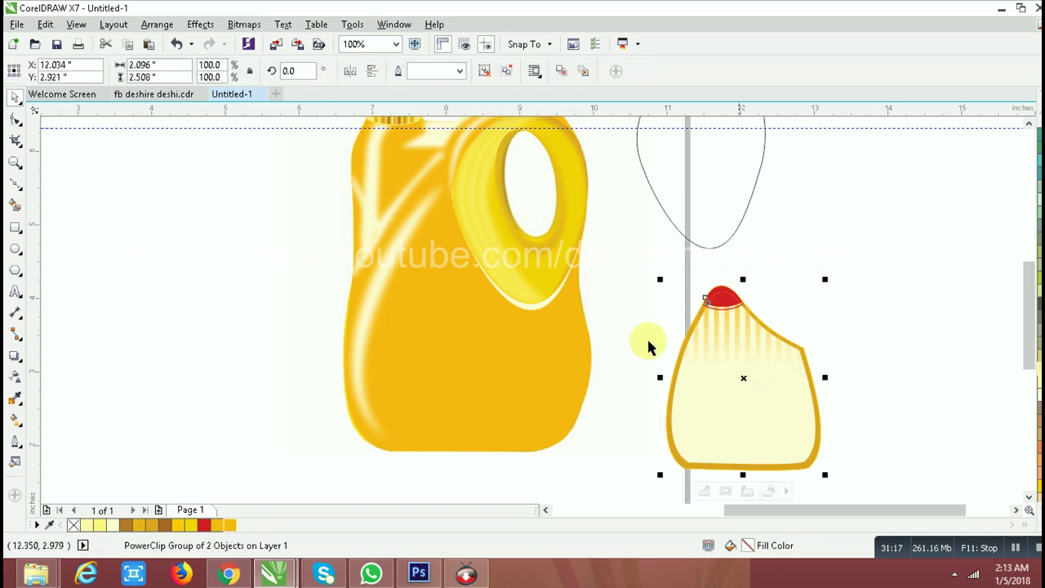
{"action": "left_click", "coordinate": [510, 336]}
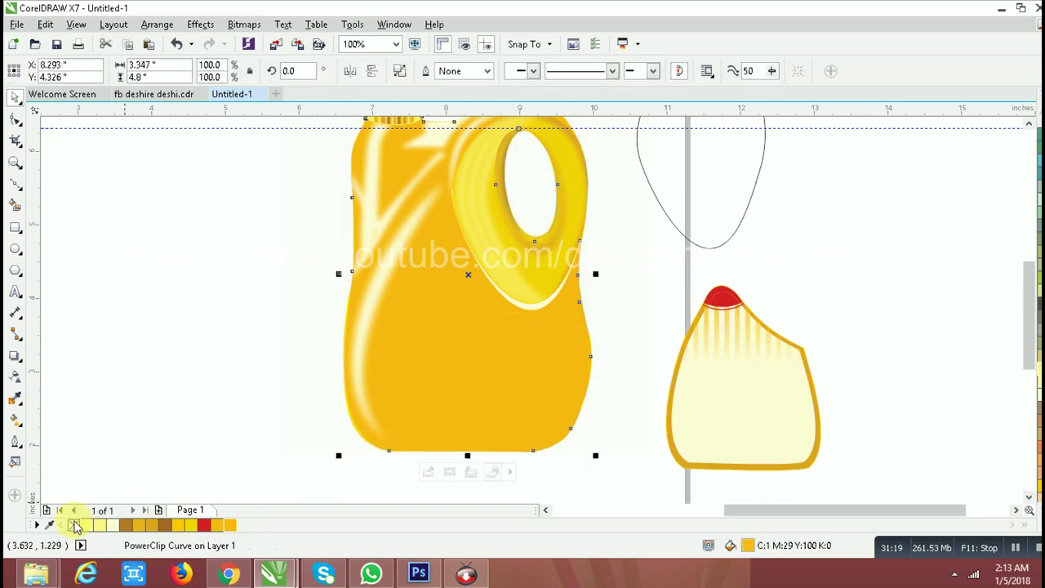
Paste the label, try it on the yellow jug, then move it back beside the jug.
{"action": "key", "text": "ctrl+v"}
{"action": "left_click_drag", "start_coordinate": [746, 341], "coordinate": [473, 307]}
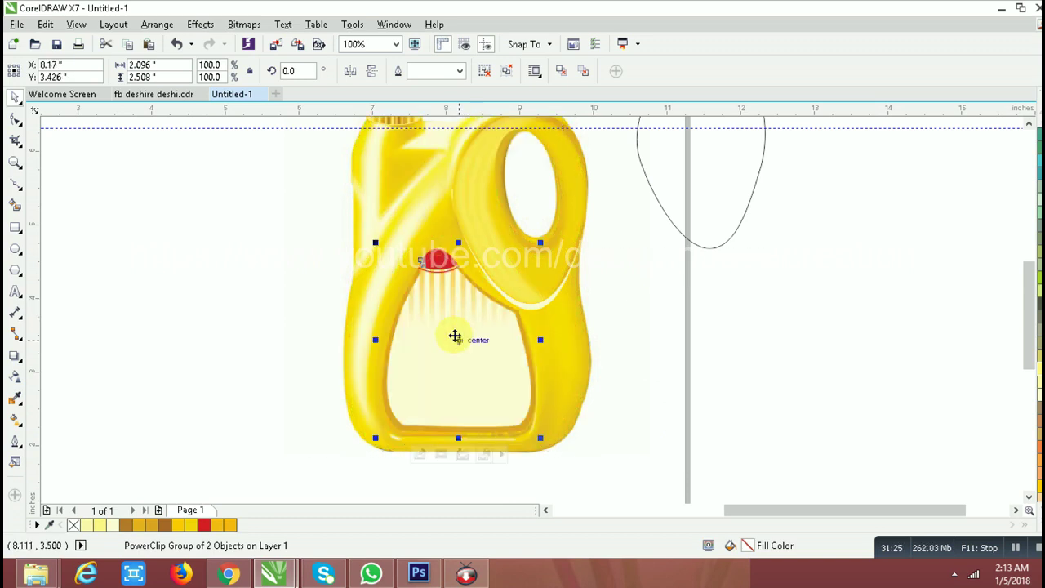
{"action": "left_click_drag", "start_coordinate": [455, 336], "coordinate": [695, 353]}
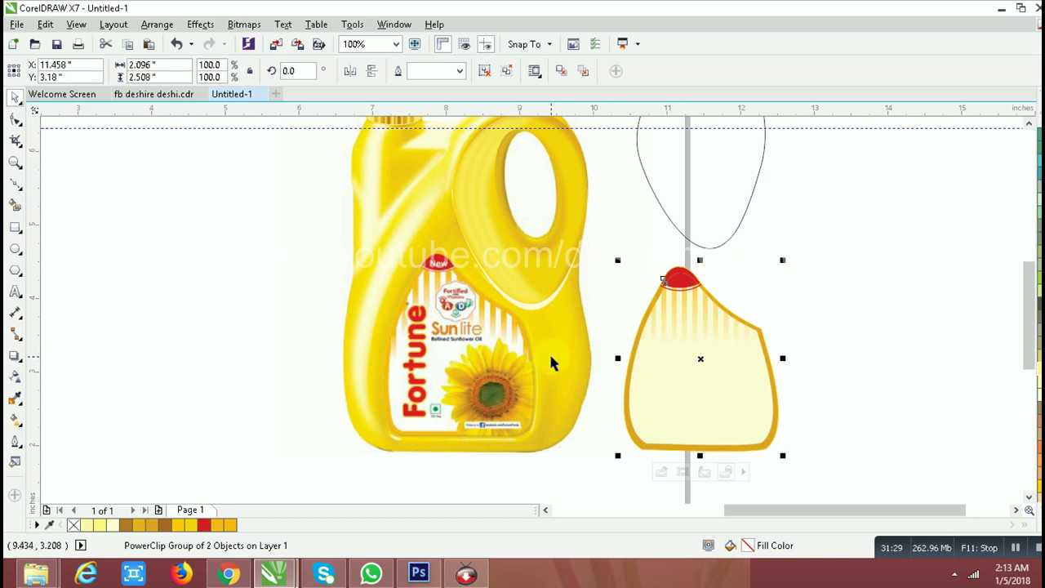
{"action": "scroll", "coordinate": [369, 362], "scroll_direction": "up", "scroll_amount": 2}
{"action": "scroll", "coordinate": [369, 363], "scroll_direction": "up", "scroll_amount": 2}
{"action": "scroll", "coordinate": [442, 308], "scroll_direction": "down", "scroll_amount": 4}
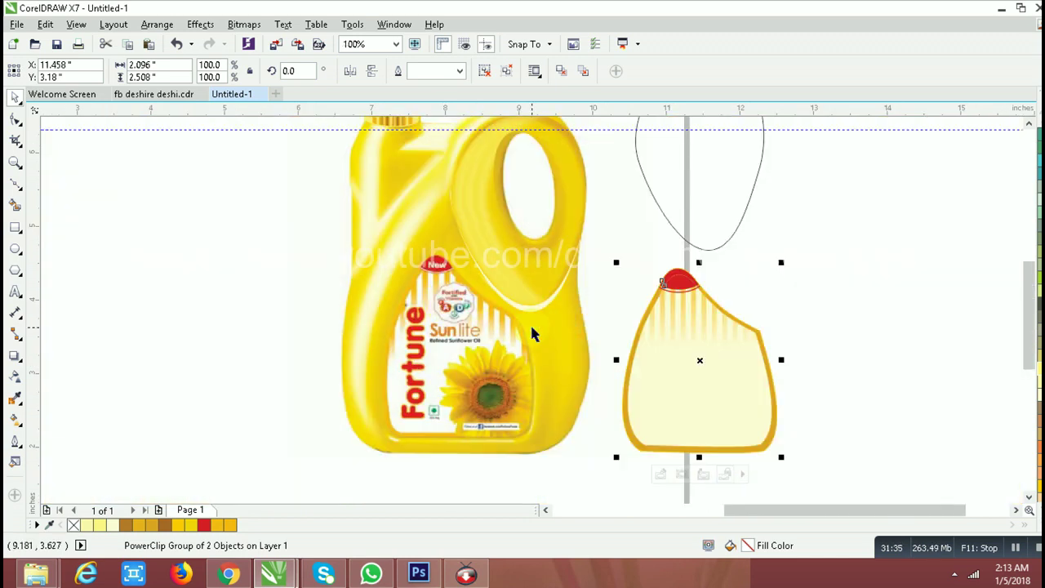
{"action": "scroll", "coordinate": [531, 329], "scroll_direction": "down", "scroll_amount": 2}
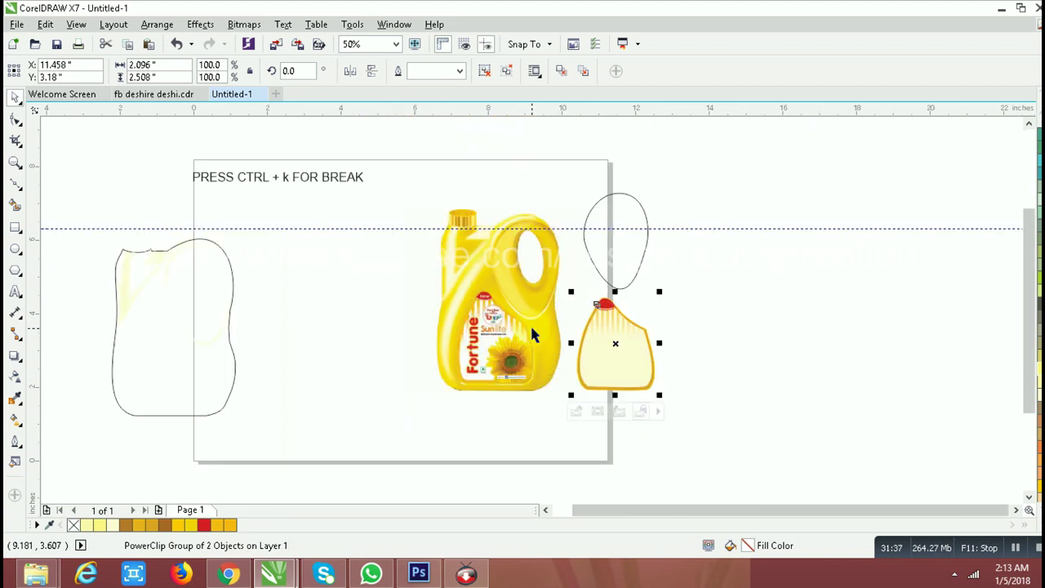
{"action": "scroll", "coordinate": [618, 320], "scroll_direction": "up", "scroll_amount": 2}
Drop the cream label with red cap over the front of the yellow jug.
{"action": "left_click_drag", "start_coordinate": [618, 321], "coordinate": [375, 311]}
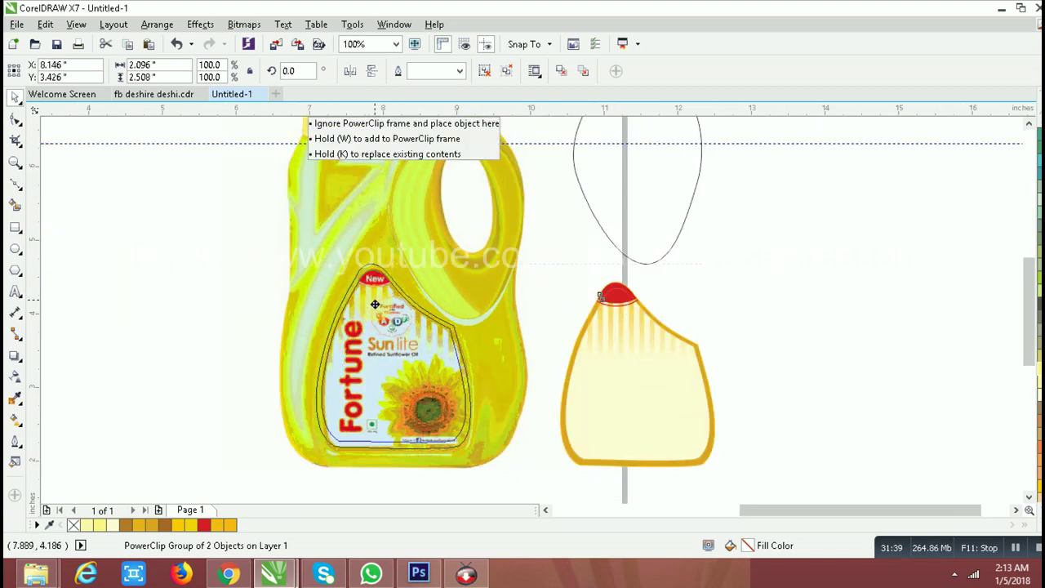
{"action": "left_click_drag", "start_coordinate": [375, 310], "coordinate": [370, 276]}
{"action": "scroll", "coordinate": [368, 271], "scroll_direction": "up", "scroll_amount": 2}
{"action": "scroll", "coordinate": [490, 342], "scroll_direction": "down", "scroll_amount": 2}
{"action": "left_click", "coordinate": [547, 387]}
{"action": "left_click", "coordinate": [504, 411]}
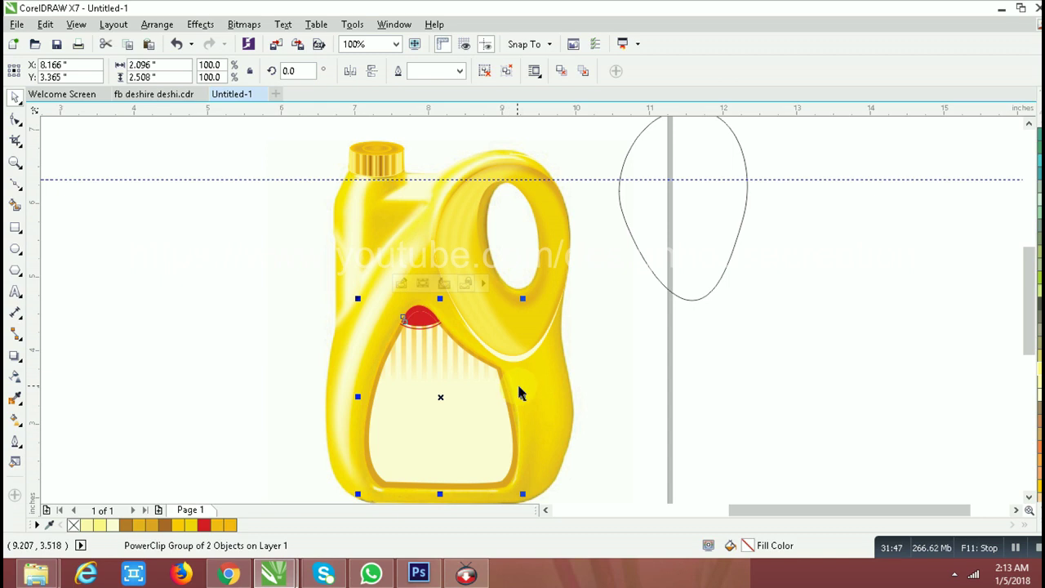
Select the label group and nudge it up and right on the jug.
{"action": "scroll", "coordinate": [522, 397], "scroll_direction": "down", "scroll_amount": 2}
{"action": "scroll", "coordinate": [512, 455], "scroll_direction": "up", "scroll_amount": 2}
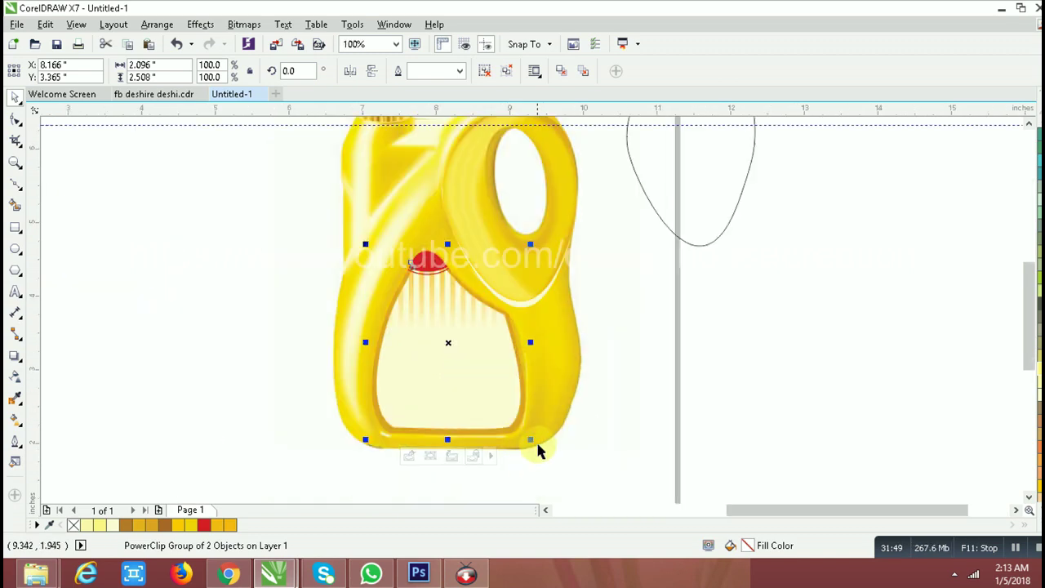
{"action": "left_click", "coordinate": [532, 443]}
{"action": "left_click", "coordinate": [533, 365]}
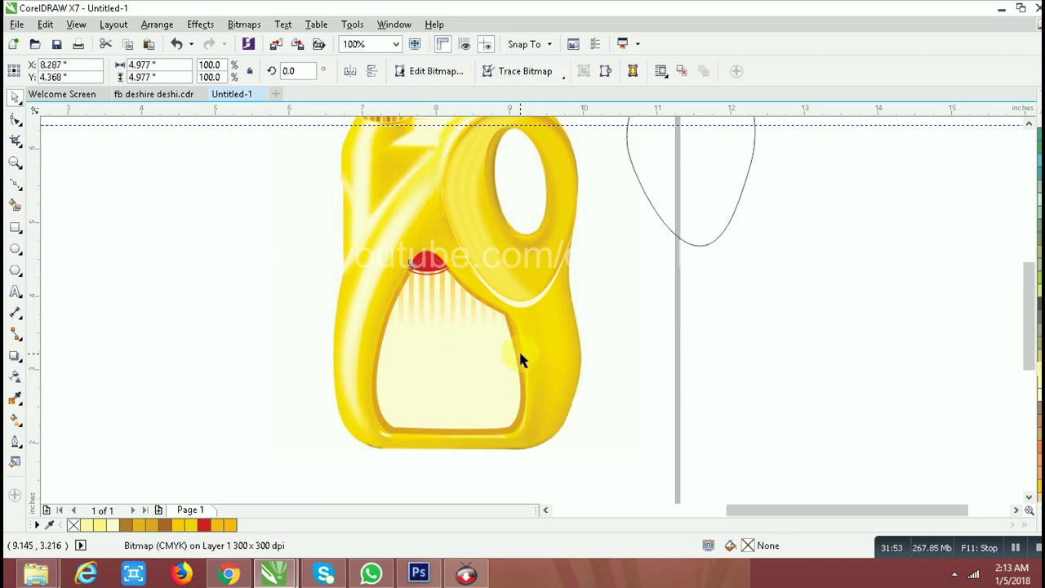
{"action": "left_click", "coordinate": [515, 360]}
{"action": "left_click_drag", "start_coordinate": [511, 362], "coordinate": [481, 320]}
{"action": "left_click", "coordinate": [773, 297]}
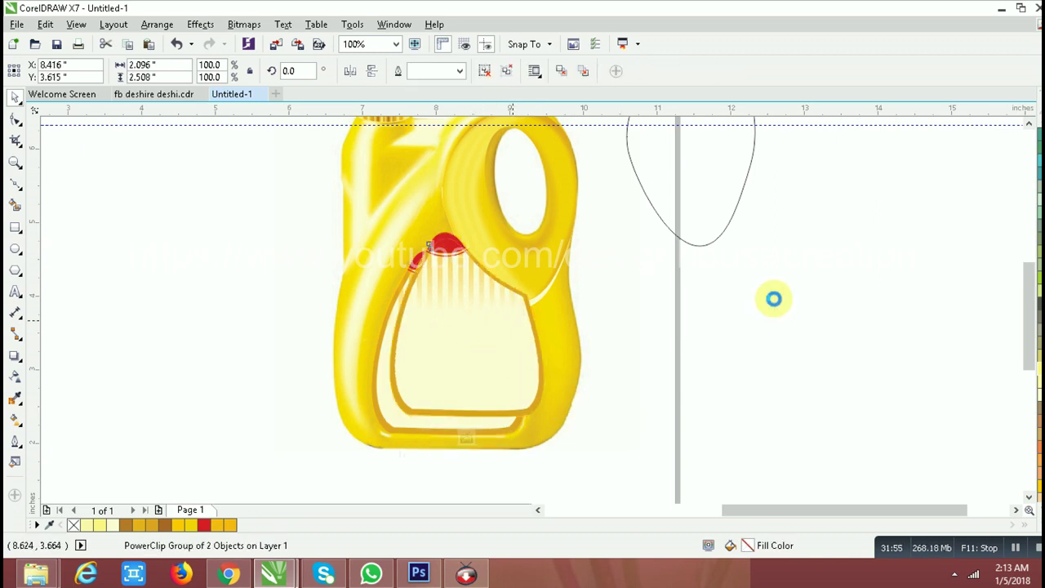
{"action": "left_click", "coordinate": [728, 332]}
Put a label copy beside the jug with Frame Type None, filled golden C12 M36 Y100 K0.
{"action": "left_click_drag", "start_coordinate": [465, 324], "coordinate": [777, 331]}
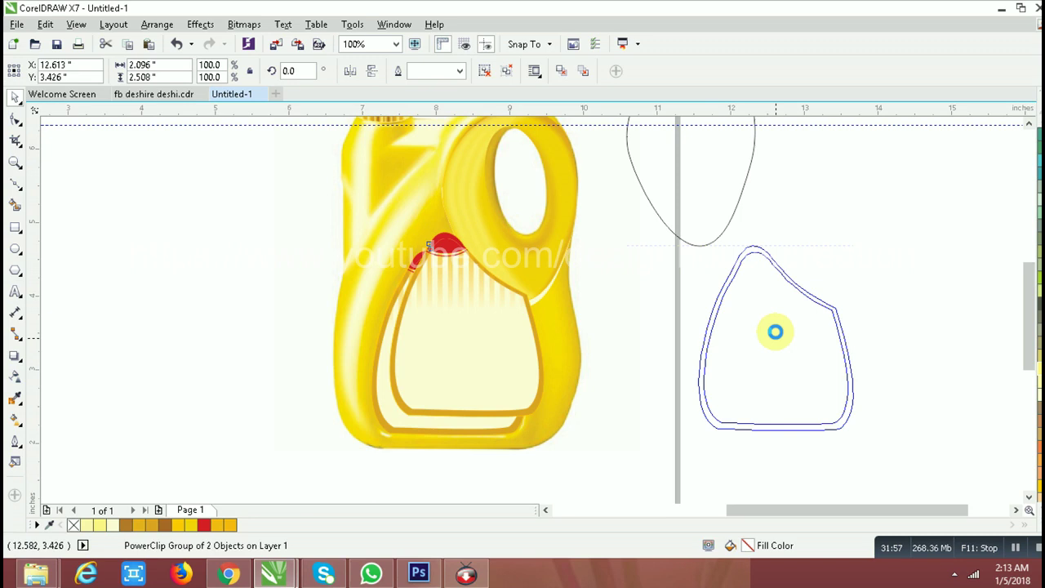
{"action": "right_click", "coordinate": [777, 331]}
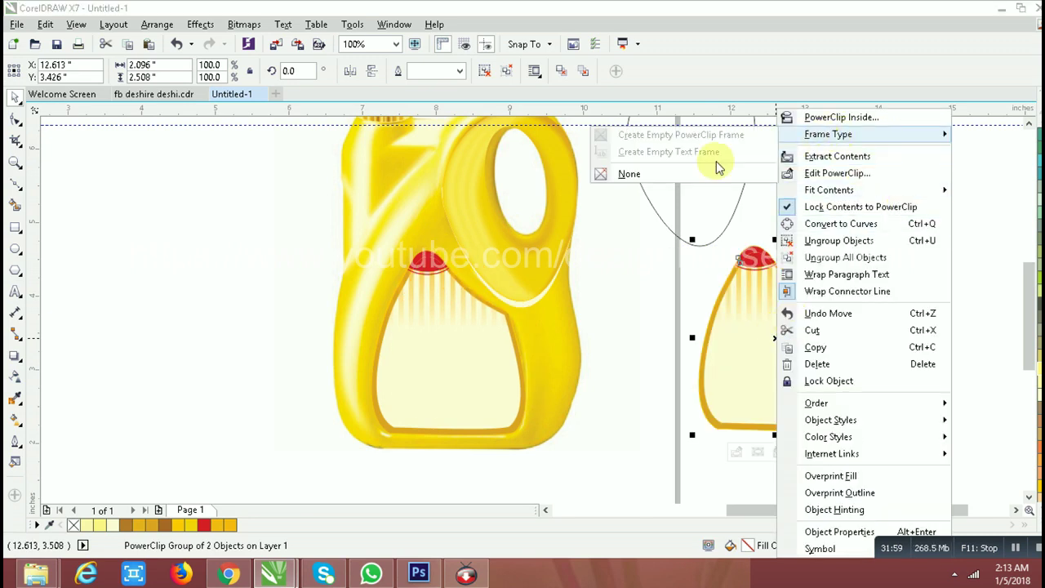
{"action": "mouse_move", "coordinate": [829, 134]}
{"action": "left_click", "coordinate": [642, 256]}
{"action": "left_click", "coordinate": [588, 299]}
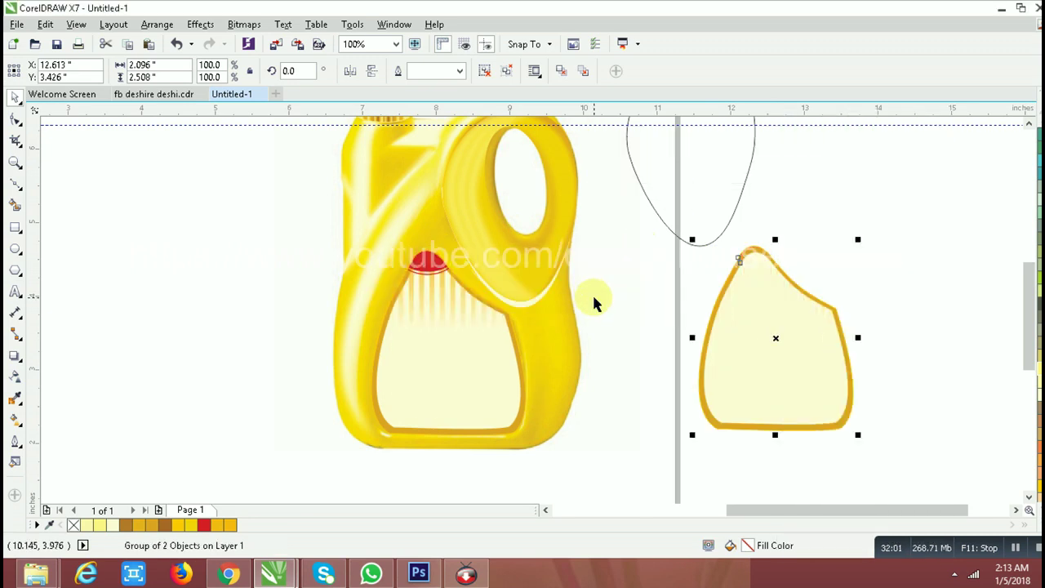
{"action": "left_click", "coordinate": [784, 305], "text": "ctrl"}
{"action": "left_click", "coordinate": [783, 304]}
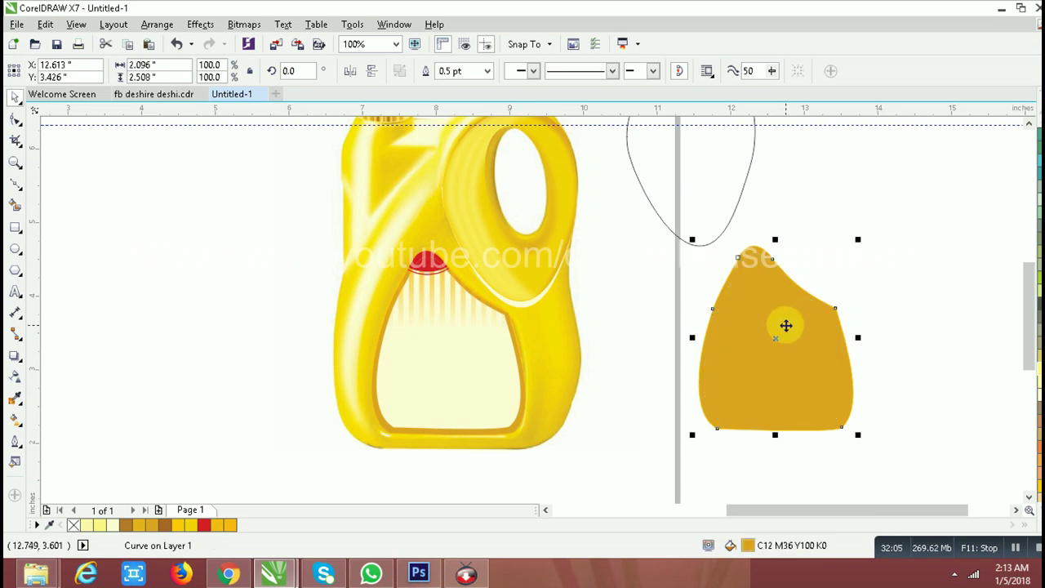
Undo the recolour and ungroup the label copy into a single pale-yellow curve.
{"action": "key", "text": "ctrl+z"}
{"action": "left_click", "coordinate": [865, 308]}
{"action": "left_click", "coordinate": [802, 321]}
{"action": "left_click", "coordinate": [513, 74]}
{"action": "left_click", "coordinate": [811, 316]}
{"action": "left_click", "coordinate": [780, 301]}
Trim the label with a slightly larger copy, outline the rim strip pale yellow, and move it onto the jug's label.
{"action": "left_click_drag", "start_coordinate": [691, 238], "coordinate": [684, 223]}
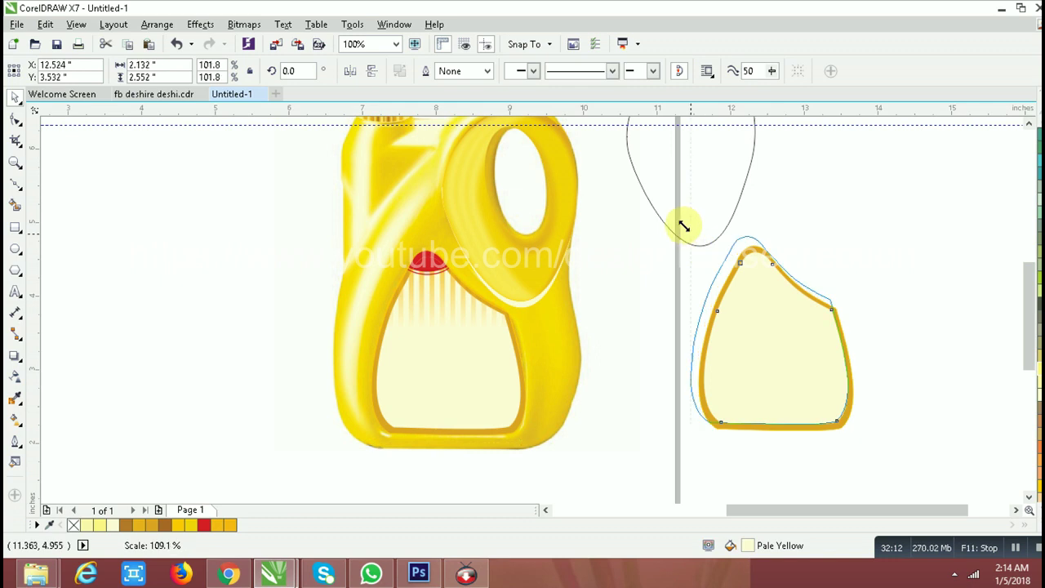
{"action": "left_click", "coordinate": [847, 417], "text": "shift"}
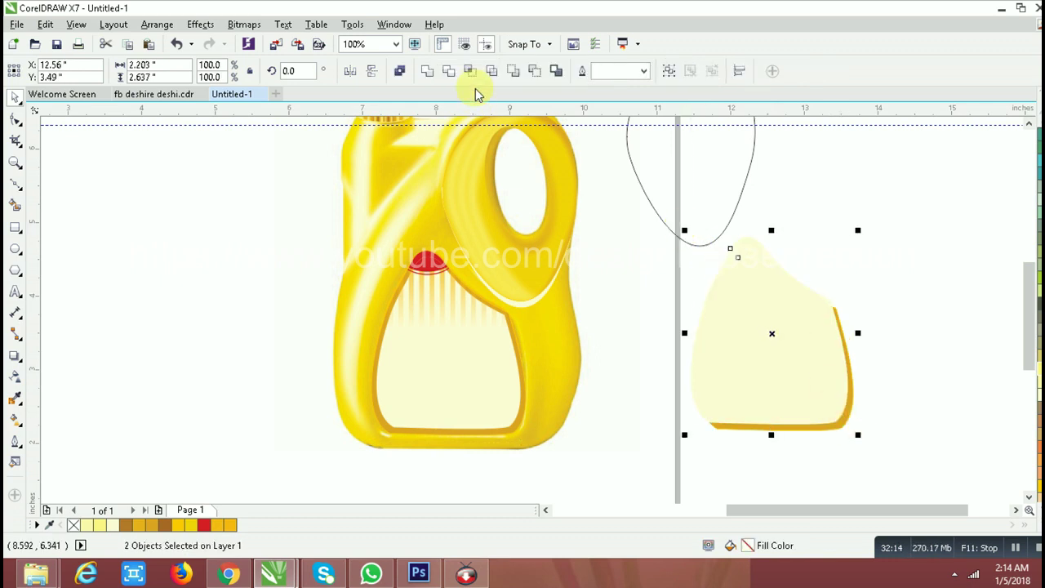
{"action": "left_click", "coordinate": [449, 73]}
{"action": "left_click", "coordinate": [875, 260]}
{"action": "left_click", "coordinate": [846, 418]}
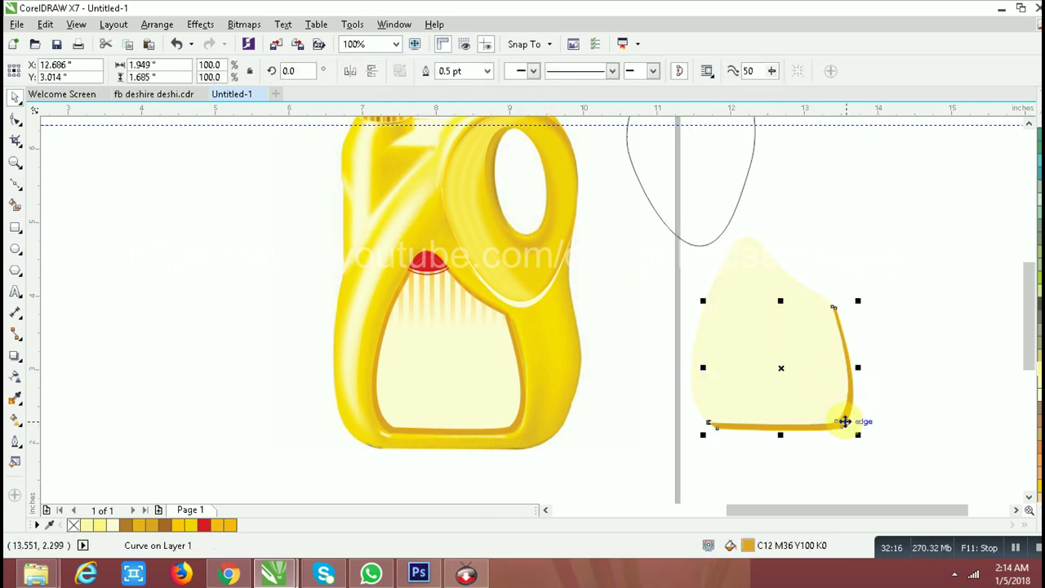
{"action": "right_click", "coordinate": [114, 529]}
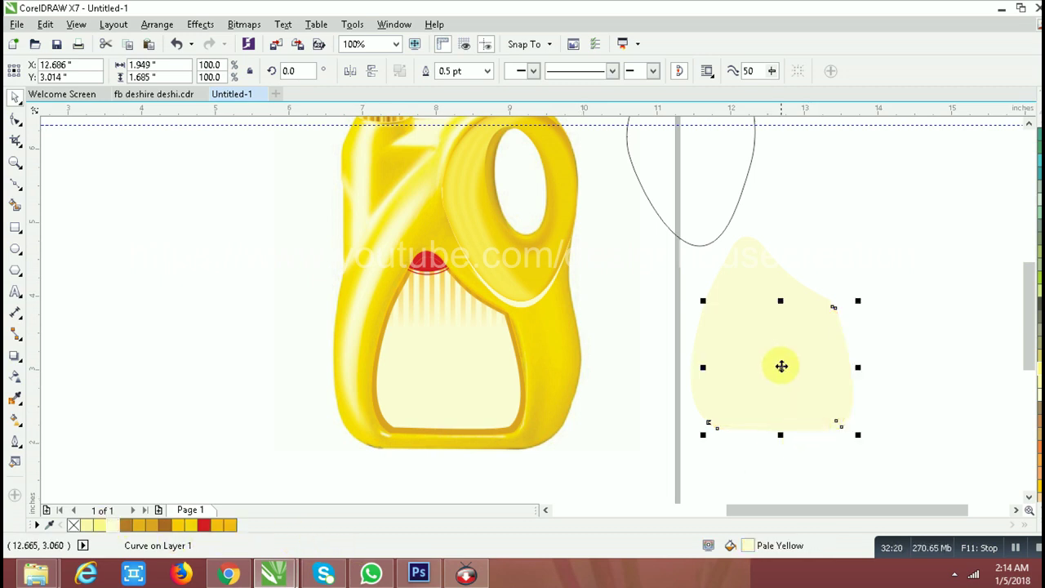
{"action": "left_click_drag", "start_coordinate": [782, 369], "coordinate": [456, 374]}
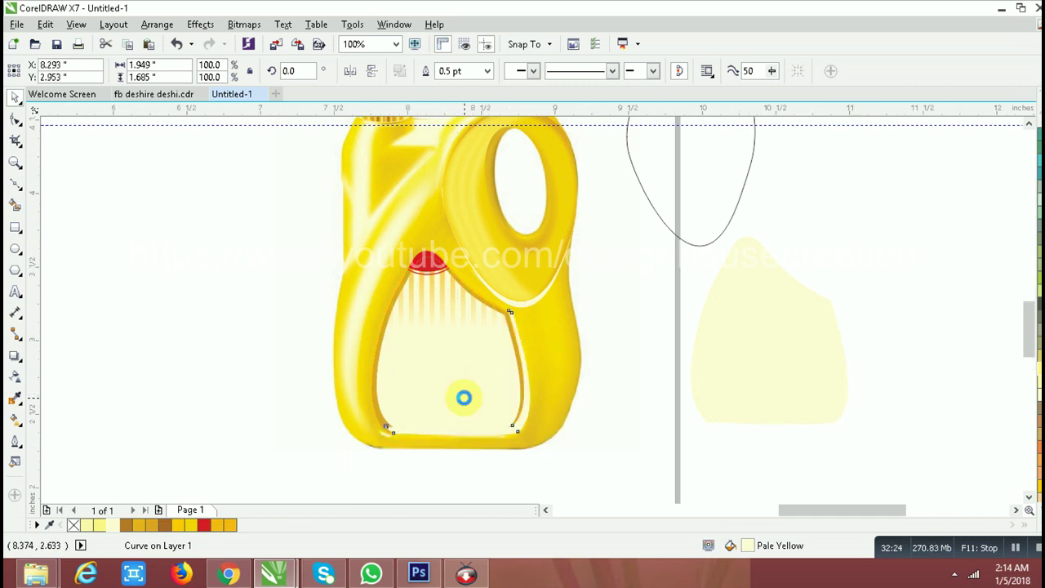
Return from the browser and nudge the rim strip slightly up along the label.
{"action": "scroll", "coordinate": [466, 384], "scroll_direction": "up", "scroll_amount": 4}
{"action": "scroll", "coordinate": [448, 310], "scroll_direction": "down", "scroll_amount": 2}
{"action": "scroll", "coordinate": [455, 289], "scroll_direction": "down", "scroll_amount": 2}
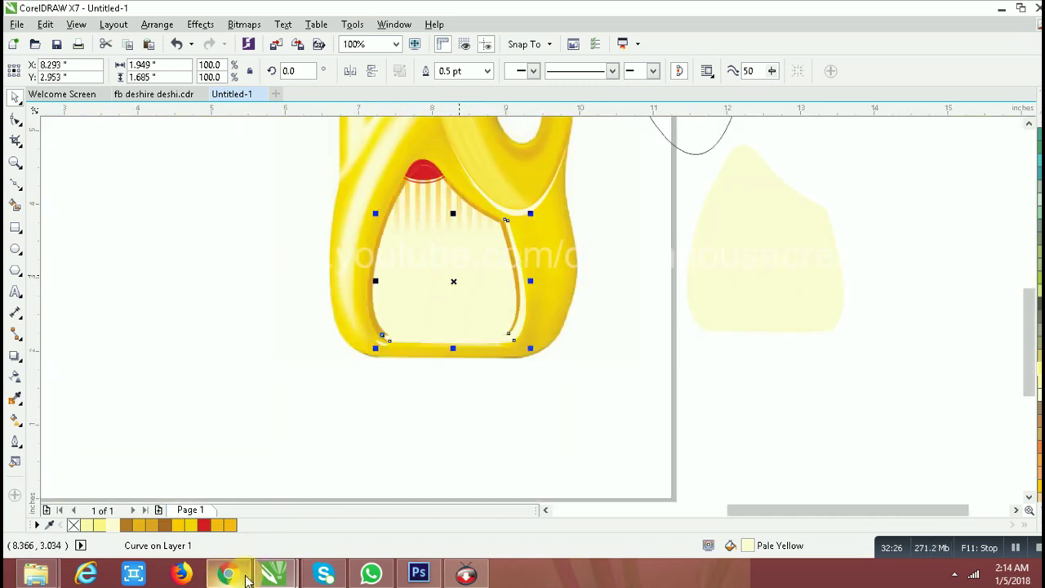
{"action": "left_click", "coordinate": [229, 574]}
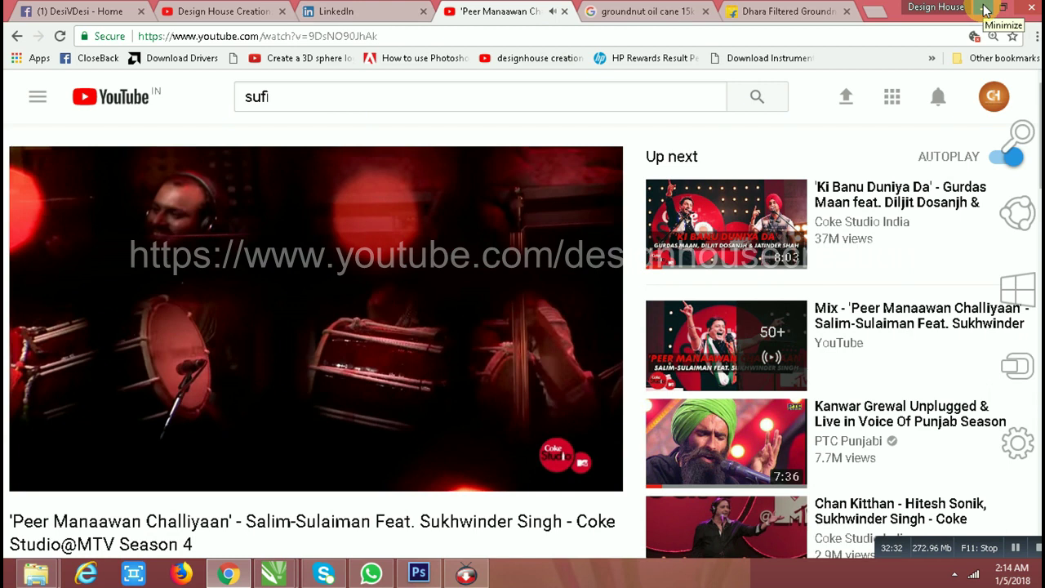
{"action": "left_click", "coordinate": [986, 8]}
{"action": "scroll", "coordinate": [526, 343], "scroll_direction": "up", "scroll_amount": 2}
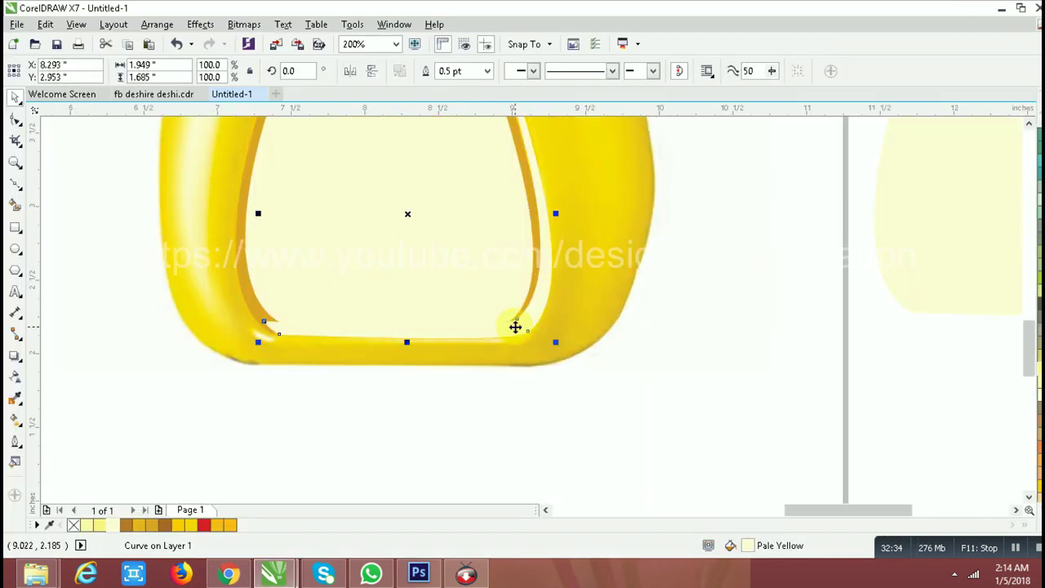
{"action": "left_click_drag", "start_coordinate": [530, 349], "coordinate": [530, 343]}
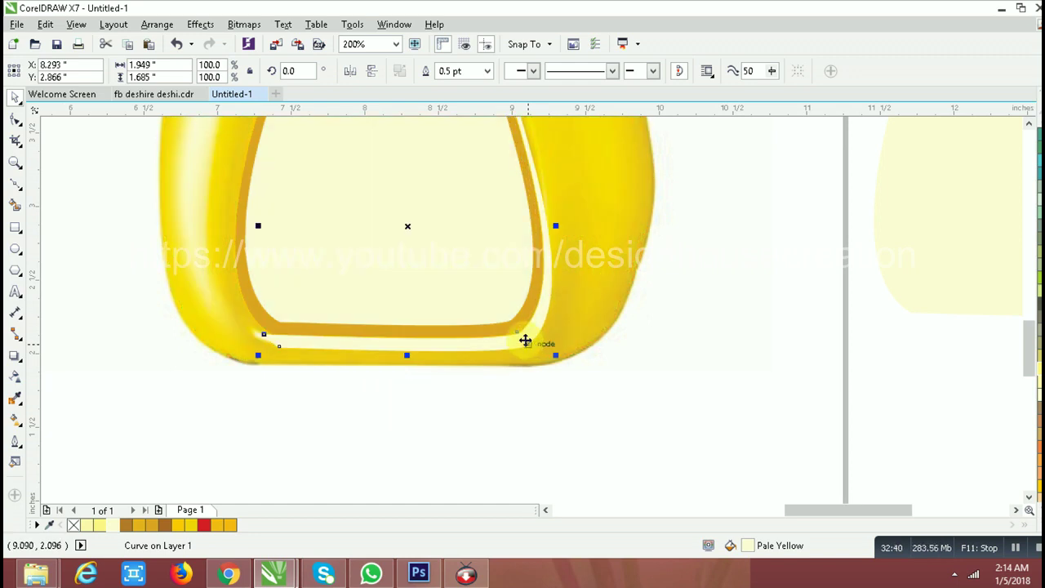
Fade the rim strip with a vertical linear transparency starting at its bottom, then add the jug body to the selection.
{"action": "left_click", "coordinate": [17, 376]}
{"action": "left_click_drag", "start_coordinate": [419, 419], "coordinate": [433, 103]}
{"action": "scroll", "coordinate": [496, 359], "scroll_direction": "down", "scroll_amount": 2}
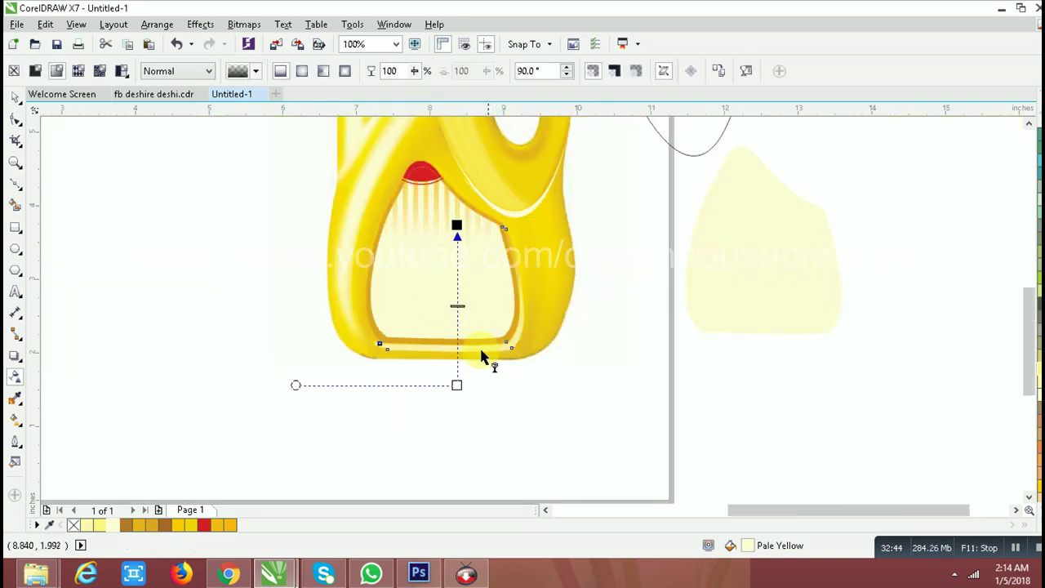
{"action": "left_click_drag", "start_coordinate": [457, 383], "coordinate": [456, 488]}
{"action": "key", "text": "space"}
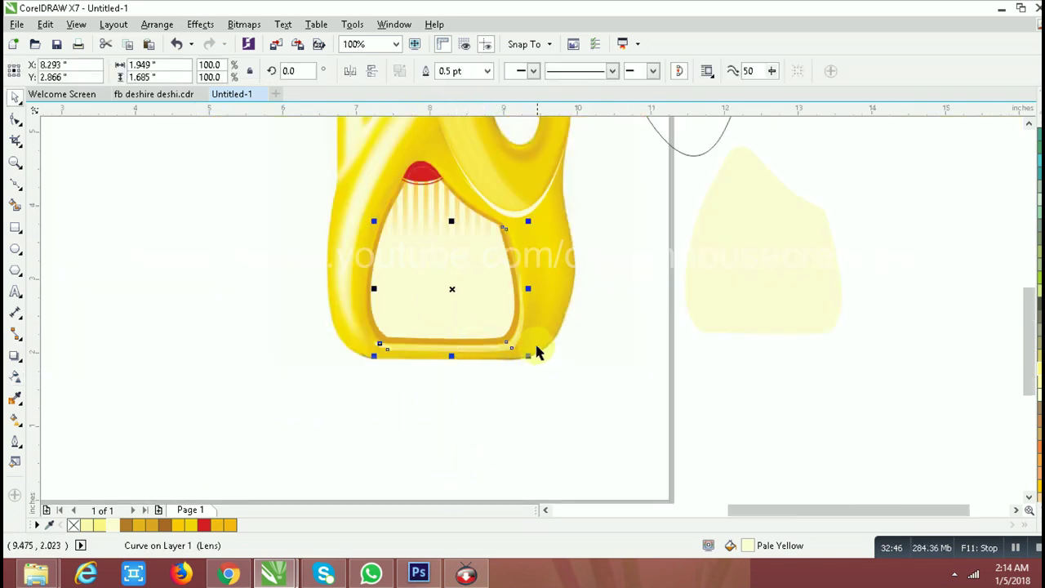
{"action": "scroll", "coordinate": [534, 349], "scroll_direction": "down", "scroll_amount": 2}
{"action": "left_click", "coordinate": [482, 283], "text": "shift"}
PowerClip the rim strip inside the jug body and recolour the body a deeper orange-yellow.
{"action": "right_click", "coordinate": [483, 214]}
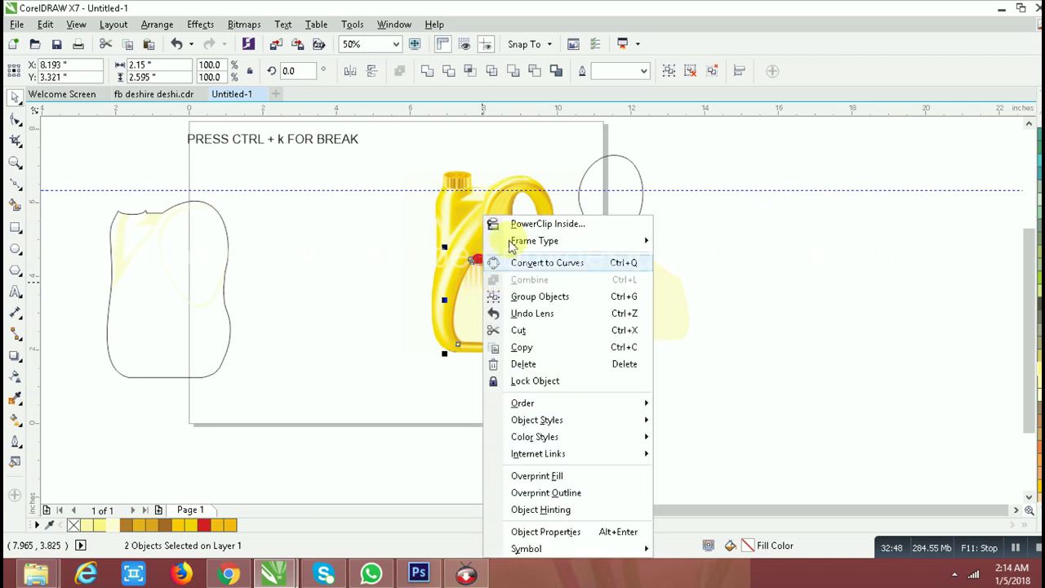
{"action": "left_click", "coordinate": [531, 223]}
{"action": "left_click", "coordinate": [481, 237]}
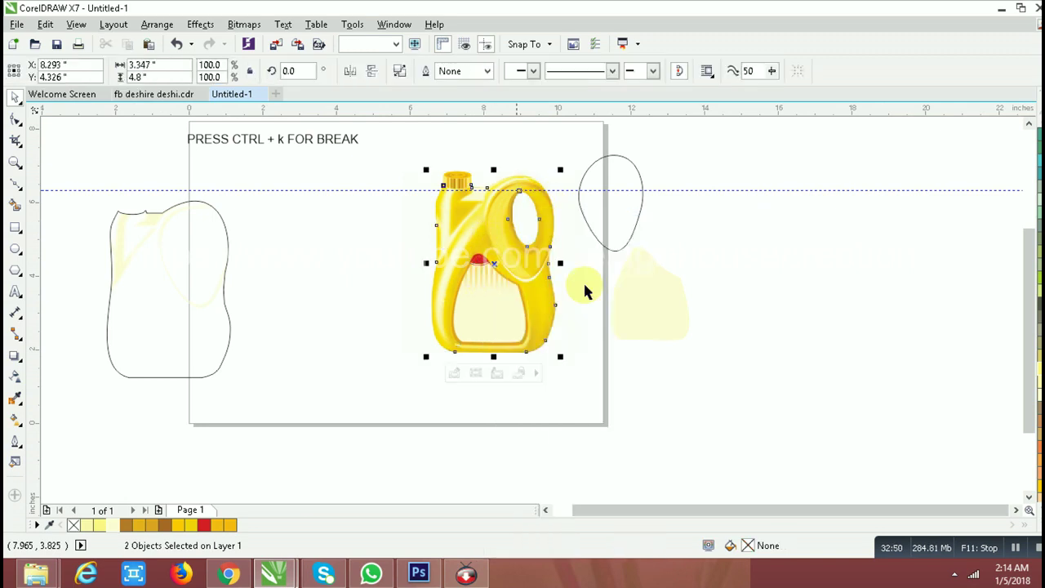
{"action": "left_click", "coordinate": [539, 289]}
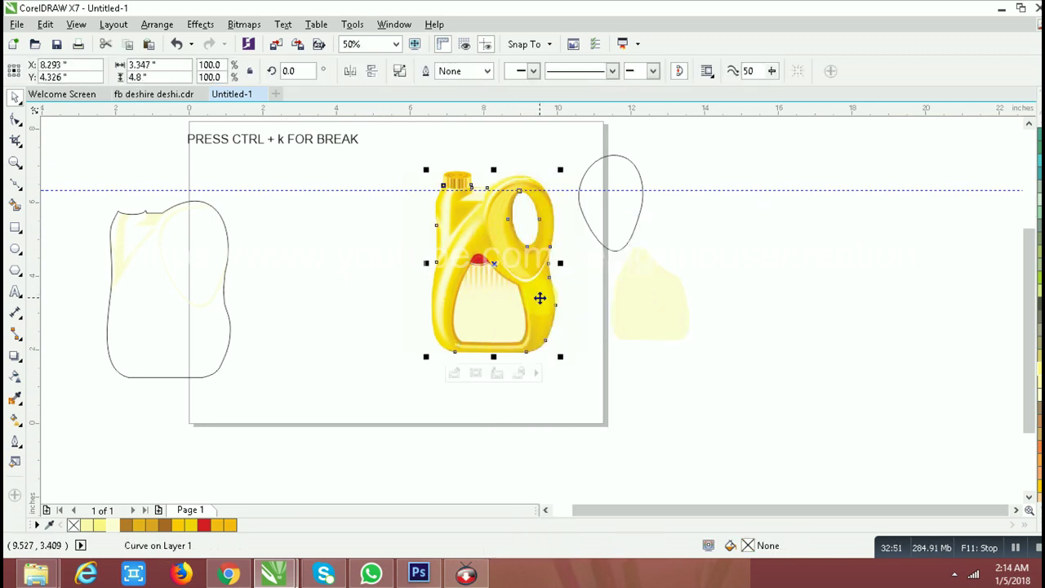
{"action": "left_click", "coordinate": [230, 525]}
Recolour the handle shape inside the jug a lighter yellow.
{"action": "left_click", "coordinate": [579, 305]}
{"action": "left_click", "coordinate": [618, 294]}
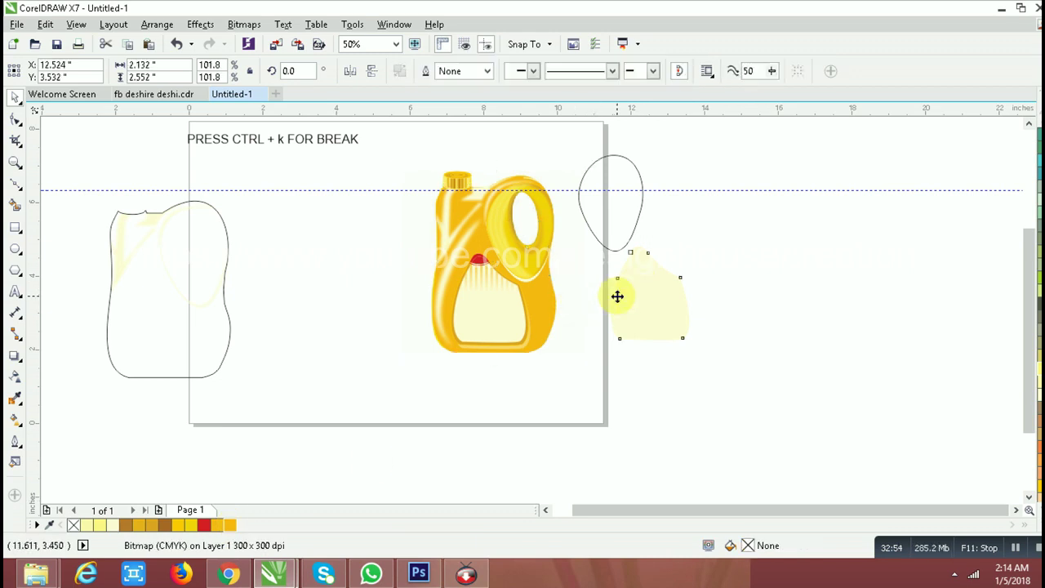
{"action": "scroll", "coordinate": [502, 214], "scroll_direction": "up", "scroll_amount": 2}
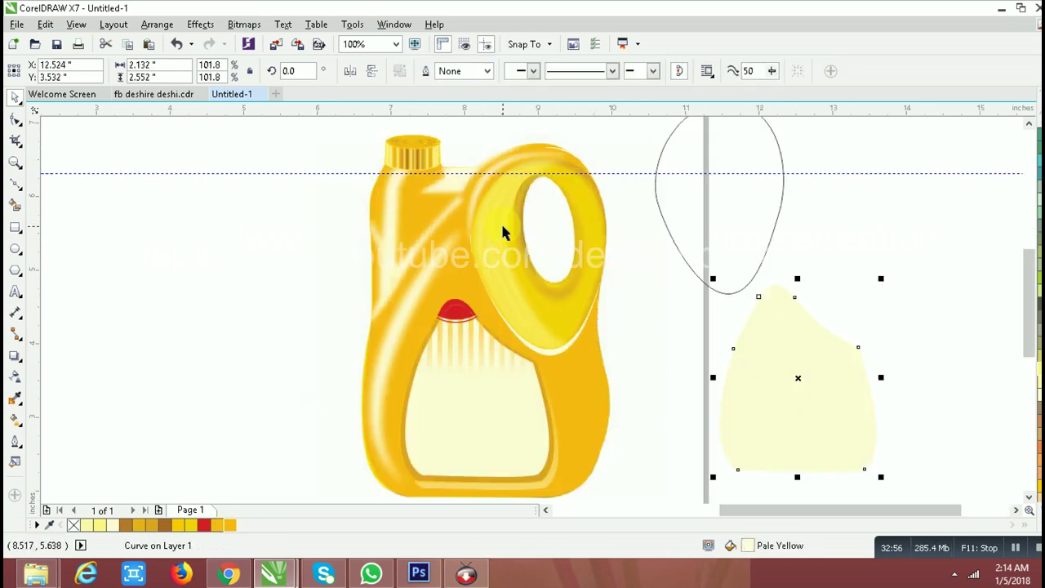
{"action": "left_click", "coordinate": [503, 228]}
{"action": "left_click", "coordinate": [503, 234], "text": "ctrl"}
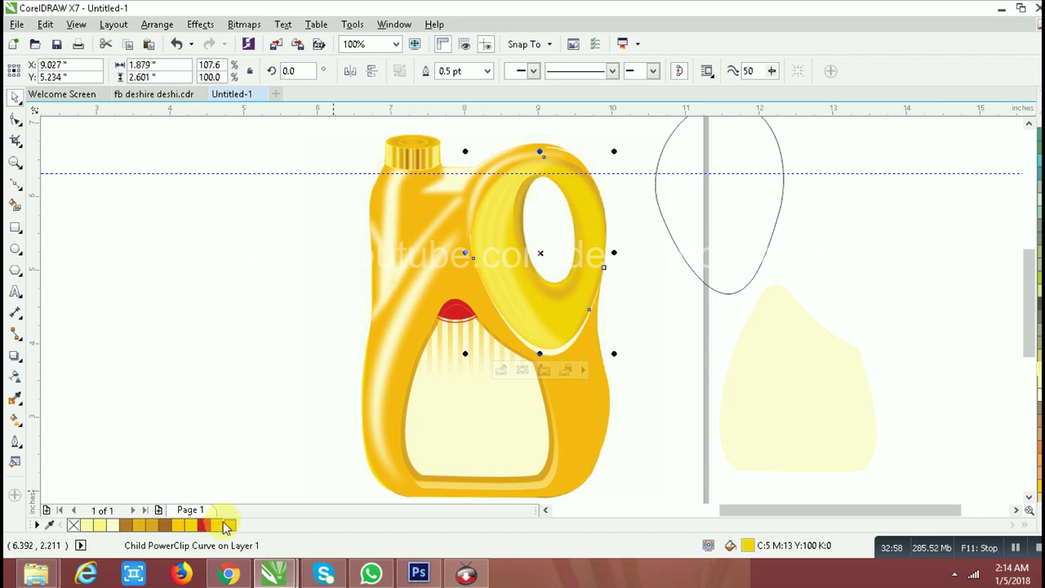
{"action": "left_click", "coordinate": [225, 525]}
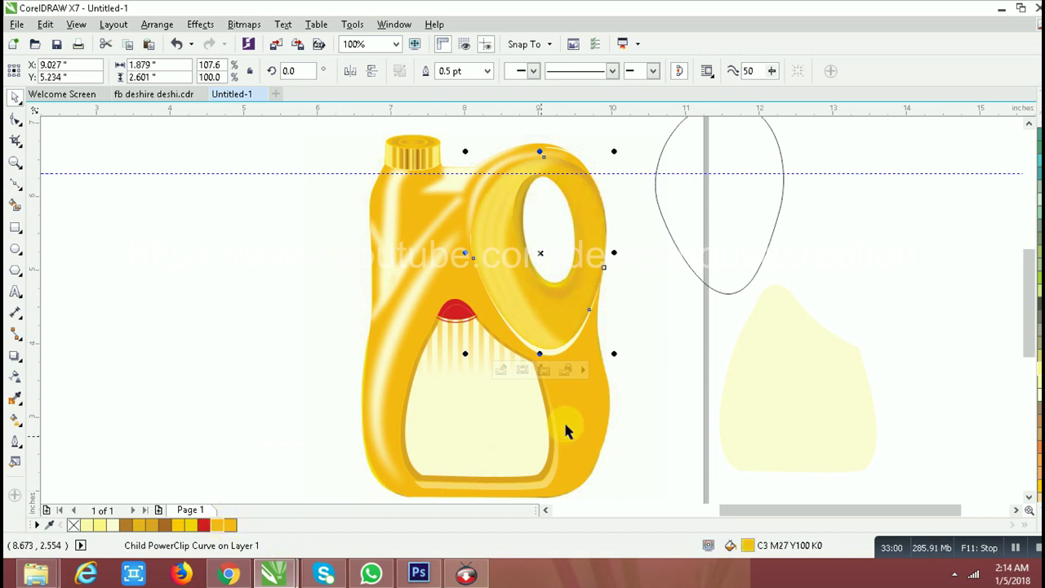
Give the pale highlight near the handle a uniform transparency.
{"action": "left_click", "coordinate": [561, 351], "text": "ctrl"}
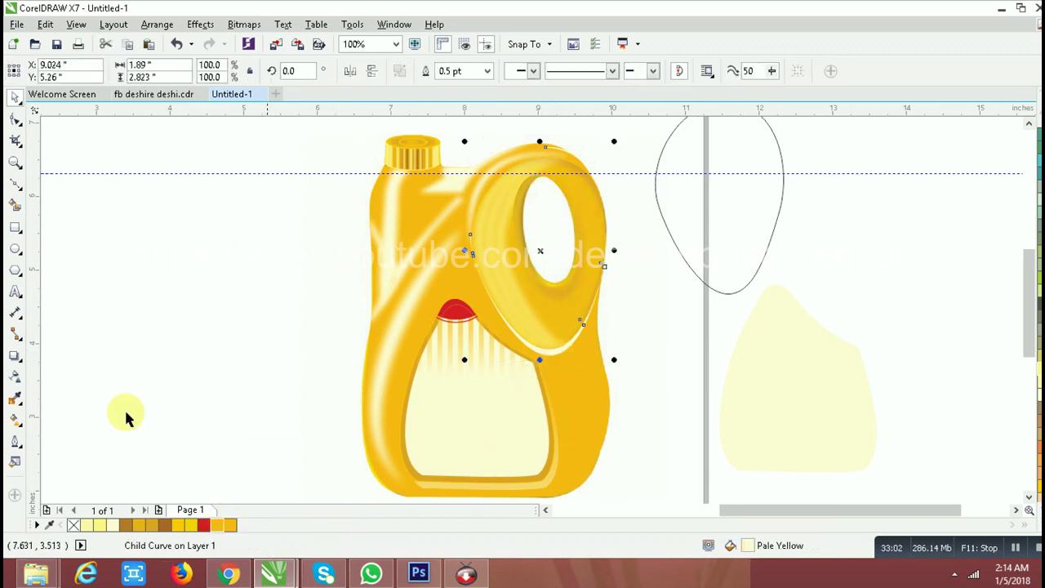
{"action": "left_click", "coordinate": [15, 376]}
{"action": "left_click", "coordinate": [36, 70]}
{"action": "key", "text": "space"}
{"action": "left_click", "coordinate": [628, 322]}
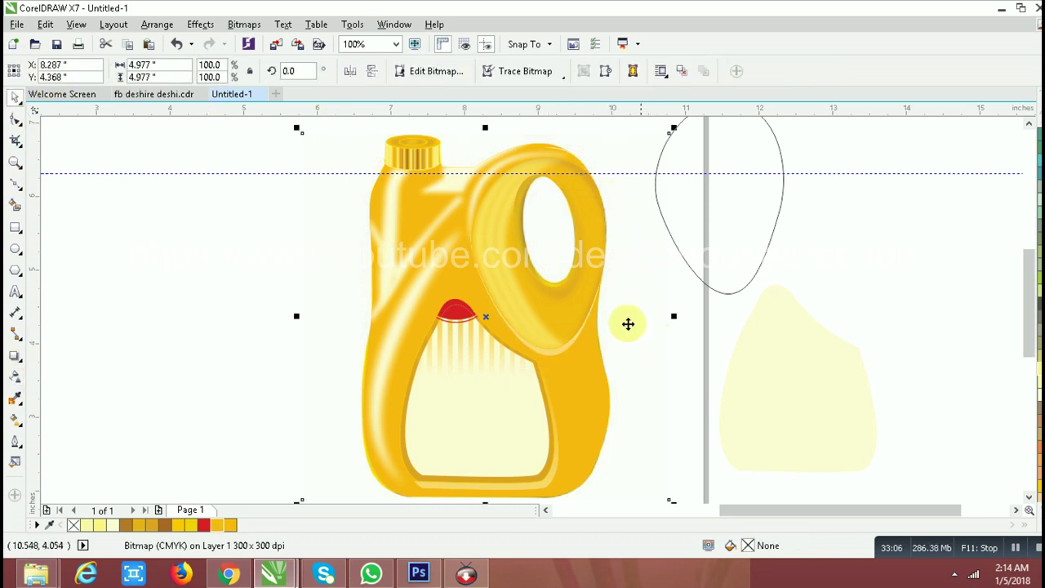
{"action": "left_click", "coordinate": [572, 203]}
{"action": "scroll", "coordinate": [590, 243], "scroll_direction": "down", "scroll_amount": 2}
{"action": "left_click", "coordinate": [649, 296]}
{"action": "left_click", "coordinate": [649, 197]}
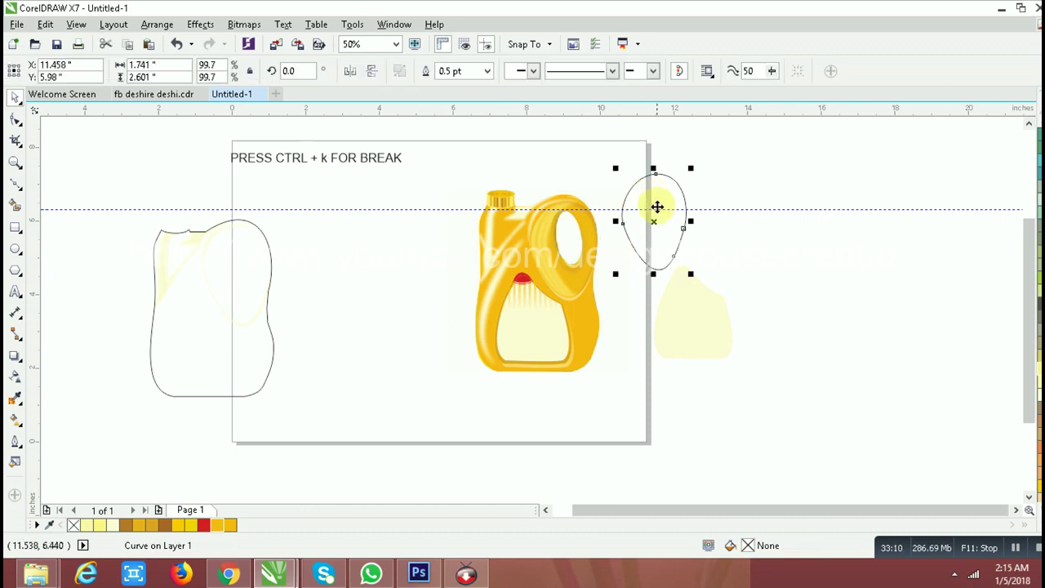
Delete the leftover oval outline and the text note at the top of the page.
{"action": "key", "text": "Delete"}
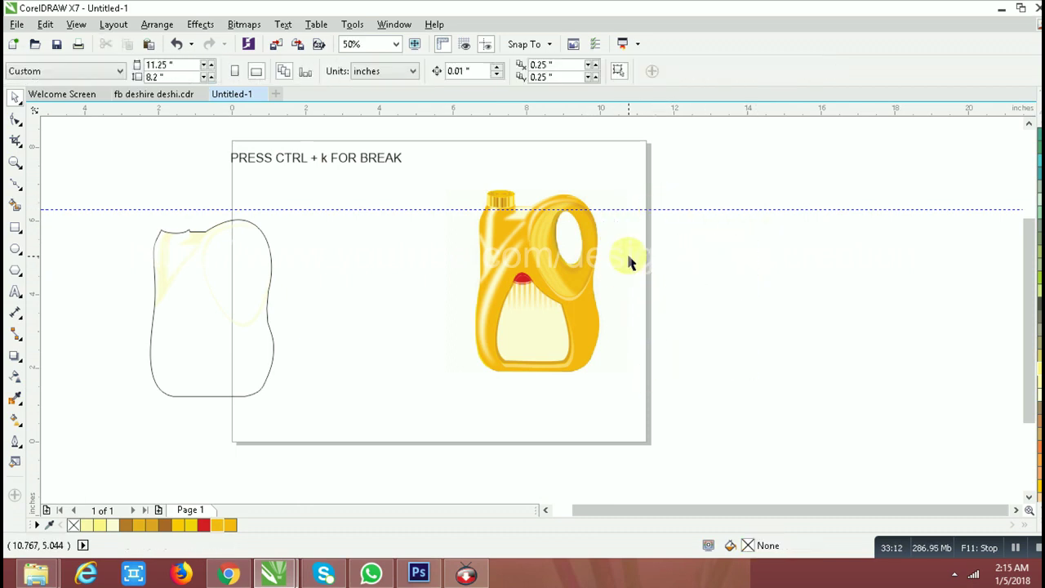
{"action": "left_click", "coordinate": [245, 238]}
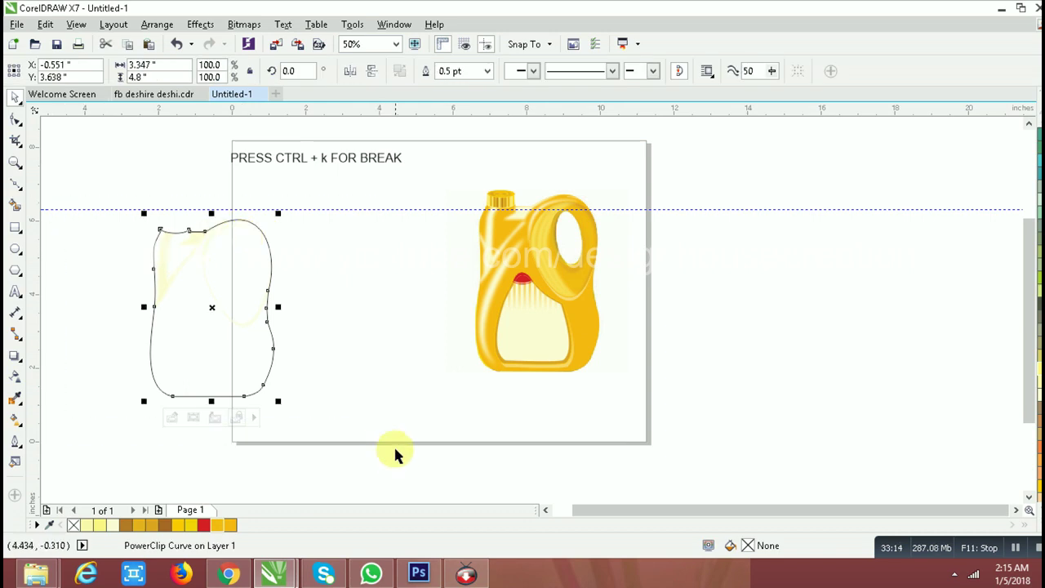
{"action": "left_click", "coordinate": [424, 389]}
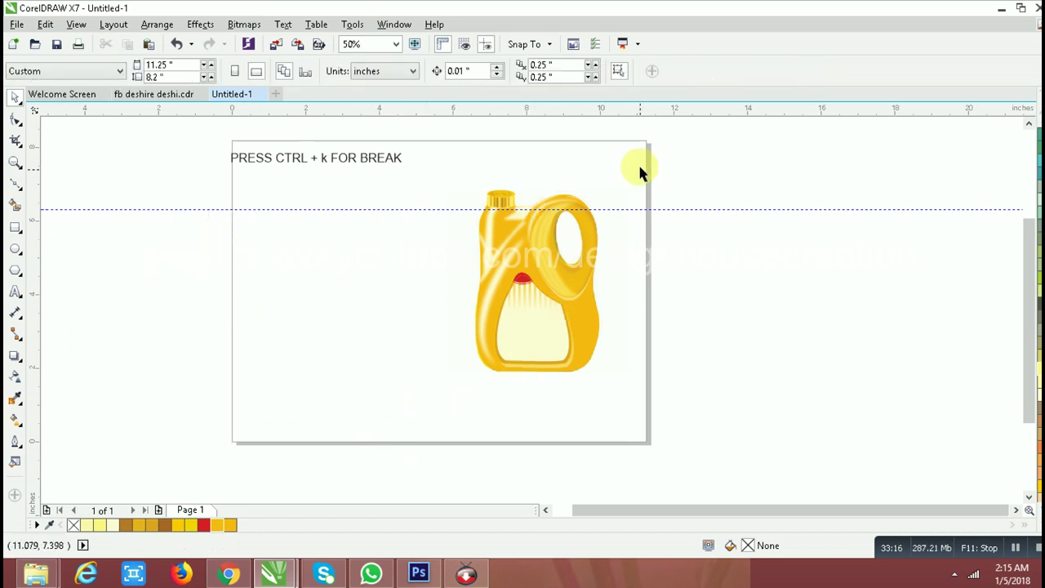
{"action": "left_click", "coordinate": [495, 377]}
{"action": "left_click", "coordinate": [332, 155]}
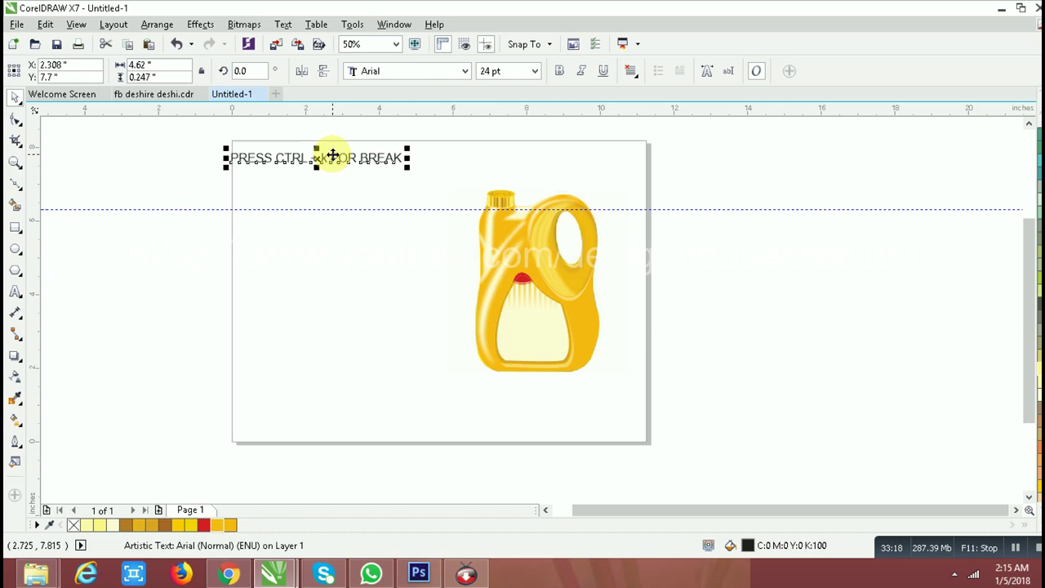
{"action": "key", "text": "Delete"}
Try shifting the jug and its photo left, then right, undoing both moves.
{"action": "left_click_drag", "start_coordinate": [658, 157], "coordinate": [425, 439]}
{"action": "left_click_drag", "start_coordinate": [532, 333], "coordinate": [427, 334]}
{"action": "key", "text": "ctrl+z"}
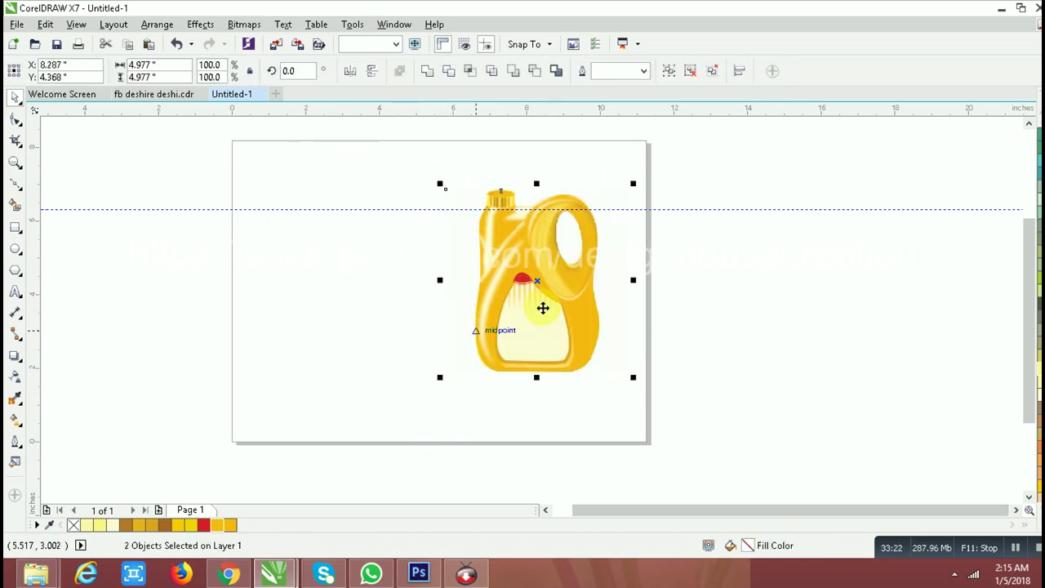
{"action": "left_click", "coordinate": [570, 164]}
{"action": "left_click_drag", "start_coordinate": [434, 155], "coordinate": [644, 419]}
{"action": "left_click_drag", "start_coordinate": [565, 317], "coordinate": [670, 309]}
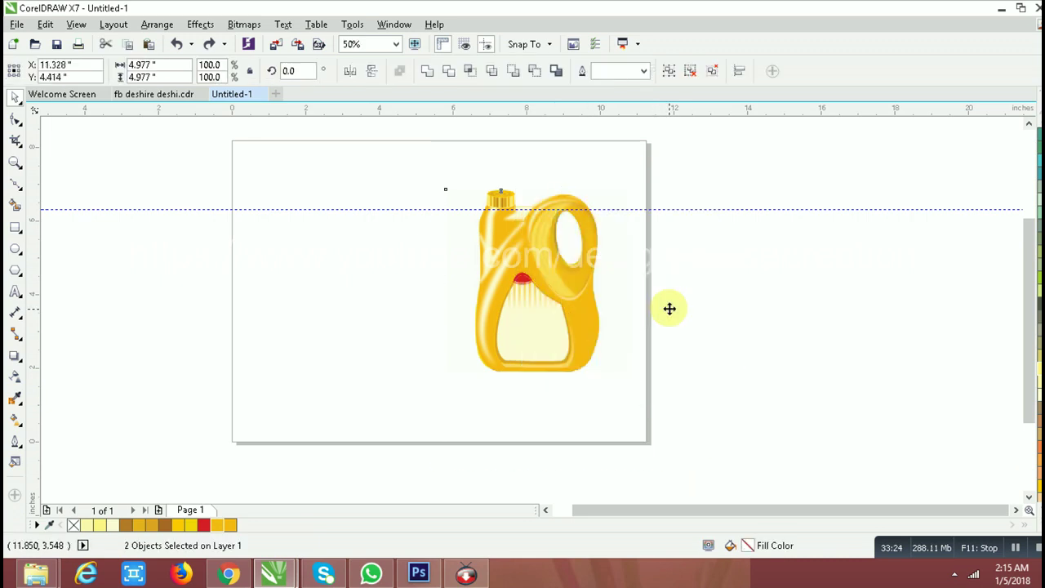
{"action": "key", "text": "ctrl+z"}
{"action": "left_click", "coordinate": [710, 307]}
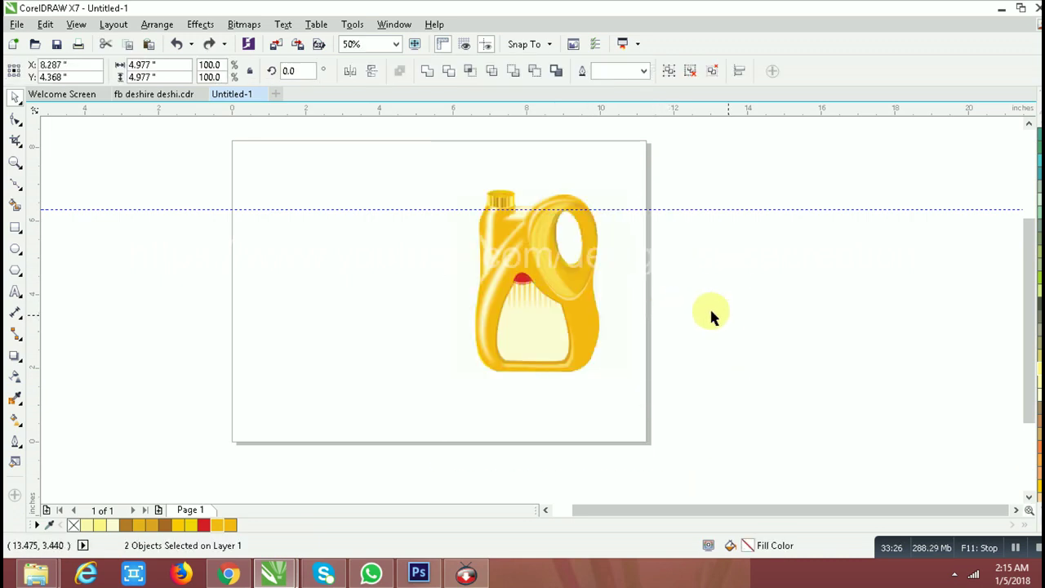
Drag the Fortune photo from behind the yellow jug to the page's left, then zoom on both jugs.
{"action": "left_click", "coordinate": [590, 328]}
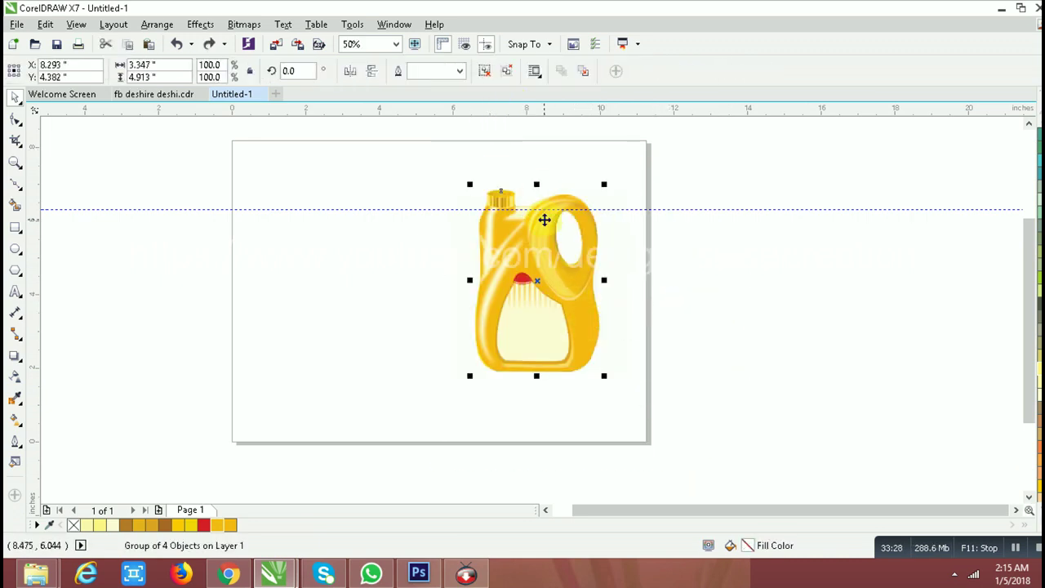
{"action": "left_click", "coordinate": [498, 195], "text": "ctrl"}
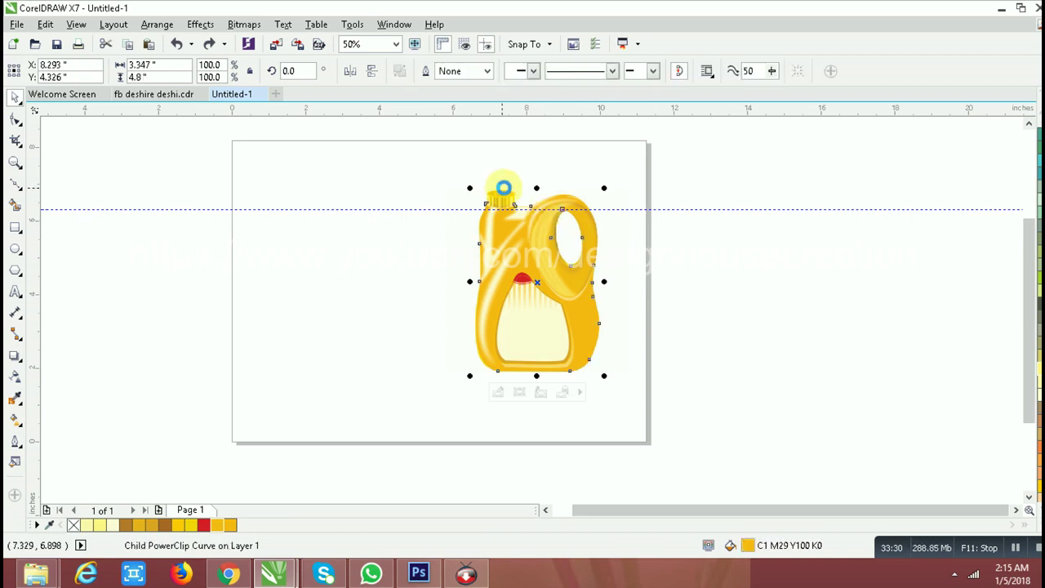
{"action": "left_click", "coordinate": [516, 187]}
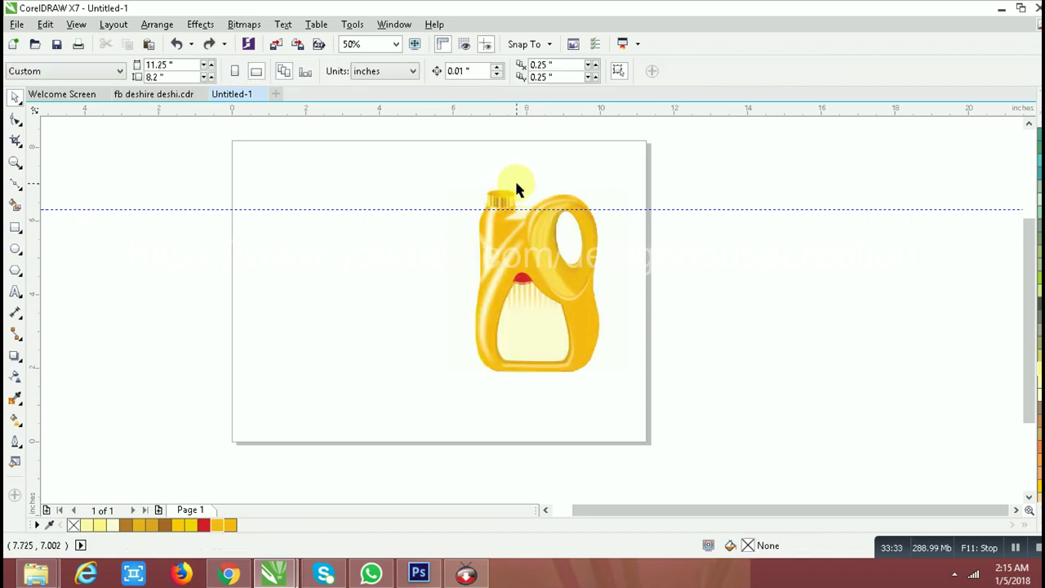
{"action": "left_click", "coordinate": [479, 215]}
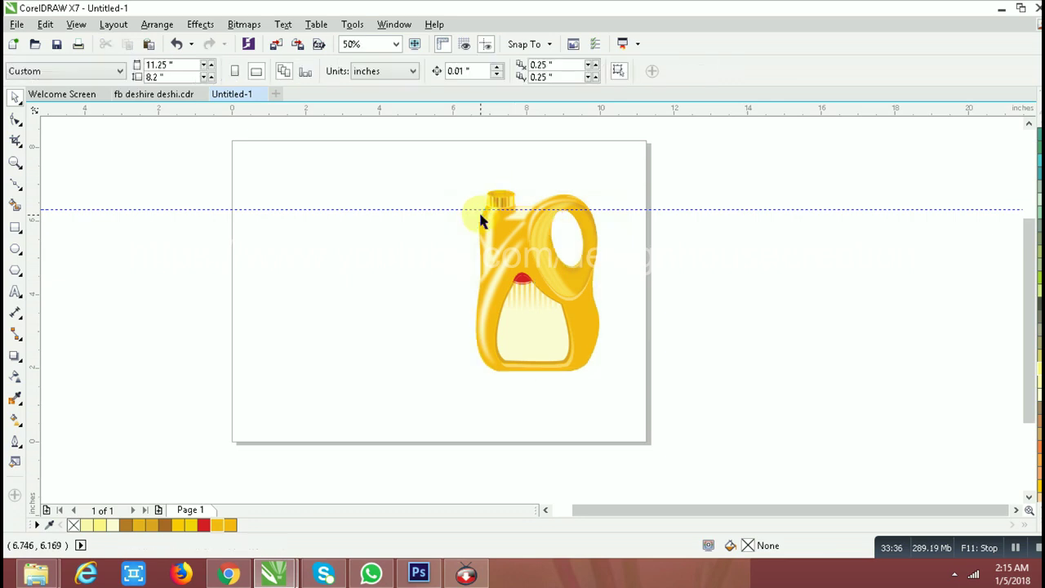
{"action": "left_click", "coordinate": [479, 214]}
{"action": "left_click", "coordinate": [497, 217]}
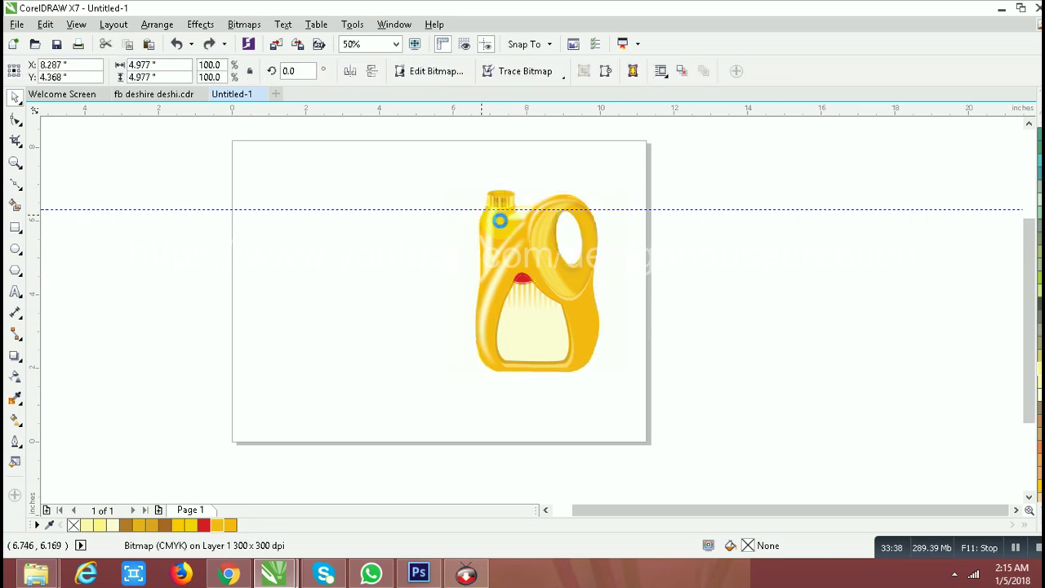
{"action": "left_click", "coordinate": [552, 314]}
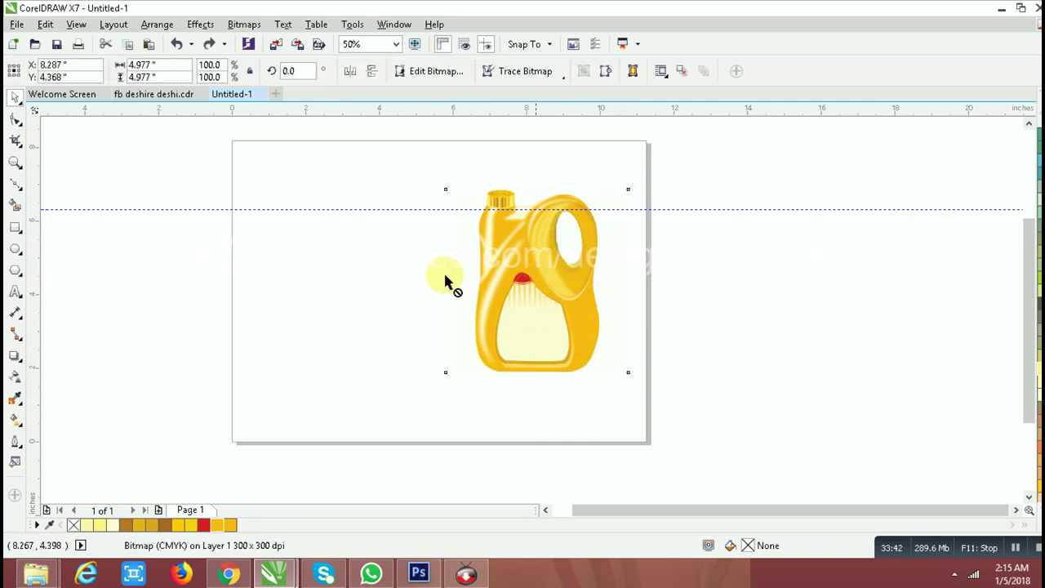
{"action": "left_click_drag", "start_coordinate": [539, 280], "coordinate": [326, 280]}
{"action": "left_click", "coordinate": [434, 293]}
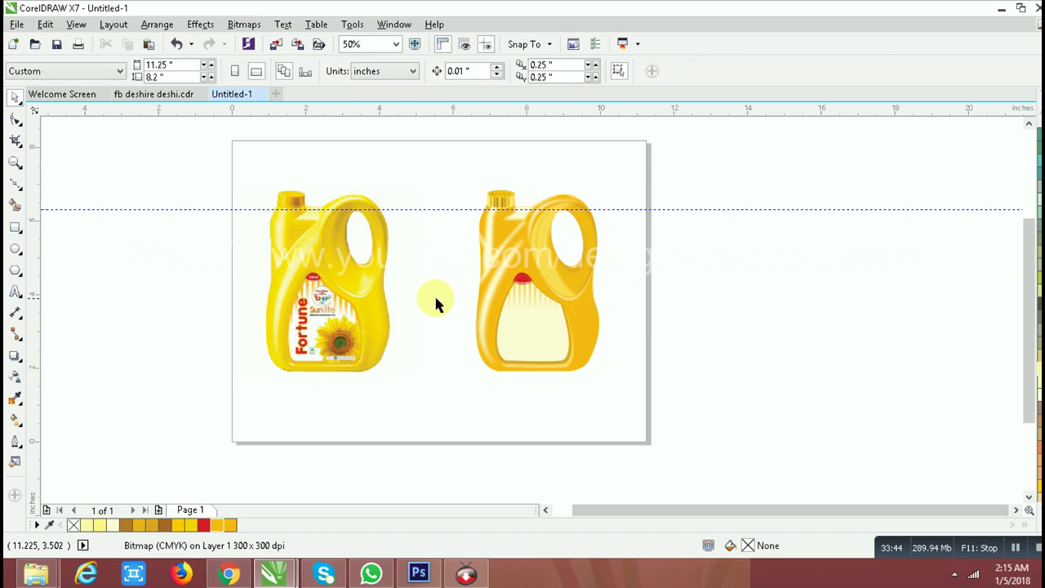
{"action": "key", "text": "z"}
{"action": "left_click_drag", "start_coordinate": [227, 158], "coordinate": [653, 419]}
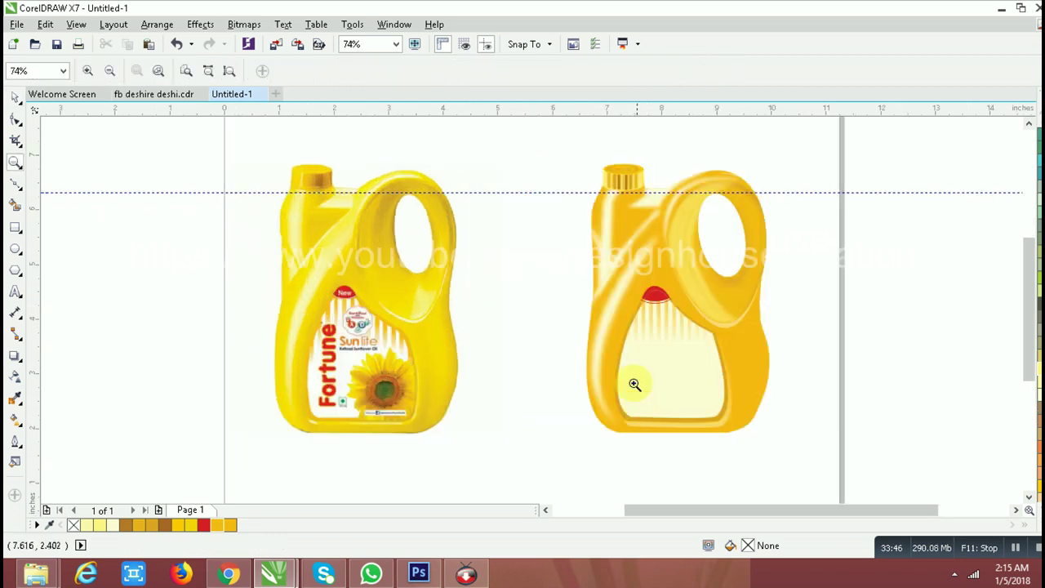
Select the yellow jug group and ungroup its parts.
{"action": "key", "text": "space"}
{"action": "left_click", "coordinate": [719, 296]}
{"action": "left_click_drag", "start_coordinate": [718, 297], "coordinate": [600, 296]}
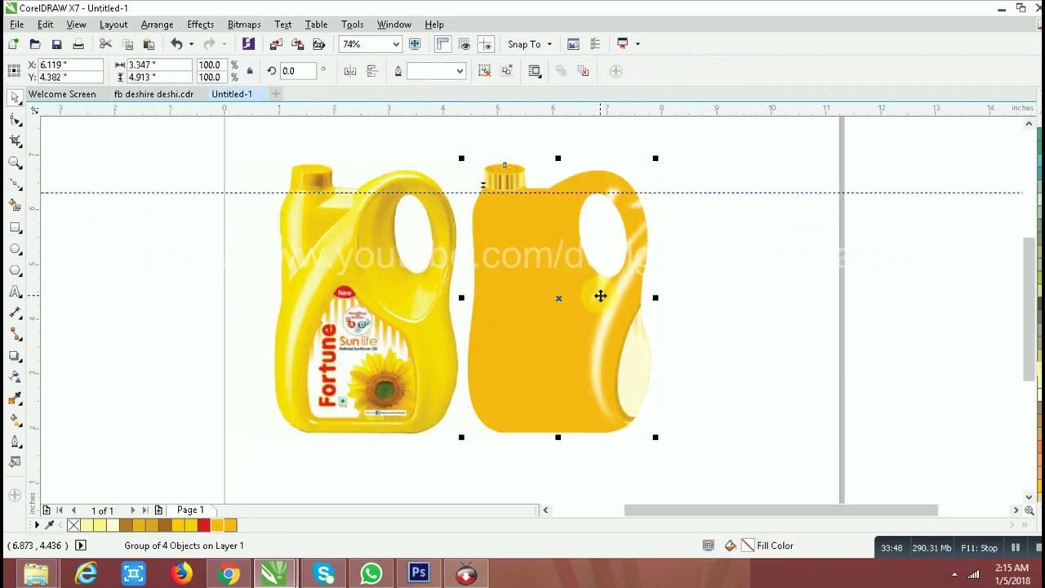
{"action": "key", "text": "ctrl+z"}
{"action": "left_click", "coordinate": [674, 340]}
{"action": "left_click", "coordinate": [719, 341]}
{"action": "key", "text": "Escape"}
{"action": "left_click", "coordinate": [712, 347]}
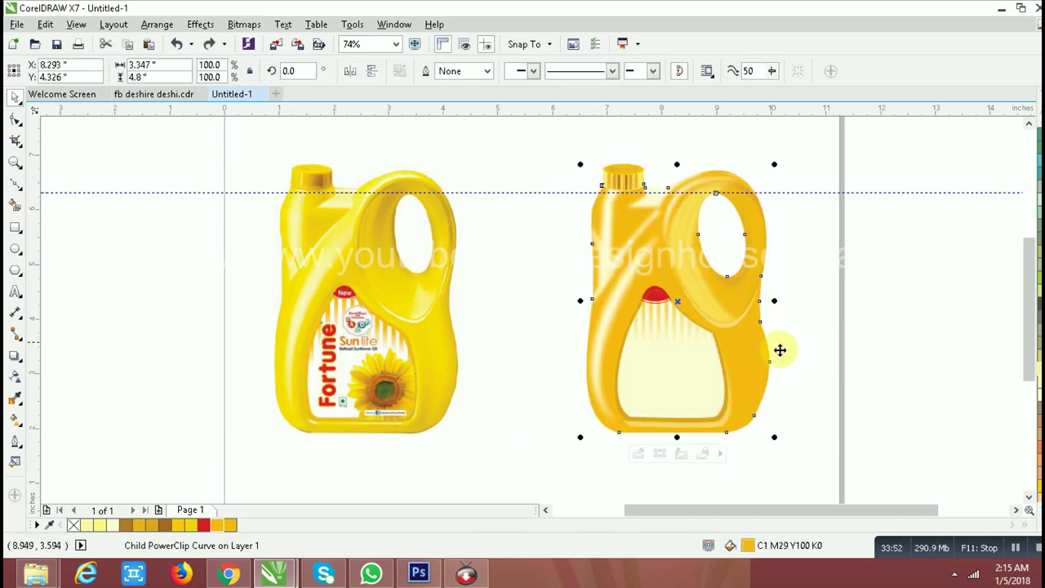
{"action": "left_click", "coordinate": [674, 292]}
{"action": "left_click", "coordinate": [507, 73]}
Select the jug body's PowerClip container and open its clipped contents.
{"action": "mouse_move", "coordinate": [545, 249]}
{"action": "left_mouse_down"}
{"action": "mouse_move", "coordinate": [751, 414]}
{"action": "mouse_move", "coordinate": [764, 476]}
{"action": "left_mouse_up"}
{"action": "left_click", "coordinate": [684, 369]}
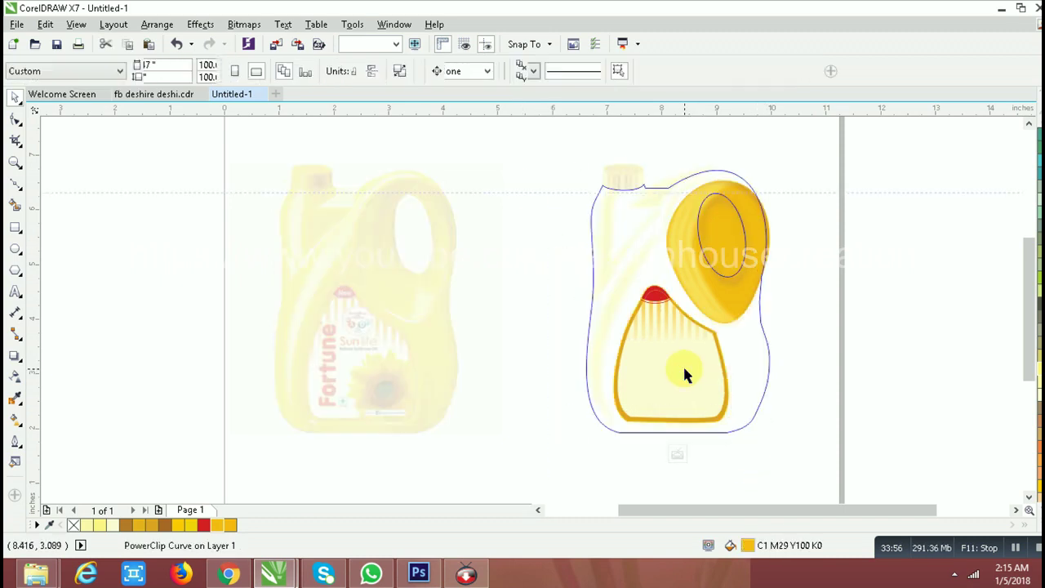
{"action": "left_click", "coordinate": [842, 300], "text": "ctrl"}
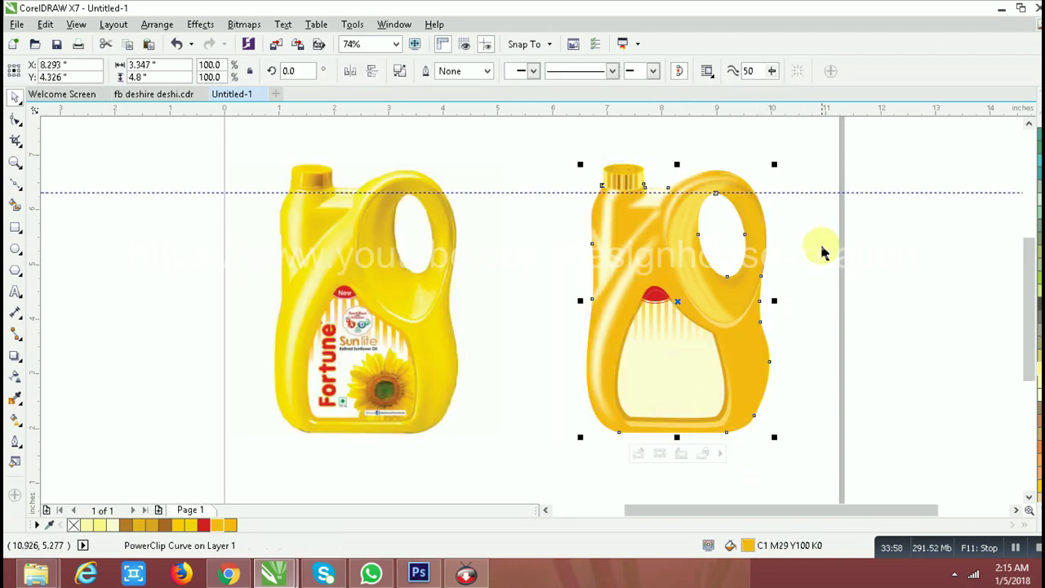
{"action": "left_click_drag", "start_coordinate": [781, 139], "coordinate": [541, 478]}
{"action": "right_click", "coordinate": [658, 362]}
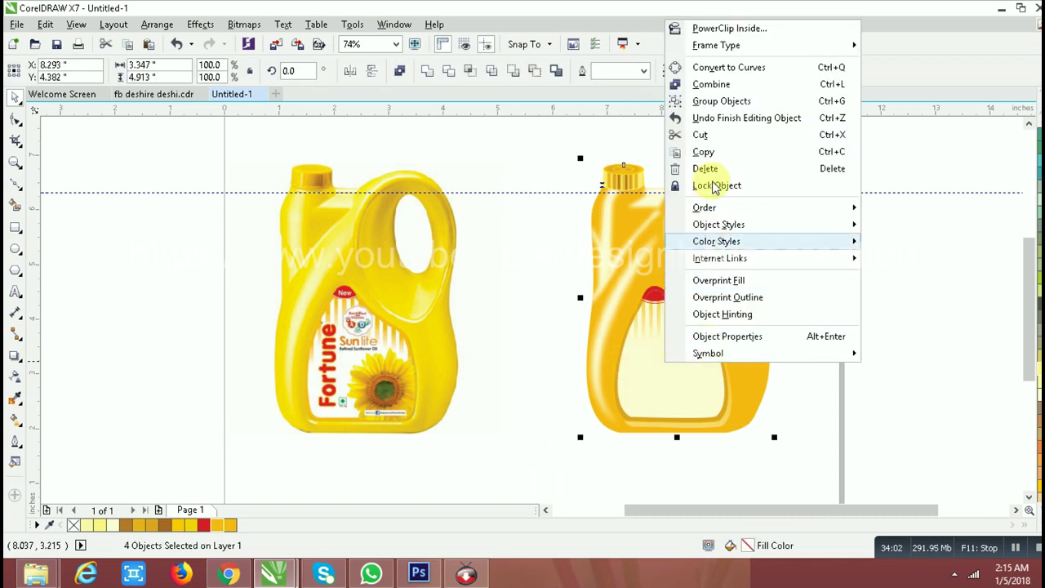
{"action": "left_click", "coordinate": [628, 318]}
{"action": "left_click", "coordinate": [614, 343]}
{"action": "left_click_drag", "start_coordinate": [645, 346], "coordinate": [626, 341]}
{"action": "key", "text": "ctrl+z"}
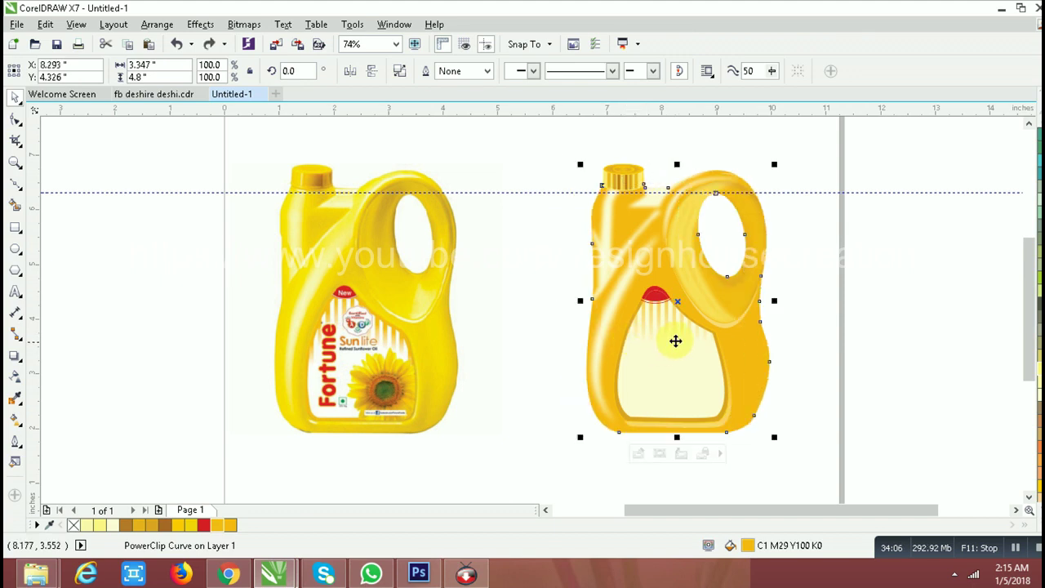
Cut the red cap and label out of the PowerClip and paste them above the jug.
{"action": "left_click", "coordinate": [680, 453]}
{"action": "left_click_drag", "start_coordinate": [824, 243], "coordinate": [490, 478]}
{"action": "key", "text": "Delete"}
{"action": "left_click", "coordinate": [819, 359]}
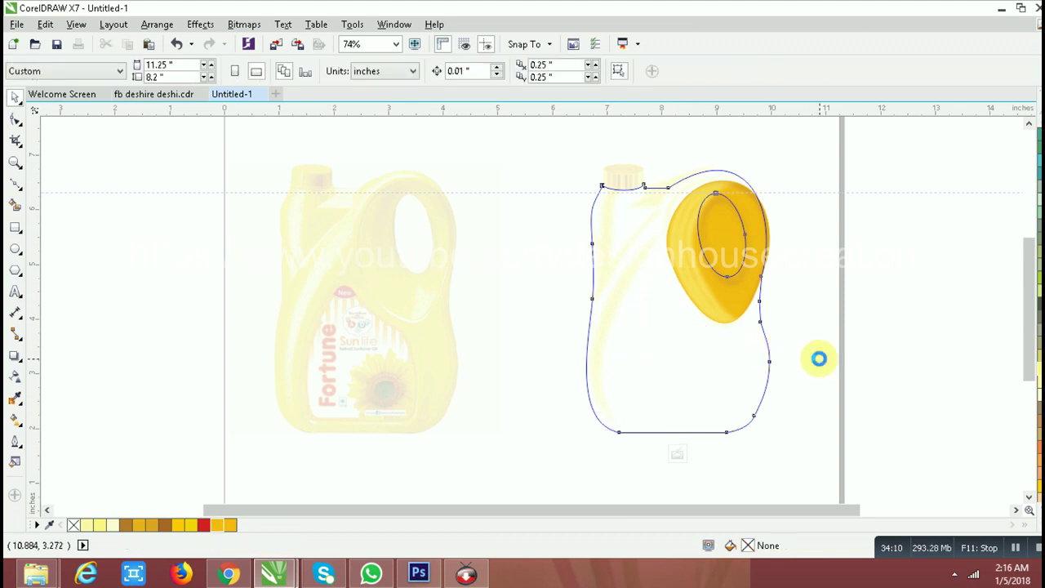
{"action": "key", "text": "ctrl+v"}
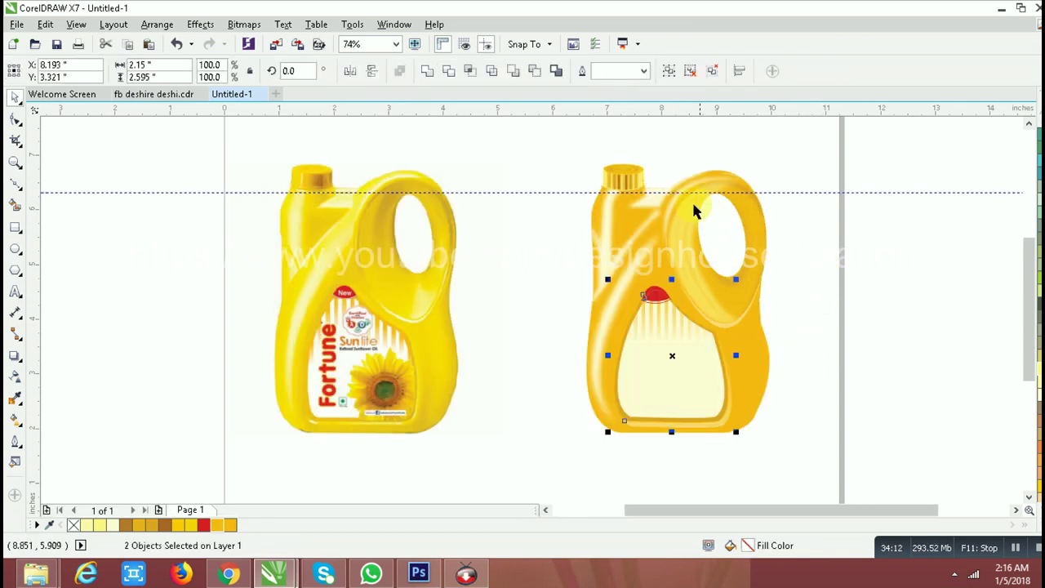
Select the jug body, cap and label together as one six-object jug group.
{"action": "left_click", "coordinate": [626, 218]}
{"action": "left_click_drag", "start_coordinate": [550, 149], "coordinate": [813, 462]}
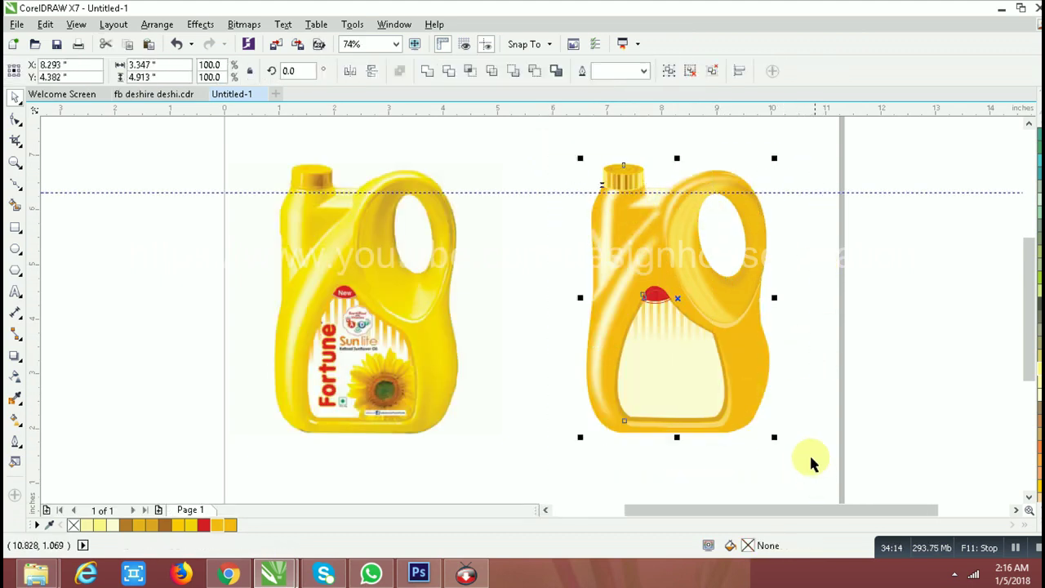
{"action": "left_click_drag", "start_coordinate": [717, 311], "coordinate": [635, 310]}
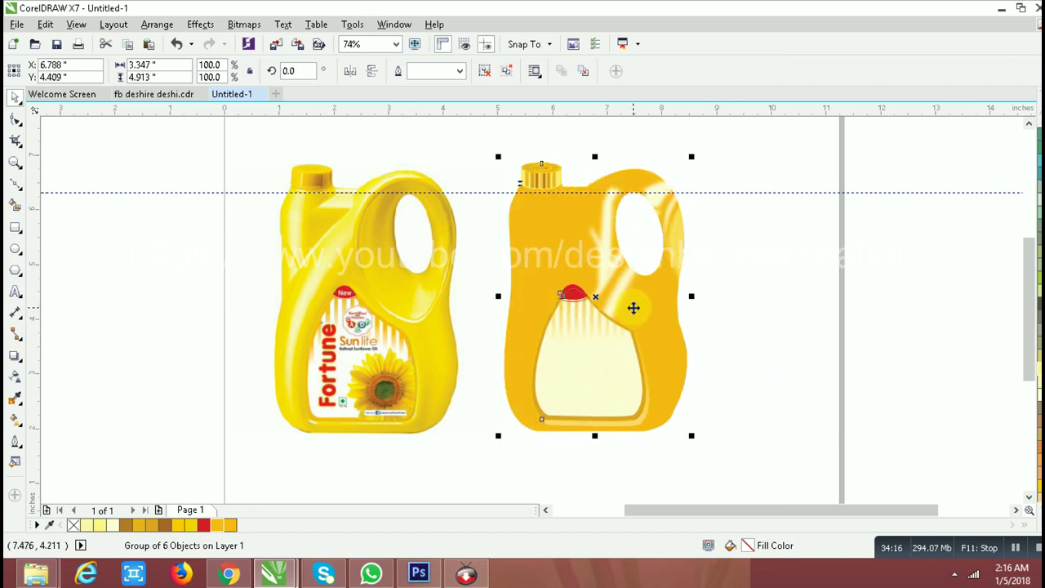
{"action": "key", "text": "ctrl+z"}
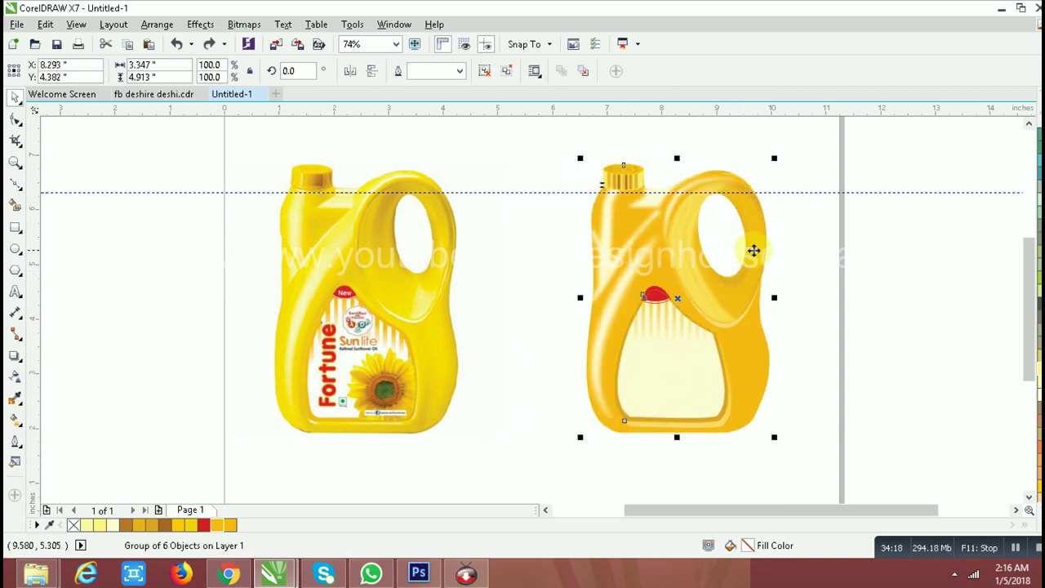
{"action": "left_click", "coordinate": [752, 205], "text": "ctrl"}
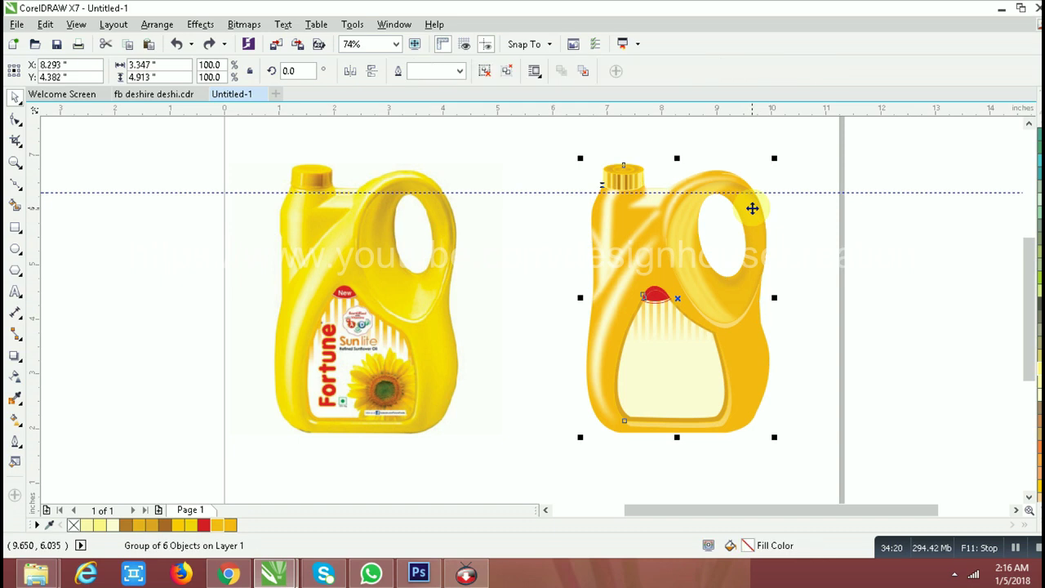
{"action": "left_click", "coordinate": [752, 209], "text": "ctrl"}
{"action": "key", "text": "Delete"}
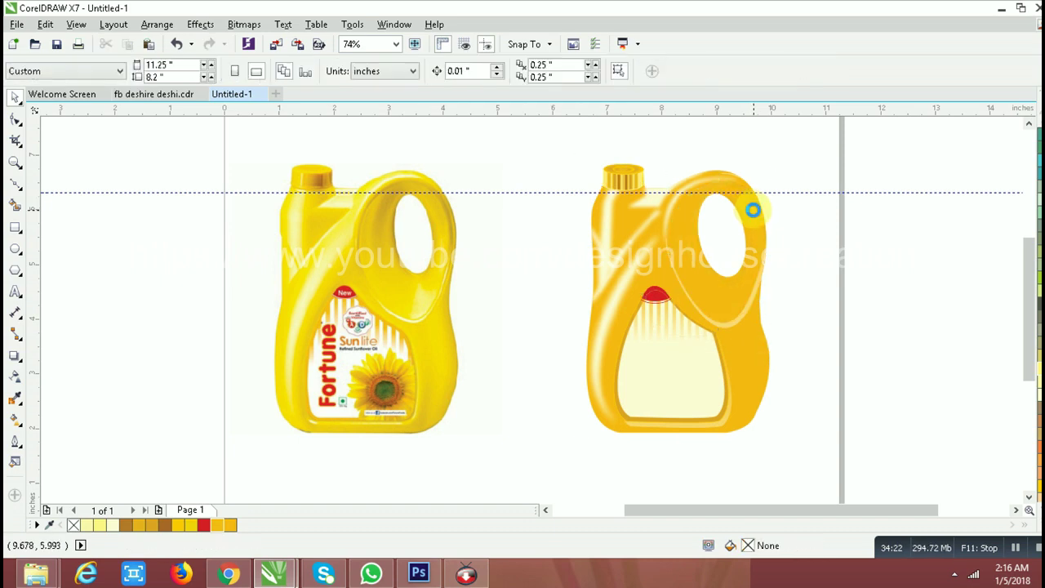
{"action": "left_click", "coordinate": [754, 213]}
{"action": "key", "text": "ctrl+z"}
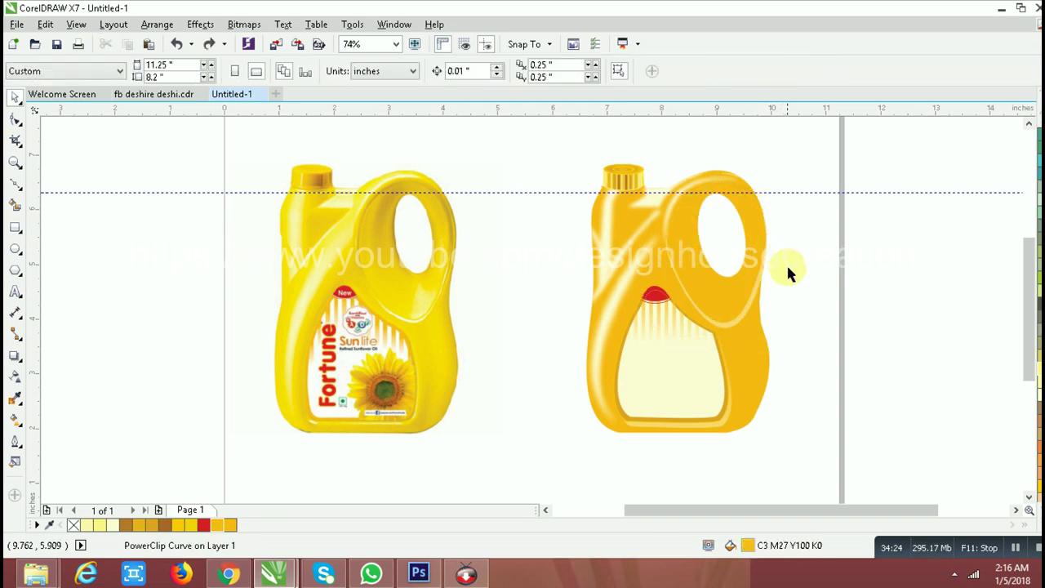
{"action": "left_click", "coordinate": [743, 283], "text": "ctrl"}
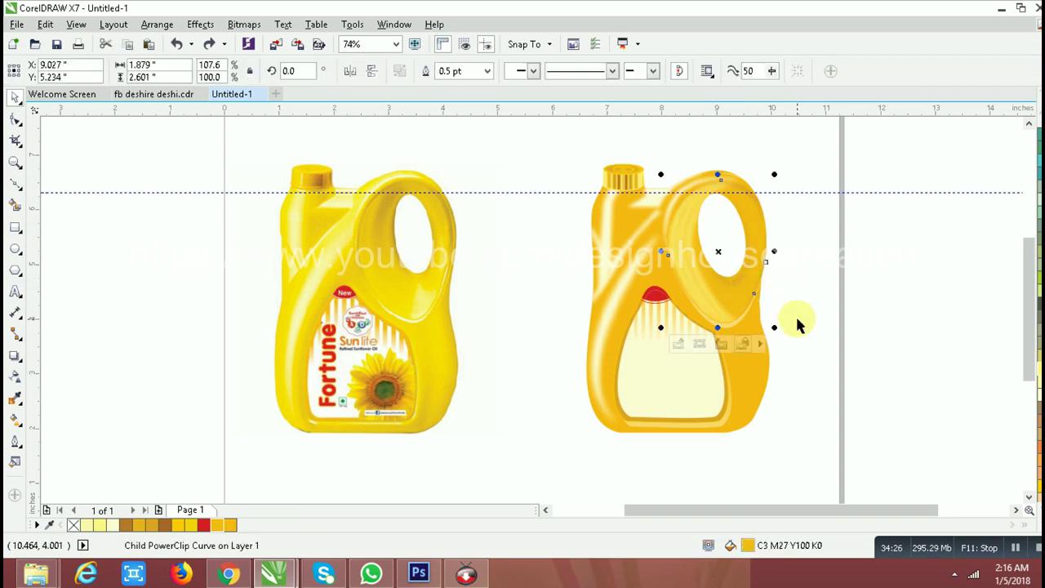
{"action": "left_click", "coordinate": [688, 242], "text": "ctrl"}
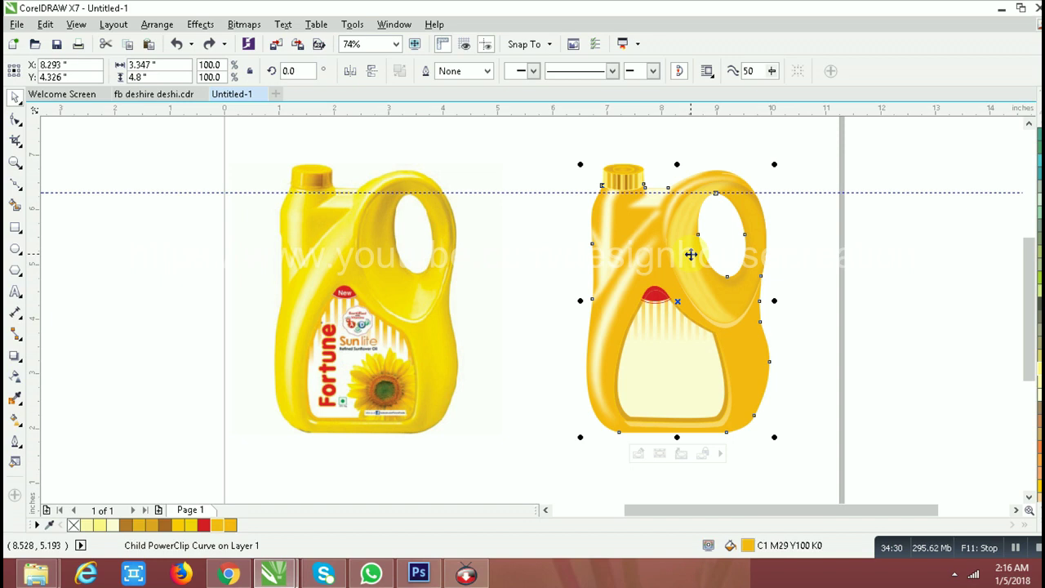
{"action": "right_click", "coordinate": [691, 255]}
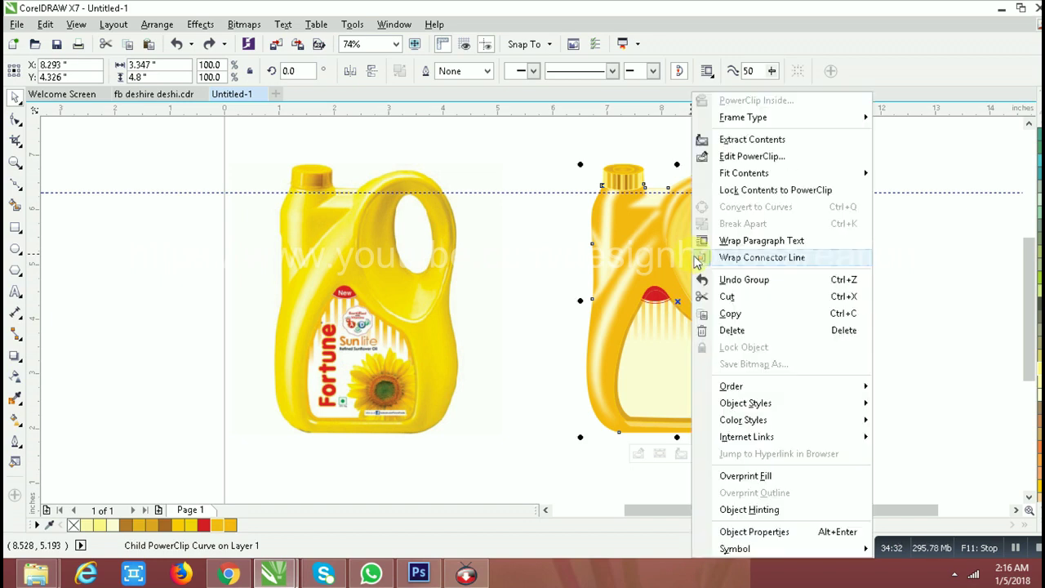
{"action": "left_click", "coordinate": [675, 252]}
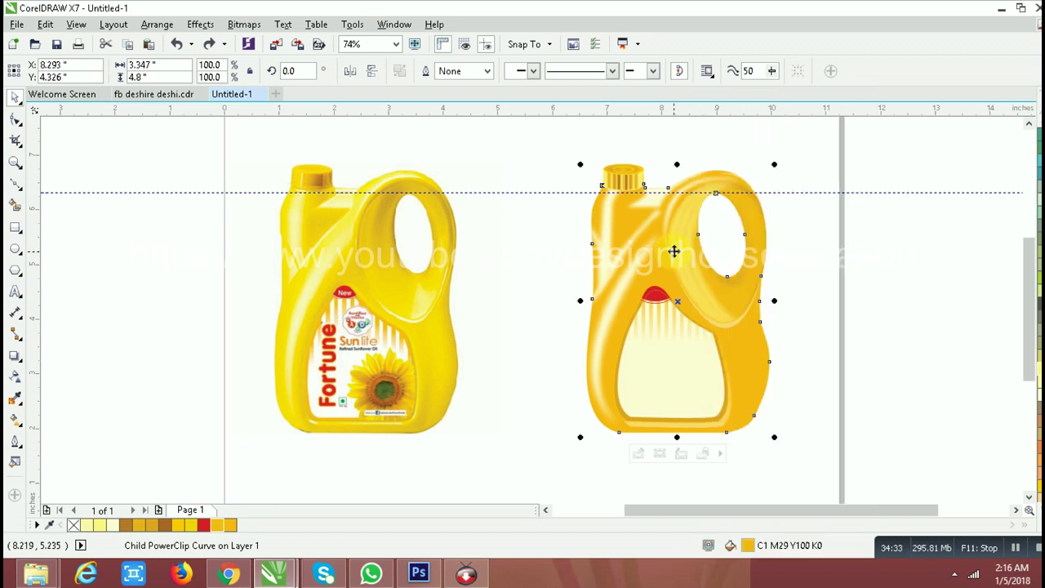
{"action": "left_click", "coordinate": [823, 252]}
{"action": "left_click", "coordinate": [367, 227]}
Fill the jug body with yellow sampled from the Fortune photo and the handle lighter yellow.
{"action": "left_click_drag", "start_coordinate": [372, 232], "coordinate": [434, 232]}
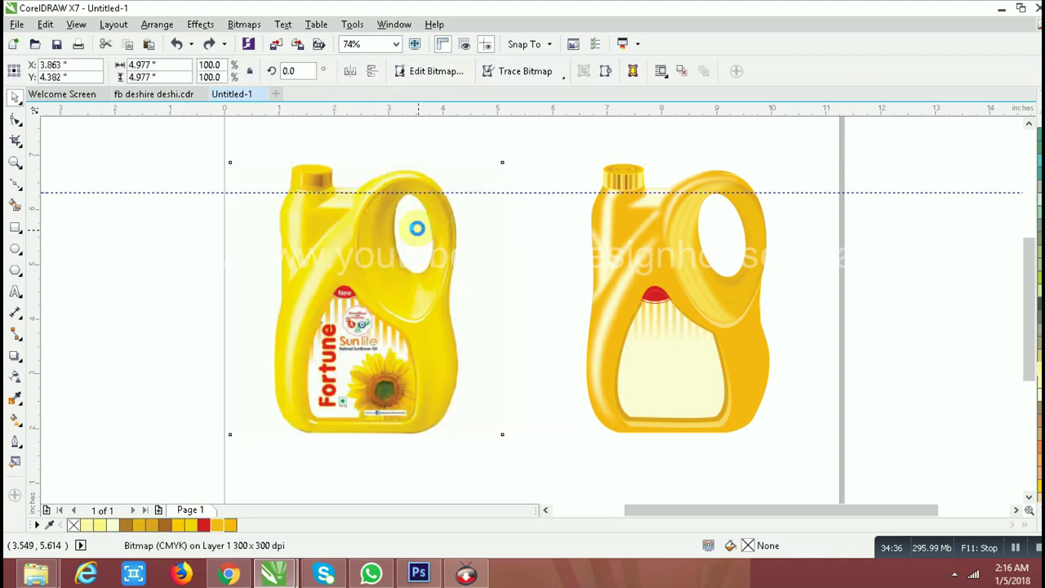
{"action": "left_click", "coordinate": [592, 261]}
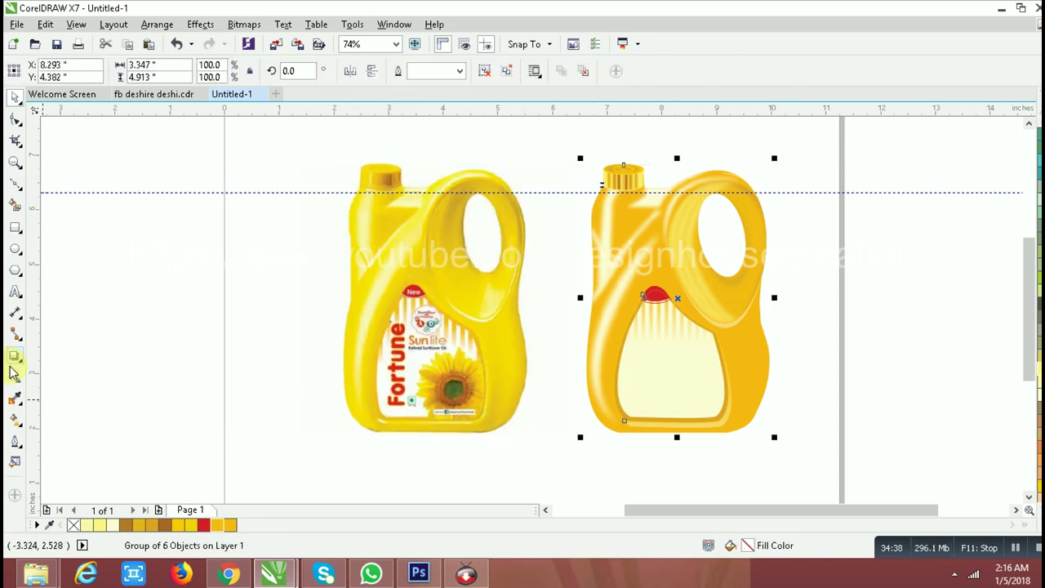
{"action": "left_click", "coordinate": [15, 398]}
{"action": "left_click", "coordinate": [510, 315]}
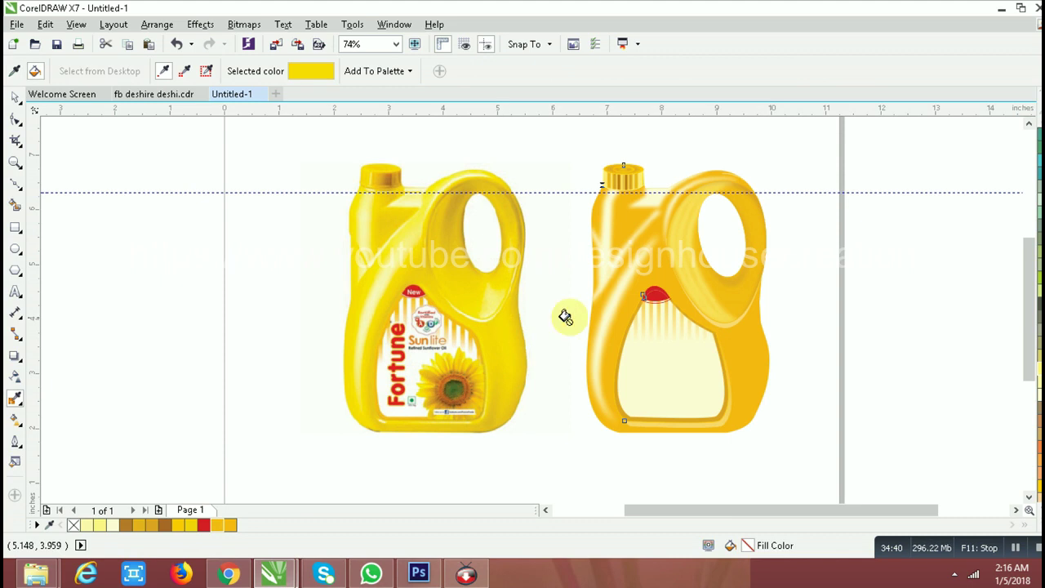
{"action": "left_click", "coordinate": [651, 269]}
{"action": "key", "text": "space"}
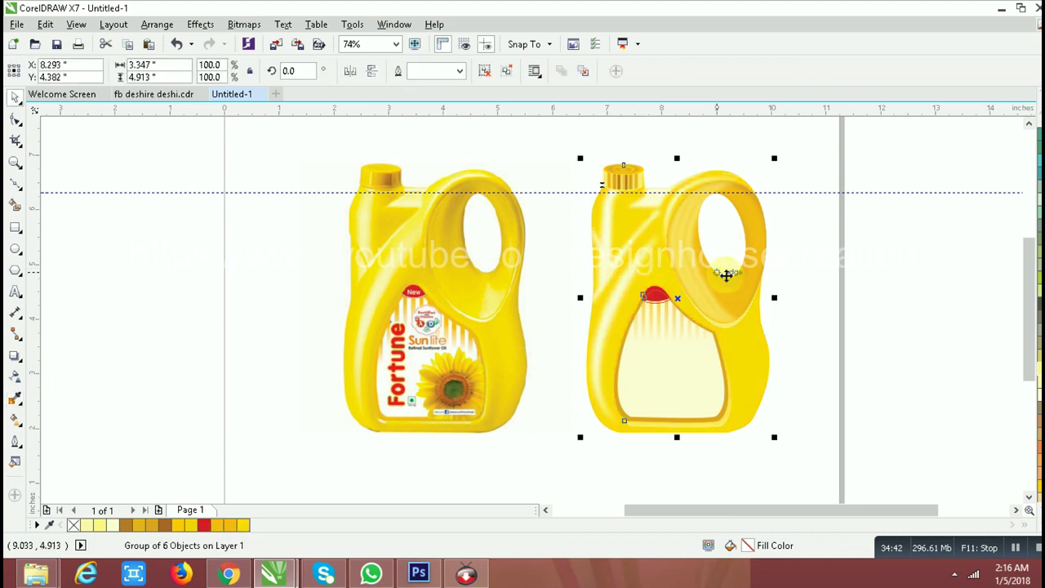
{"action": "key", "text": "space"}
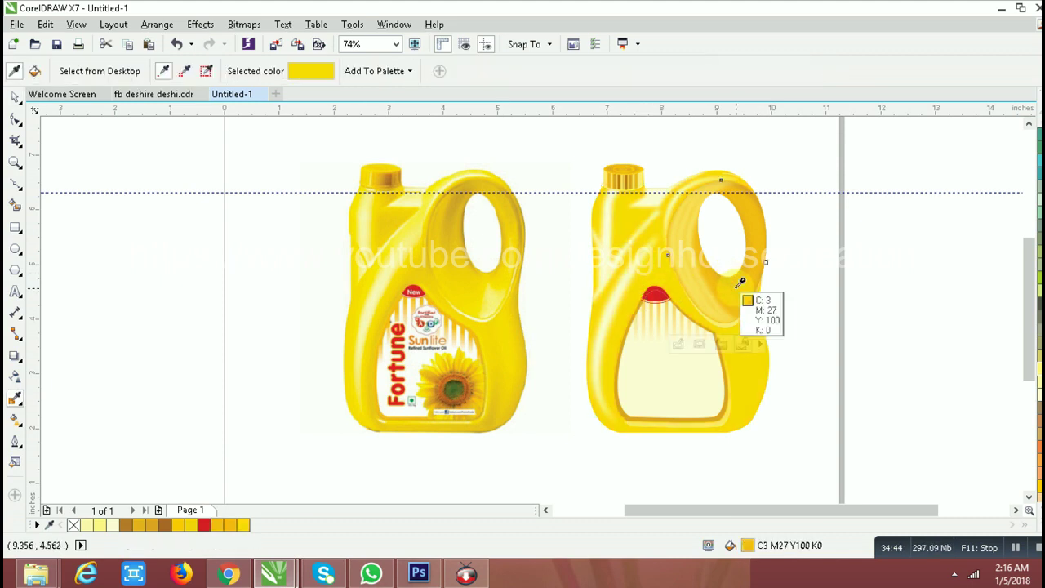
{"action": "left_click", "coordinate": [243, 527]}
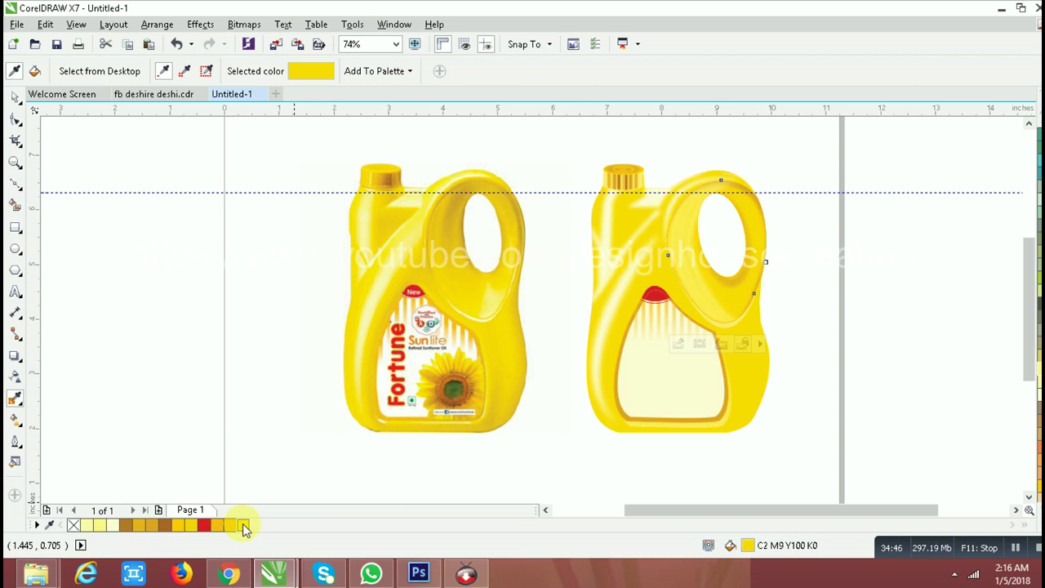
{"action": "key", "text": "space"}
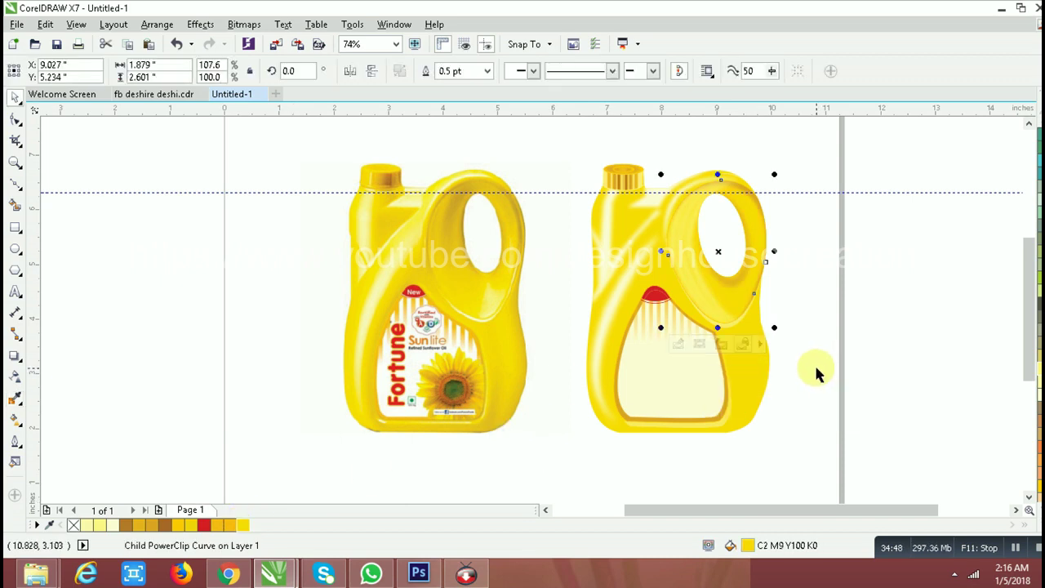
Select the jug's label group, then deselect it on empty canvas.
{"action": "left_click", "coordinate": [816, 375]}
{"action": "left_click", "coordinate": [625, 334], "text": "ctrl"}
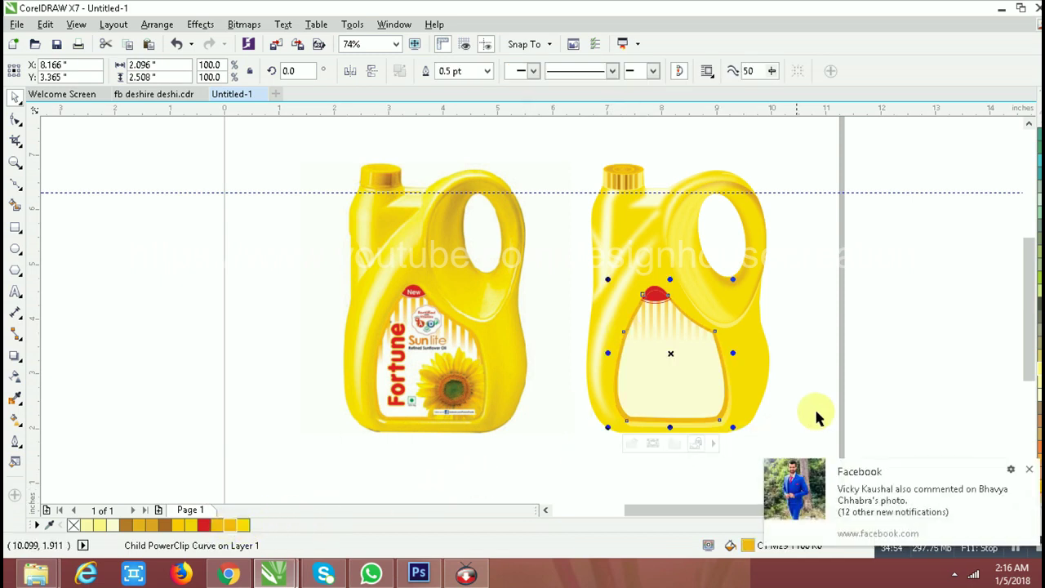
{"action": "left_click", "coordinate": [848, 392]}
{"action": "left_click", "coordinate": [686, 386], "text": "ctrl"}
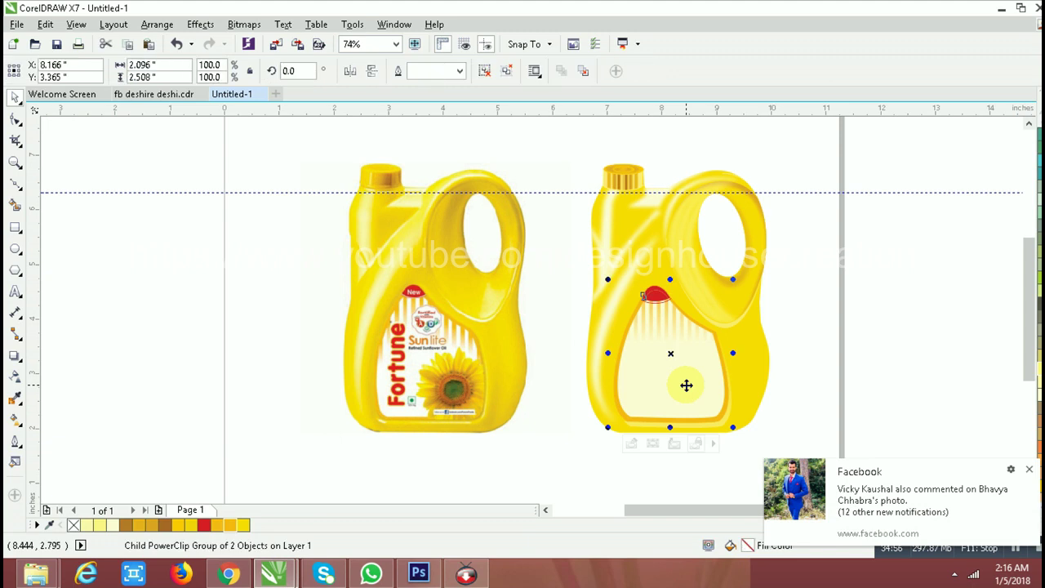
{"action": "left_click", "coordinate": [825, 349]}
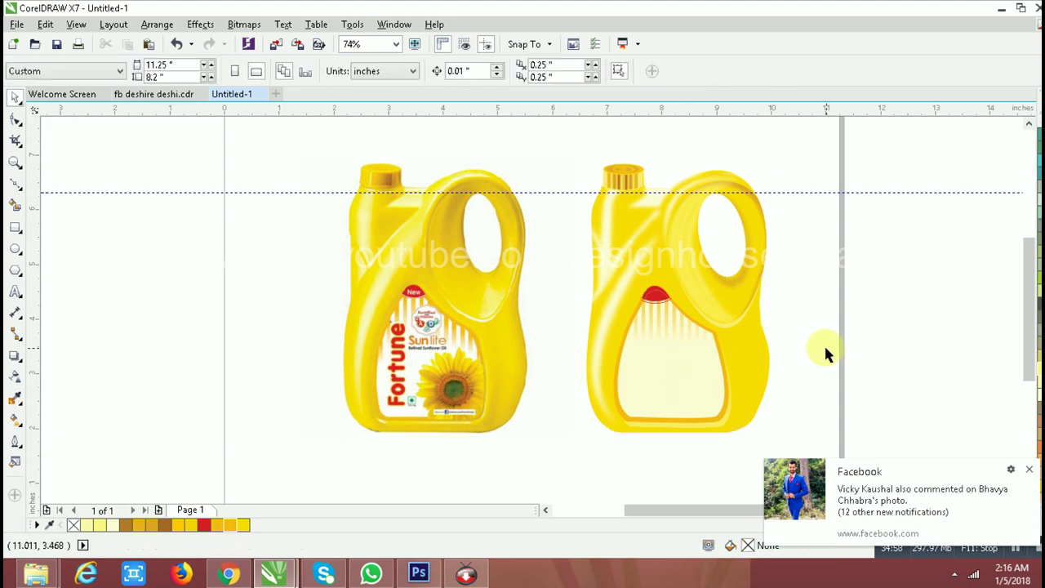
Save the drawing under the file name CANE VECTOR.
{"action": "key", "text": "ctrl+s"}
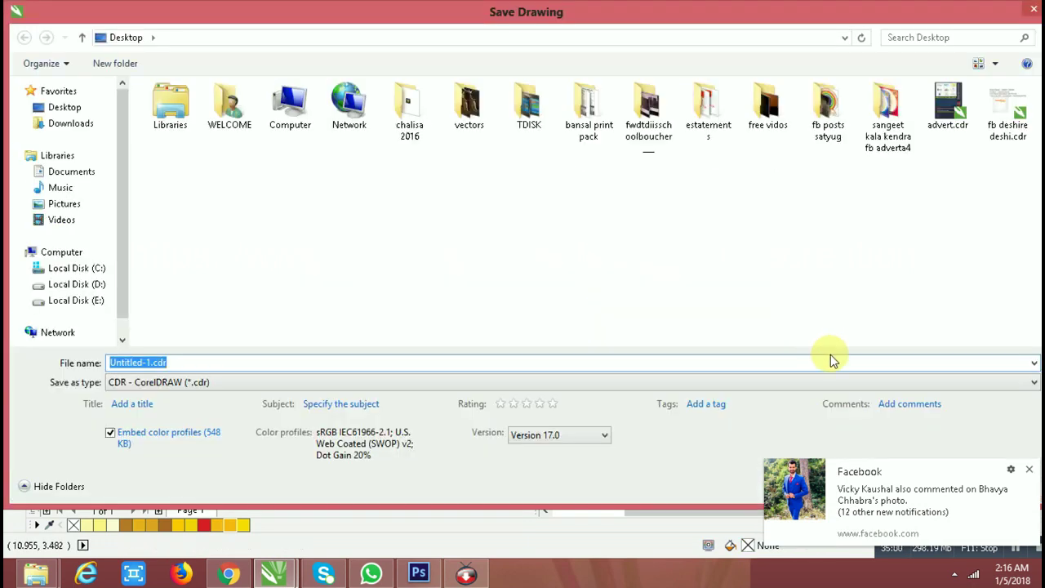
{"action": "type", "text": "CANE VECTOR"}
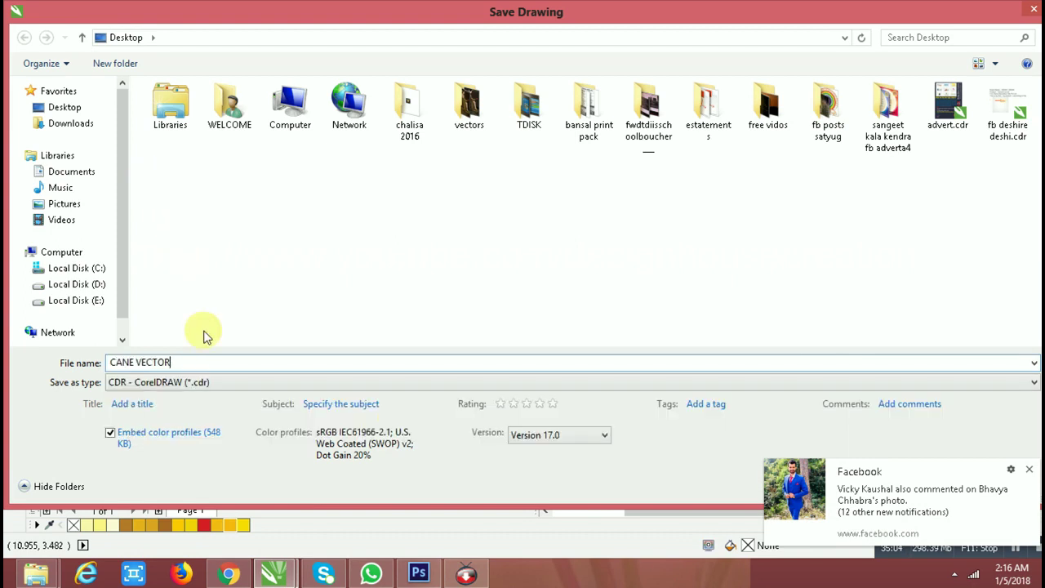
{"action": "key", "text": "Return"}
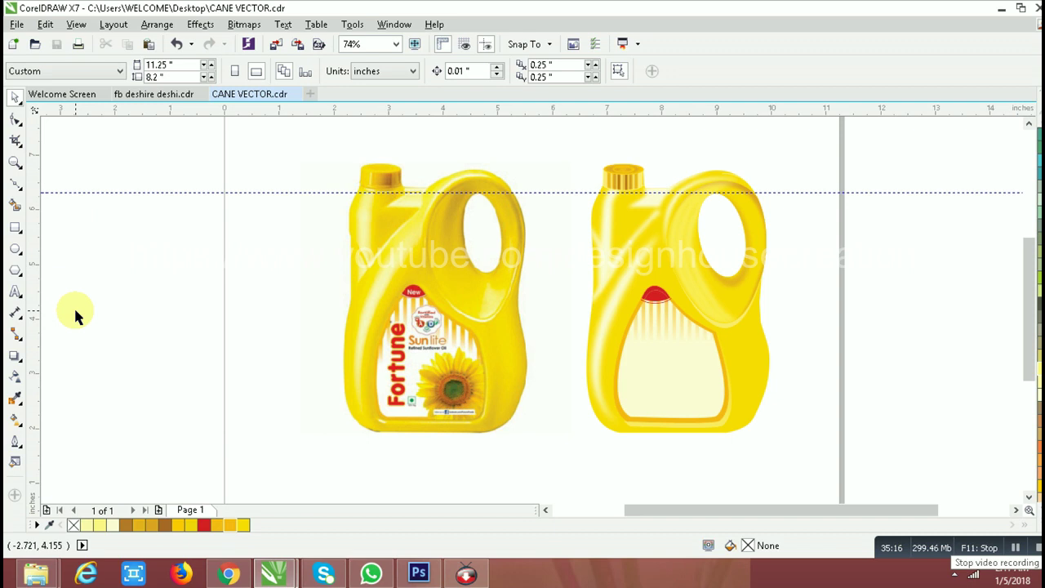
Add the text 'DOWNLOAD FLOWER FROM GOOGLE' below the Fortune photo.
{"action": "left_click", "coordinate": [15, 292]}
{"action": "left_click", "coordinate": [343, 472]}
{"action": "type", "text": "dOW"}
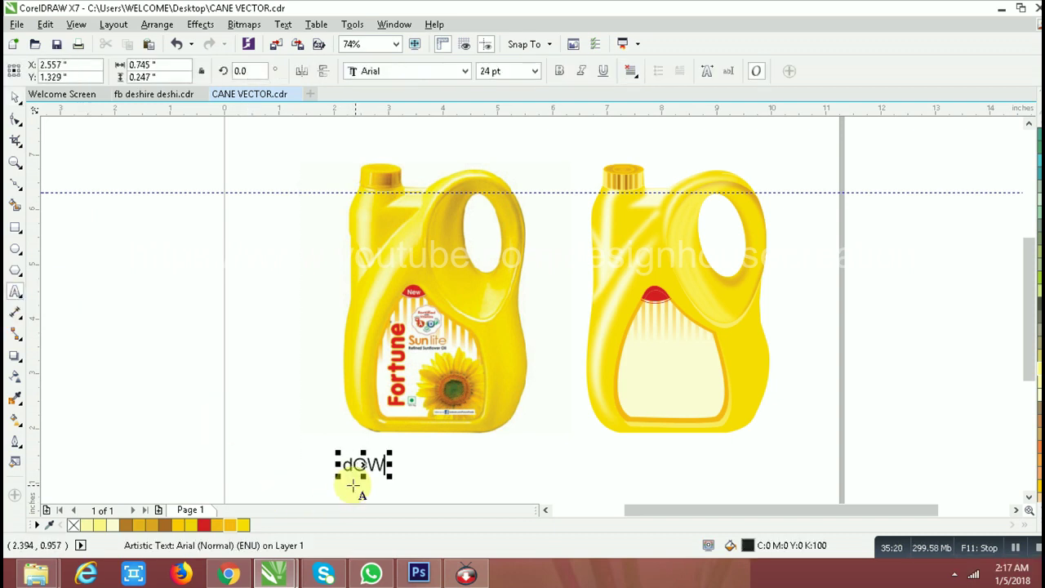
{"action": "type", "text": "NL"}
{"action": "key", "text": "ctrl+a"}
{"action": "type", "text": "DOWNLOAD FLOW"}
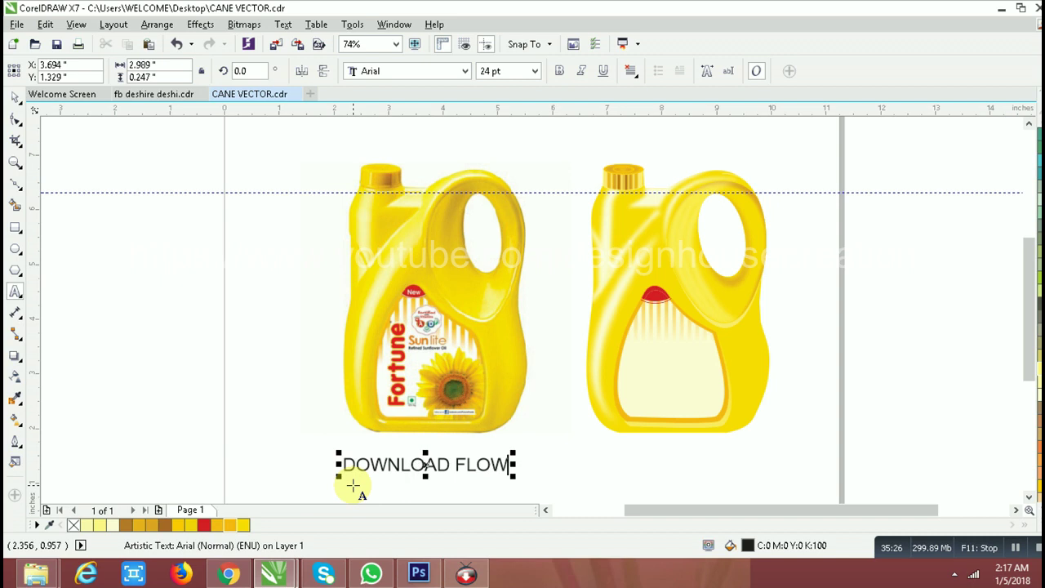
{"action": "type", "text": "ER FROM GOOGLE"}
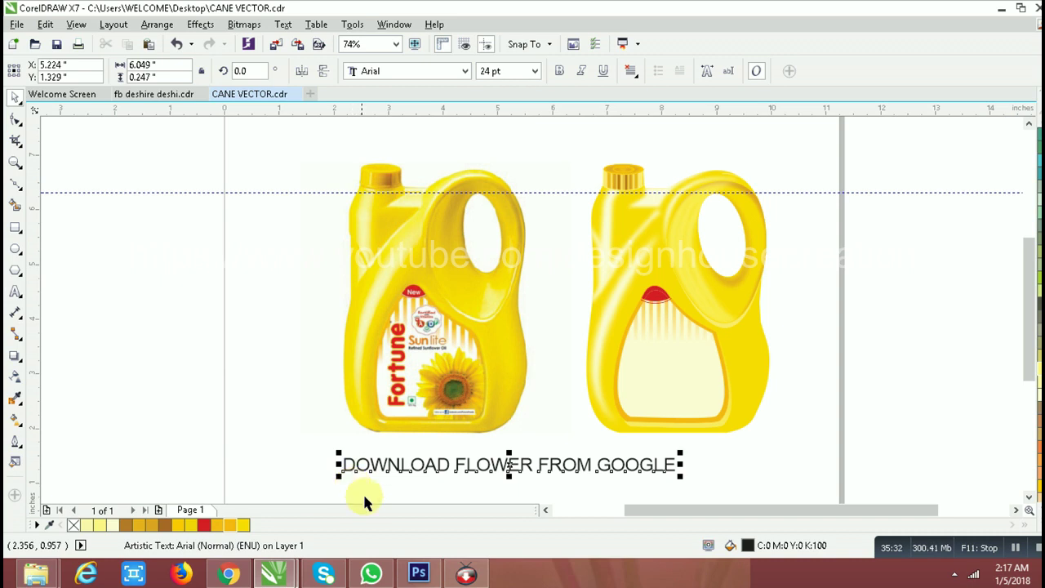
Replace the caption with the note 'BUT THE BASIC MOCKUP IS COMPLETE HERE.... YOU CAN DESIGN...'.
{"action": "key", "text": "F8"}
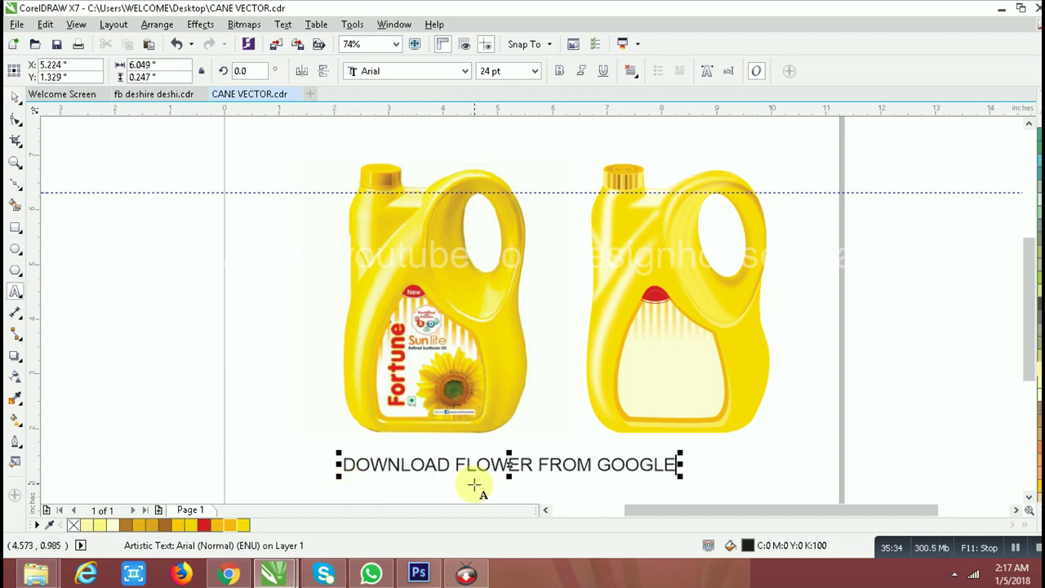
{"action": "key", "text": "ctrl+a"}
{"action": "key", "text": "BackSpace"}
{"action": "type", "text": "BUT THE BASIC MOCKUP IS COMPLETE"}
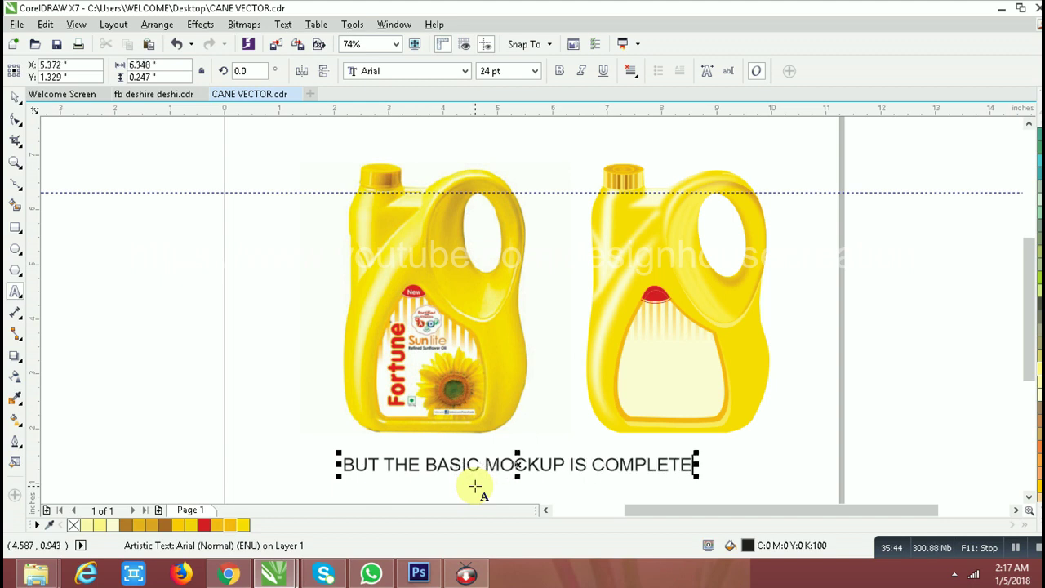
{"action": "type", "text": " HERE"}
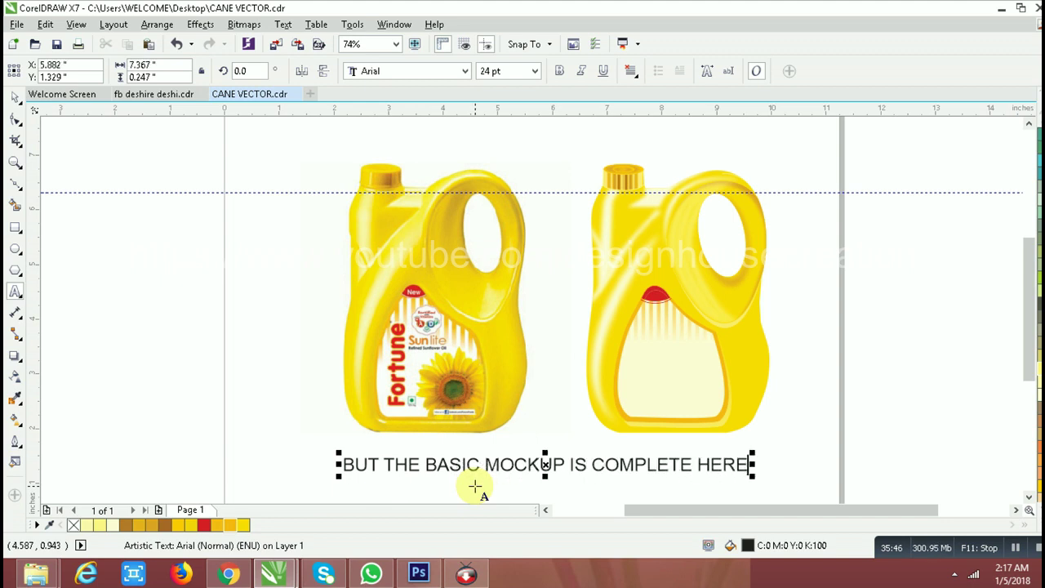
{"action": "type", "text": ".... "}
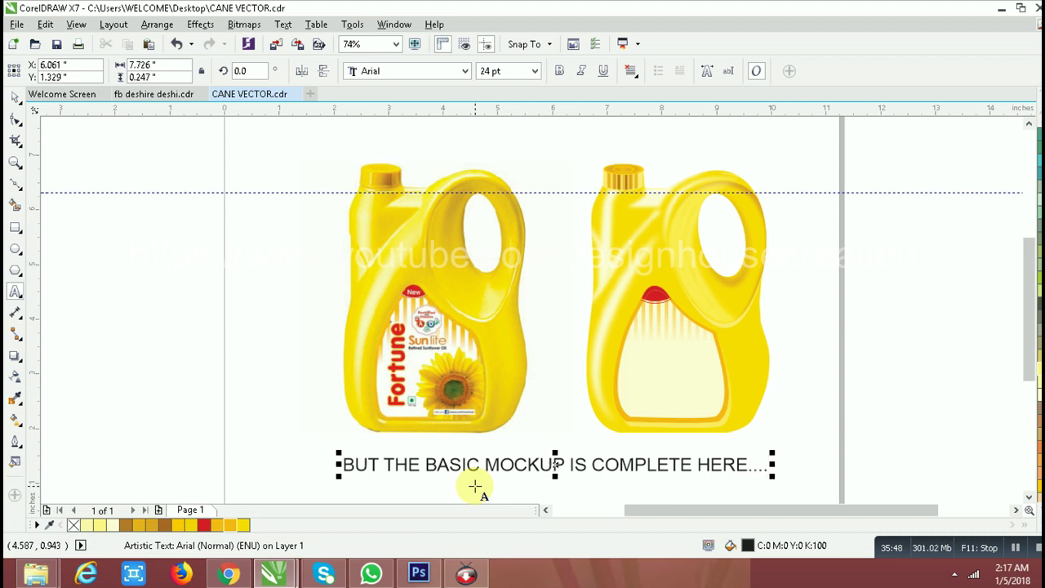
{"action": "type", "text": "YOU"}
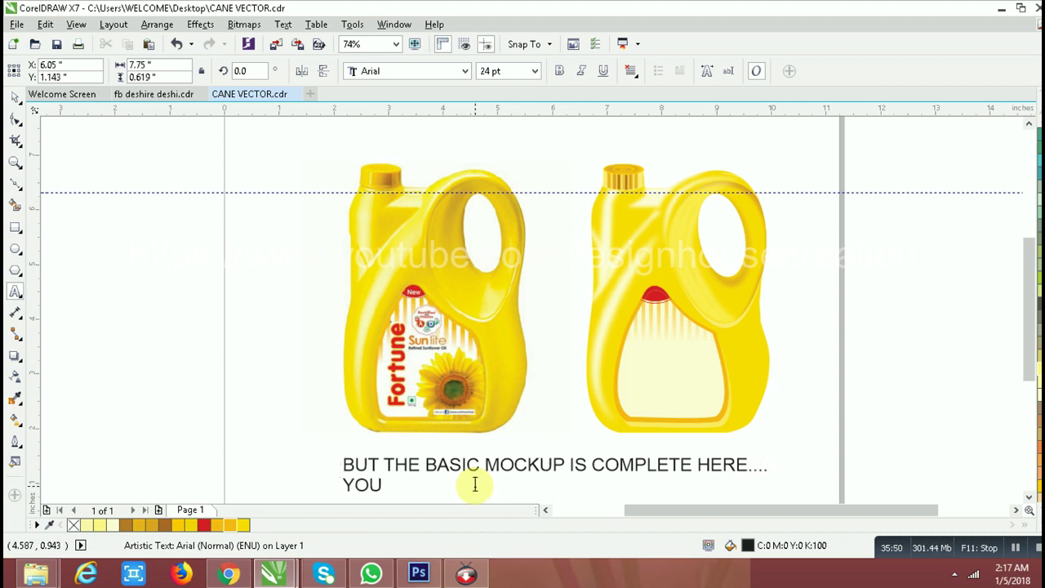
{"action": "type", "text": " CAN DESIGN YOUR LABELS ON TH"}
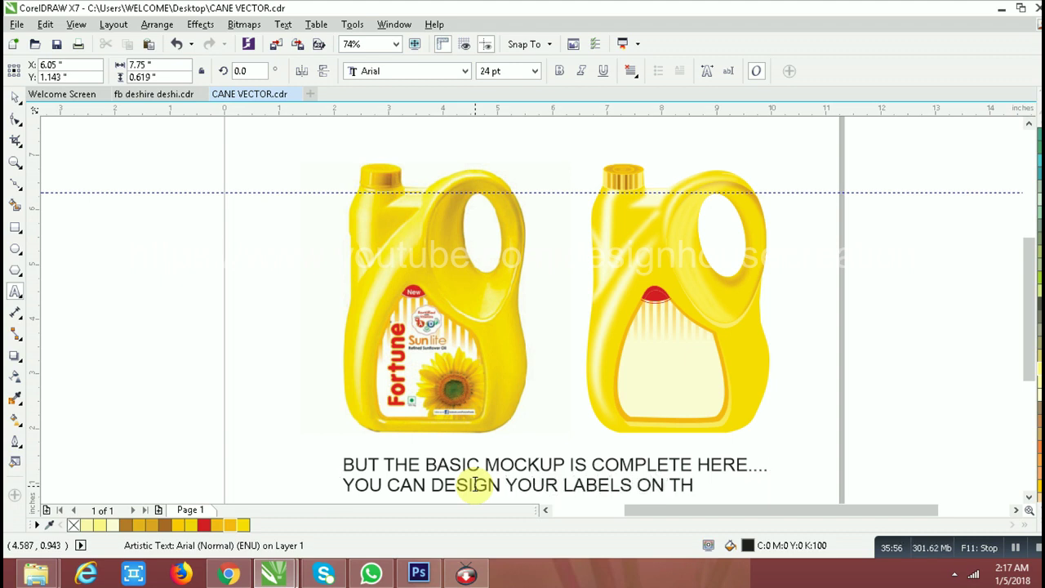
{"action": "type", "text": "AT MOCK"}
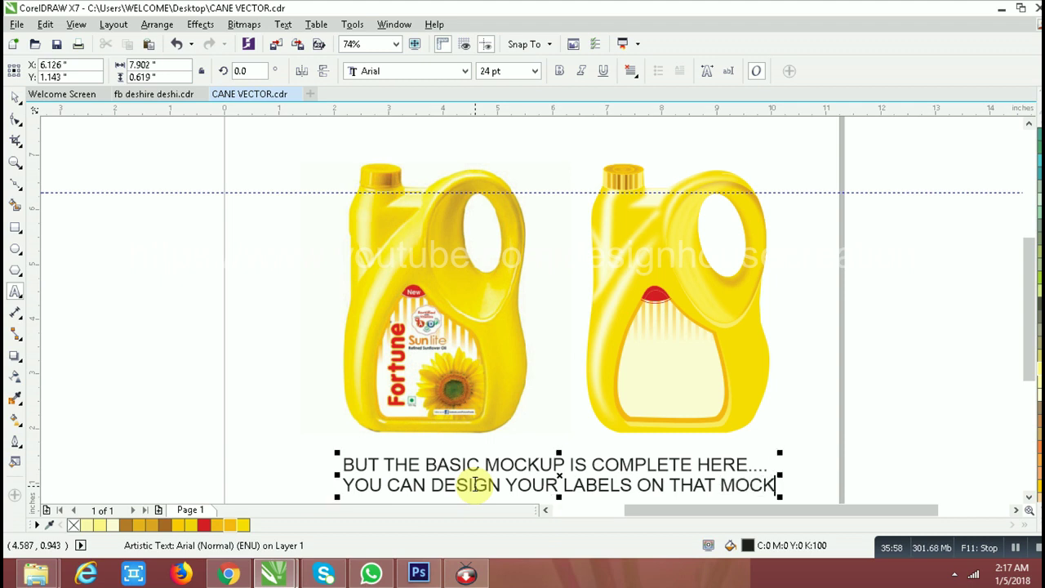
{"action": "type", "text": "UP ALSO"}
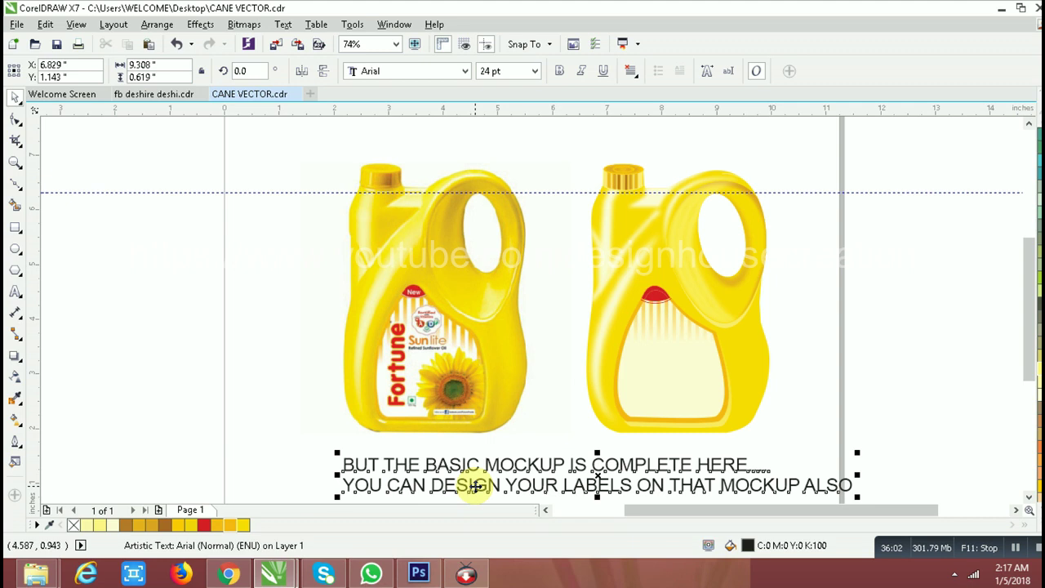
Restore the accidentally deleted note and select all of its text.
{"action": "key", "text": "Delete"}
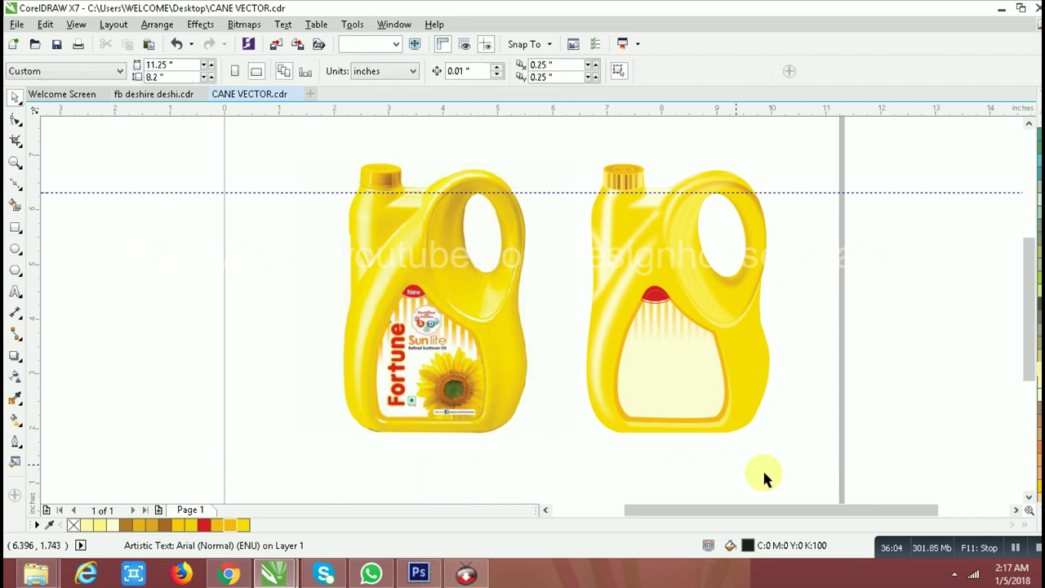
{"action": "left_click", "coordinate": [701, 384]}
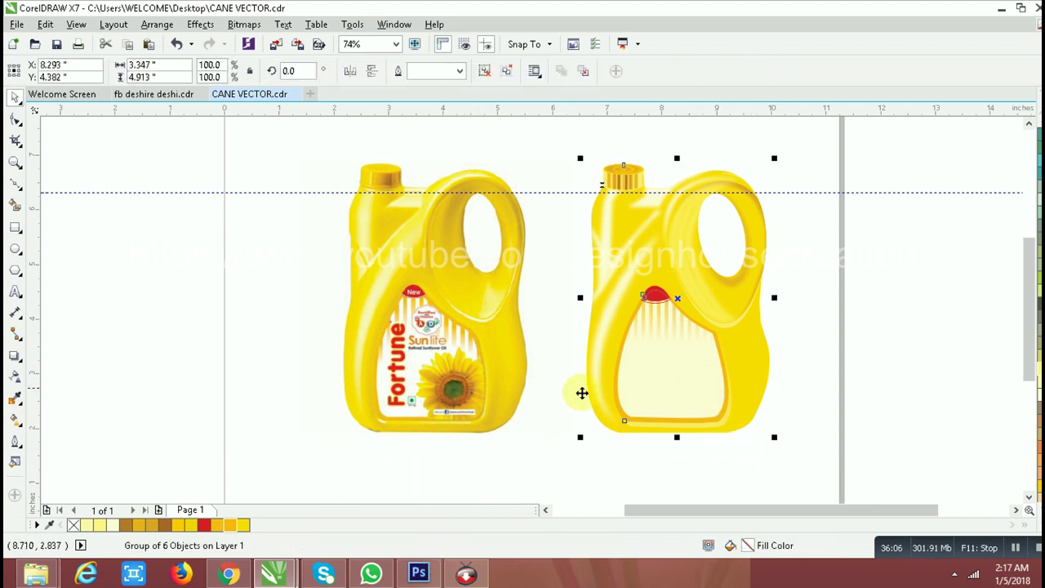
{"action": "key", "text": "ctrl+z"}
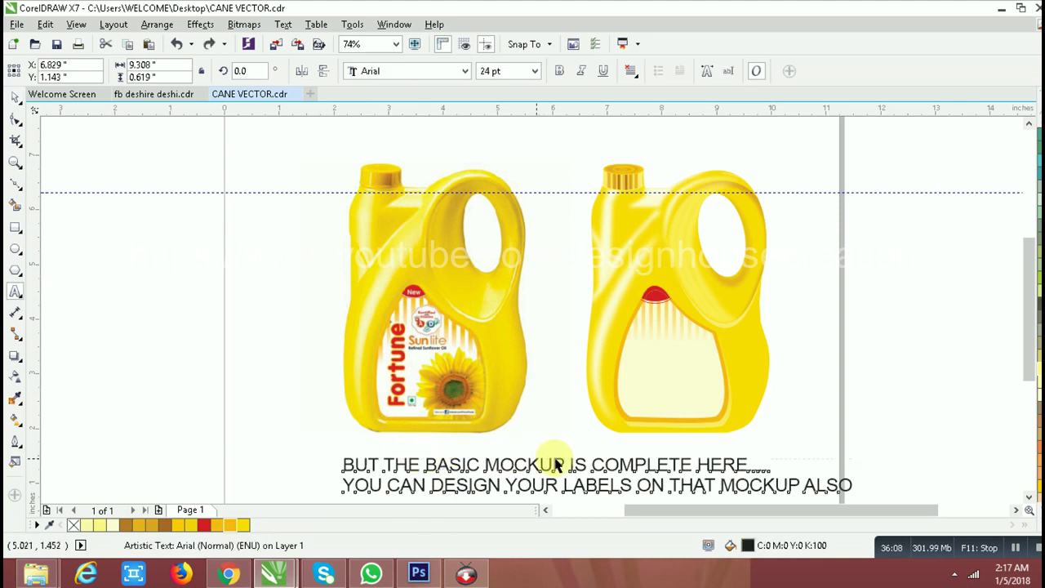
{"action": "key", "text": "ctrl+a"}
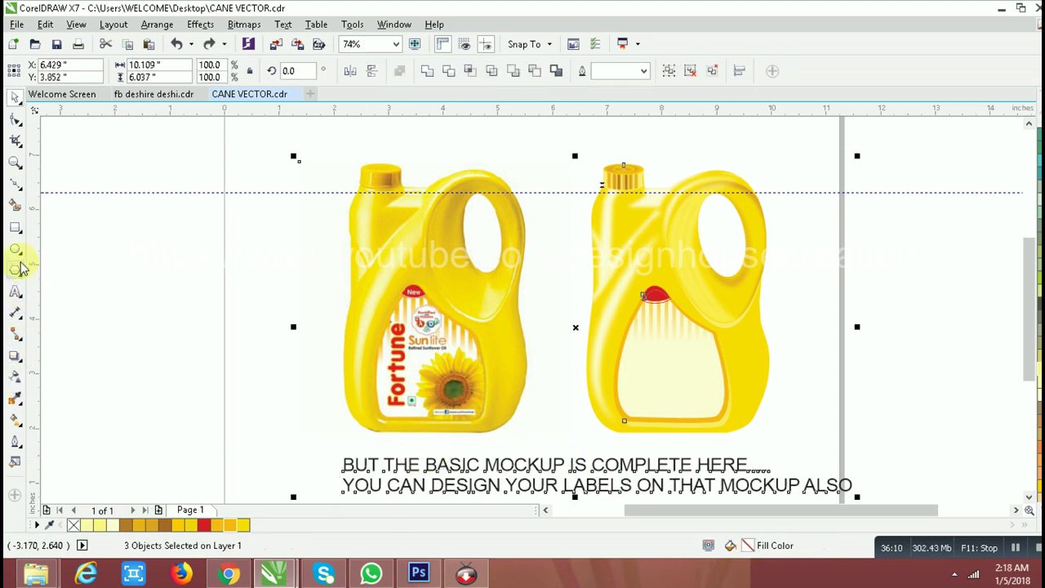
{"action": "left_click", "coordinate": [15, 291]}
{"action": "left_click", "coordinate": [411, 464]}
{"action": "key", "text": "ctrl+a"}
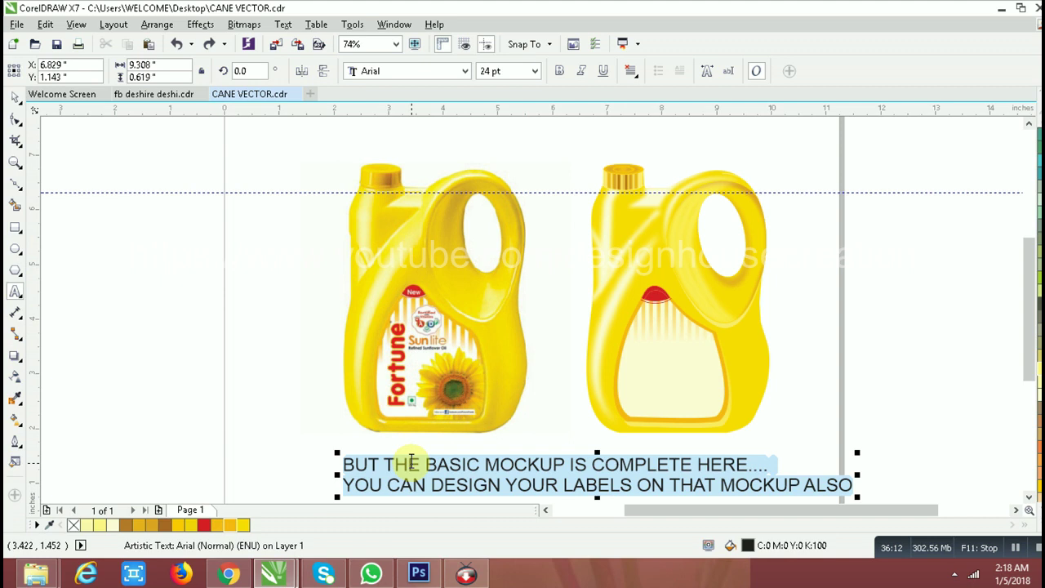
Replace the note with FINISH and centre it horizontally under the Fortune photo.
{"action": "type", "text": "FINISH"}
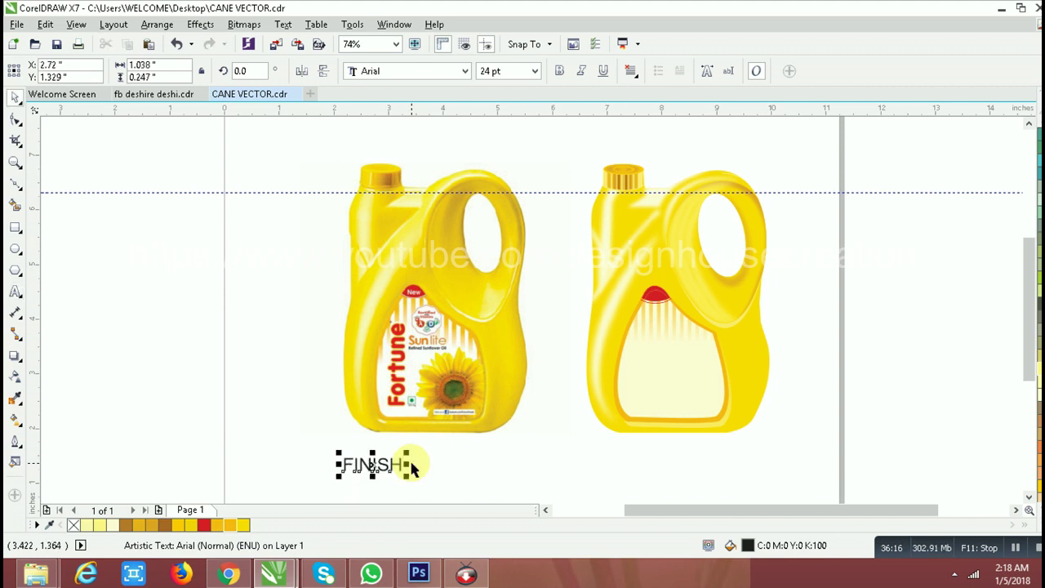
{"action": "left_click", "coordinate": [430, 433], "text": "shift"}
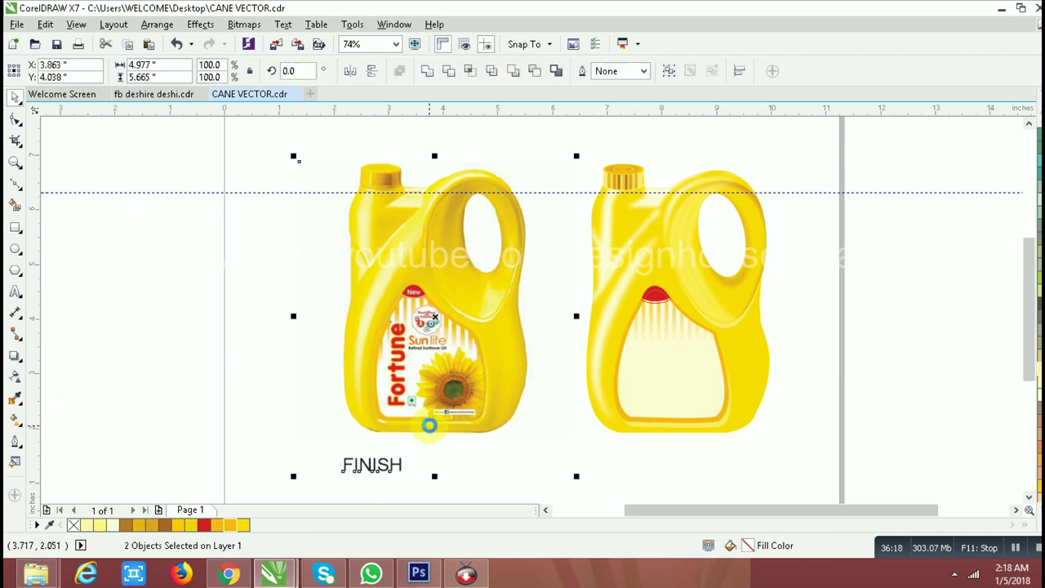
{"action": "key", "text": "c"}
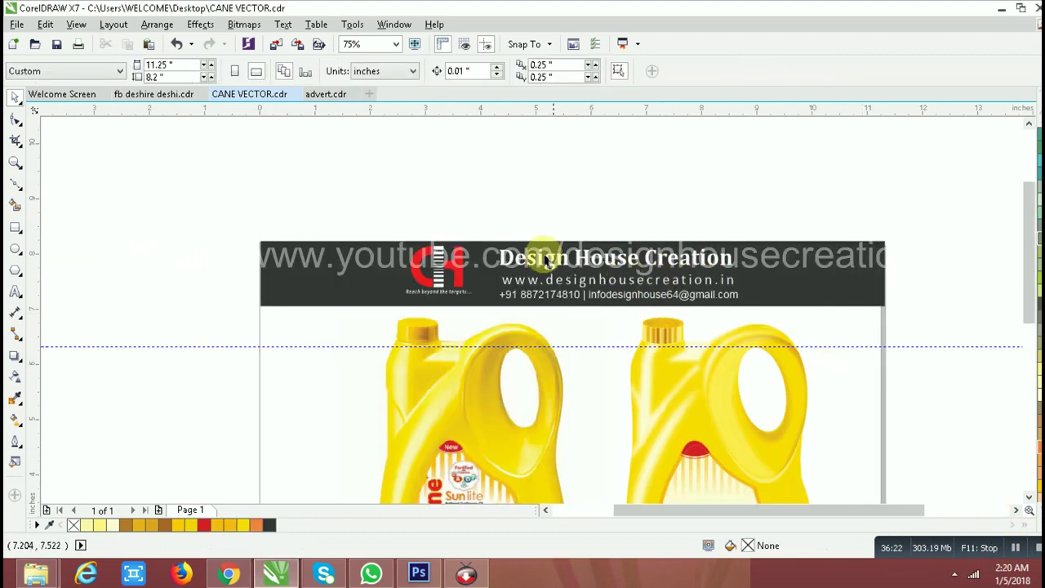
Zoom to frame the page and delete the horizontal guideline.
{"action": "scroll", "coordinate": [546, 265], "scroll_direction": "down", "scroll_amount": 2}
{"action": "key", "text": "z"}
{"action": "left_click_drag", "start_coordinate": [436, 245], "coordinate": [711, 462]}
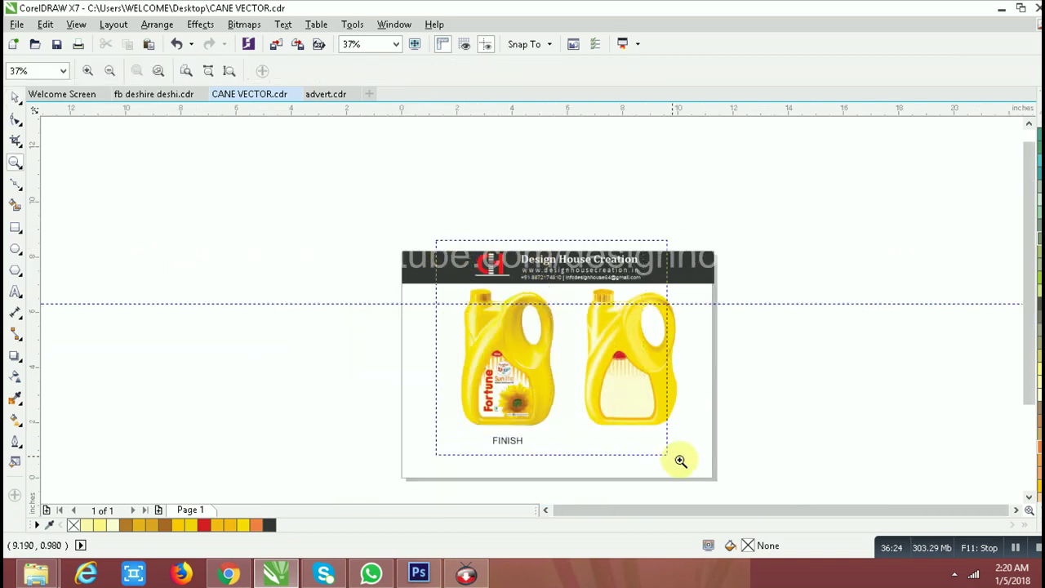
{"action": "key", "text": "space"}
{"action": "left_click", "coordinate": [760, 223]}
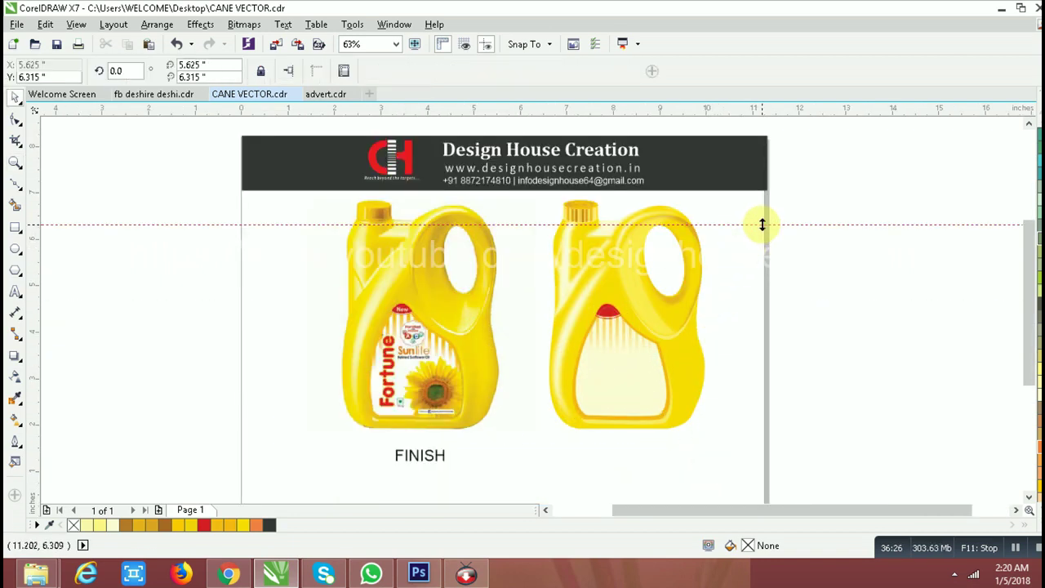
{"action": "key", "text": "Delete"}
Scale the FINISH caption up to about 77 pt.
{"action": "left_click", "coordinate": [441, 456]}
{"action": "mouse_move", "coordinate": [454, 464]}
{"action": "left_mouse_down"}
{"action": "mouse_move", "coordinate": [537, 490]}
{"action": "mouse_move", "coordinate": [556, 473]}
{"action": "left_mouse_up"}
{"action": "left_click_drag", "start_coordinate": [509, 401], "coordinate": [527, 406]}
{"action": "left_click", "coordinate": [539, 396]}
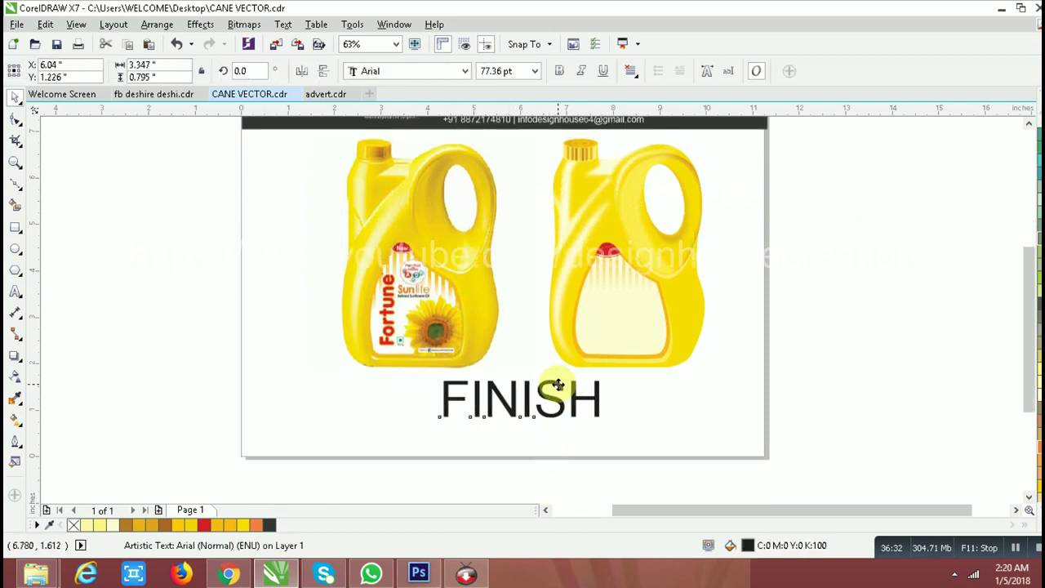
{"action": "scroll", "coordinate": [547, 382], "scroll_direction": "down", "scroll_amount": 2}
{"action": "key", "text": "z"}
{"action": "left_click_drag", "start_coordinate": [392, 234], "coordinate": [663, 423]}
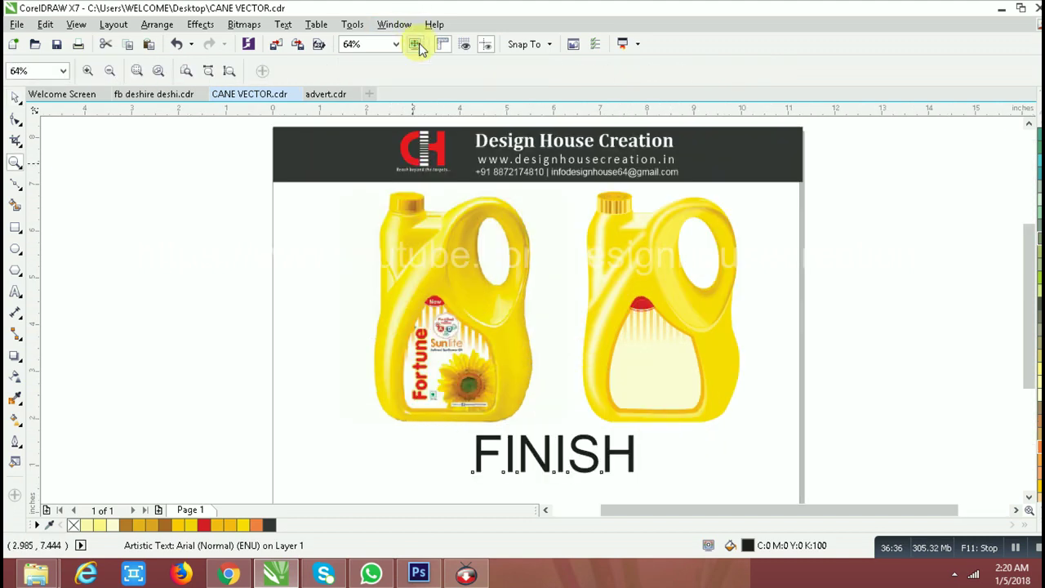
Preview the finished page full screen, then return to the drawing.
{"action": "left_click", "coordinate": [415, 43]}
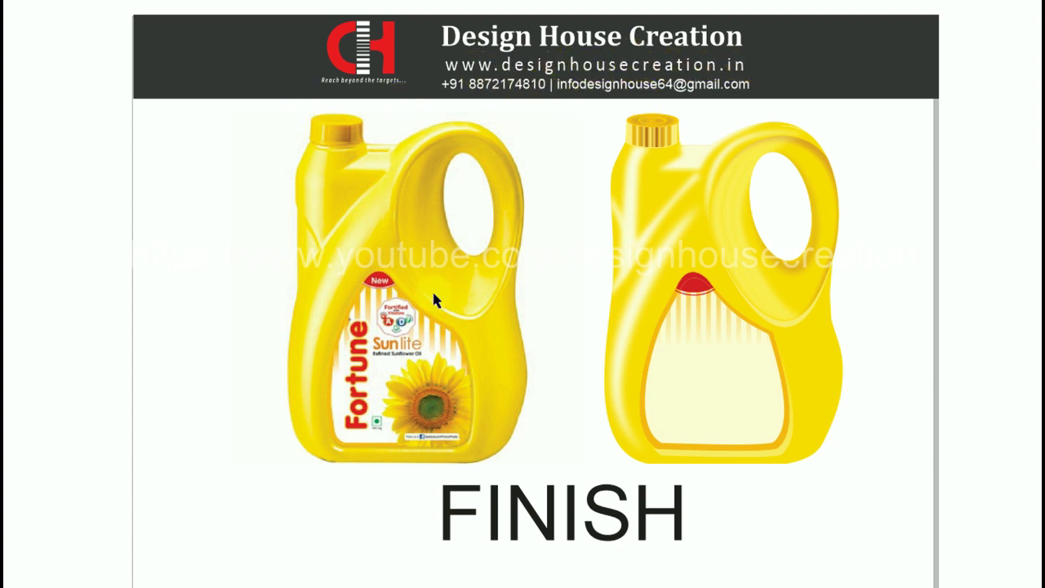
{"action": "left_click", "coordinate": [634, 390]}
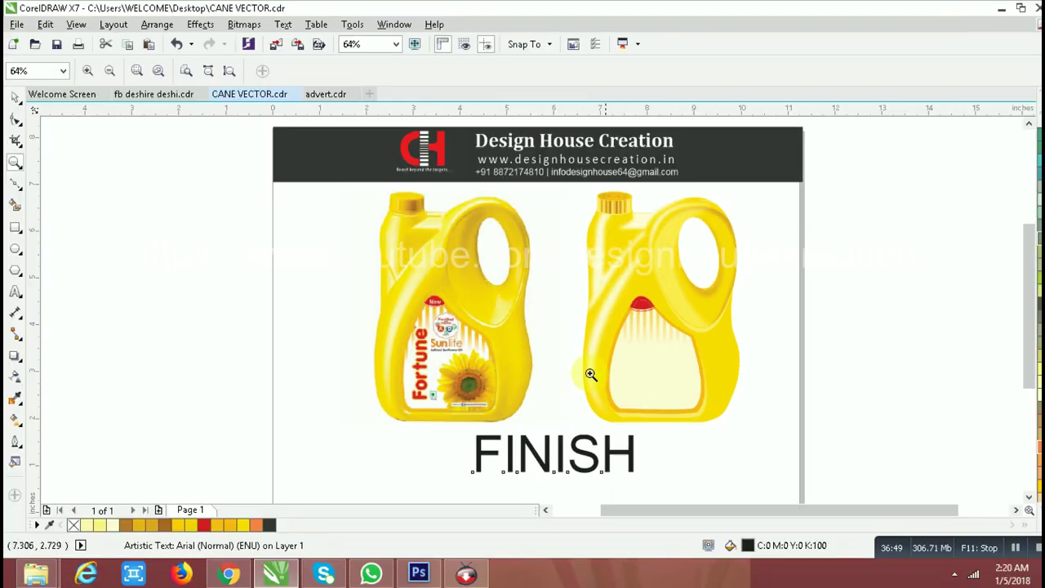
{"action": "scroll", "coordinate": [460, 314], "scroll_direction": "down", "scroll_amount": 4}
{"action": "scroll", "coordinate": [489, 323], "scroll_direction": "up", "scroll_amount": 2}
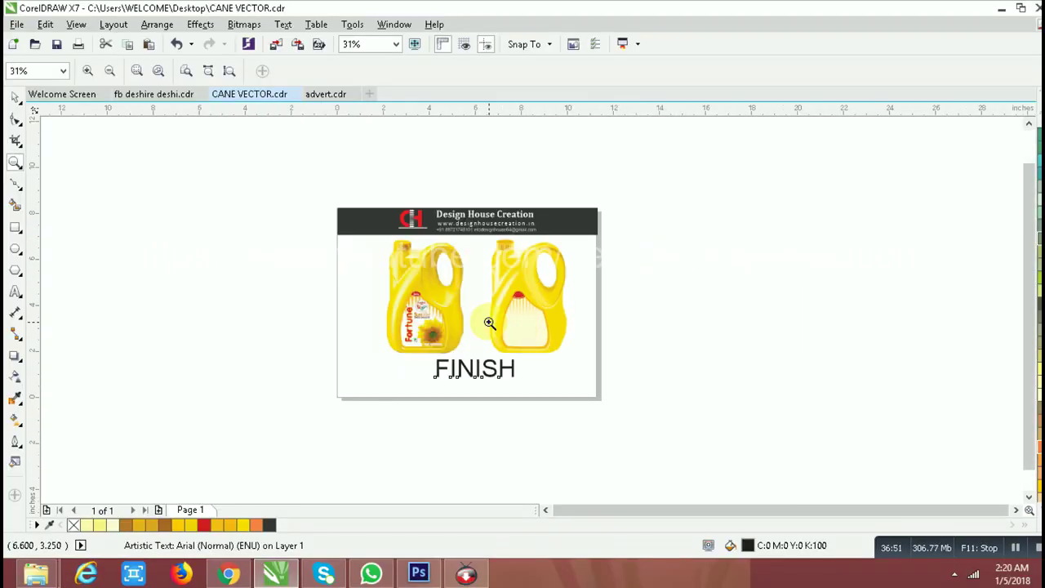